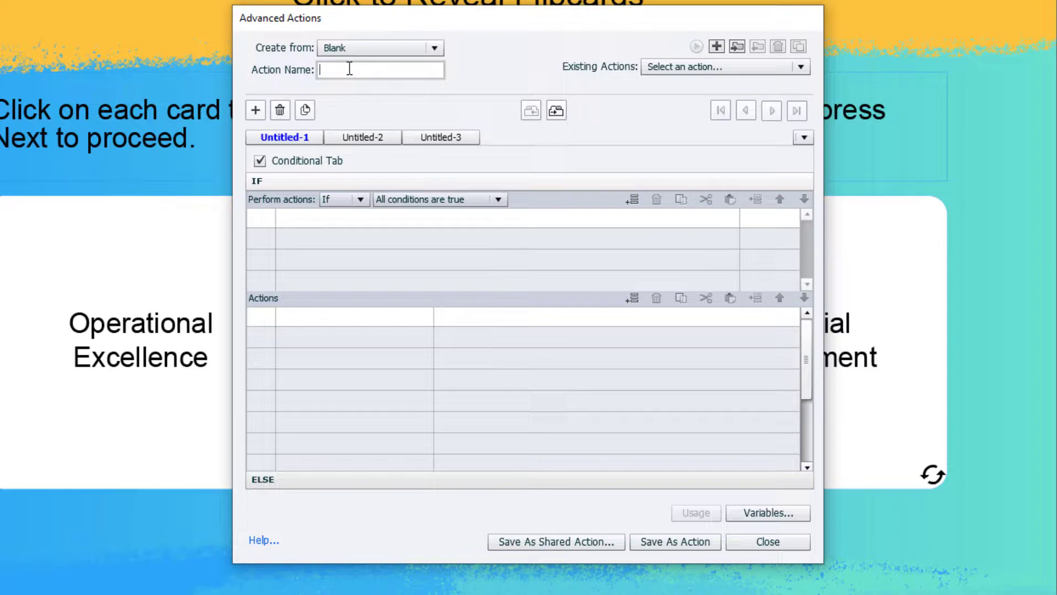
Step: Name the advanced action s02_fc01 and add the IF condition that variable _s02_fc01 is equal to literal 0
text(s02_fc01)
click(298, 219)
click(298, 219)
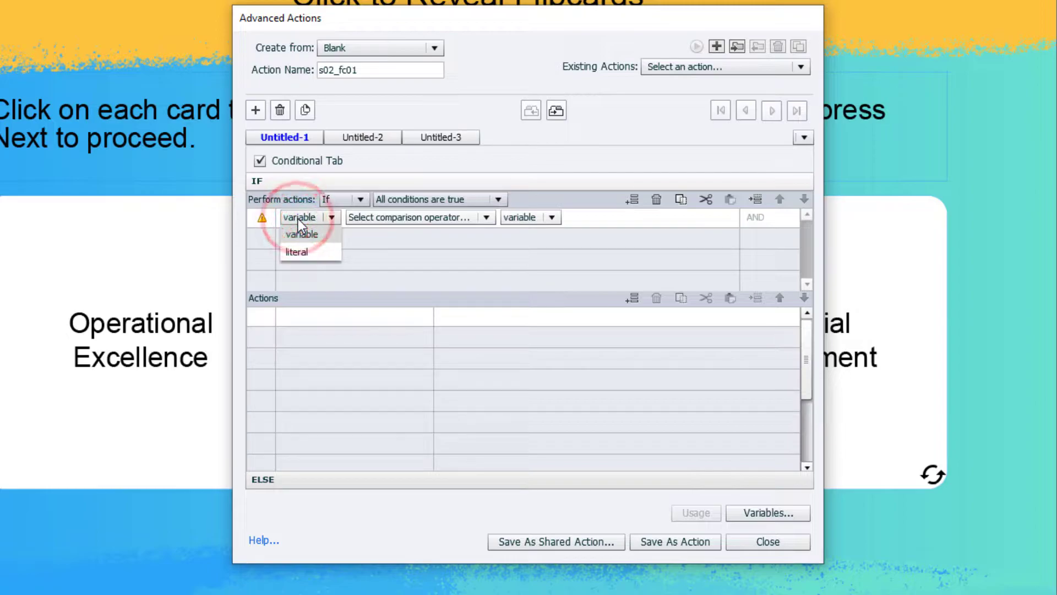
click(309, 236)
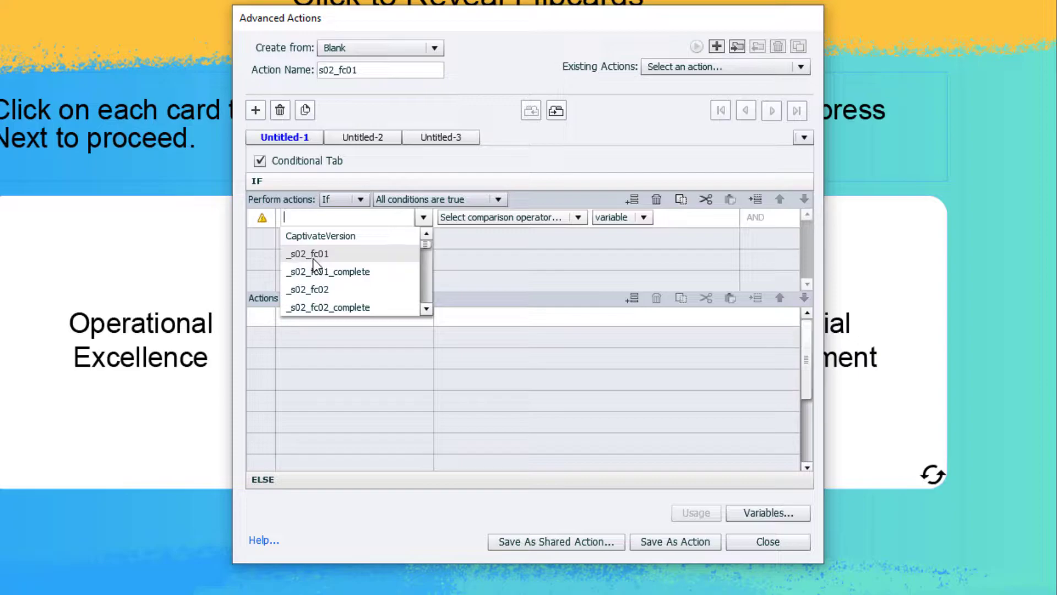
click(318, 257)
click(377, 217)
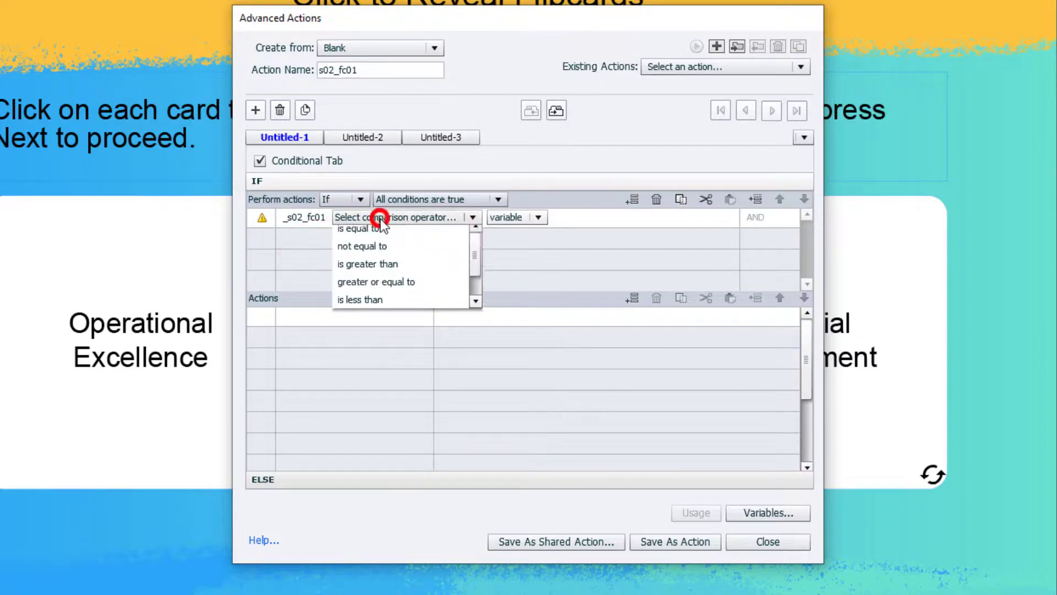
click(380, 231)
click(414, 217)
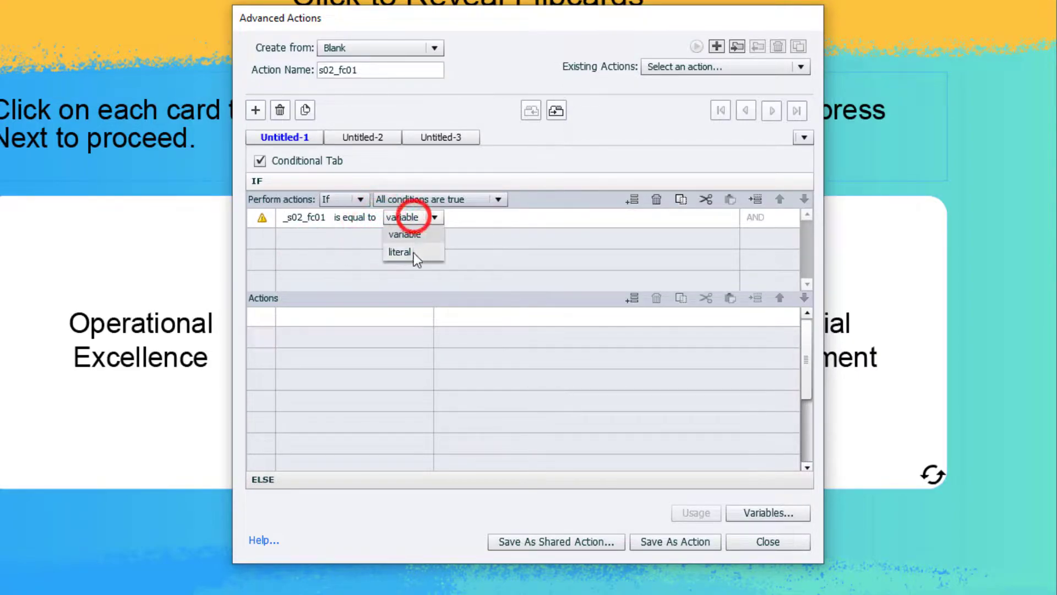
click(414, 253)
text(0)
key(Return)
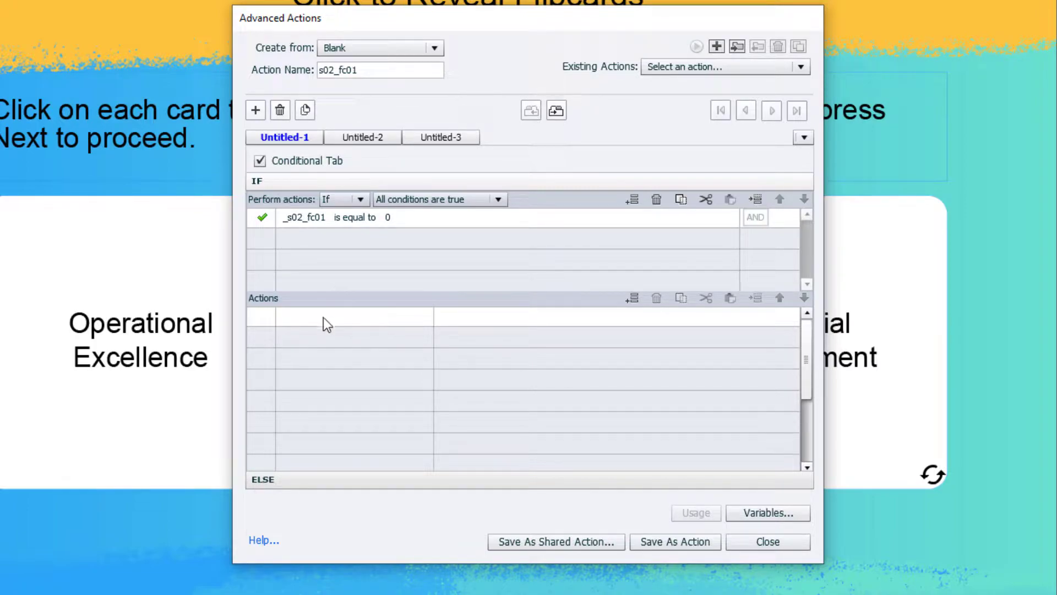
Step: Add an Assign action to the IF branch that sets _s02_fc01_complete to literal 1
click(309, 325)
click(308, 325)
key(a)
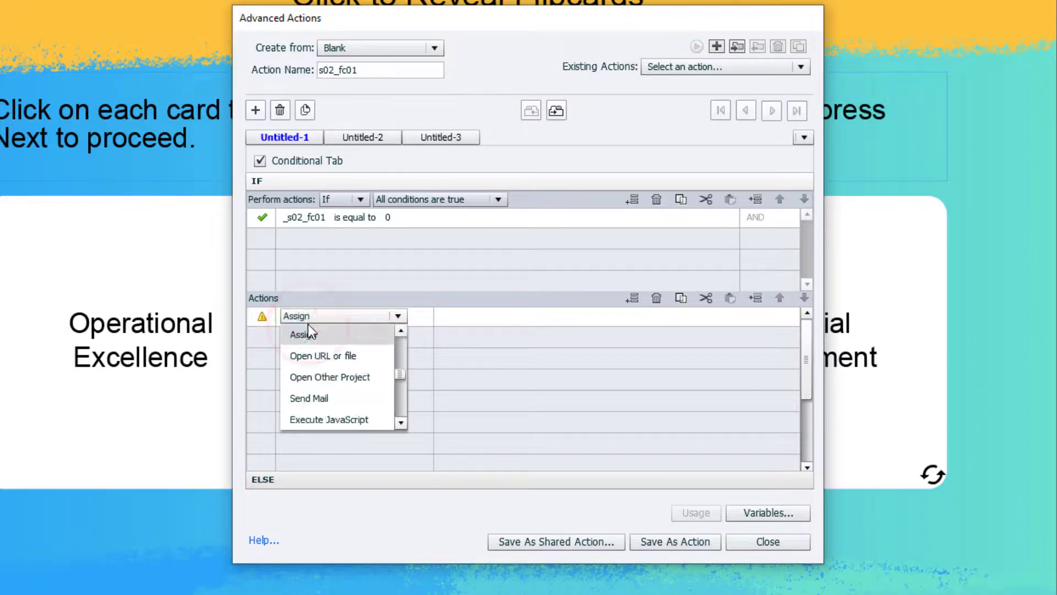
click(309, 332)
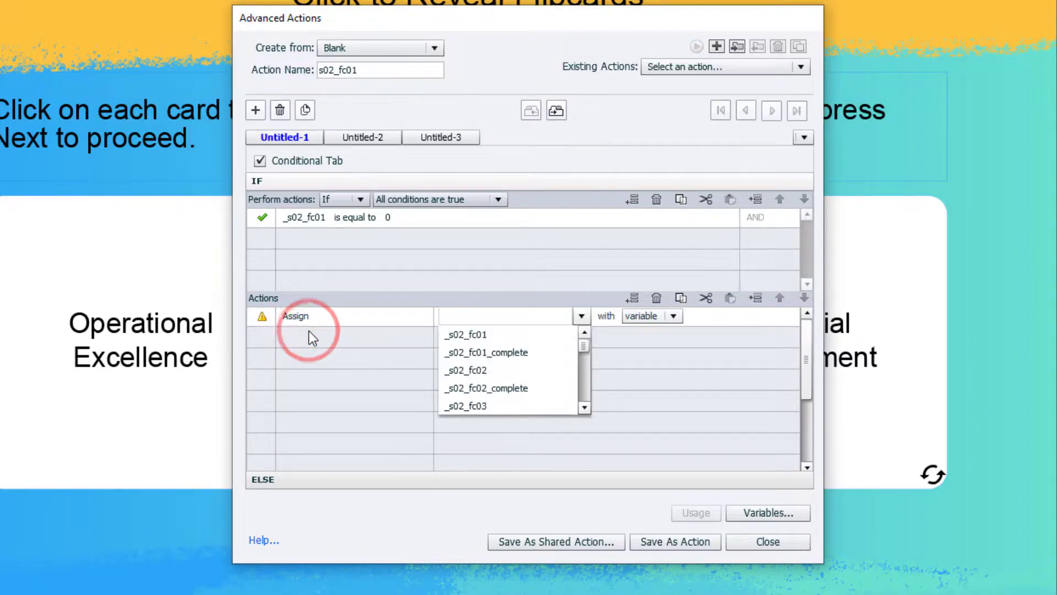
click(508, 355)
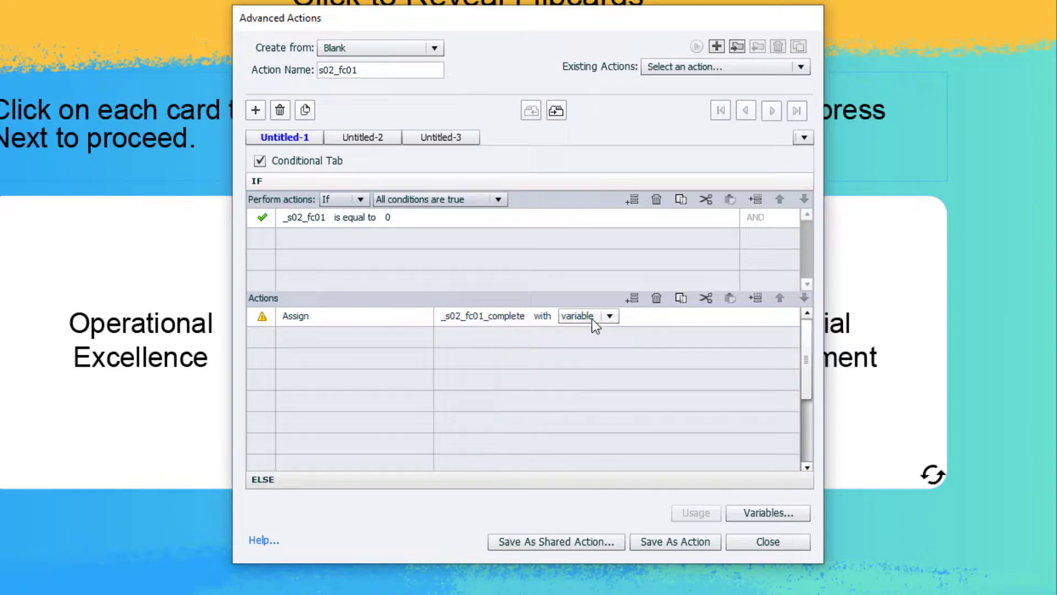
click(592, 317)
click(588, 347)
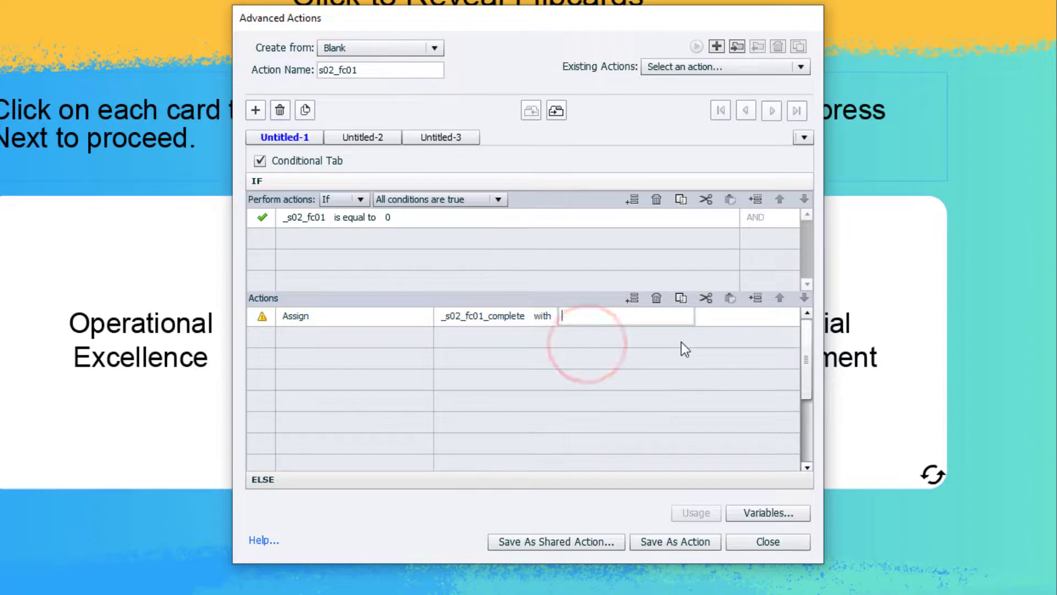
text(1)
key(Return)
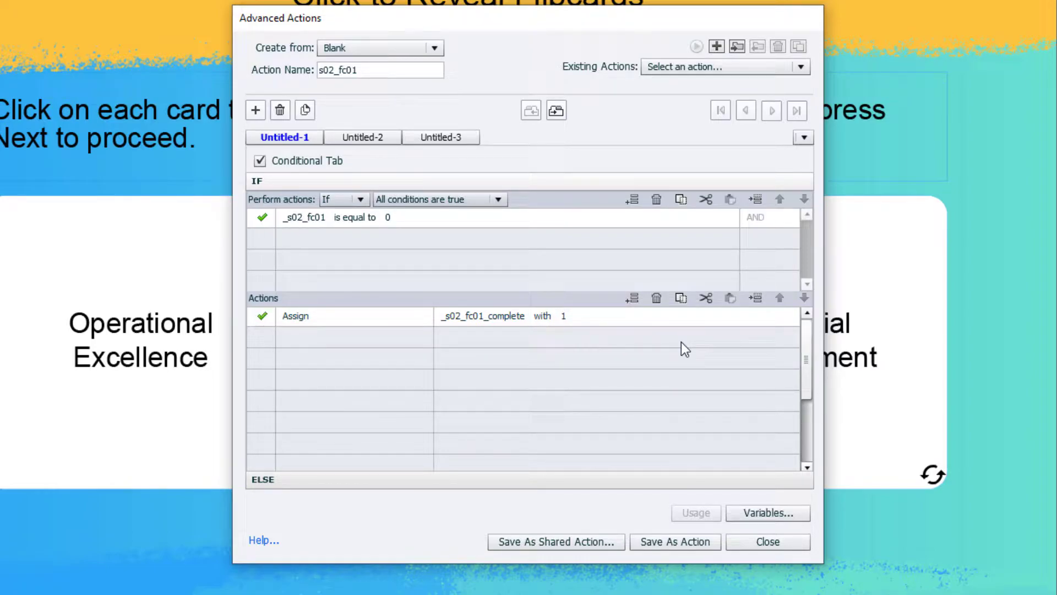
Step: Add a second Assign action that sets _s02_fc01 to literal 1
double_click(296, 342)
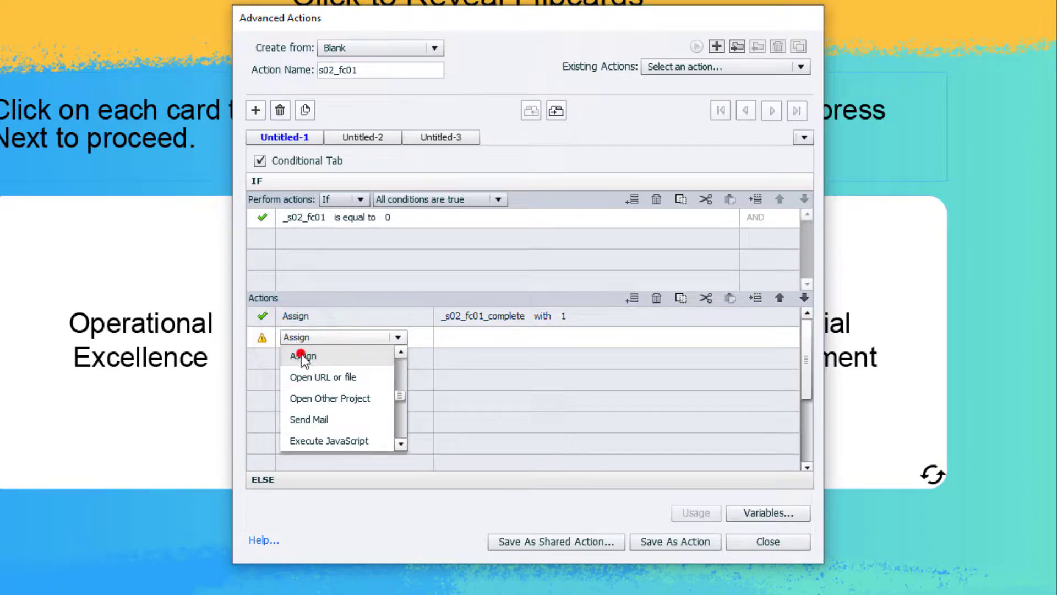
click(302, 355)
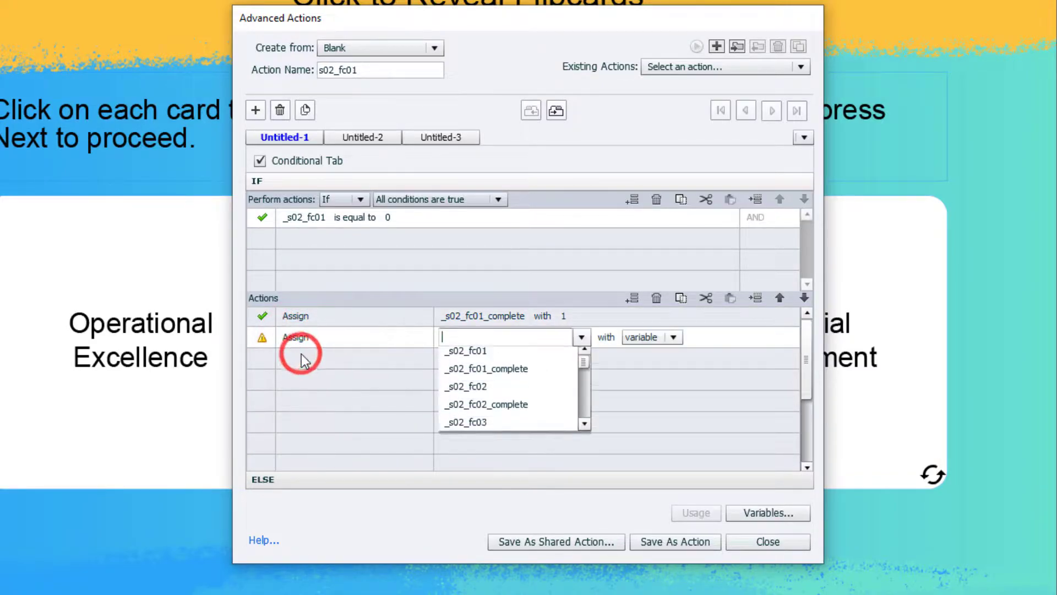
click(477, 356)
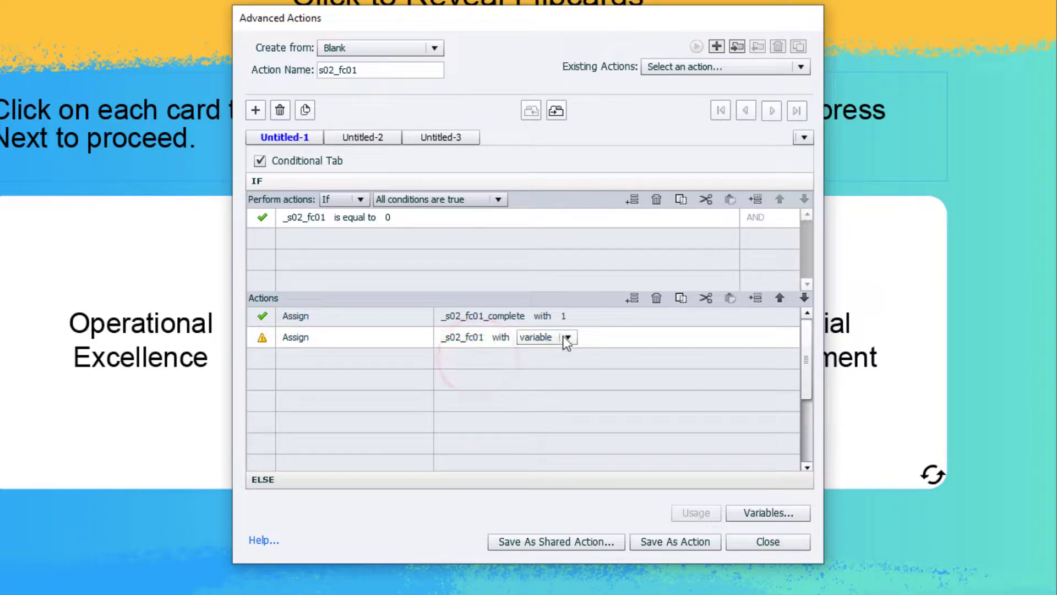
click(567, 337)
click(545, 369)
text(1)
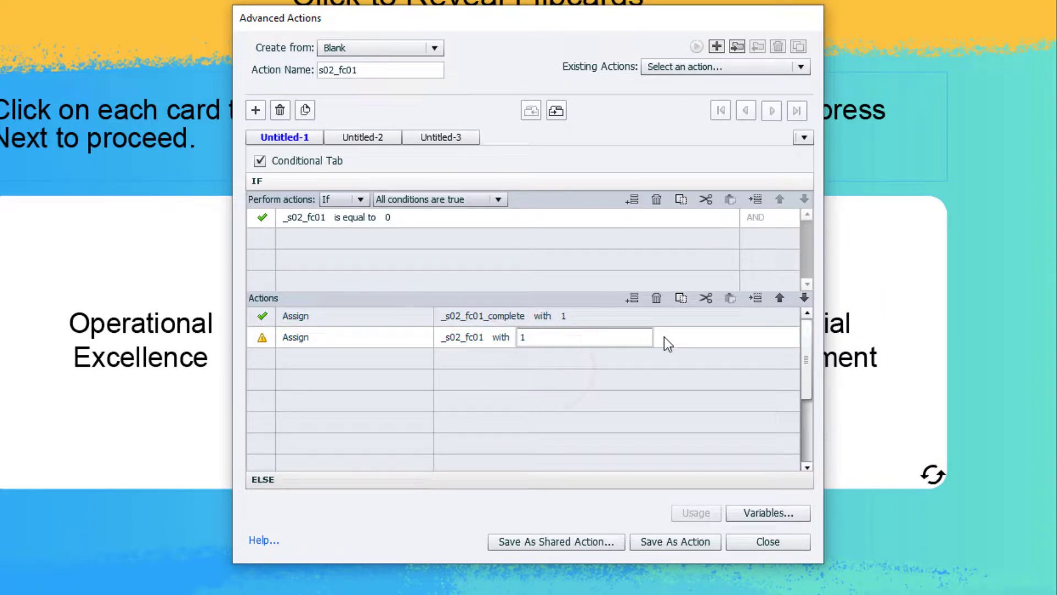
click(664, 337)
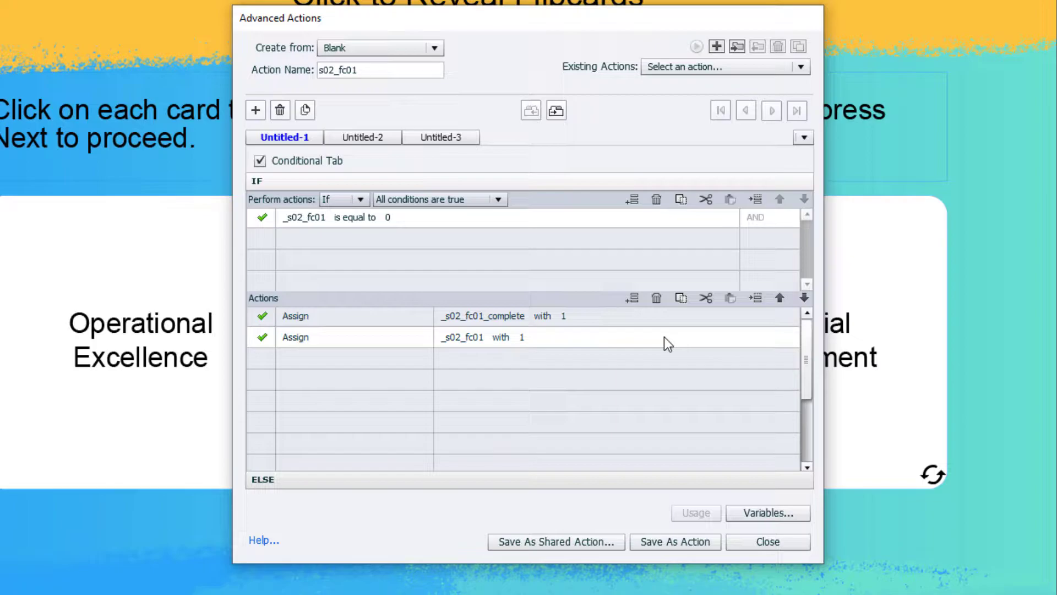
Step: Add an Apply Effect action that gives the object s02_fc01 the CollapseAcross exit effect
double_click(305, 357)
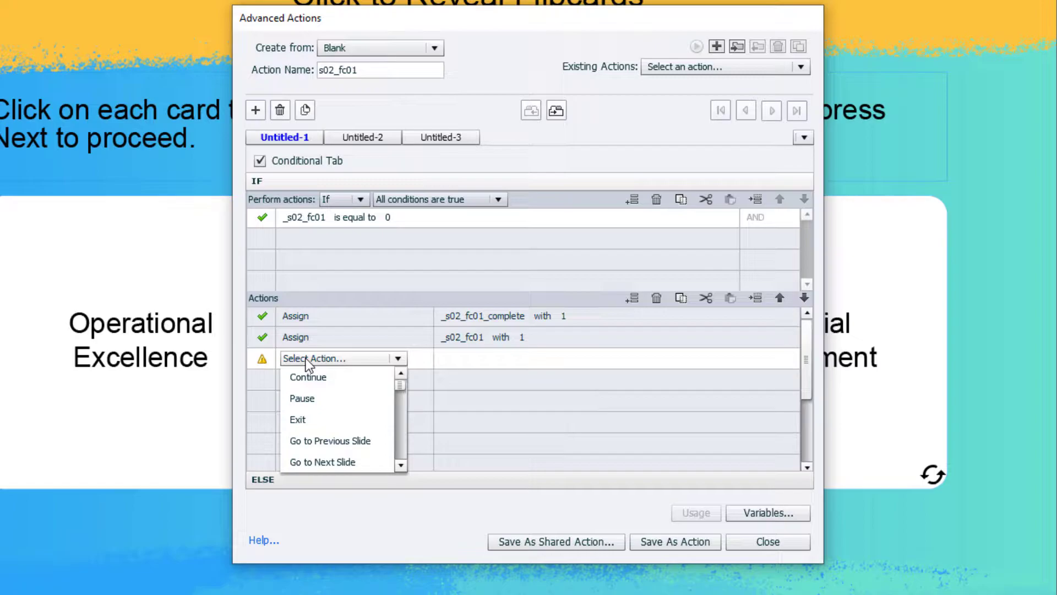
key(a)
key(a)
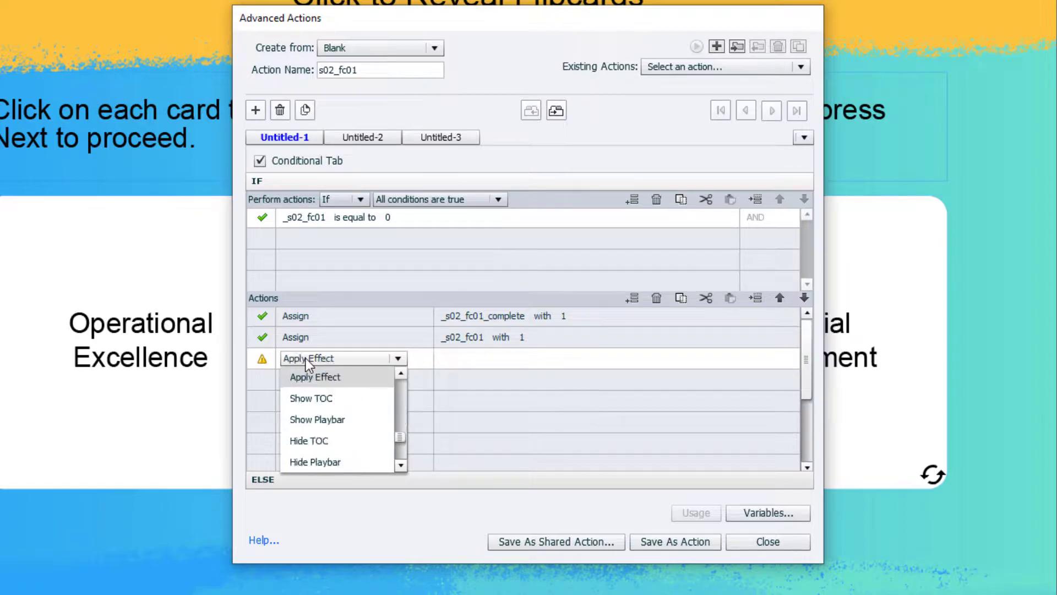
click(310, 374)
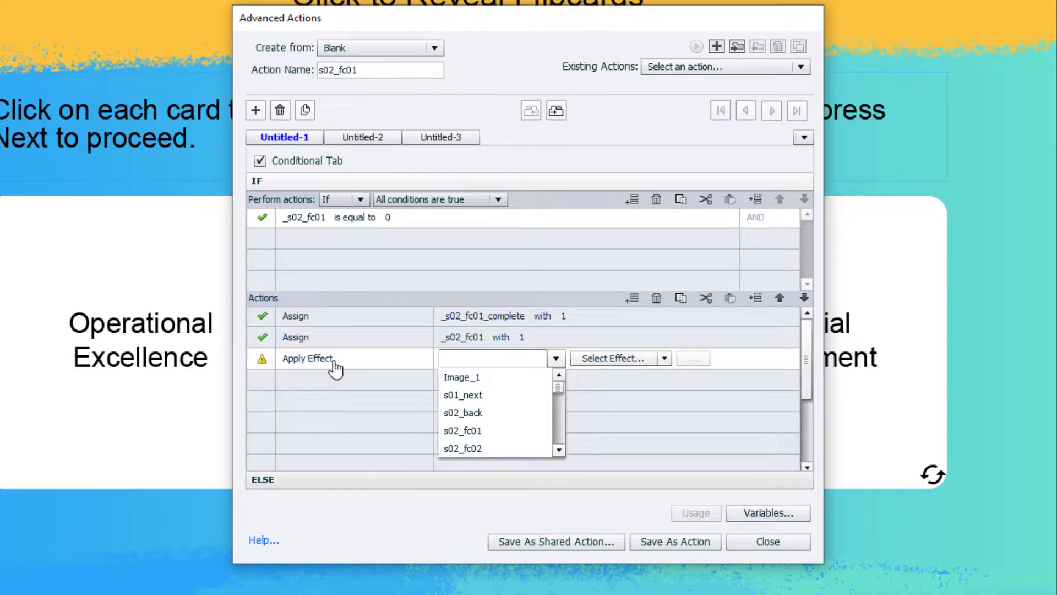
click(474, 431)
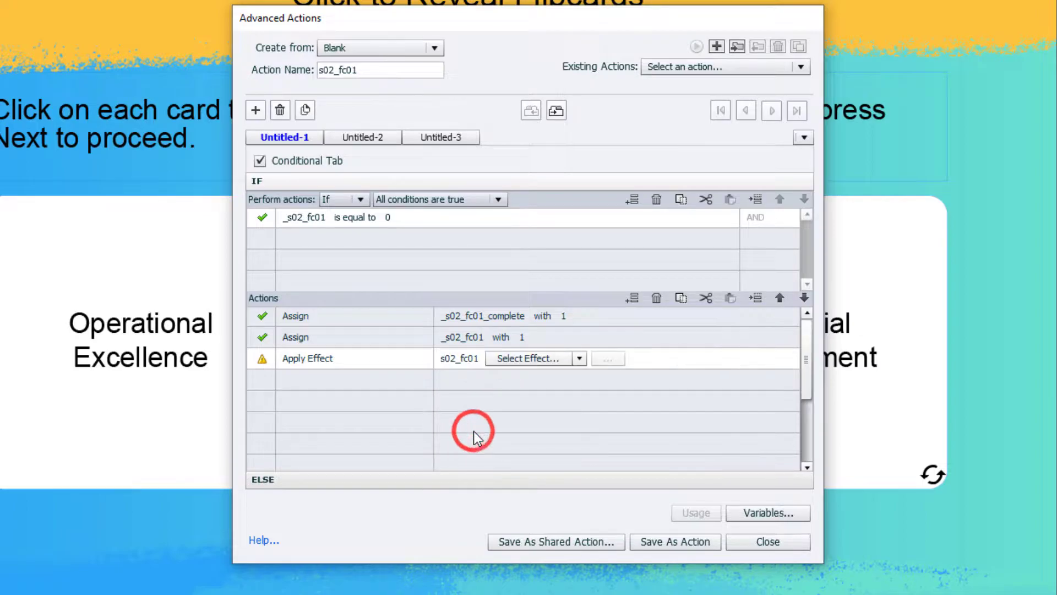
click(579, 358)
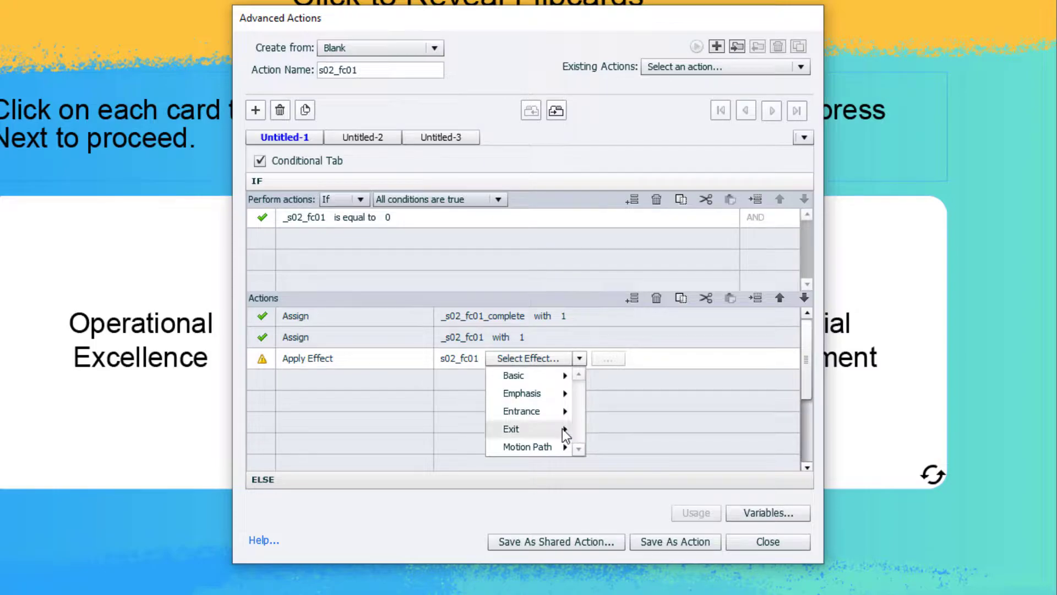
mouse_move(563, 428)
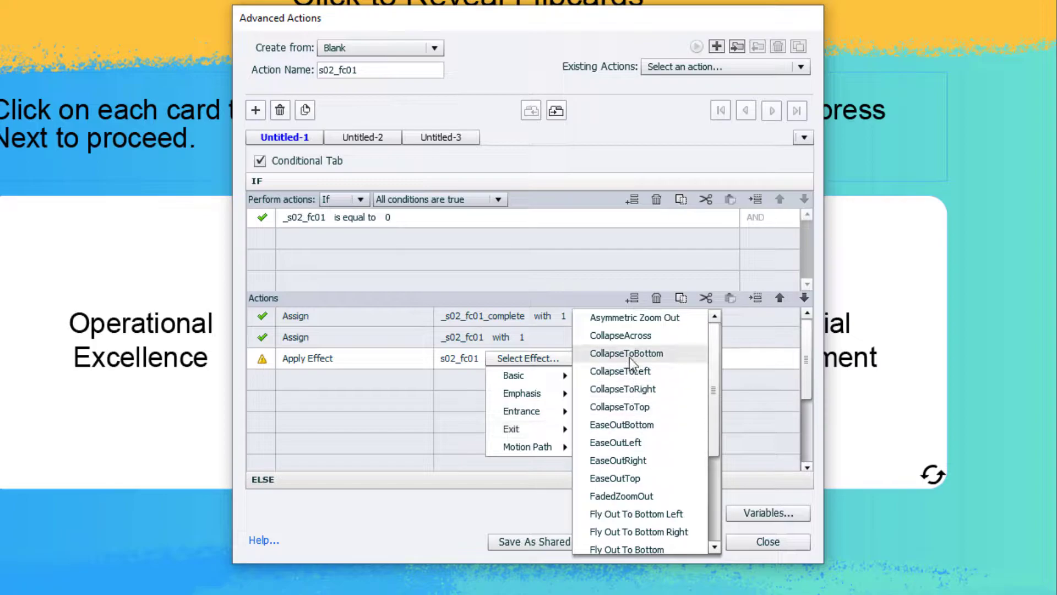
click(634, 337)
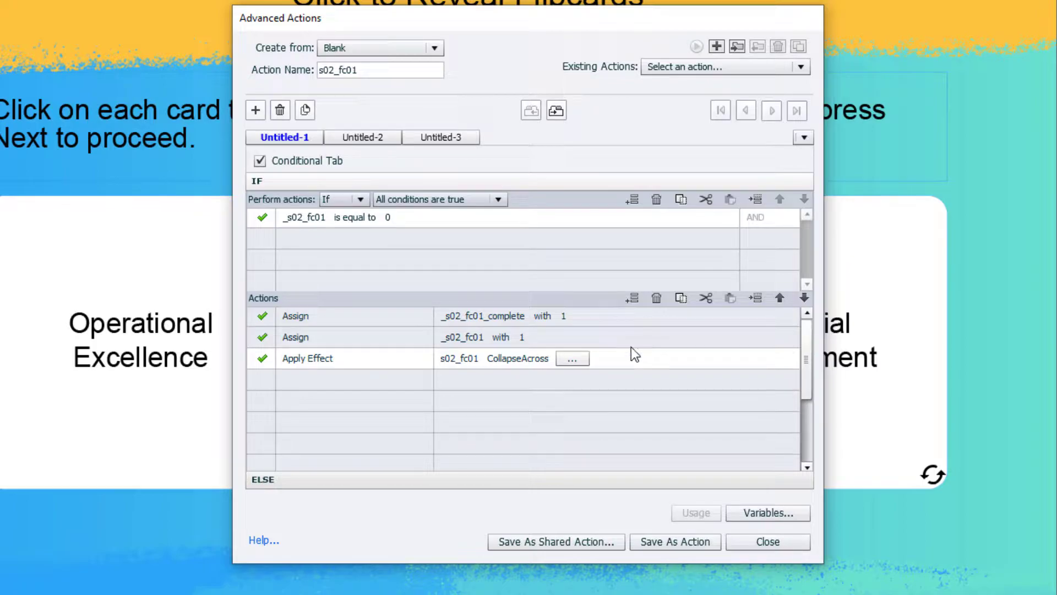
Step: Set the CollapseAcross effect's duration to 0.3 sec and its ease to 100%
click(586, 359)
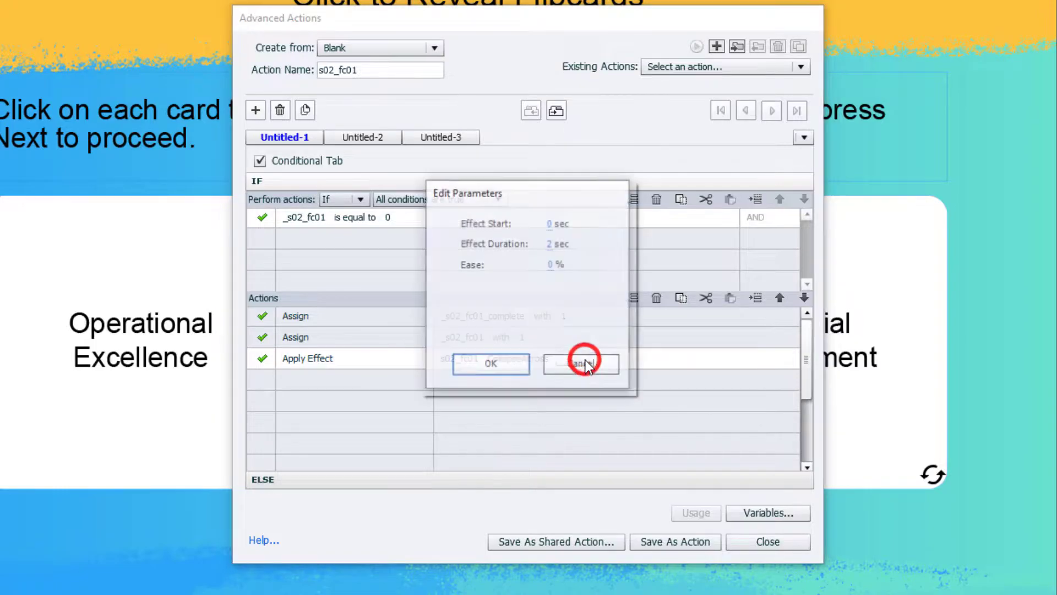
click(555, 243)
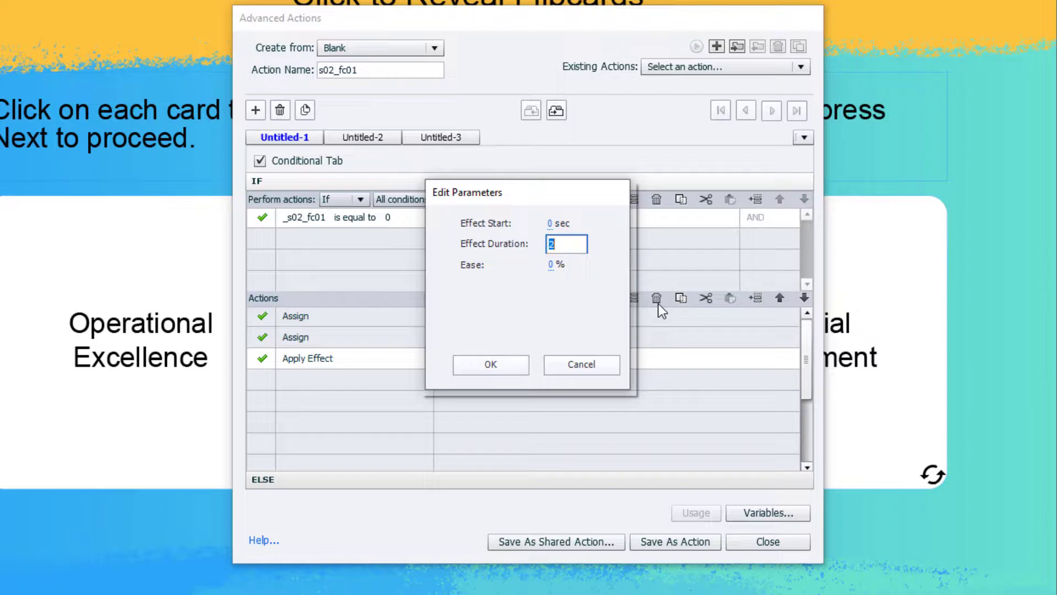
text(.3)
drag(555, 266, 639, 270)
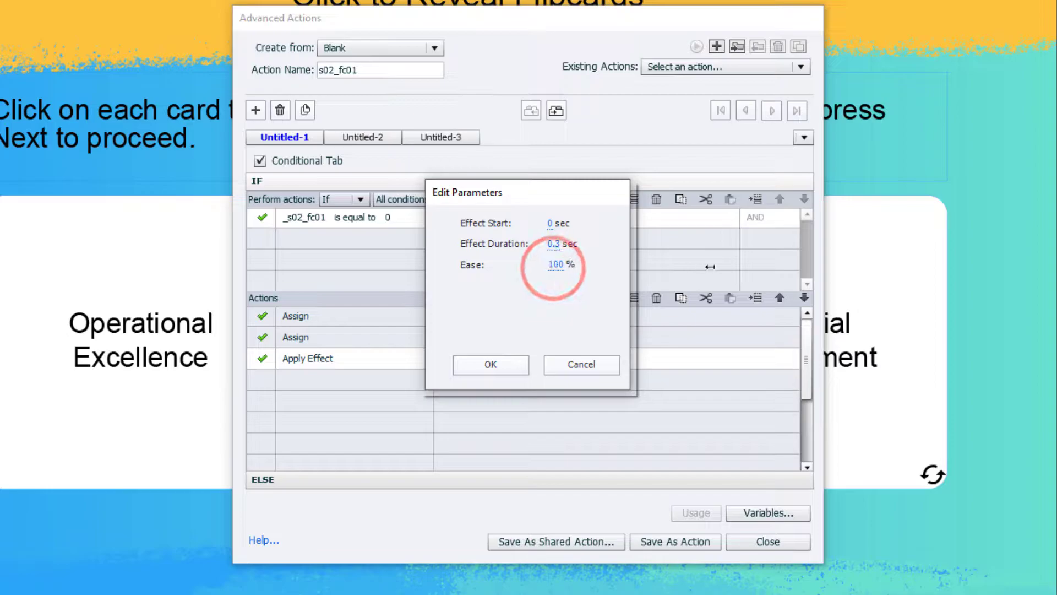
click(500, 361)
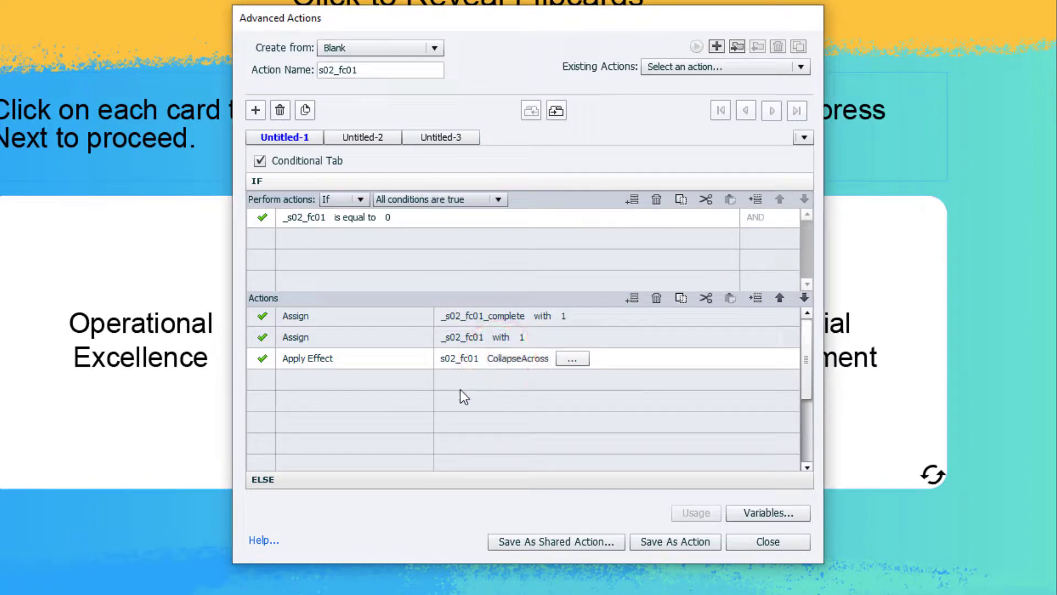
Step: Add a Delay Next Actions By action with a literal value of .3 seconds
double_click(309, 378)
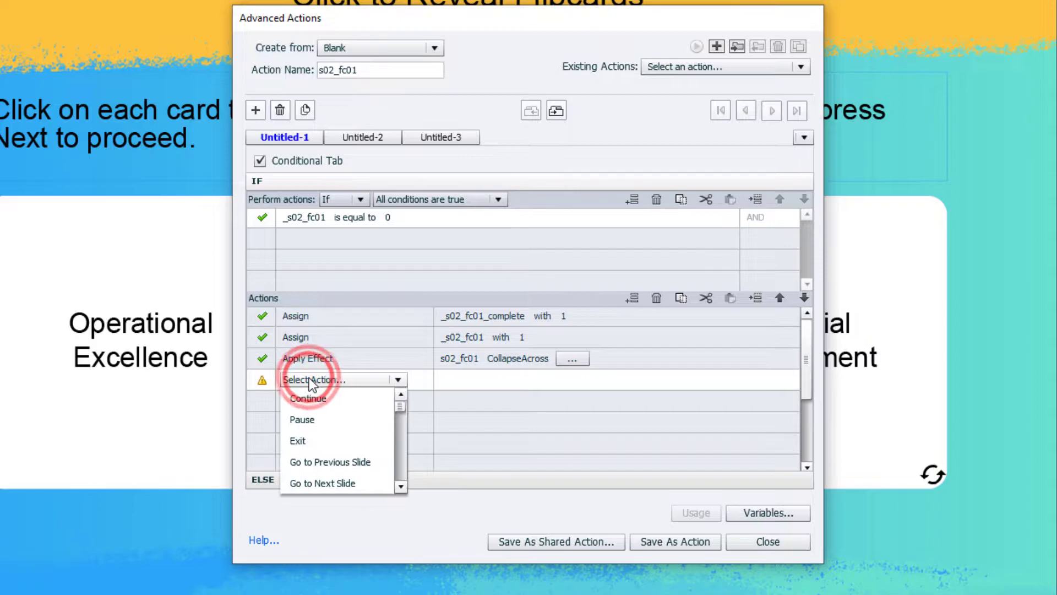
key(d)
key(d)
key(d)
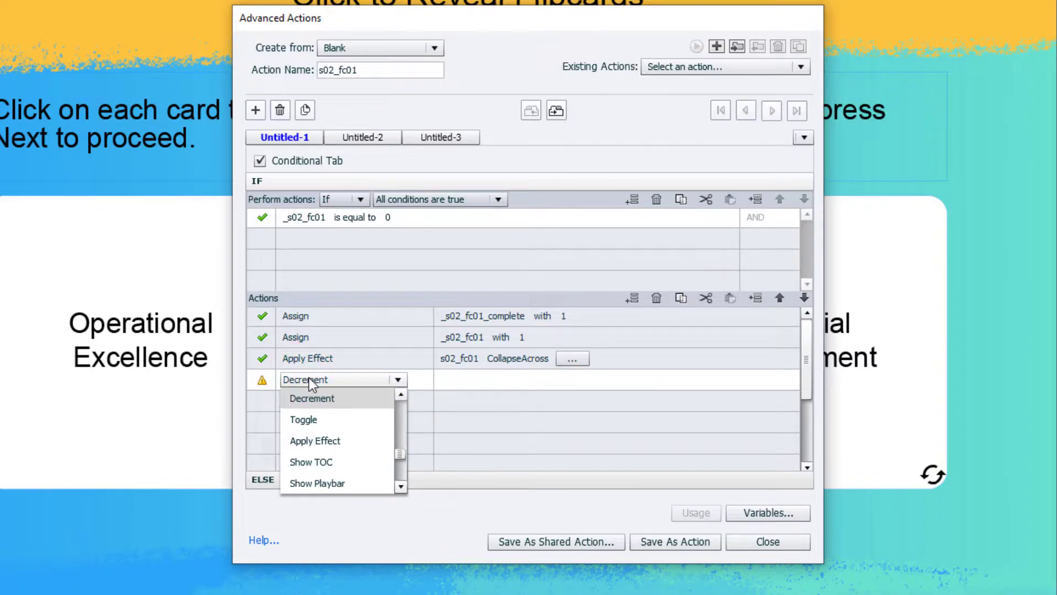
click(329, 421)
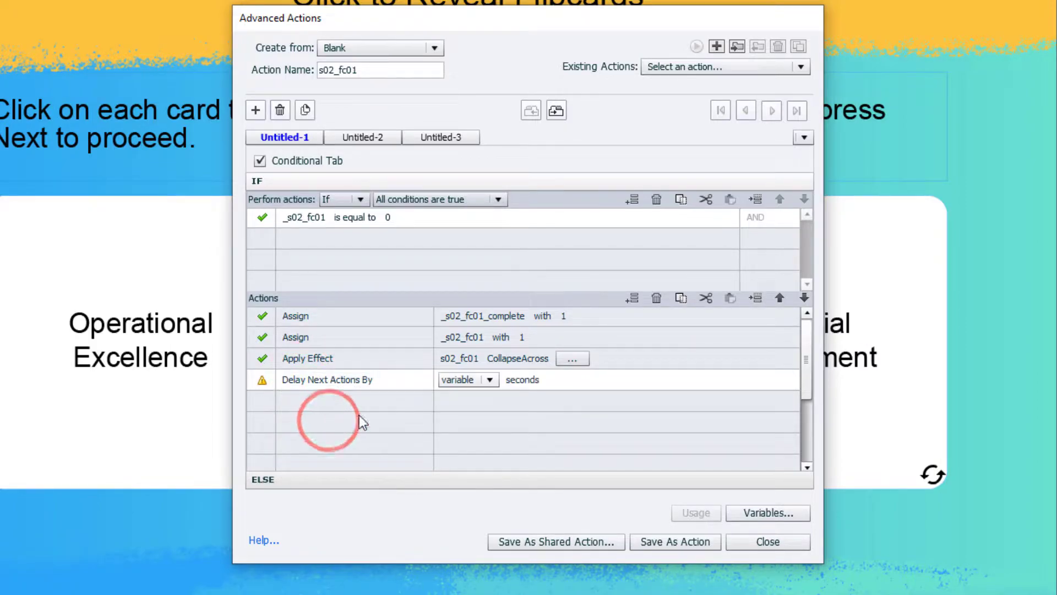
click(497, 381)
click(480, 415)
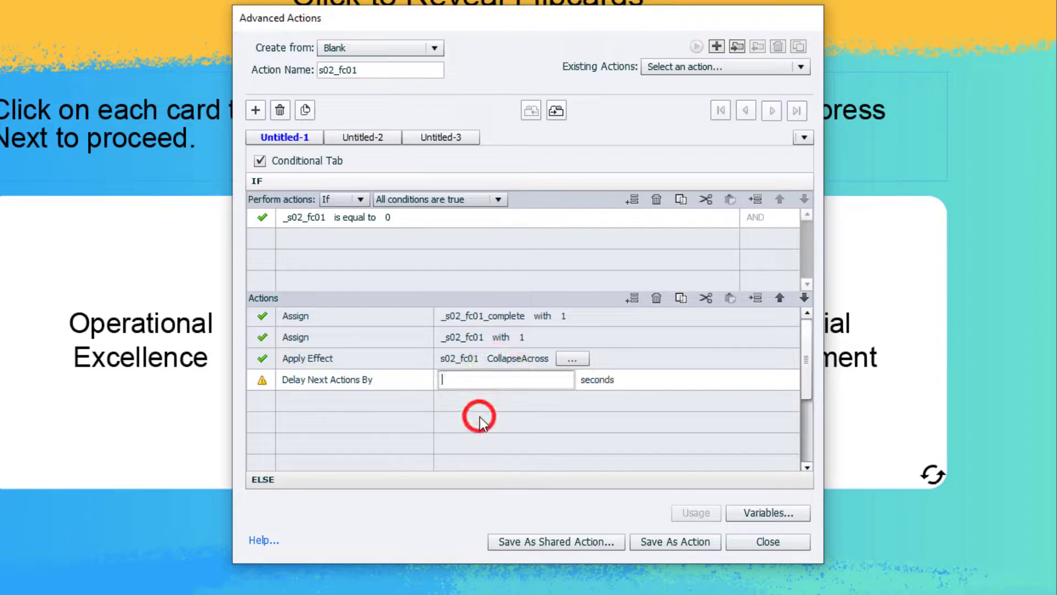
text(.3)
key(Return)
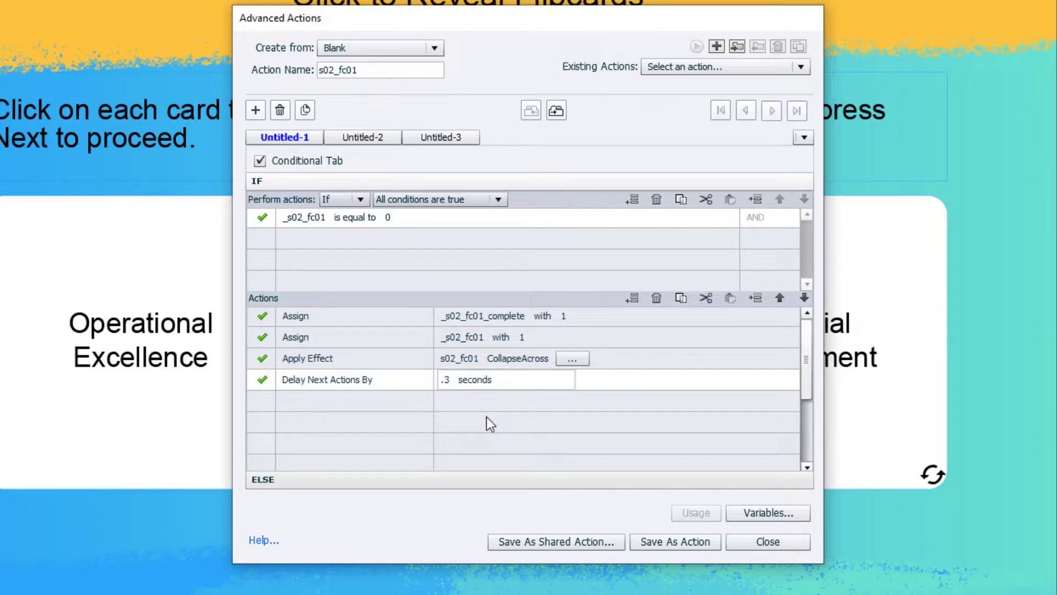
Step: Add a Change State of action that switches s02_fc01 to the flipped state
click(313, 400)
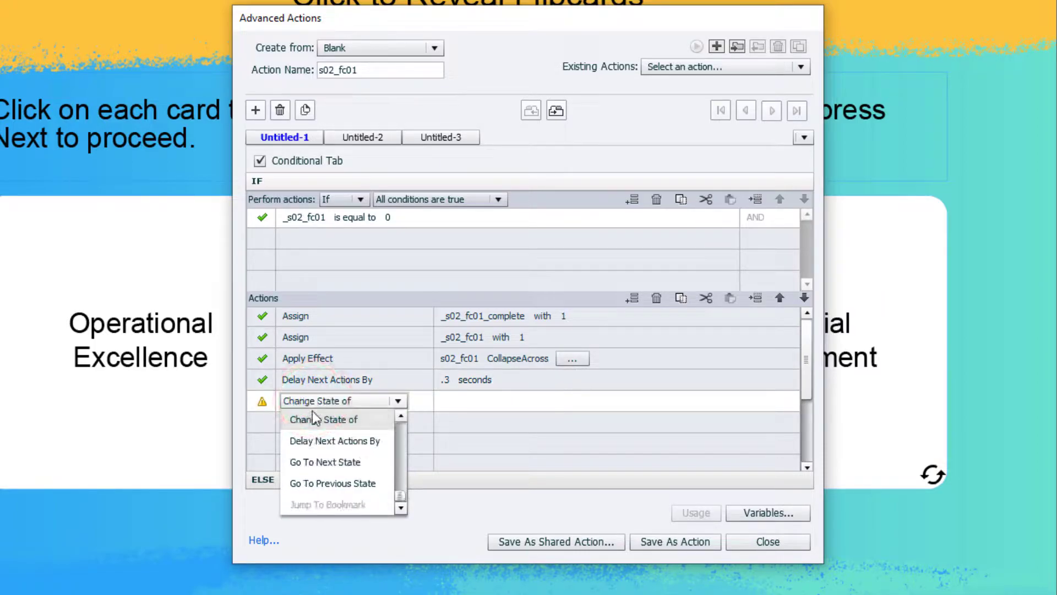
click(313, 412)
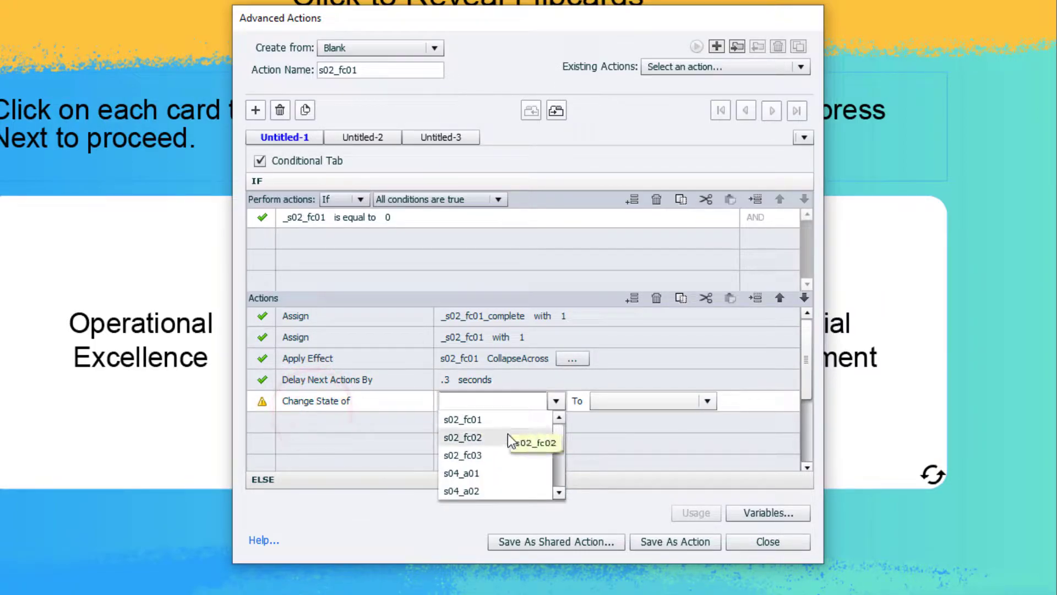
click(465, 419)
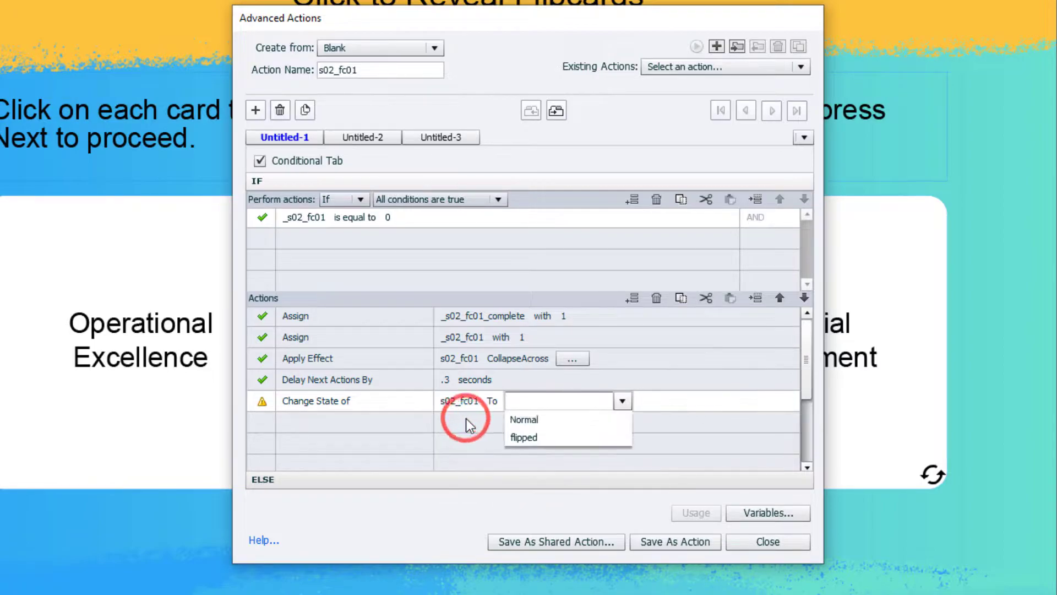
click(532, 437)
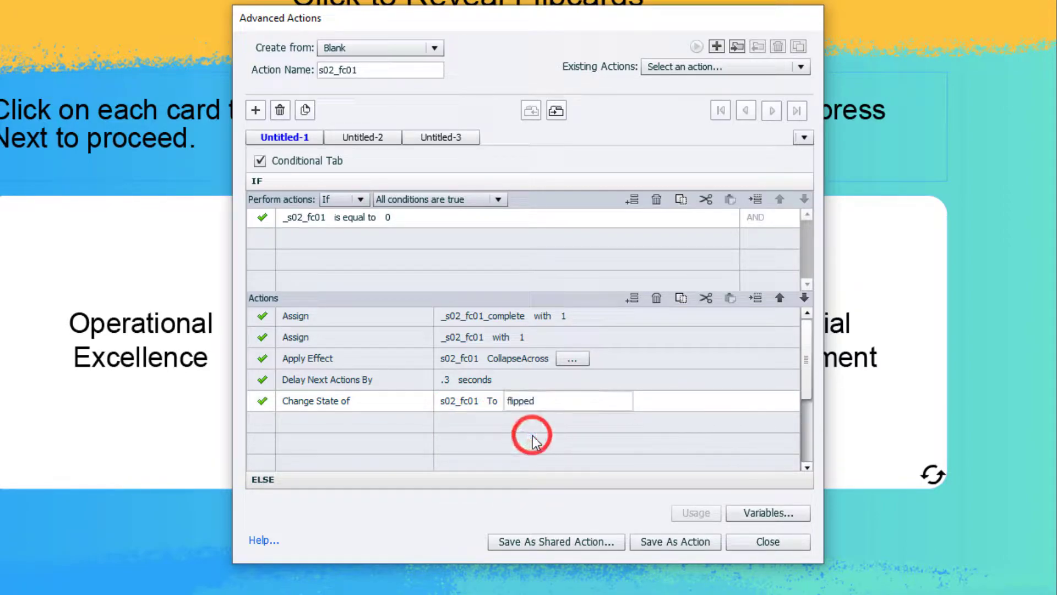
Step: Add an Apply Effect action that gives the object s02_fc01 the StretchAcross entrance effect
click(300, 422)
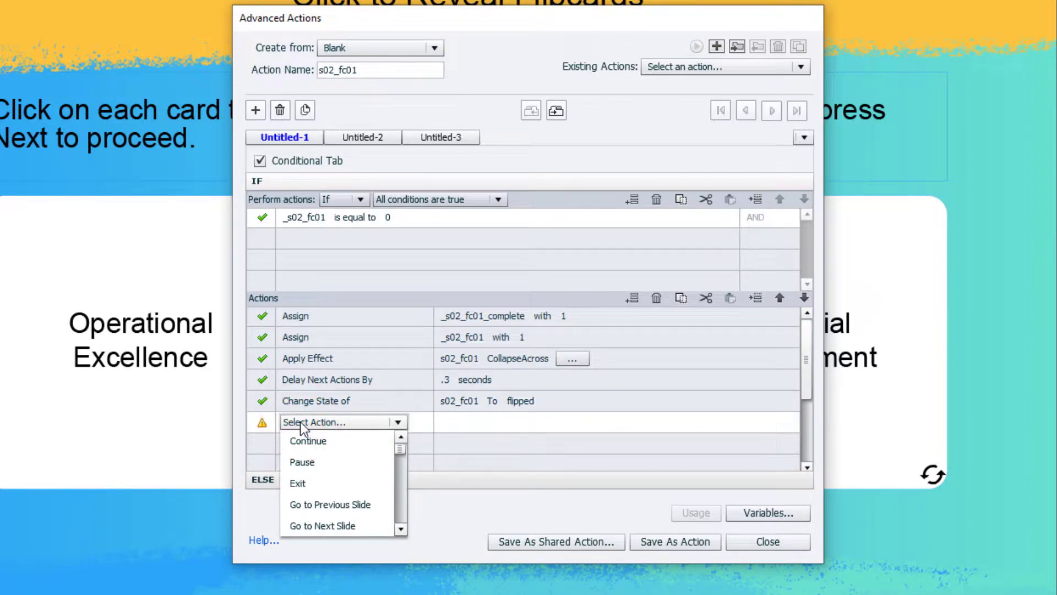
text(ap)
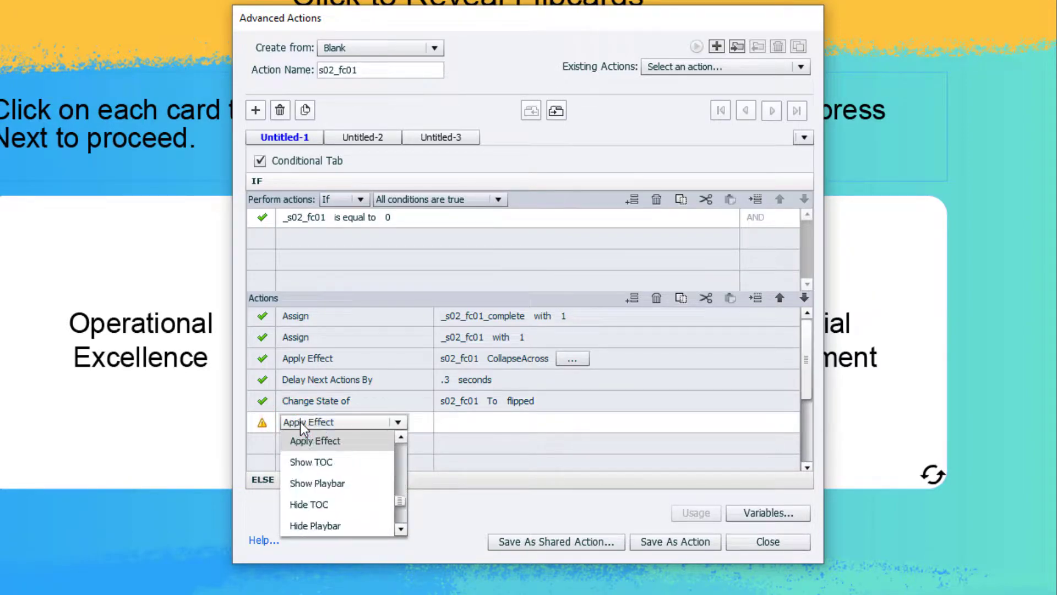
click(314, 447)
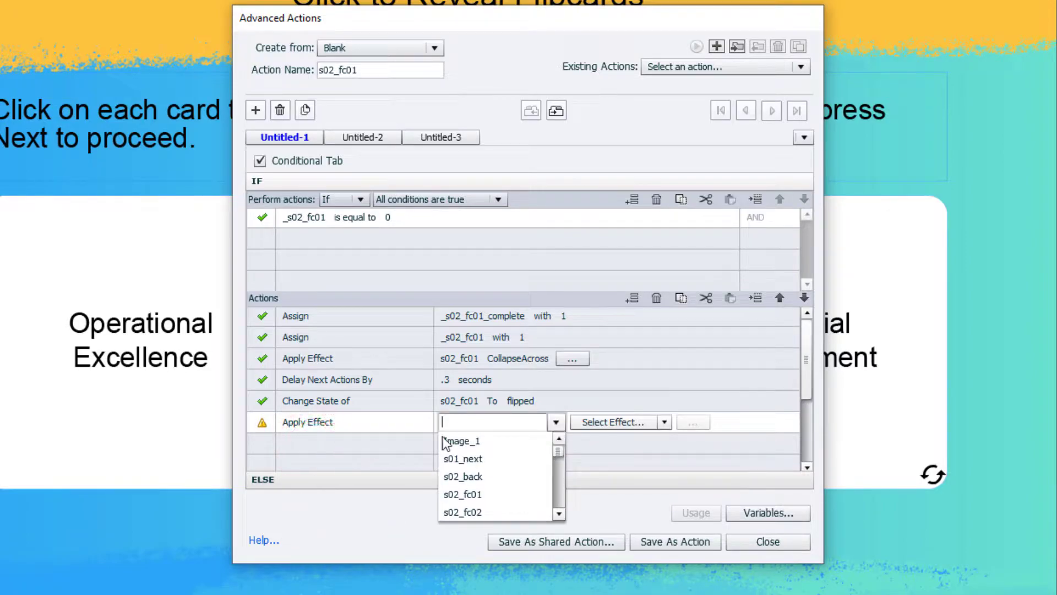
click(462, 495)
click(580, 422)
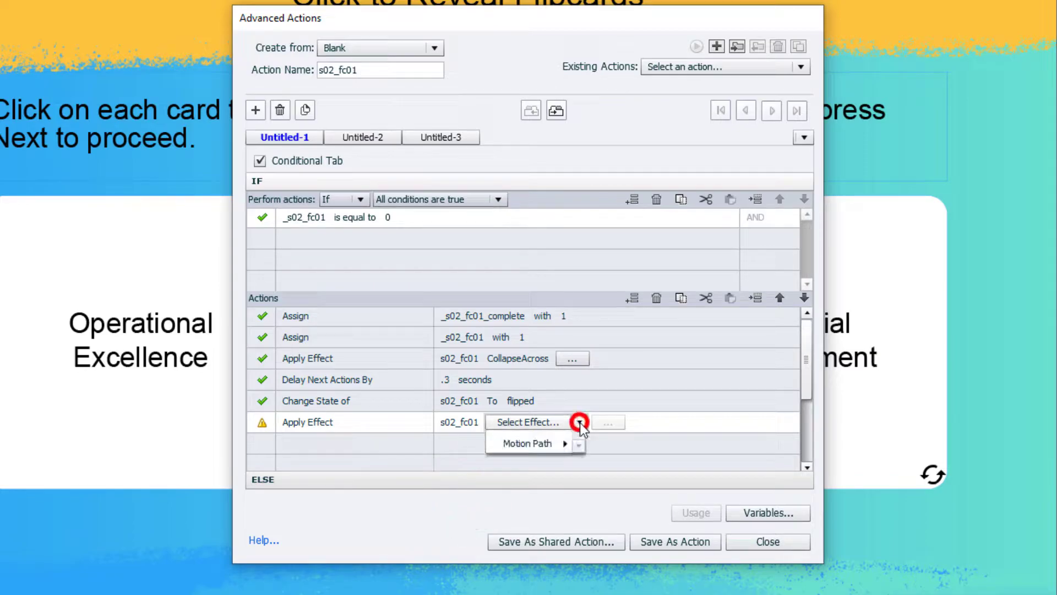
mouse_move(549, 477)
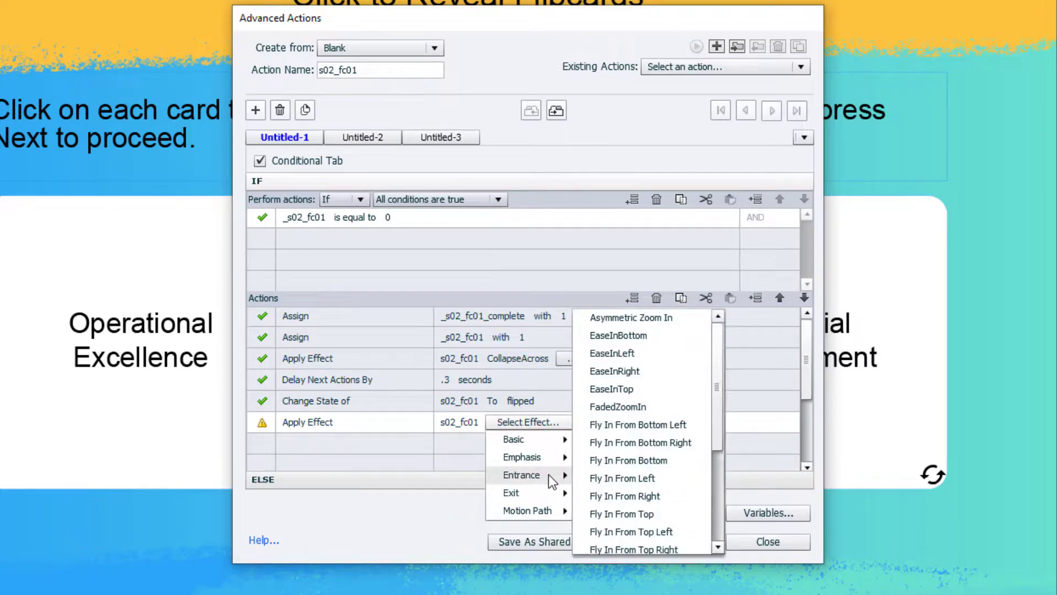
click(715, 507)
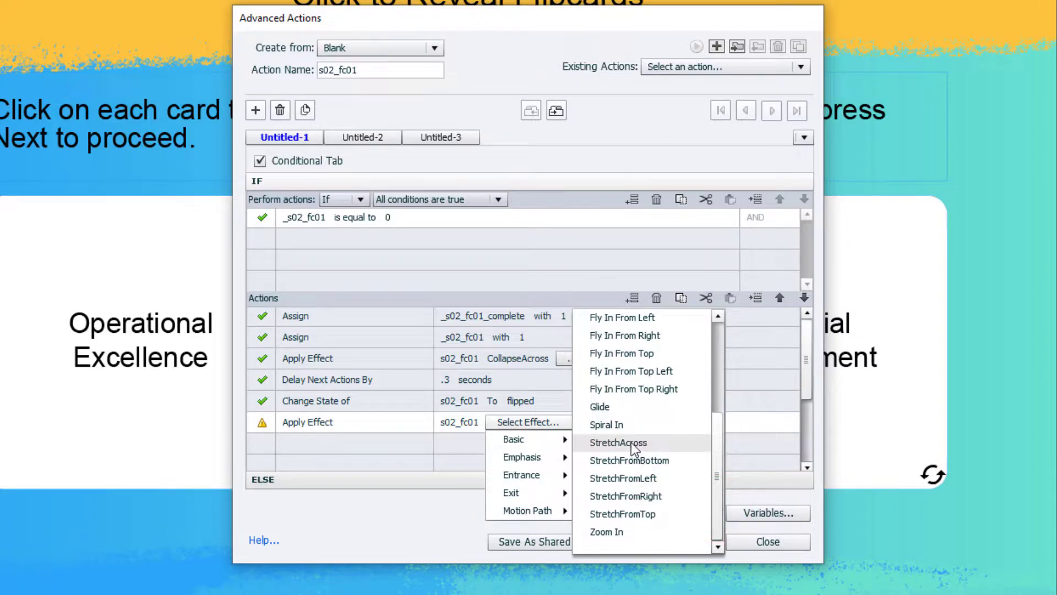
click(618, 442)
Step: Set the StretchAcross effect's duration to 0.3 sec and its ease to 100%
click(571, 423)
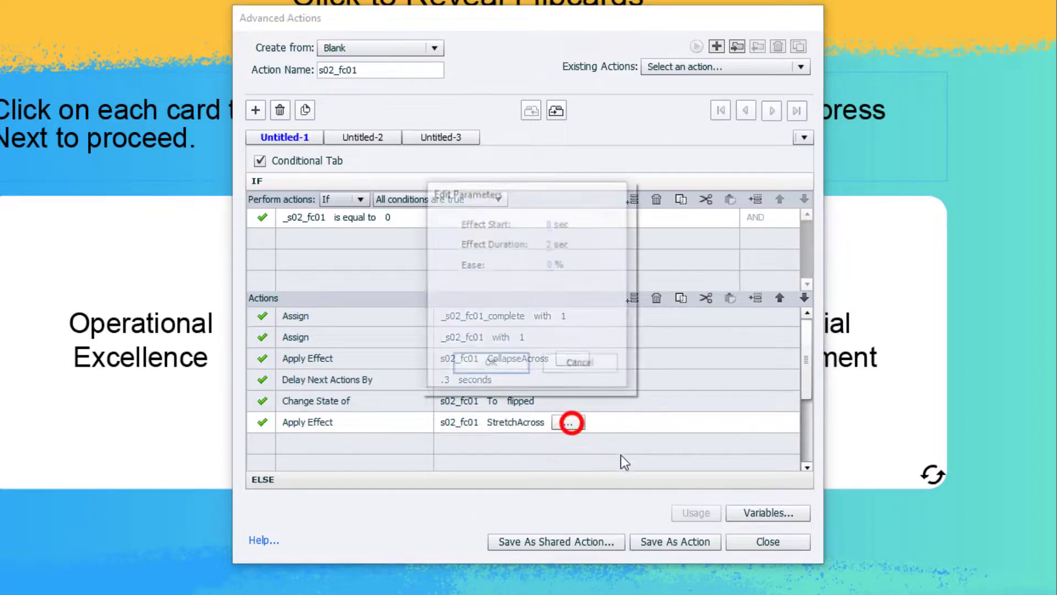
click(549, 244)
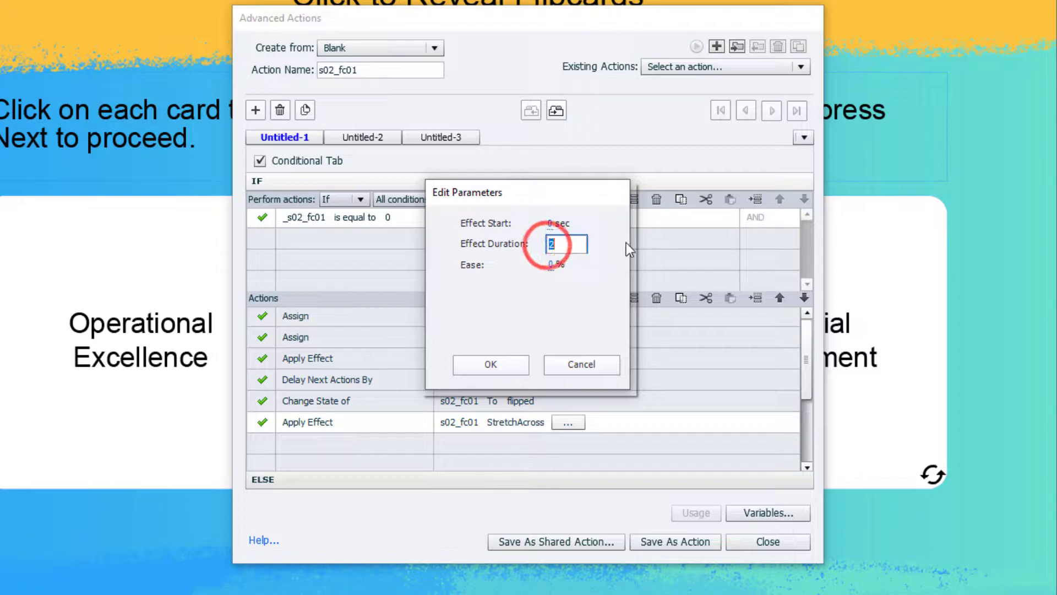
text(.3)
key(Return)
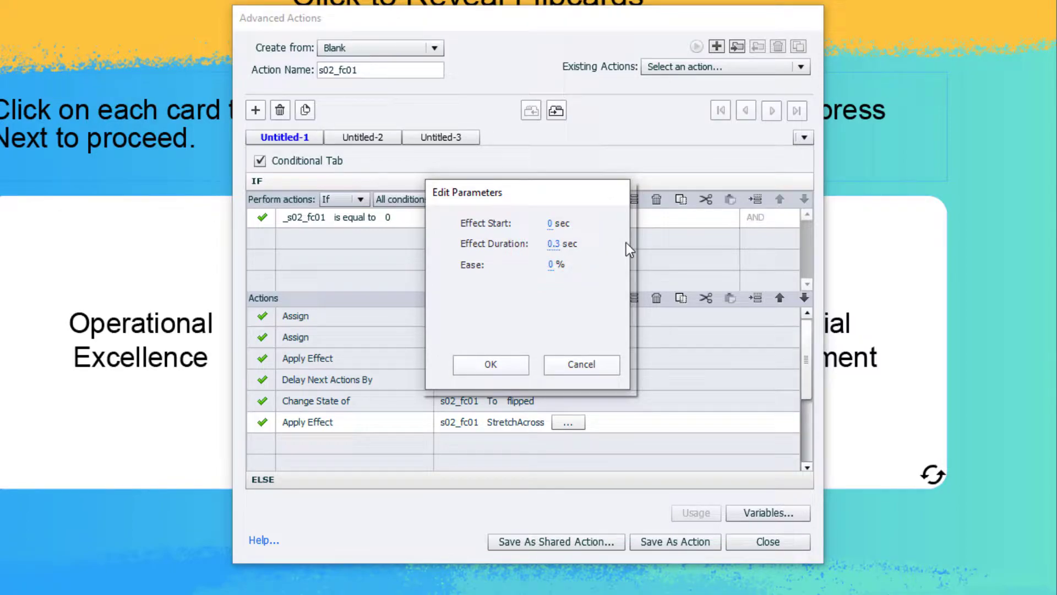
click(550, 264)
text(100)
key(Return)
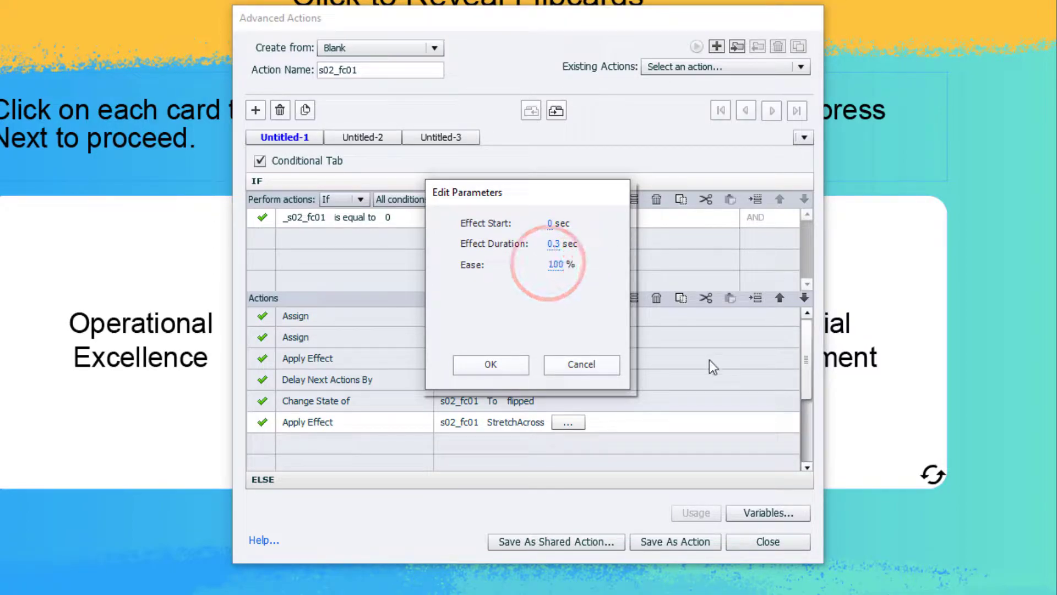
click(512, 363)
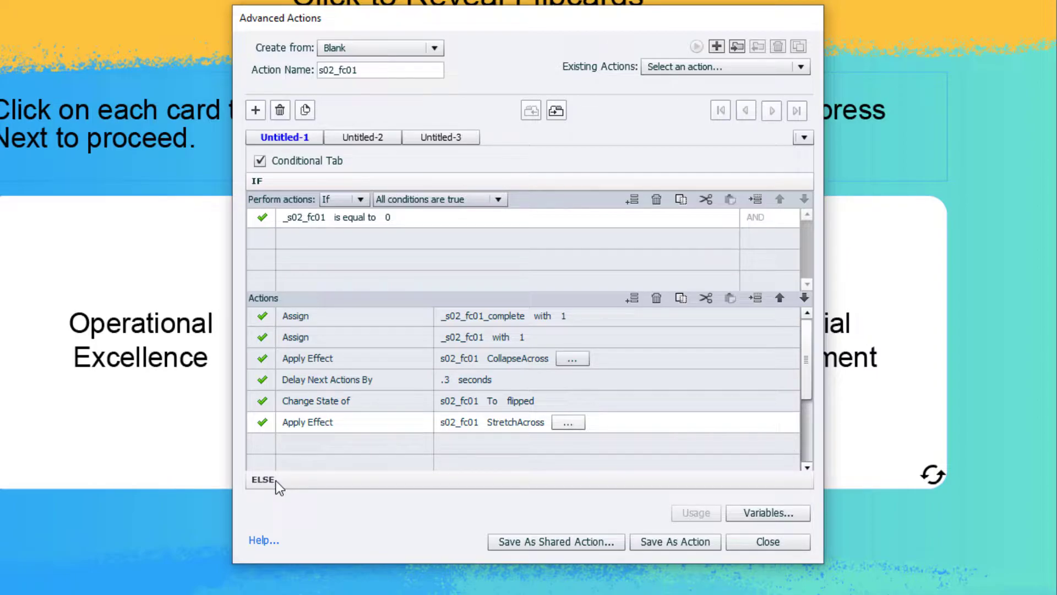
Step: Copy the IF actions from the _s02_fc01 assignment through the StretchAcross effect and paste them into the ELSE block
click(617, 338)
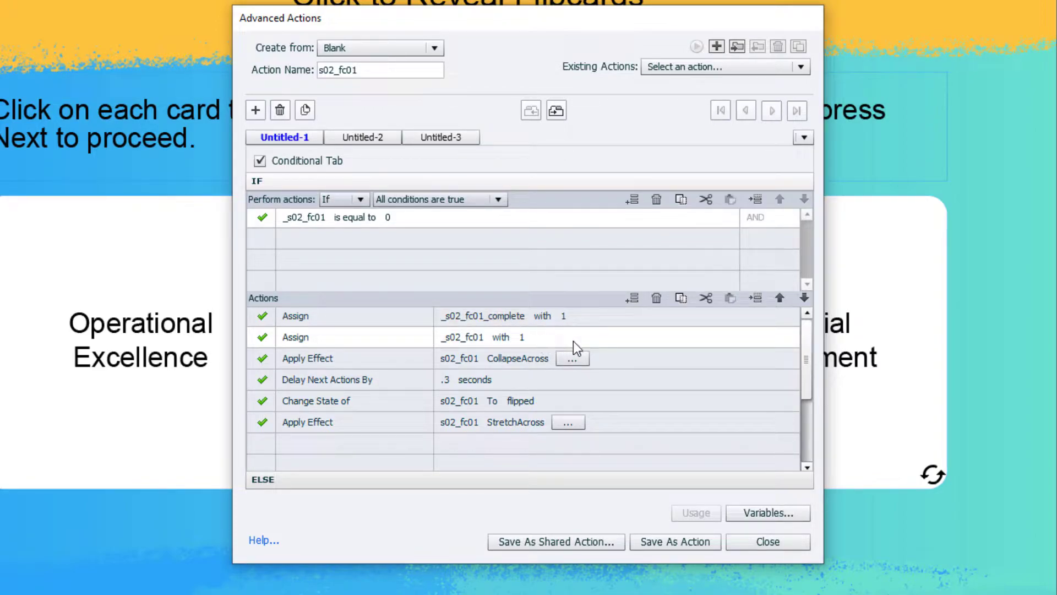
shift+click(607, 424)
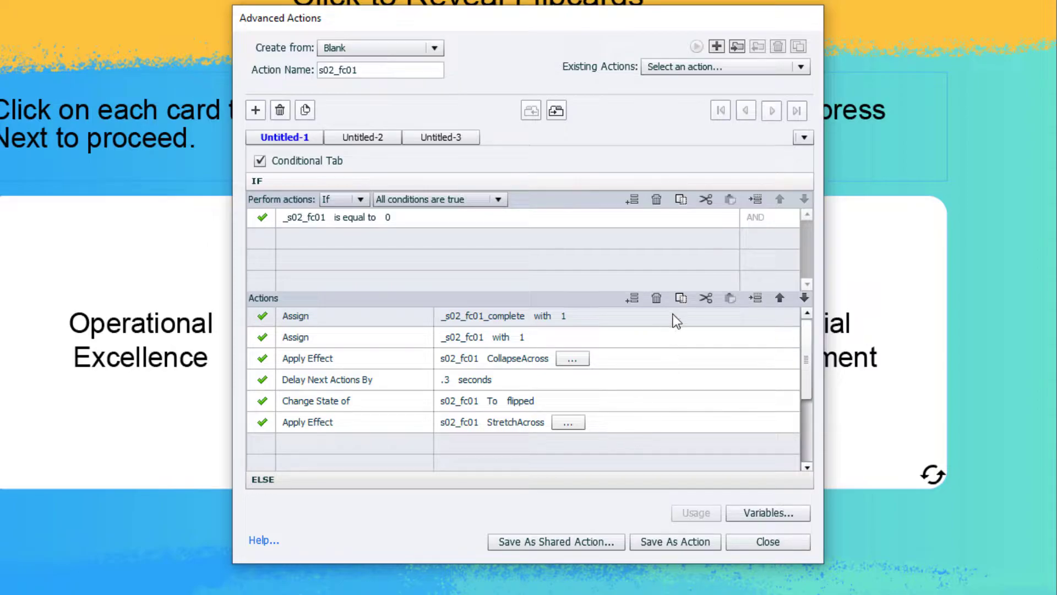
click(681, 298)
click(418, 476)
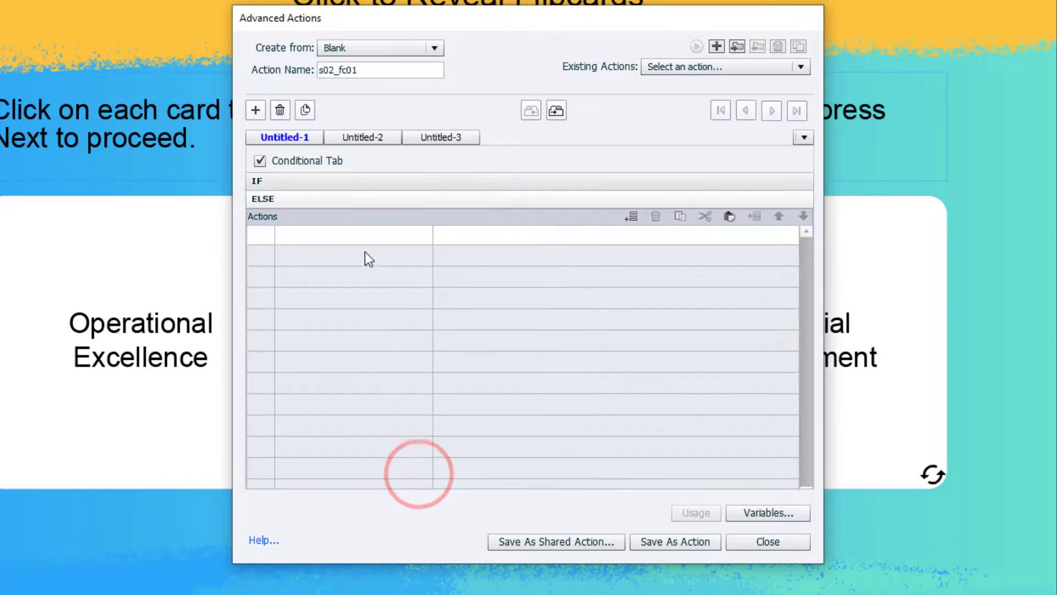
click(355, 235)
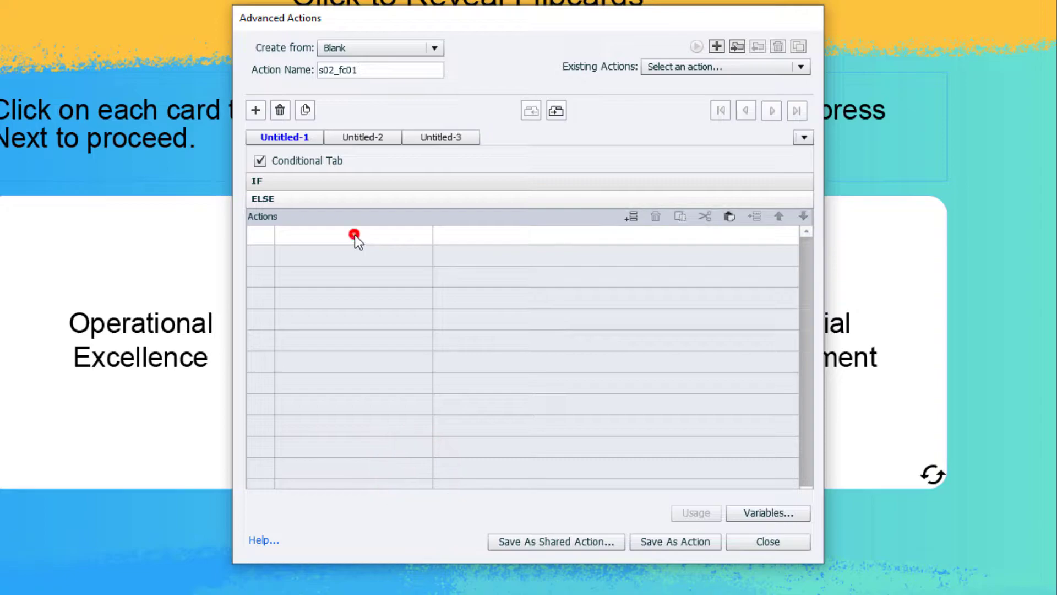
click(730, 216)
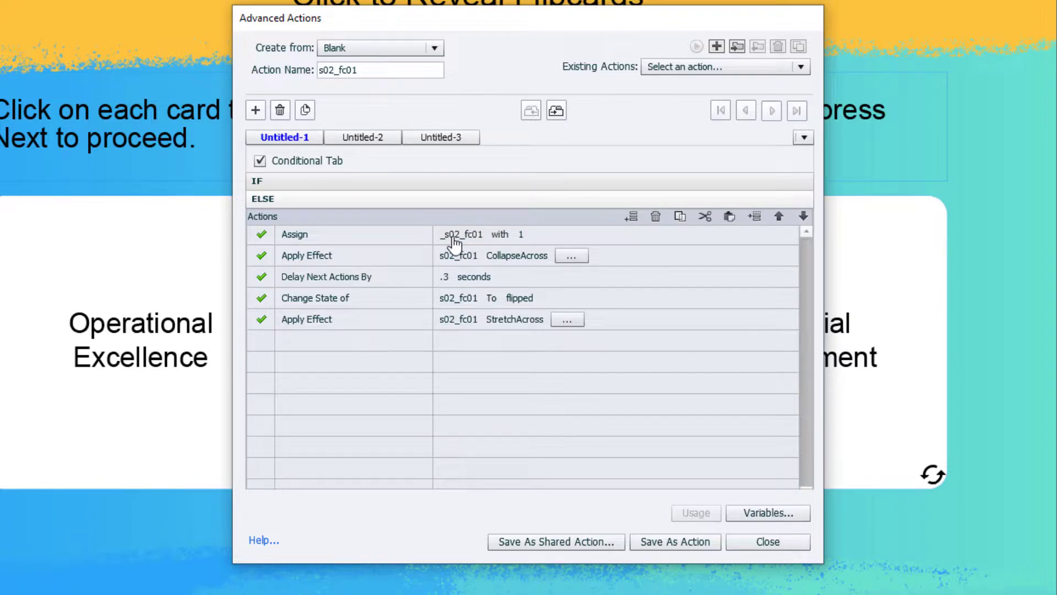
Step: In the ELSE block, assign _s02_fc01 the literal value 0 and change the state of s02_fc01 to Normal
click(526, 239)
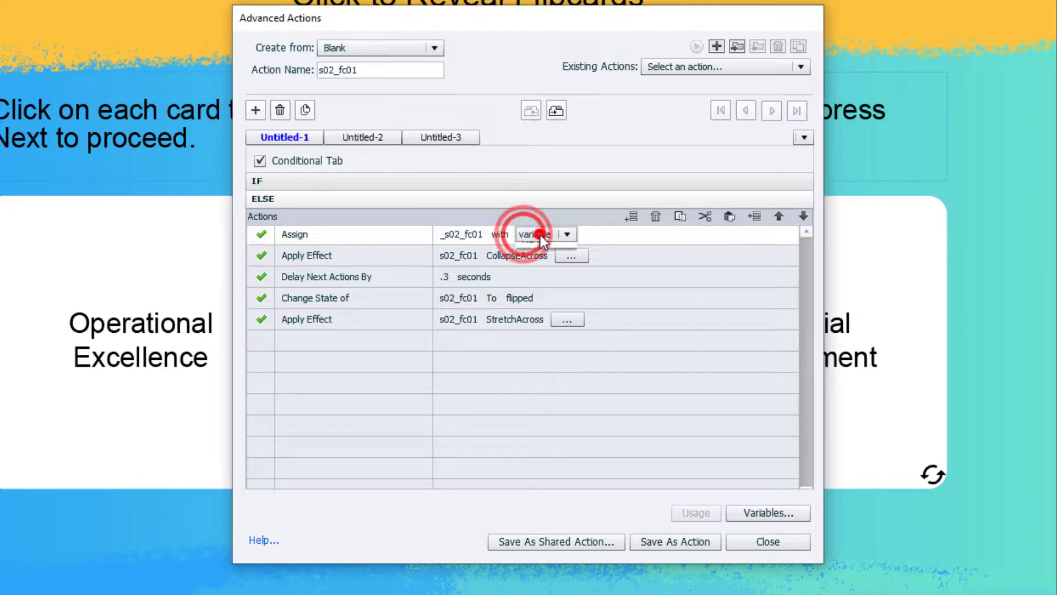
click(541, 234)
click(541, 267)
text(0)
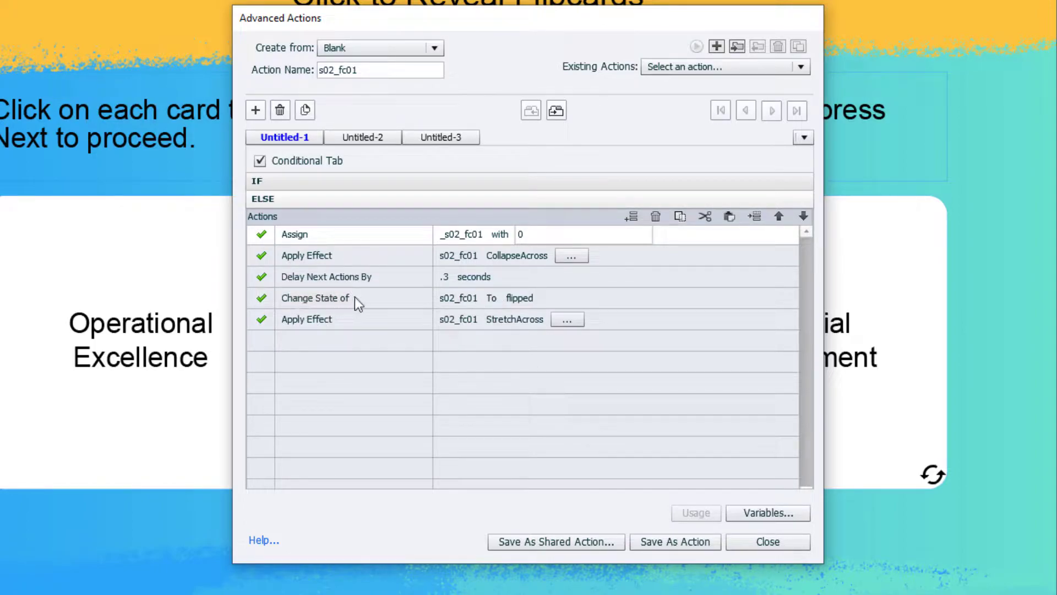
click(517, 298)
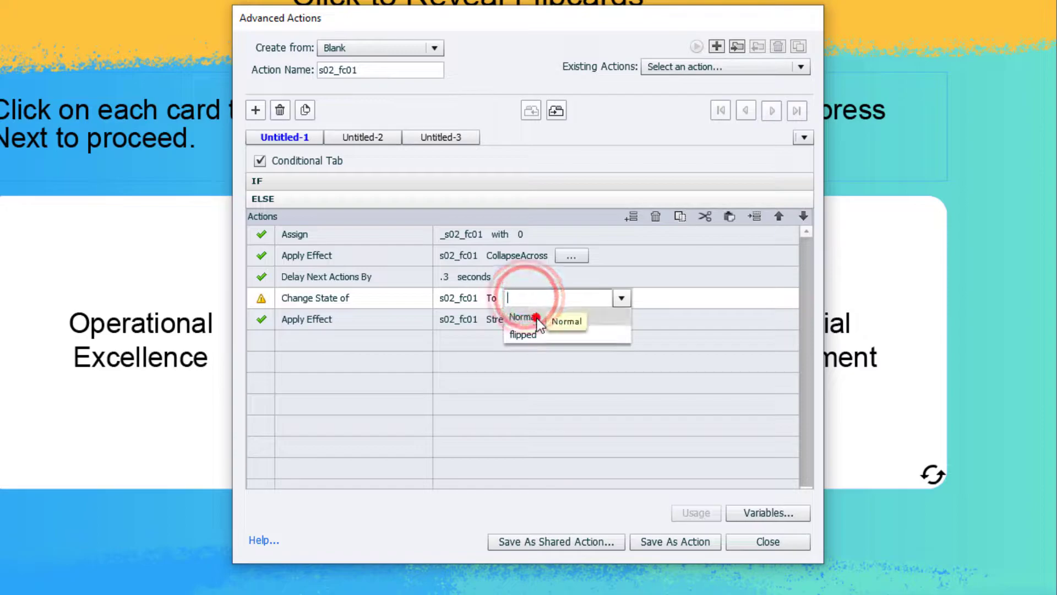
click(536, 319)
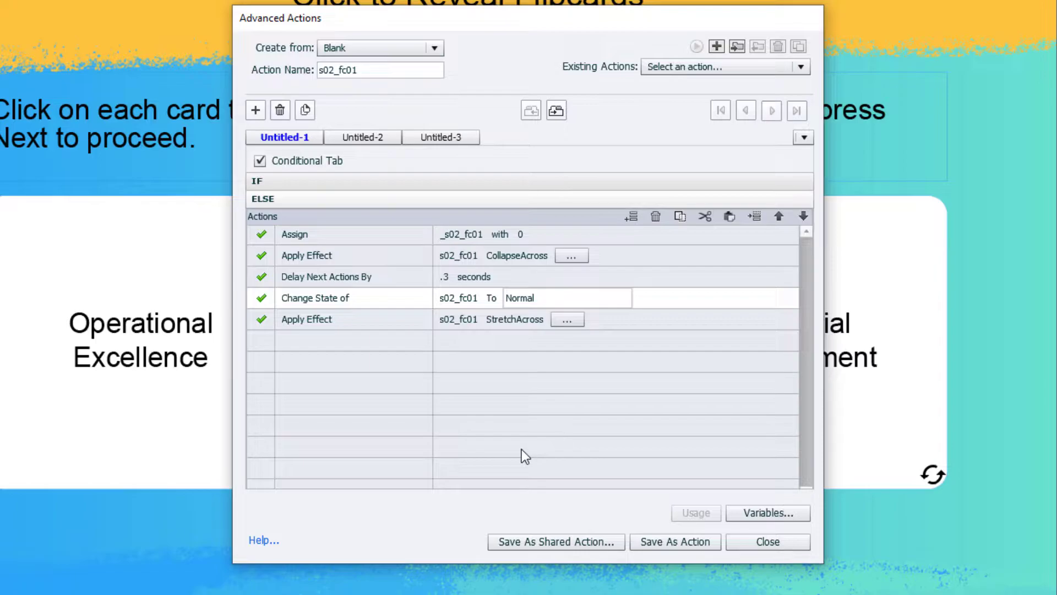
click(428, 189)
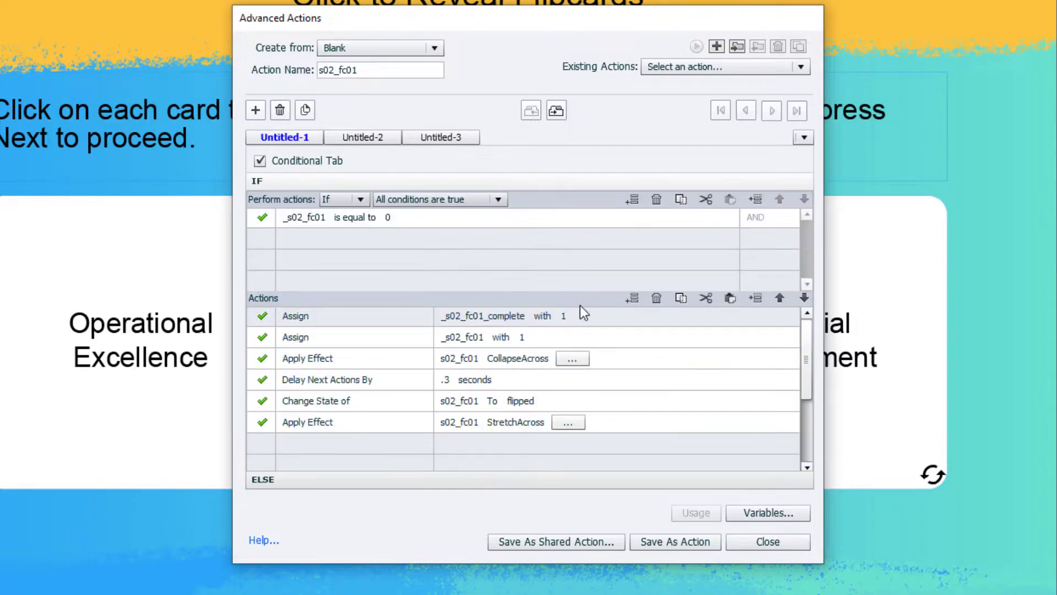
click(339, 320)
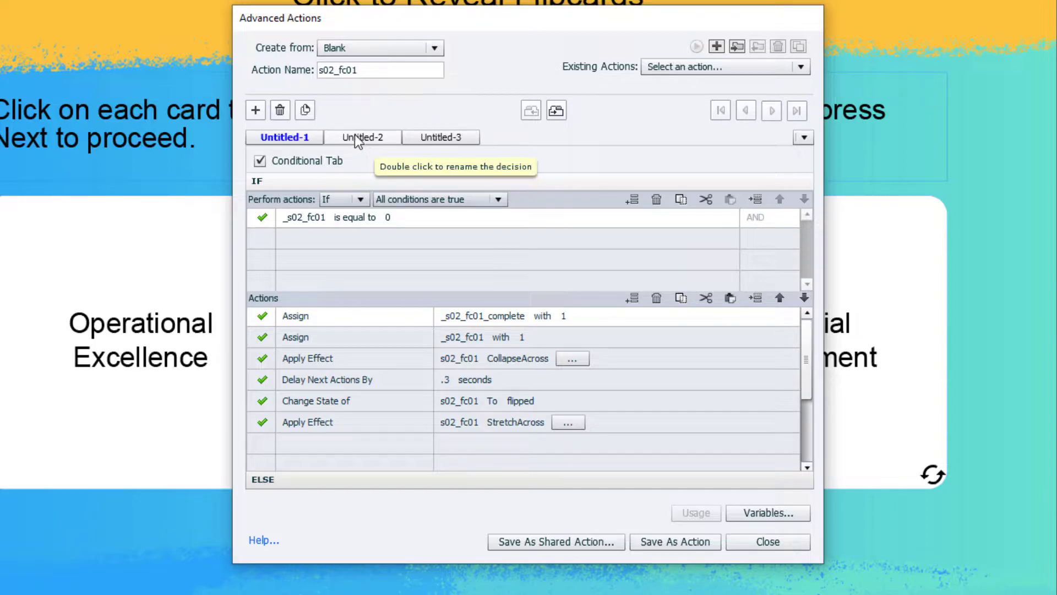
Step: Rename the decision Untitled-1 as press
double_click(286, 137)
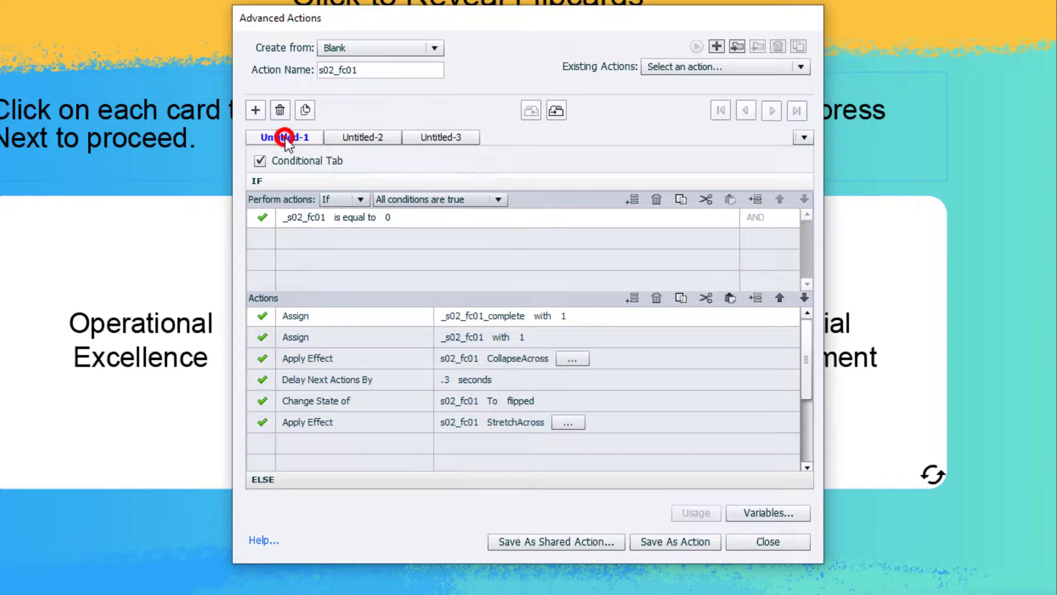
key(ctrl+a)
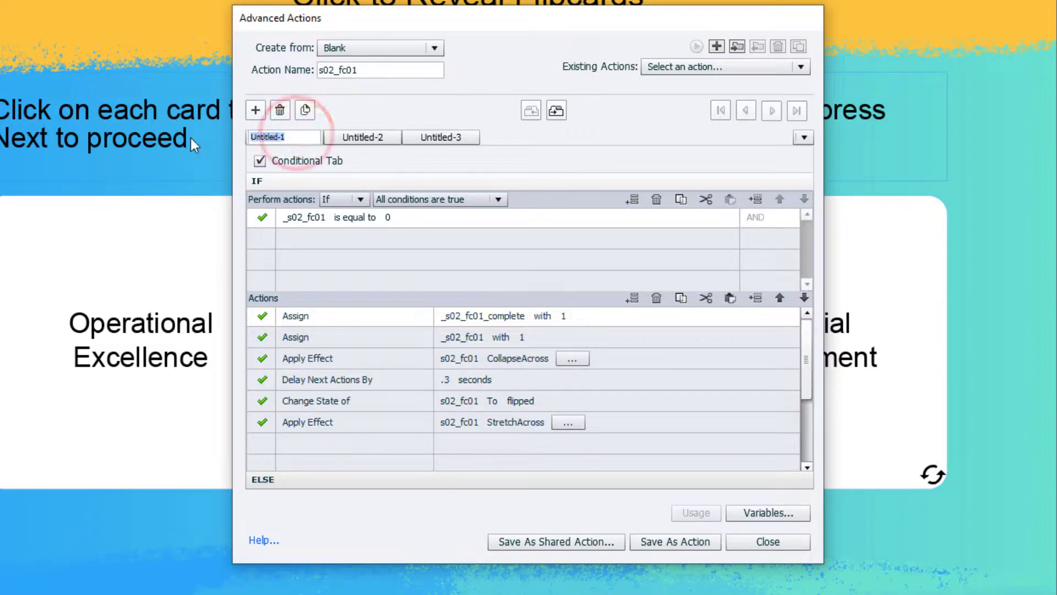
text(Press)
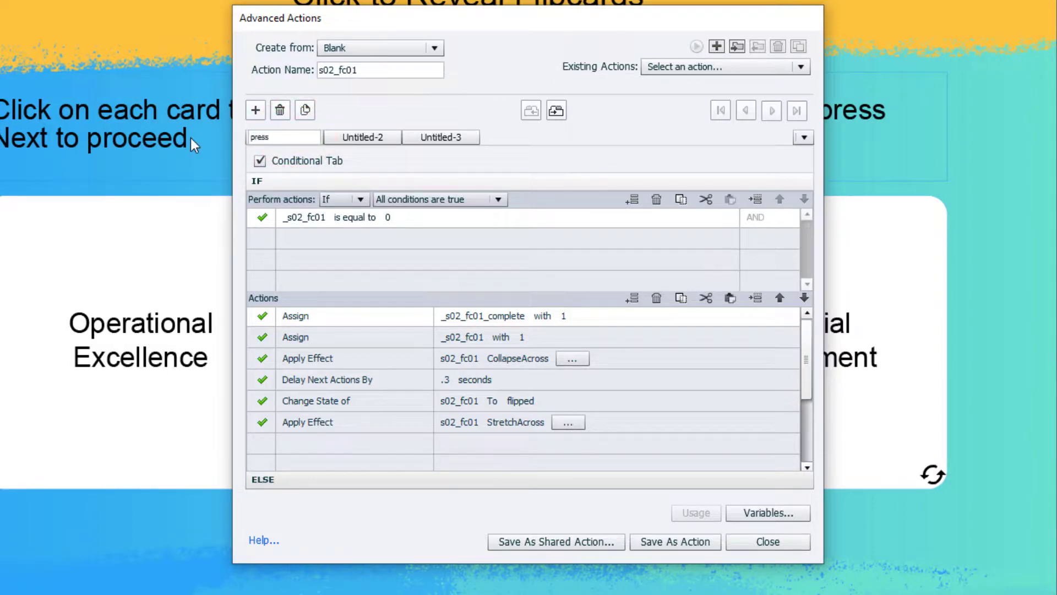
key(Return)
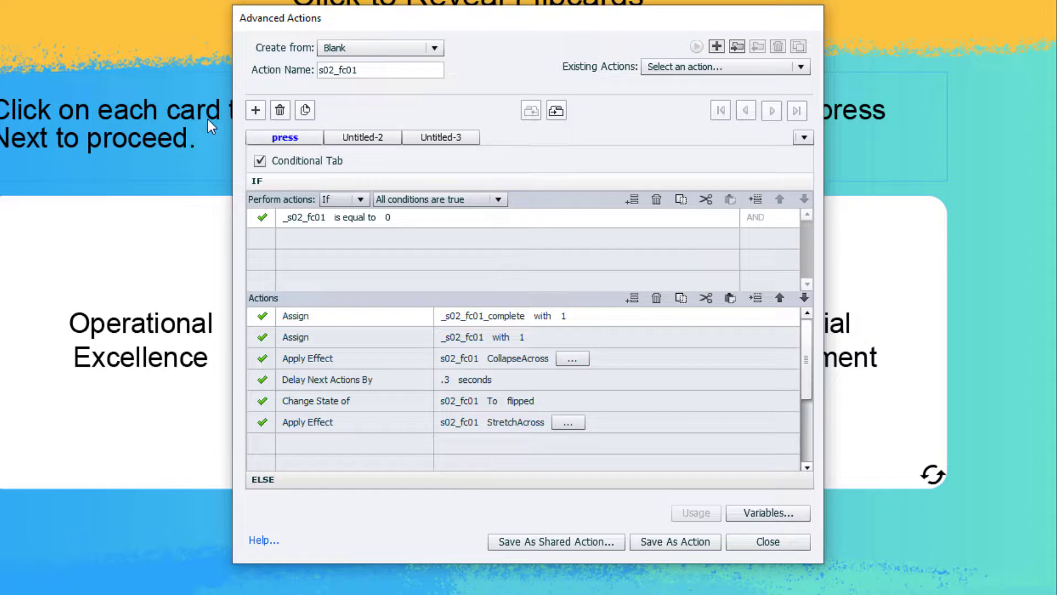
Step: Rename the decision Untitled-2 as check
click(362, 137)
double_click(370, 136)
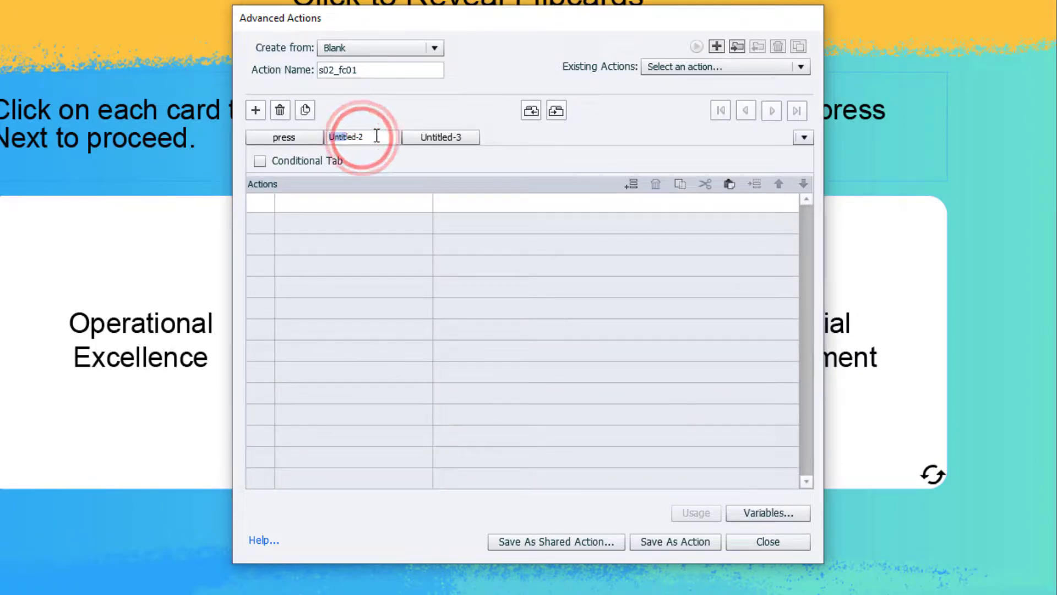
key(ctrl+a)
text(c)
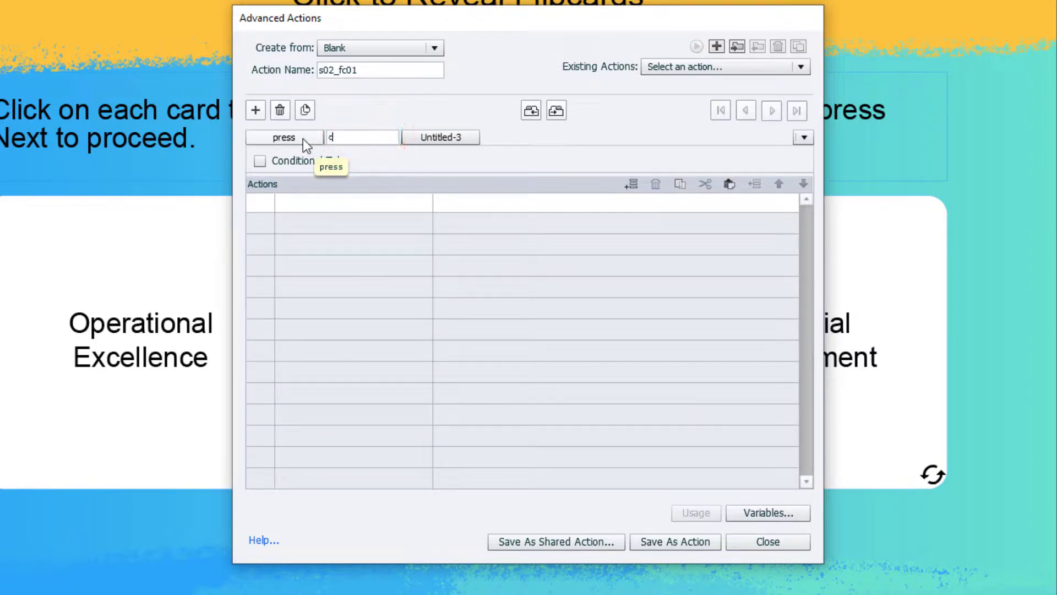
text(heck)
Step: Make the check decision conditional and add the condition that _s02_fc01_complete is equal to the literal 1
click(259, 163)
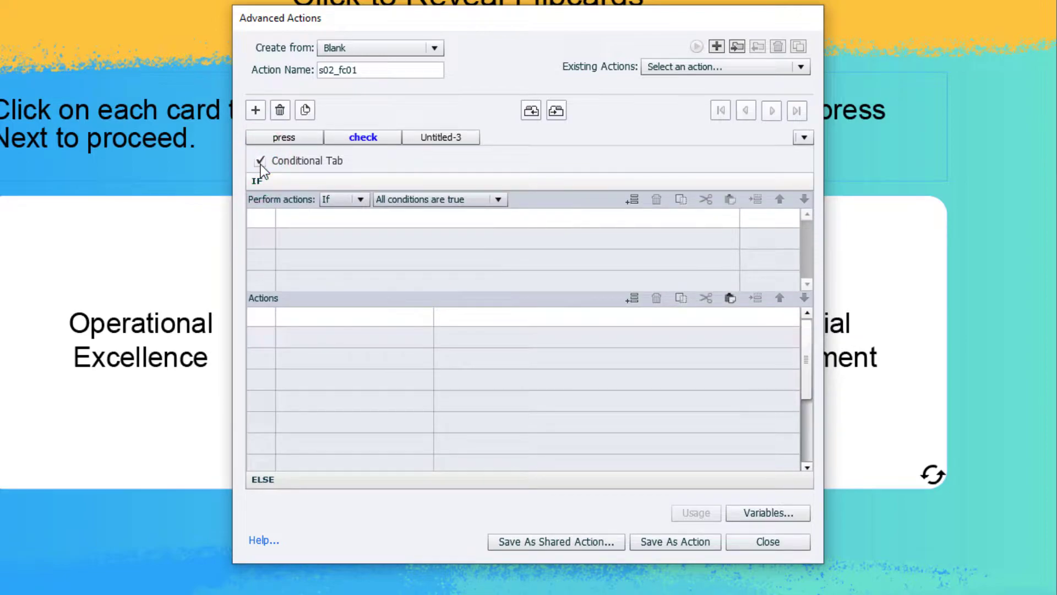
click(311, 220)
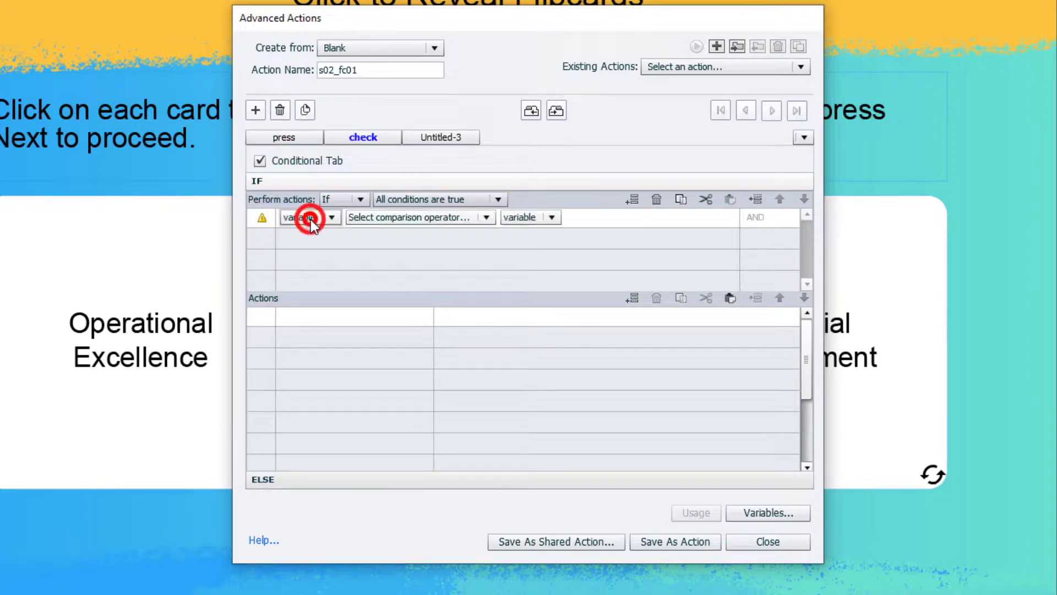
click(311, 219)
click(313, 235)
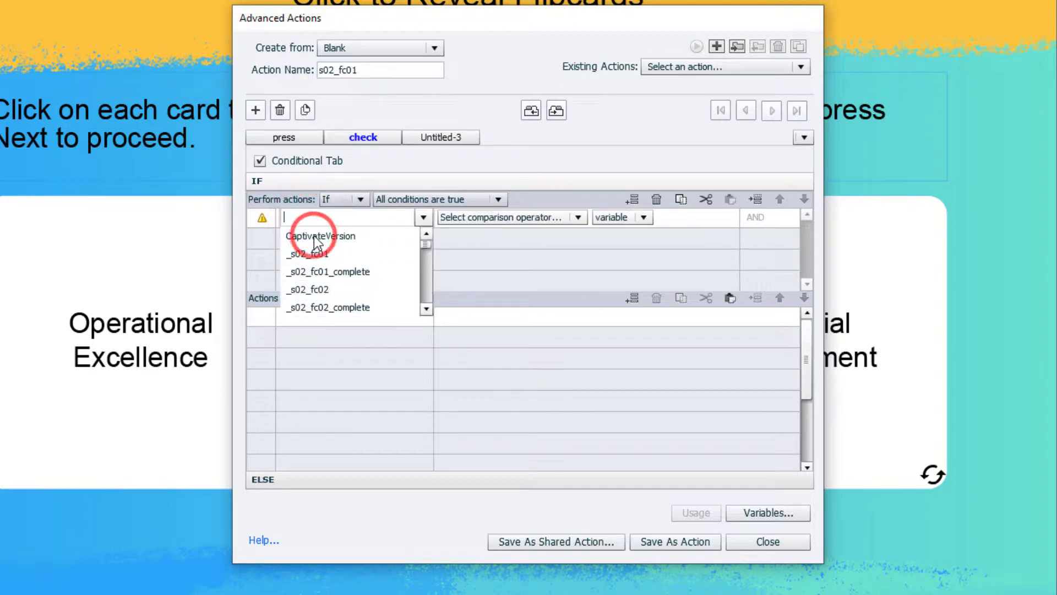
click(364, 271)
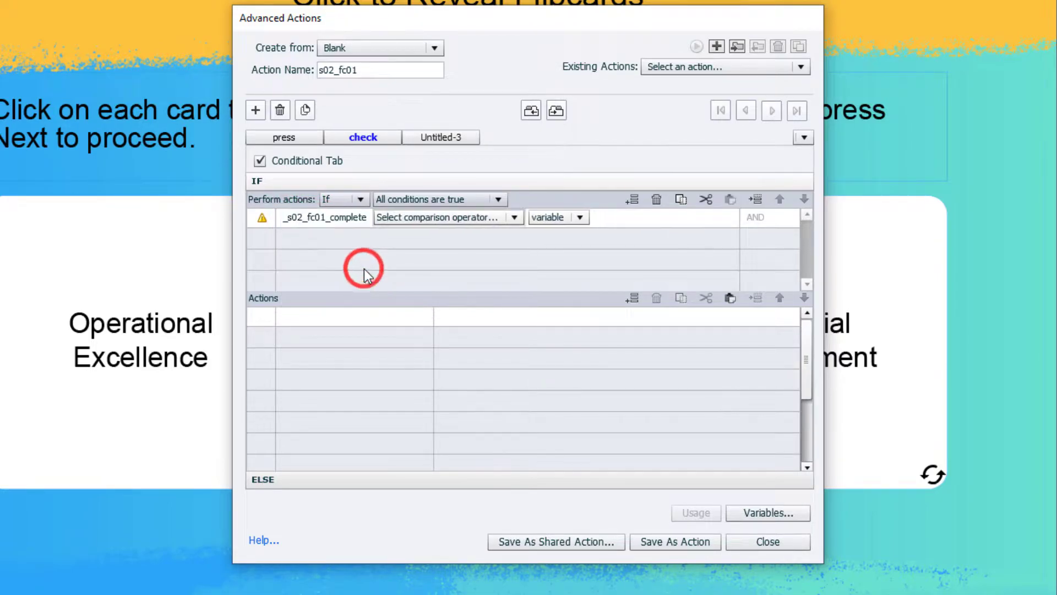
click(414, 217)
click(415, 234)
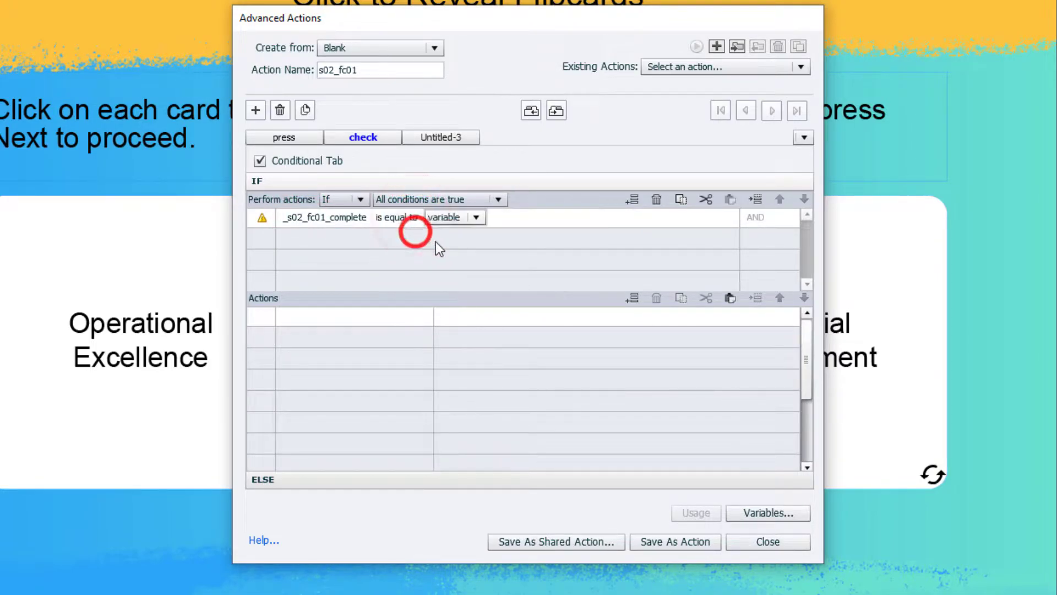
click(468, 217)
click(464, 249)
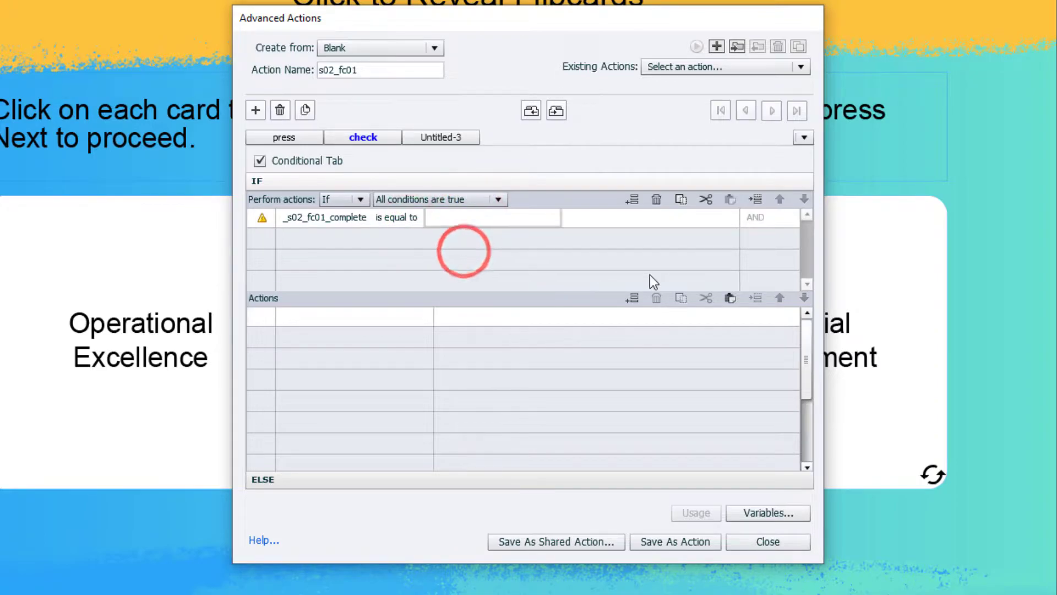
text(1)
key(Return)
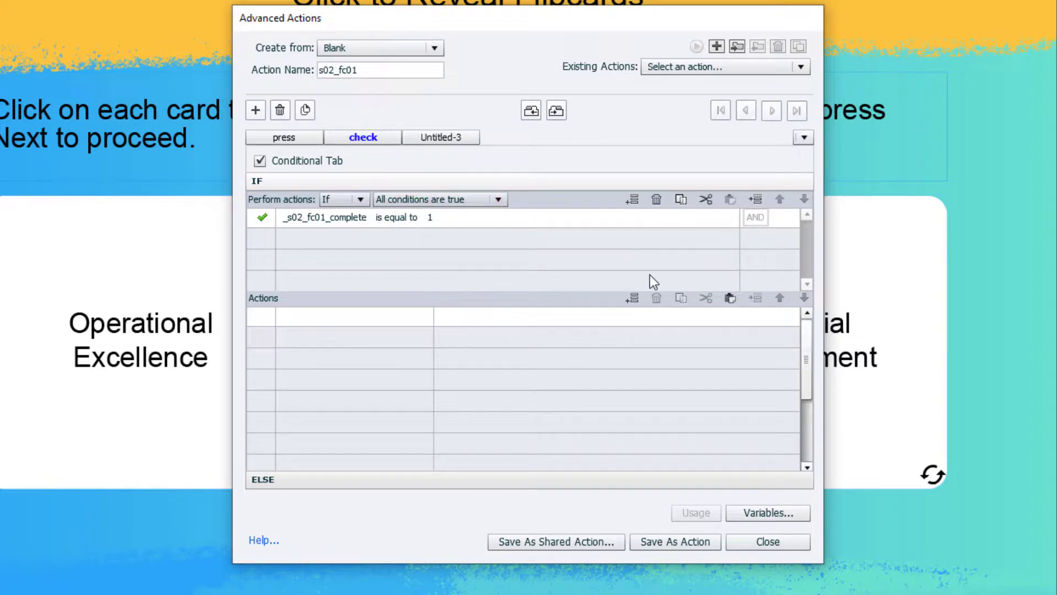
Step: Add a second condition to the check decision that _s02_fc02_complete is equal to the literal 1
click(321, 239)
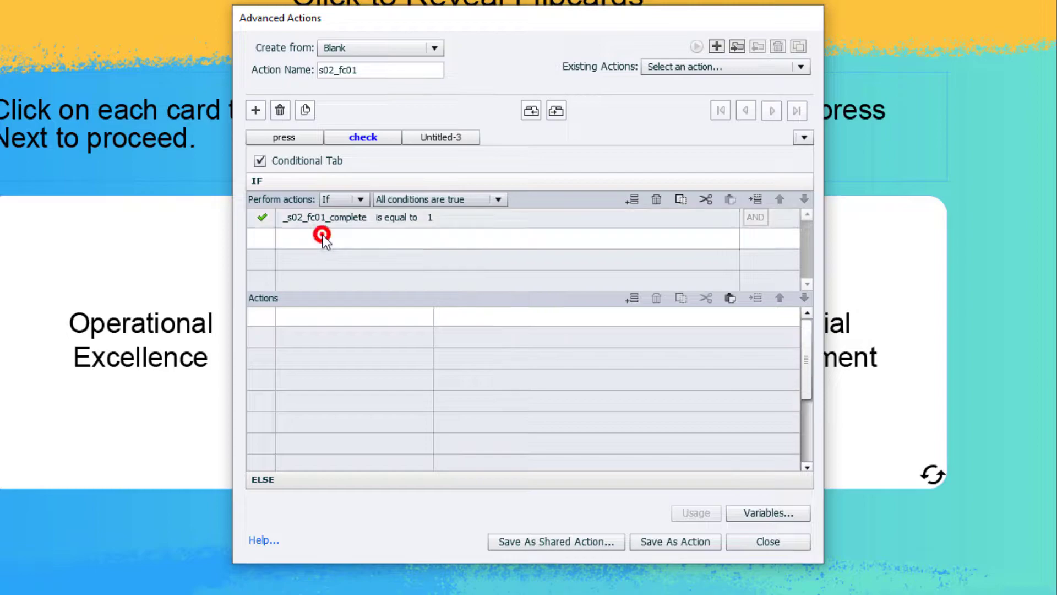
click(321, 238)
click(321, 253)
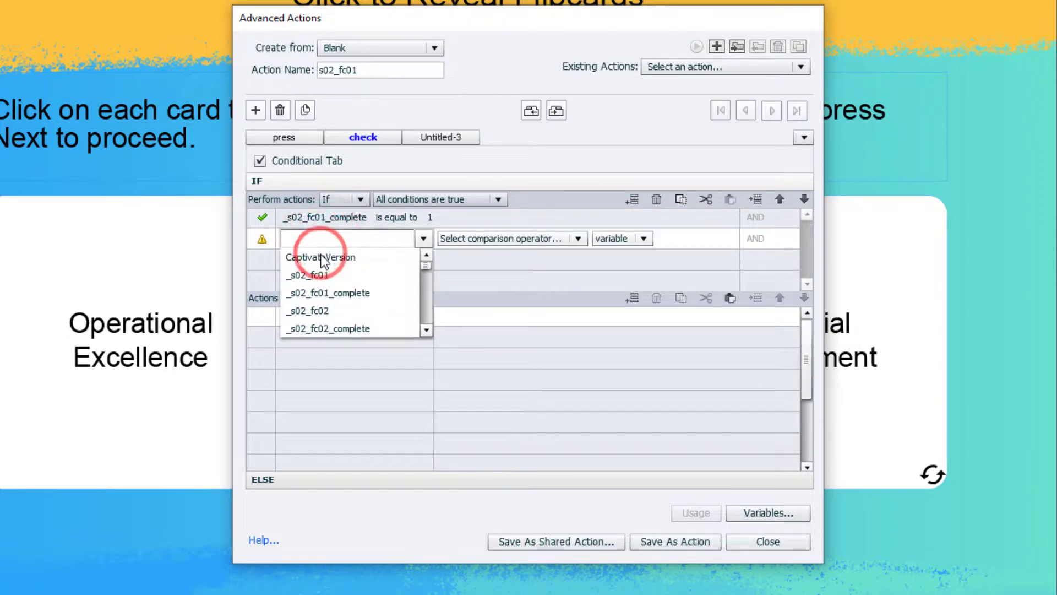
click(368, 319)
click(407, 238)
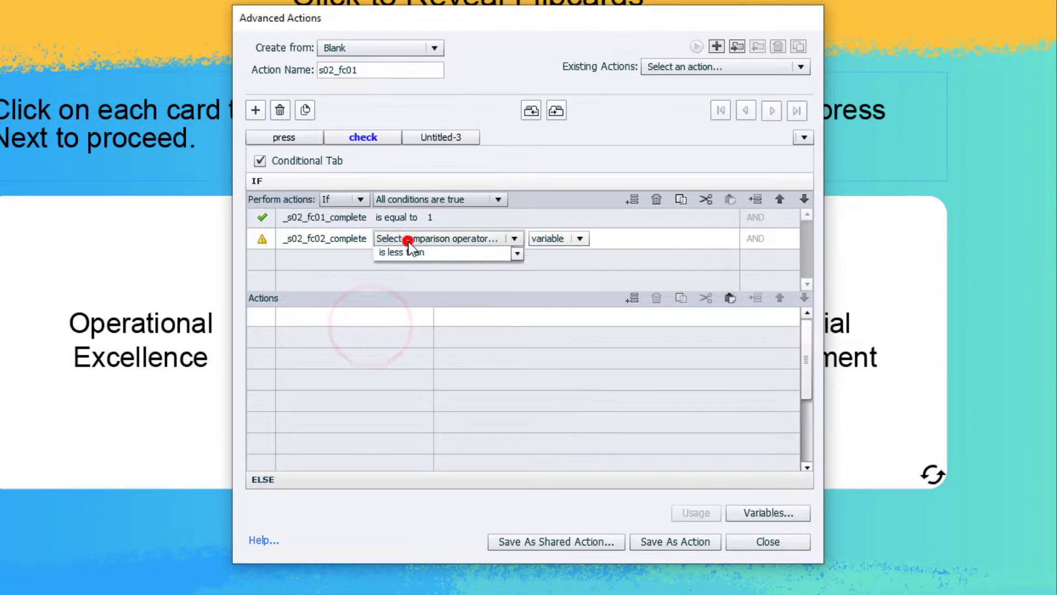
click(412, 253)
click(458, 242)
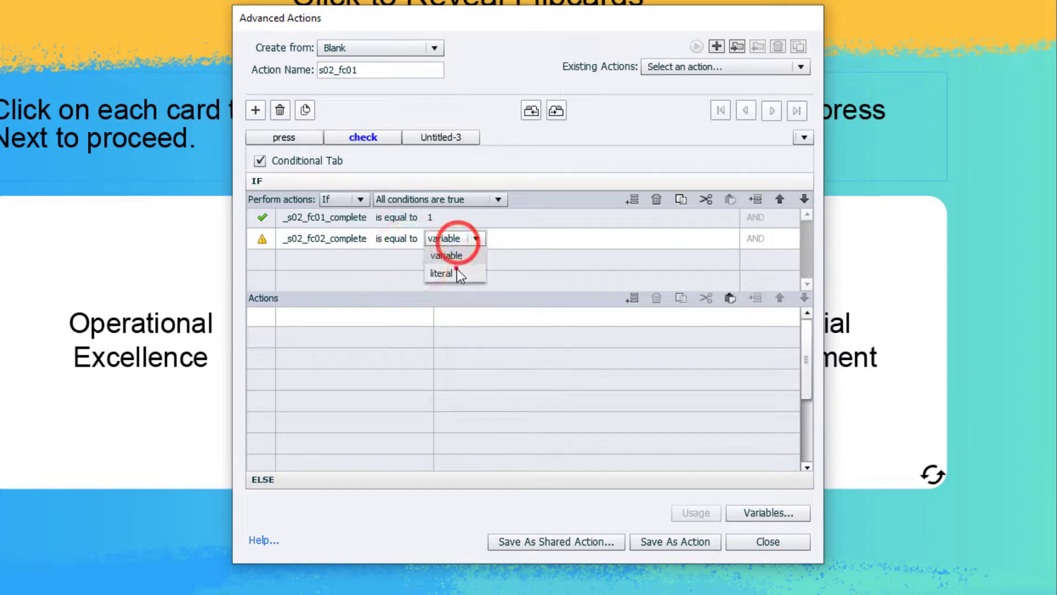
click(457, 269)
text(1)
key(Tab)
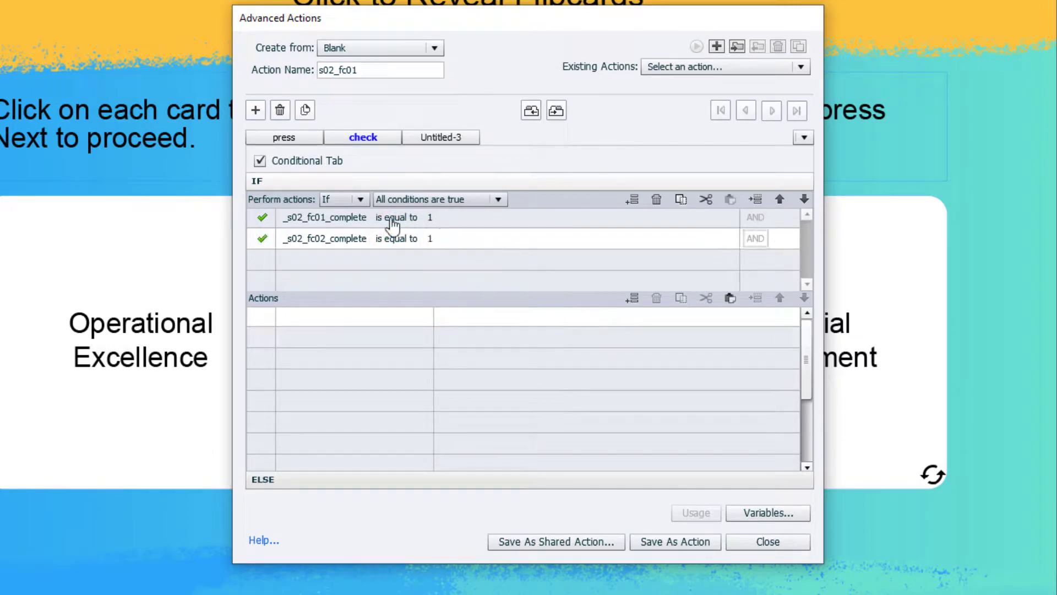
Step: Add a third condition to the check decision that _s02_fc03_complete is equal to the literal 1
click(322, 257)
click(326, 259)
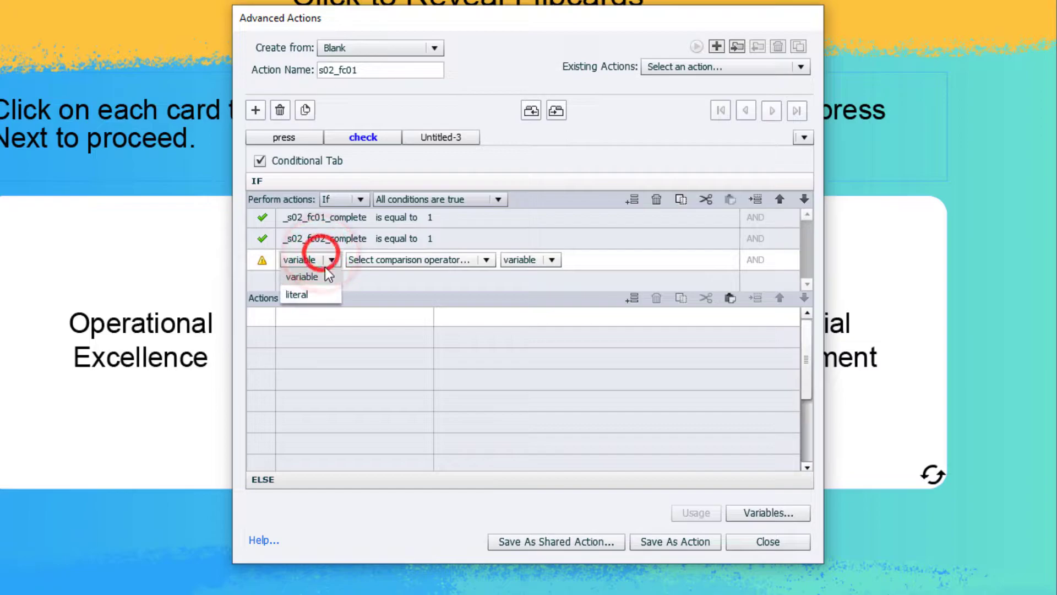
click(328, 275)
click(427, 351)
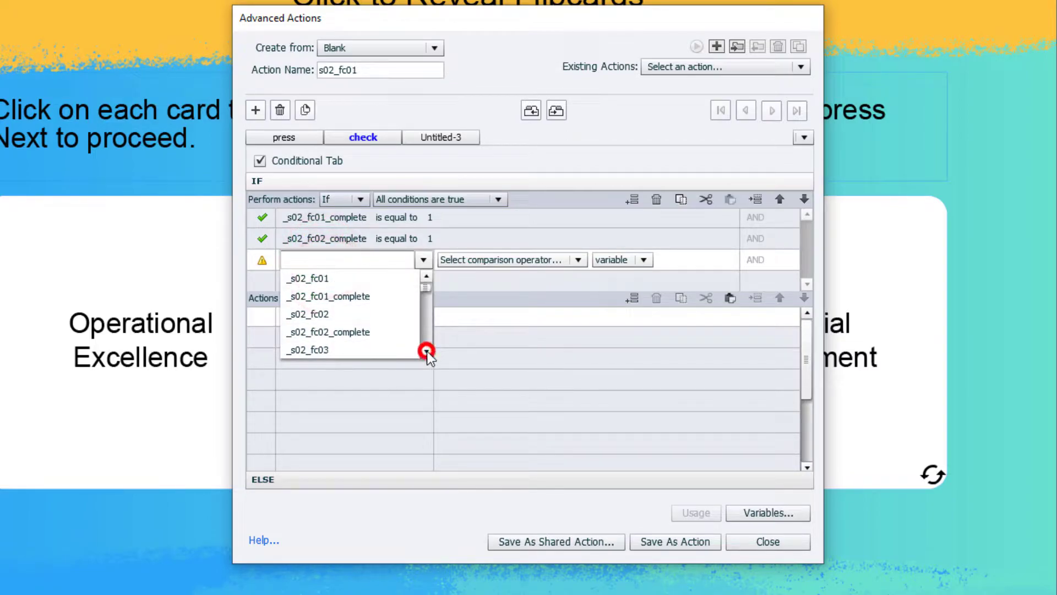
click(427, 351)
click(373, 351)
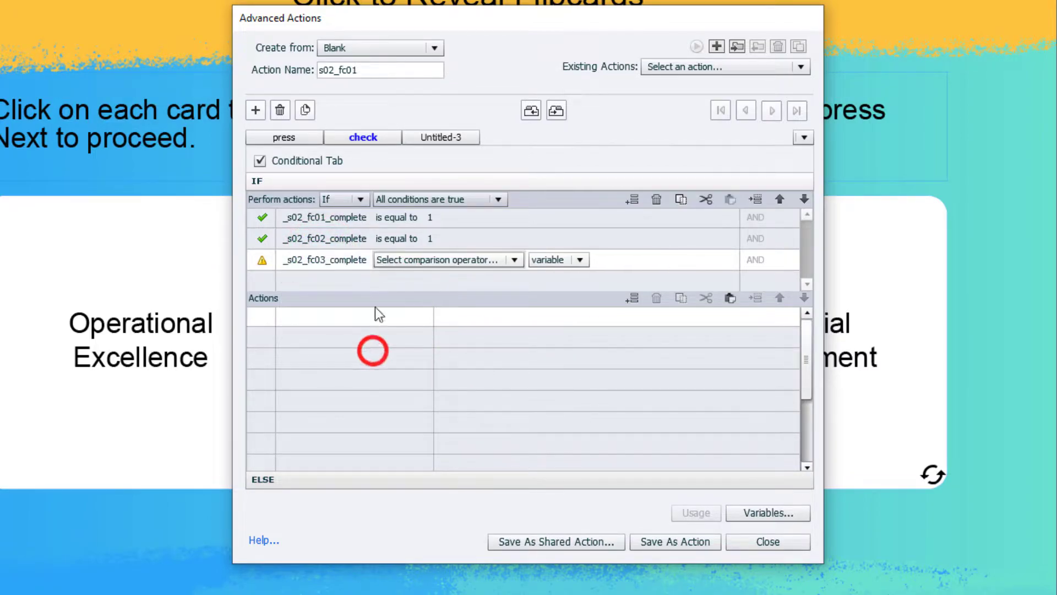
click(420, 260)
click(417, 276)
click(476, 260)
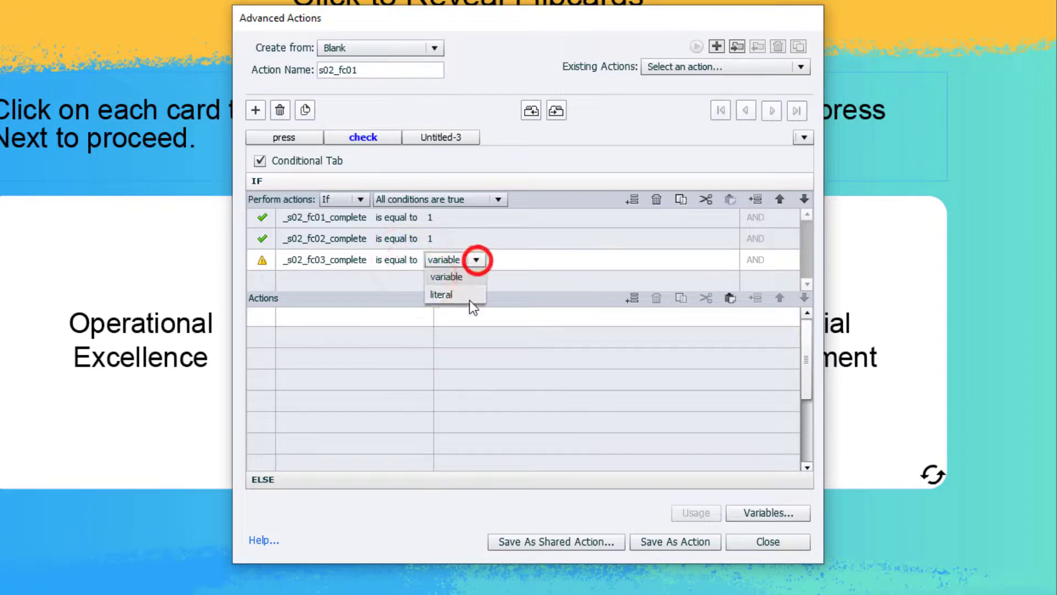
click(468, 293)
text(1)
key(Return)
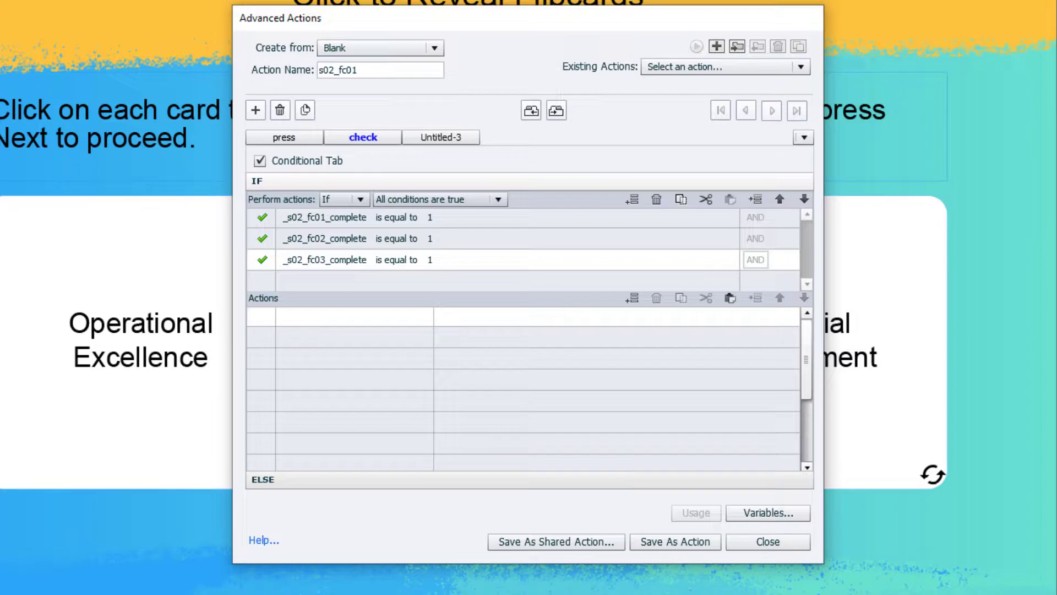
Step: Add a Show action for s02_next to the IF actions of the check decision
click(315, 315)
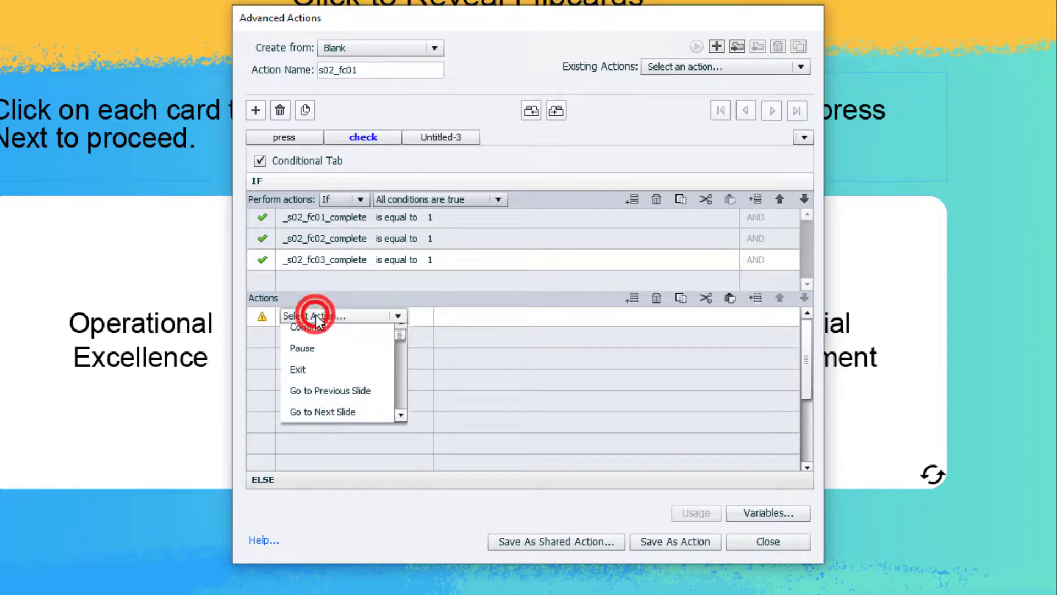
key(s)
key(s)
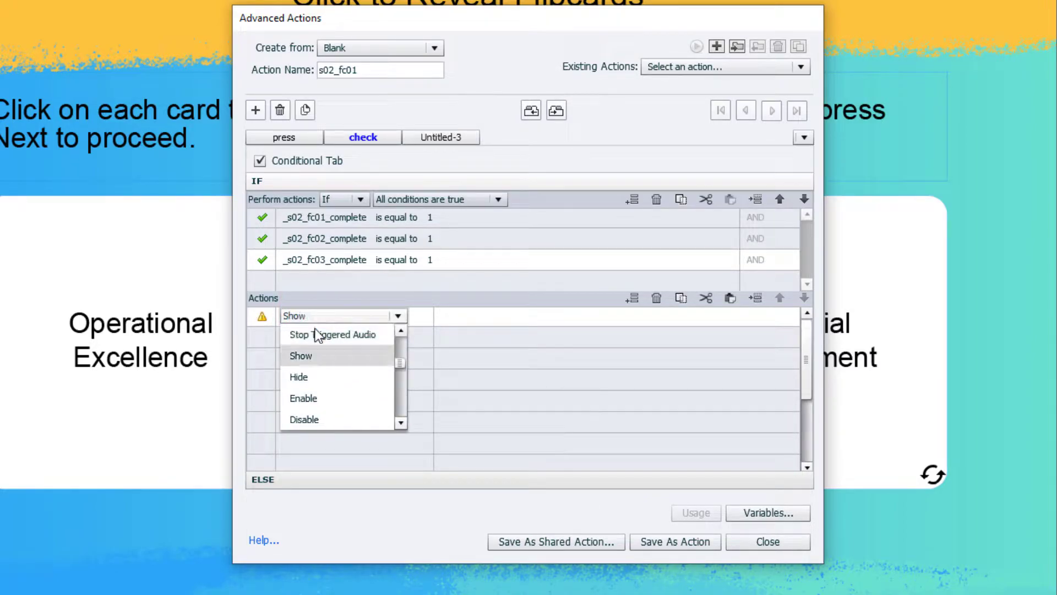
click(308, 354)
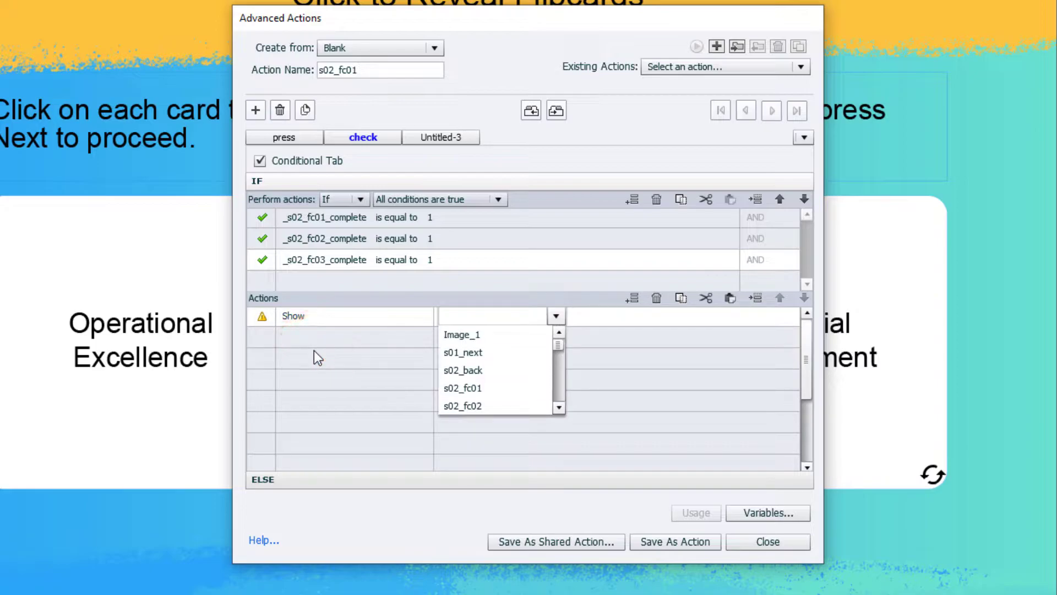
text(next)
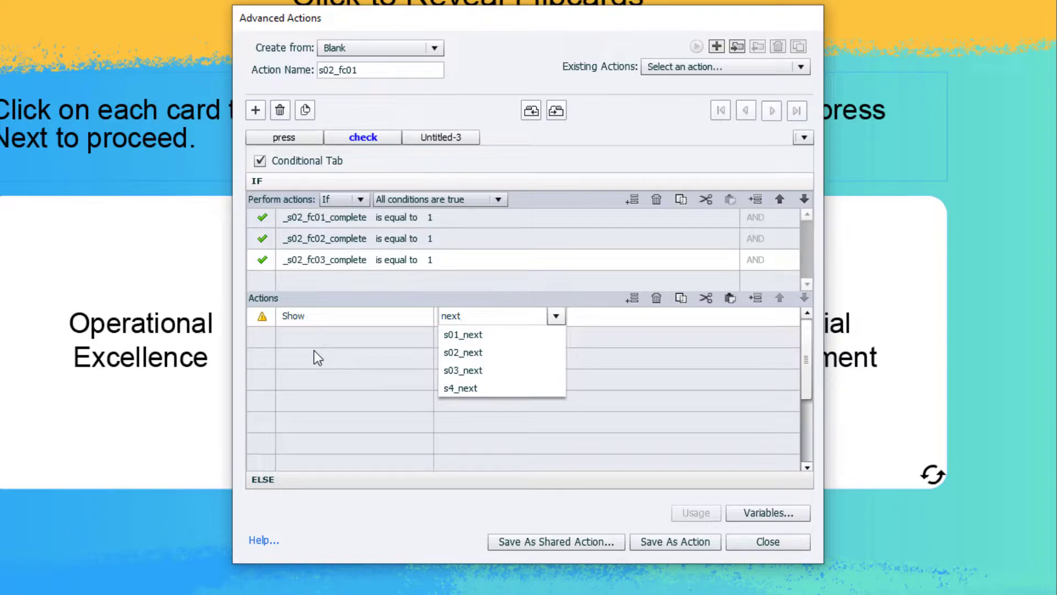
key(Down)
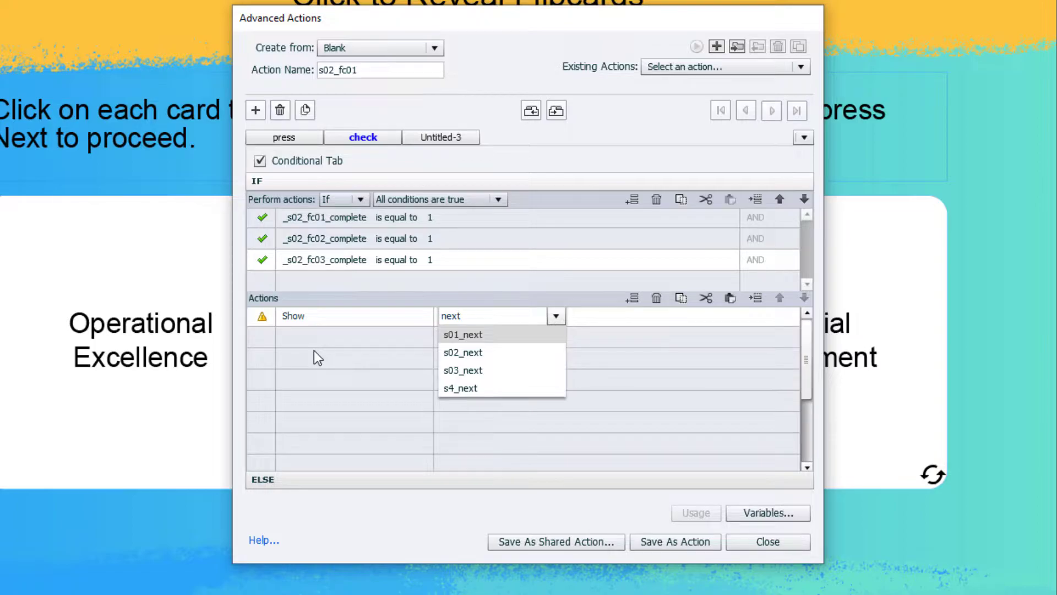
key(Down)
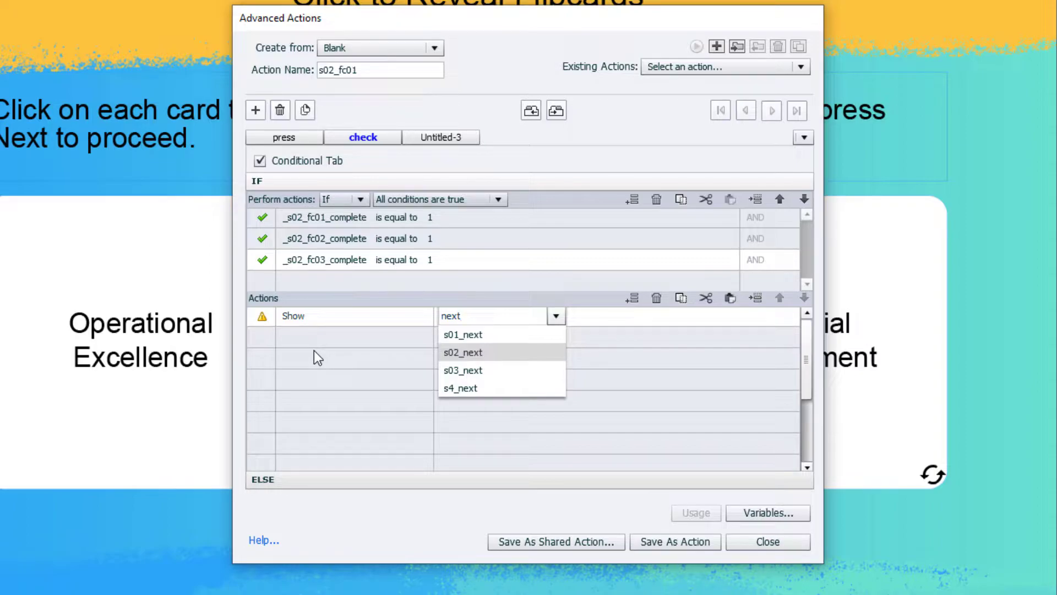
key(Return)
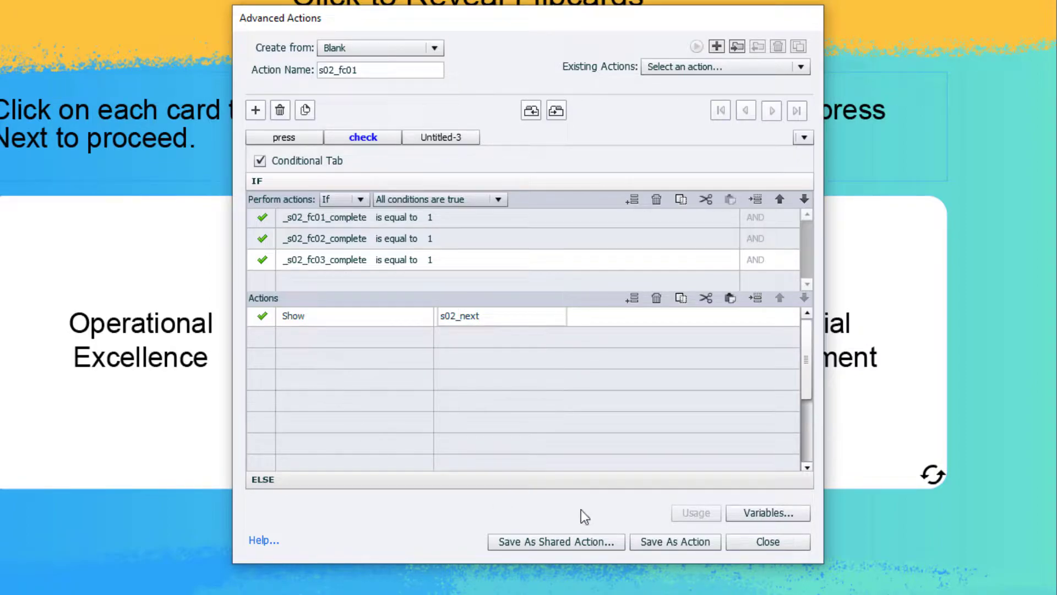
Step: Save the script s02_fc01 as an advanced action and dismiss the confirmation
click(671, 540)
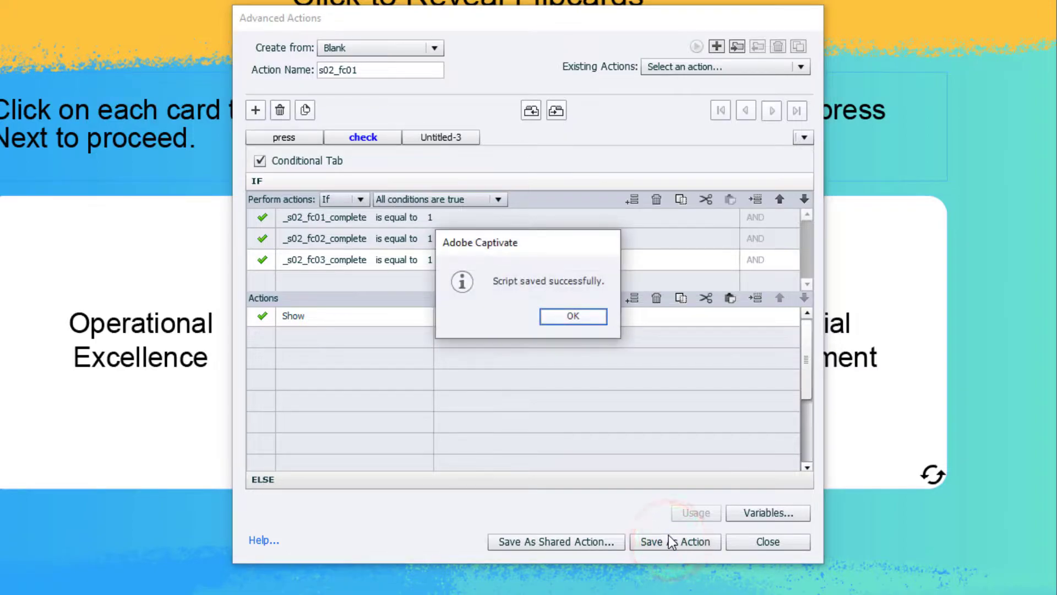
click(587, 318)
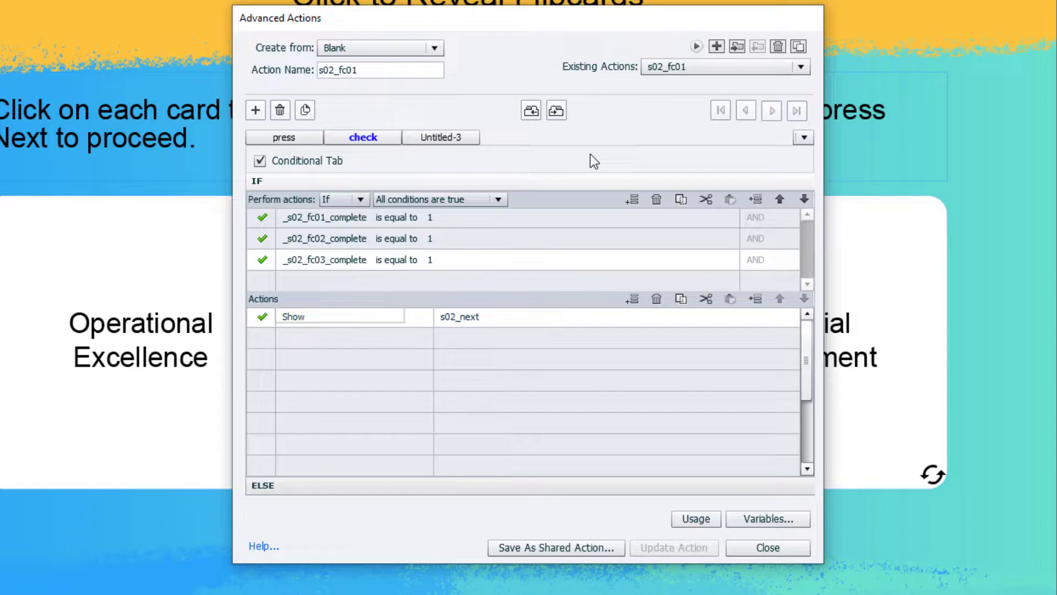
Step: Duplicate the advanced action s02_fc01 and name the copy s02_fc02
click(799, 47)
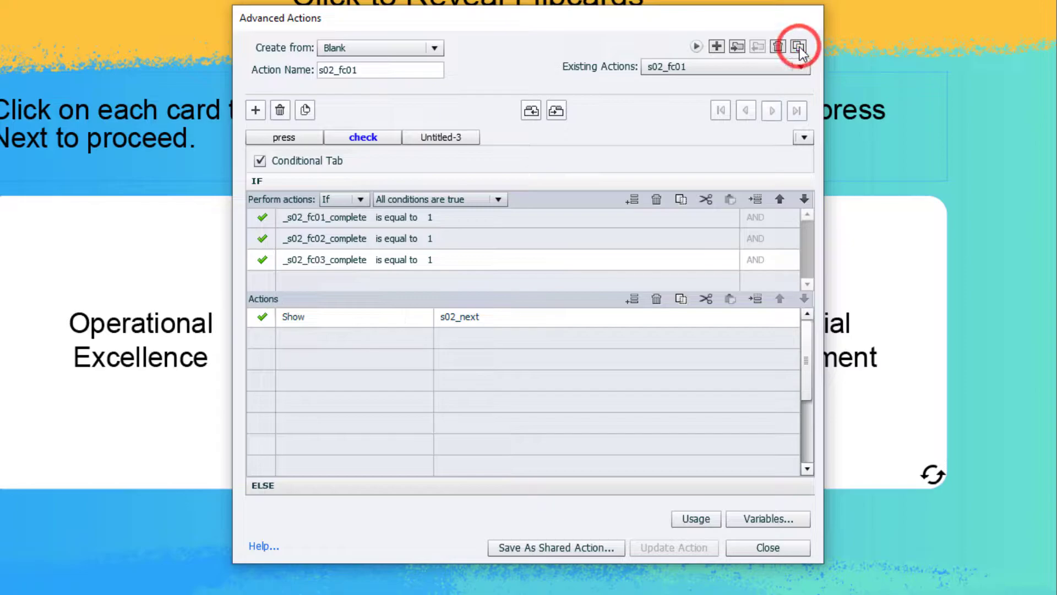
click(420, 70)
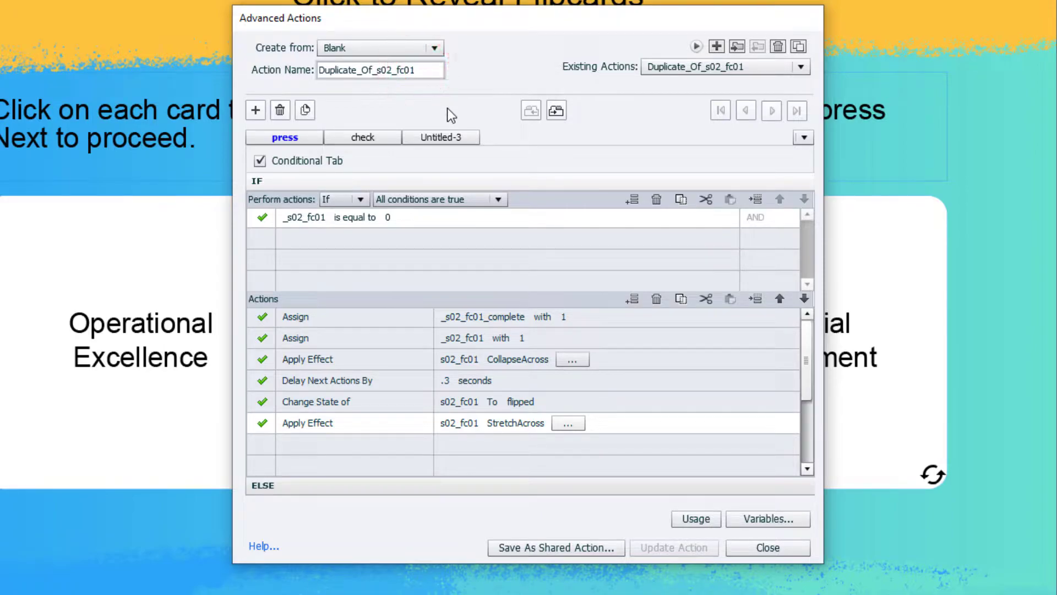
key(BackSpace)
text(2)
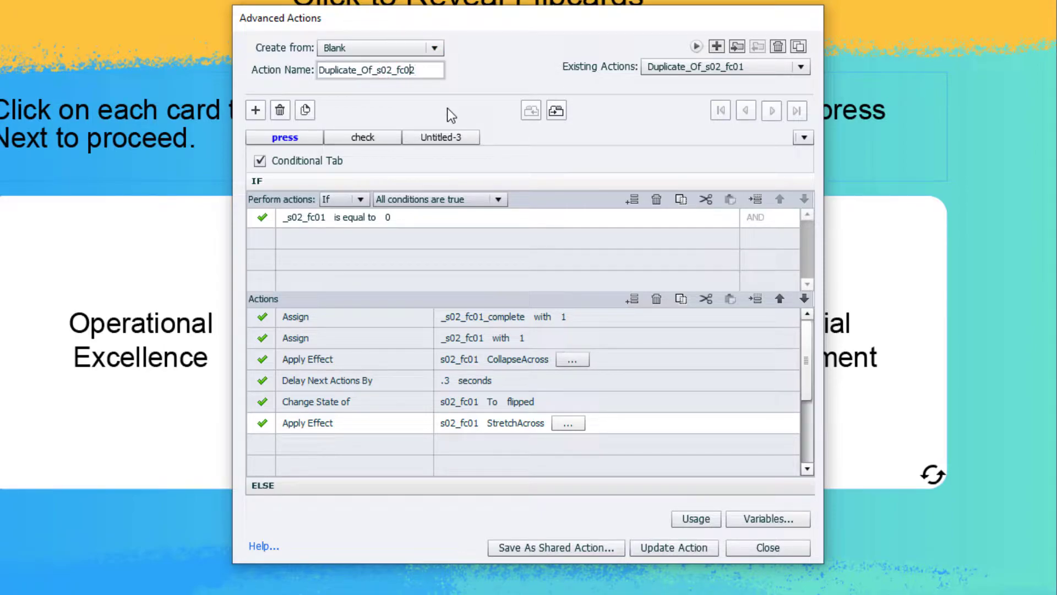
key(BackSpace)
key(BackSpace)
key(BackSpace)
key(BackSpace)
key(BackSpace)
key(BackSpace)
key(BackSpace)
key(BackSpace)
key(BackSpace)
key(BackSpace)
key(BackSpace)
key(BackSpace)
key(BackSpace)
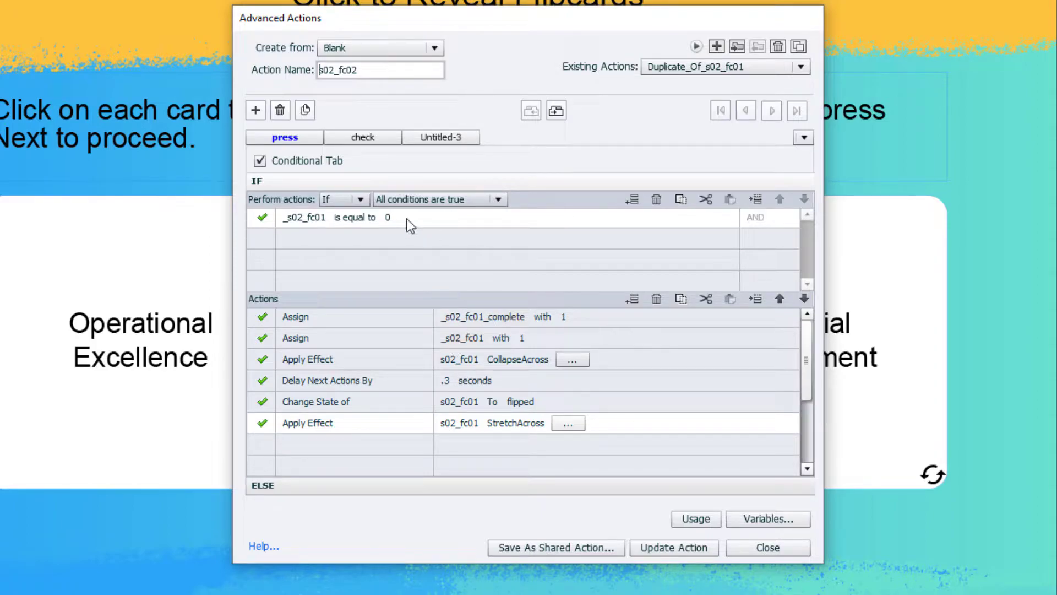
Step: Change the variable in the press decision's IF condition to _s02_fc02
click(306, 219)
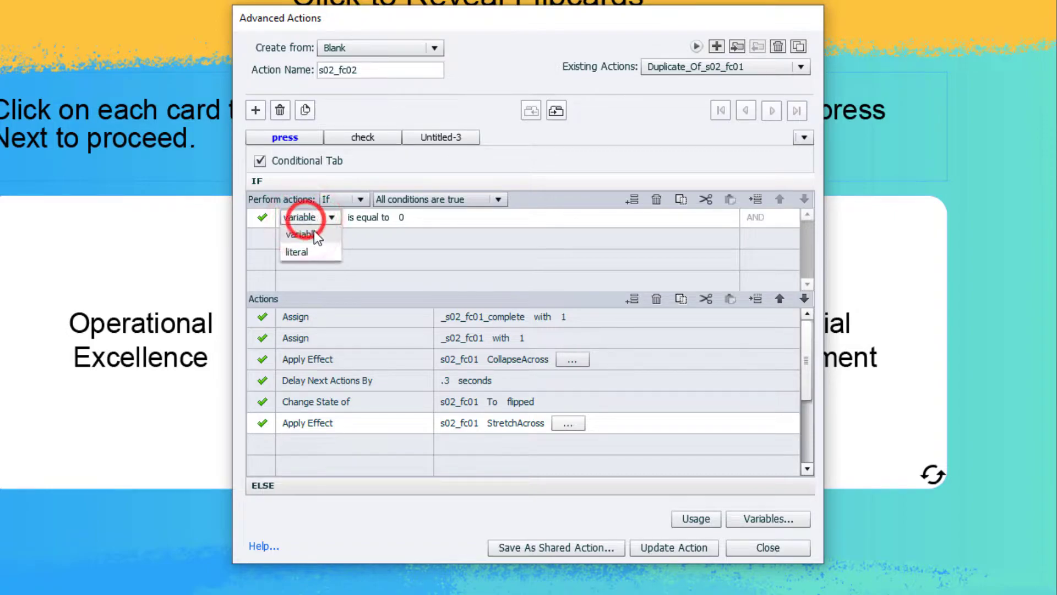
click(309, 227)
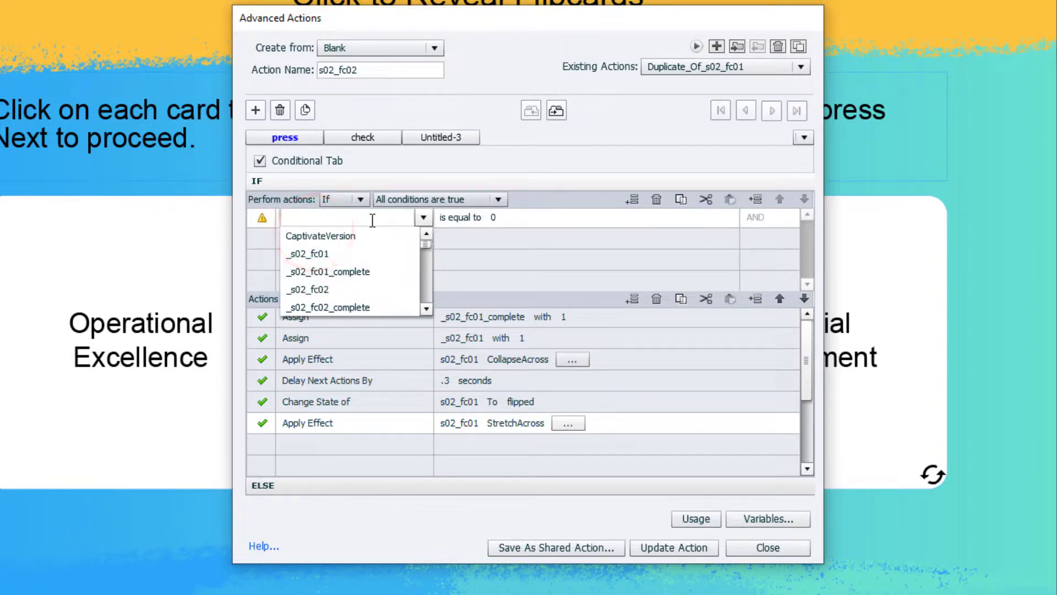
text(fc02)
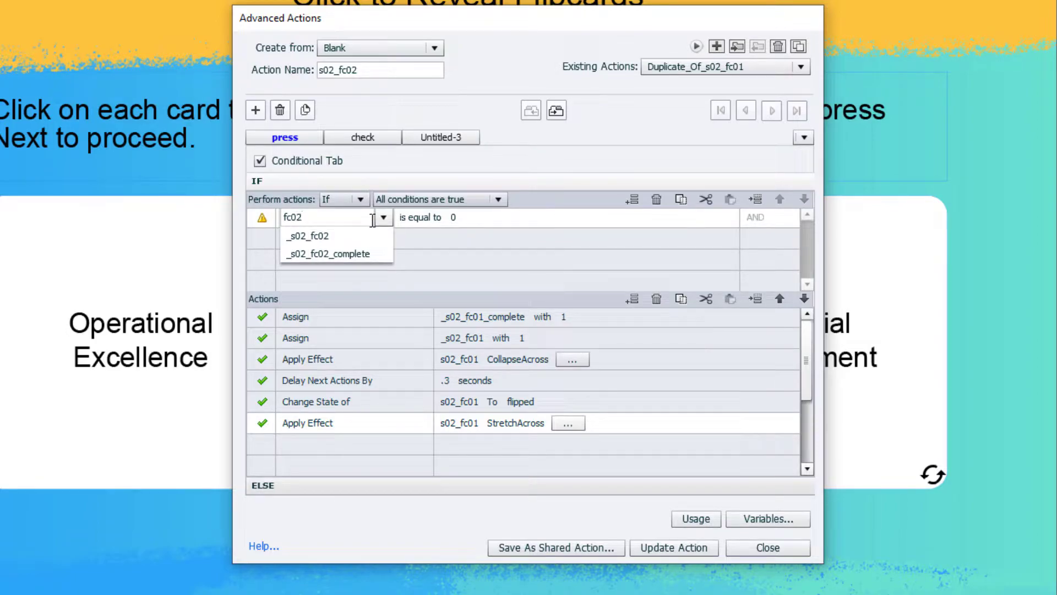
key(Down)
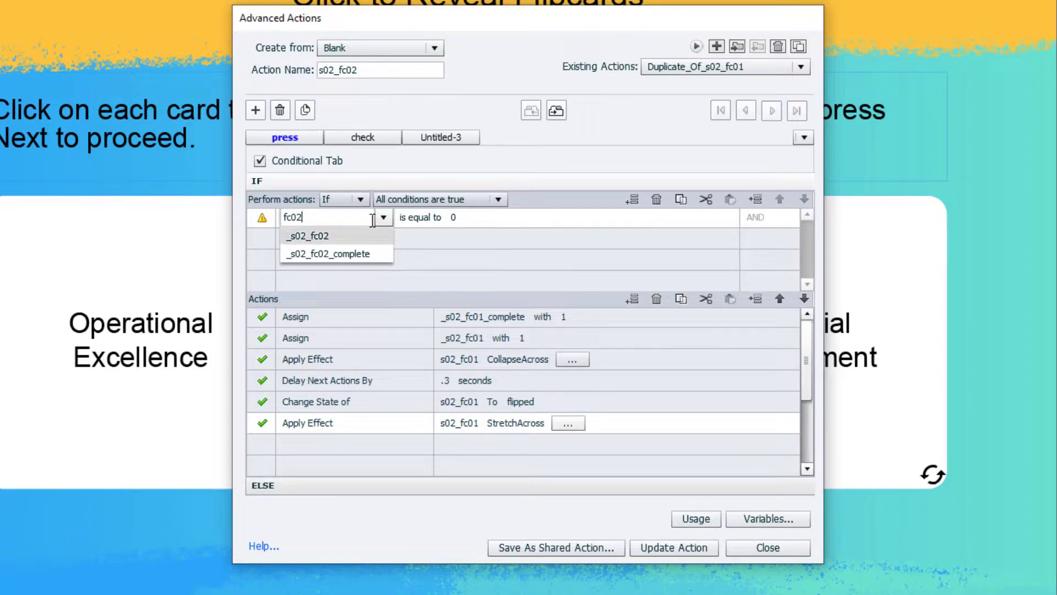
key(Return)
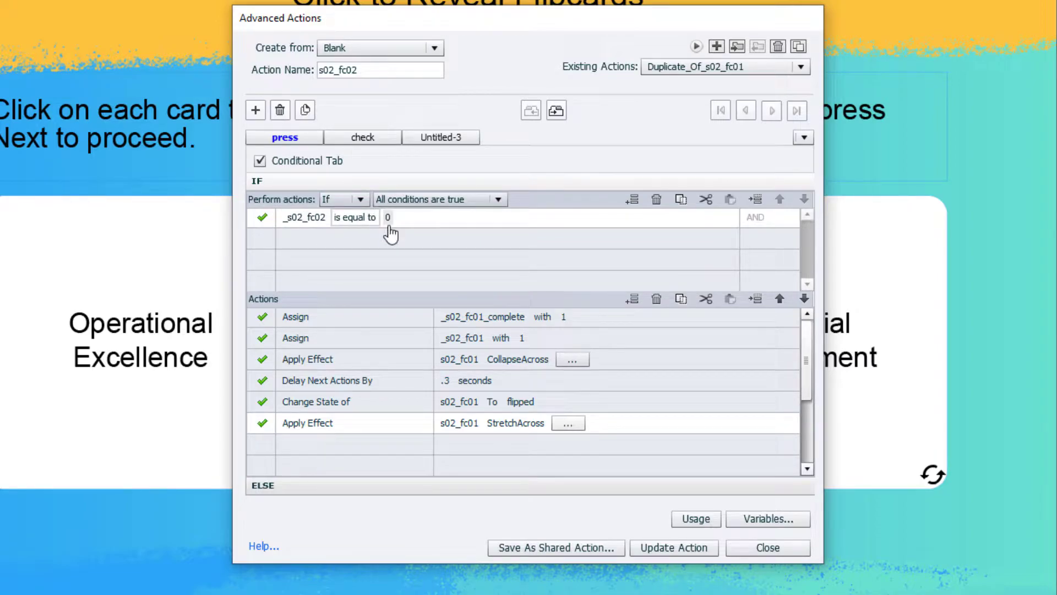
Step: Change the variables of the two Assign actions in the press decision's IF block to _s02_fc02_complete and _s02_fc02
click(490, 318)
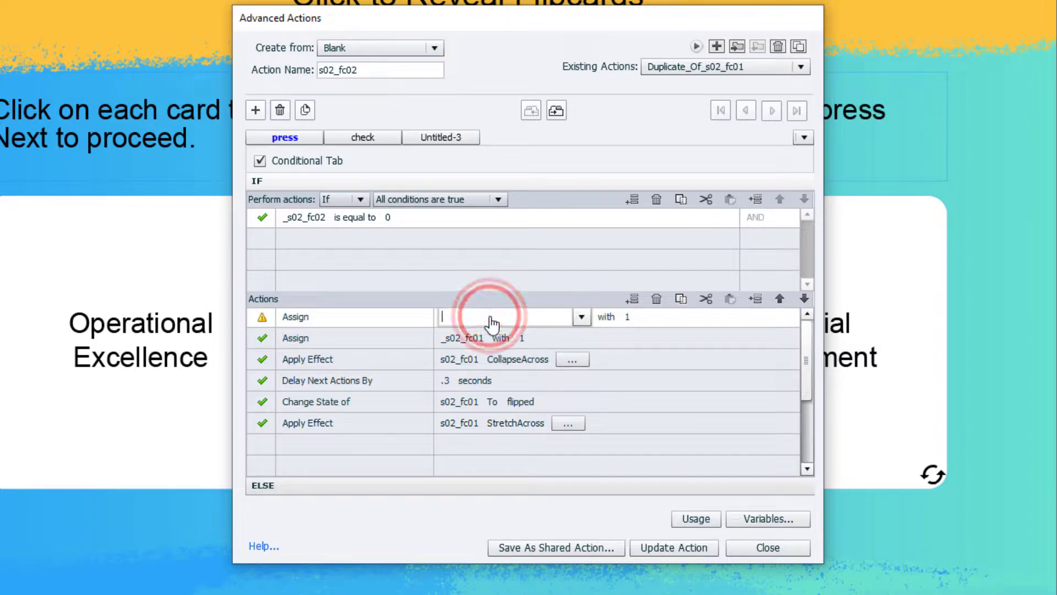
text(fc02)
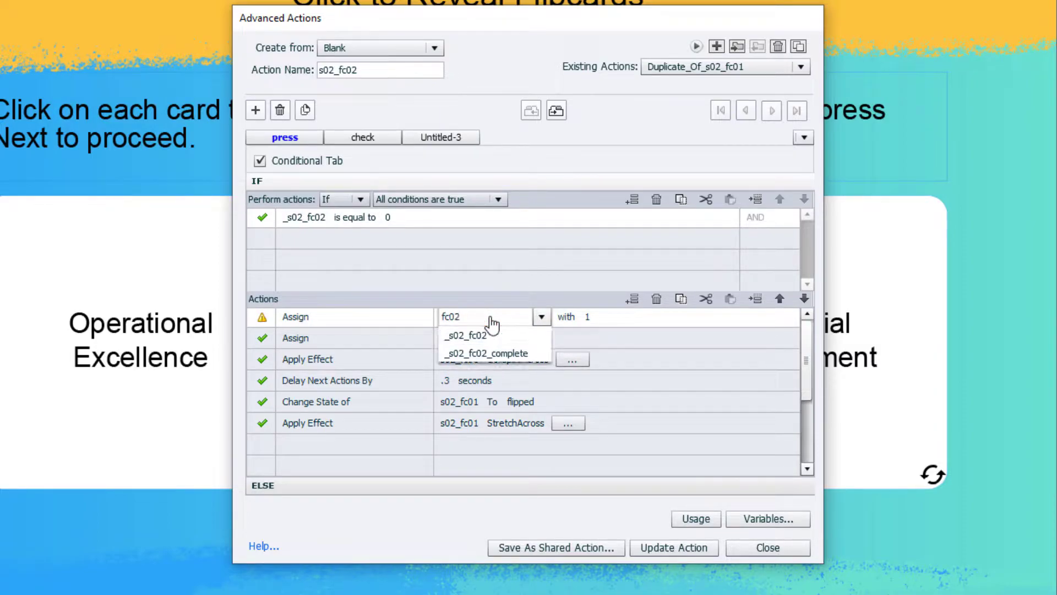
key(Down)
key(Down)
key(Return)
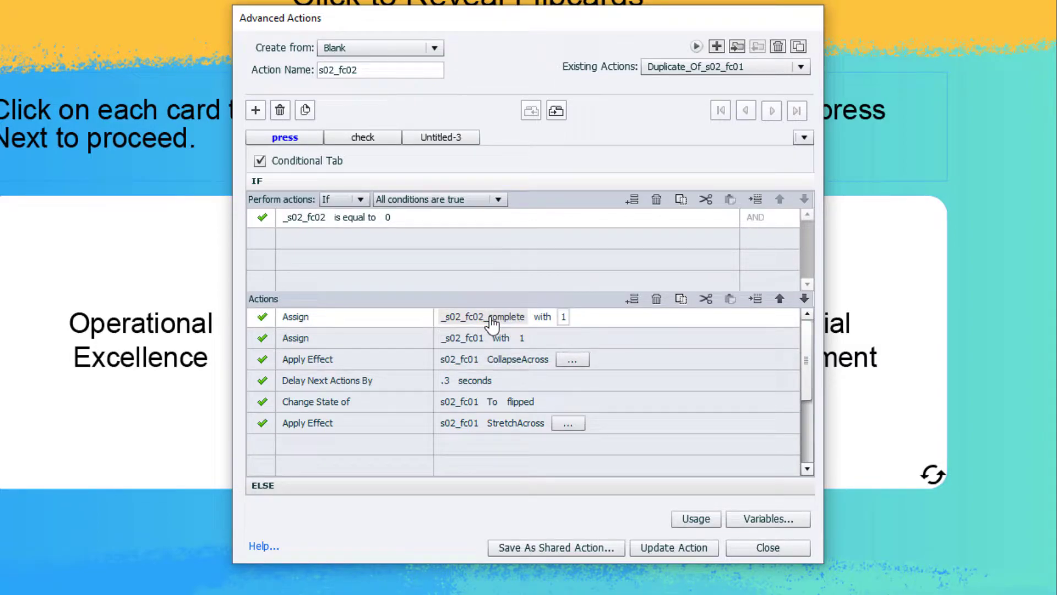
click(468, 338)
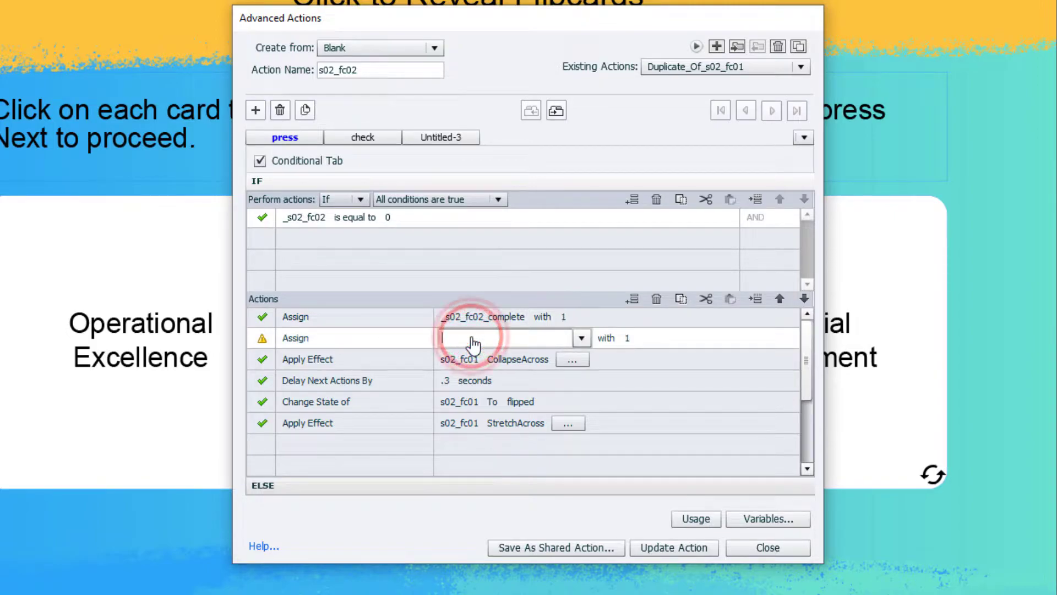
text(fc02)
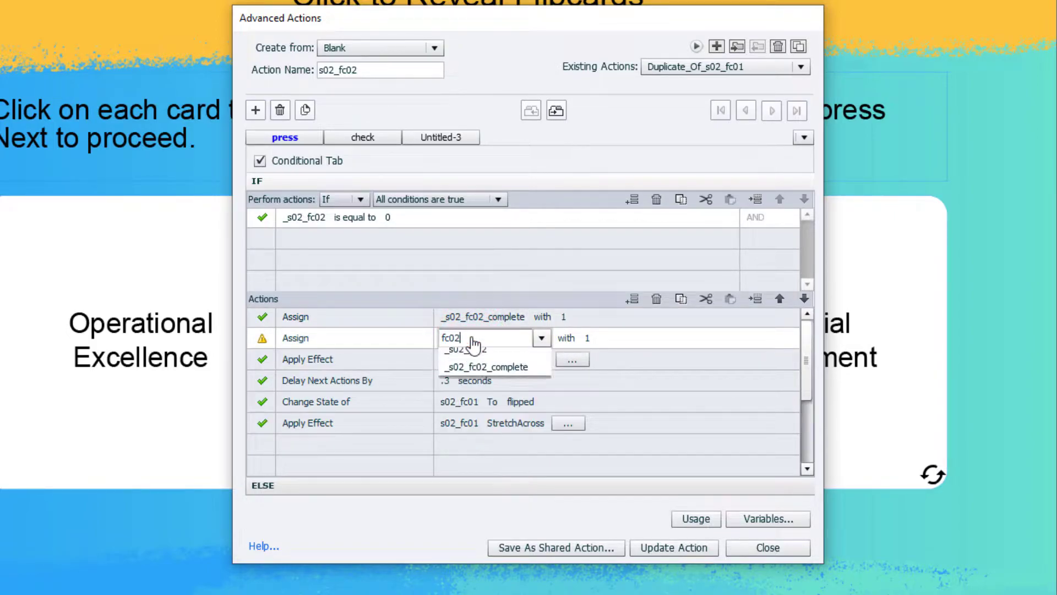
key(Down)
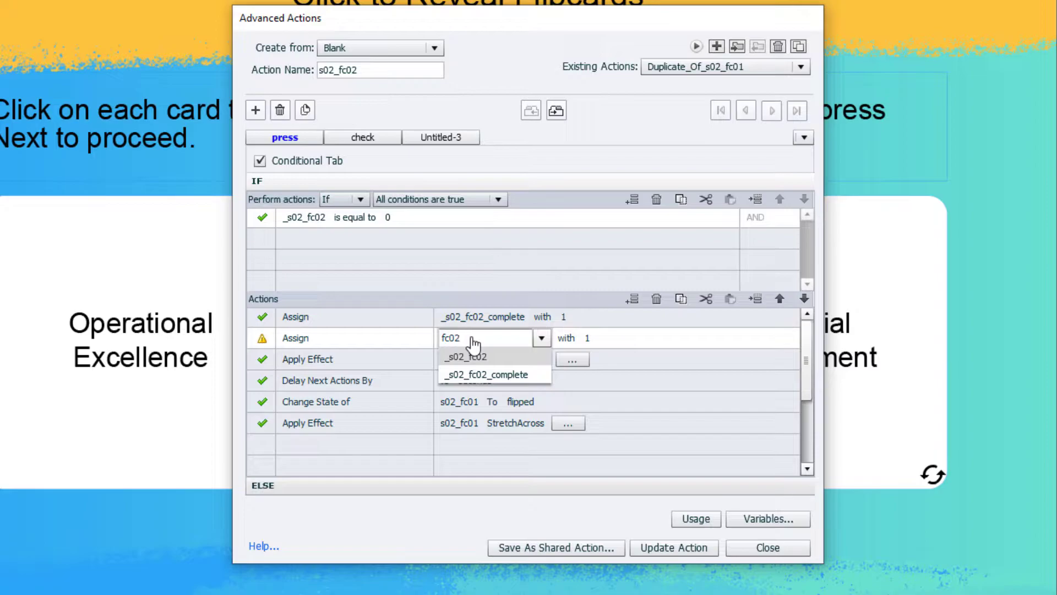
key(Return)
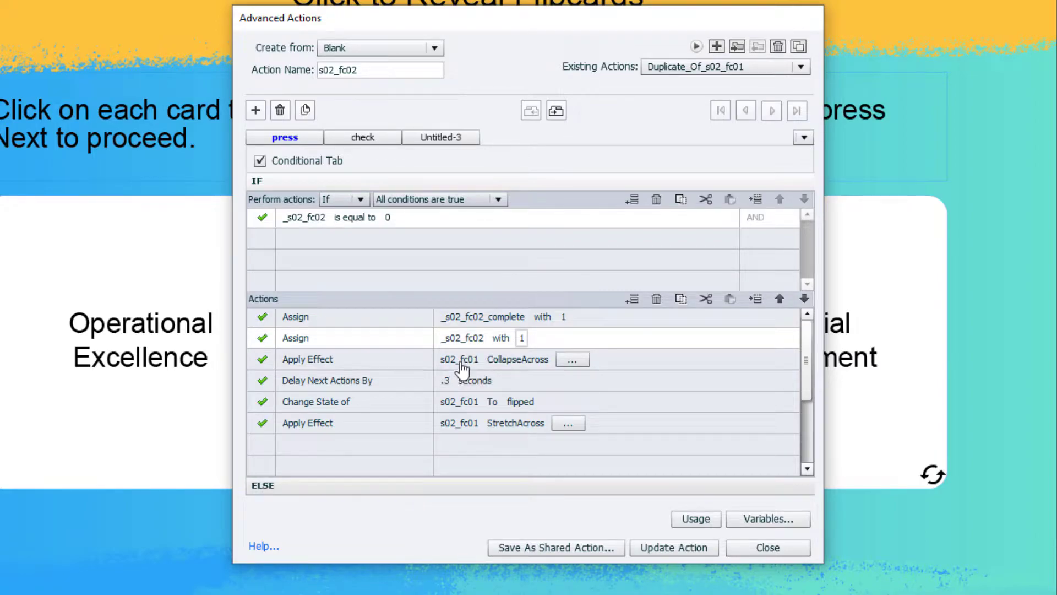
Step: In the press decision's IF block, retarget both Apply Effect actions and the Change State action to s02_fc02, using the flipped state
click(466, 363)
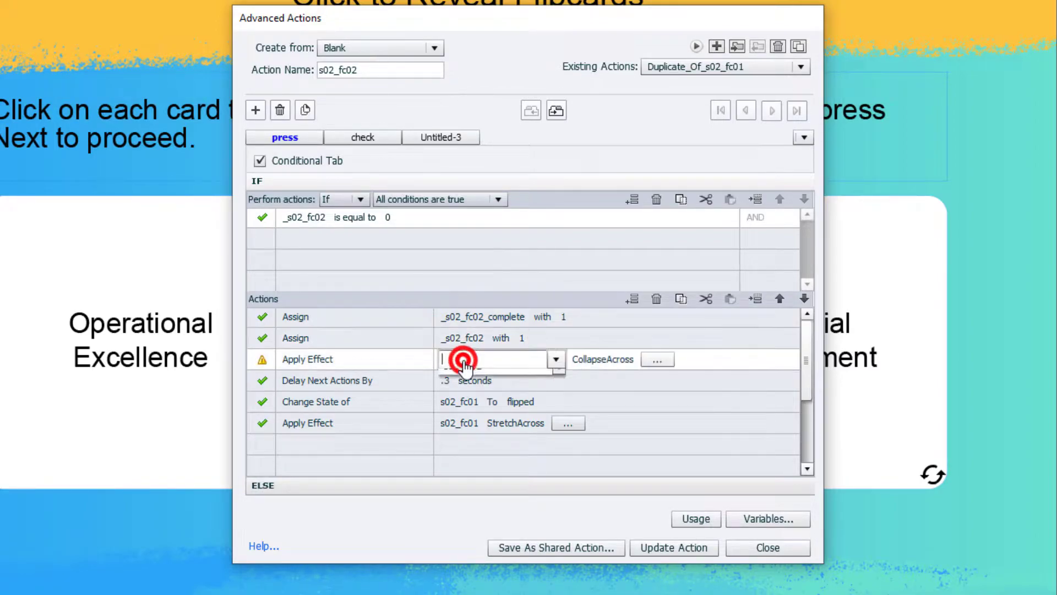
text(fc02)
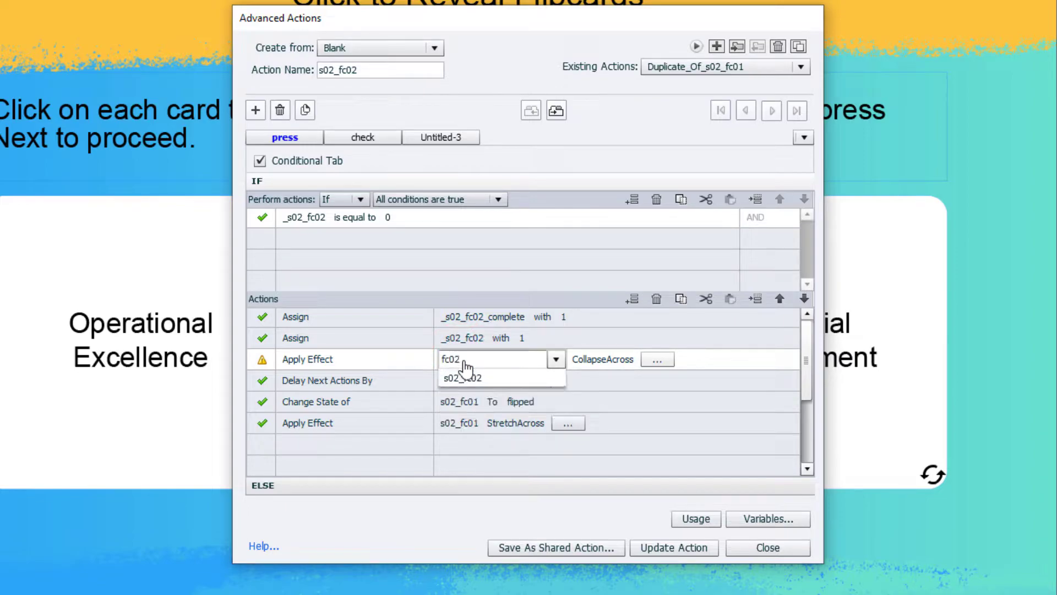
key(Return)
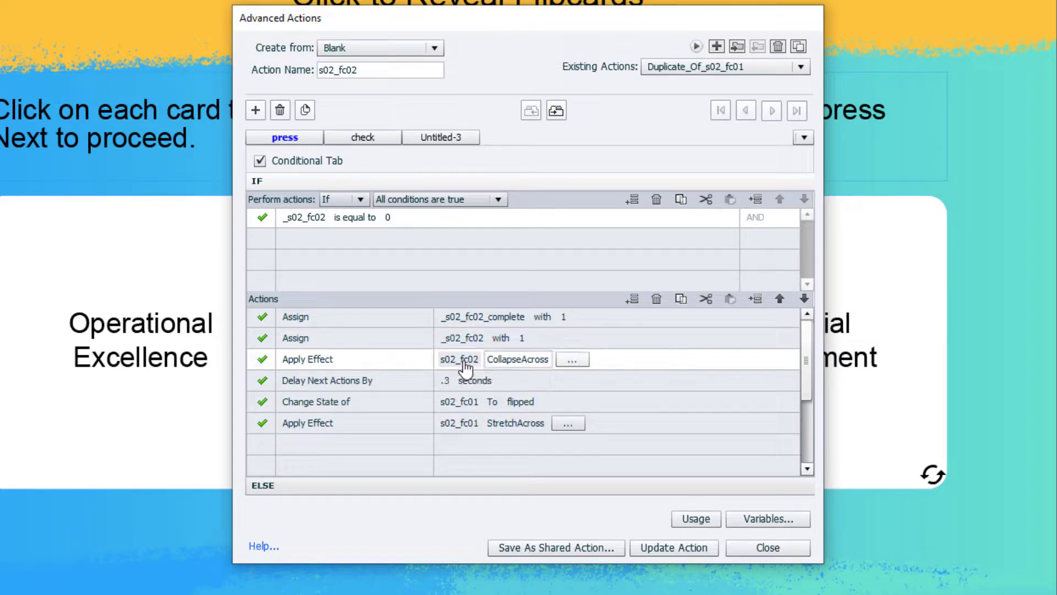
click(459, 401)
text(fc02)
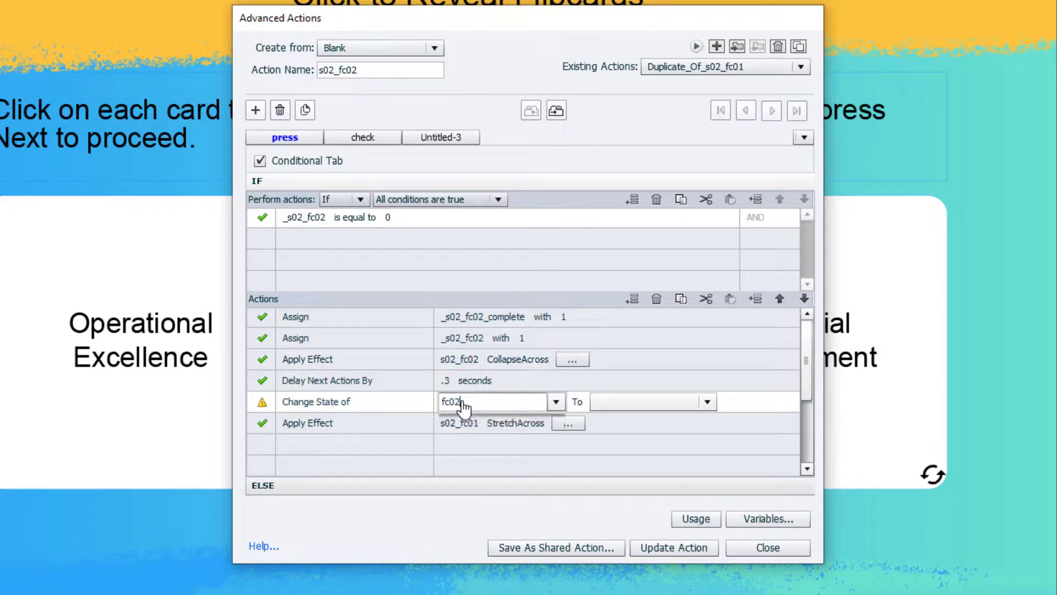
key(Return)
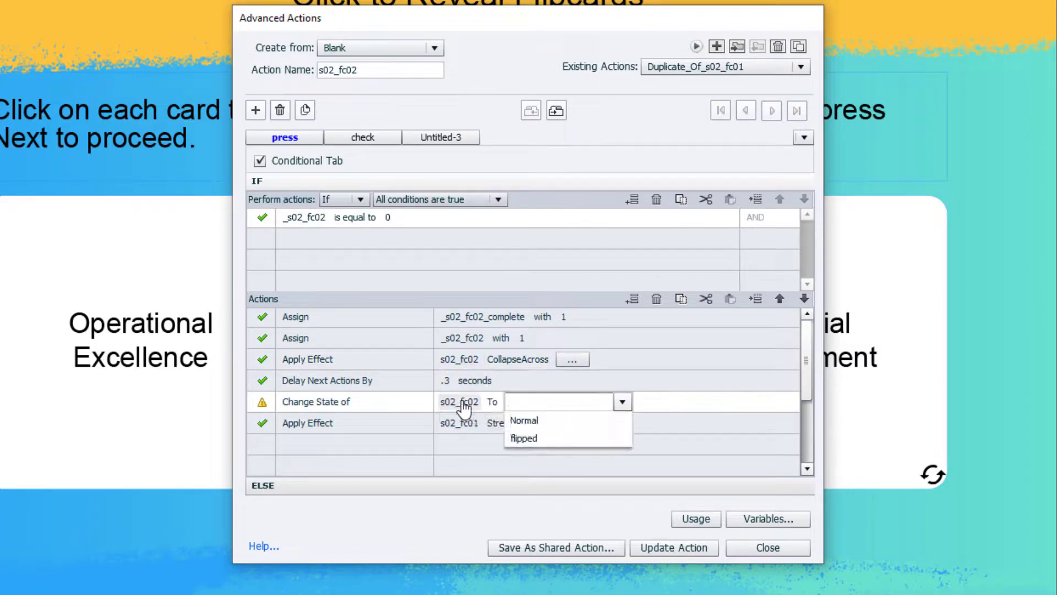
click(550, 435)
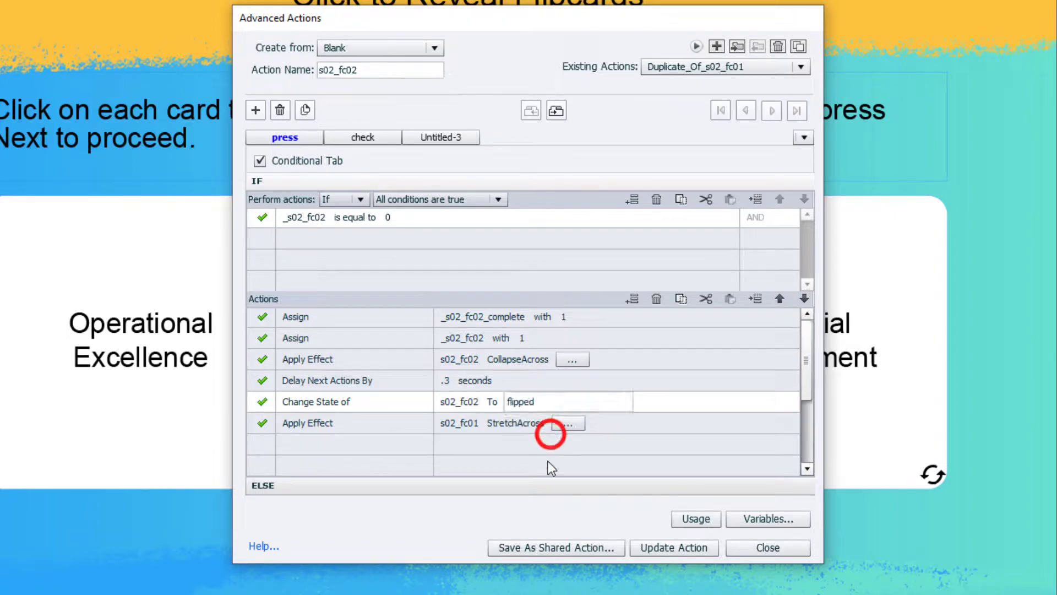
click(447, 424)
text(fc02)
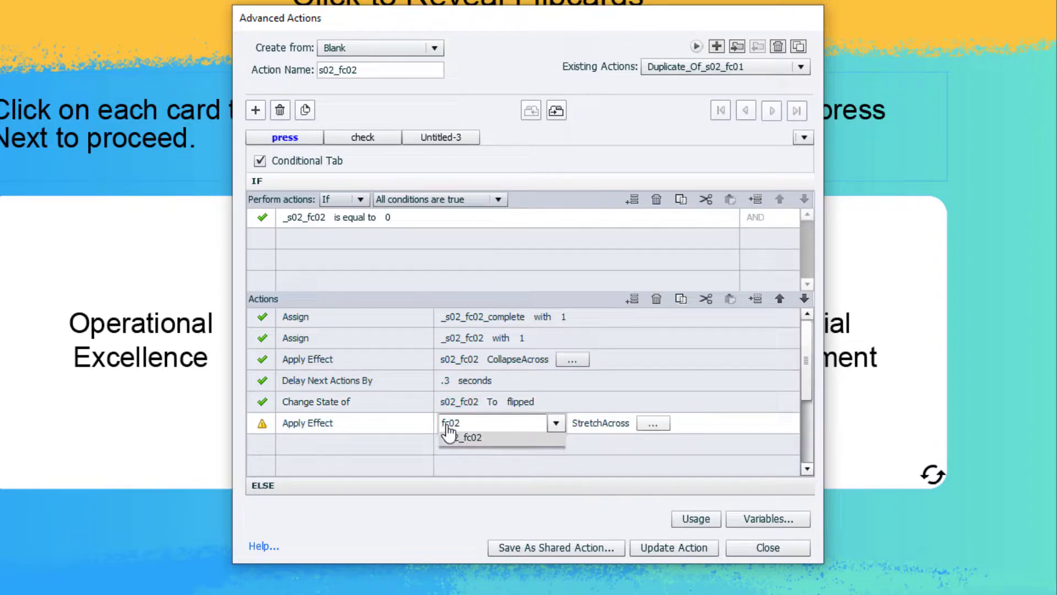
key(Return)
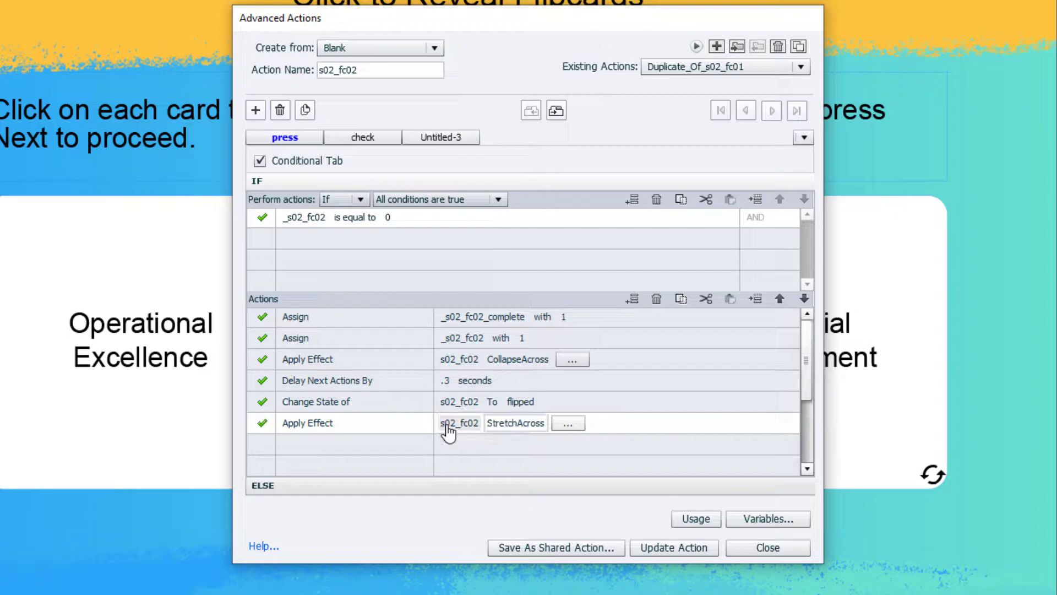
Step: In the press decision's ELSE block, change the Assign variable to _s02_fc02 and the CollapseAcross effect's object to s02_fc02
click(314, 483)
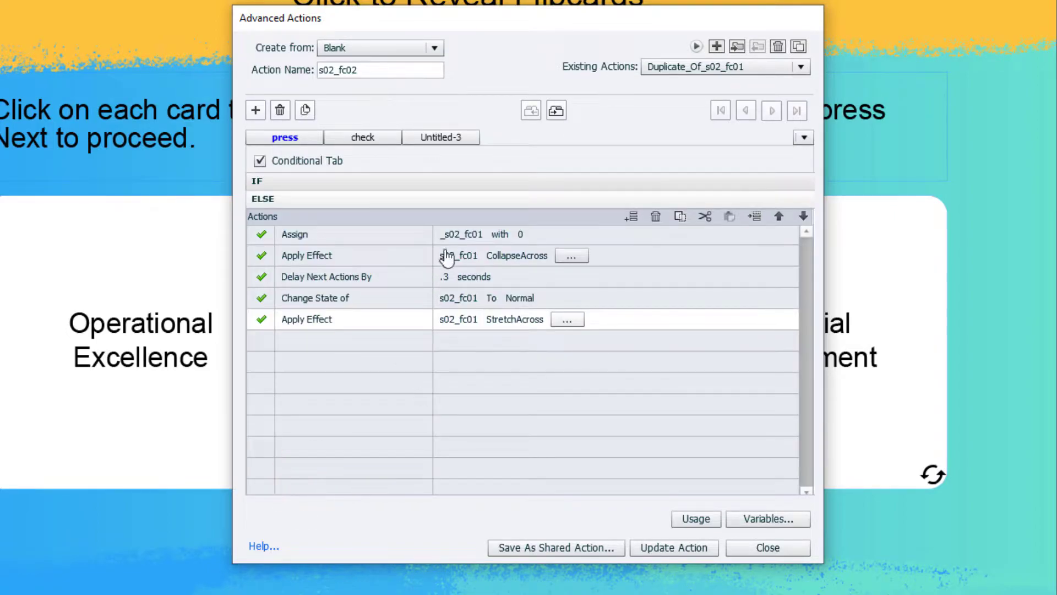
click(462, 234)
text(f)
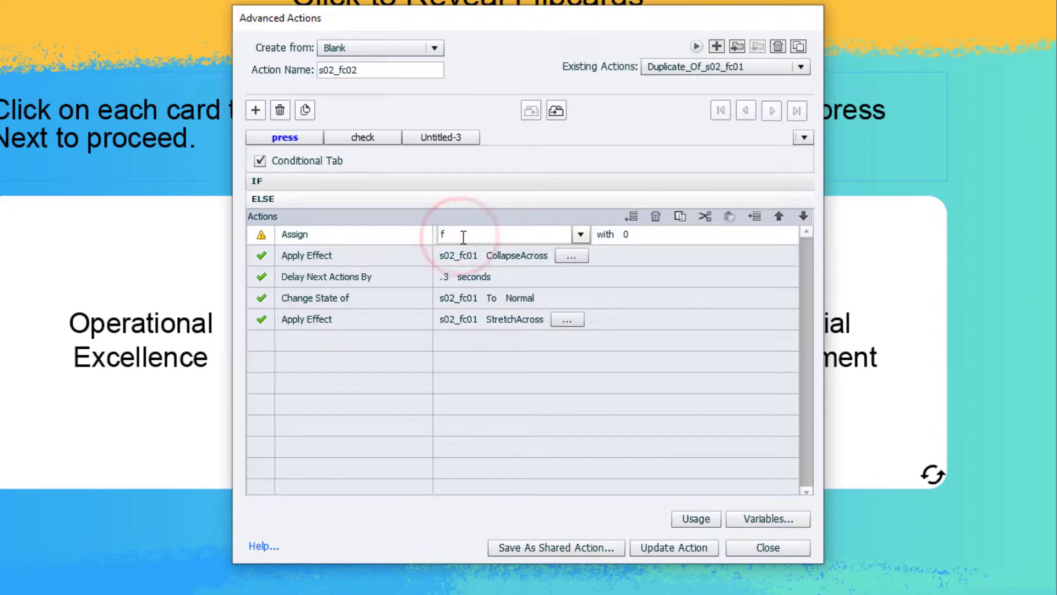
text(c02)
key(Down)
key(Return)
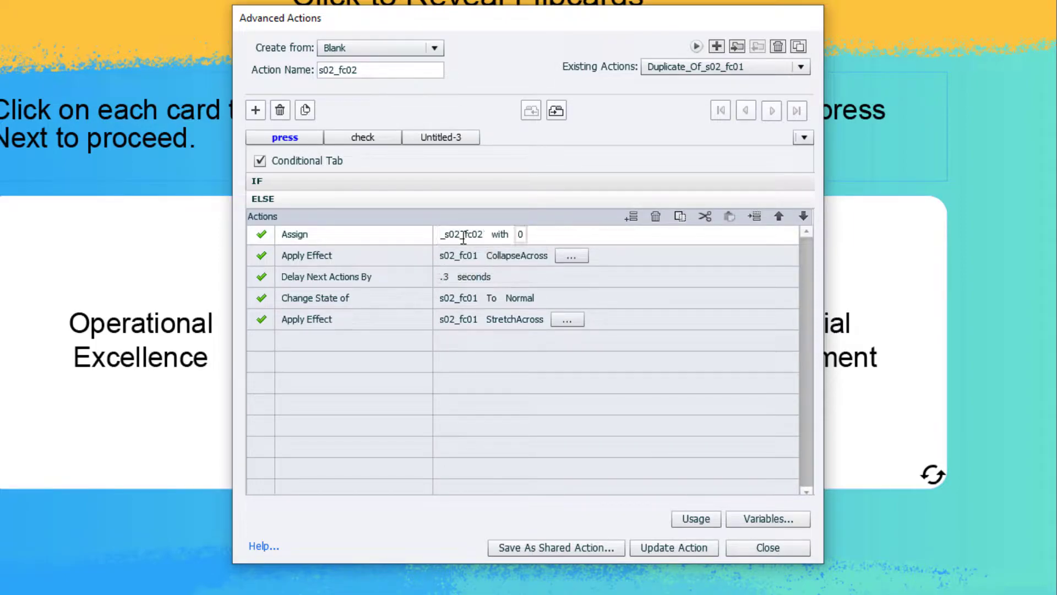
click(456, 257)
text(f)
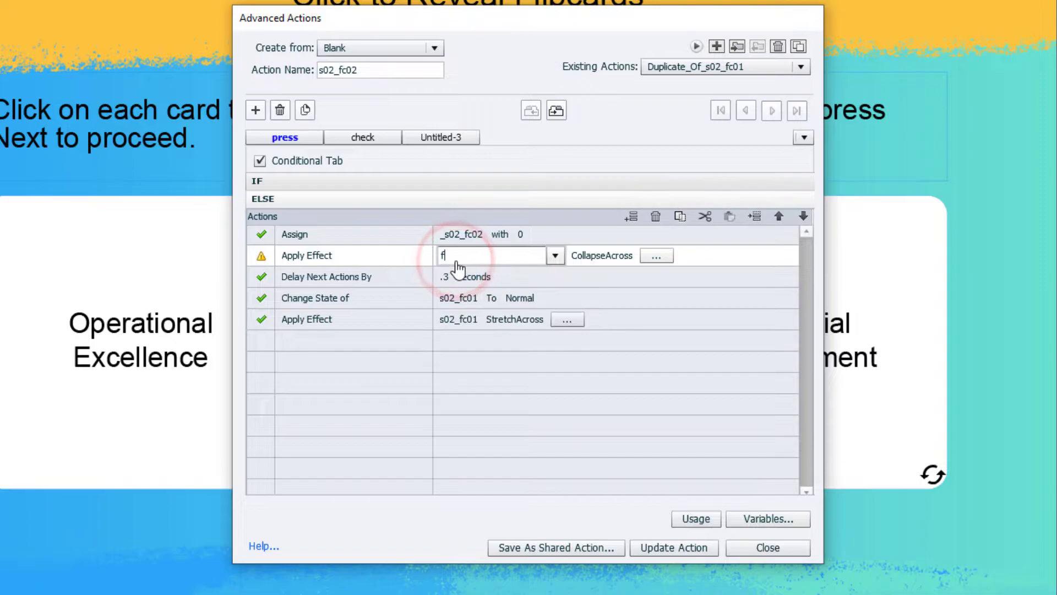
text(c02)
key(Down)
key(Return)
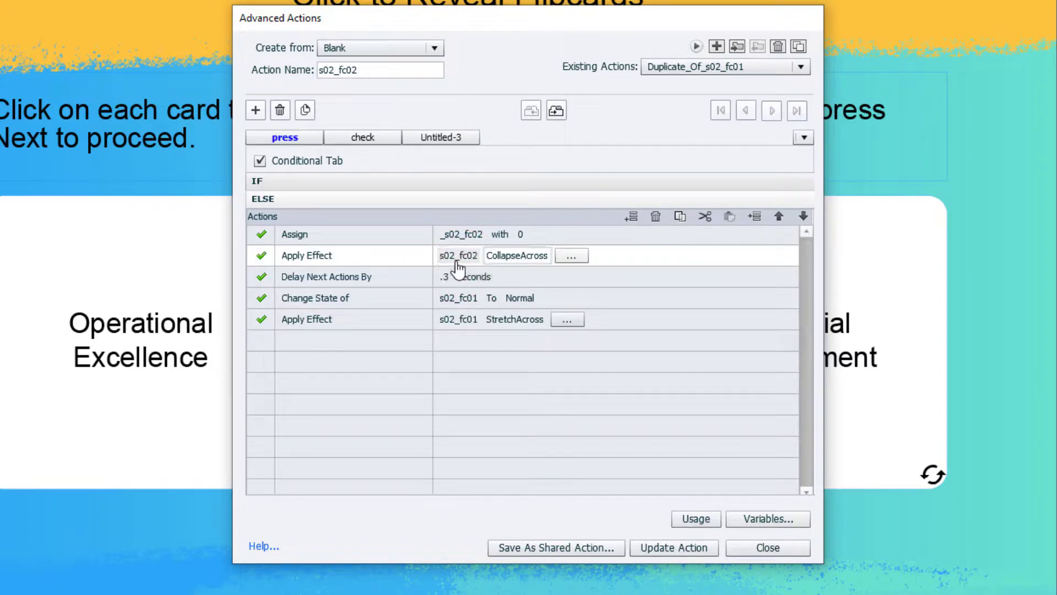
Step: In the ELSE block, set Change State to s02_fc02 with state Normal and retarget the StretchAcross effect to s02_fc02
click(464, 298)
text(f)
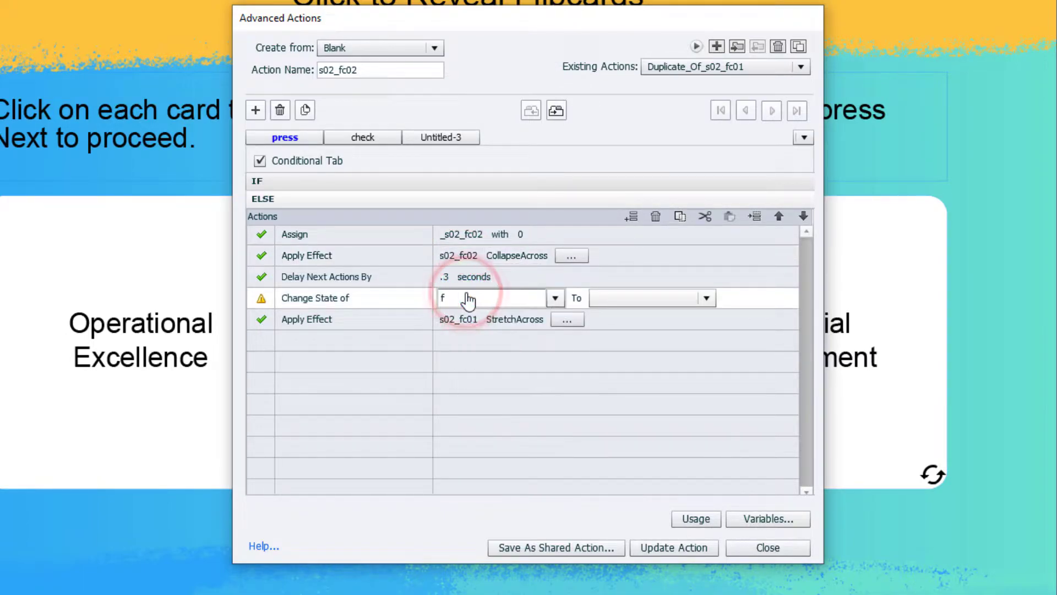
text(c02)
key(Down)
key(Return)
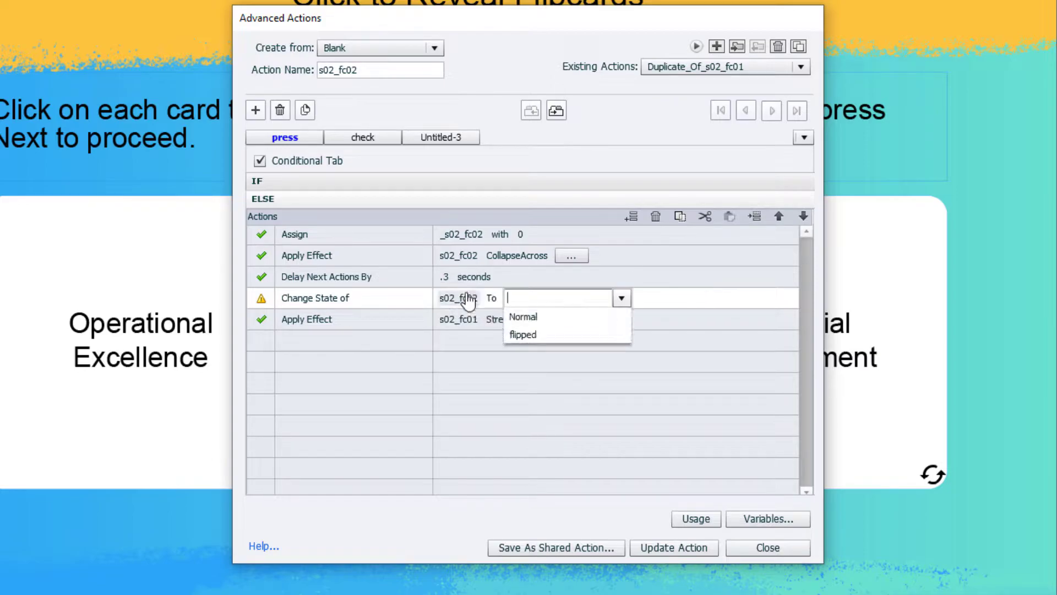
click(547, 312)
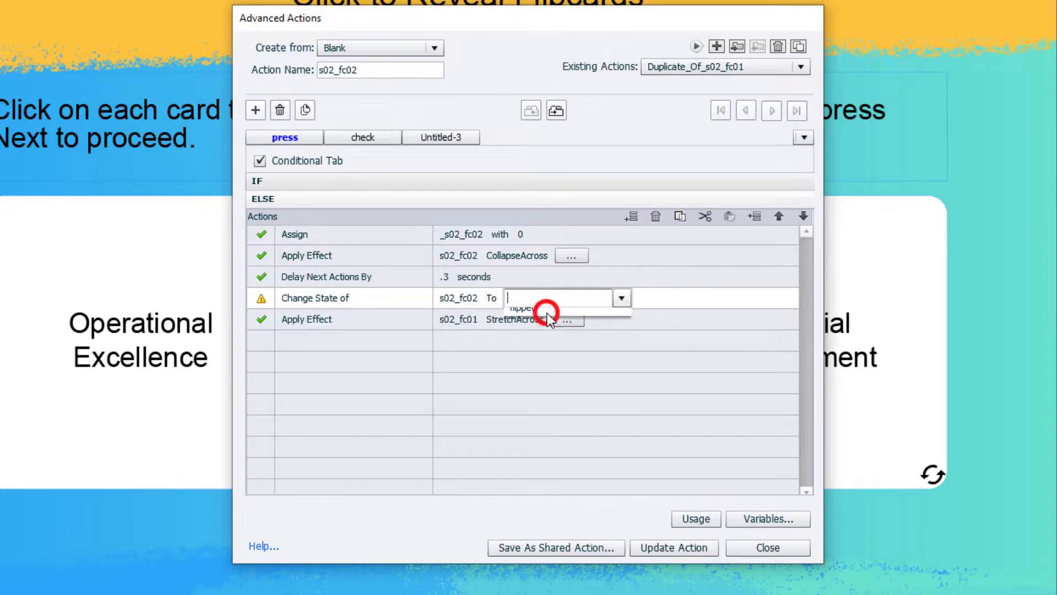
click(461, 320)
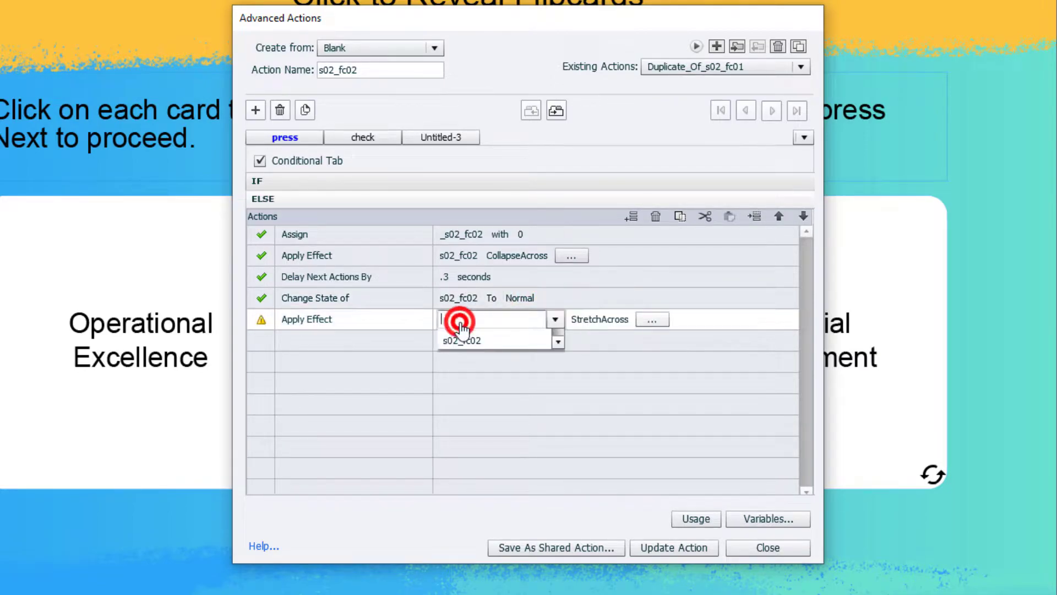
text(fc02)
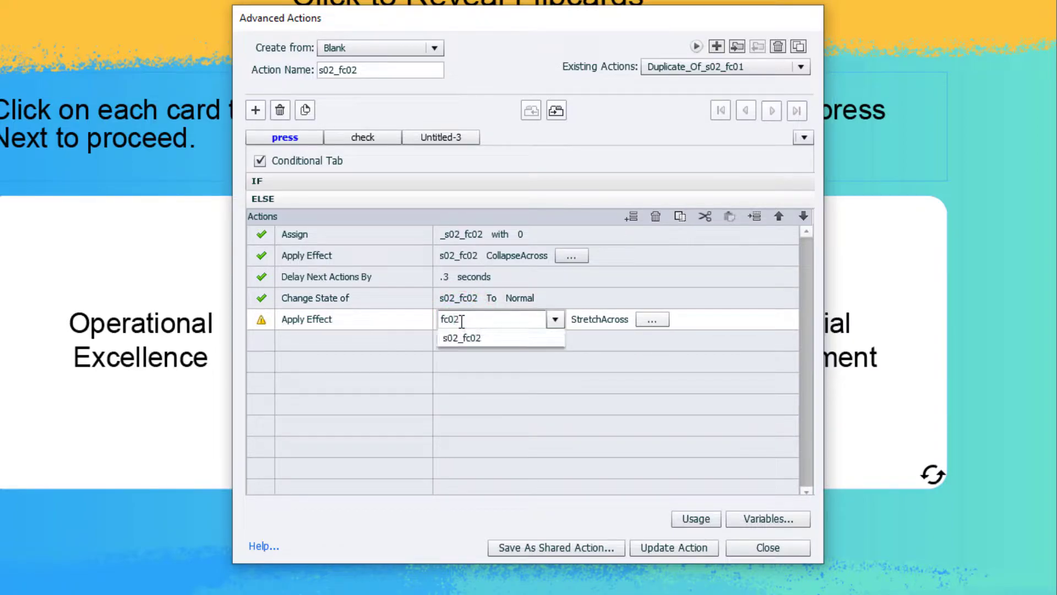
key(Down)
key(Return)
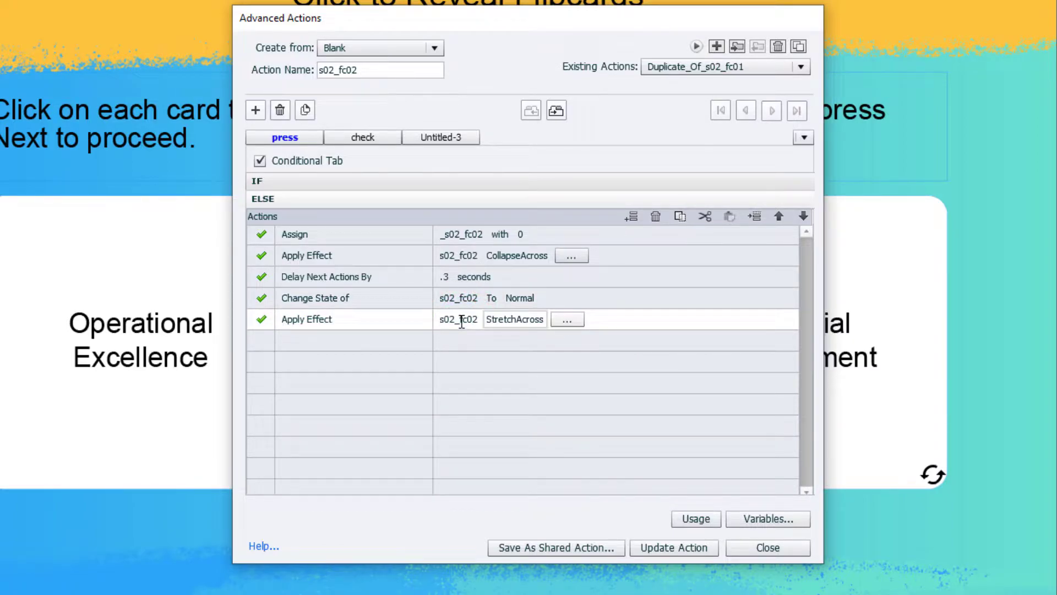
Step: Update the advanced action s02_fc02 and dismiss the confirmation
click(663, 546)
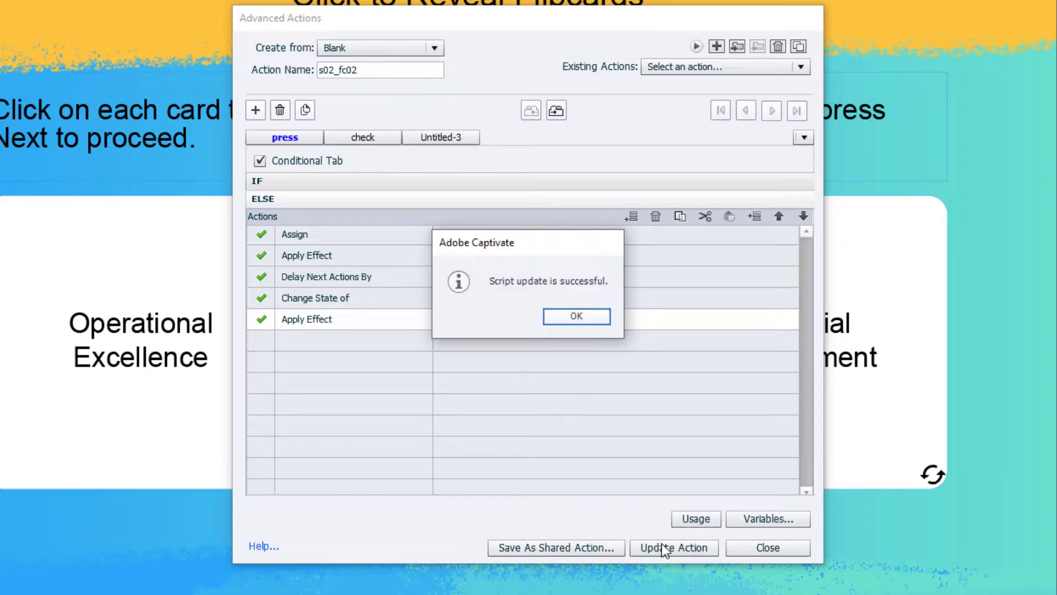
click(583, 319)
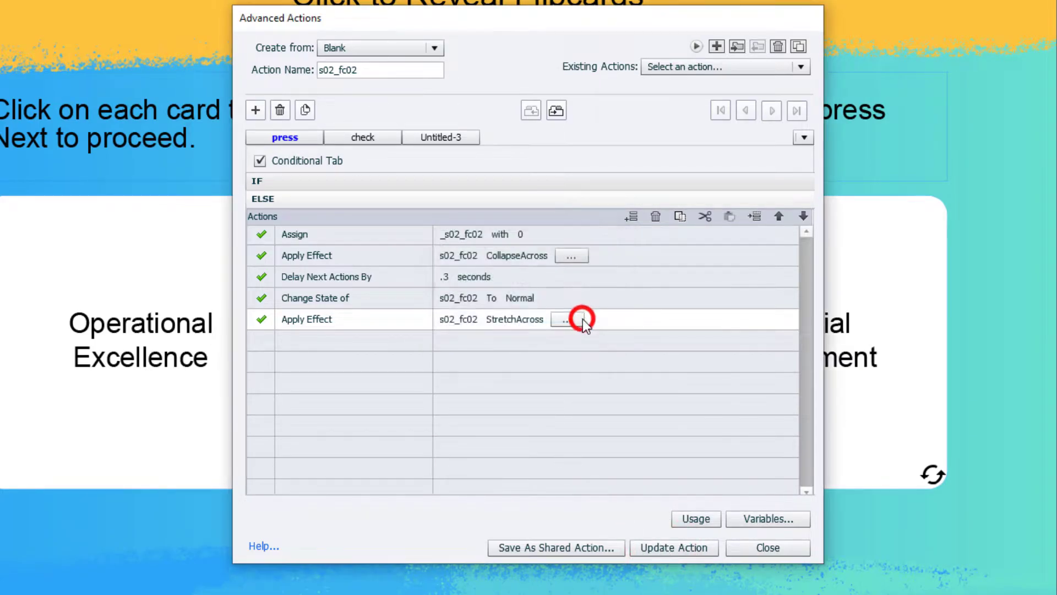
Step: Duplicate the advanced action s02_fc02 and name the copy s02_fc03
click(798, 46)
click(424, 70)
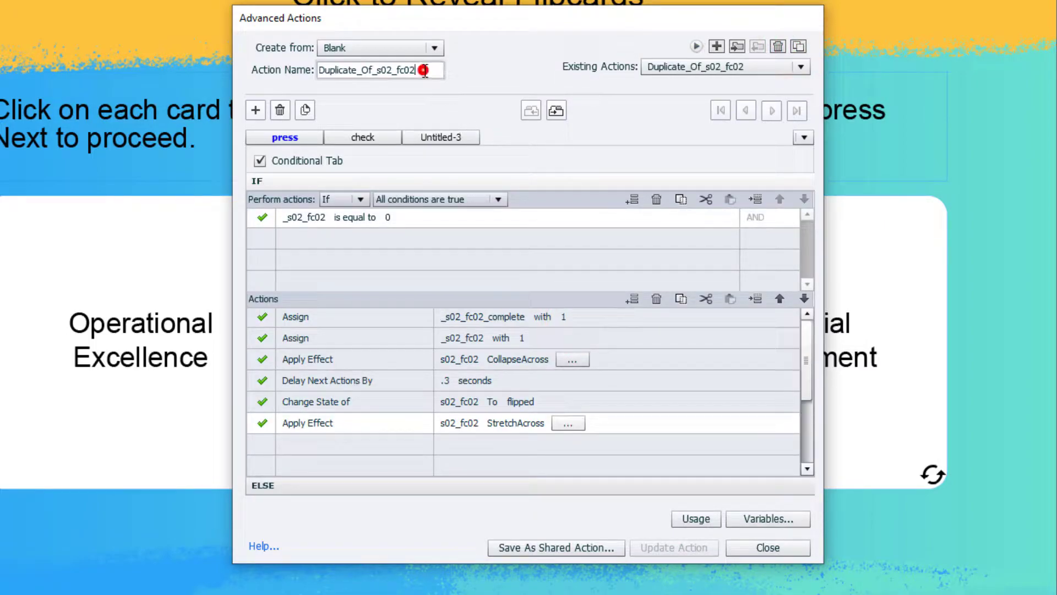
key(BackSpace)
text(3)
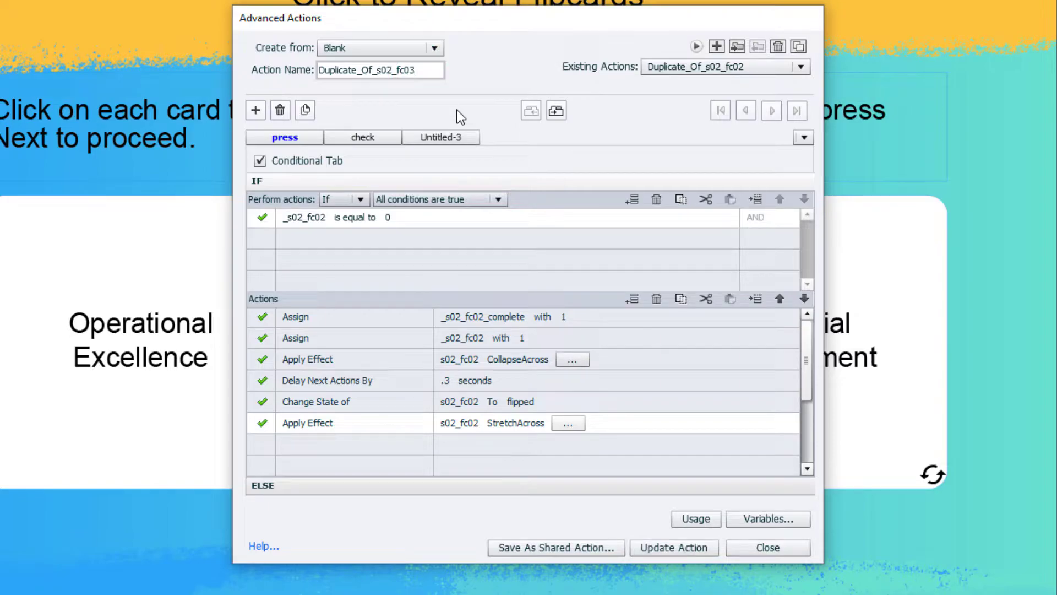
key(Left)
key(Left)
key(Left)
key(Left)
key(Left)
key(Left)
key(Left)
key(Left)
key(BackSpace)
key(BackSpace)
key(BackSpace)
key(BackSpace)
key(BackSpace)
key(BackSpace)
key(BackSpace)
key(BackSpace)
key(BackSpace)
key(BackSpace)
key(BackSpace)
key(BackSpace)
key(BackSpace)
Step: Change the variable in the press decision's IF condition to _s02_fc03
click(299, 225)
click(331, 218)
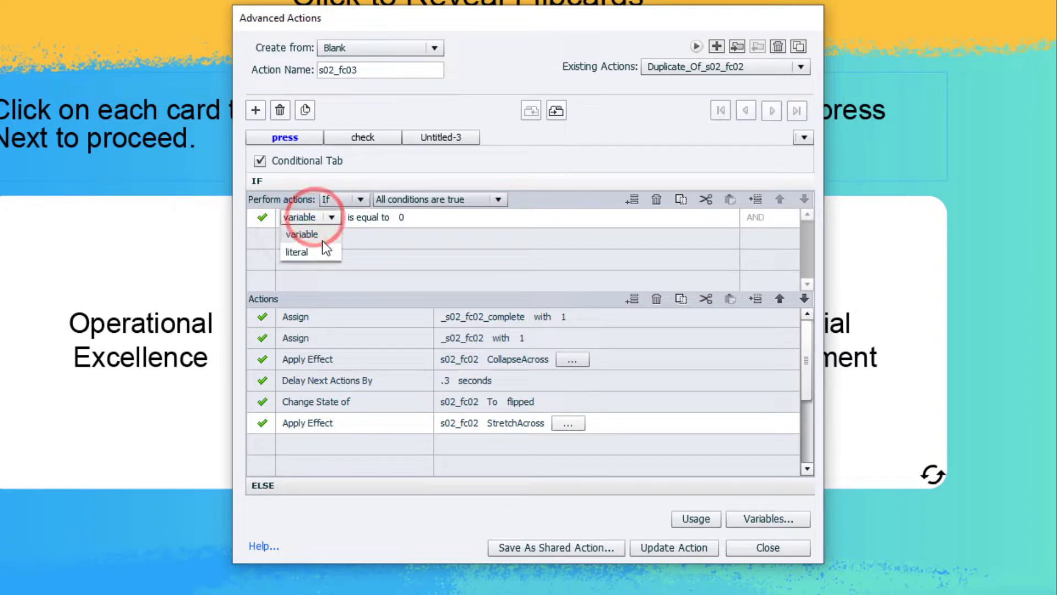
click(317, 233)
text(fc03)
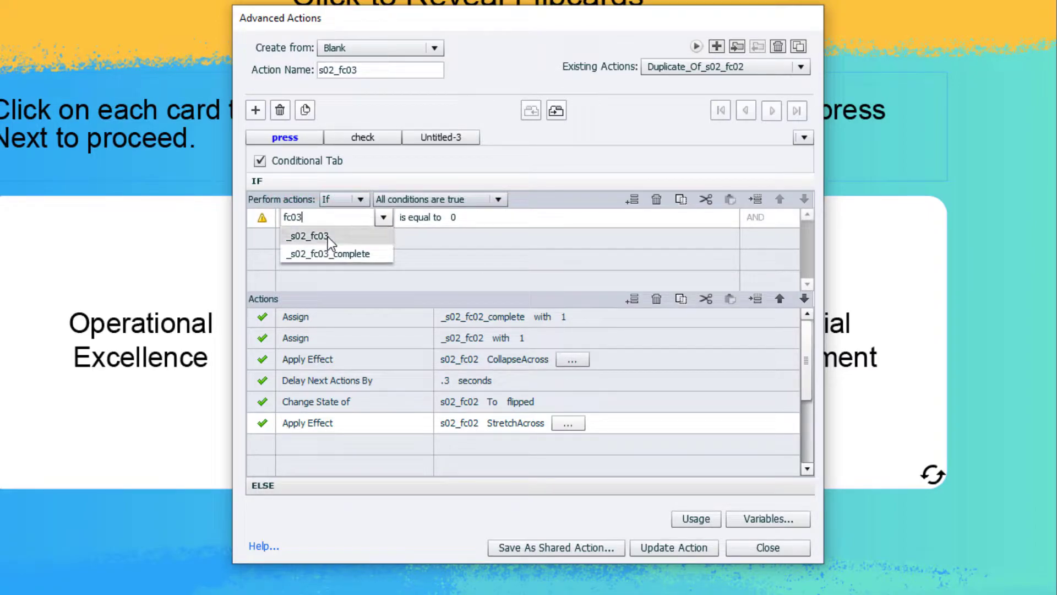
click(328, 236)
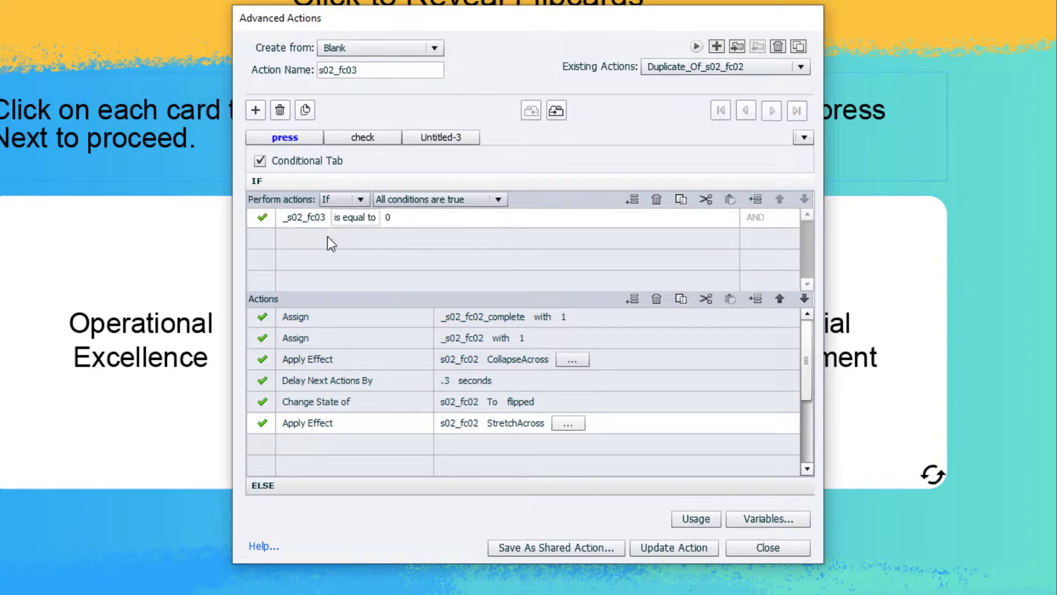
Step: Change the variables of the two Assign actions in the press decision's IF block to _s02_fc03_complete and _s02_fc03
click(482, 314)
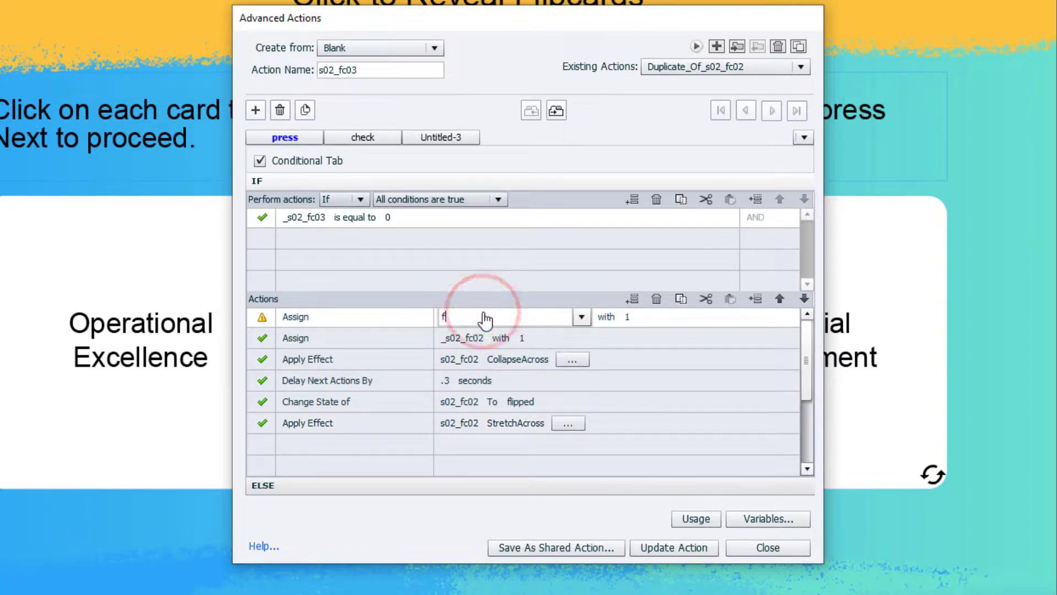
text(fc03)
key(Return)
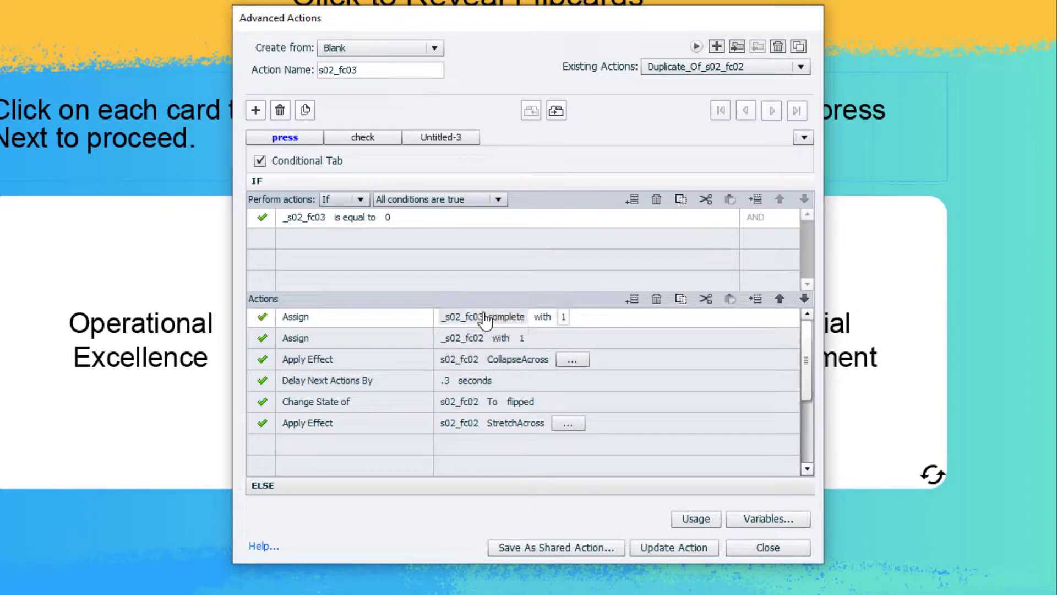
click(467, 345)
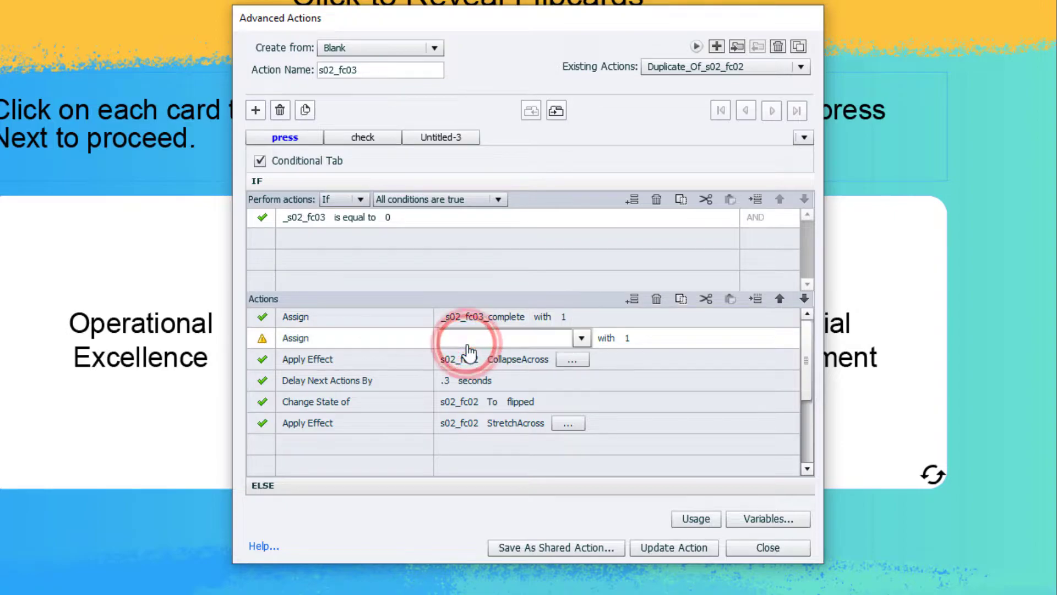
text(fc03)
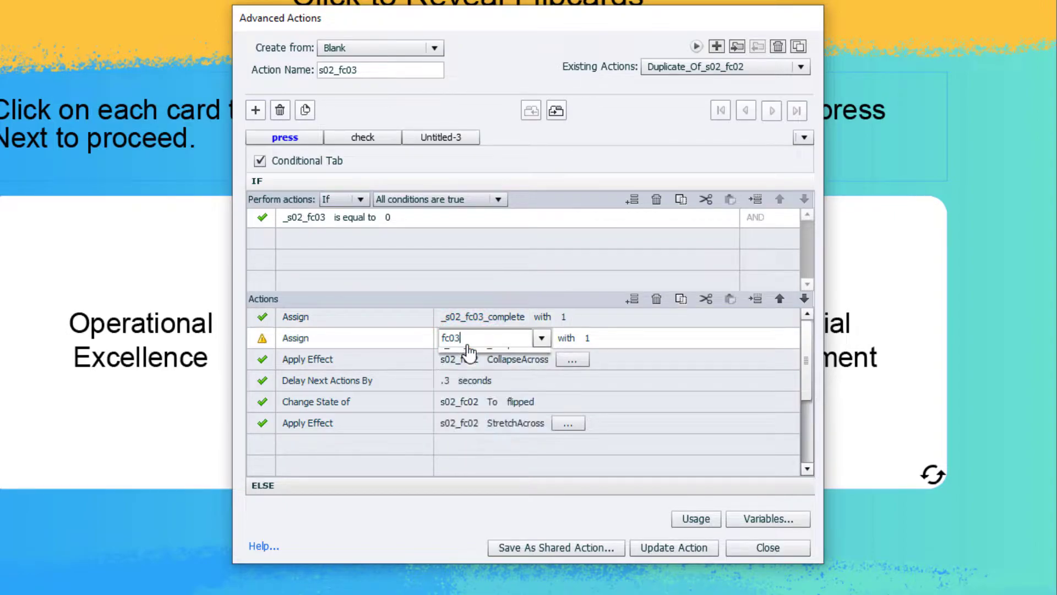
click(468, 351)
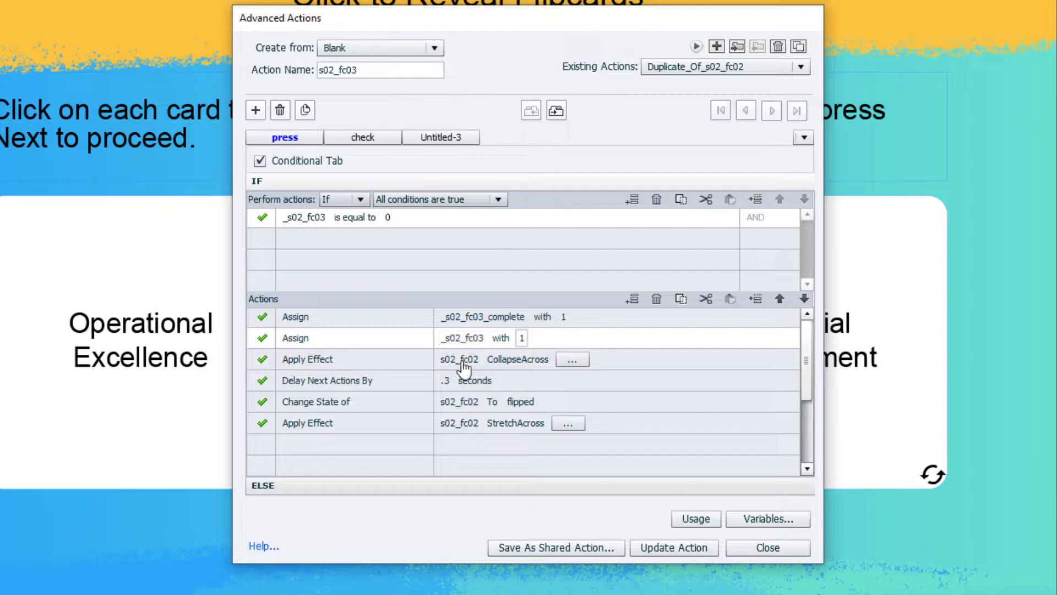
Step: Change the target of the CollapseAcross effect in the press decision's IF block to s02_fc03
click(465, 361)
text(fc03)
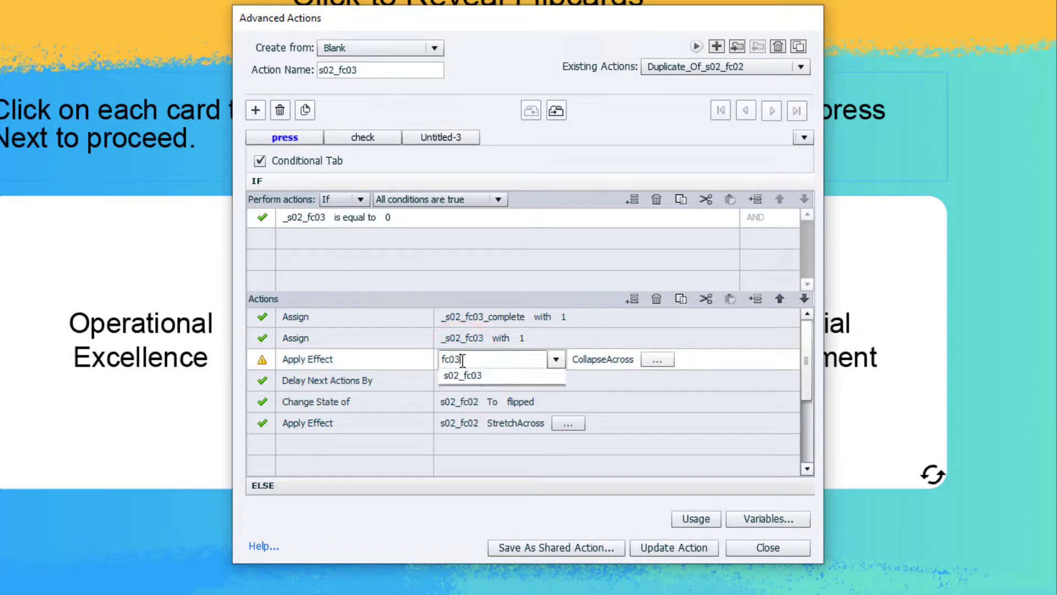
key(Down)
key(Return)
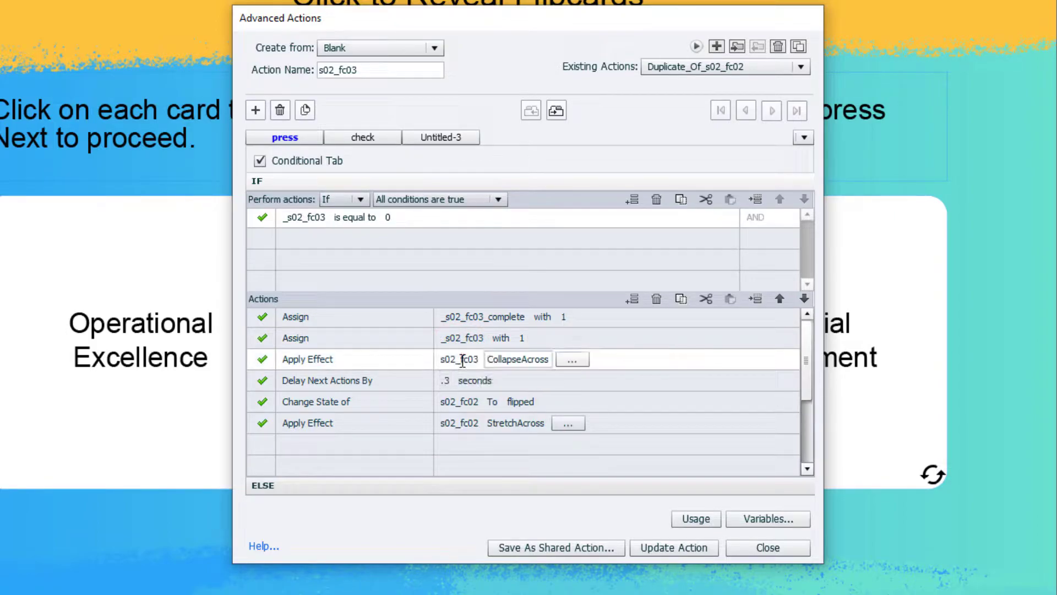
Step: Set the Change State action in the press decision's IF block to change s02_fc03 to flipped
click(462, 400)
text(f)
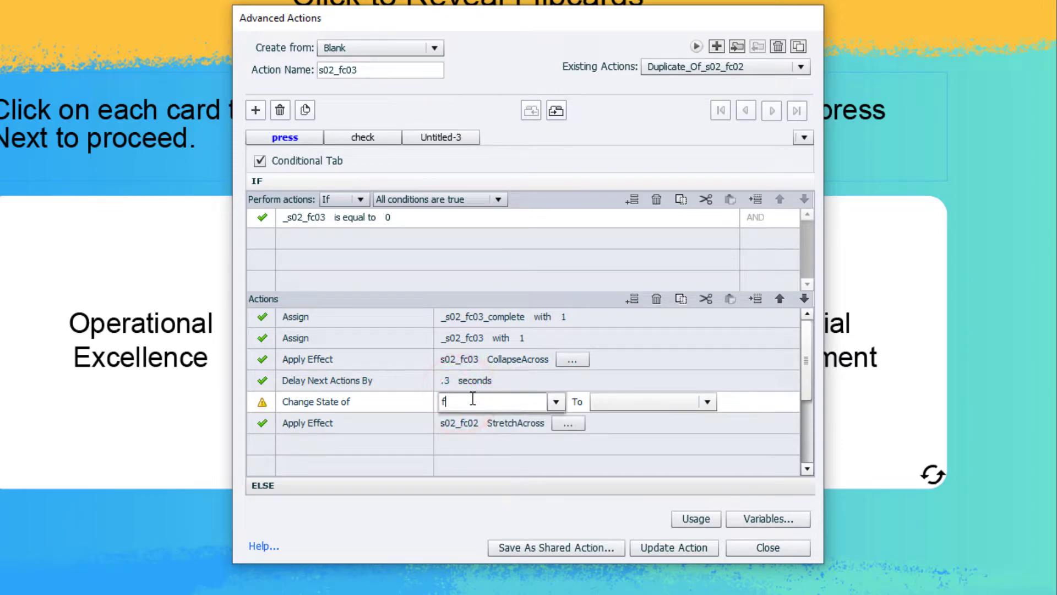
text(c03)
key(Down)
key(Return)
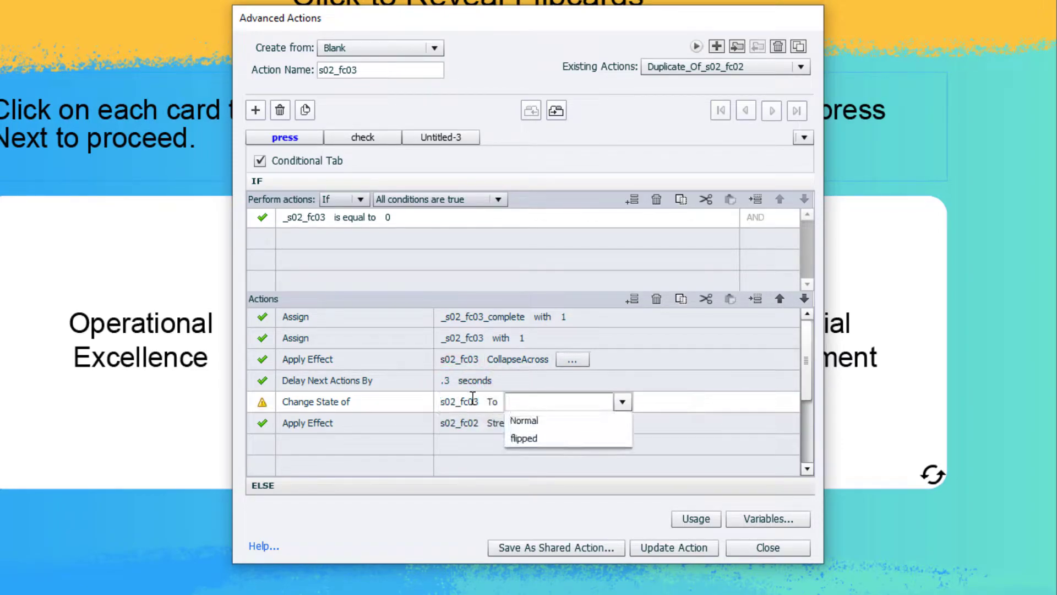
click(537, 438)
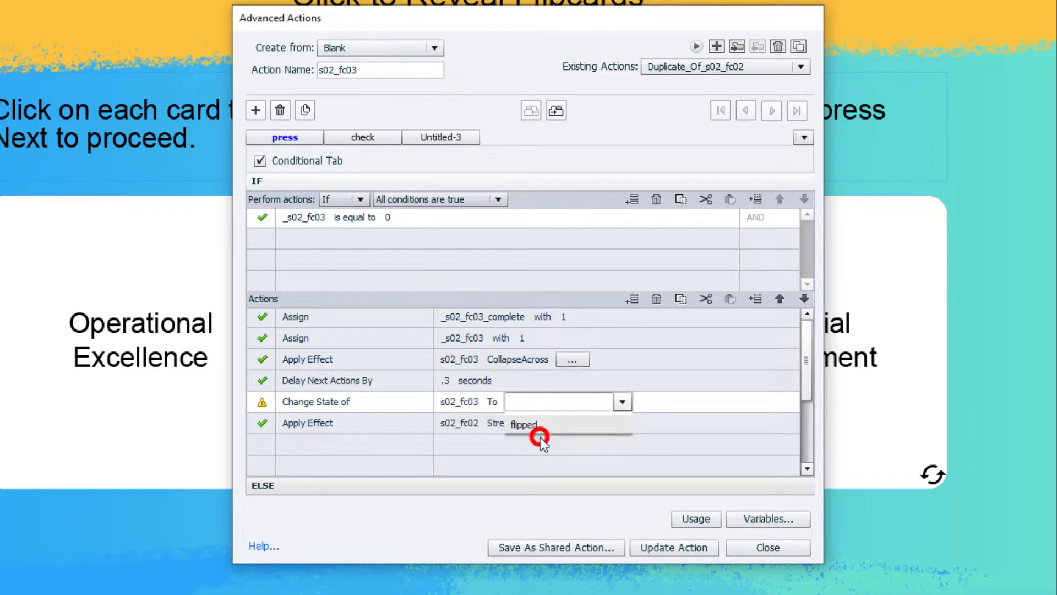
Step: Change the target of the StretchAcross effect in the press decision's IF block to s02_fc03
click(459, 423)
text(f)
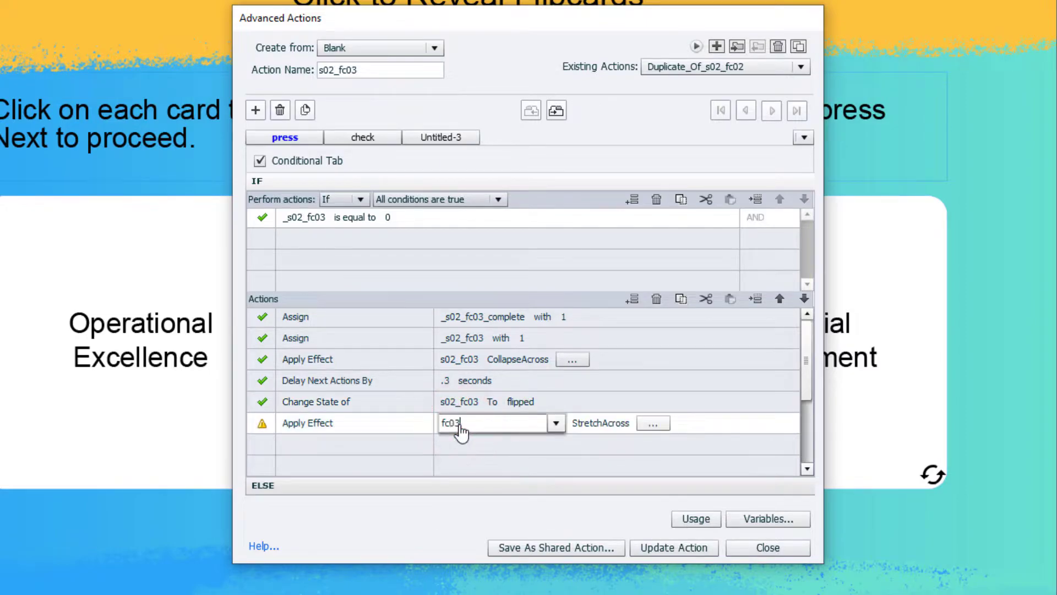
text(c03)
key(Down)
key(Return)
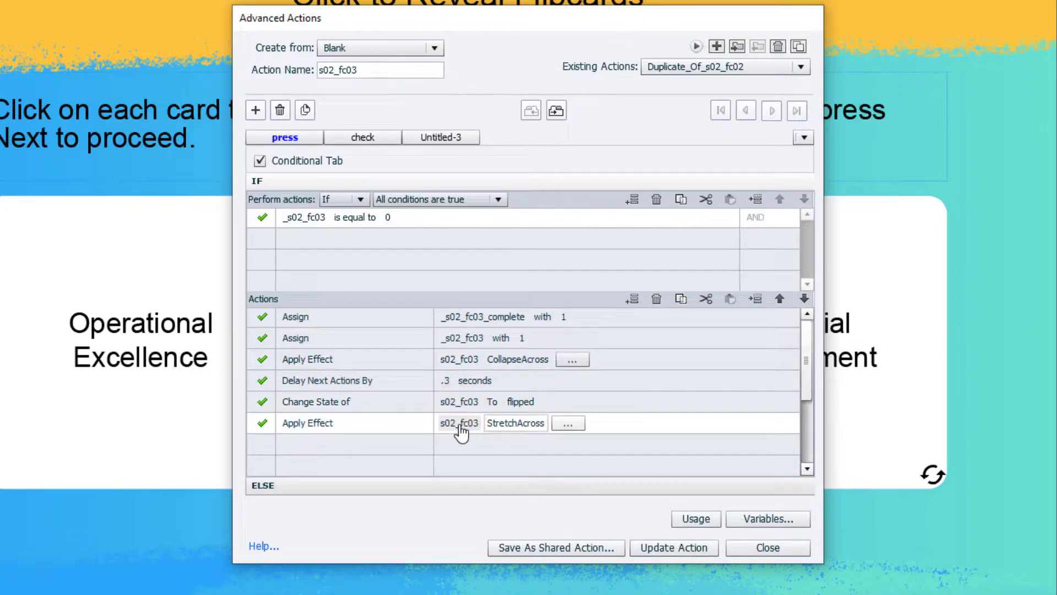
Step: Change the variable of the Assign action in the press decision's ELSE block to _s02_fc03
click(472, 482)
click(469, 236)
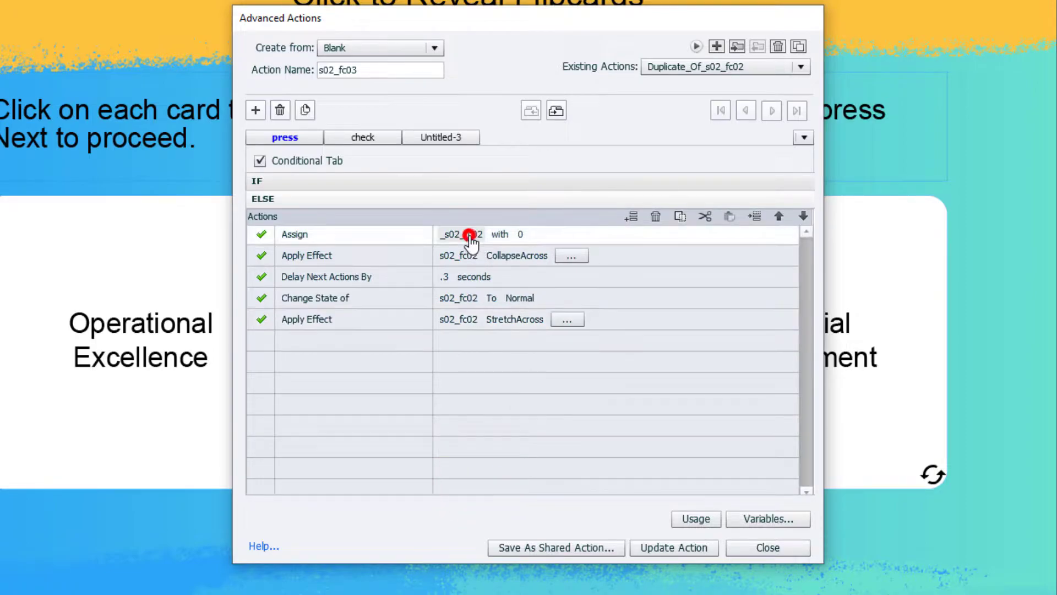
text(fc03)
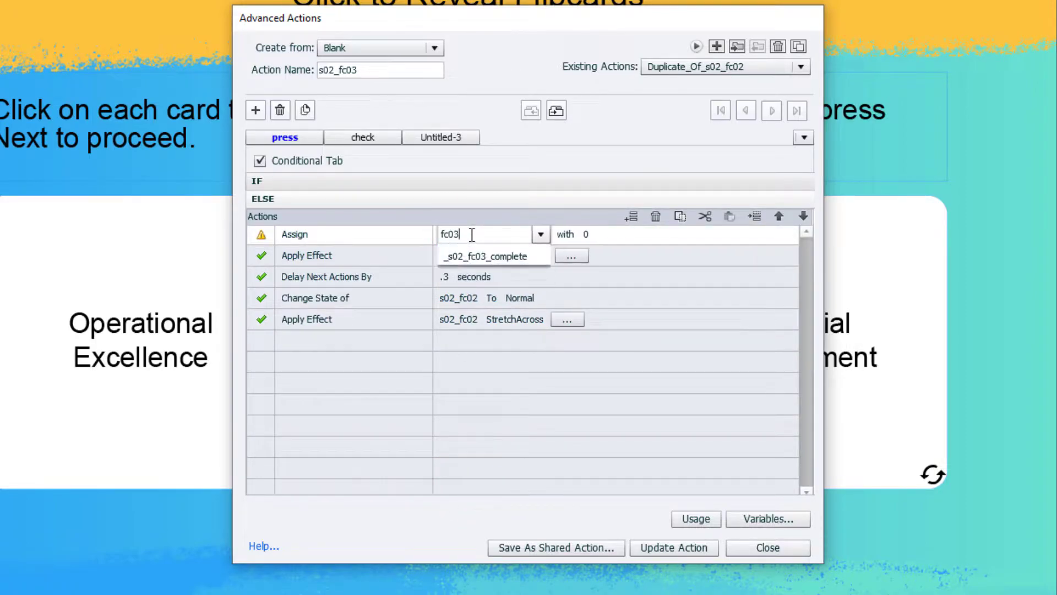
key(Down)
key(Return)
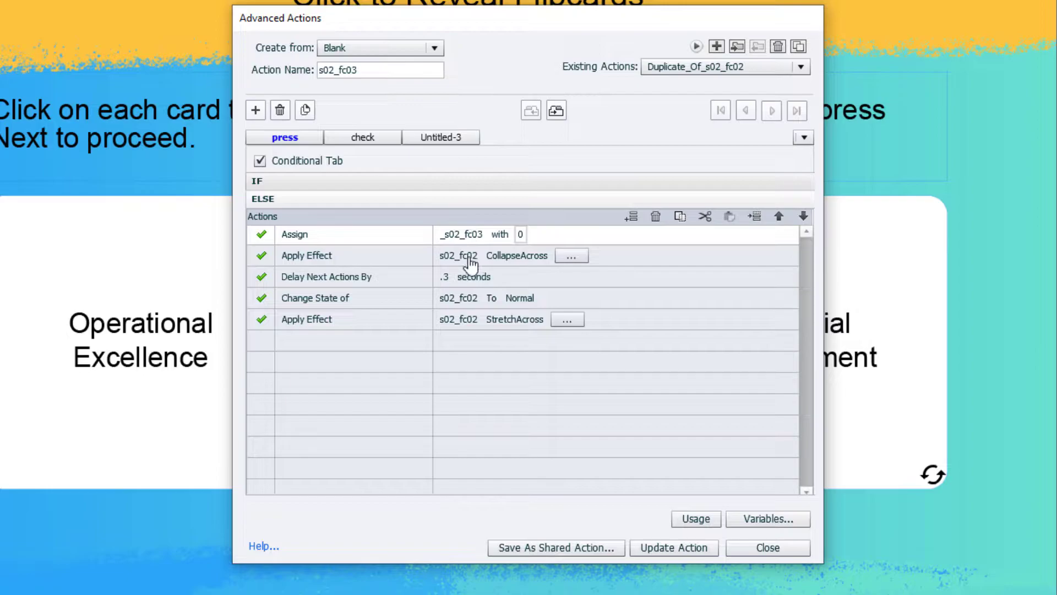
Step: Change the target of the CollapseAcross effect in the press decision's ELSE block to s02_fc03
click(470, 257)
text(fc0)
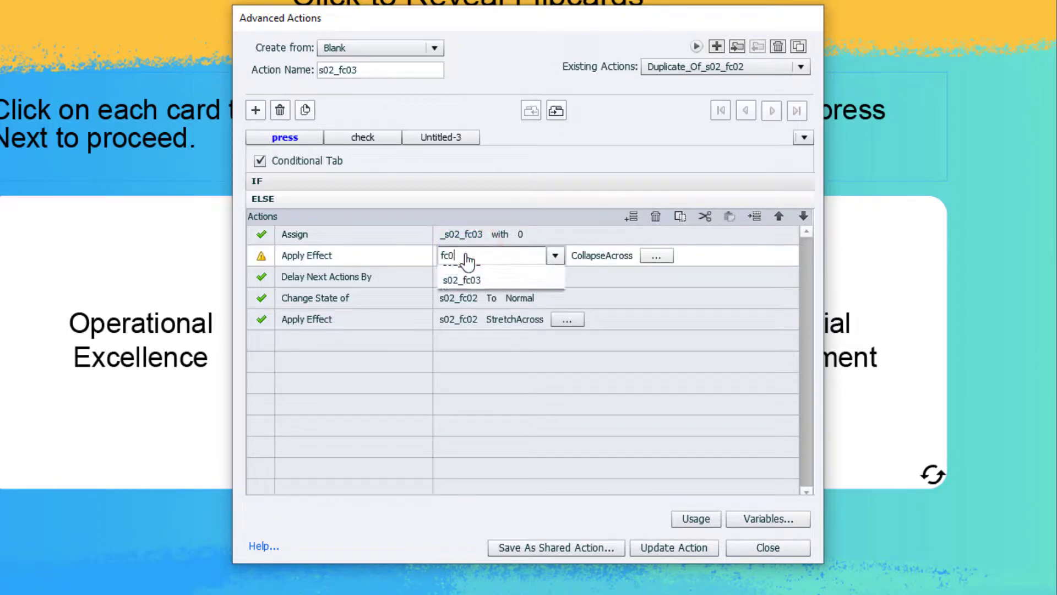
text(3)
key(Down)
key(Return)
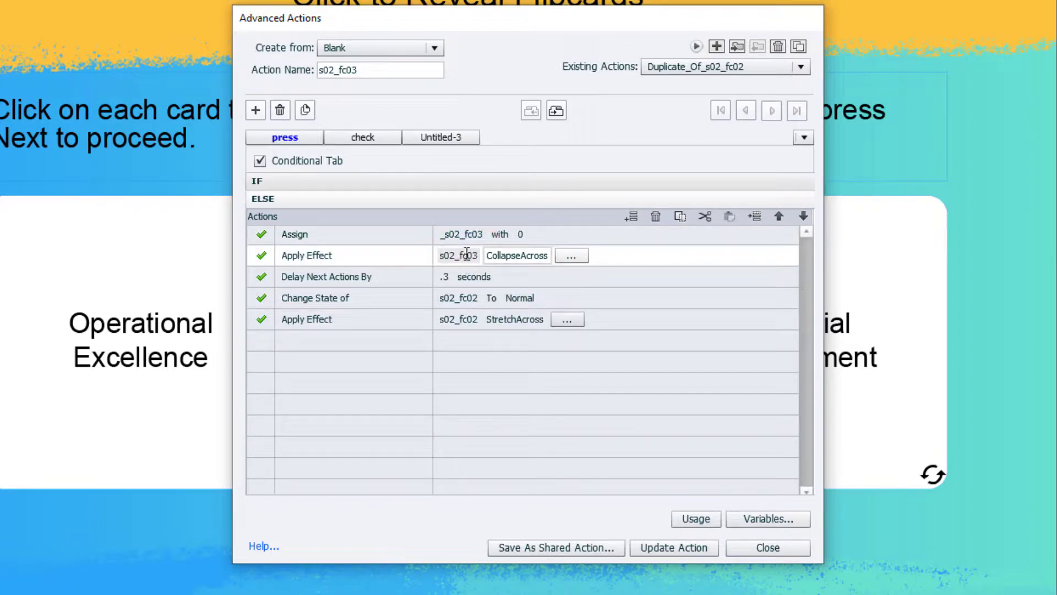
Step: Set the Change State action in the press decision's ELSE block to change s02_fc03 to Normal
click(457, 300)
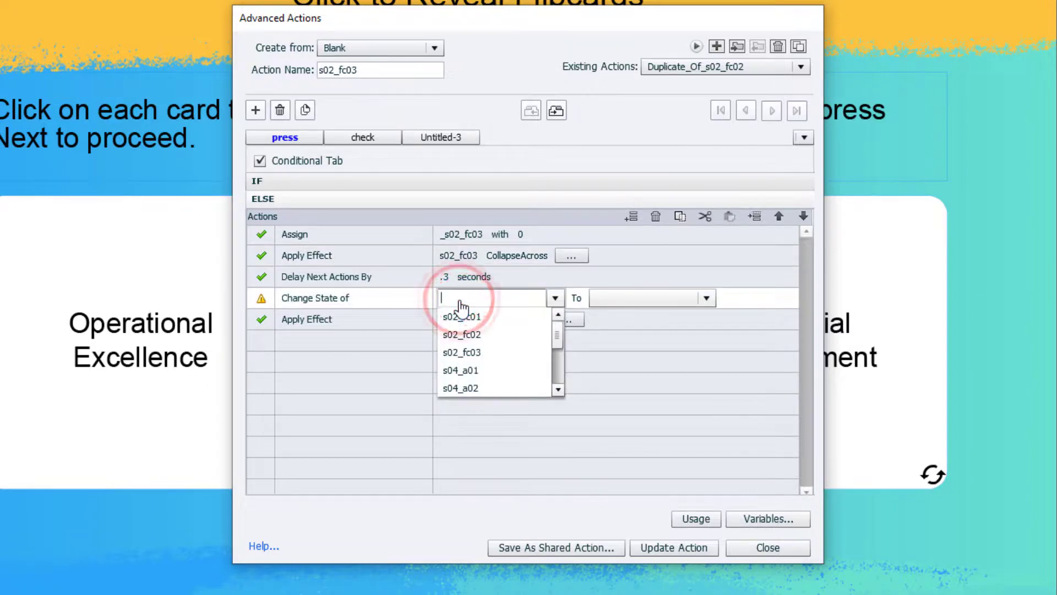
text(fc03)
key(Down)
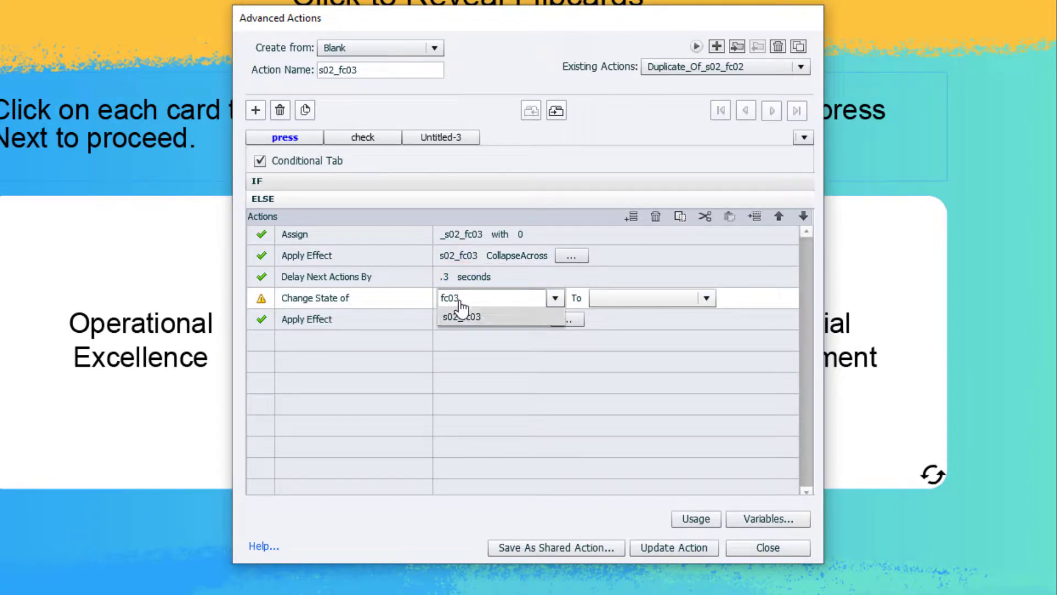
key(Return)
key(Down)
key(Return)
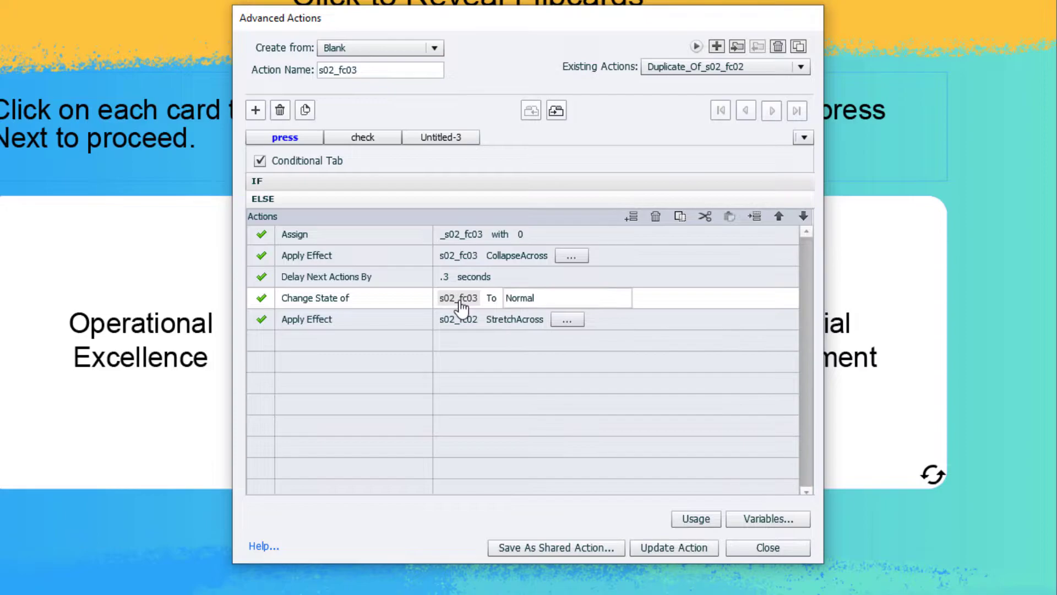
Step: Change the target of the StretchAcross effect in the press decision's ELSE block to s02_fc03
click(459, 323)
text(f)
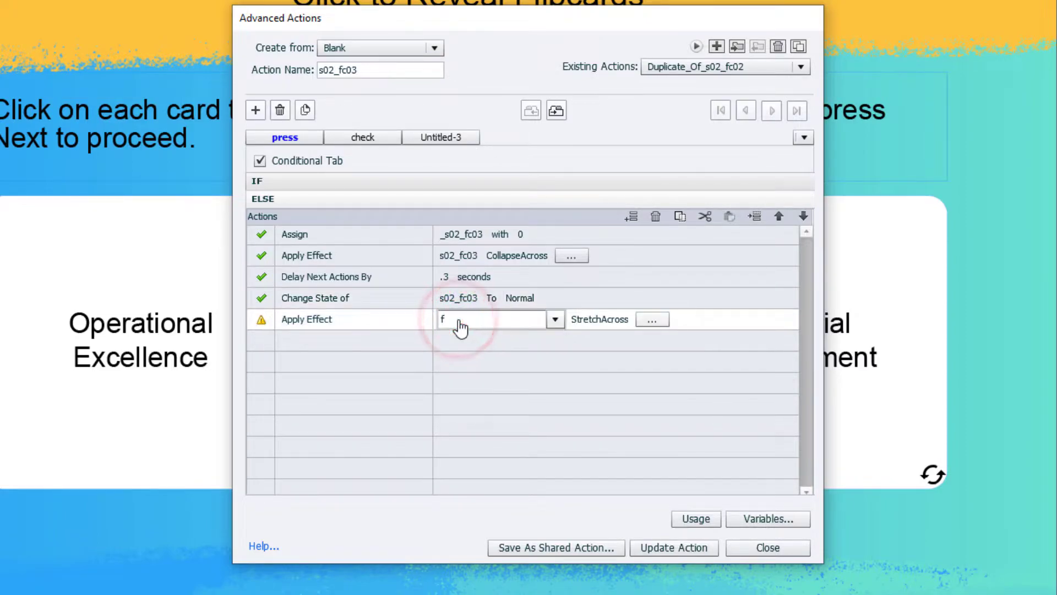
text(c03)
key(Down)
key(Return)
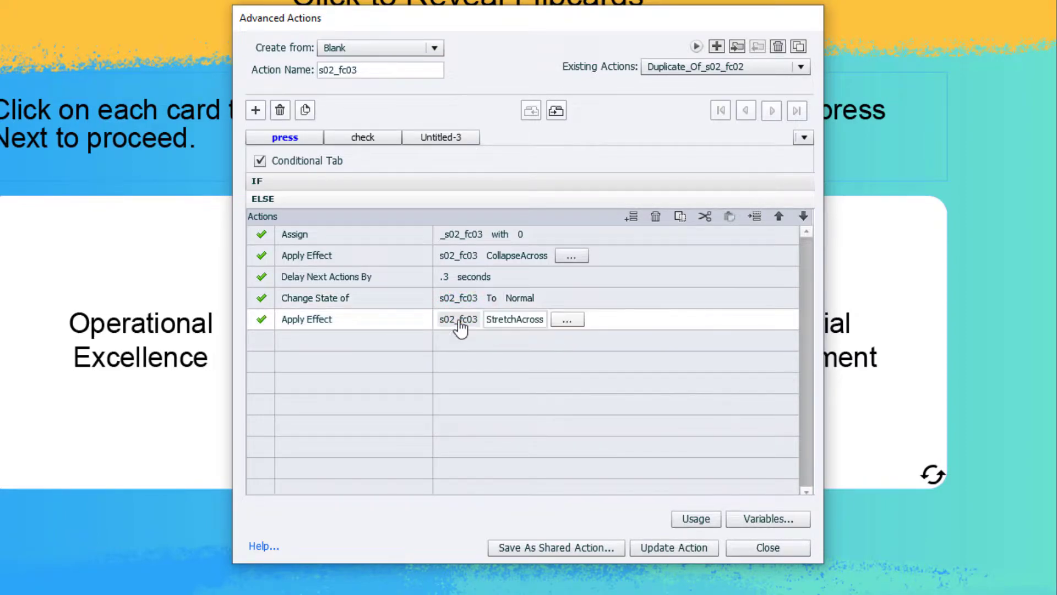
Step: Update the advanced action s02_fc03, dismiss the confirmation and close the Advanced Actions dialog
click(666, 547)
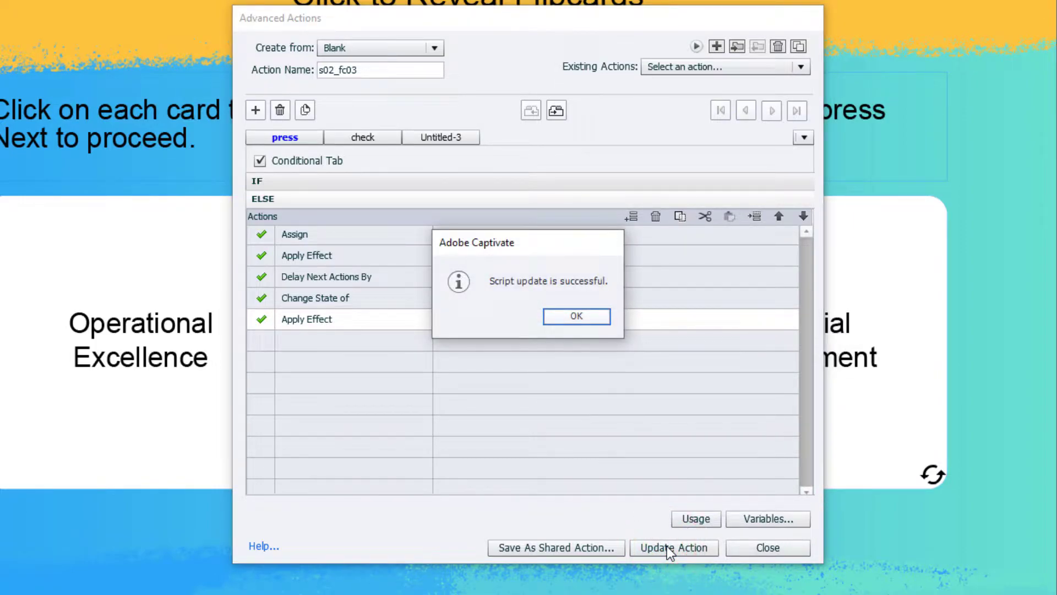
click(587, 318)
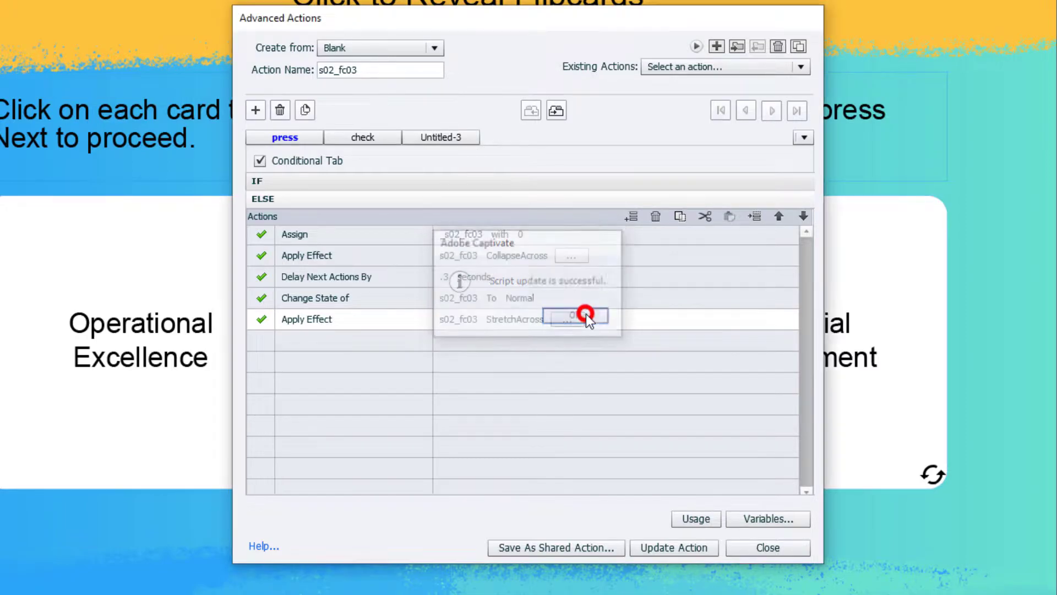
click(801, 550)
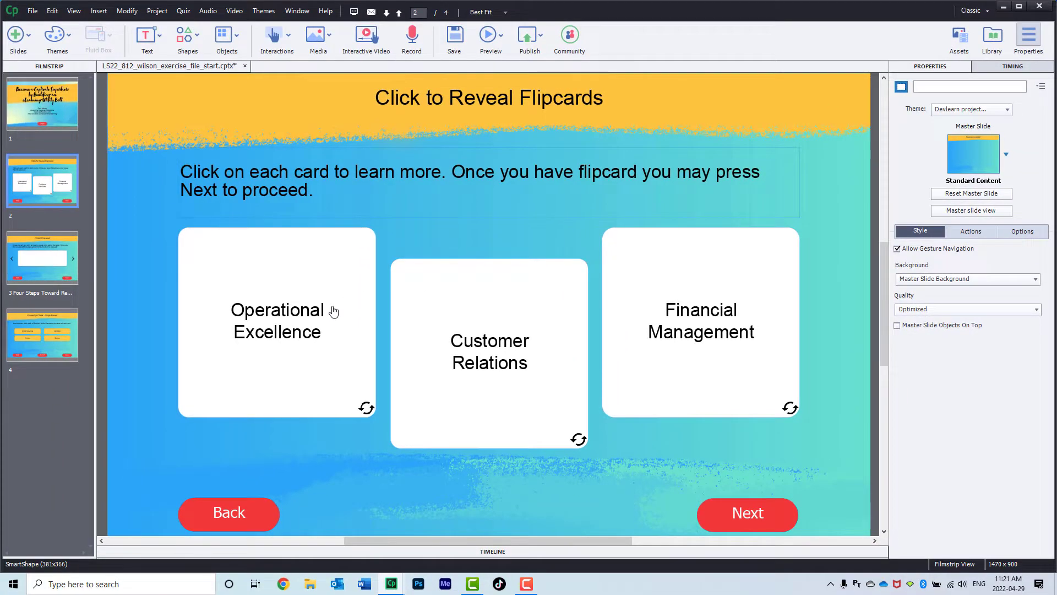
Step: Open the action settings of the Operational Excellence flipcard on slide 2
click(333, 311)
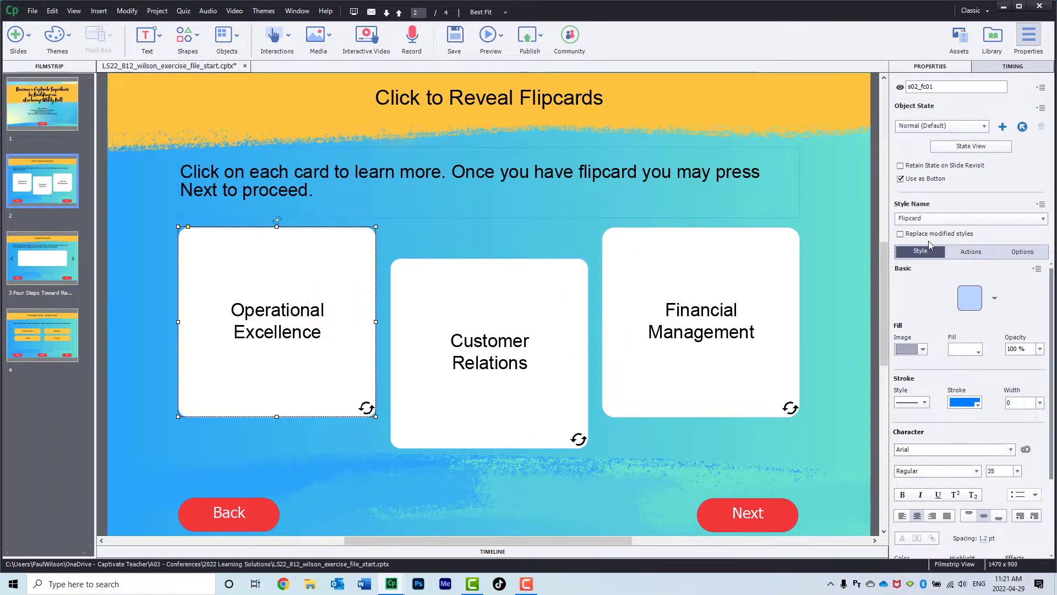
click(982, 251)
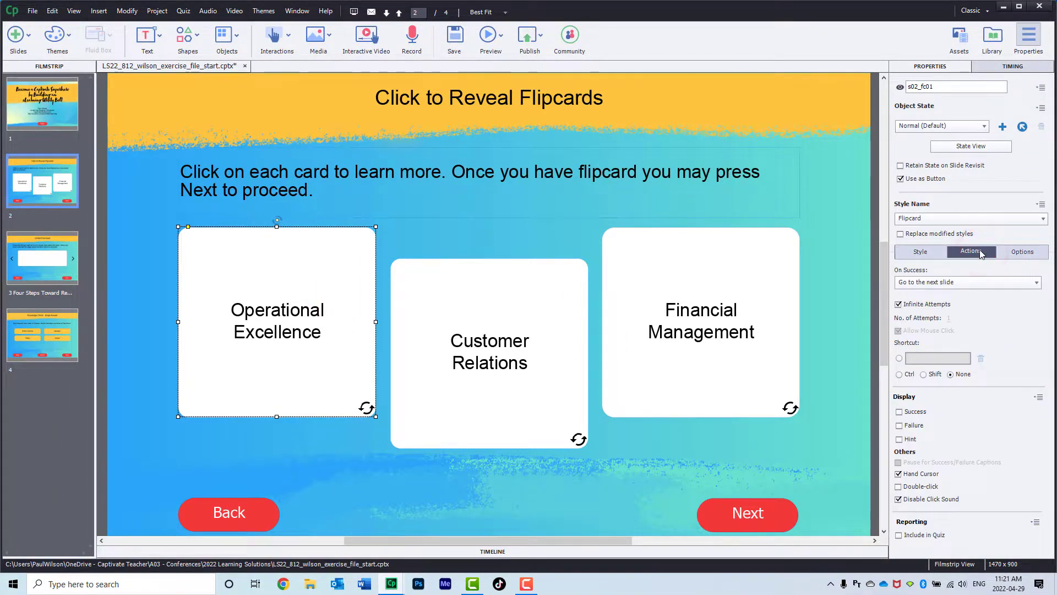
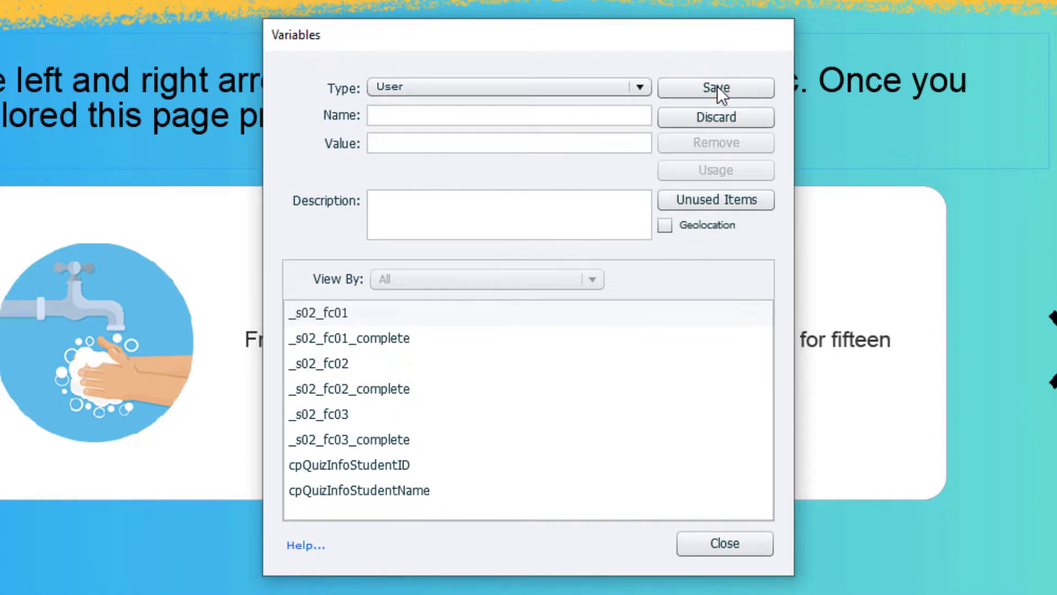
Step: Save a new user variable named _s03_carousel without a value and close the Variables dialog
text(_s03_carousel)
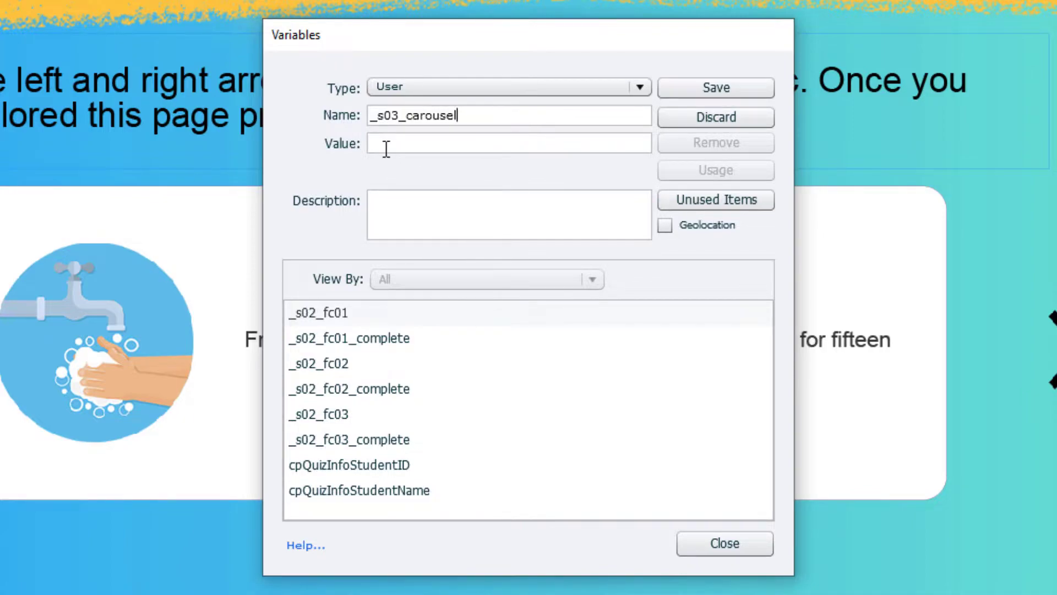
click(707, 87)
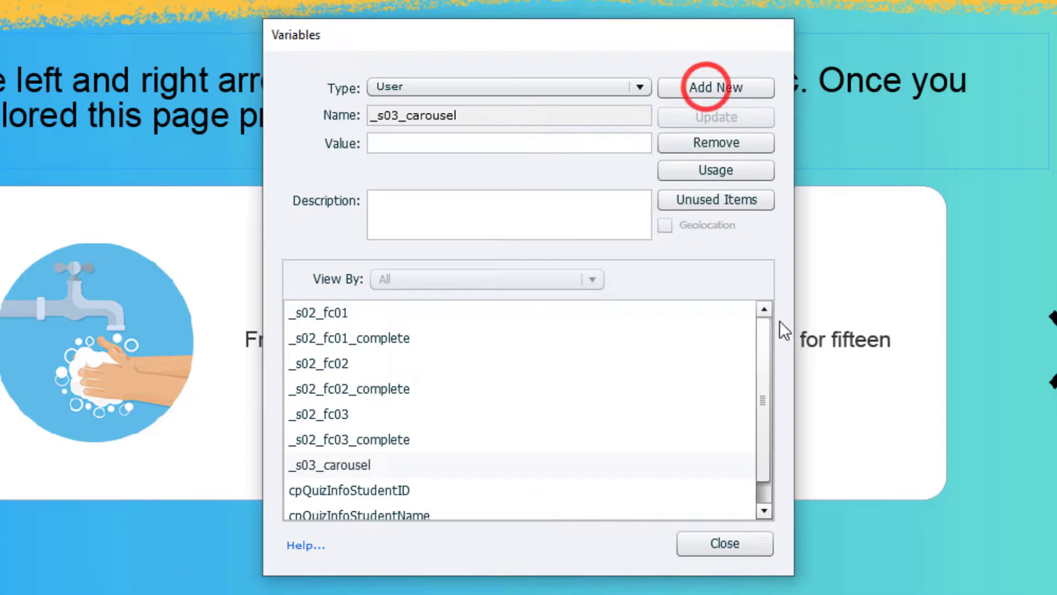
click(745, 542)
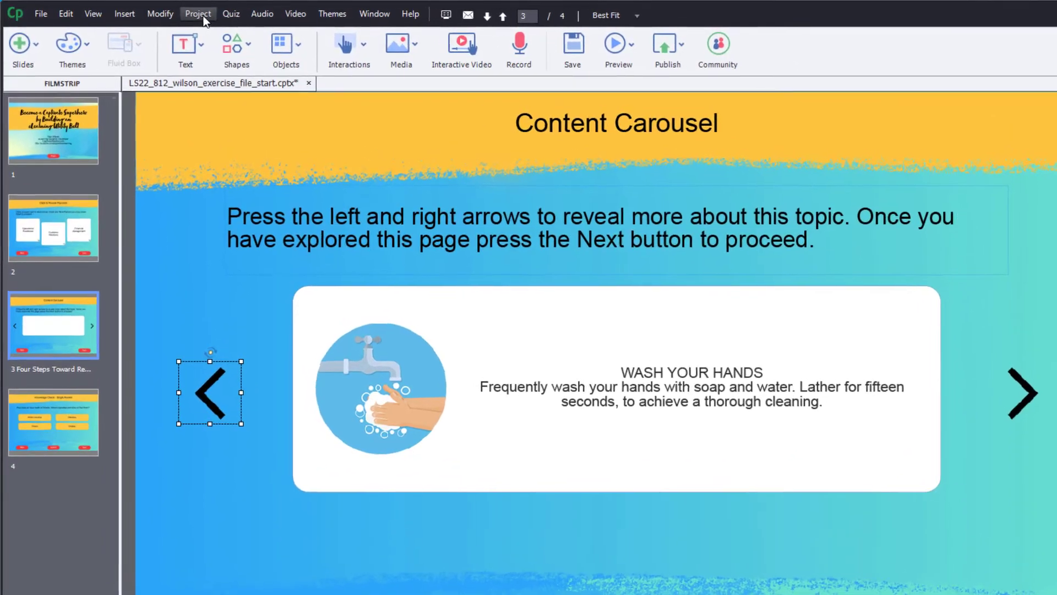
Step: Start a new blank advanced action named s03_carousel
click(159, 12)
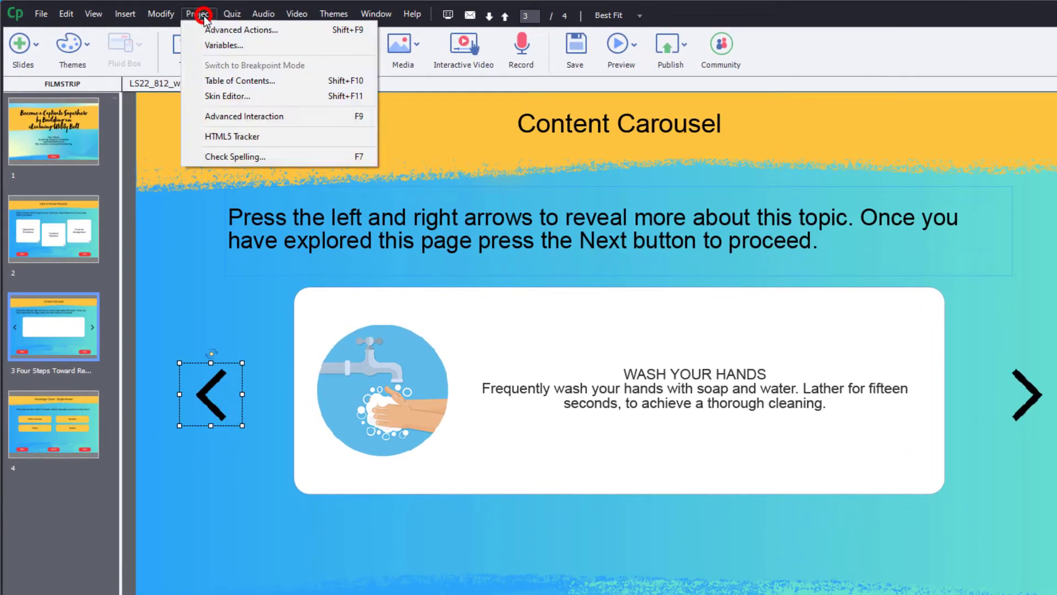
click(207, 30)
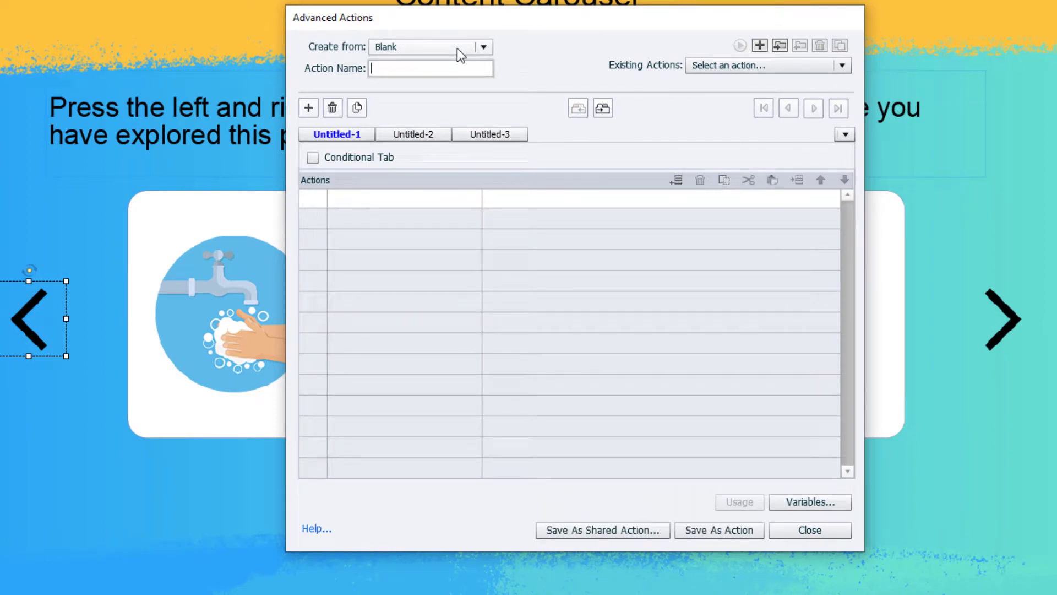
text(s03_carousel)
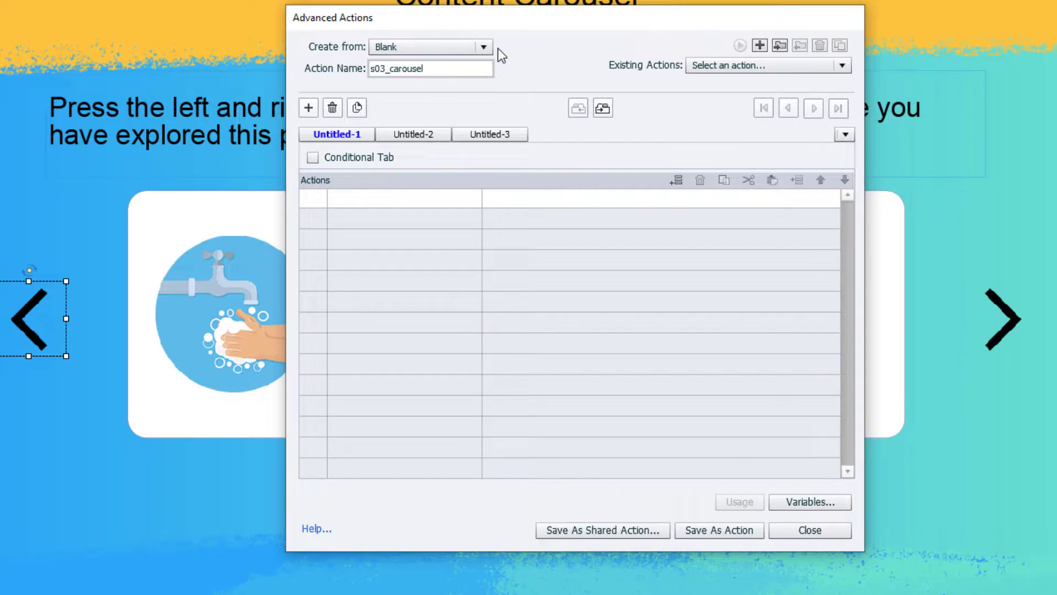
Step: Add an Assign action to the first decision of s03_carousel that sets the variable _s03_carousel to the literal 1
double_click(349, 199)
key(a)
click(355, 215)
text(carous)
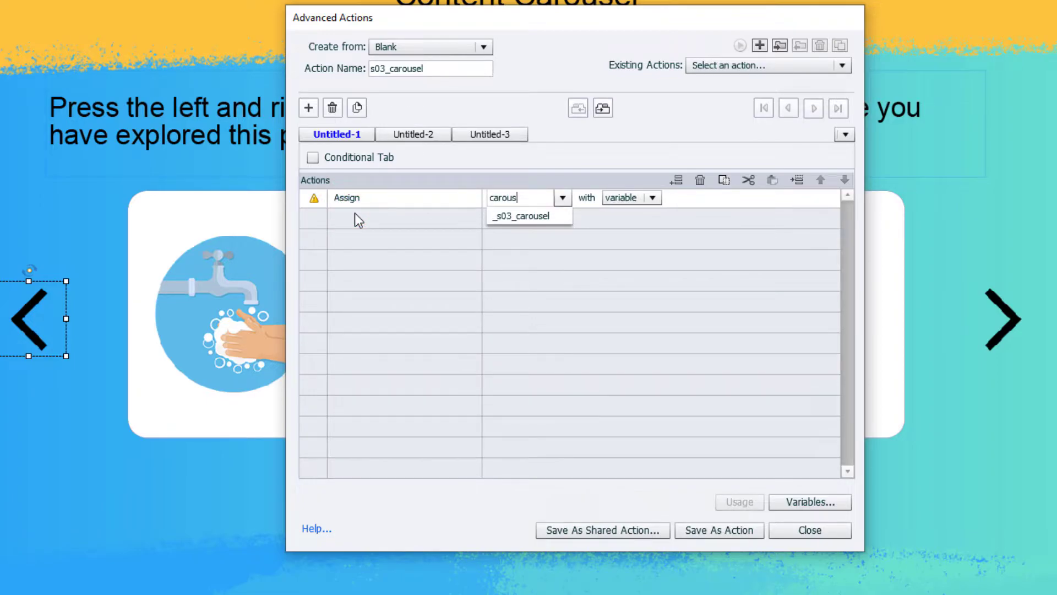
key(Down)
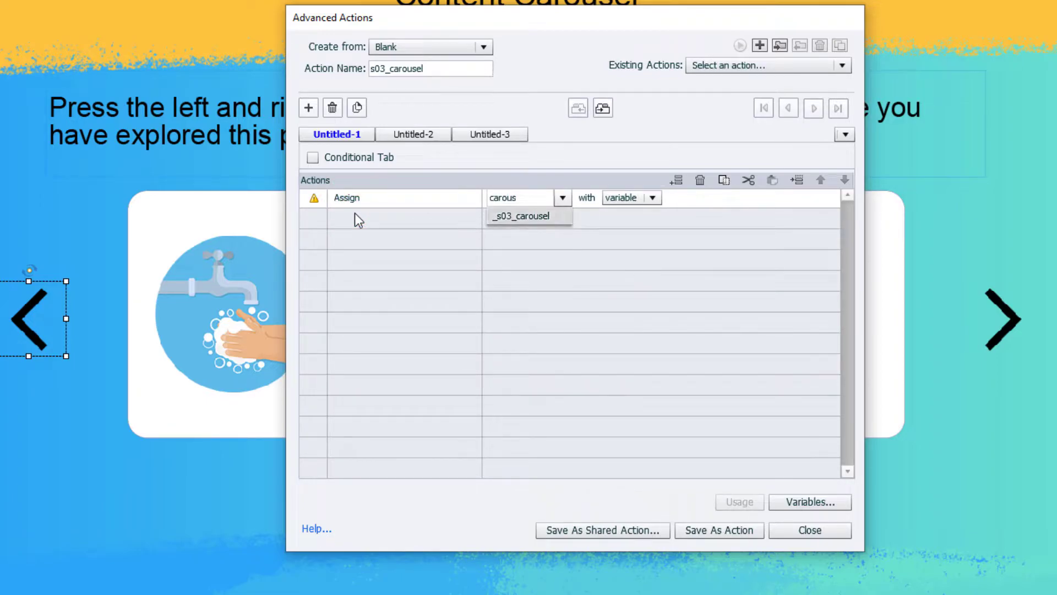
key(Return)
click(616, 198)
click(624, 237)
text(1)
key(Return)
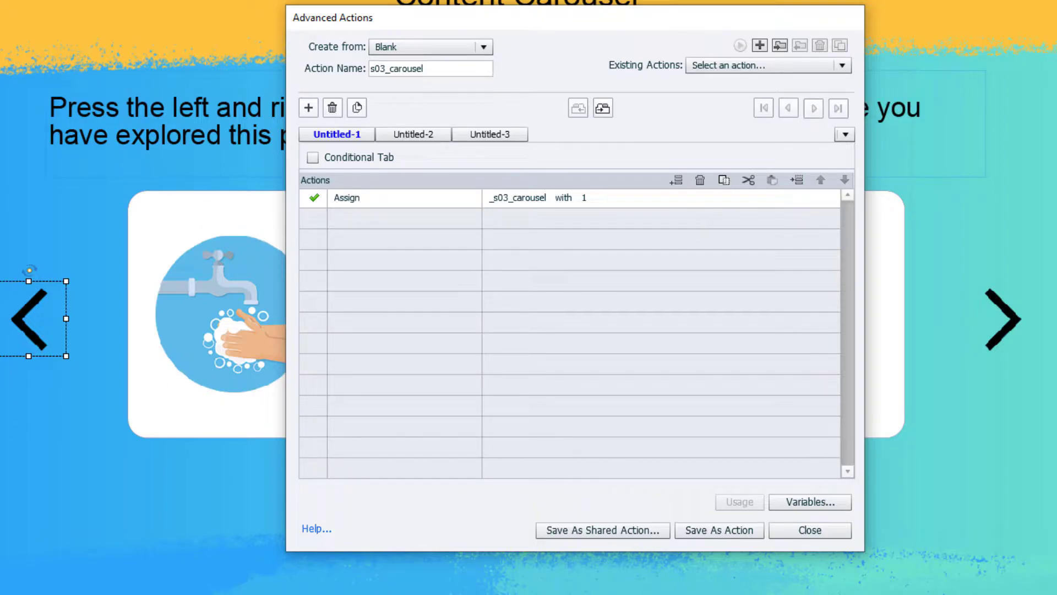
Step: Add a Change State of action to s03_carousel that sets s3_left to the disabled state
double_click(351, 220)
click(352, 220)
key(c)
key(c)
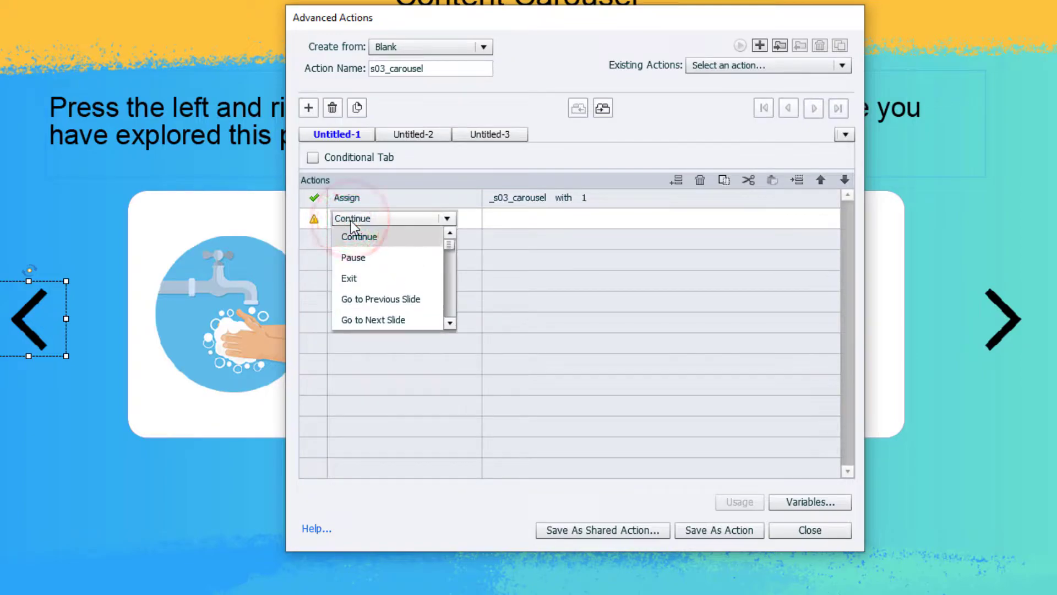
click(361, 239)
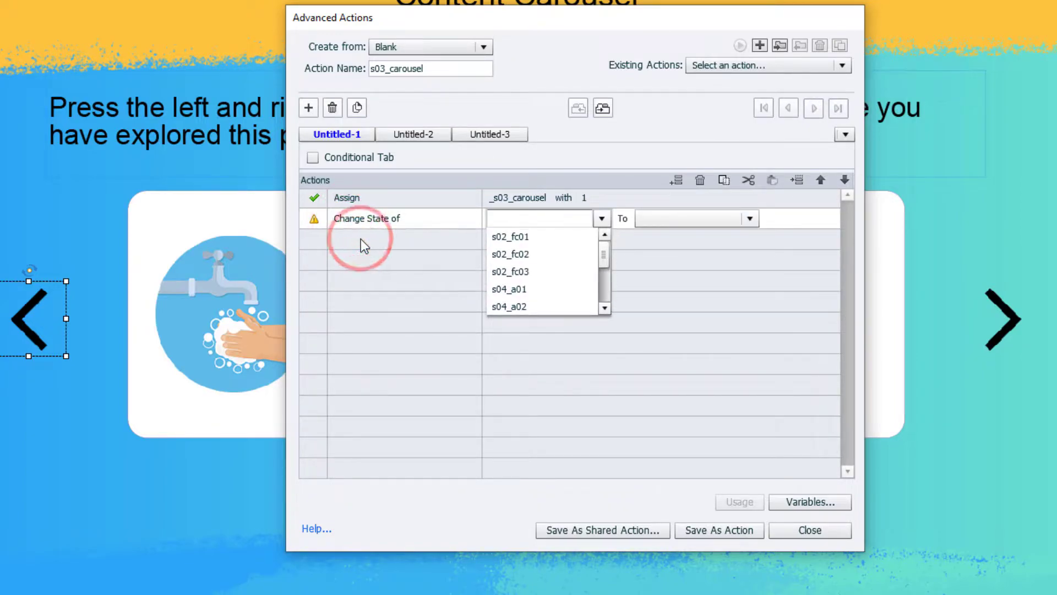
text(left)
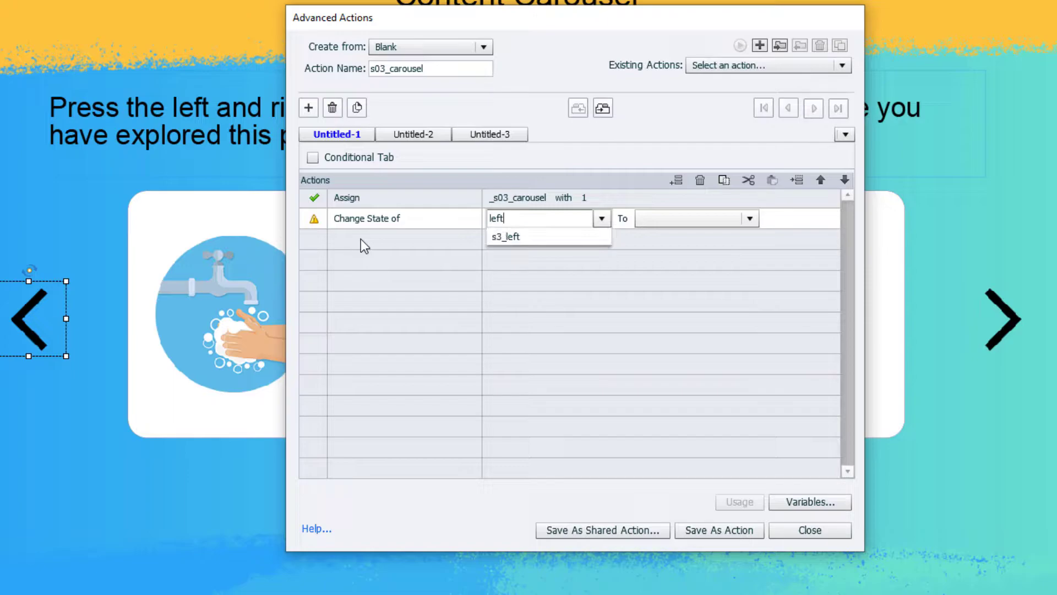
key(Return)
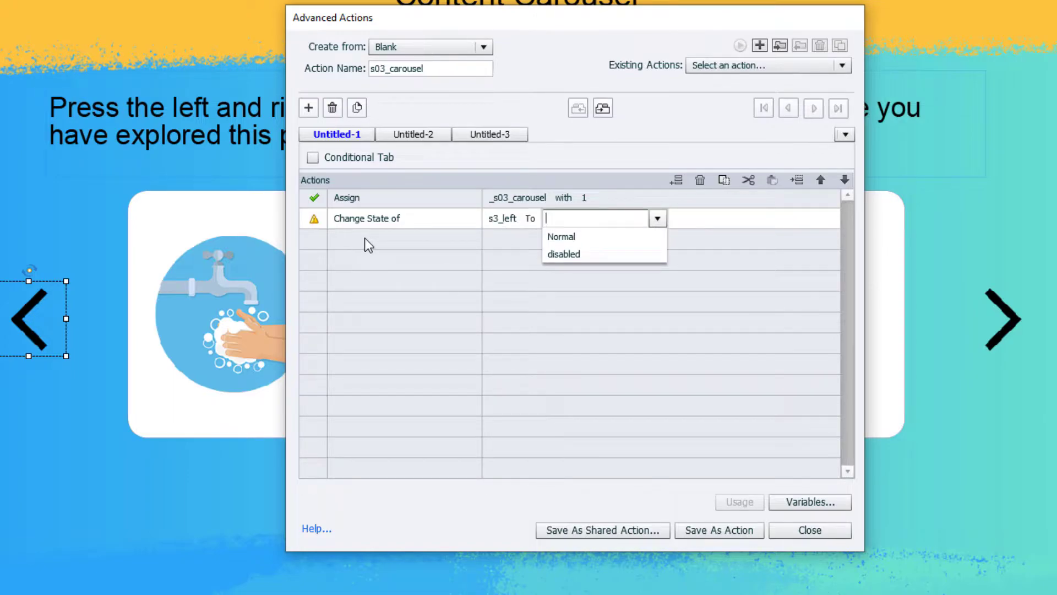
click(596, 251)
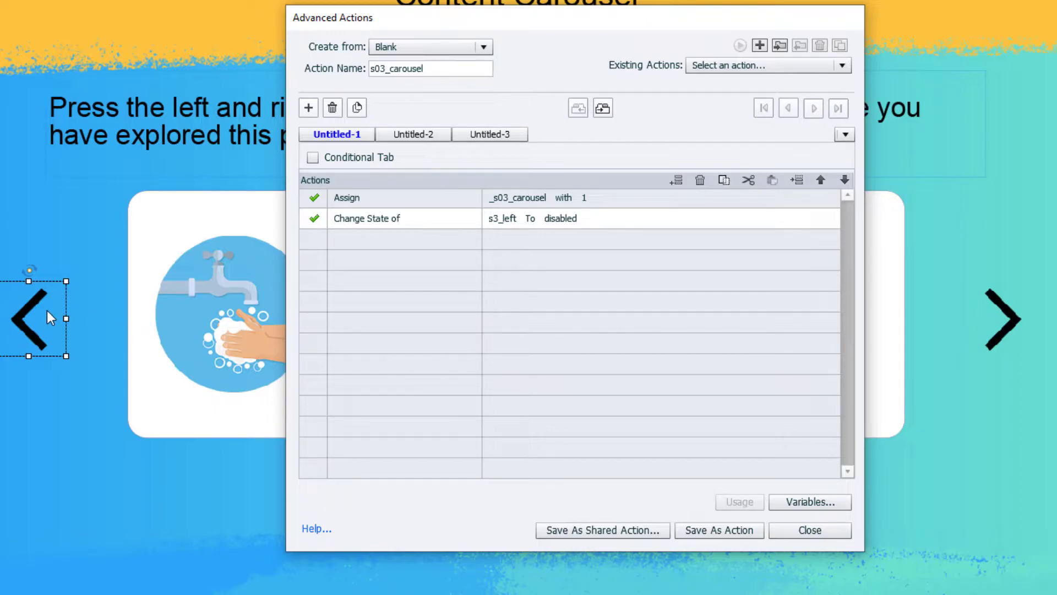
Step: Add a Disable action for s3_left as the third action of s03_carousel
click(356, 239)
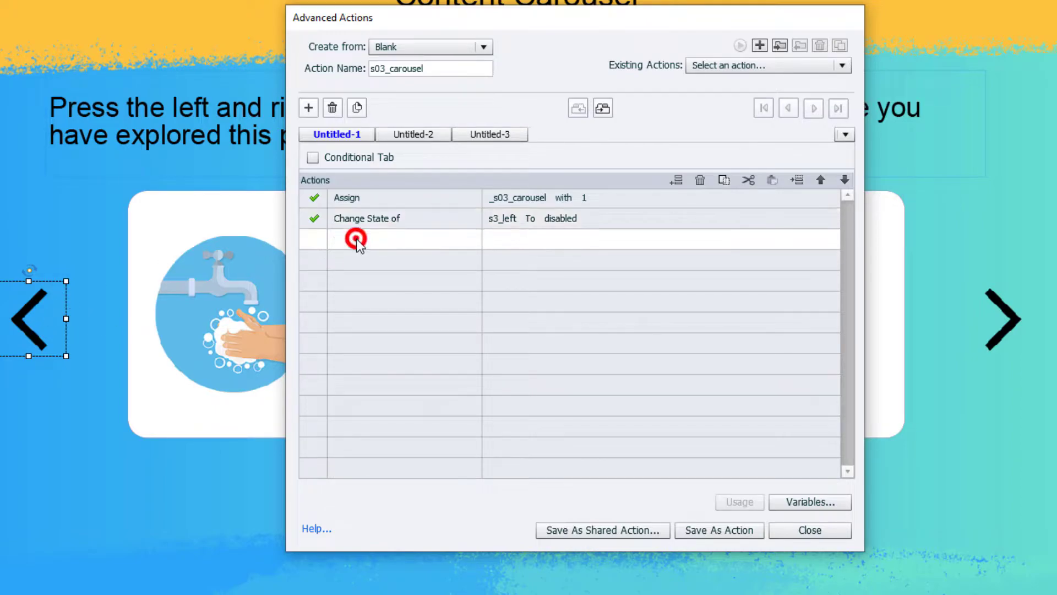
click(356, 240)
text(d)
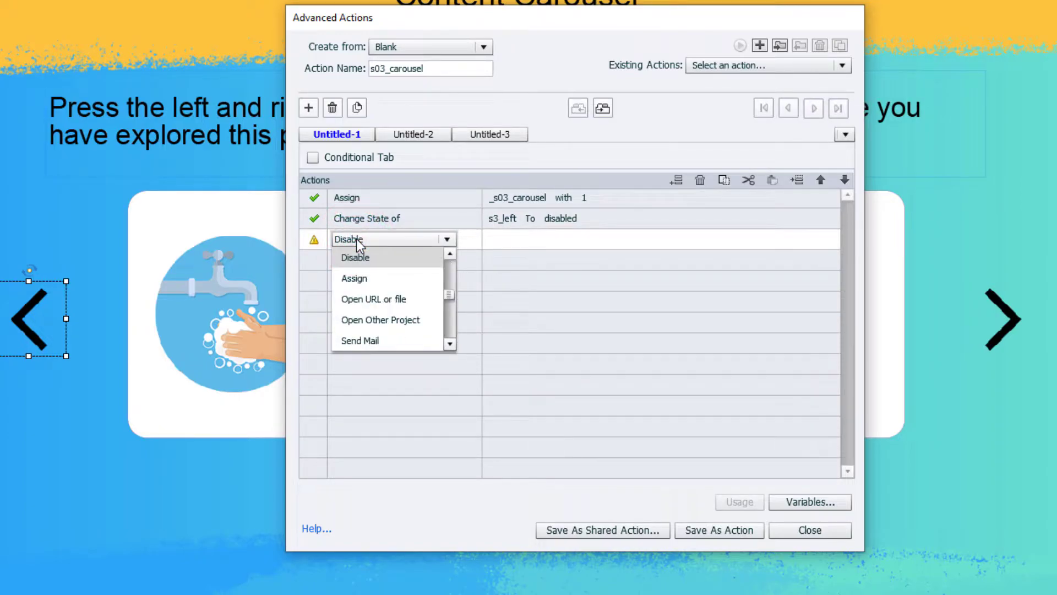
click(366, 258)
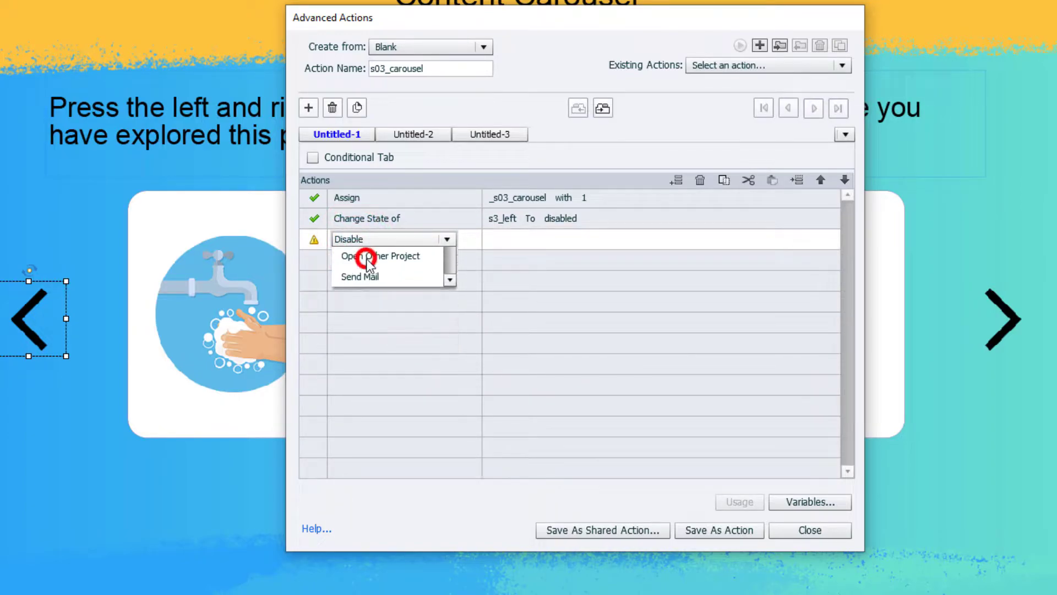
text(left)
key(Return)
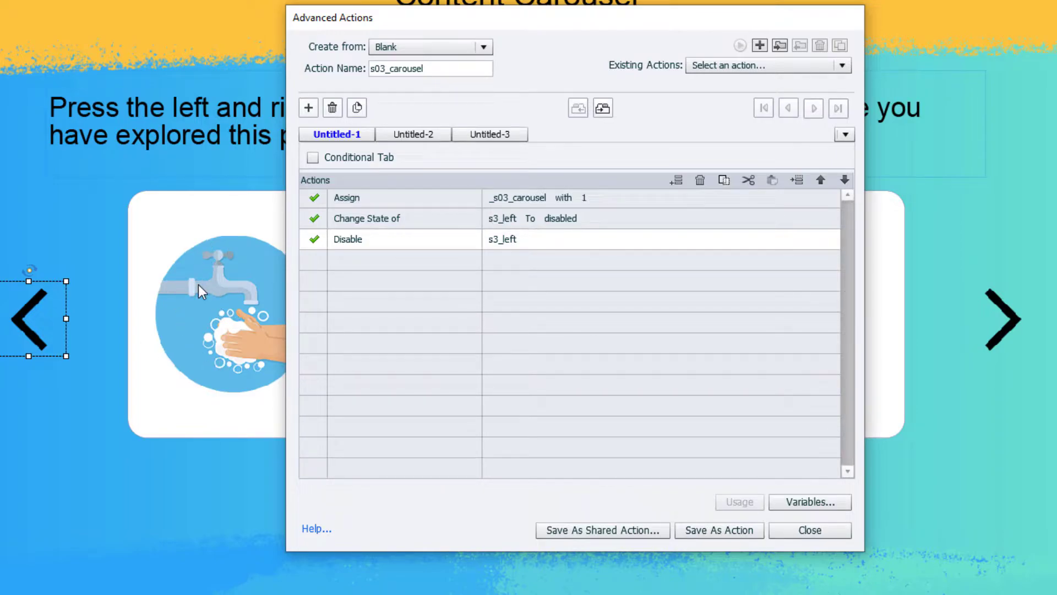
Step: Add a Change State of action that sets s3_carousel to the Normal state
click(356, 260)
click(356, 260)
text(ch)
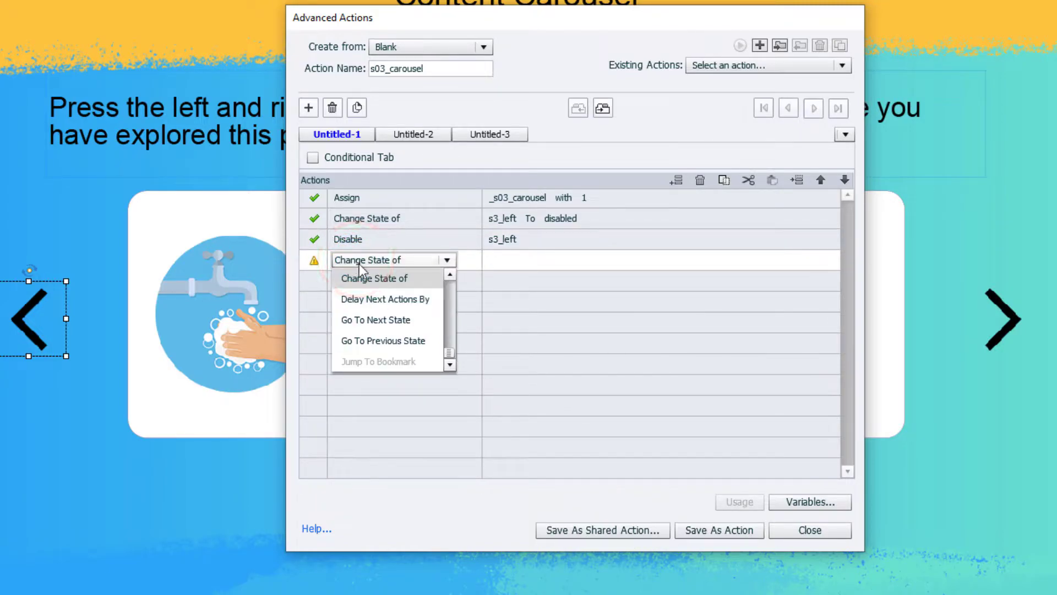
click(364, 278)
text(carou)
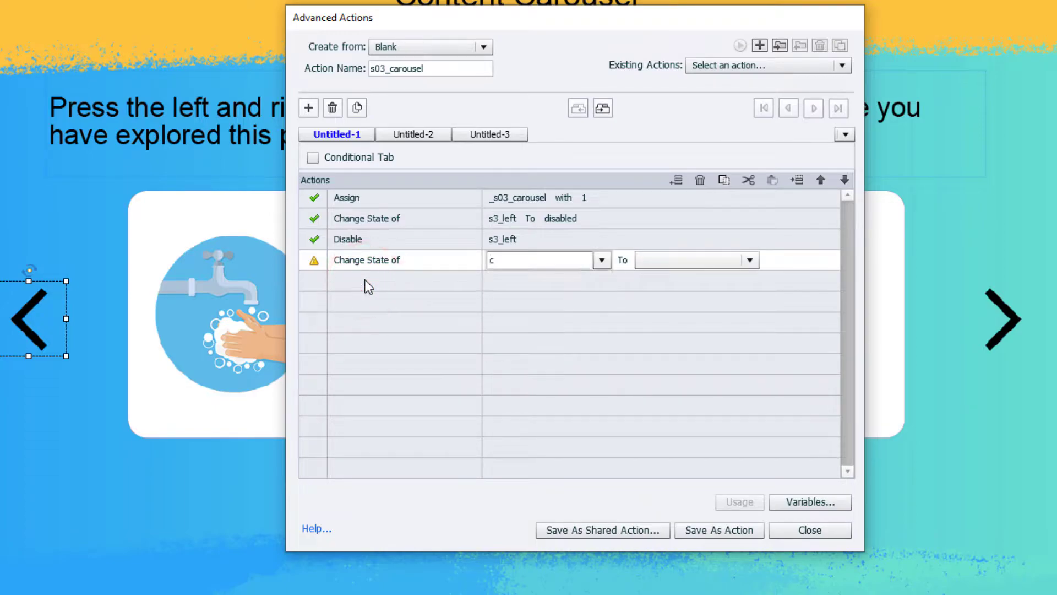
key(Down)
key(Return)
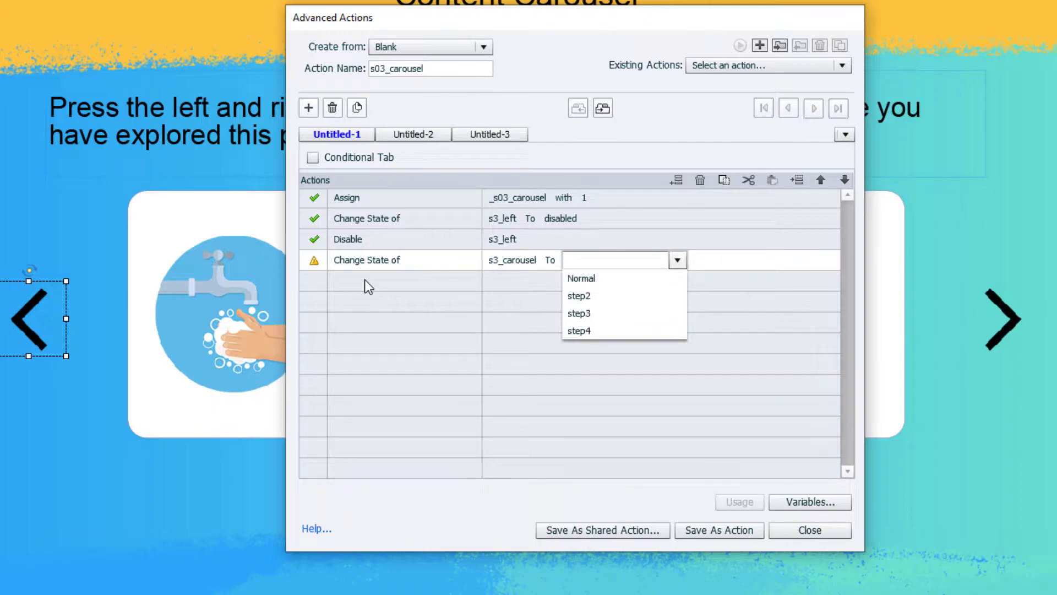
key(Down)
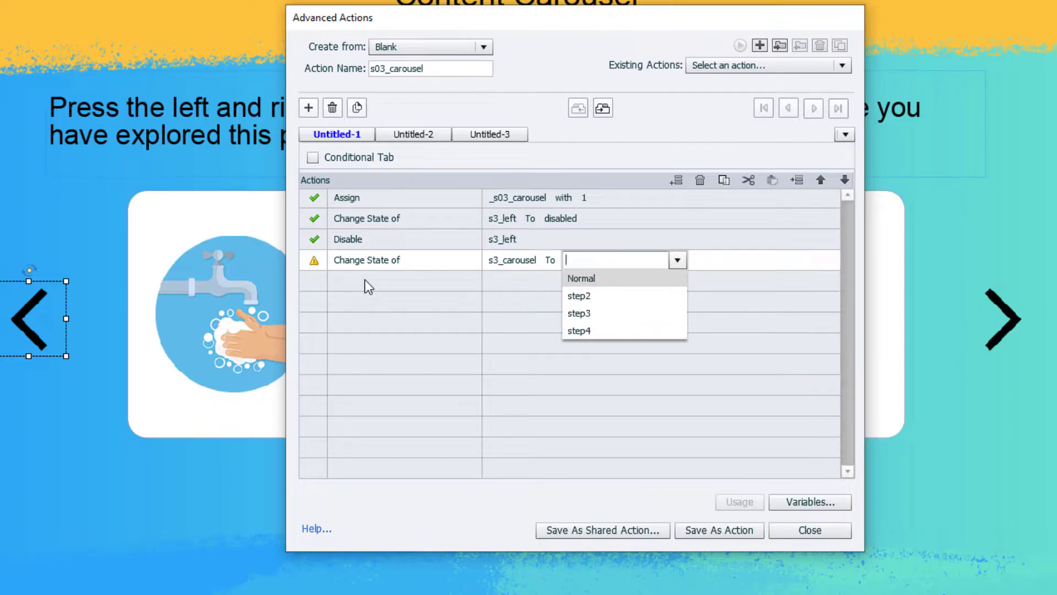
key(Return)
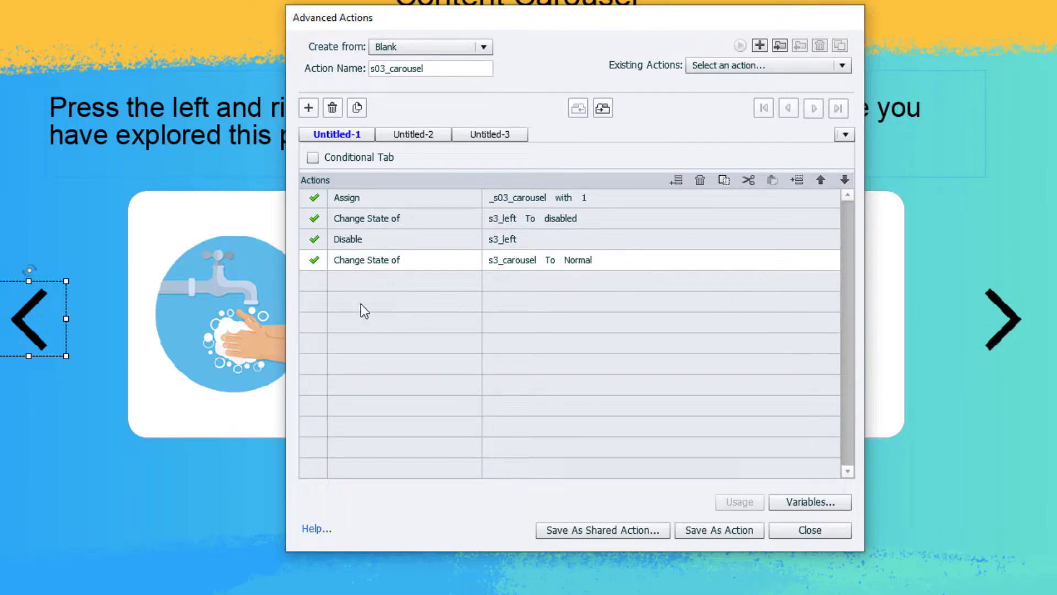
Step: Add a Change State of action that sets s3_right to the Normal state
click(354, 280)
click(355, 281)
text(ch)
click(366, 298)
text(right)
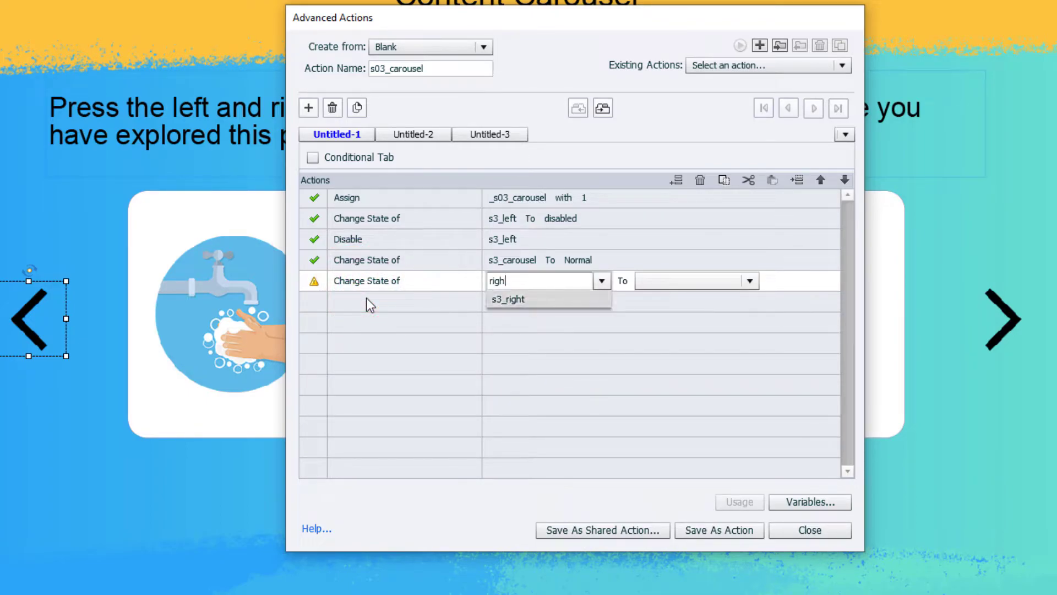
key(Return)
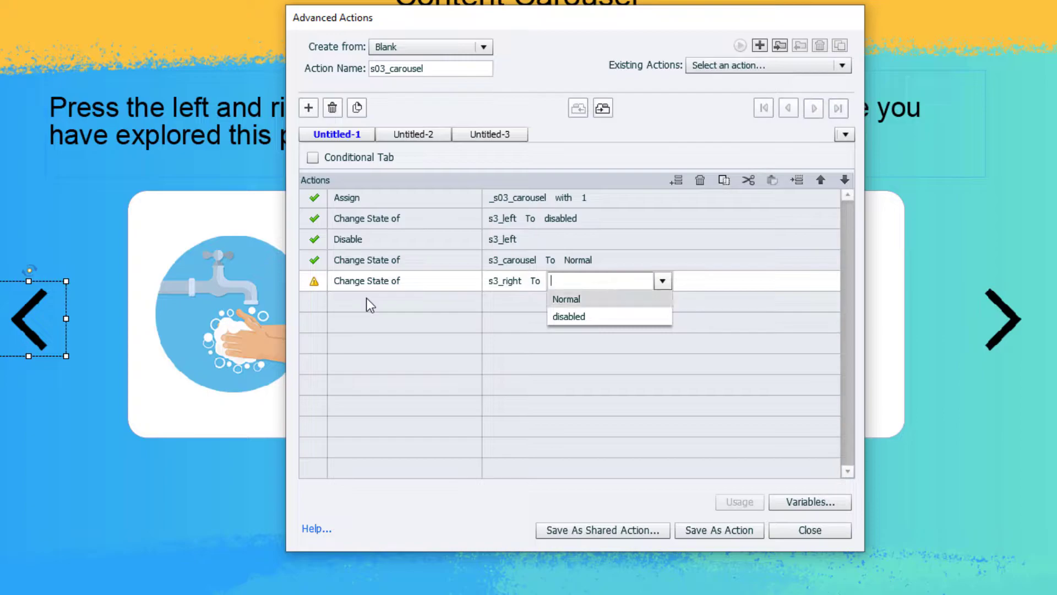
text(n)
key(Return)
Step: Add an Enable action for s3_right as the sixth action of s03_carousel
click(366, 301)
click(366, 300)
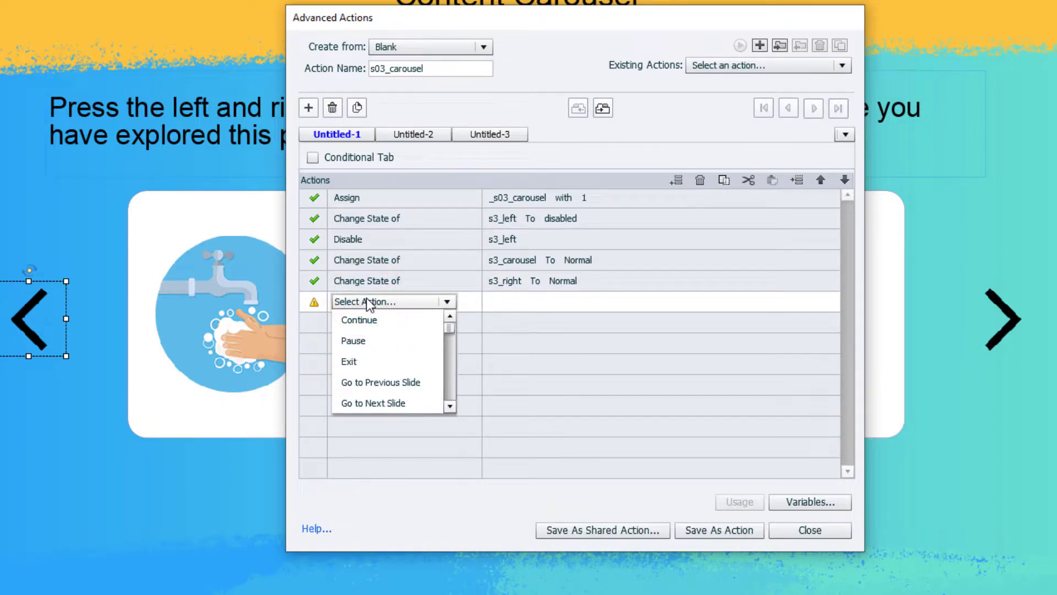
text(e)
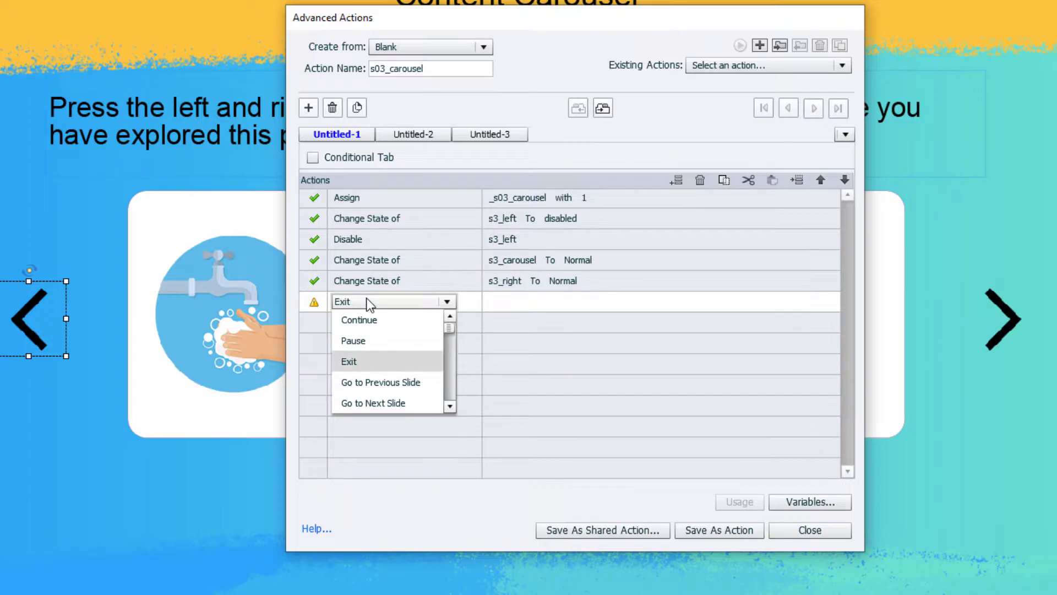
text(e)
click(366, 322)
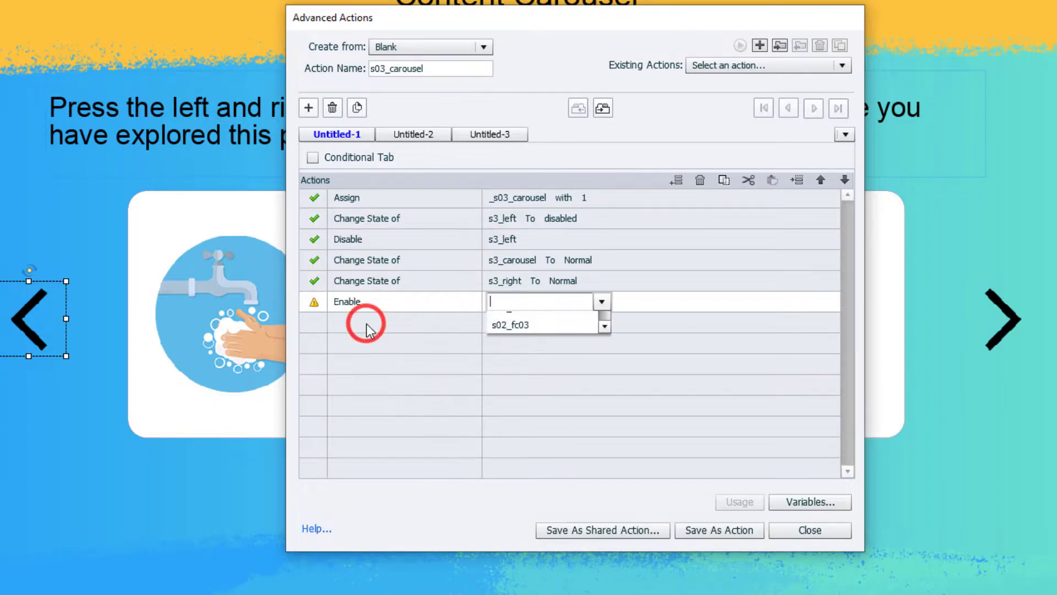
text(righ)
key(Down)
key(Return)
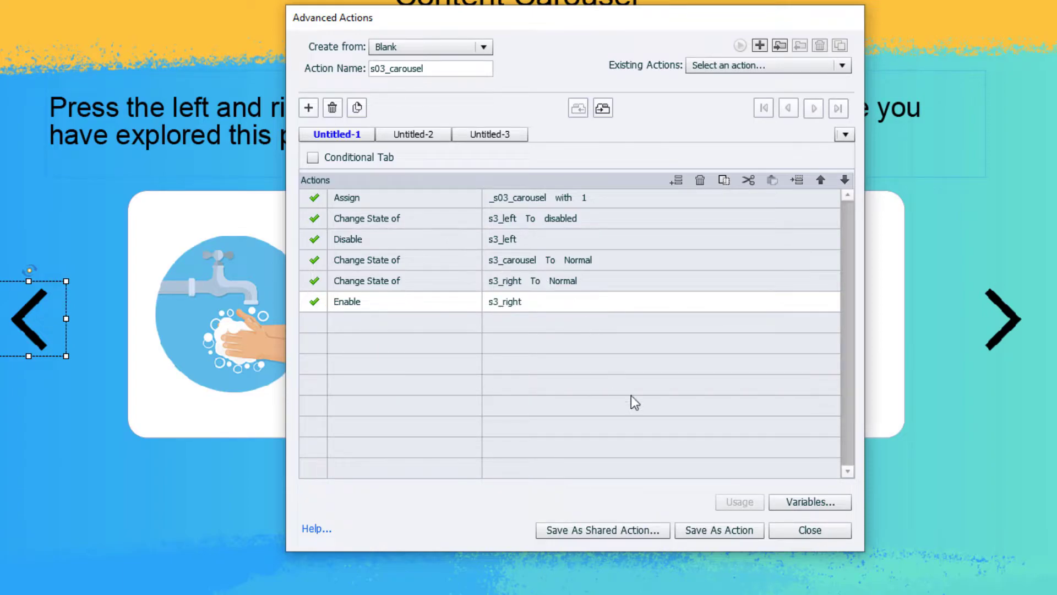
Step: Save the s03_carousel advanced action and close the Advanced Actions dialog
click(714, 526)
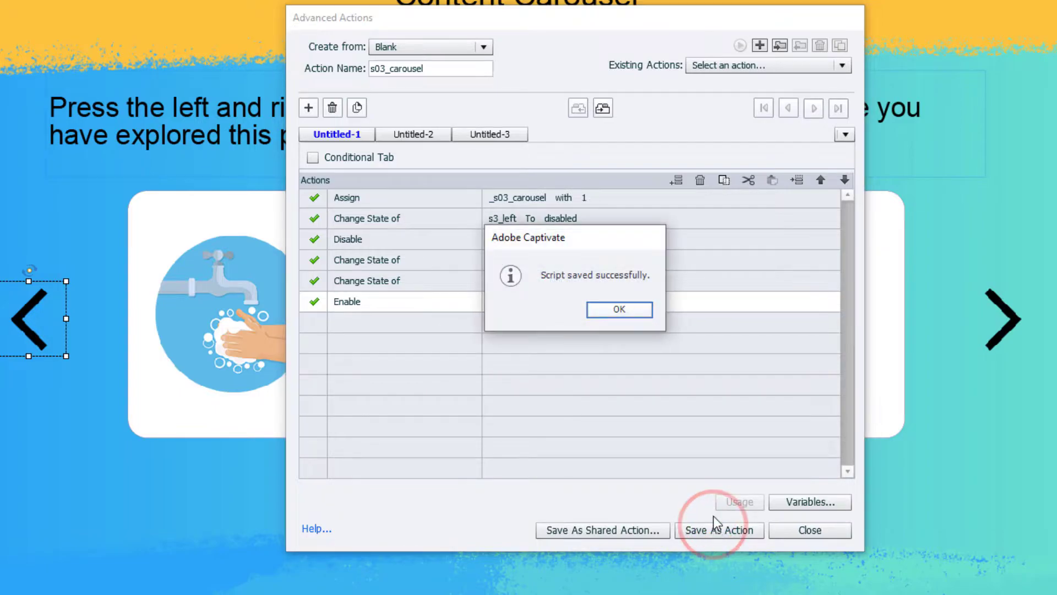
click(615, 306)
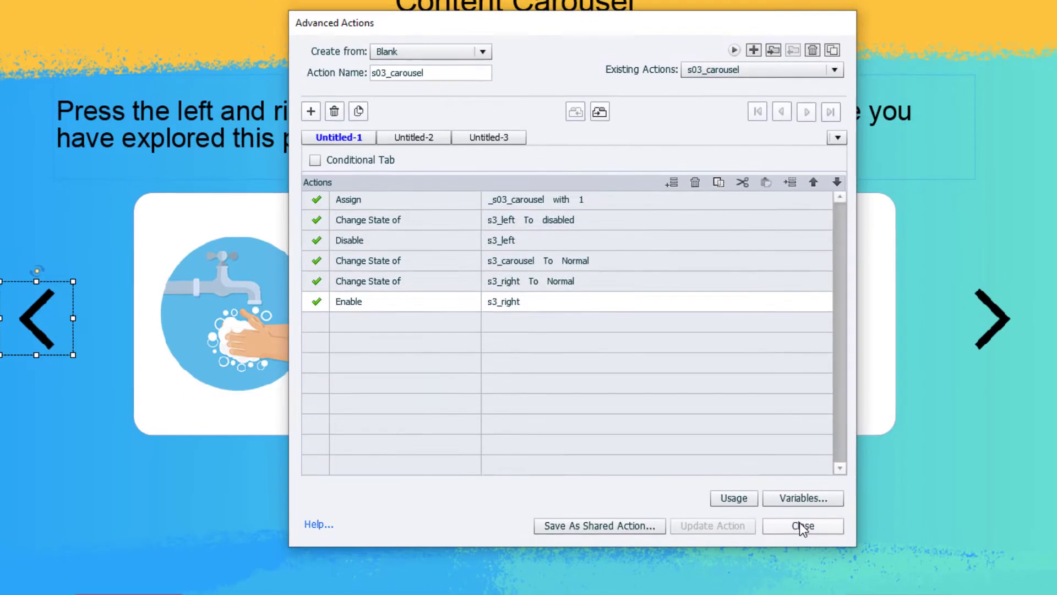
click(800, 524)
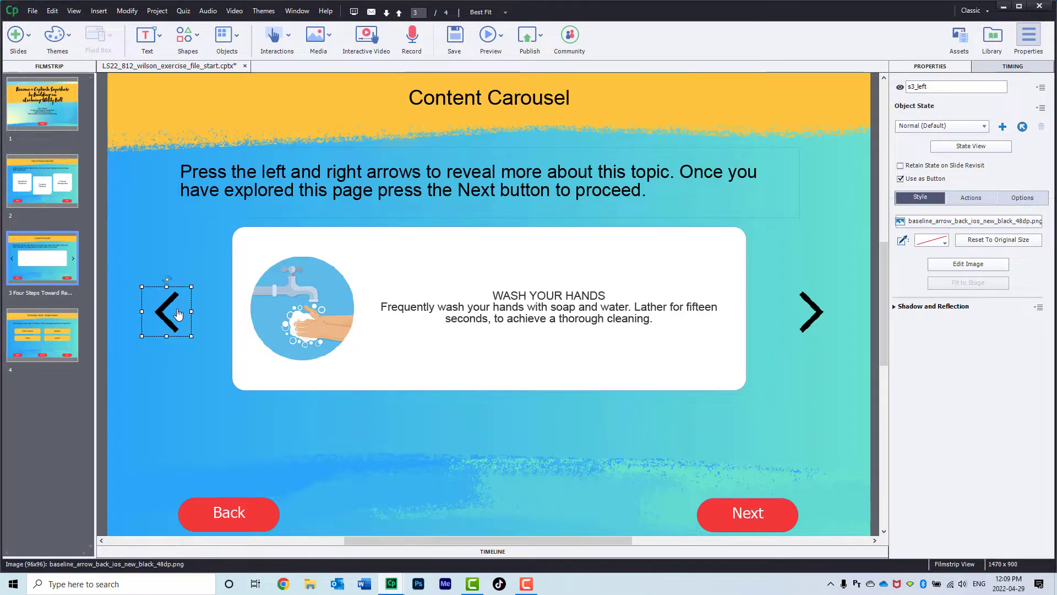
Step: Set the On Enter action of slide 3 to Execute Advanced Actions and open its script choices
click(40, 257)
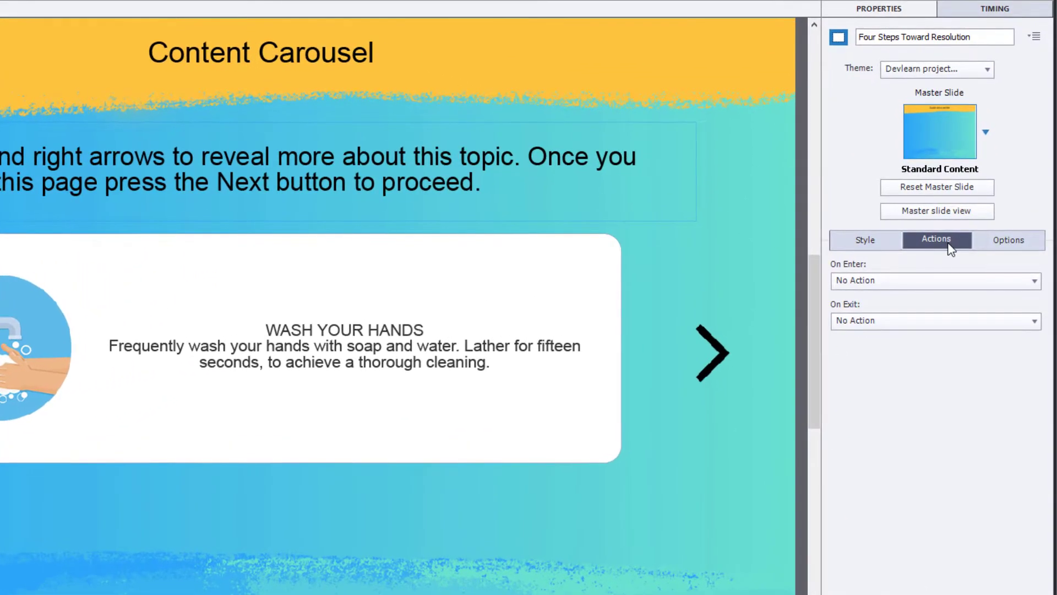
click(900, 282)
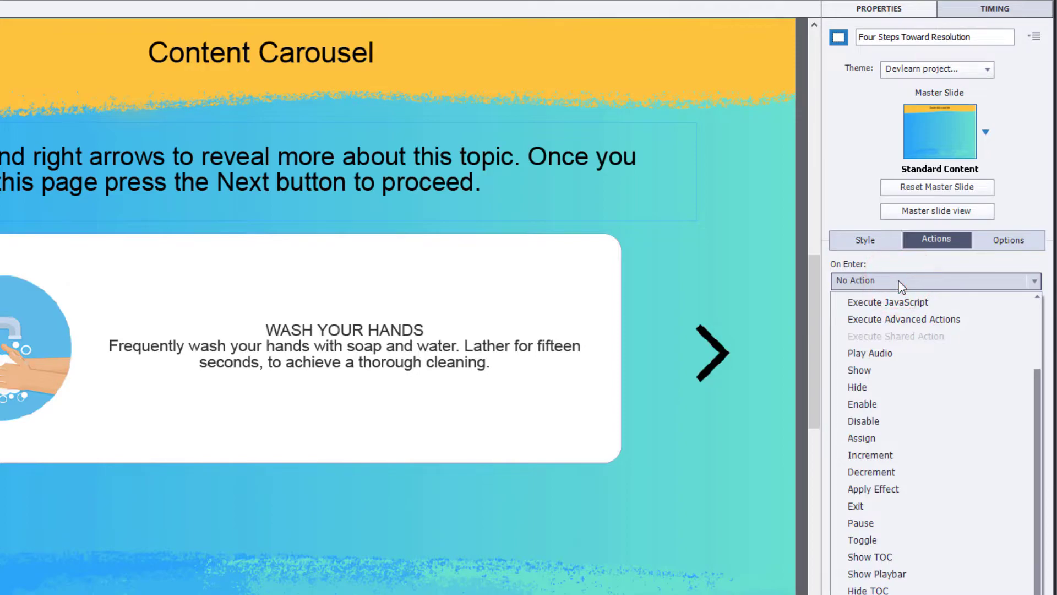
click(904, 317)
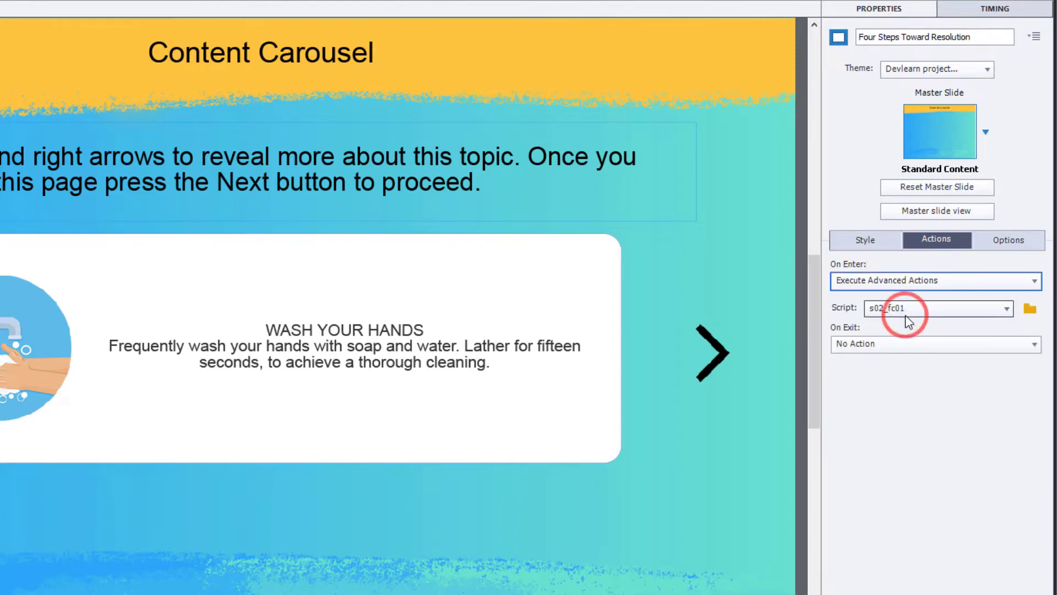
click(936, 307)
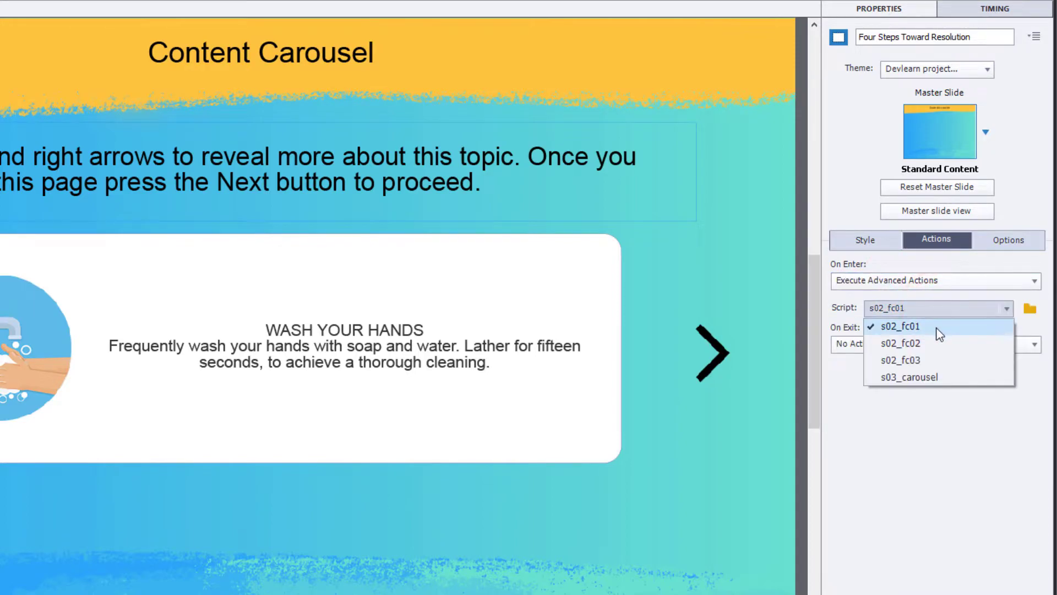
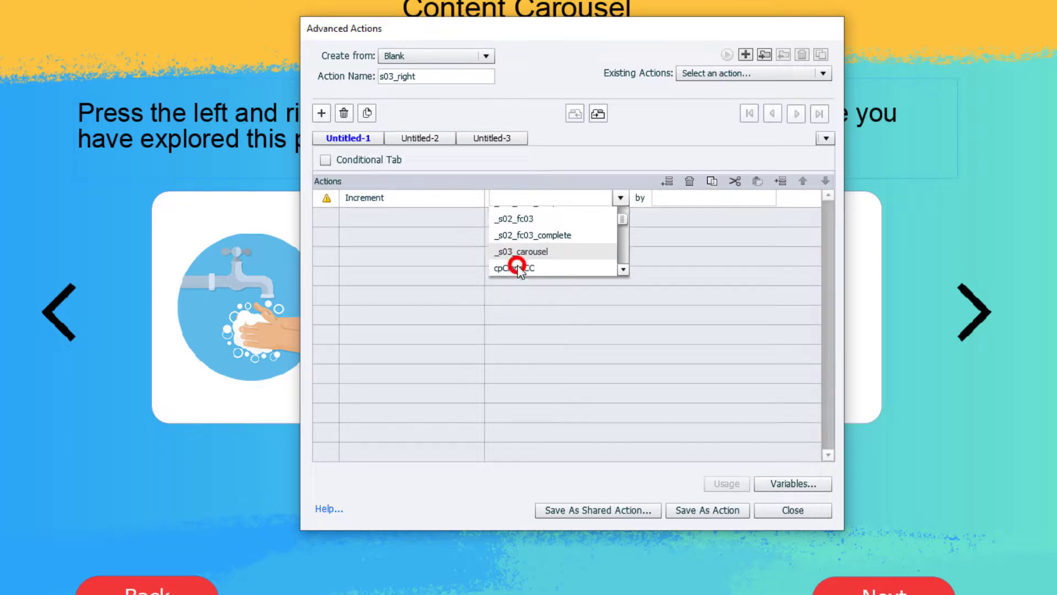
Step: Complete the Increment action in the first decision of s03_right so that it increases _s03_carousel by 1
click(609, 194)
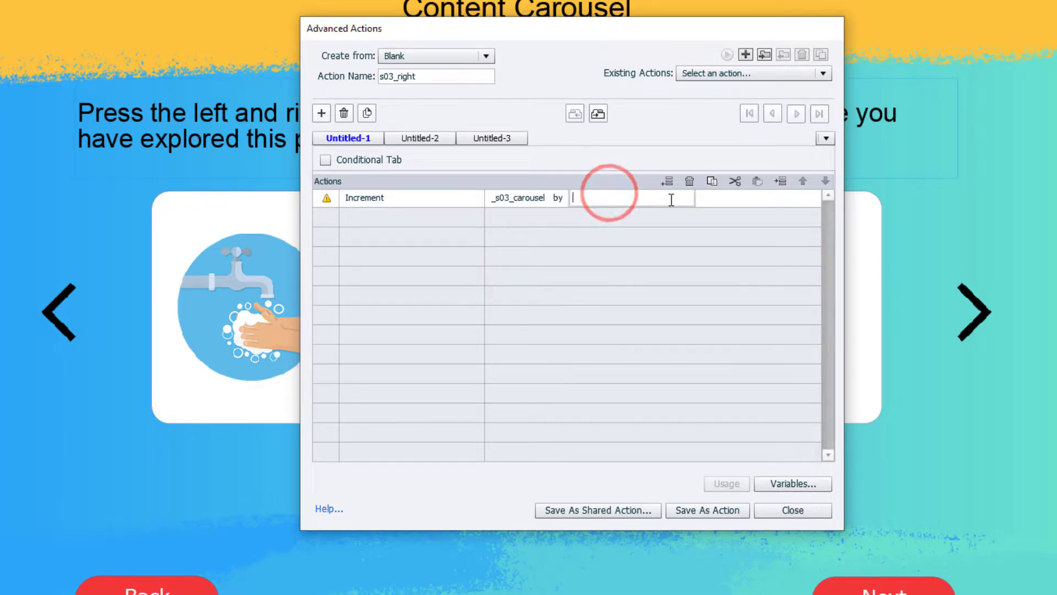
text(1)
key(Return)
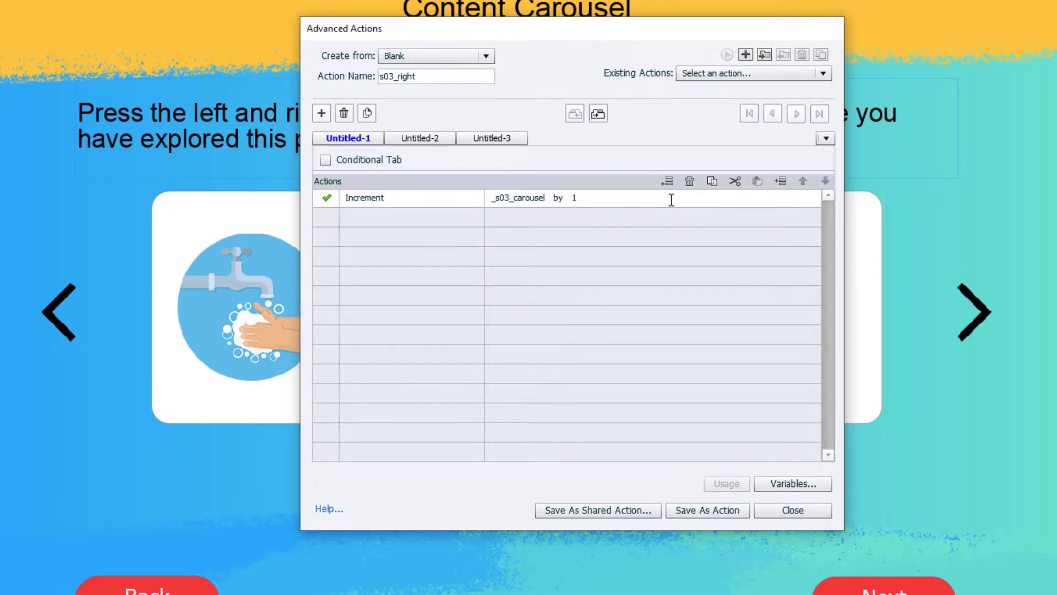
Step: Rename the first decision of s03_right as "press" and the second decision as "if = 1"
double_click(363, 138)
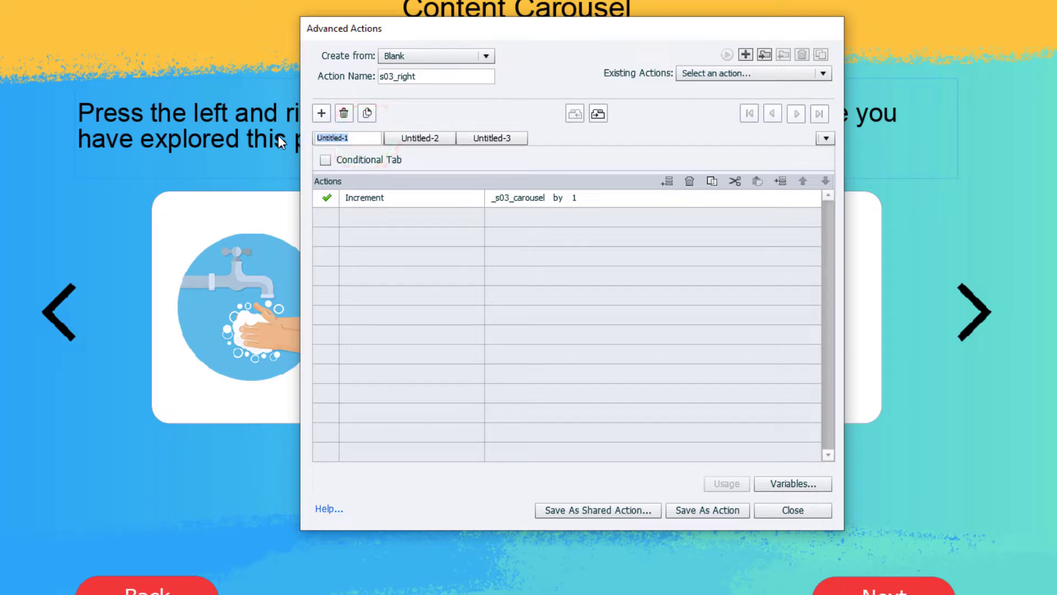
text(press)
key(Return)
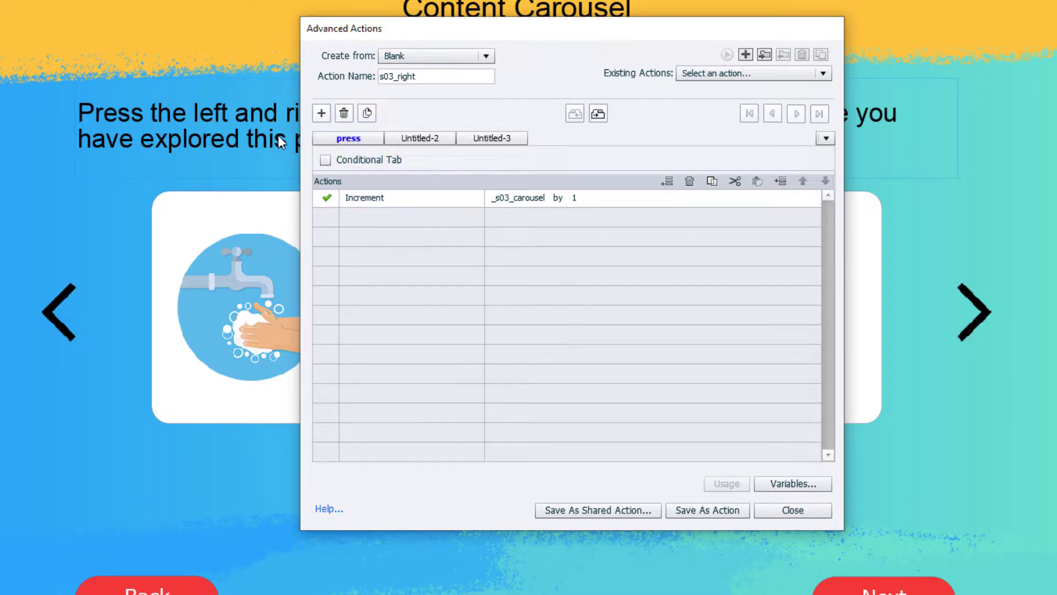
double_click(415, 140)
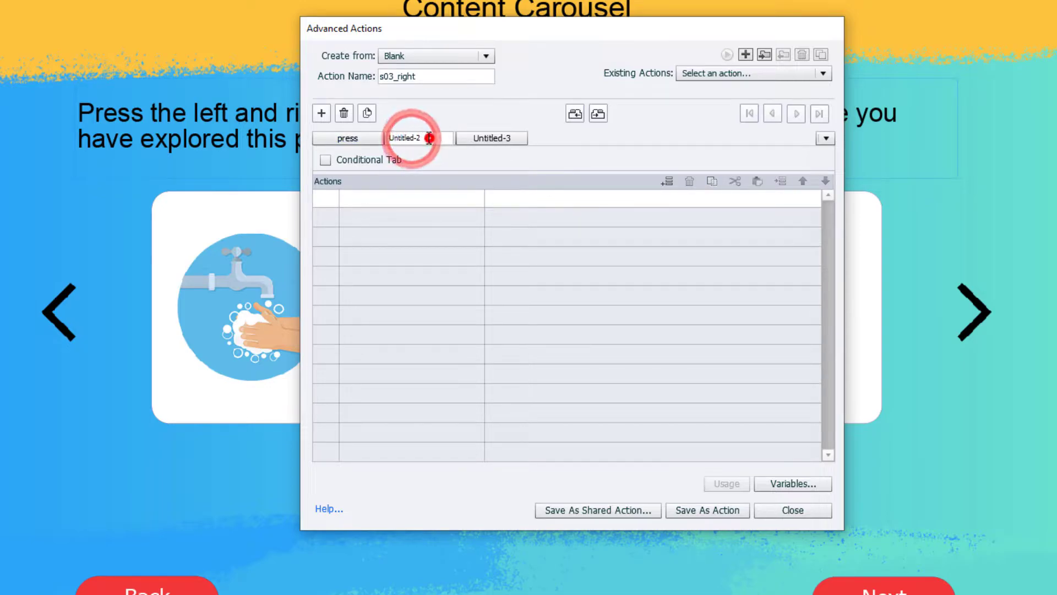
text(if)
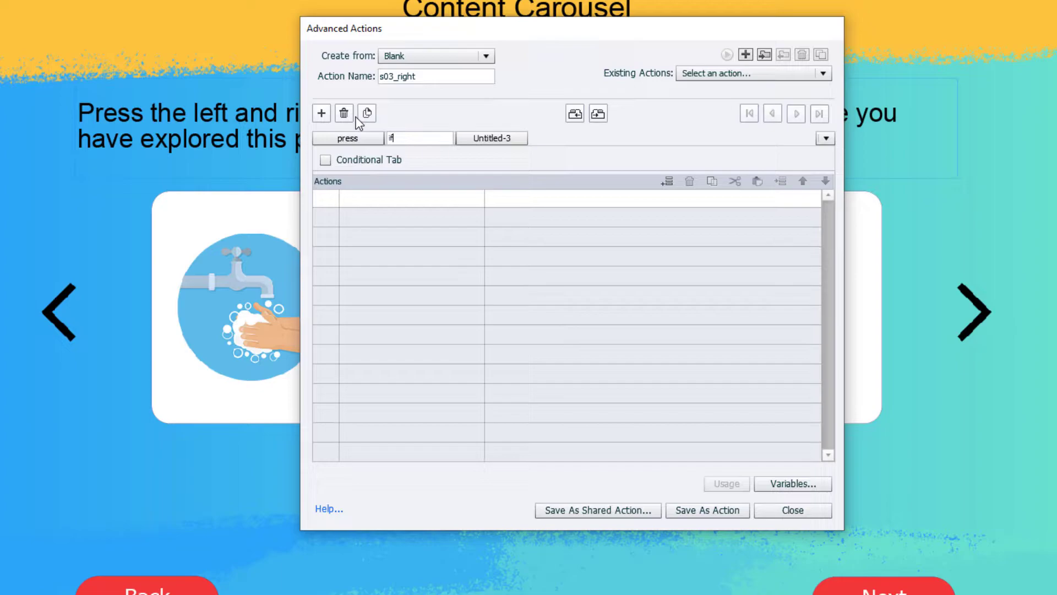
text( = 1)
key(Return)
click(426, 143)
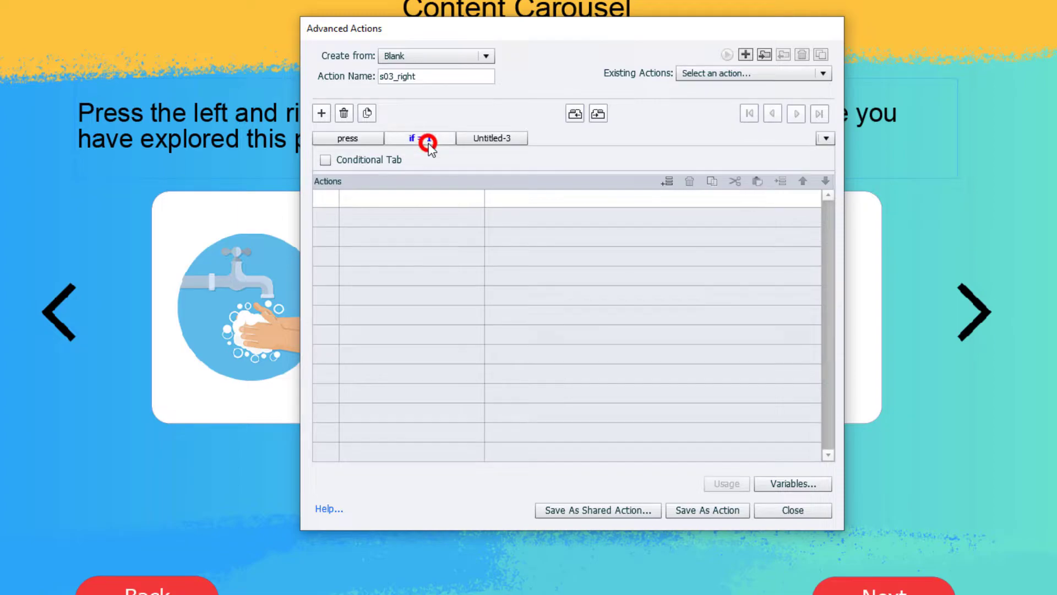
Step: Make the "if = 1" decision conditional and set its condition to _s03_carousel is equal to the literal 1
click(325, 160)
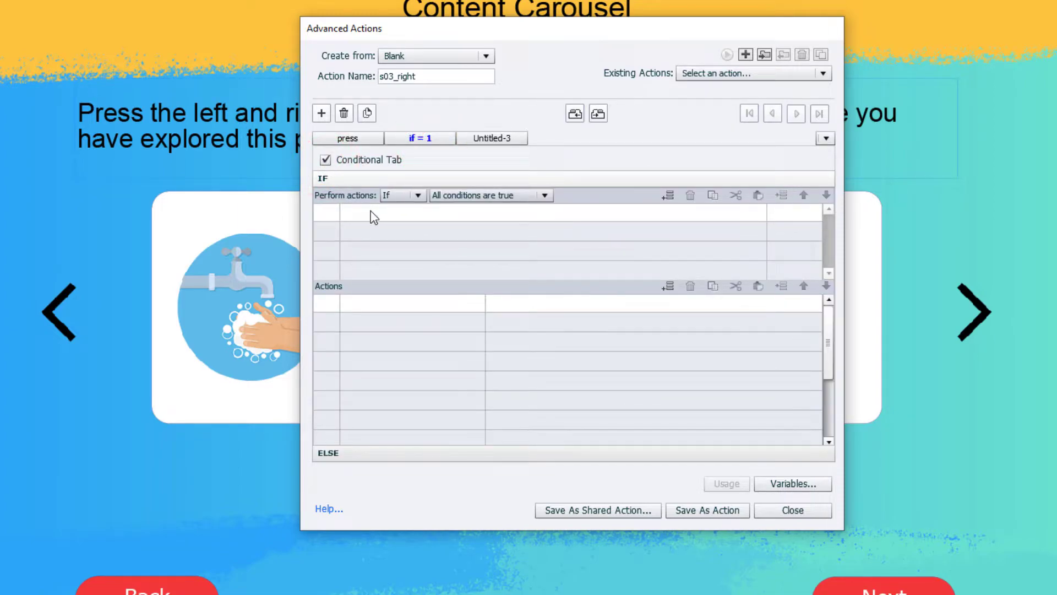
click(370, 212)
click(374, 215)
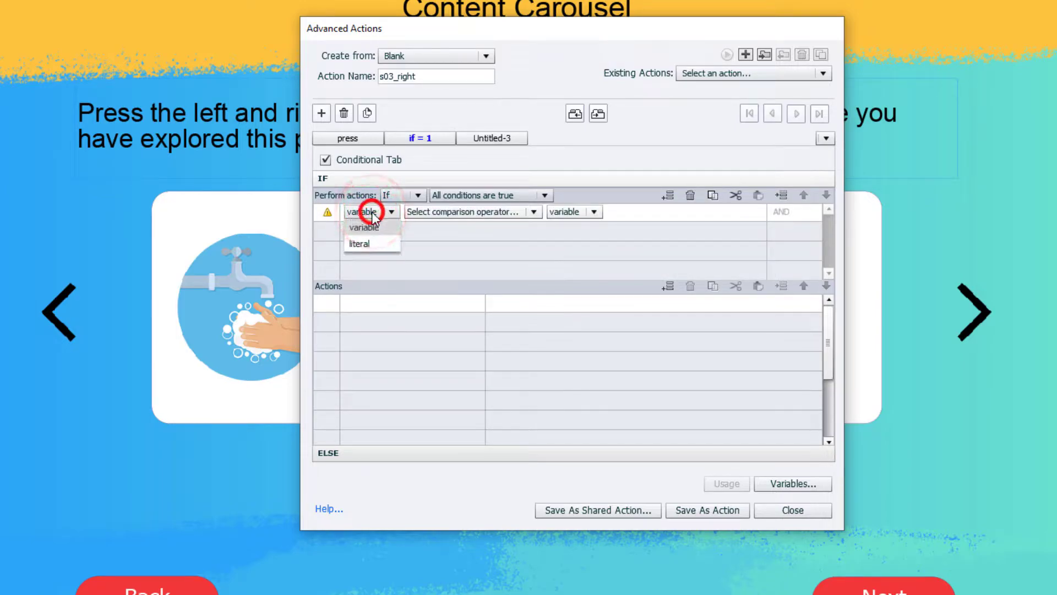
click(369, 228)
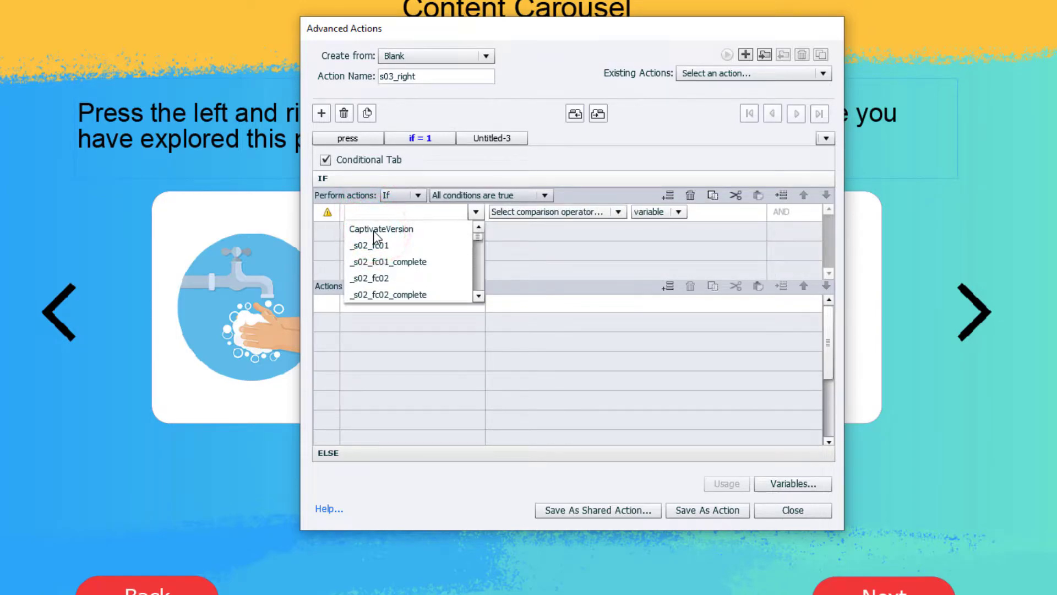
text(carou)
click(376, 229)
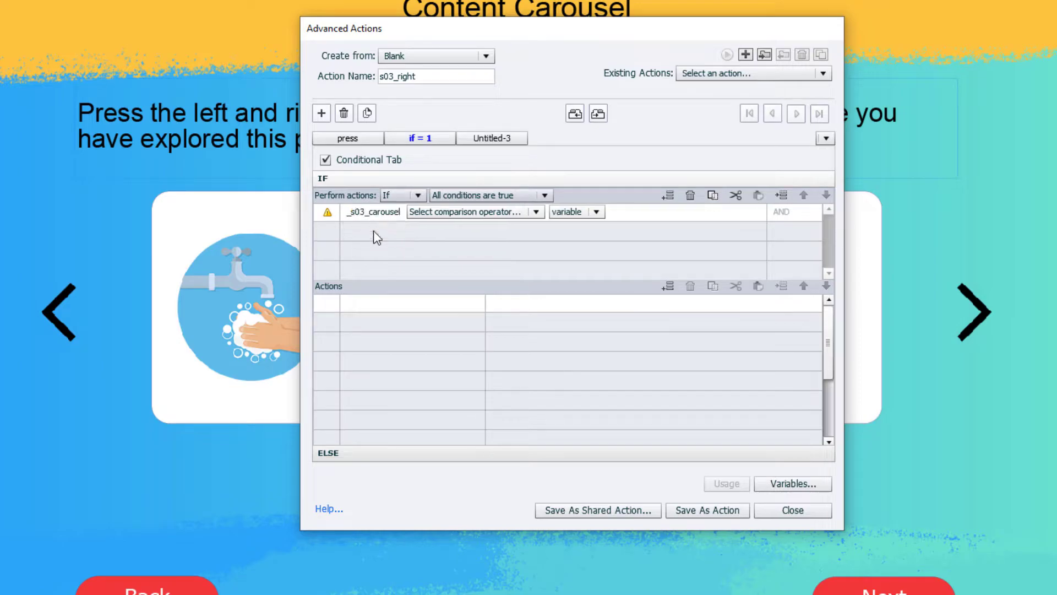
click(461, 212)
click(462, 228)
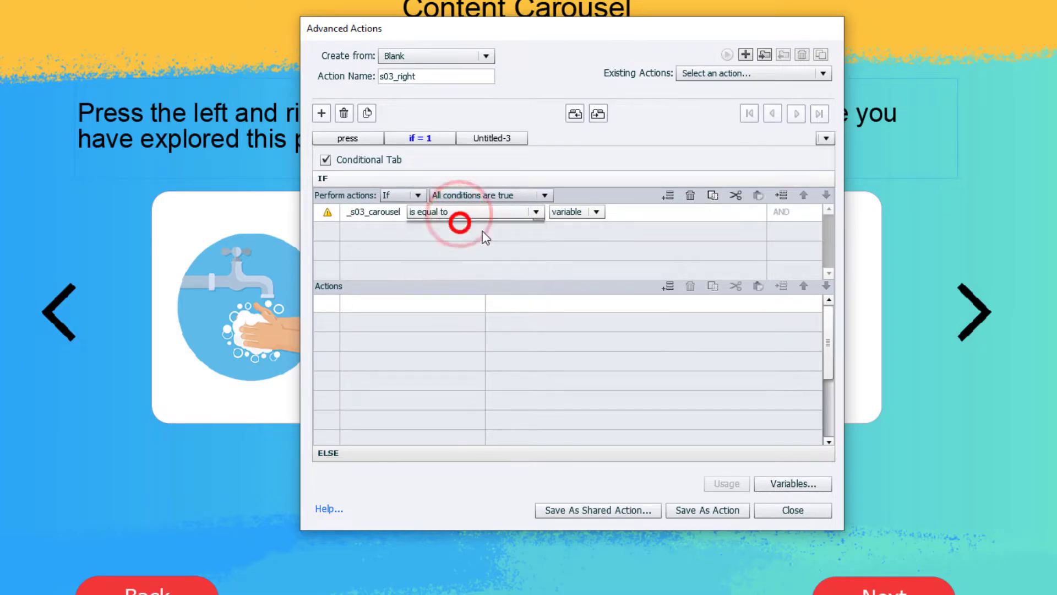
click(505, 212)
click(498, 243)
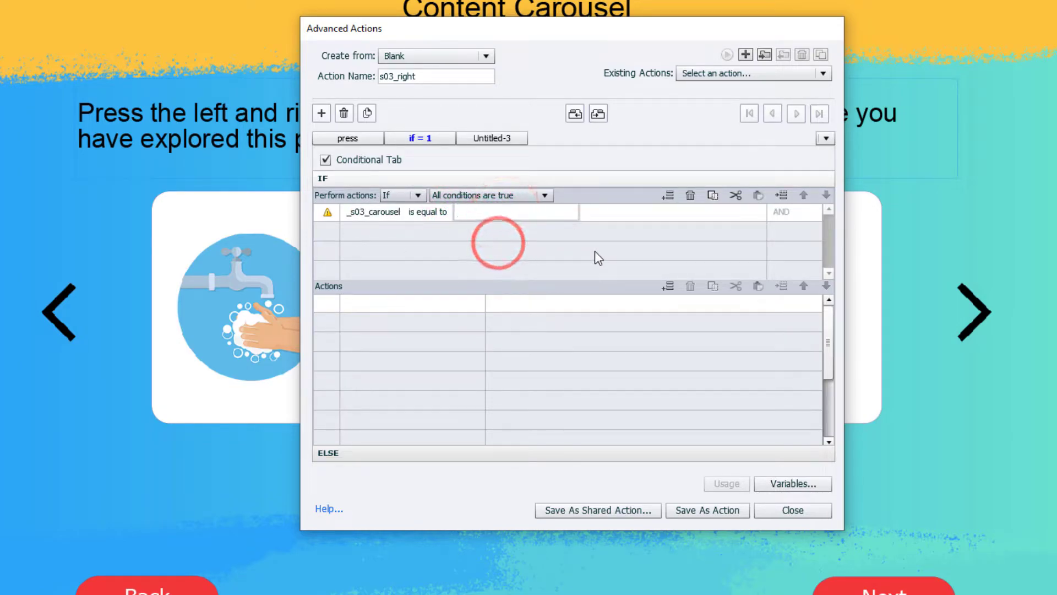
text(1)
key(Return)
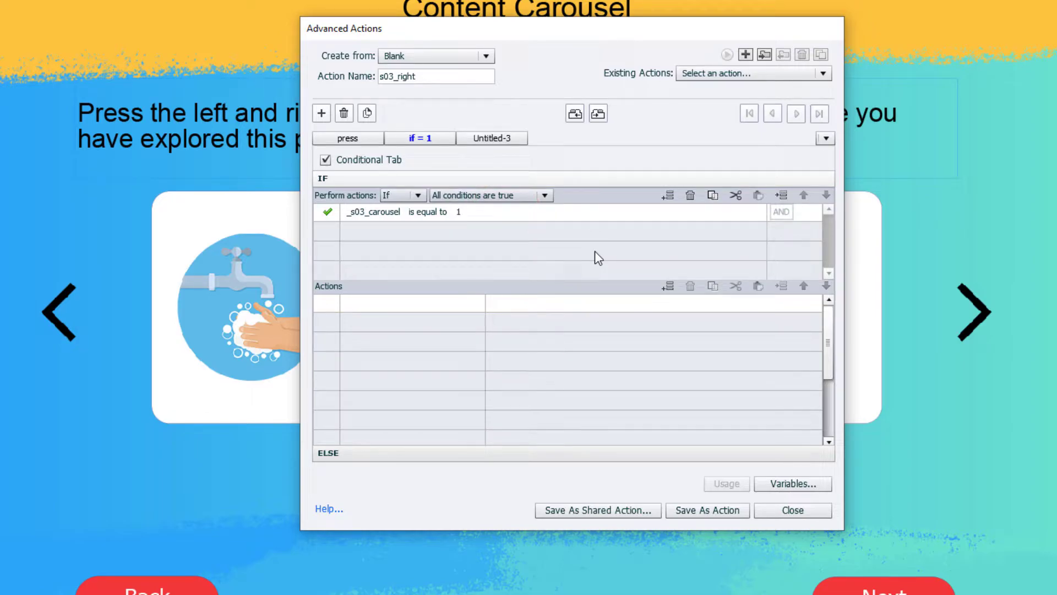
Step: Add a Change State of action to the "if = 1" decision that sets s3_left to disabled
double_click(378, 305)
click(378, 304)
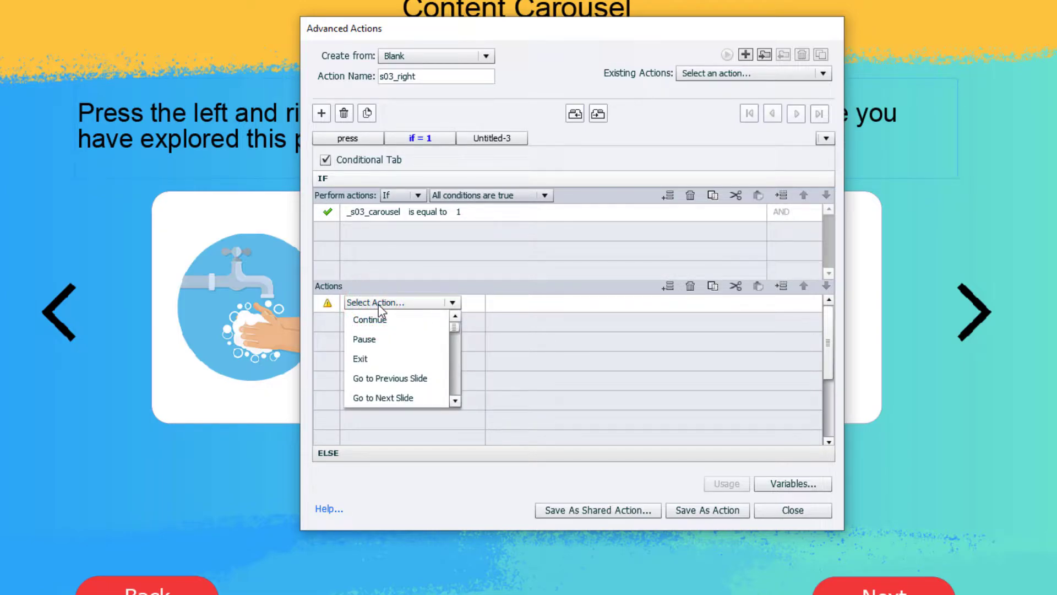
key(c)
key(c)
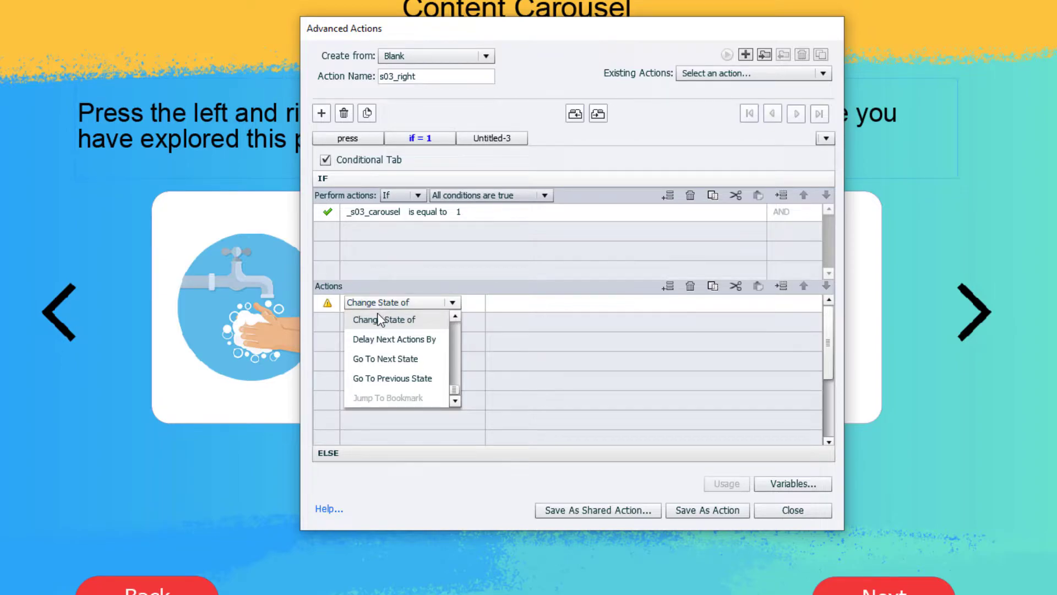
click(378, 312)
text(left)
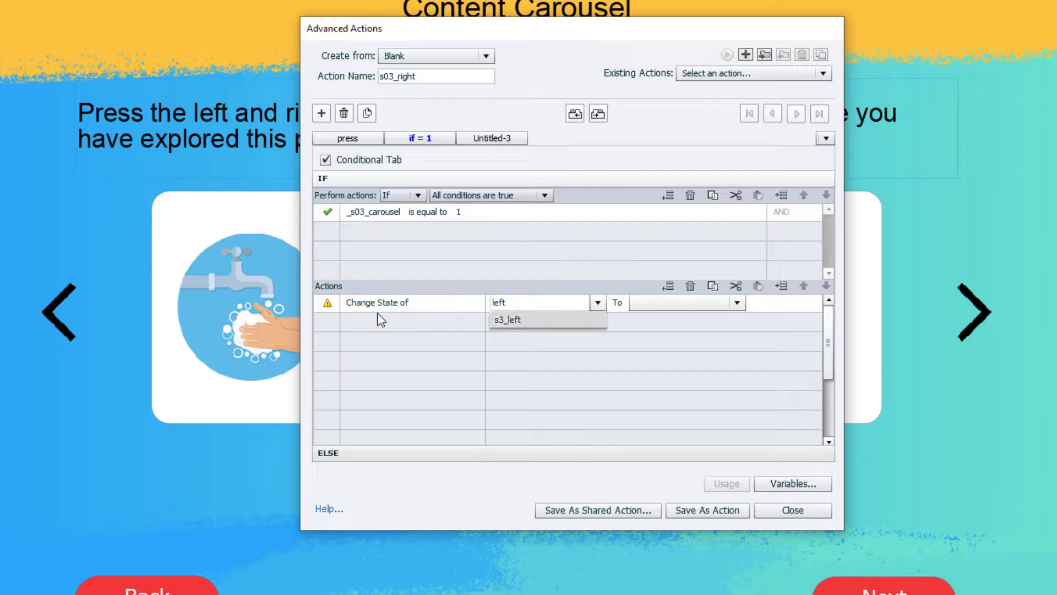
key(Return)
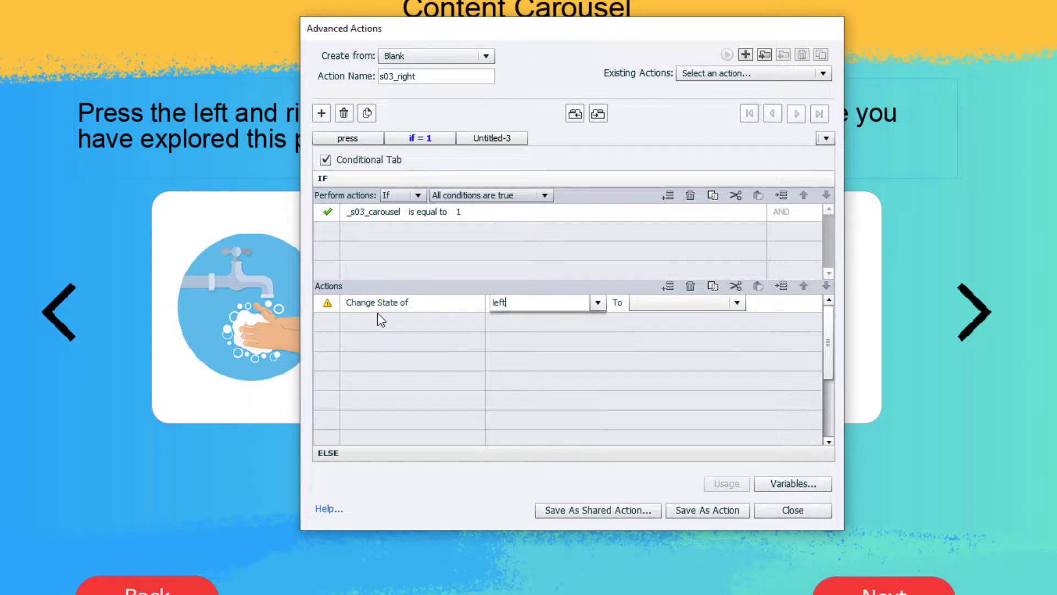
click(576, 337)
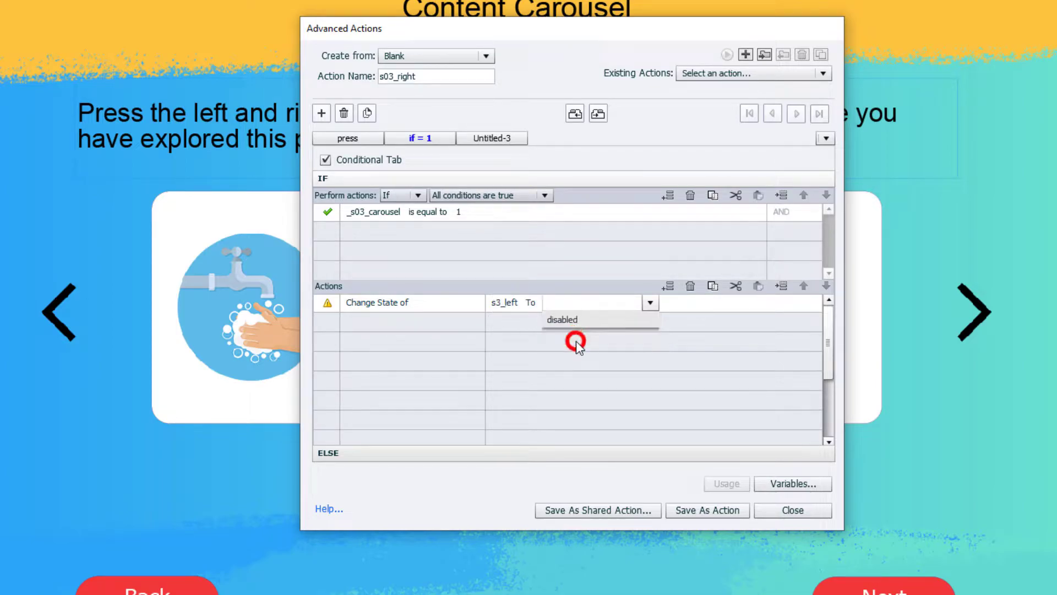
Step: Add a Disable action for s3_left to the "if = 1" decision
click(369, 321)
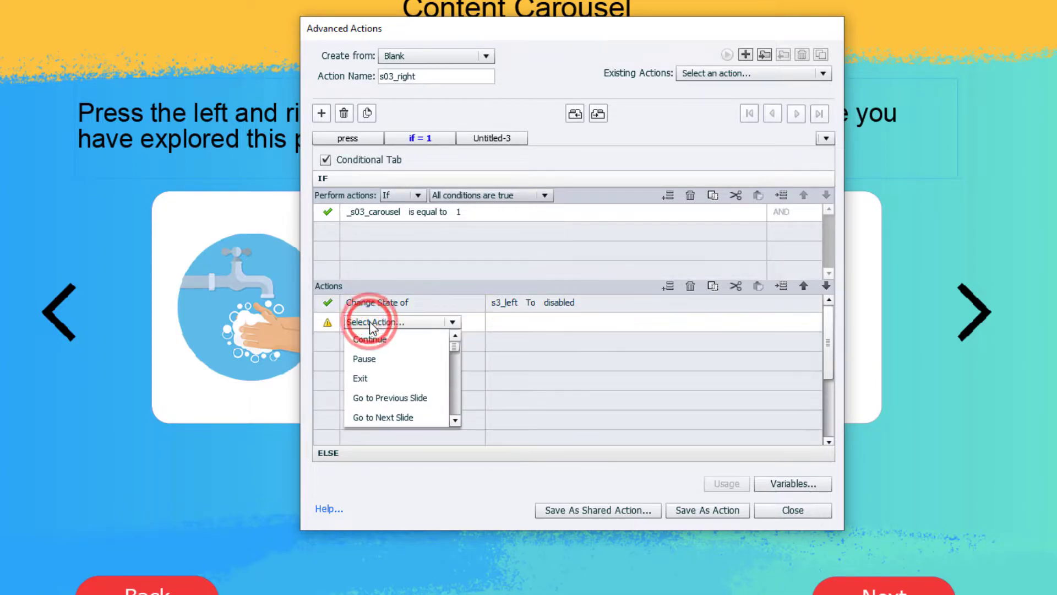
key(d)
click(373, 338)
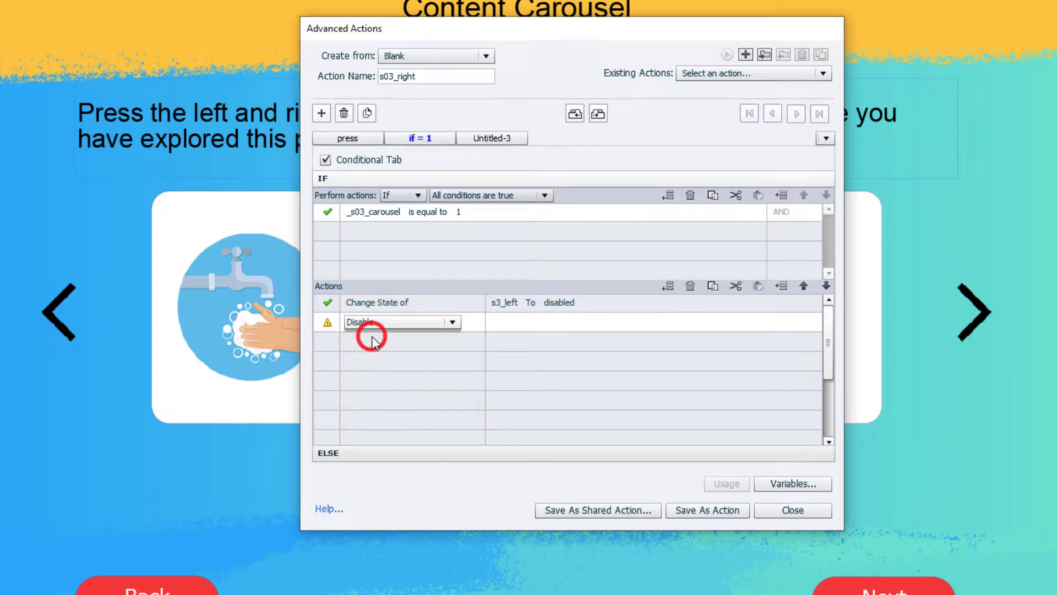
text(left)
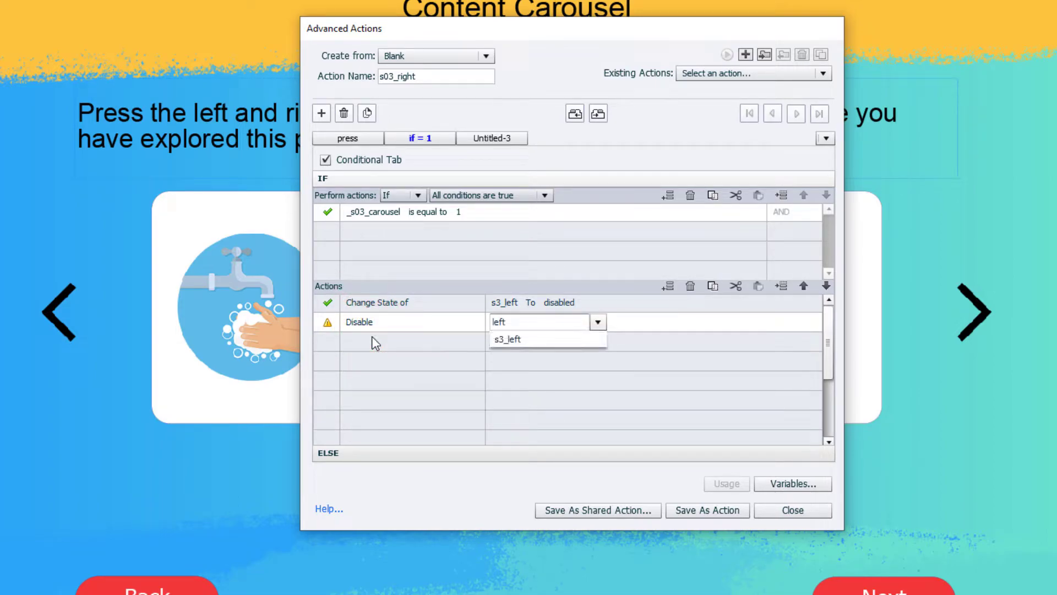
key(Down)
key(Return)
Step: Add a Change State of action to the "if = 1" decision that sets s3_carousel to Normal
click(371, 342)
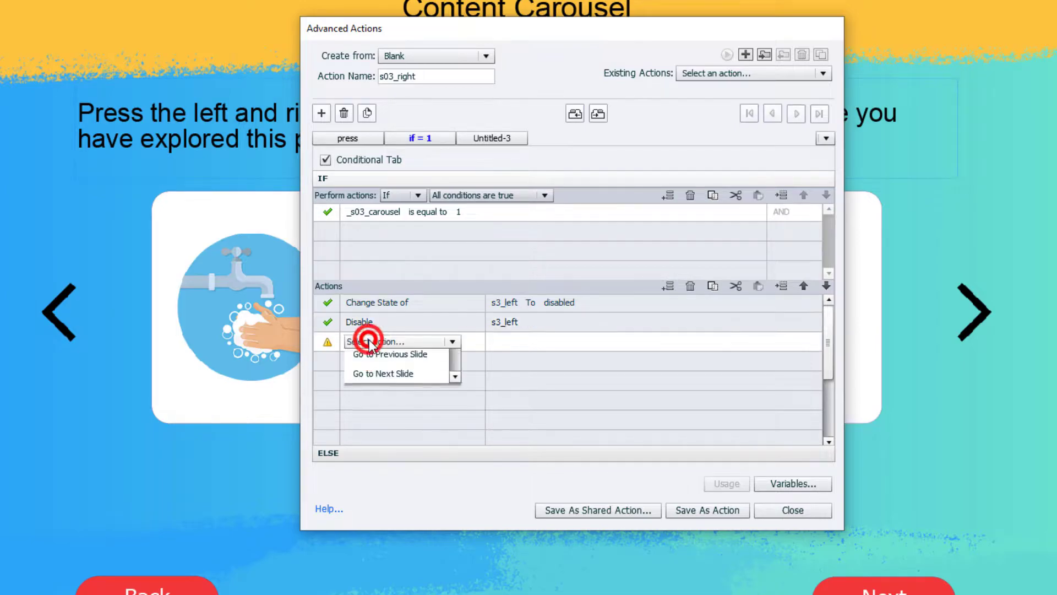
key(c)
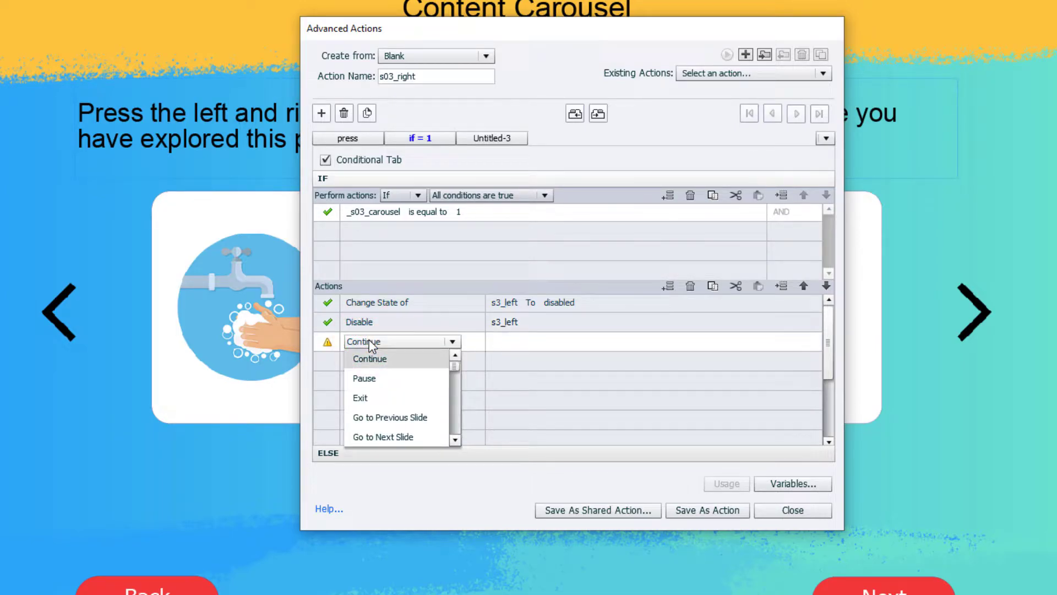
key(c)
key(Return)
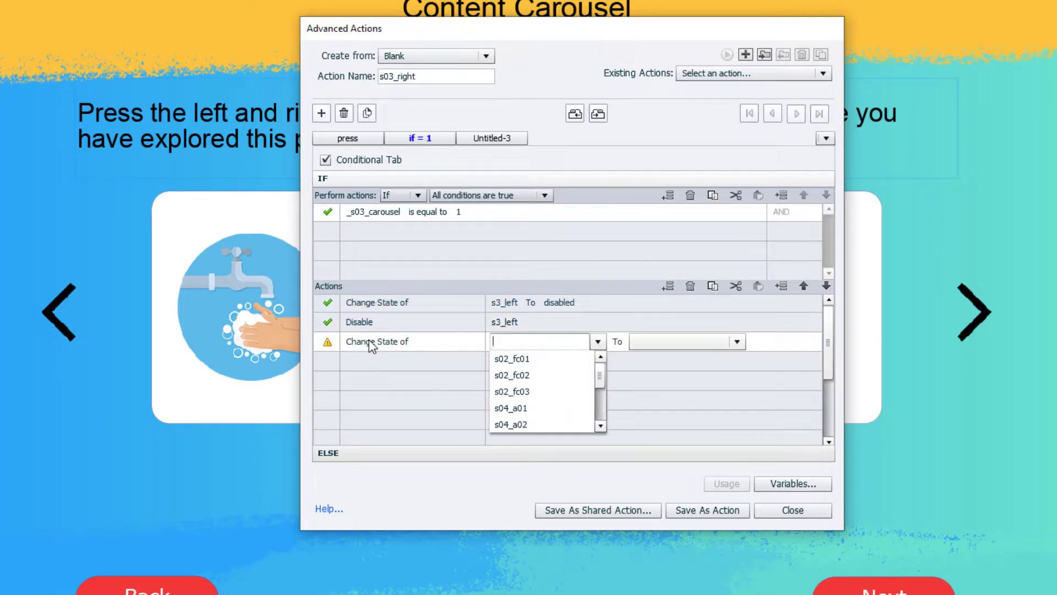
key(Down)
key(Down)
key(Down)
key(Down)
key(Down)
key(Down)
key(Down)
key(Down)
key(Down)
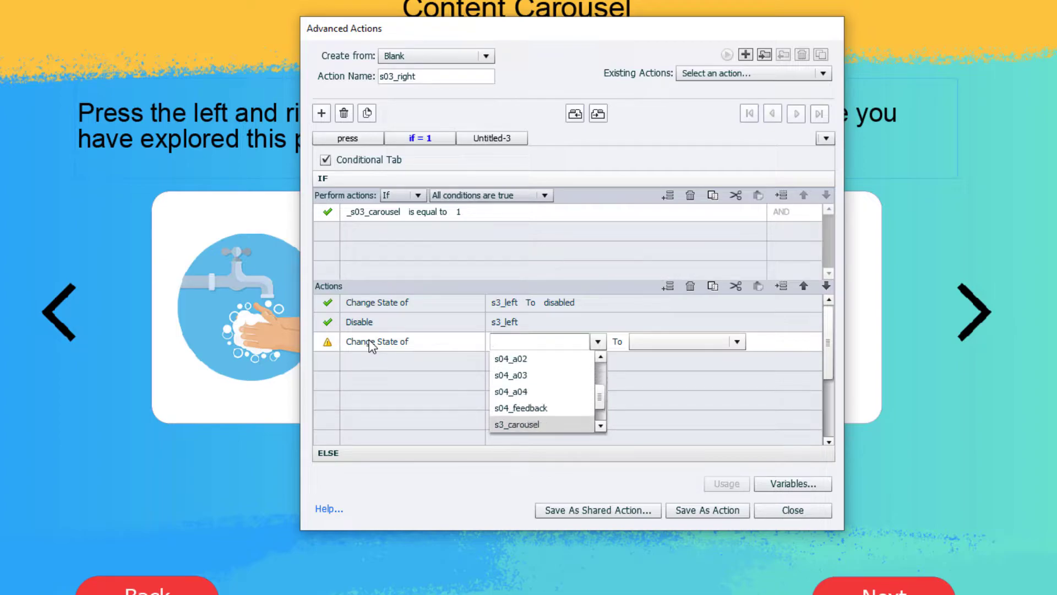
key(Return)
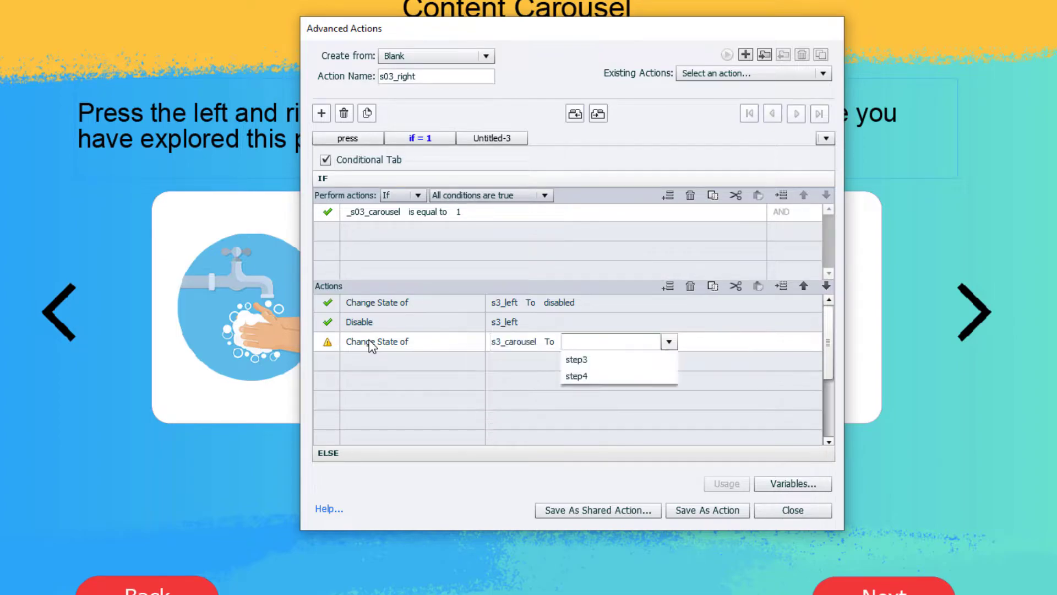
key(Down)
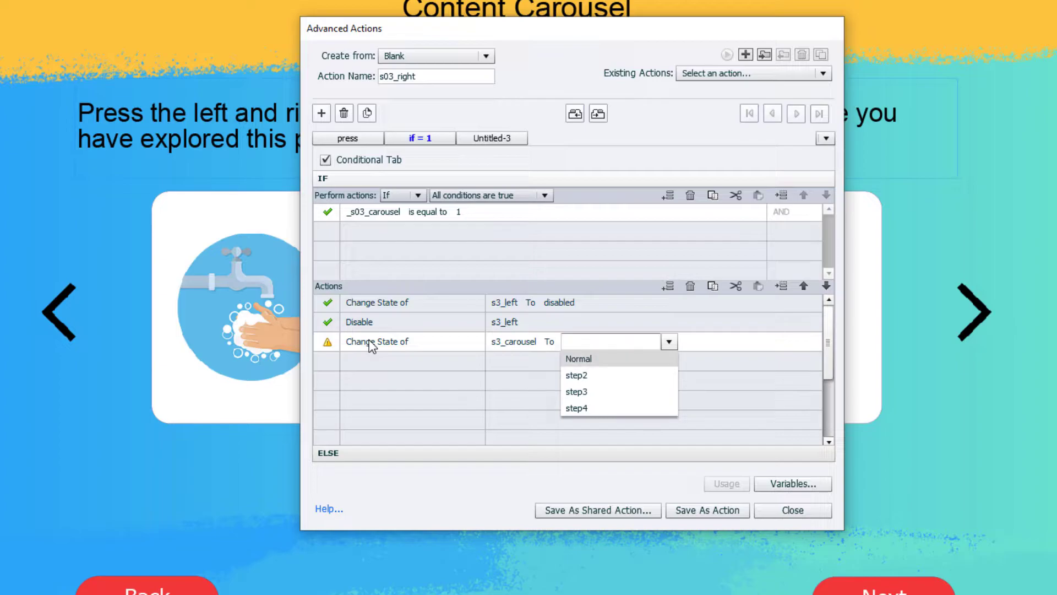
key(Return)
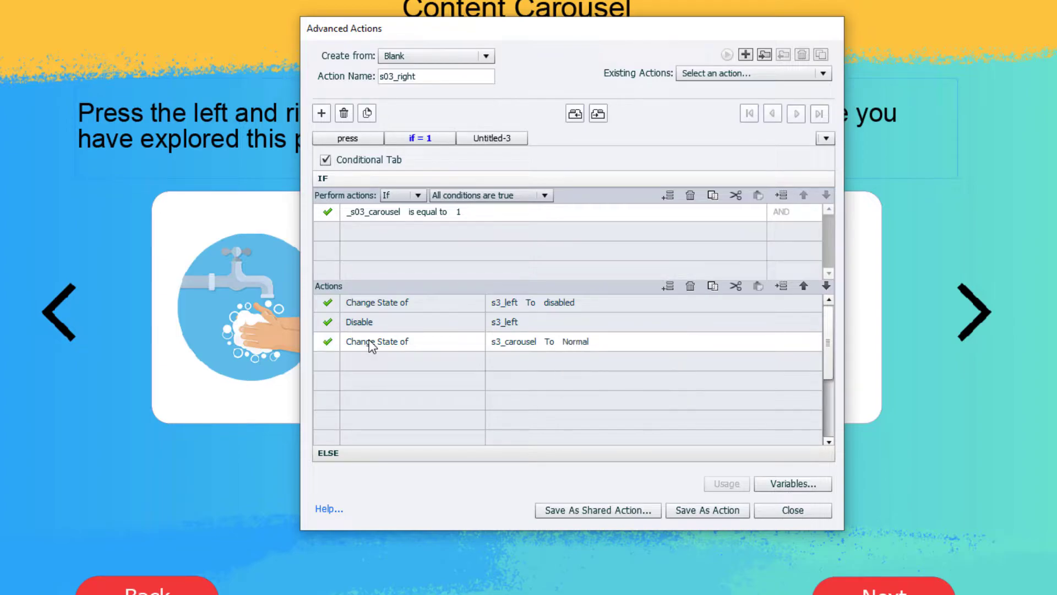
Step: Add a Change State of action to the "if = 1" decision that sets s3_right to Normal
click(364, 362)
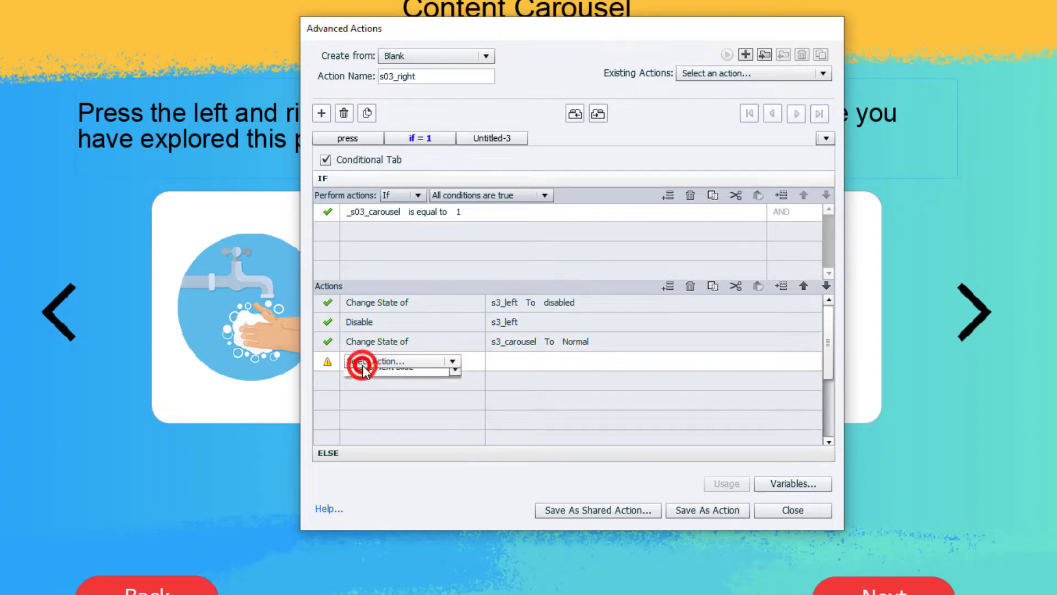
click(362, 364)
key(c)
key(c)
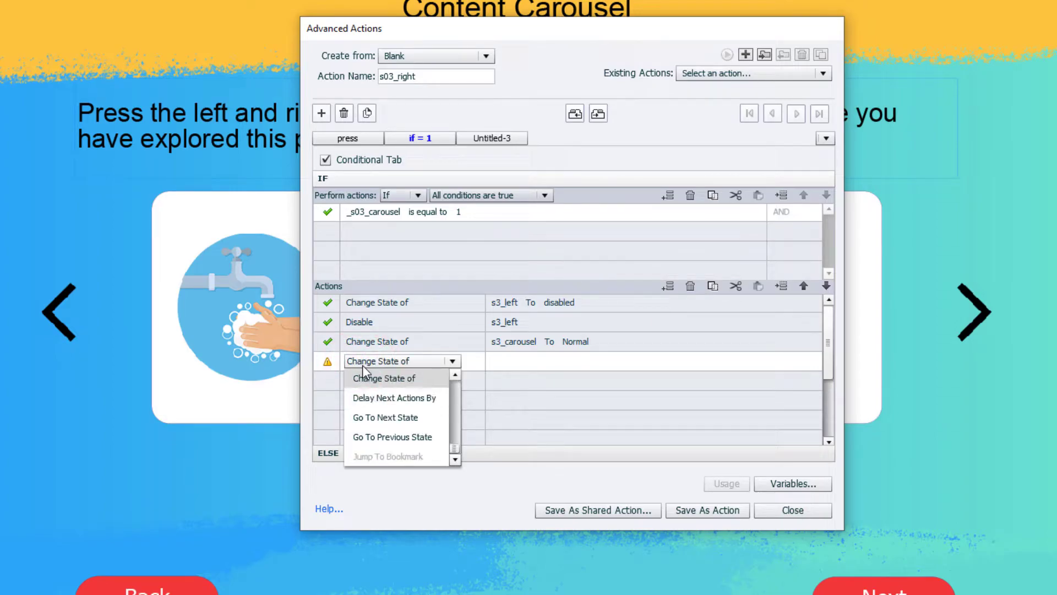
click(365, 378)
text(right)
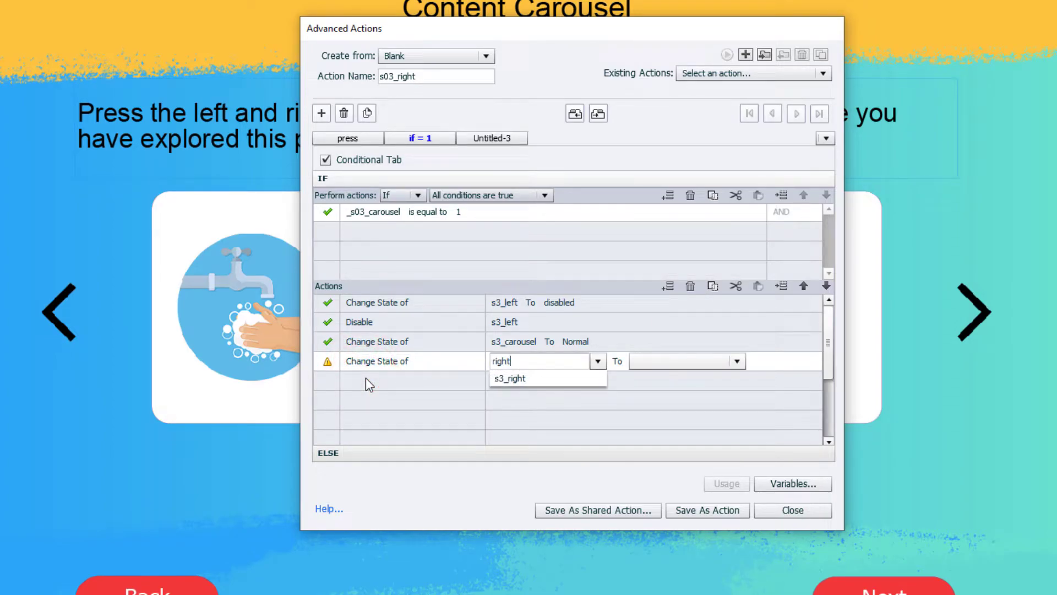
key(Down)
key(Return)
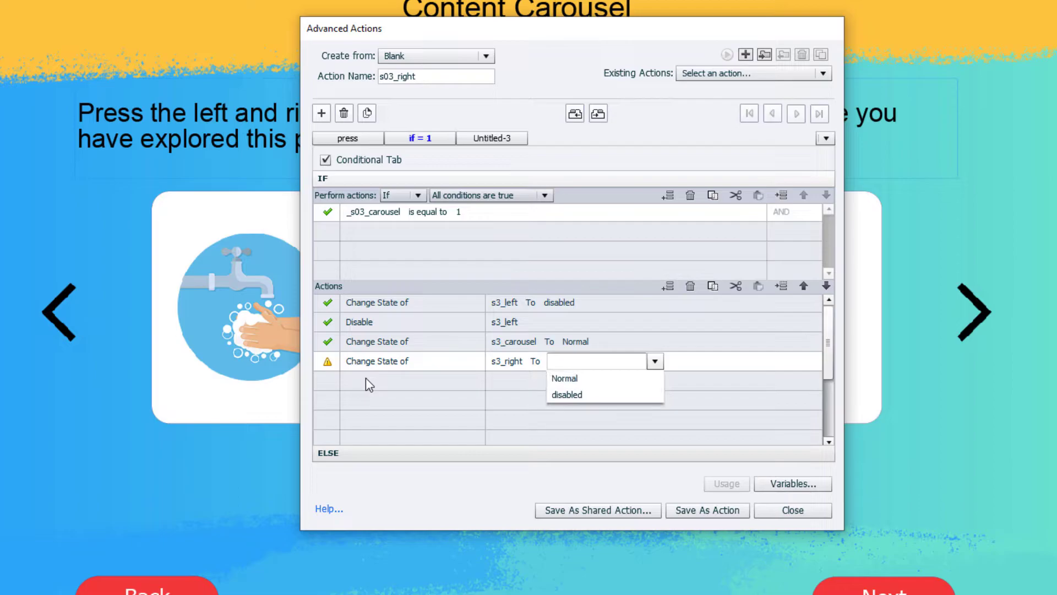
key(Down)
key(Return)
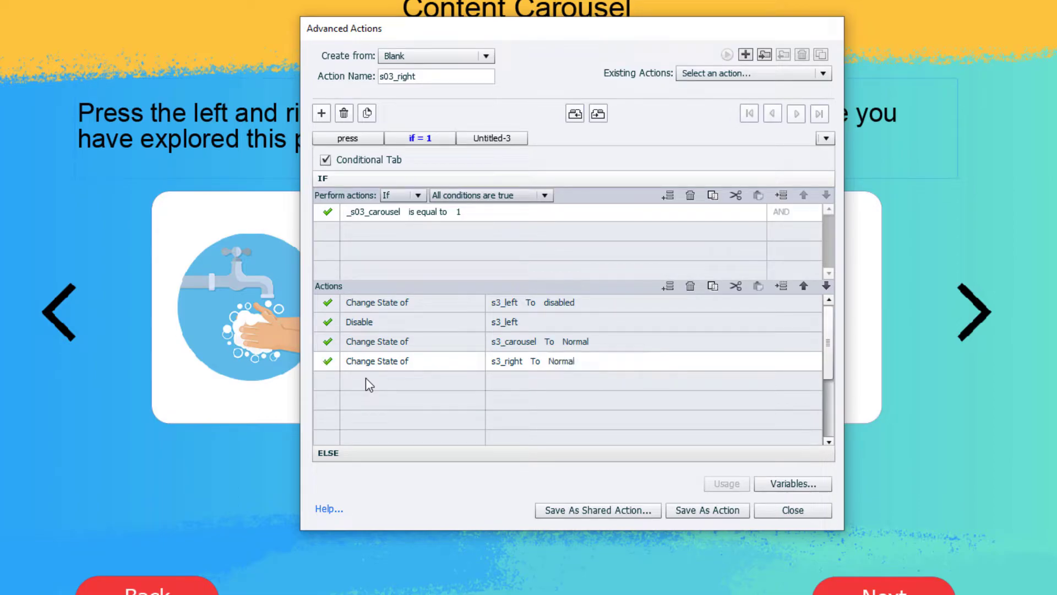
Step: Add an Enable action for s3_right to the "if = 1" decision
click(366, 379)
key(e)
key(e)
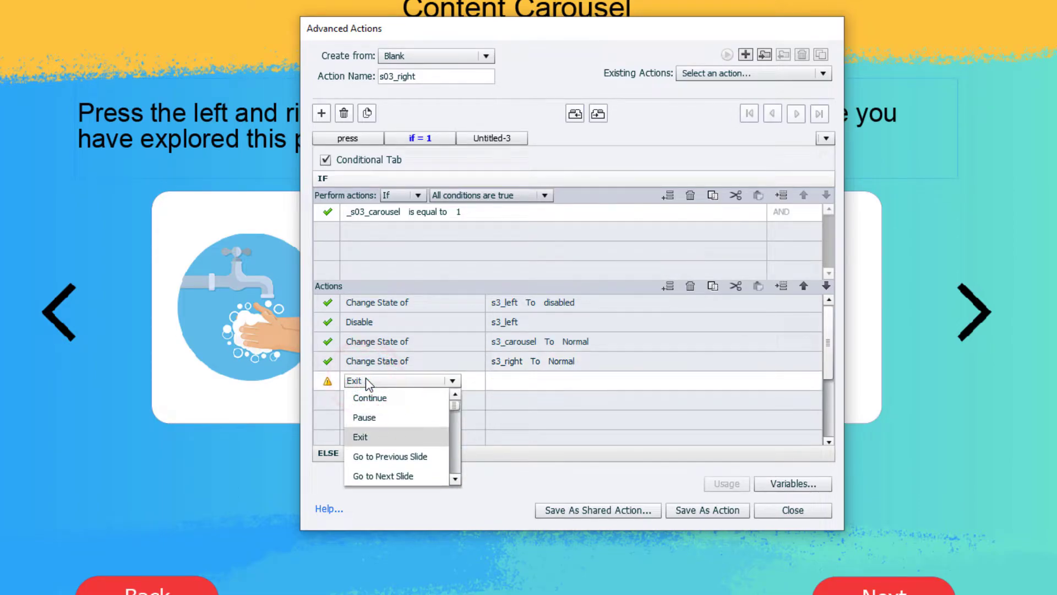
key(Return)
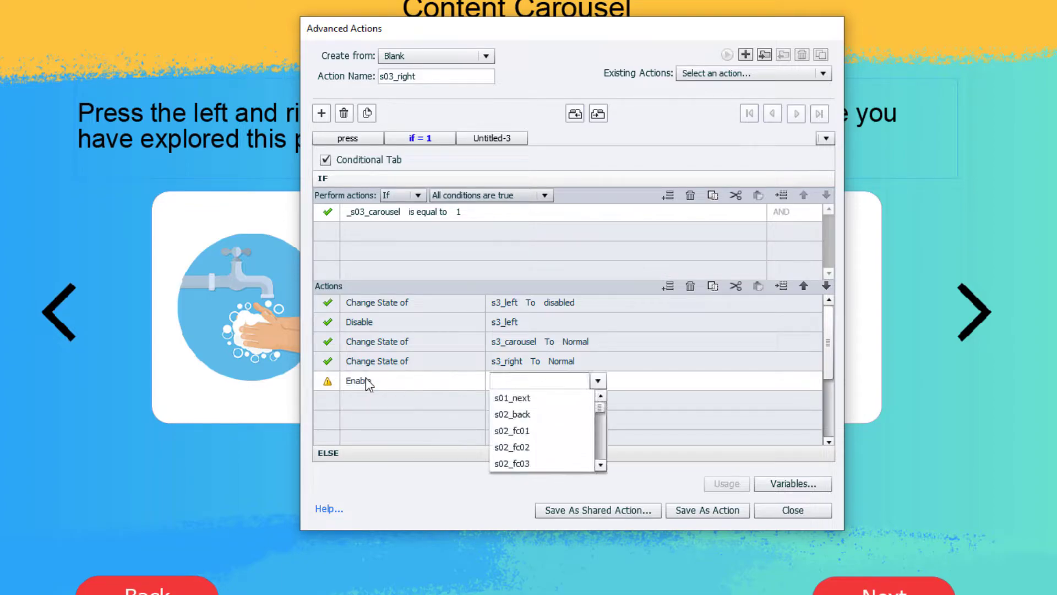
text(right)
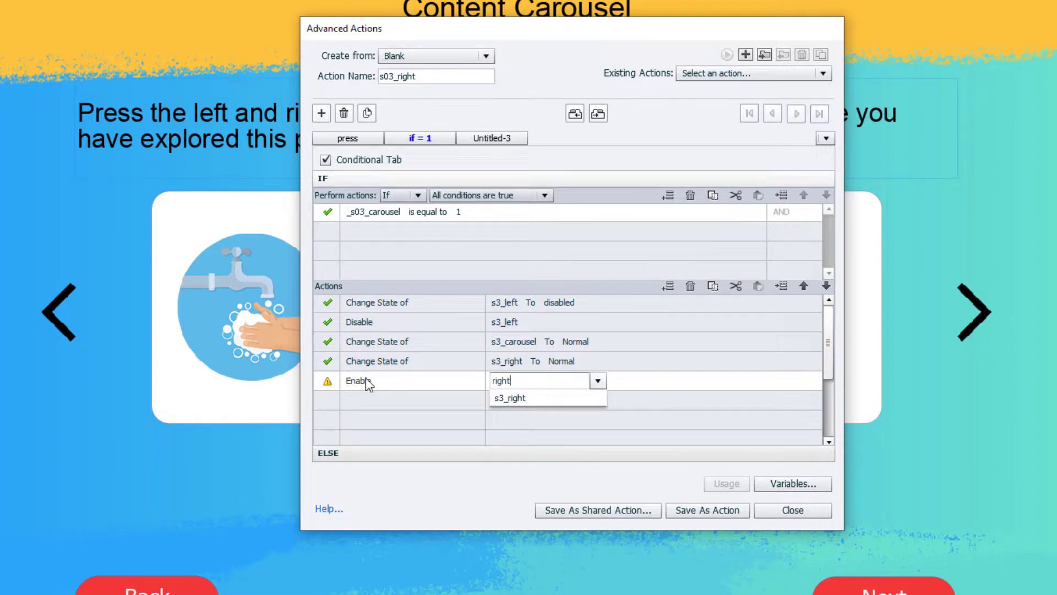
key(Return)
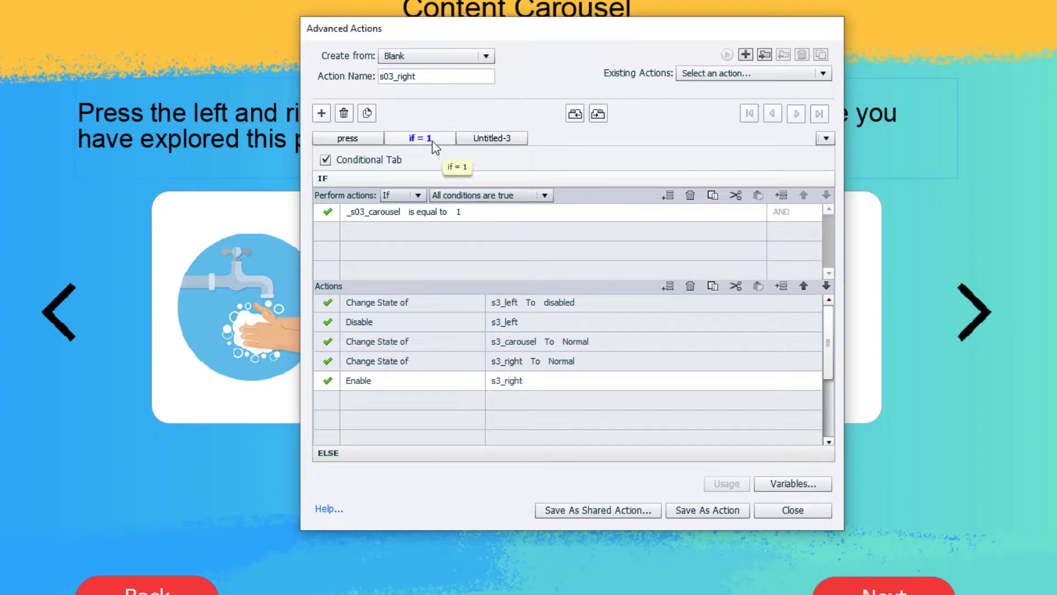
Step: Duplicate the "if = 1" decision and rename the copy as "if = 2"
click(367, 113)
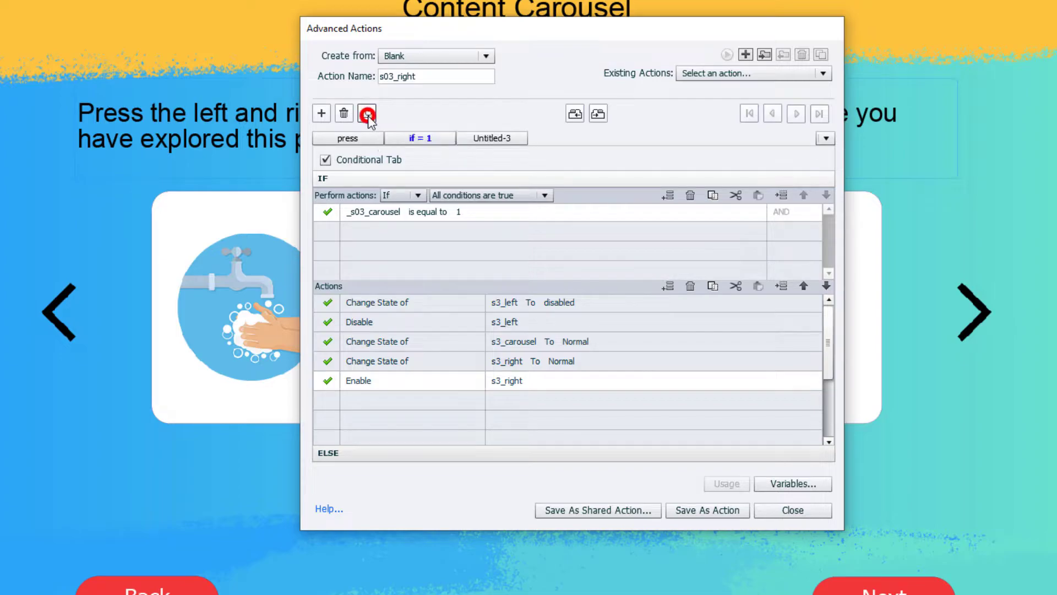
click(500, 138)
double_click(502, 138)
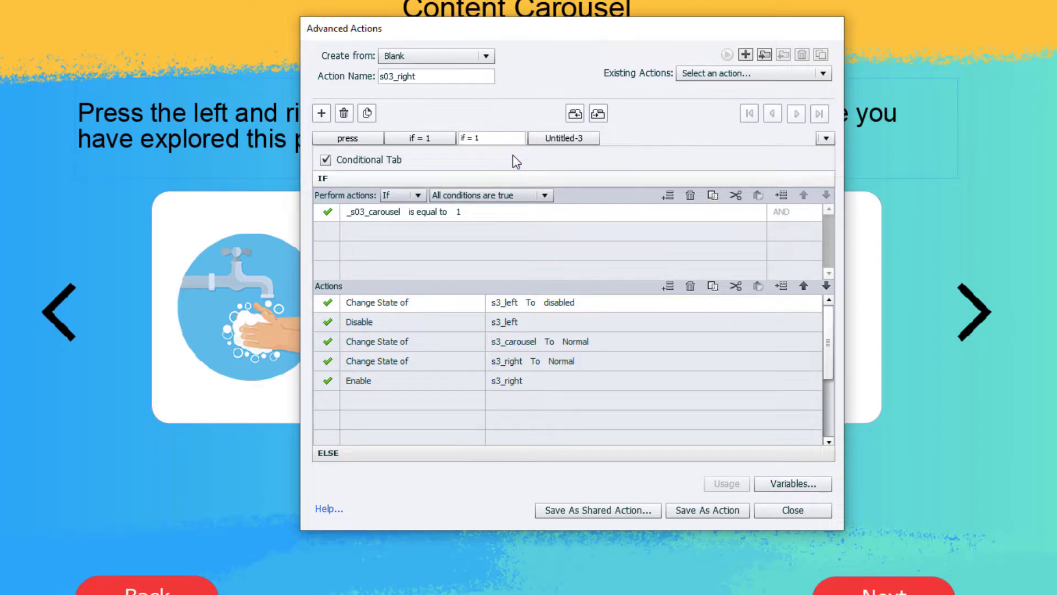
key(BackSpace)
text(2)
Step: In the "if = 2" decision, make the condition compare _s03_carousel to literal 2 and set the s3_left state to Normal
click(459, 215)
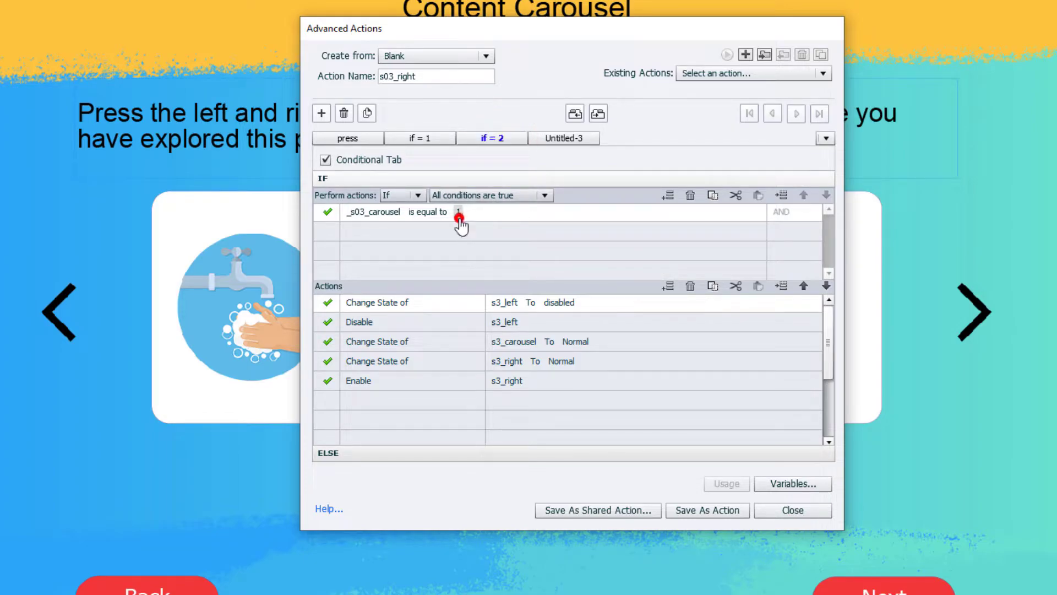
click(500, 212)
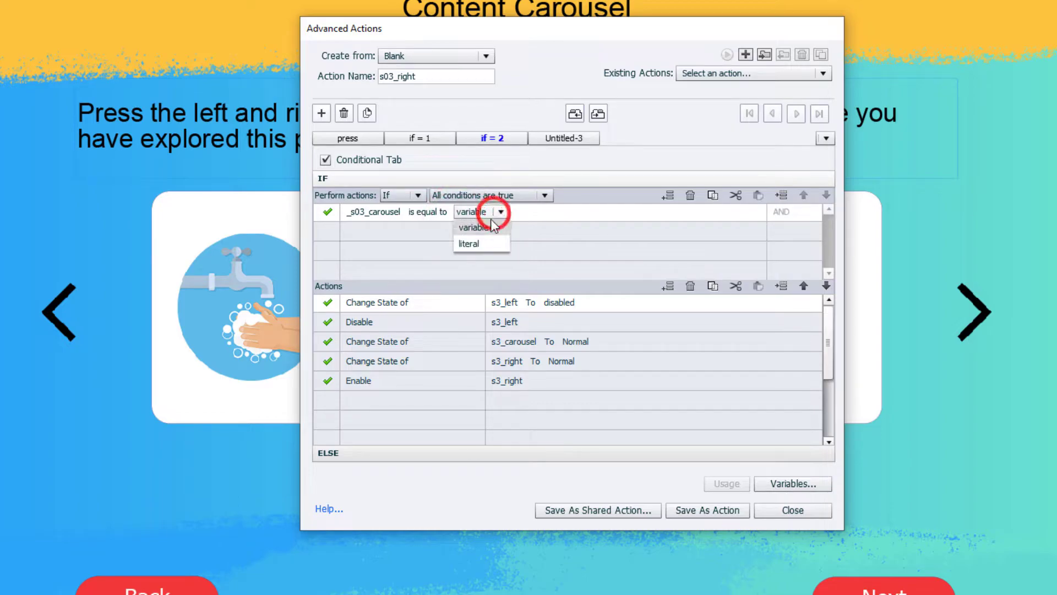
click(481, 241)
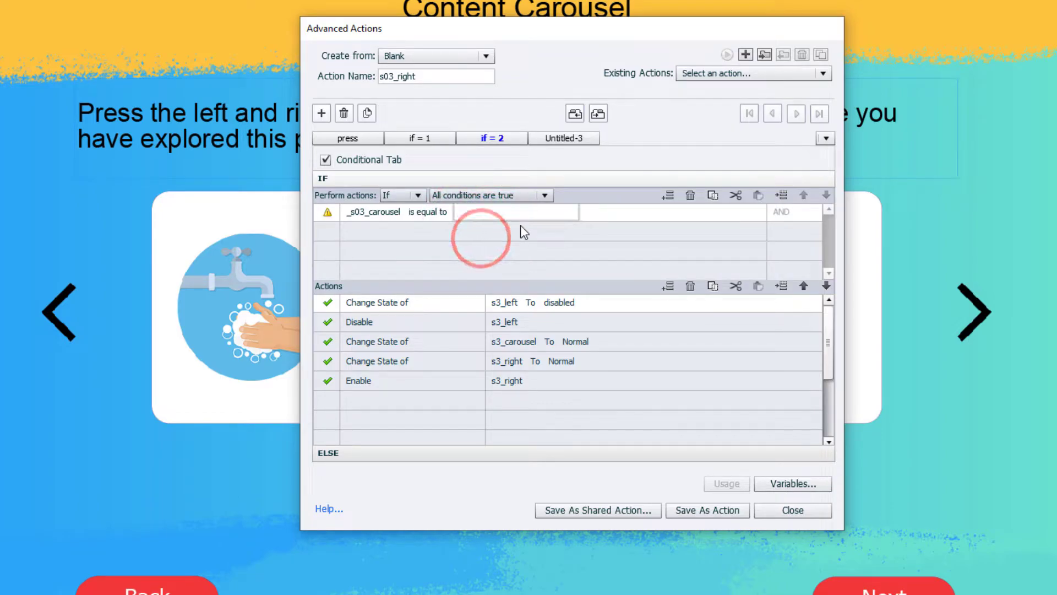
text(2)
key(Return)
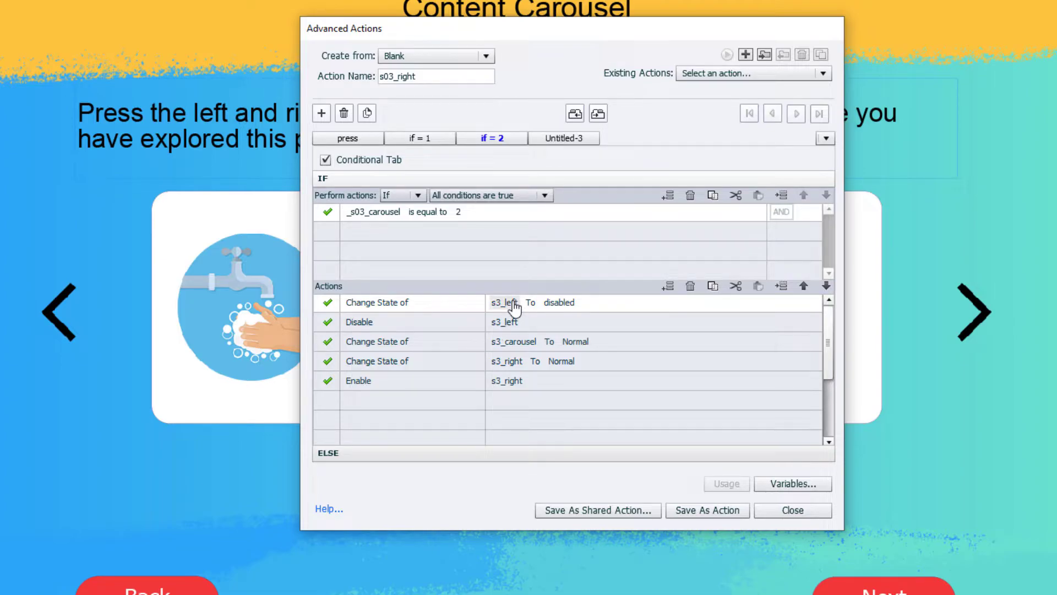
click(562, 302)
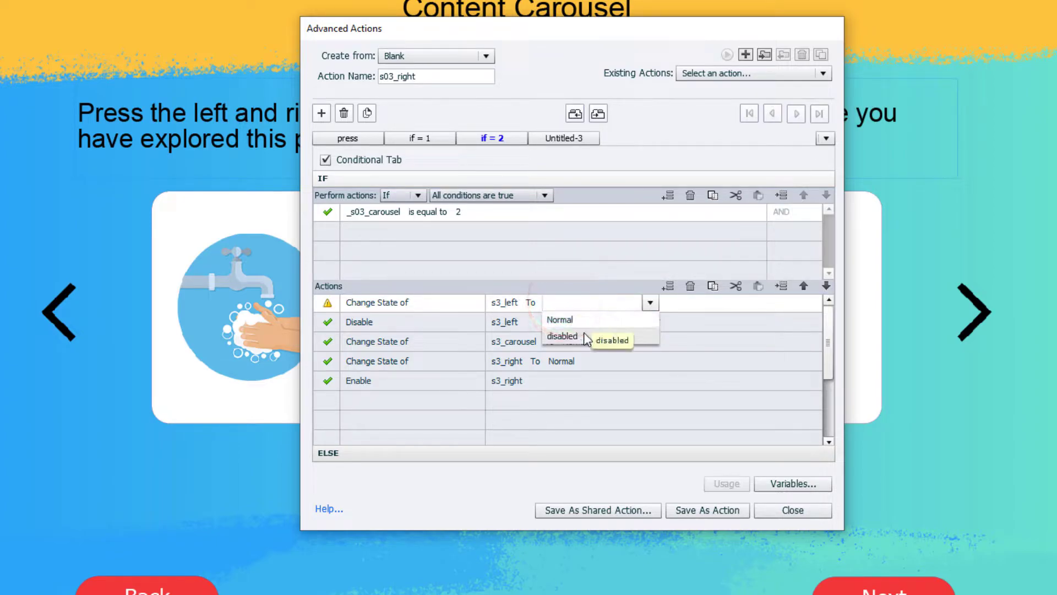
click(578, 320)
Step: Replace the Disable action with Enable for s3_left in the "if = 2" decision and set the s3_carousel state to step2
click(358, 321)
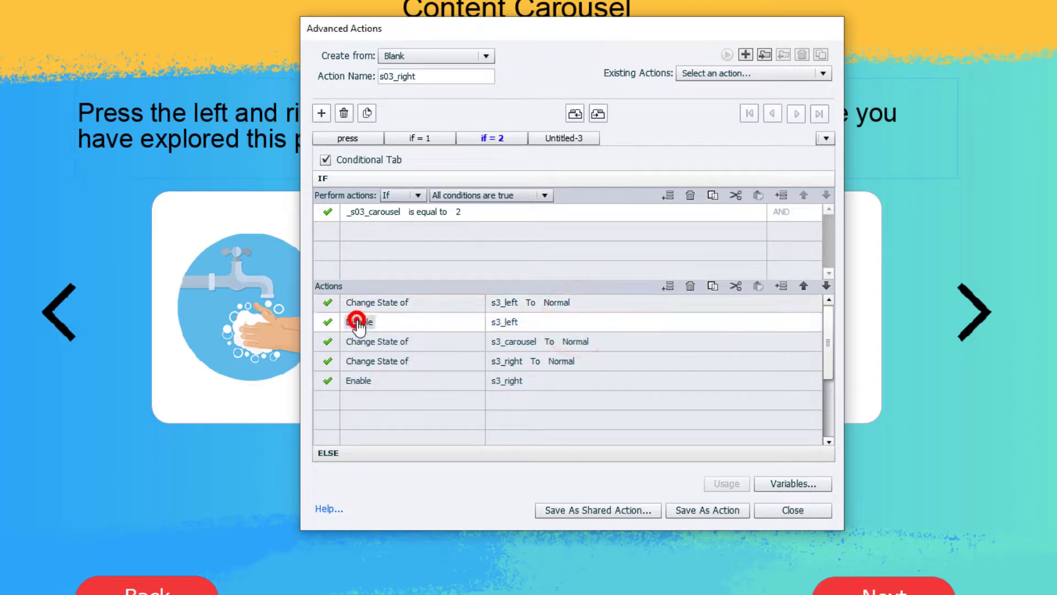
click(384, 323)
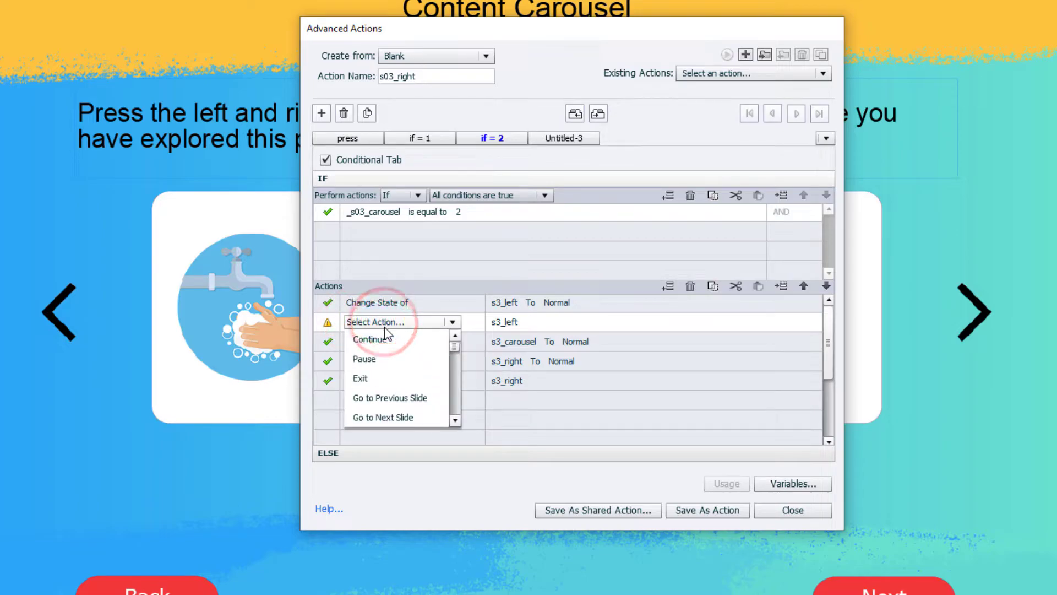
key(e)
key(e)
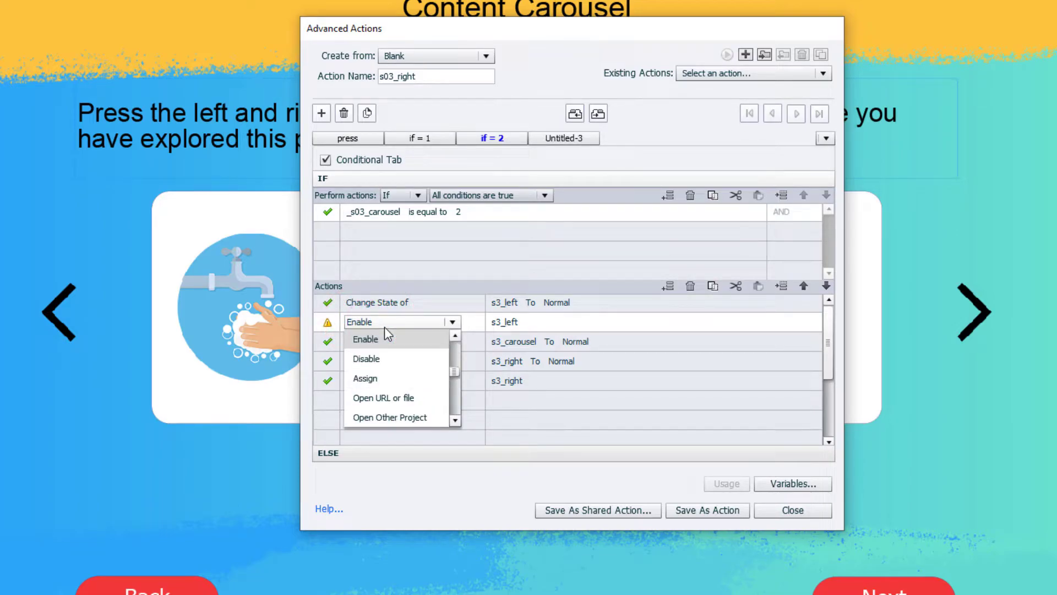
click(384, 338)
text(s3_l)
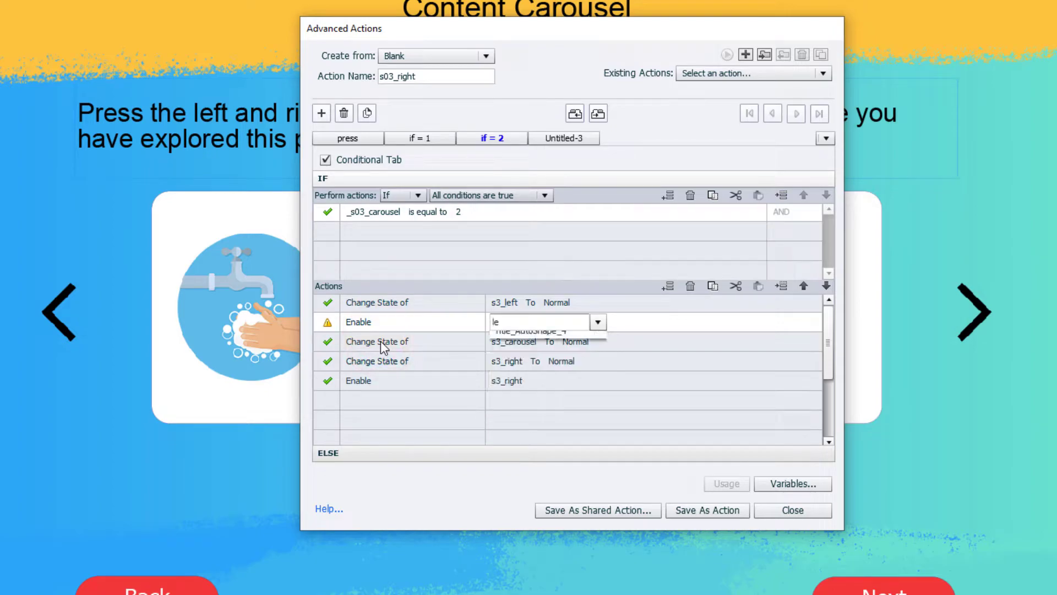
key(Return)
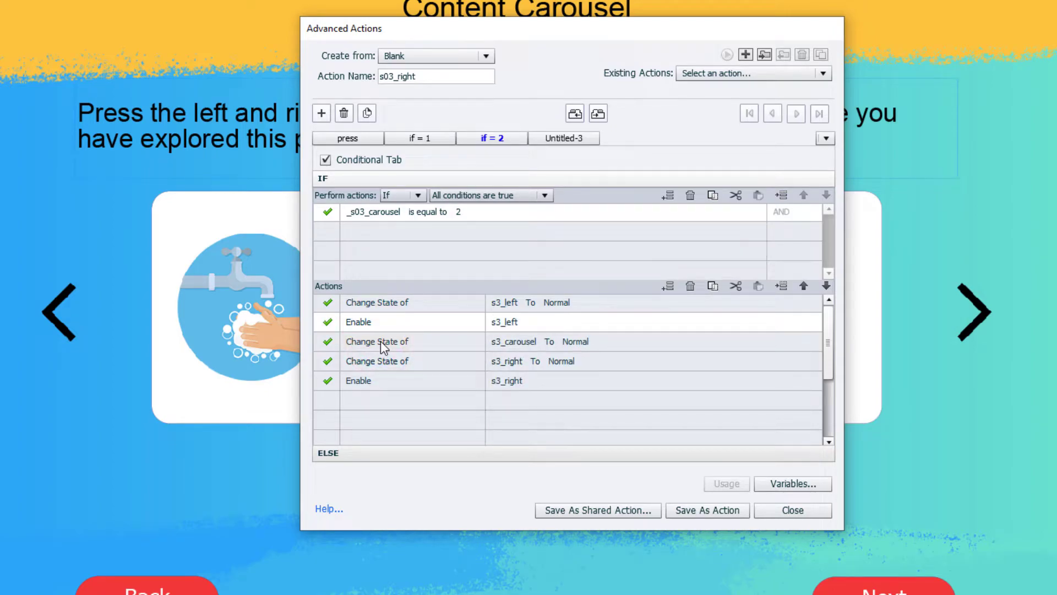
click(588, 344)
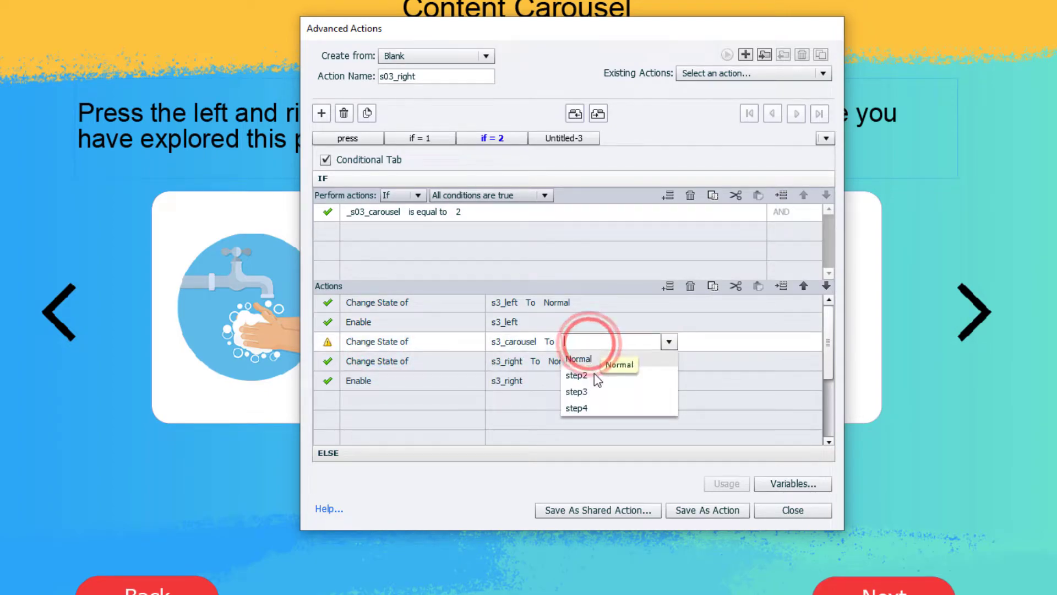
click(595, 373)
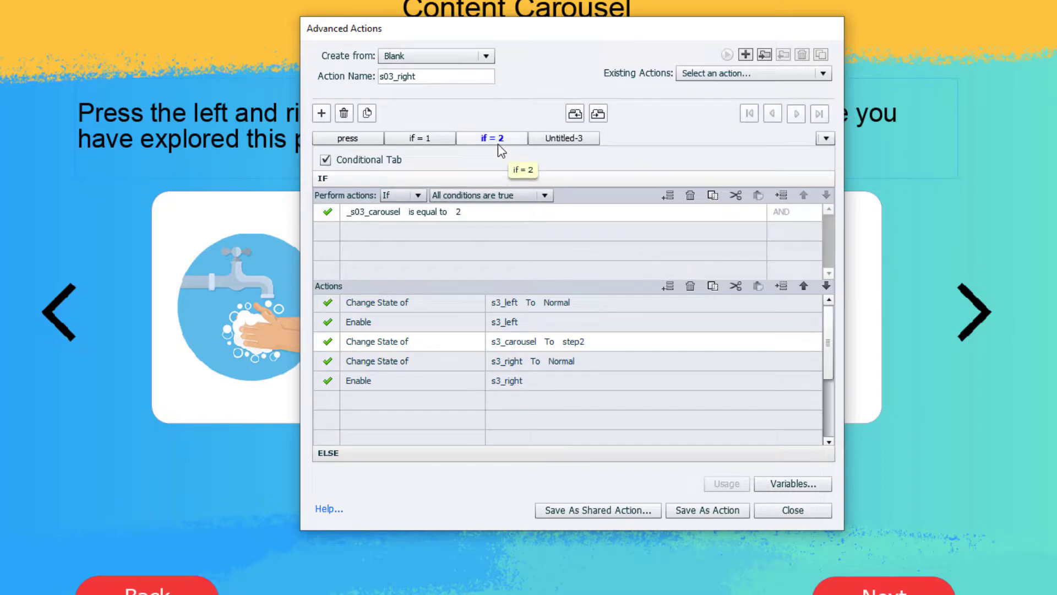
Step: Duplicate the "if = 2" decision and rename the copy as "if = 3"
click(367, 114)
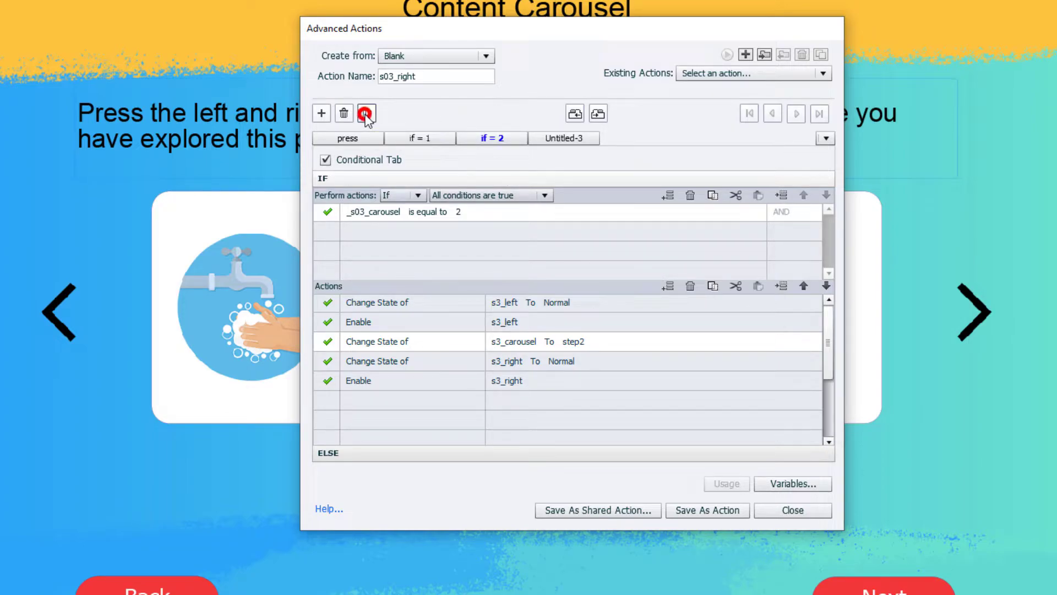
double_click(576, 139)
click(578, 140)
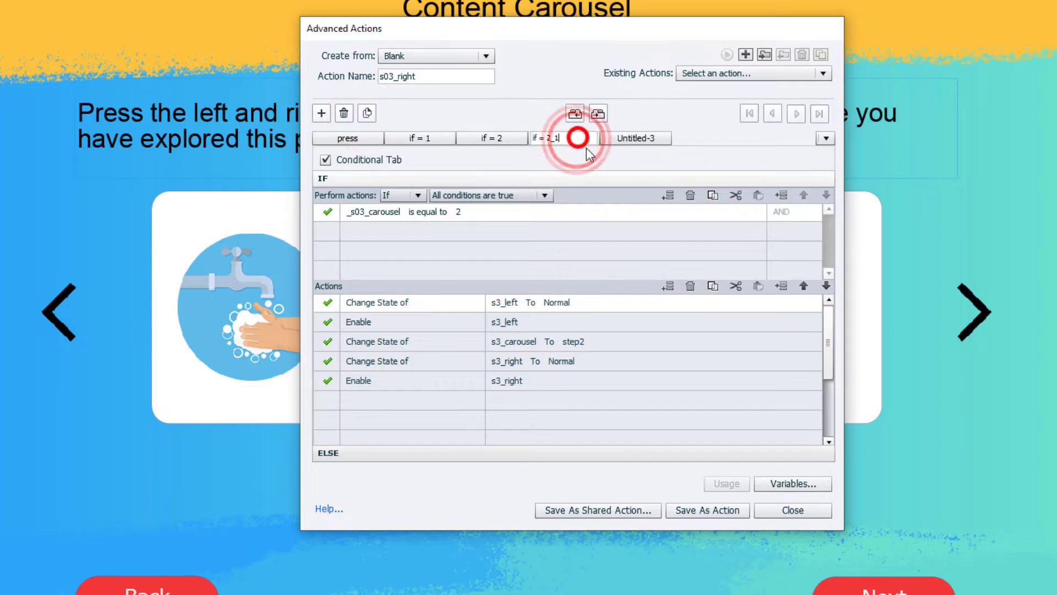
key(BackSpace)
key(BackSpace)
key(BackSpace)
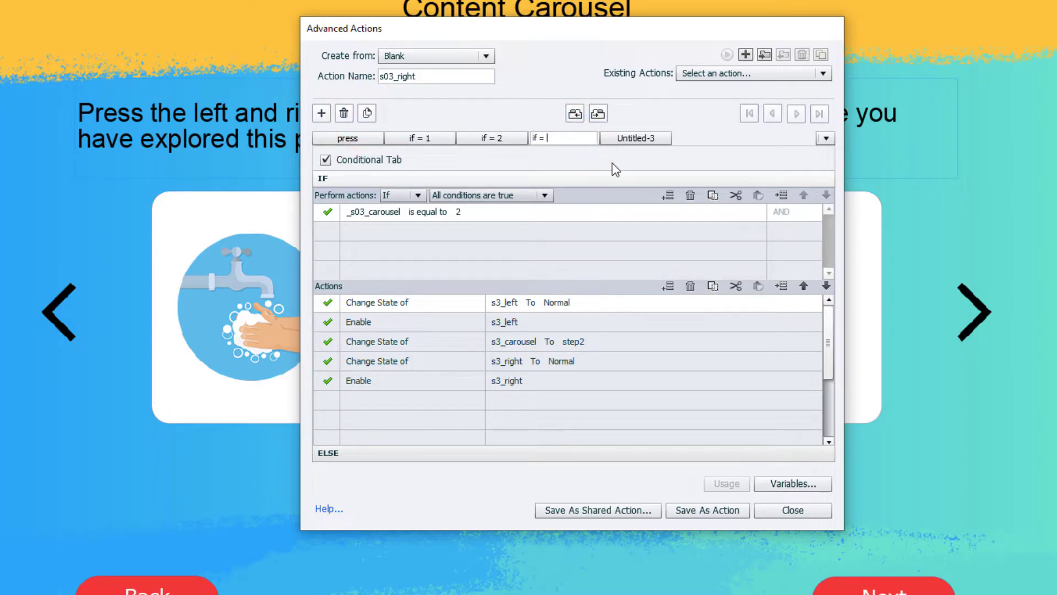
text(3)
Step: In the "if = 3" decision, make the condition compare _s03_carousel to literal 3 and set the s3_carousel state to step3
click(457, 214)
click(478, 212)
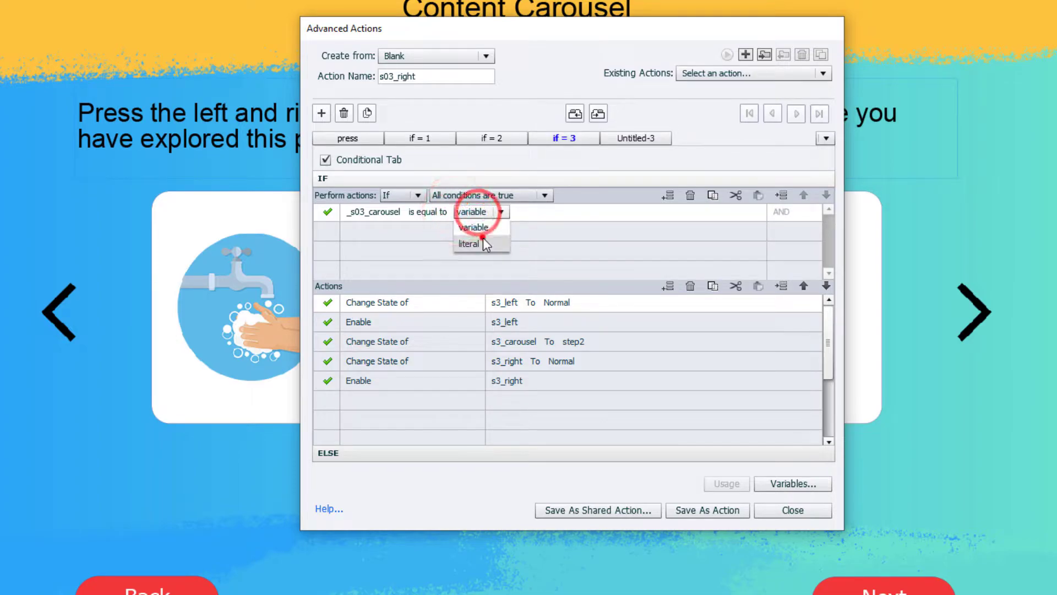
click(483, 242)
text(3)
key(Return)
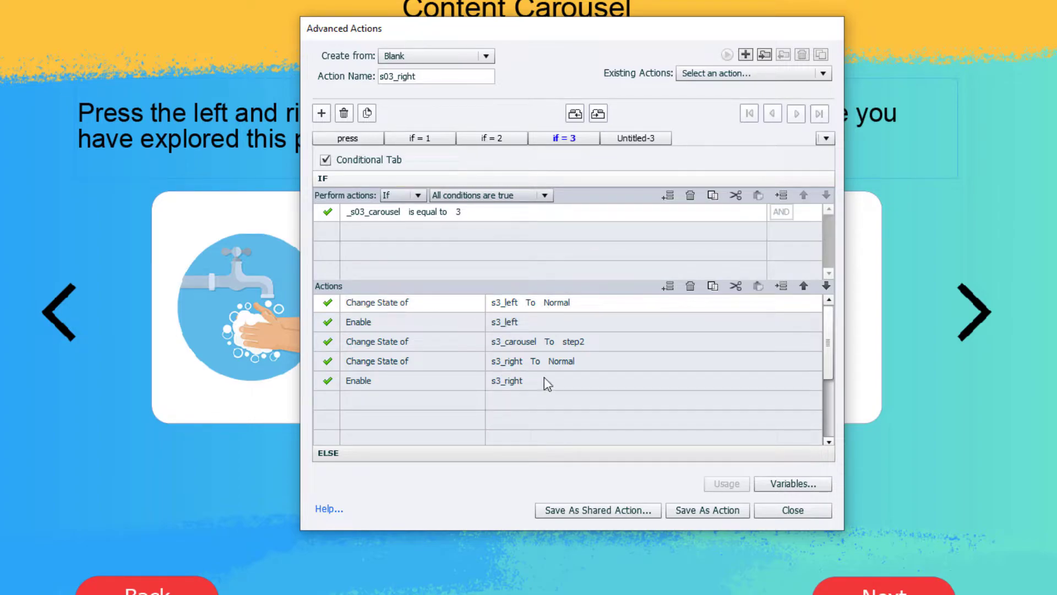
click(579, 343)
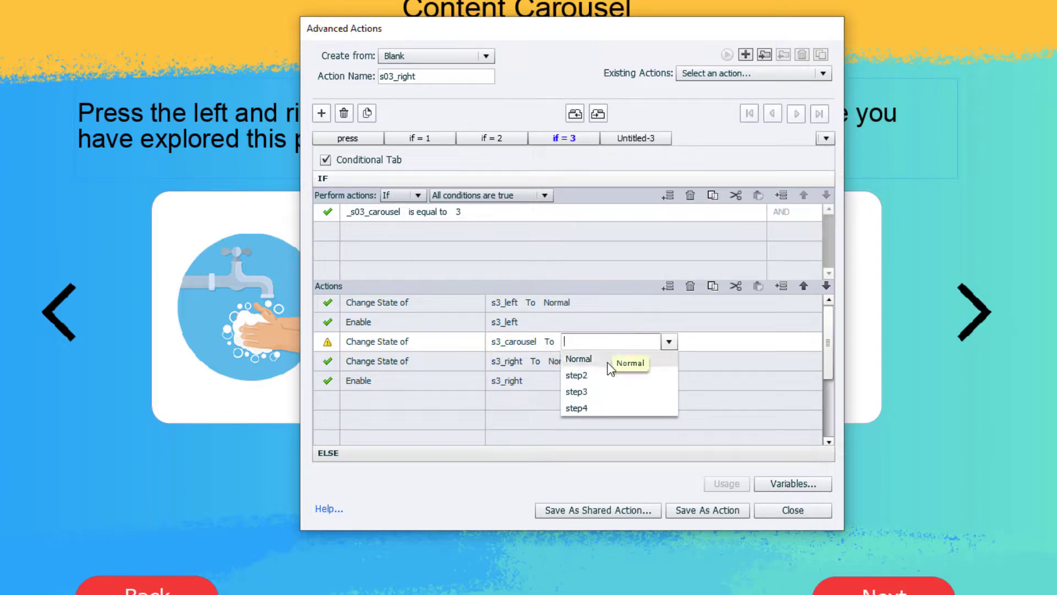
click(587, 392)
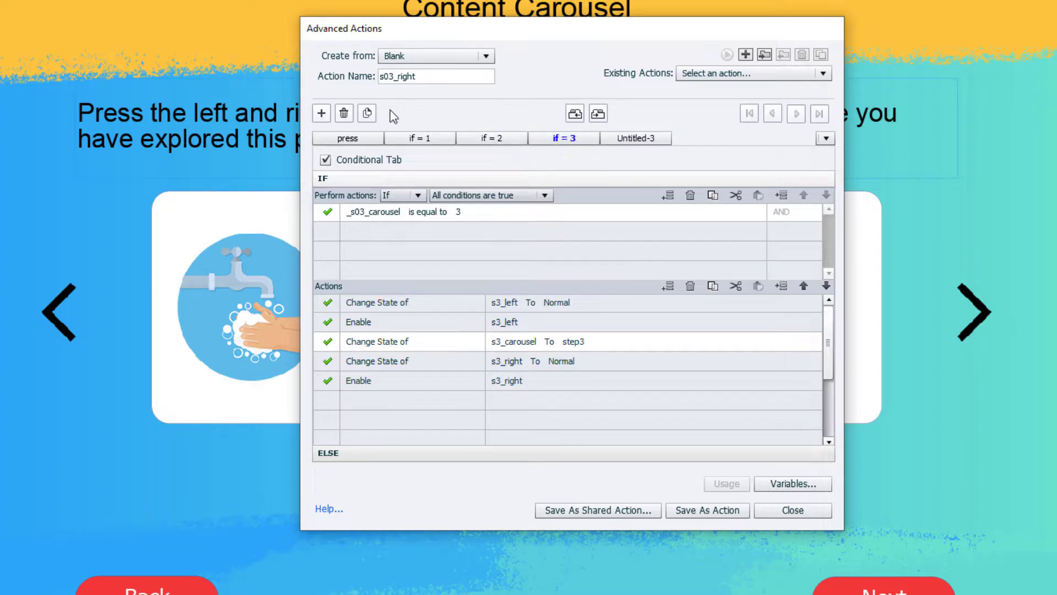
Step: Duplicate the "if = 3" decision and rename the copy as "if = 4"
click(368, 114)
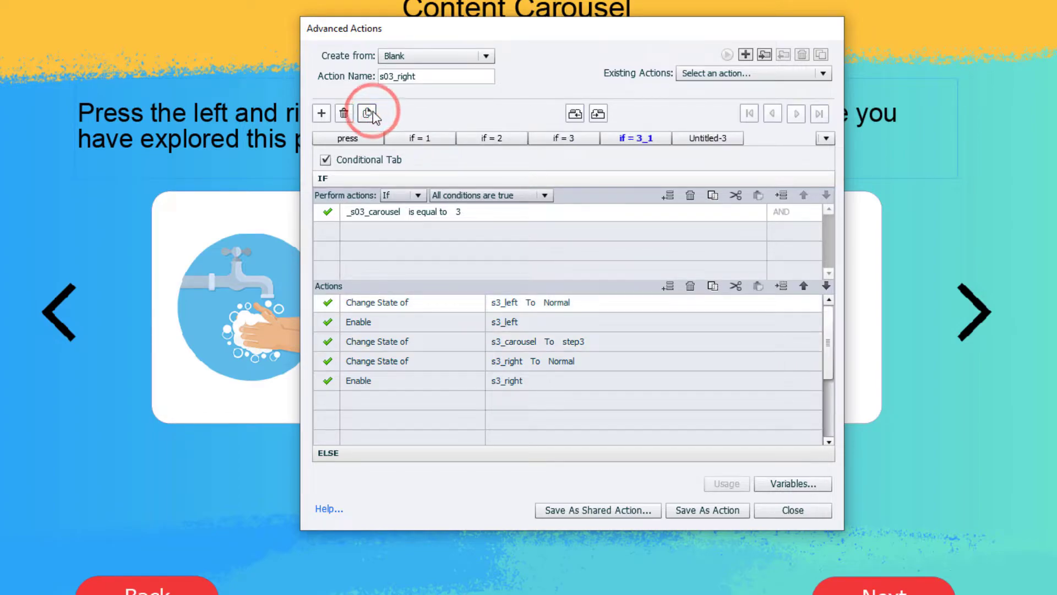
click(653, 143)
double_click(653, 142)
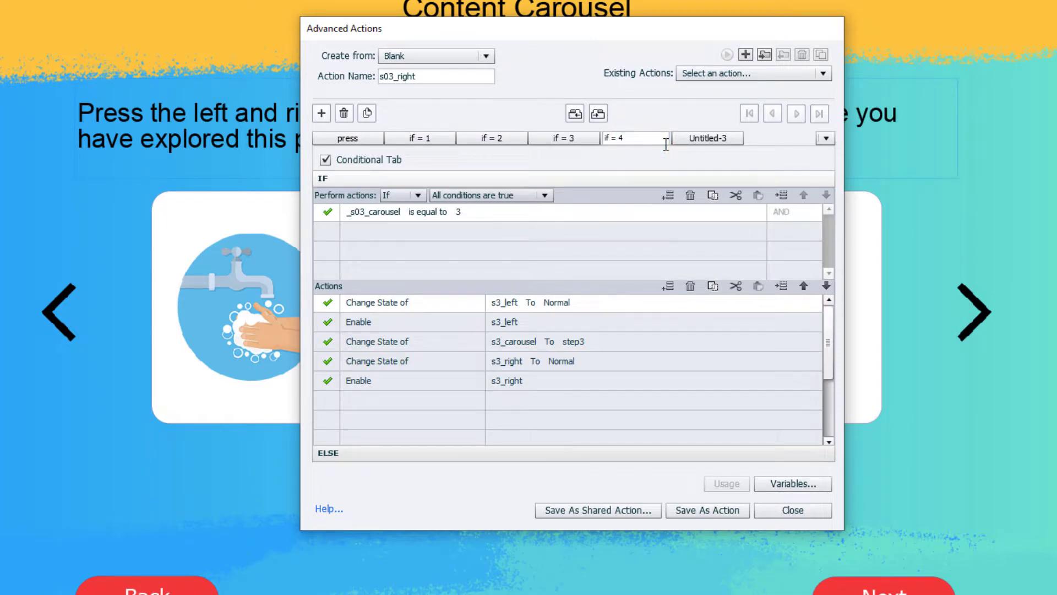
text(4)
key(Return)
Step: In the "if = 4" decision, make the condition compare _s03_carousel to literal 4 and set the s3_right state to disabled
click(458, 211)
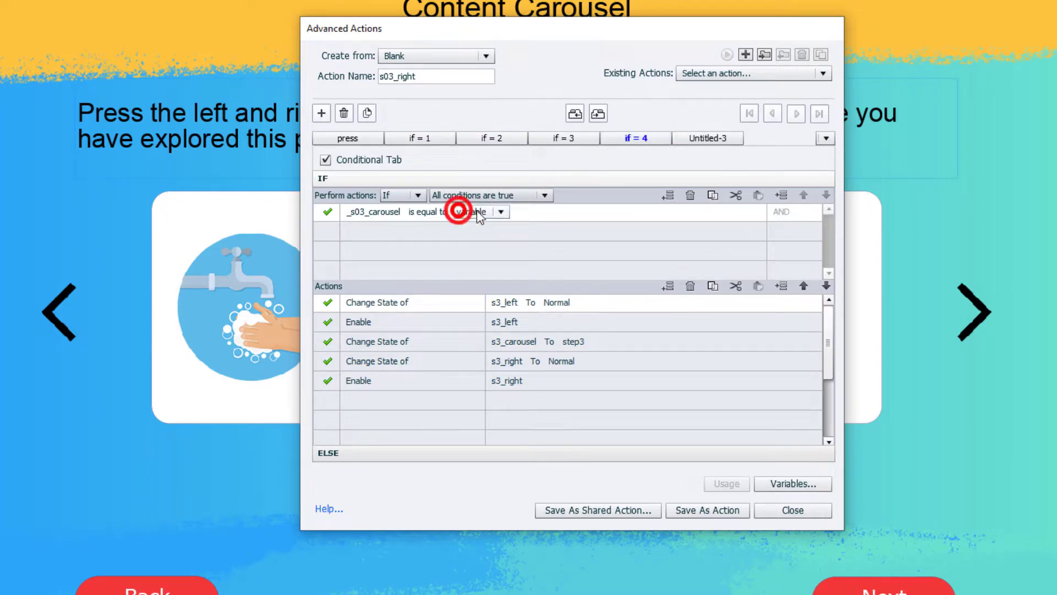
click(480, 214)
click(493, 240)
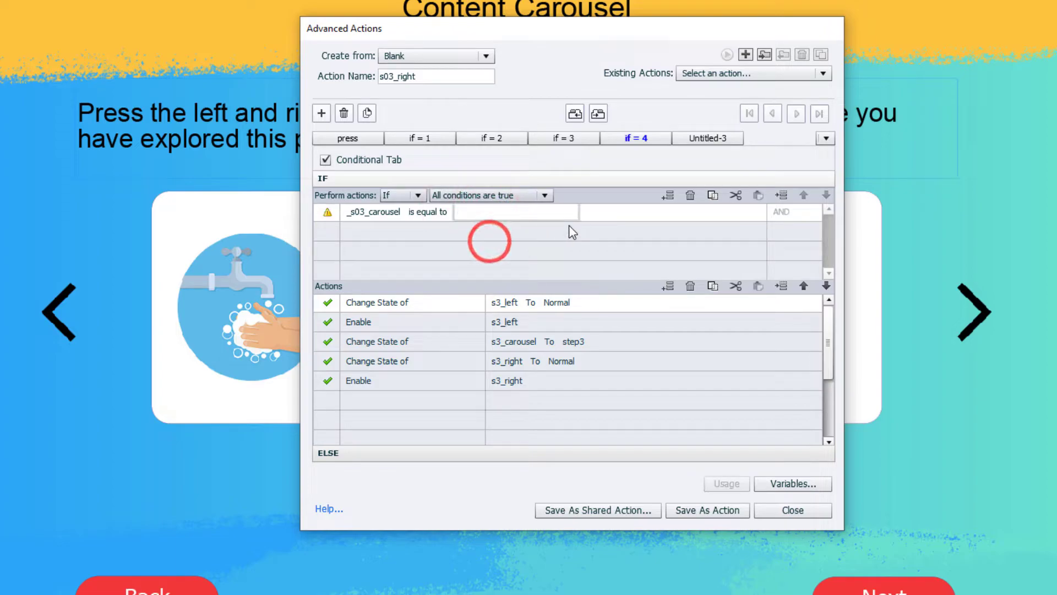
text(4)
key(Return)
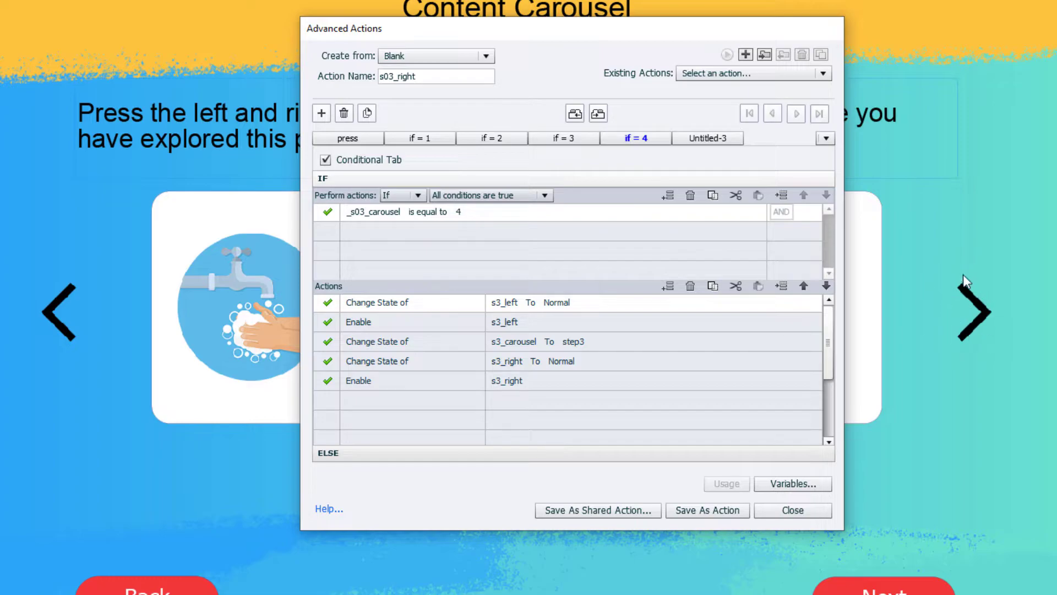
click(567, 365)
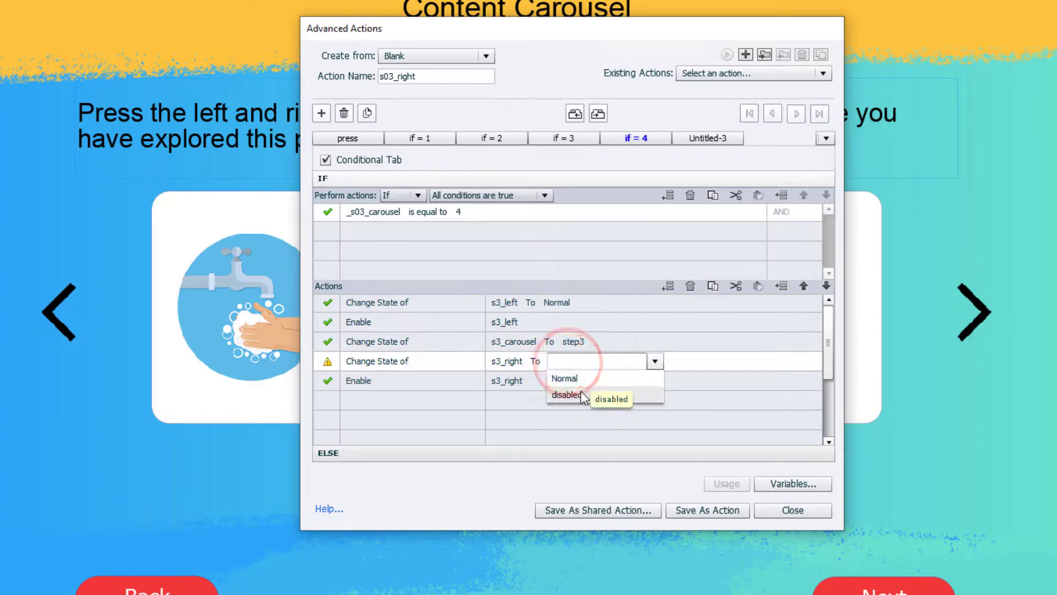
click(581, 392)
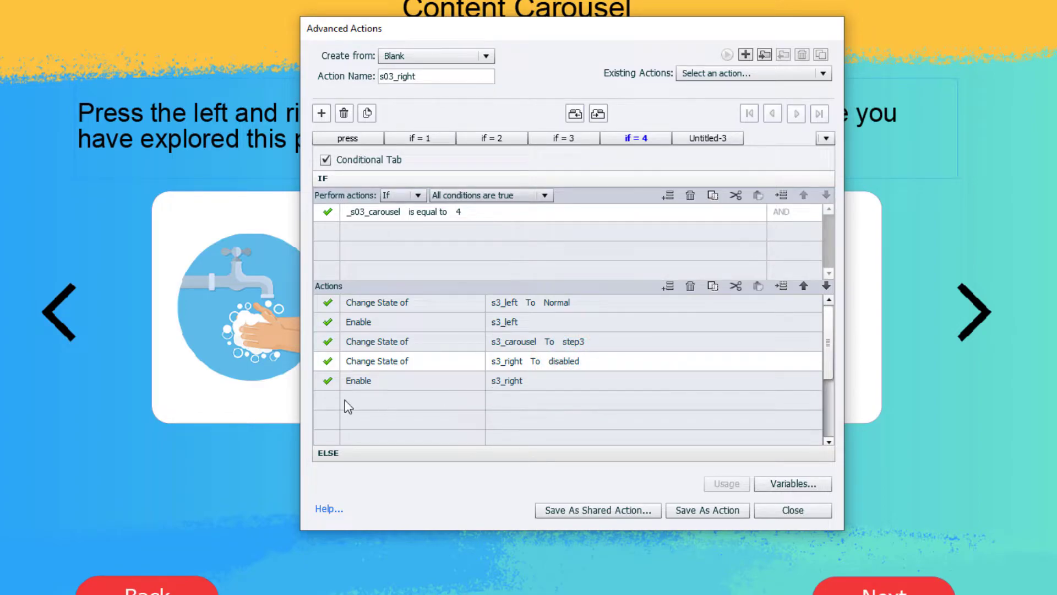
Step: Replace the Enable action with Disable for s3_right in the "if = 4" decision and set the s3_carousel state to step4
click(356, 382)
click(356, 381)
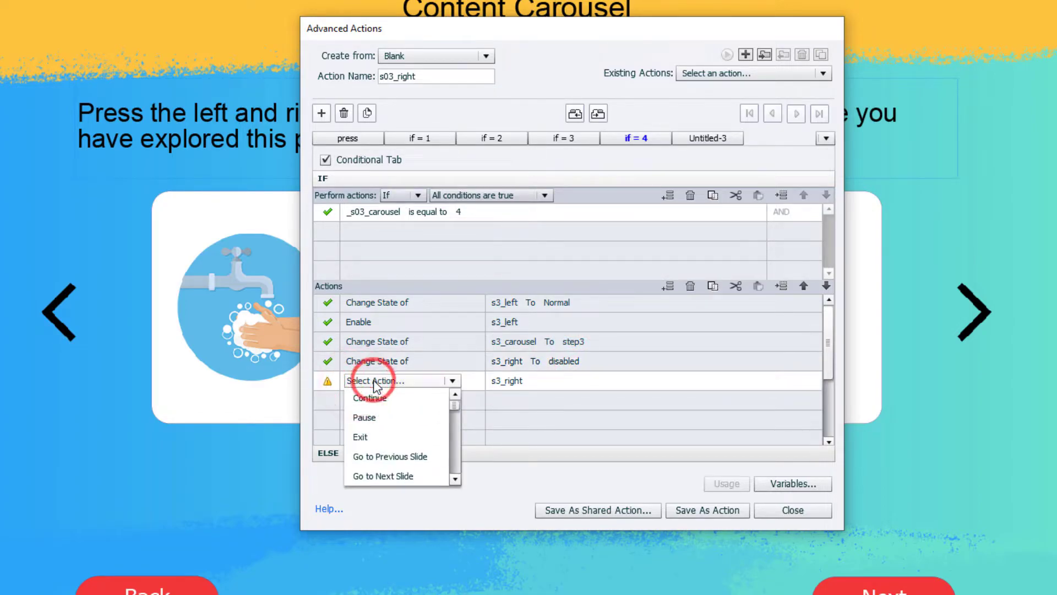
key(d)
click(374, 398)
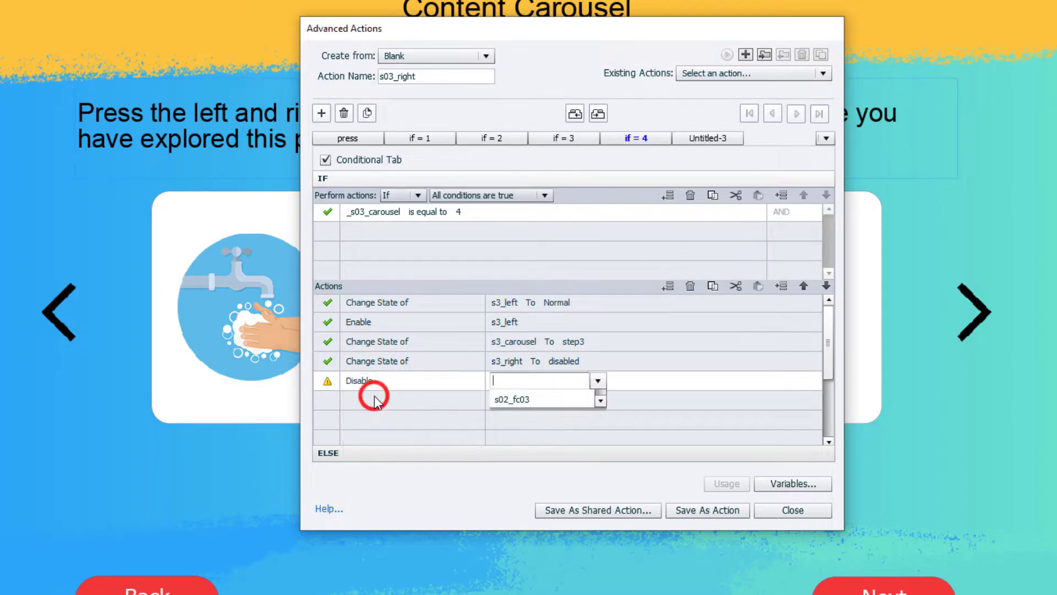
text(right)
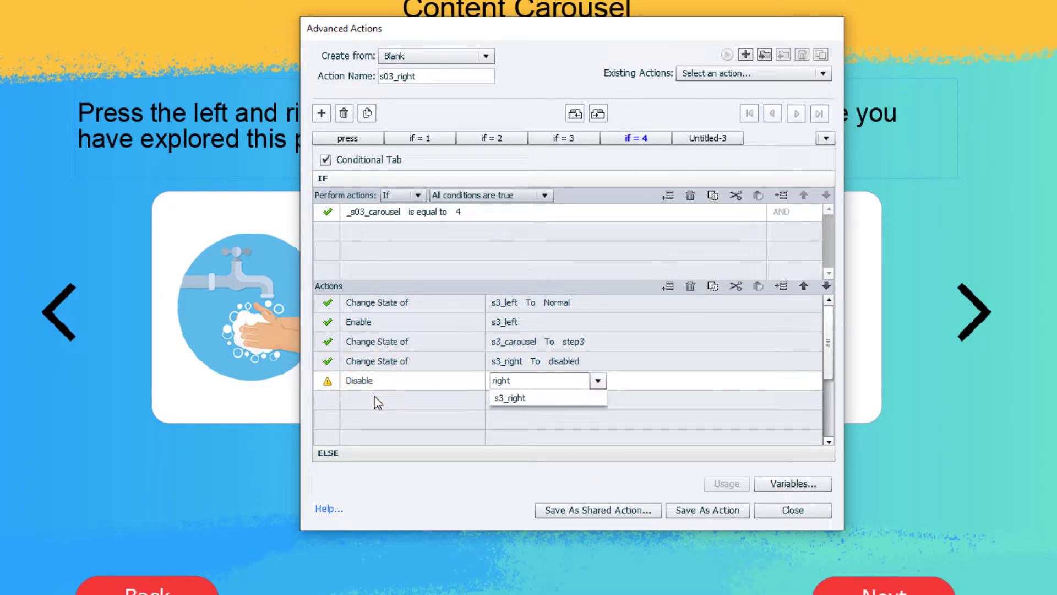
key(Return)
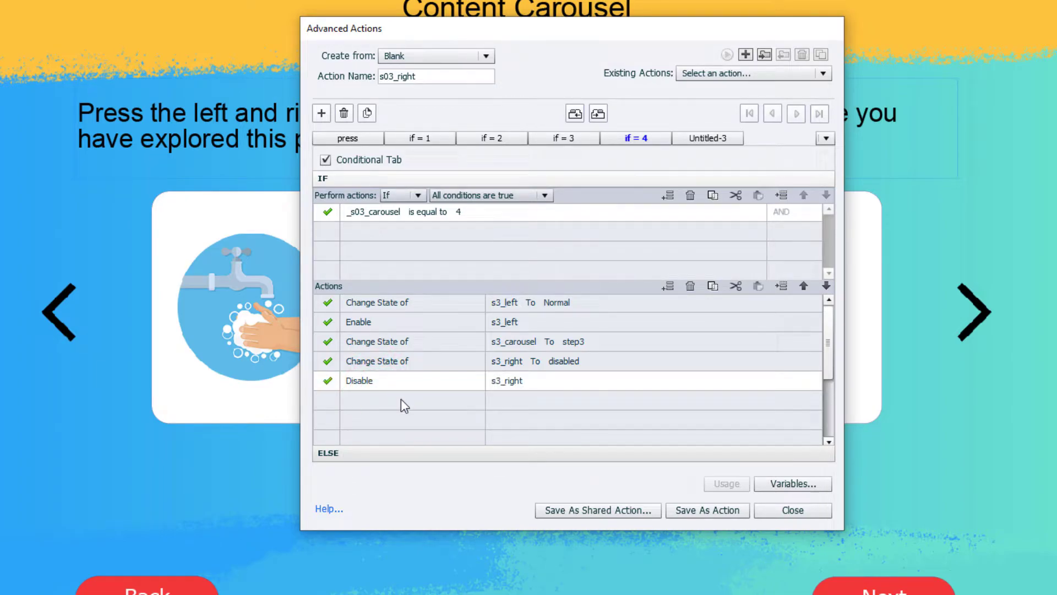
click(578, 339)
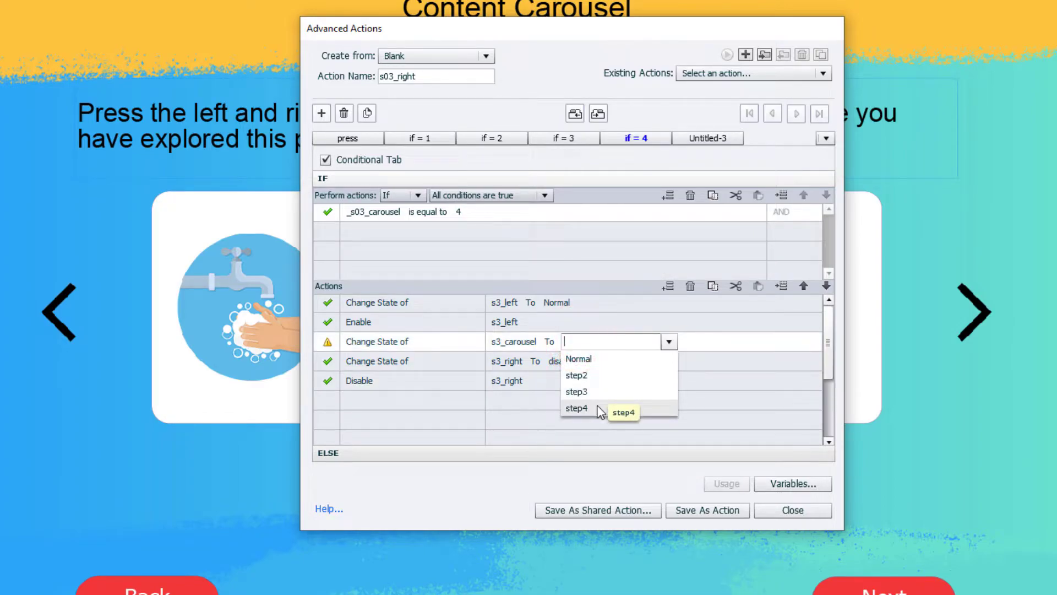
click(576, 408)
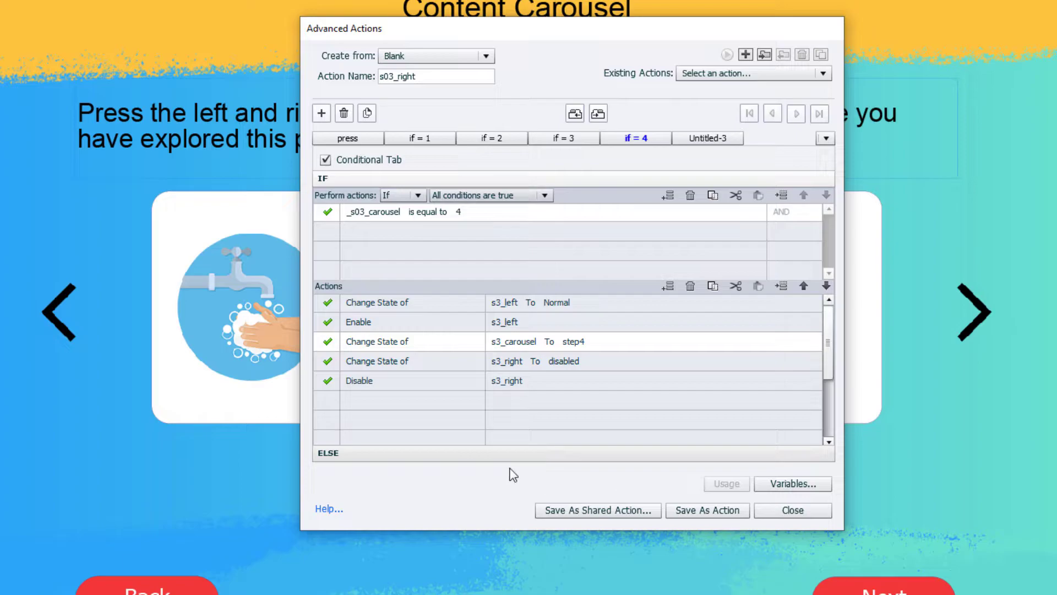
Step: Add a Show action for s03_next to the "if = 4" decision and save the s03_right advanced action
click(360, 400)
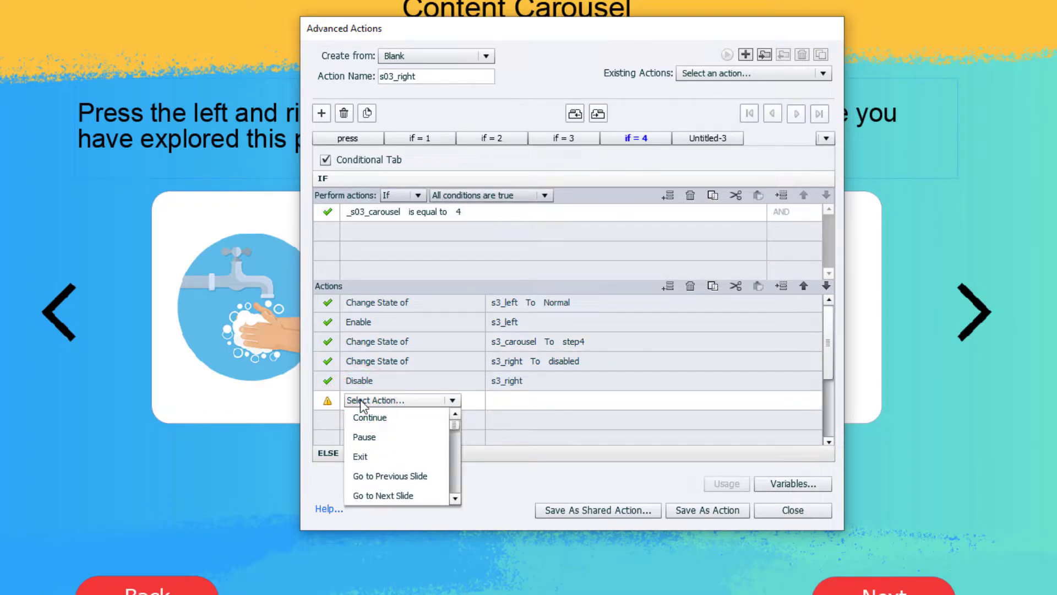
key(s)
key(s)
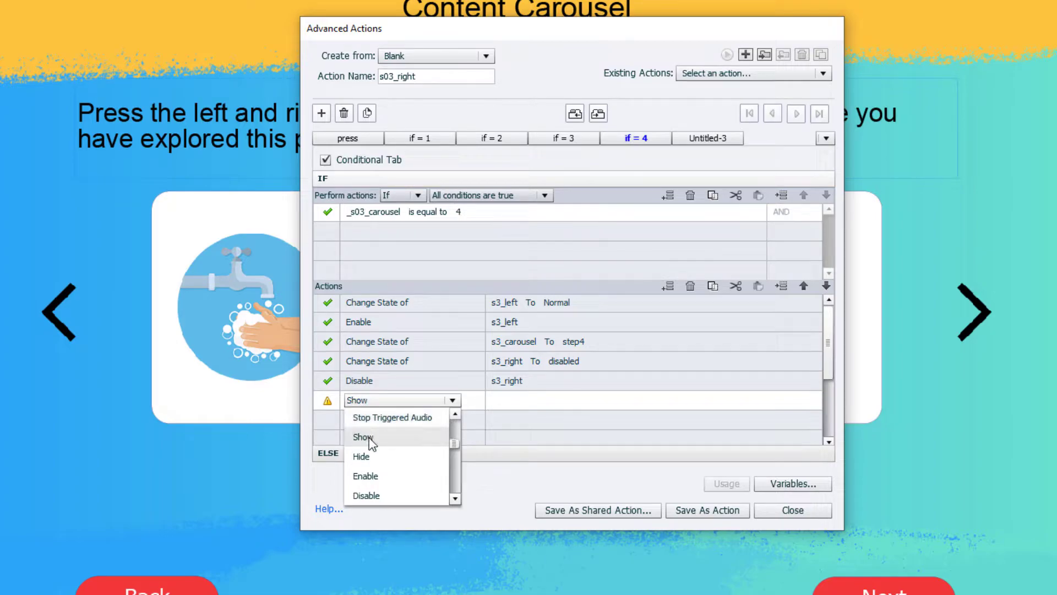
click(367, 437)
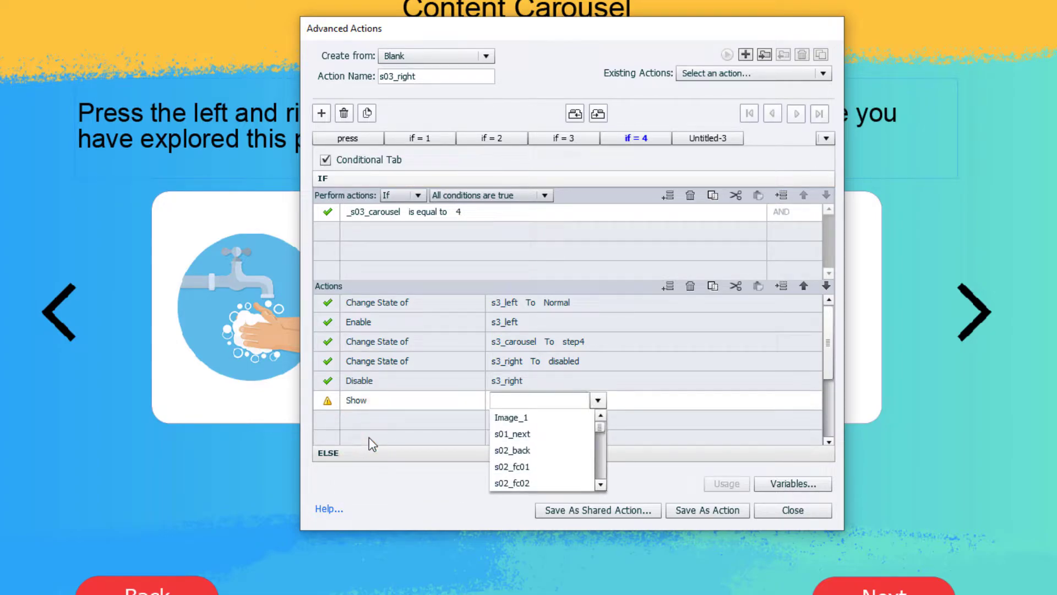
text(s)
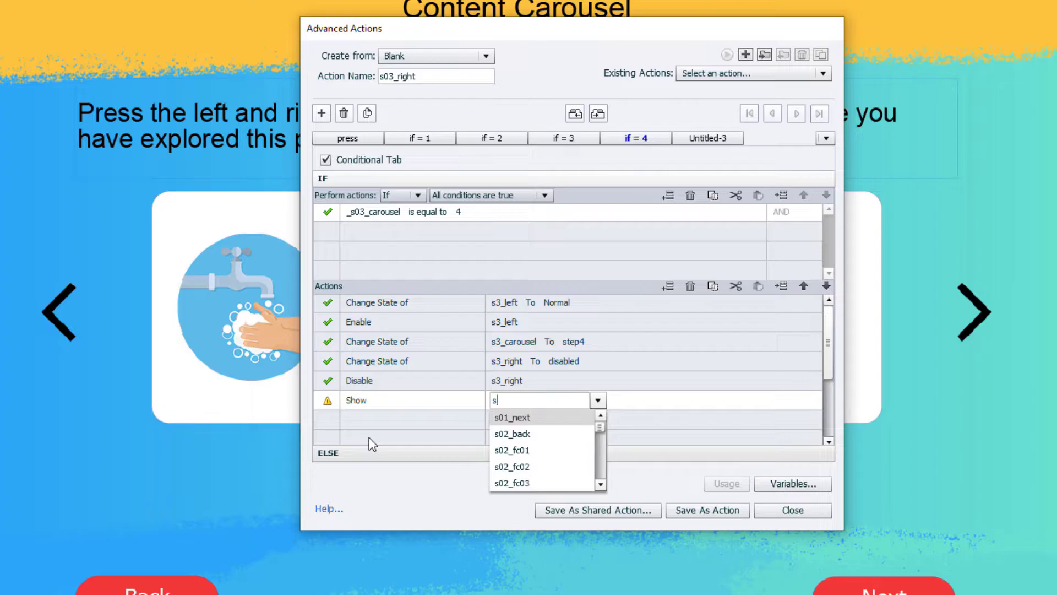
text(3)
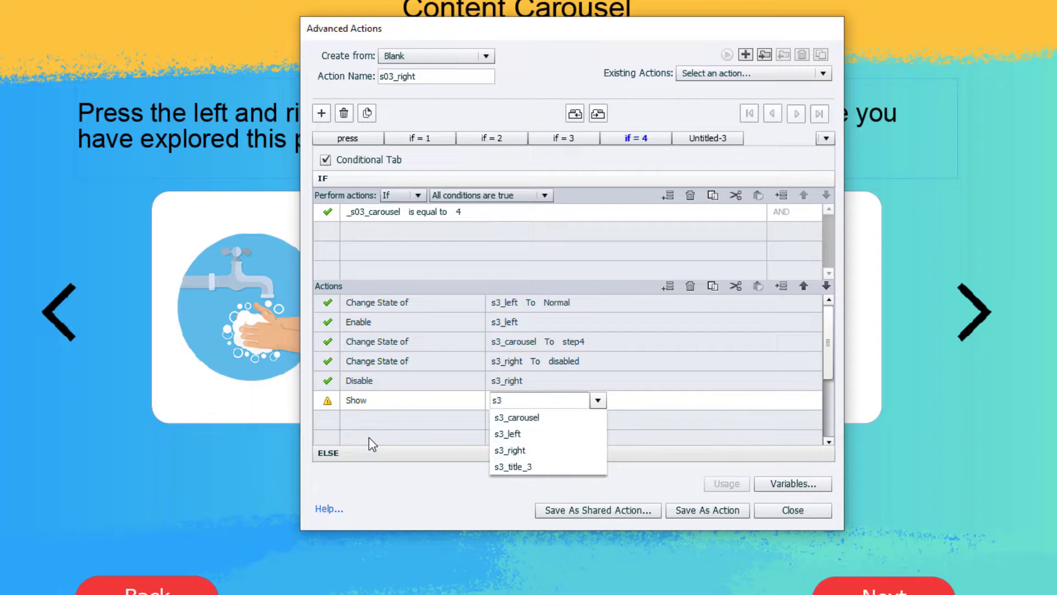
key(BackSpace)
text(03)
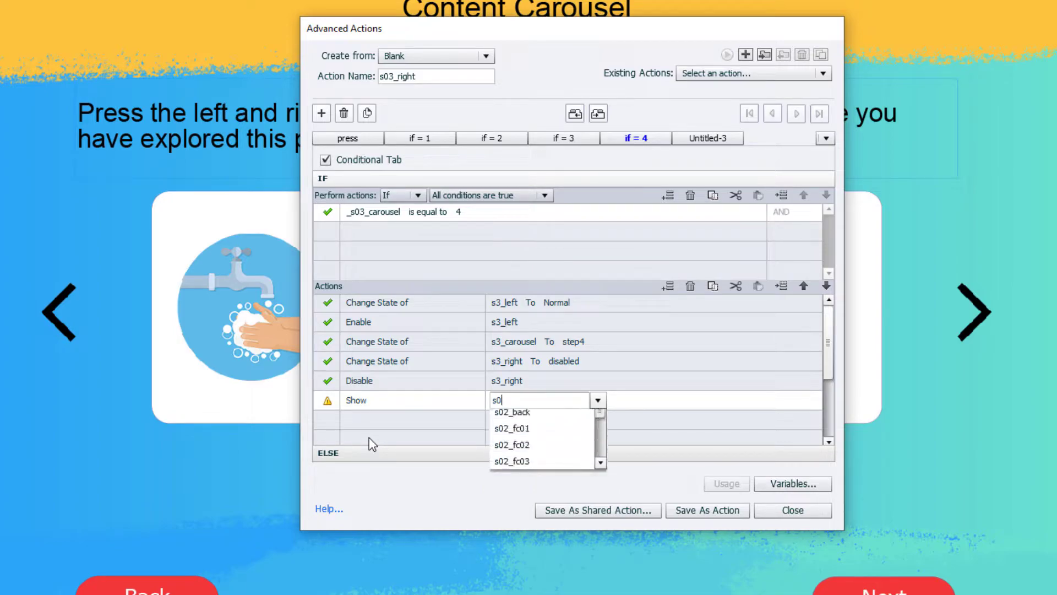
key(Down)
key(Down)
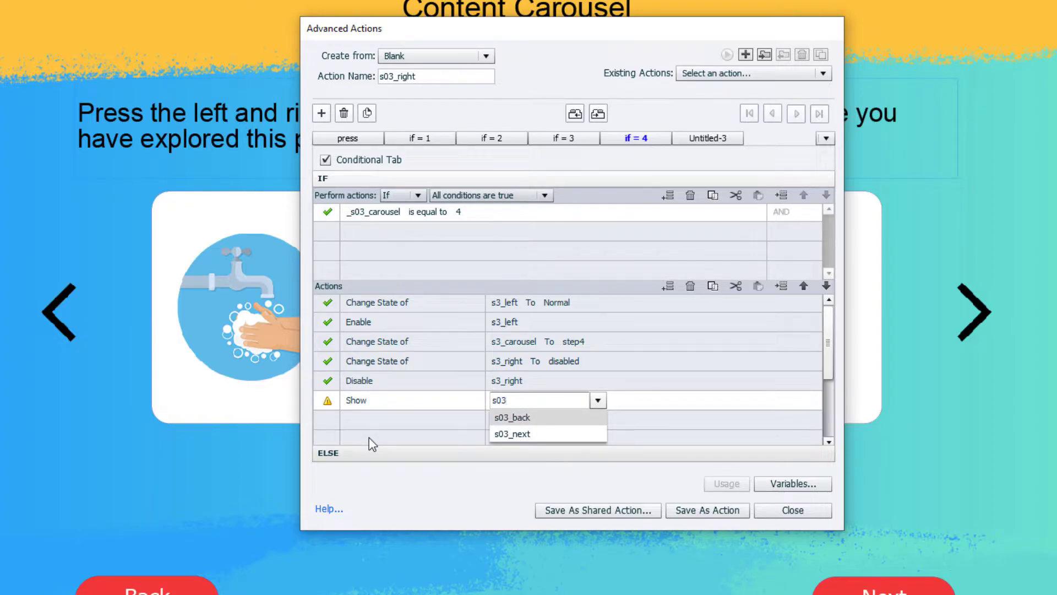
key(Return)
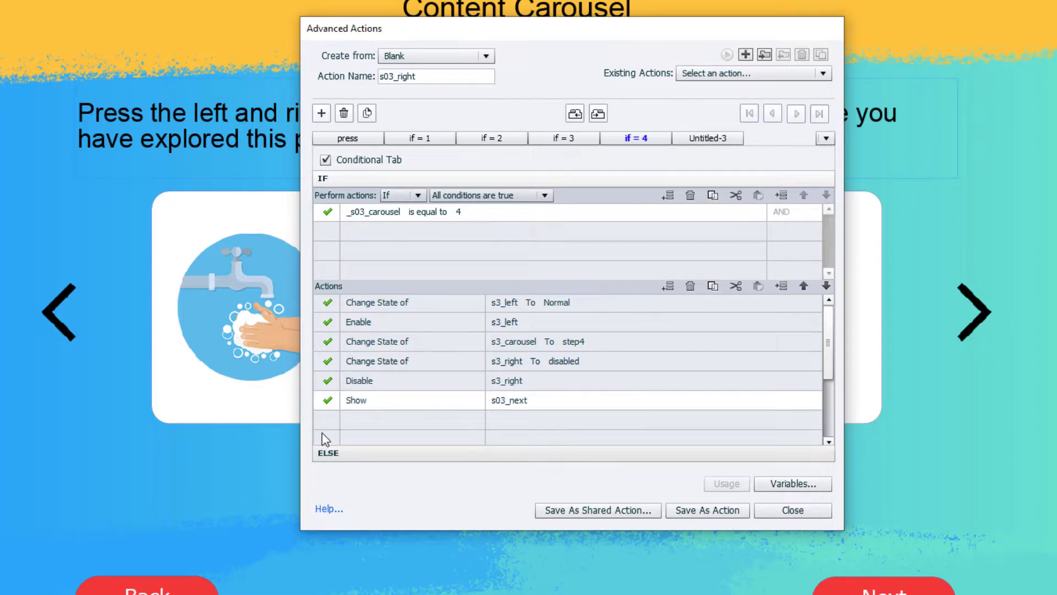
click(708, 510)
click(633, 303)
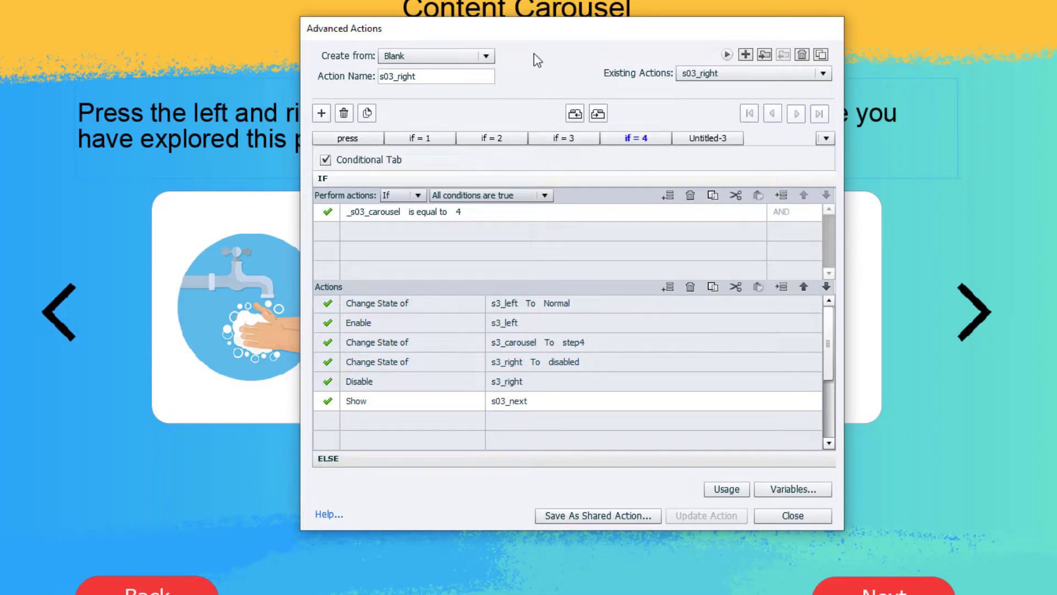
Step: Duplicate the s03_right advanced action and rename the copy as s03_left
click(822, 55)
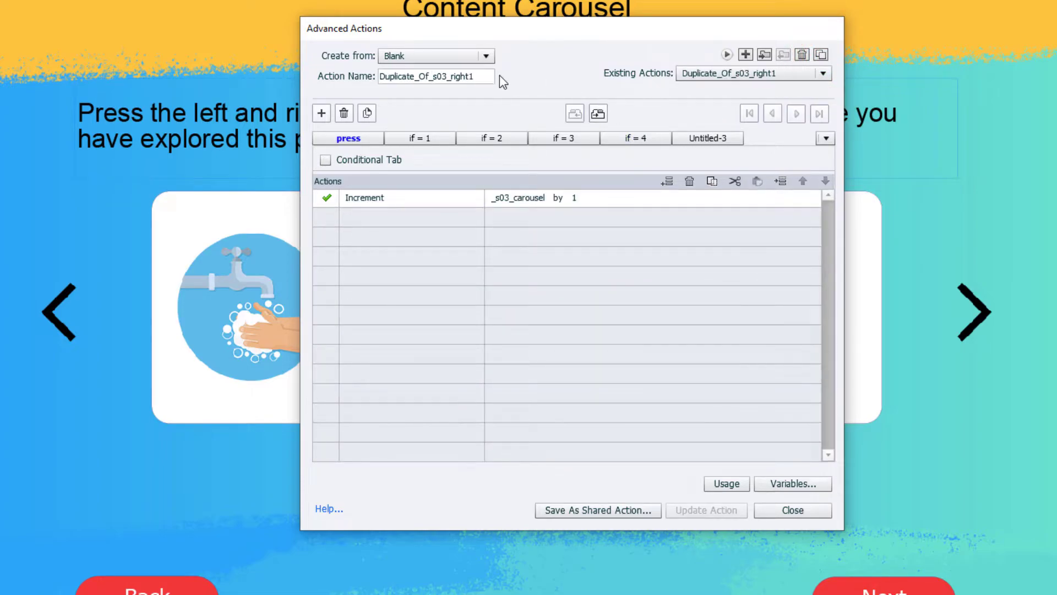
click(482, 76)
key(BackSpace)
key(BackSpace)
key(BackSpace)
key(BackSpace)
key(BackSpace)
key(BackSpace)
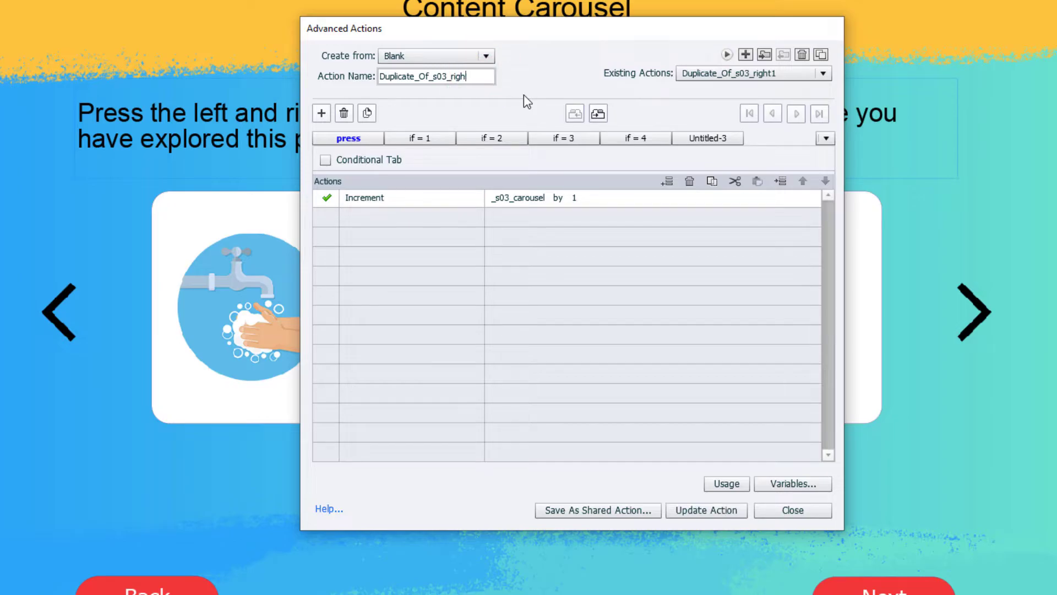
text(left)
key(Left)
key(BackSpace)
key(BackSpace)
key(BackSpace)
key(BackSpace)
key(BackSpace)
key(BackSpace)
key(BackSpace)
key(BackSpace)
key(BackSpace)
key(BackSpace)
key(BackSpace)
key(BackSpace)
key(BackSpace)
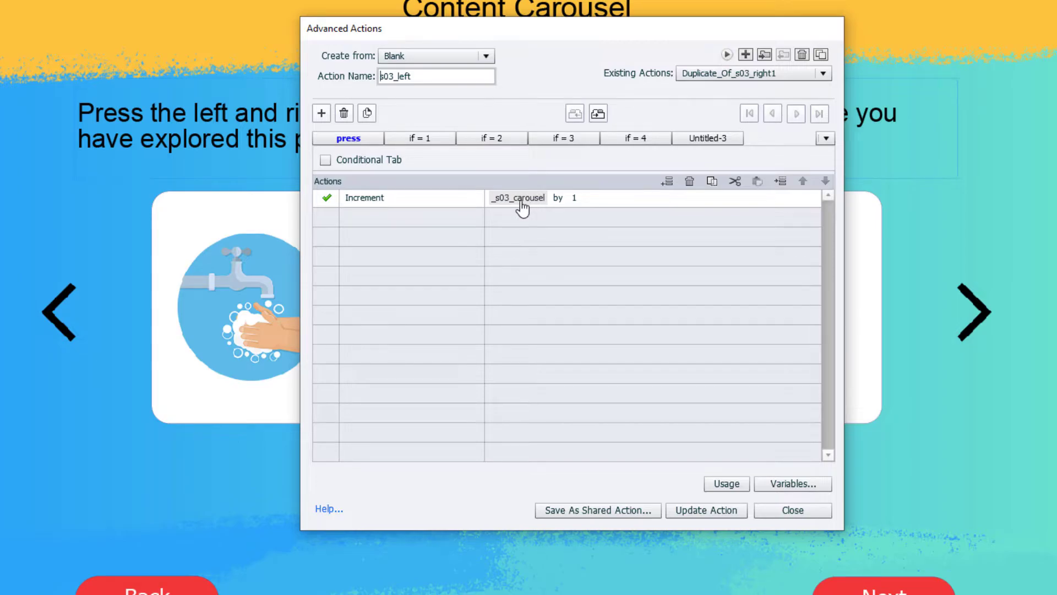
Step: In the "press" decision of s03_left, replace the Increment action with Decrement _s03_carousel by 1
click(359, 199)
click(384, 203)
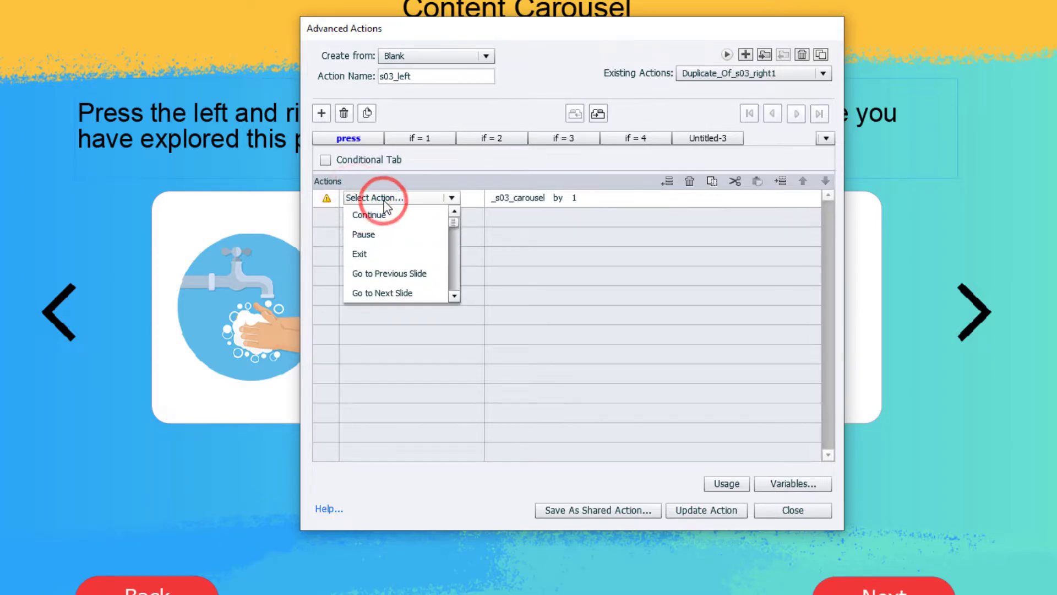
key(d)
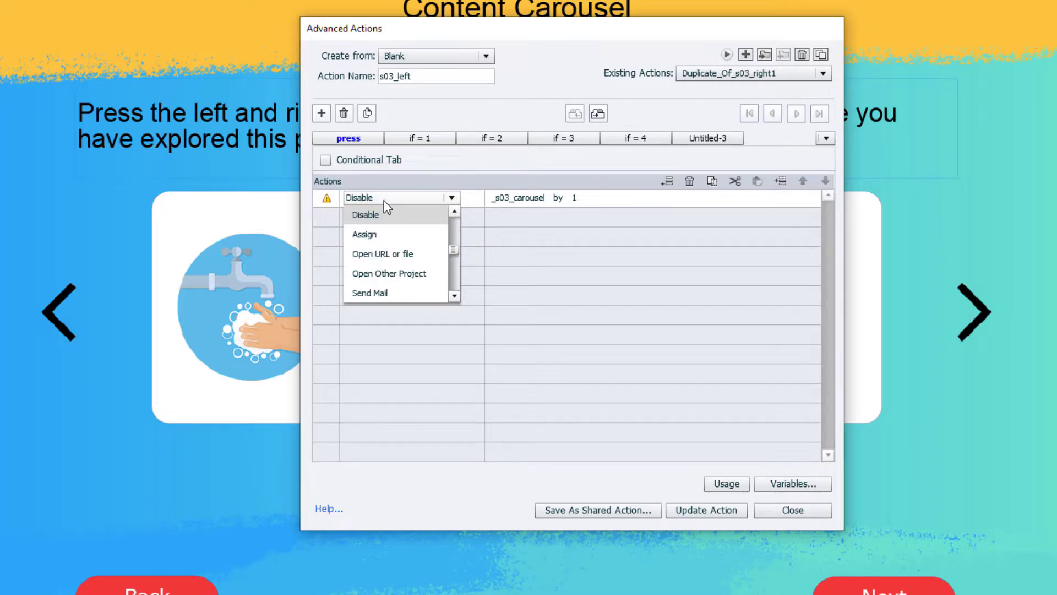
key(d)
key(Return)
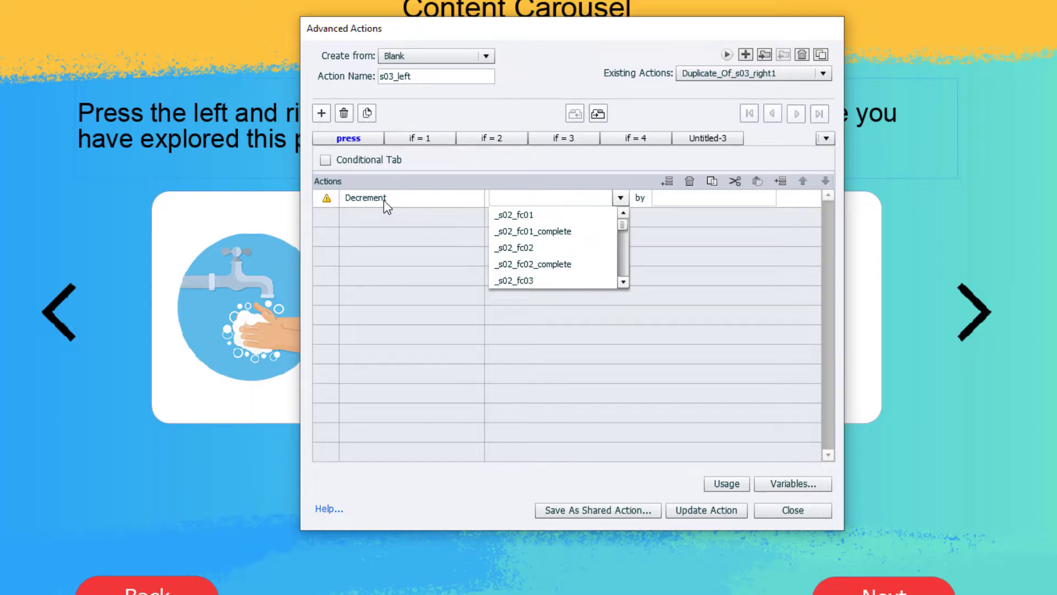
text(car)
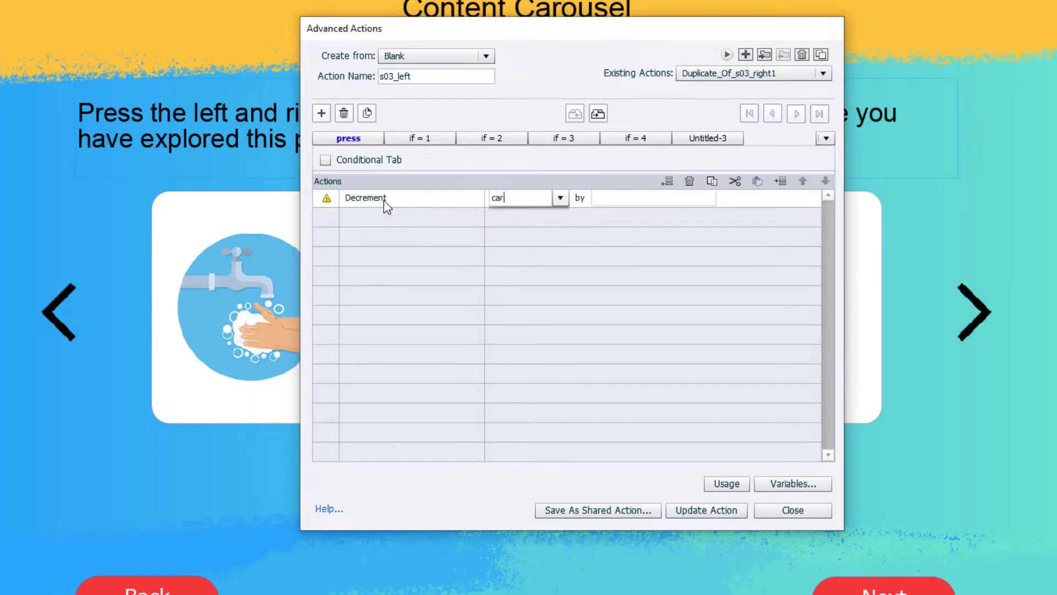
key(Tab)
text(1)
key(Return)
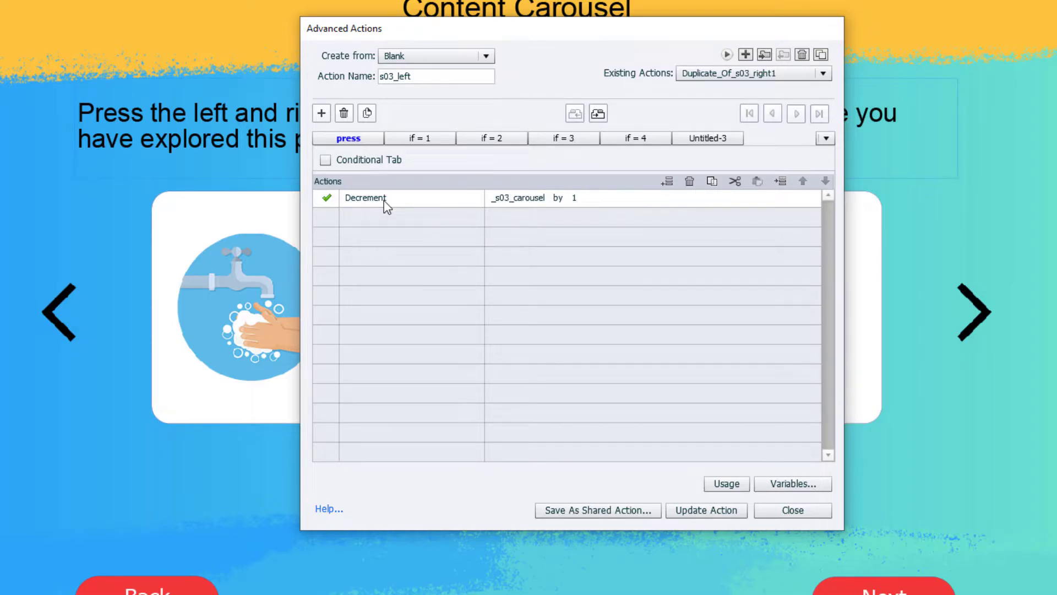
Step: Review the "if = 1" to "if = 4" decisions of s03_left, update the action and close the advanced actions editor
click(420, 137)
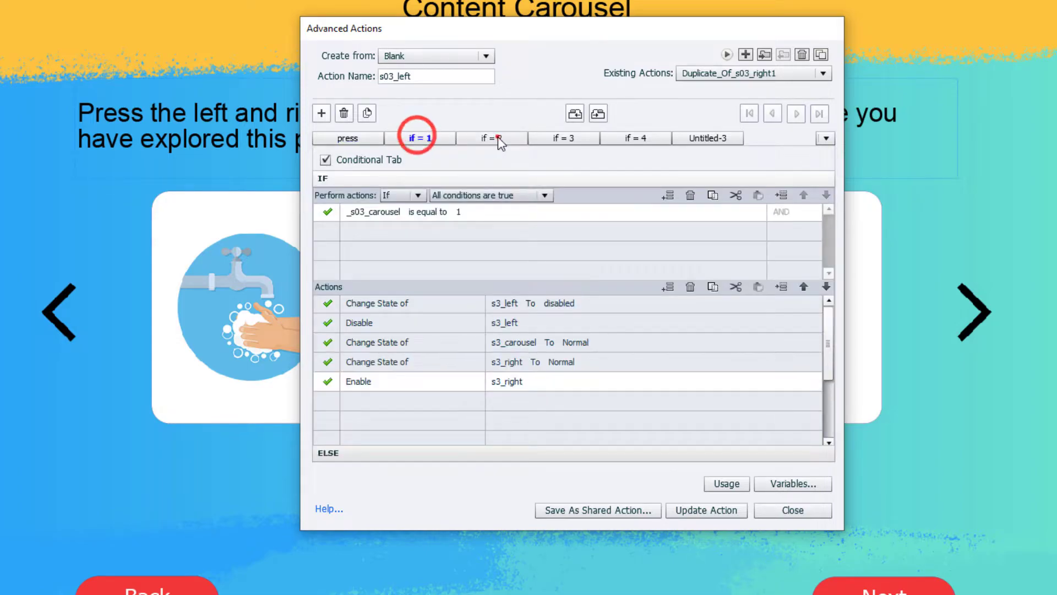
click(498, 137)
click(556, 138)
click(633, 137)
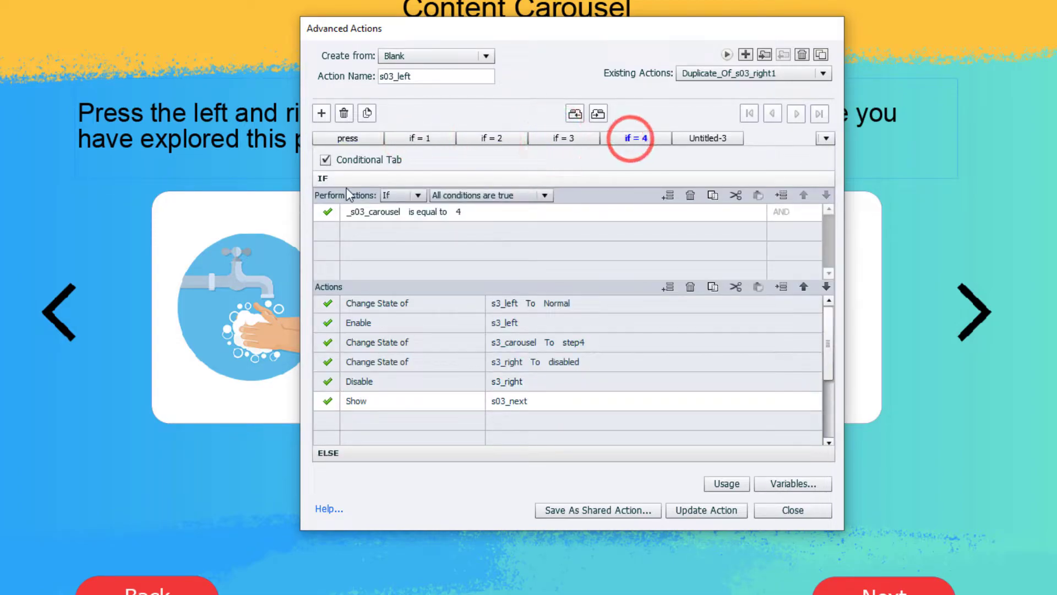
click(715, 510)
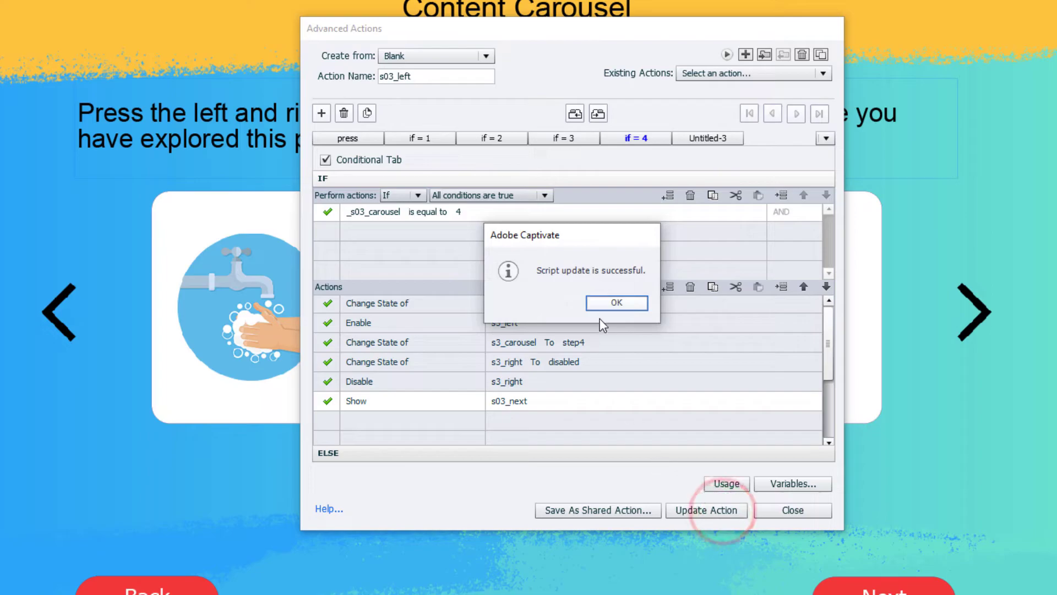
click(599, 305)
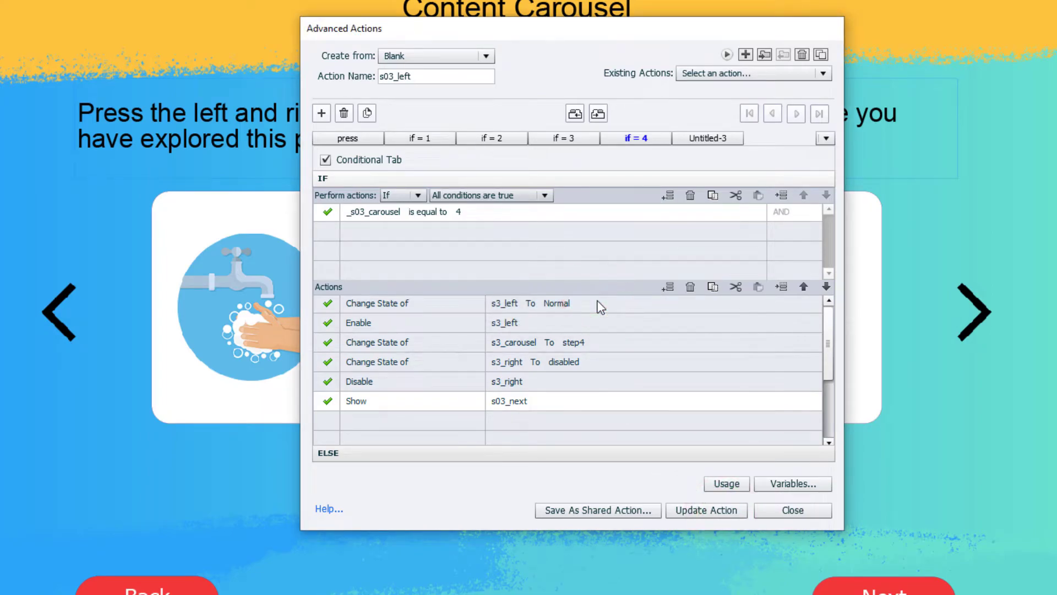
click(812, 518)
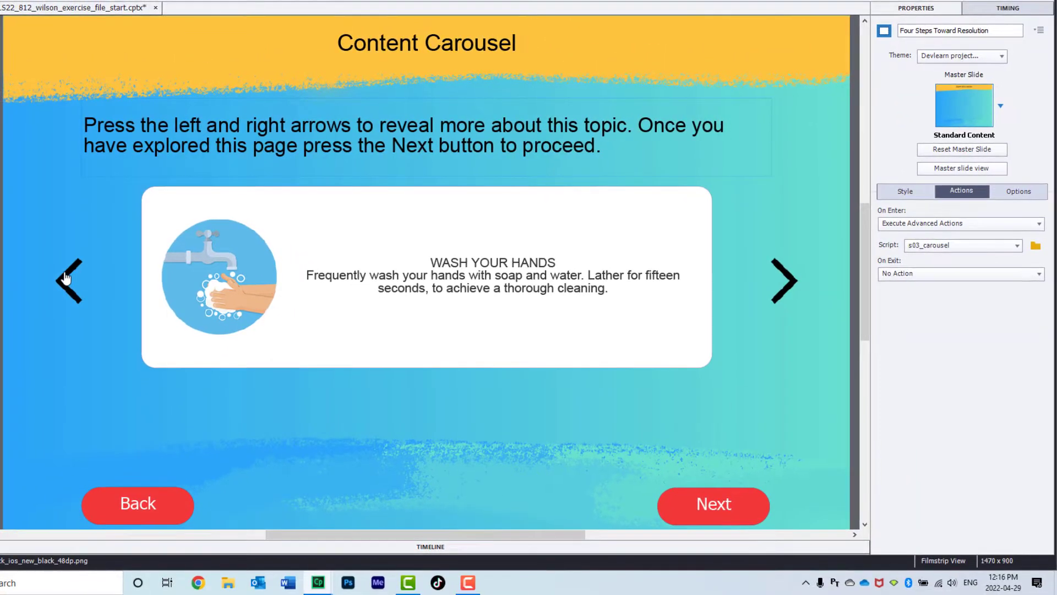
Step: Make the s3_left arrow execute the s03_left advanced action on success
click(55, 297)
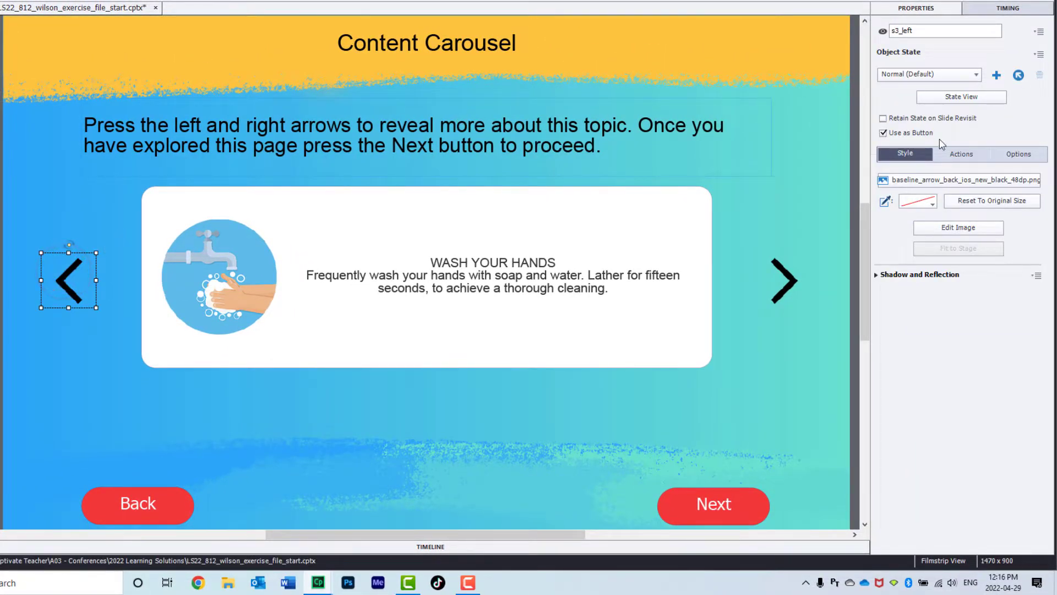
click(958, 155)
click(958, 188)
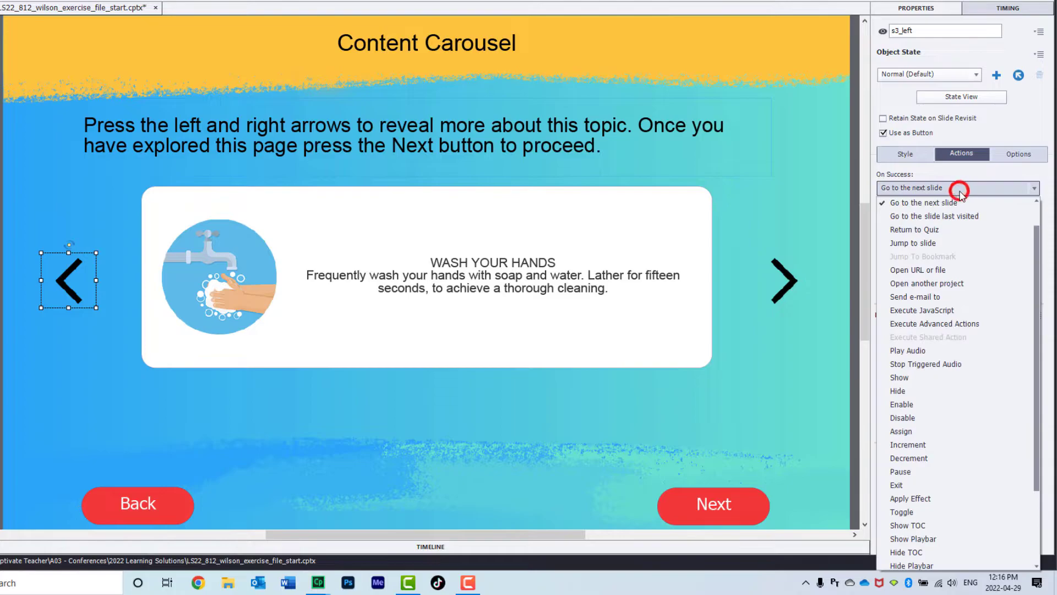
click(965, 323)
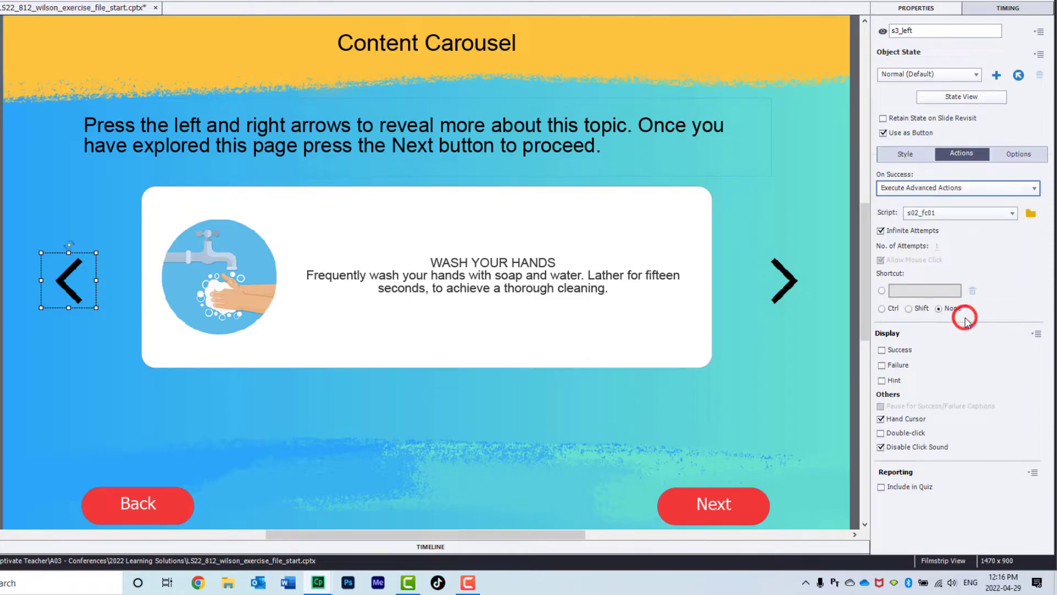
click(958, 213)
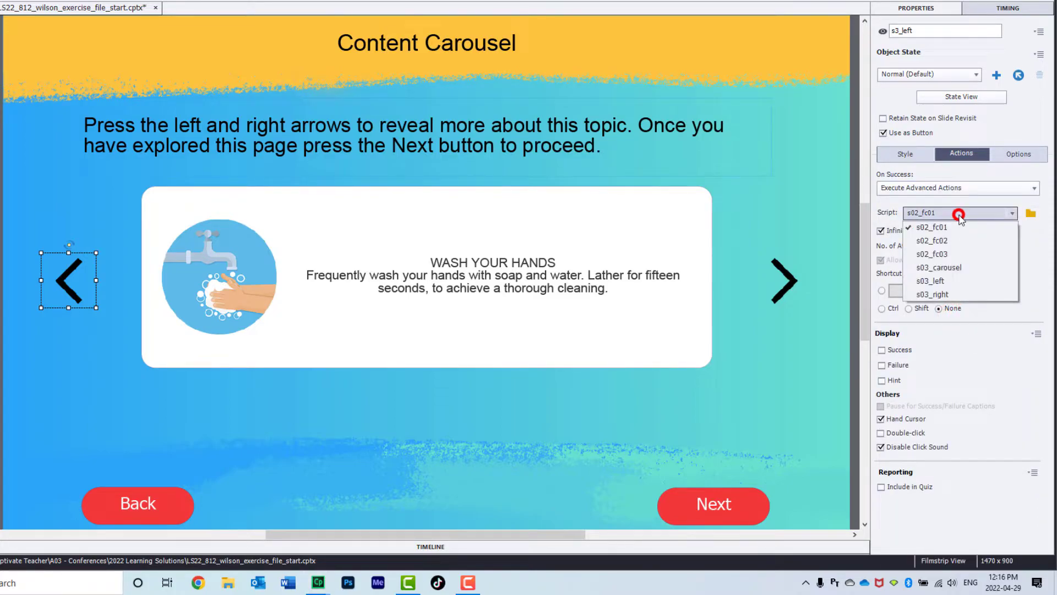
click(954, 281)
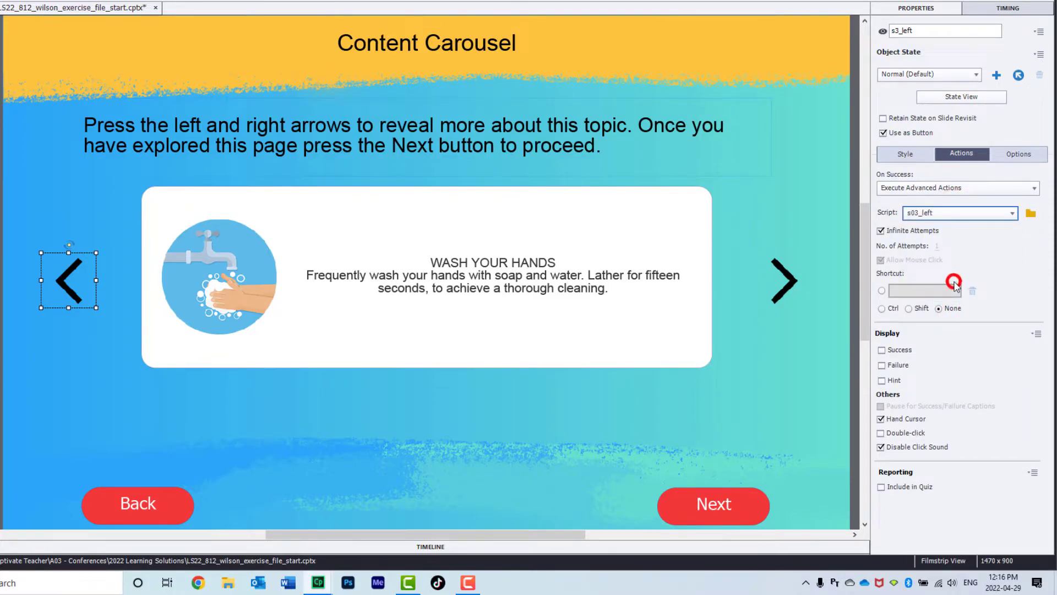
Step: Make the s3_right arrow execute the s03_right advanced action on success
click(780, 288)
click(960, 188)
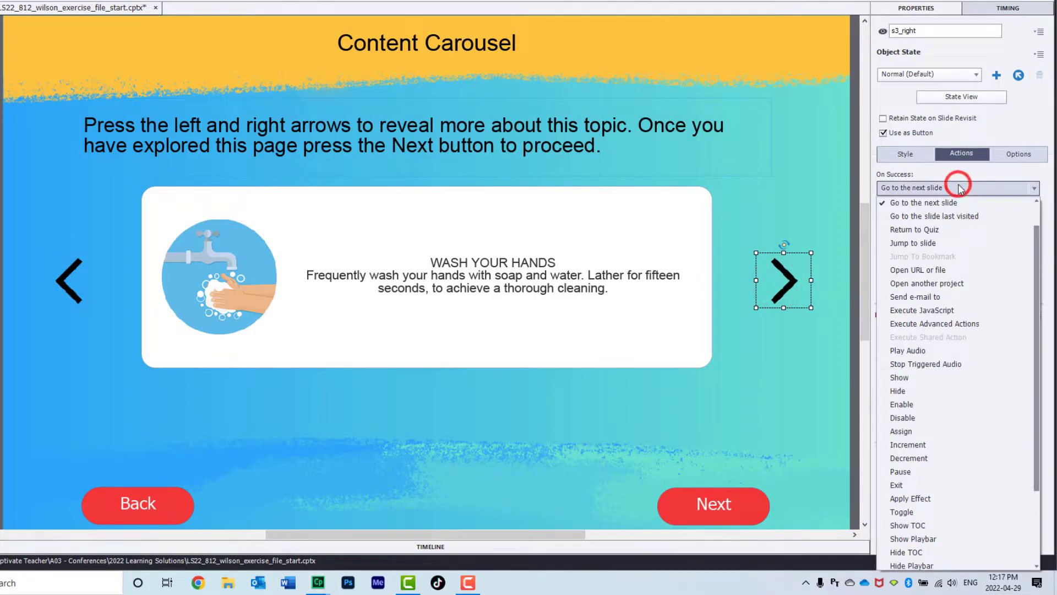
click(970, 323)
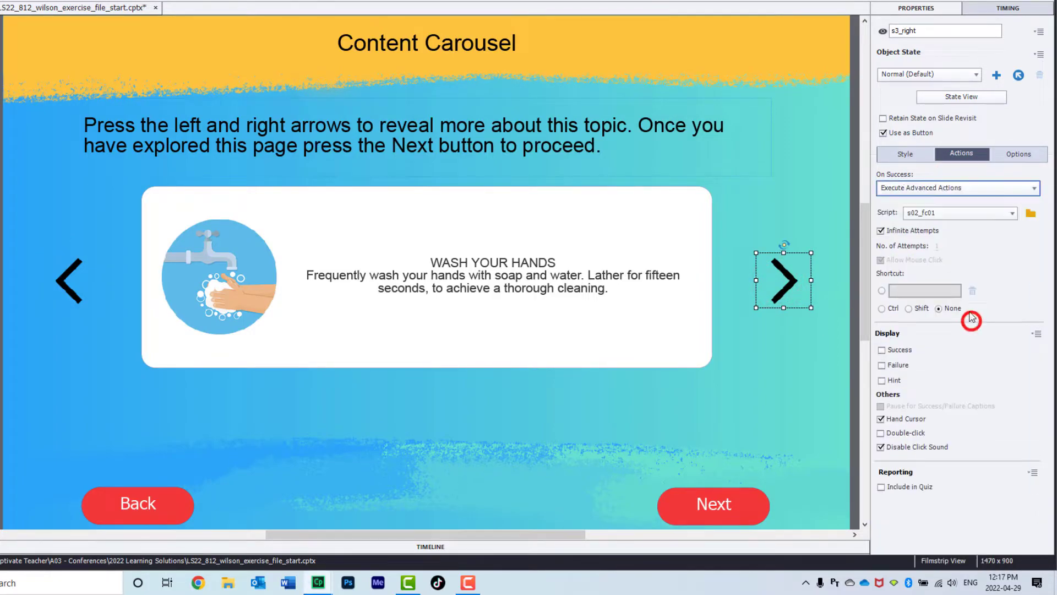
click(955, 215)
click(958, 290)
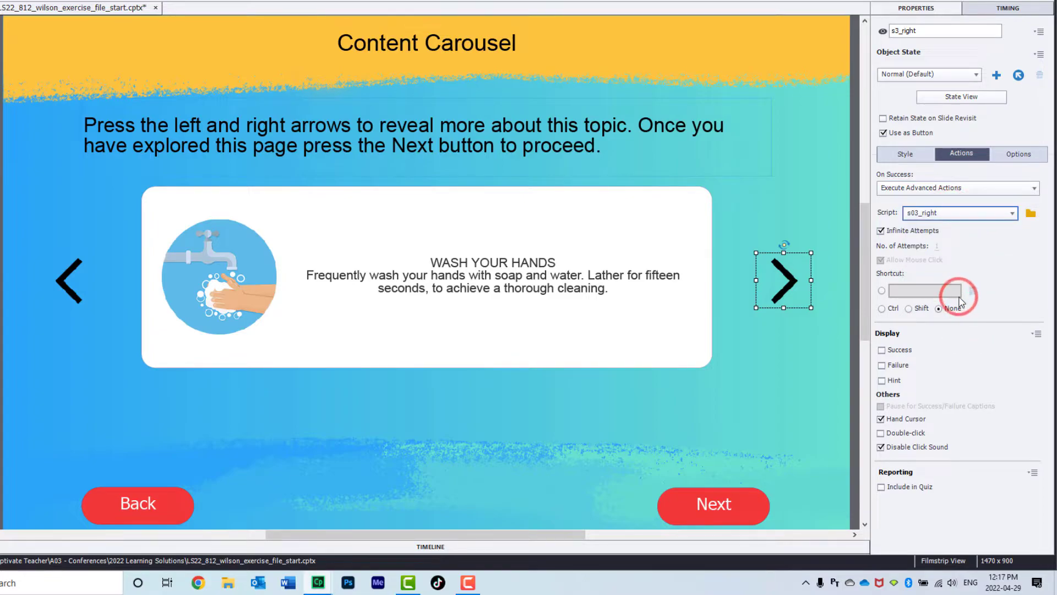
Step: Open the preview options for the project
click(741, 495)
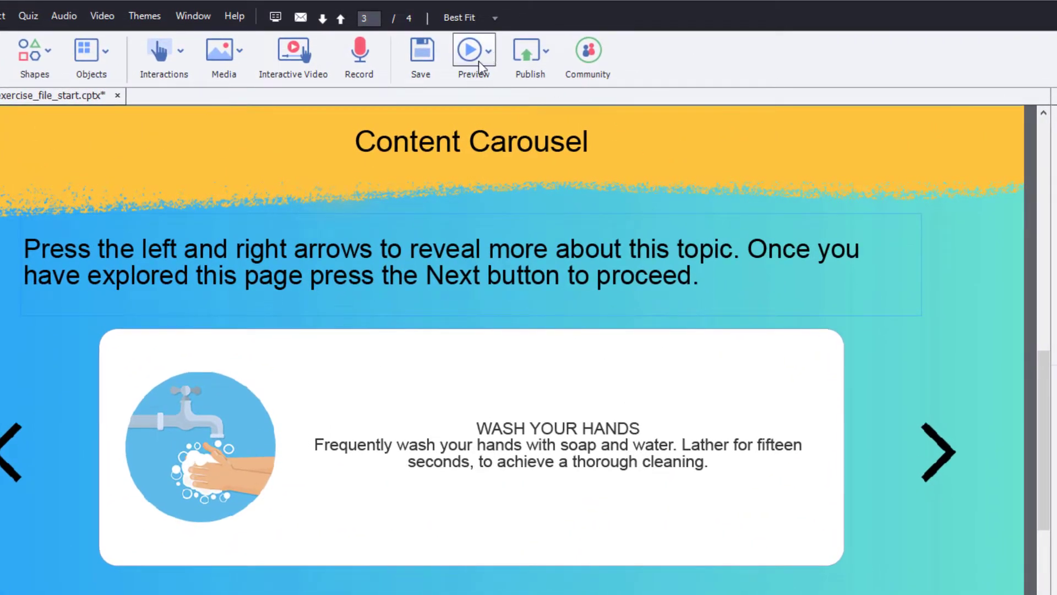
click(490, 48)
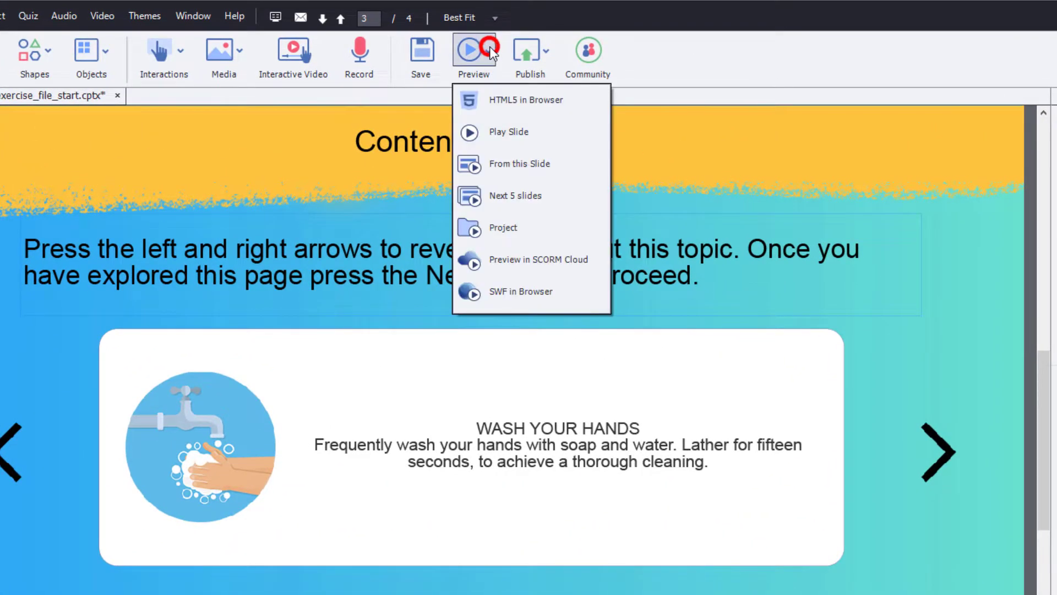
Step: Preview the project as HTML5 in the browser, begin the course and flip all three cards on the flipcards slide
click(493, 98)
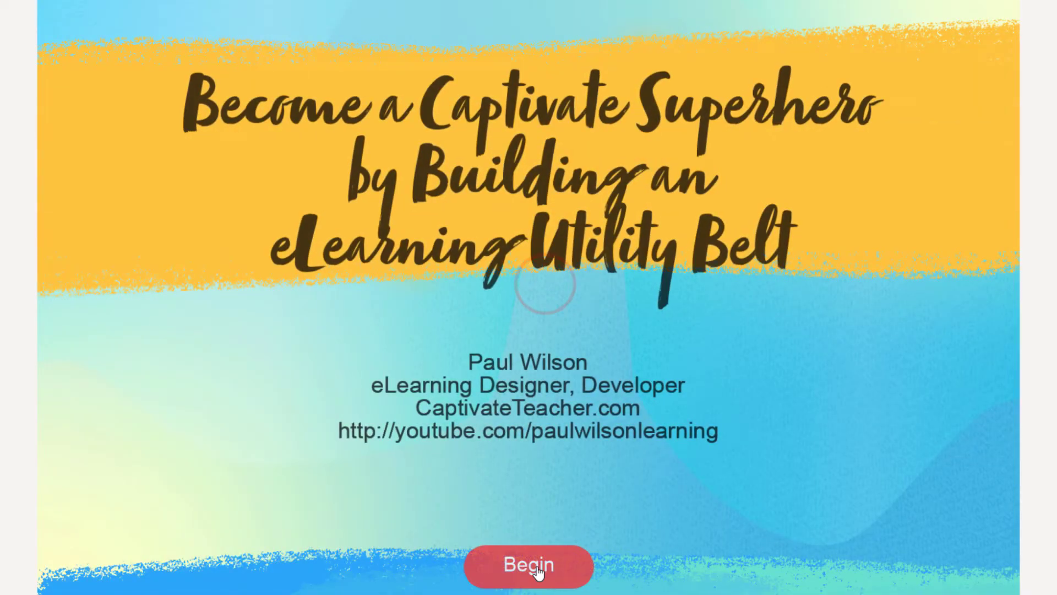
click(537, 573)
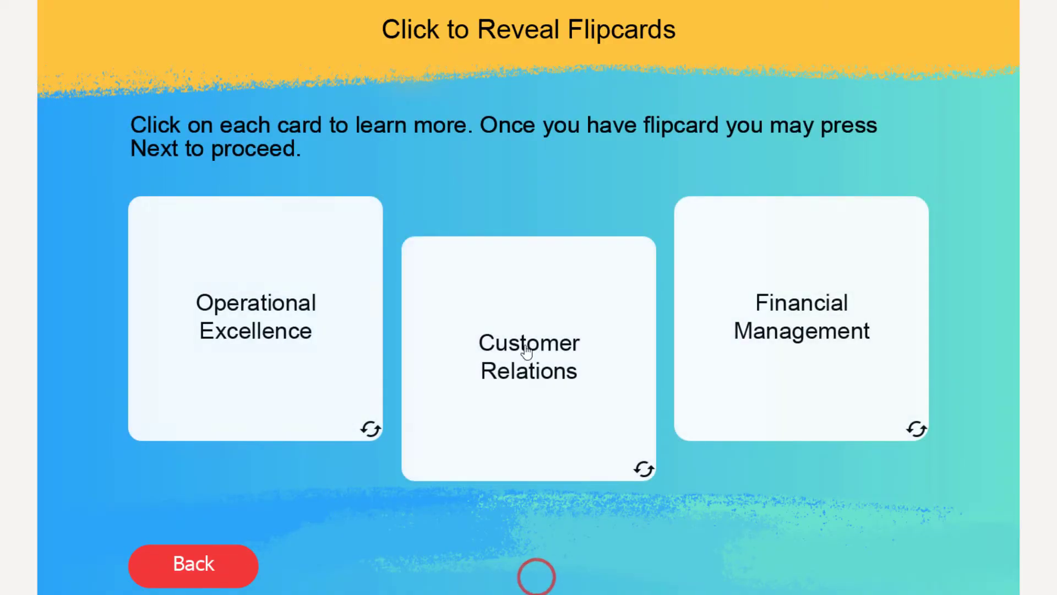
click(272, 392)
click(555, 389)
click(814, 331)
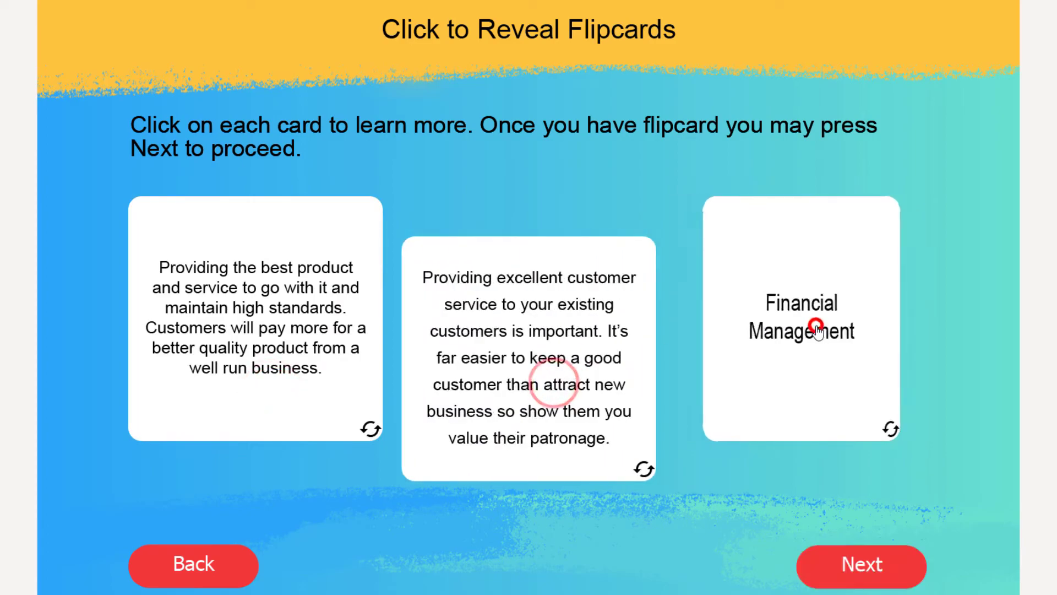
Step: Proceed to the Content Carousel slide and test its forward and backward arrows through all the cards
click(875, 564)
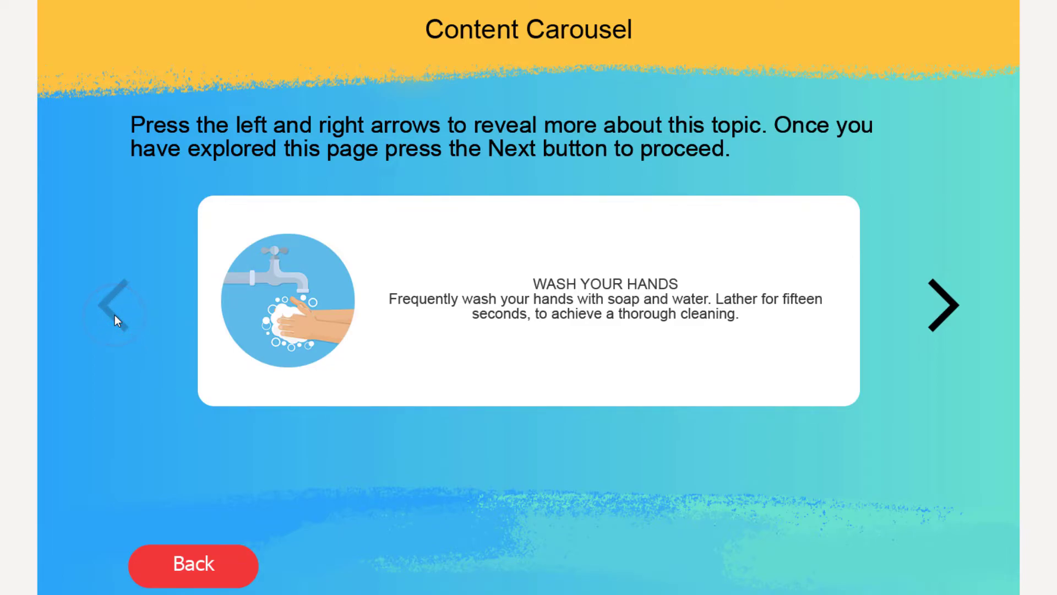
click(955, 319)
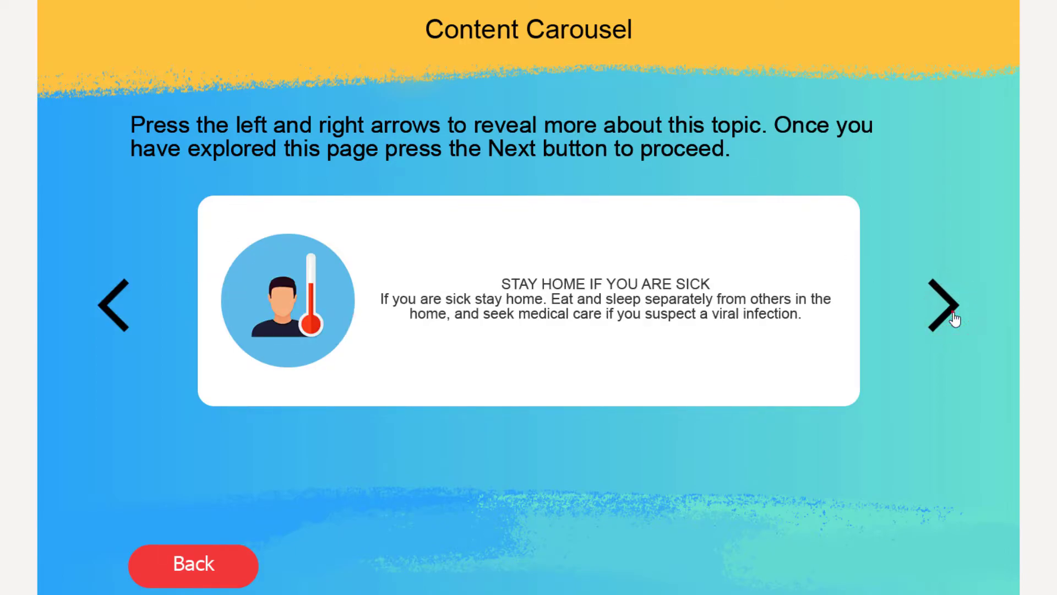
click(954, 319)
click(955, 320)
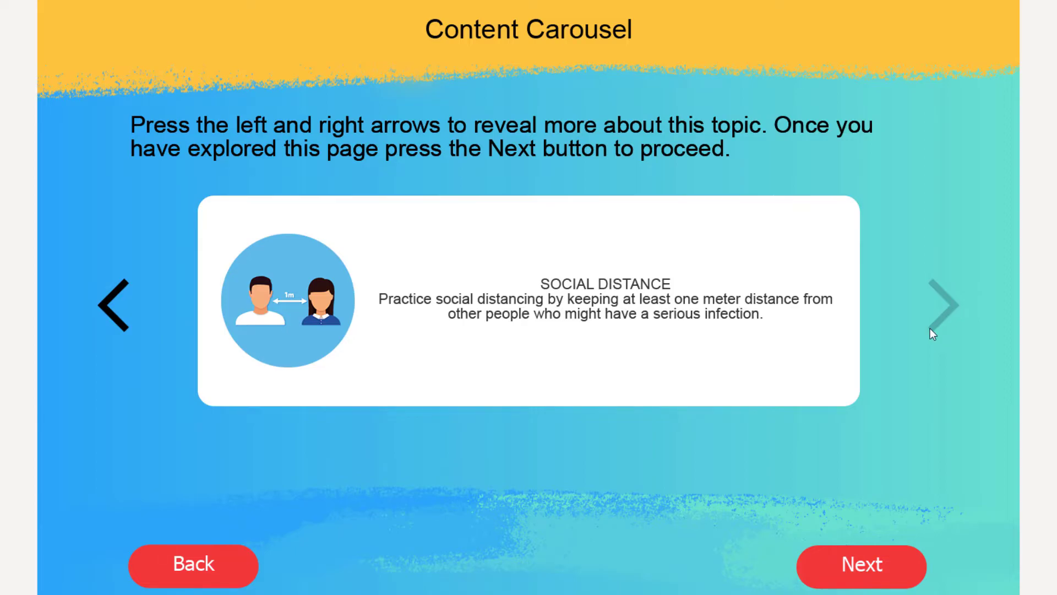
click(118, 300)
click(118, 300)
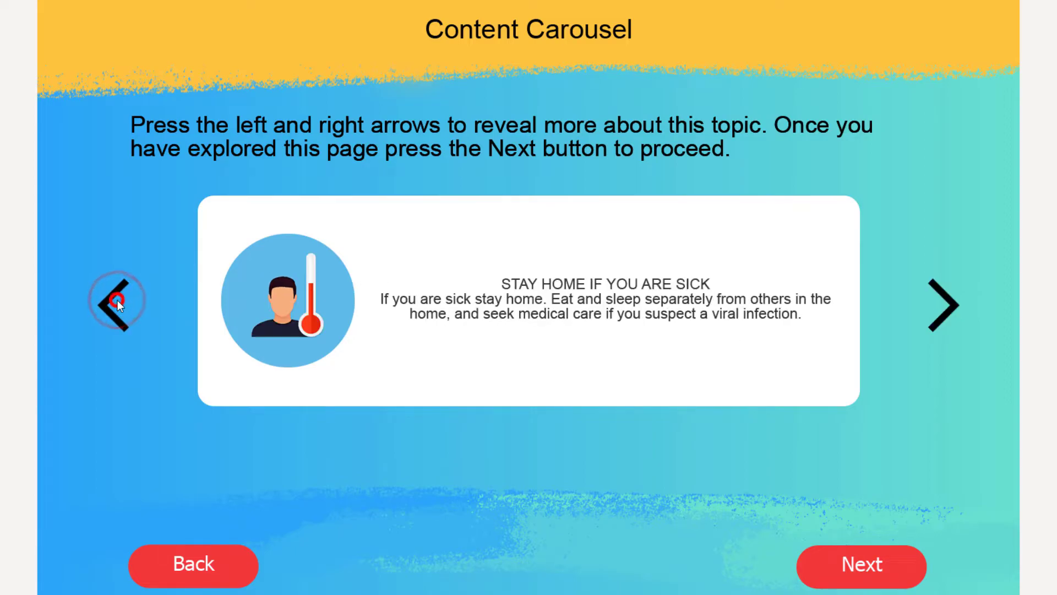
click(117, 299)
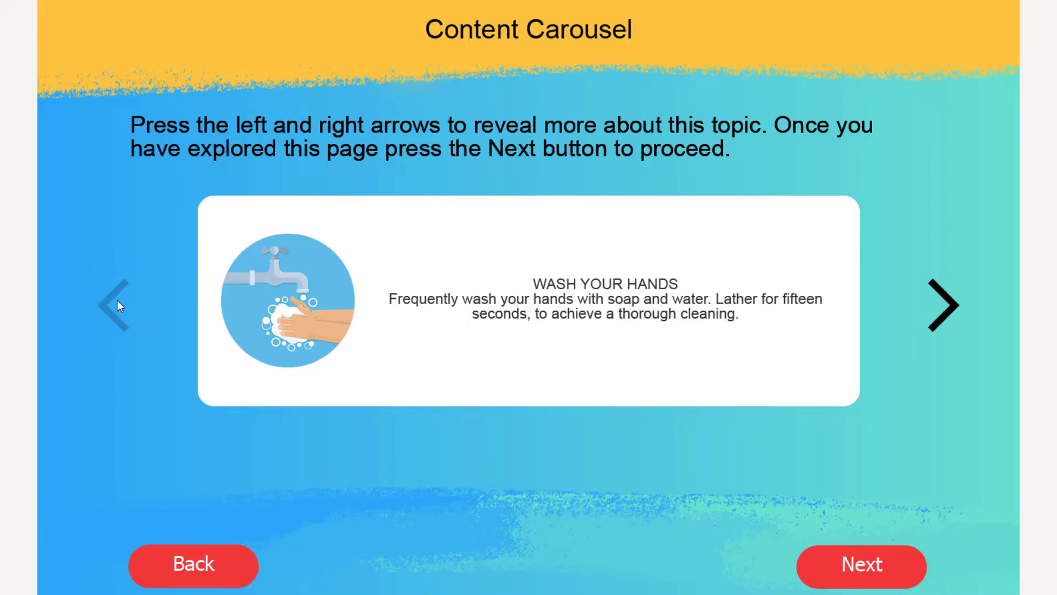
click(947, 308)
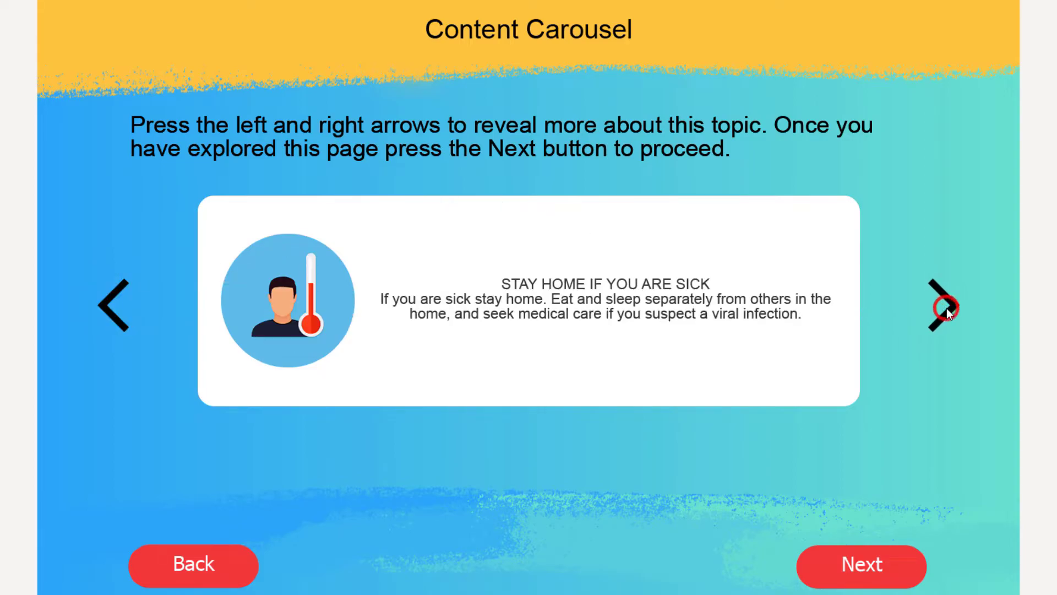
click(946, 308)
click(947, 308)
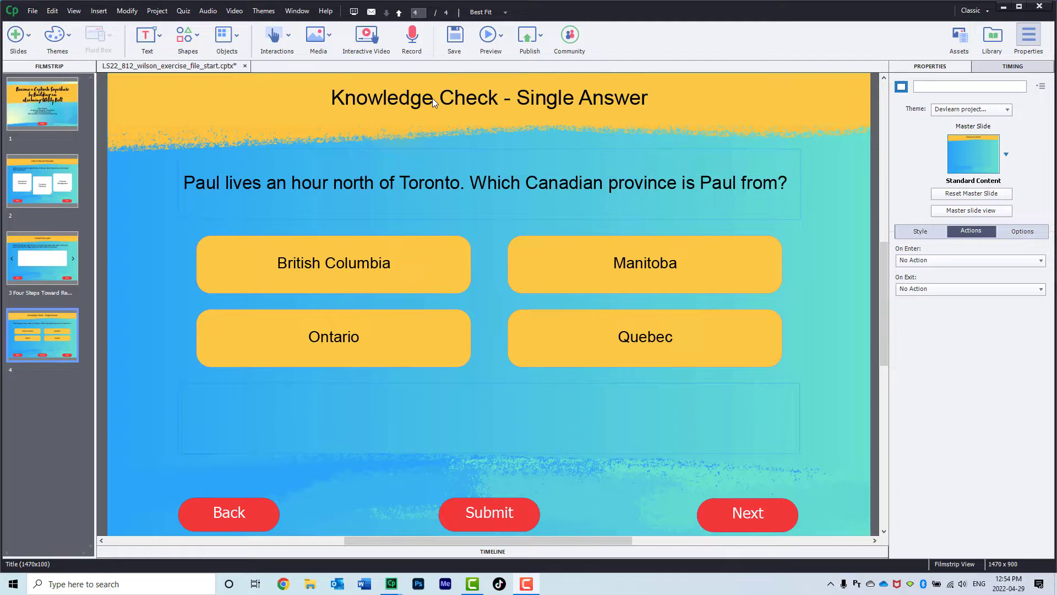
Step: Open the master slides from the knowledge check slide and examine the MCQ,T/F,FIB,Sequence master
click(975, 213)
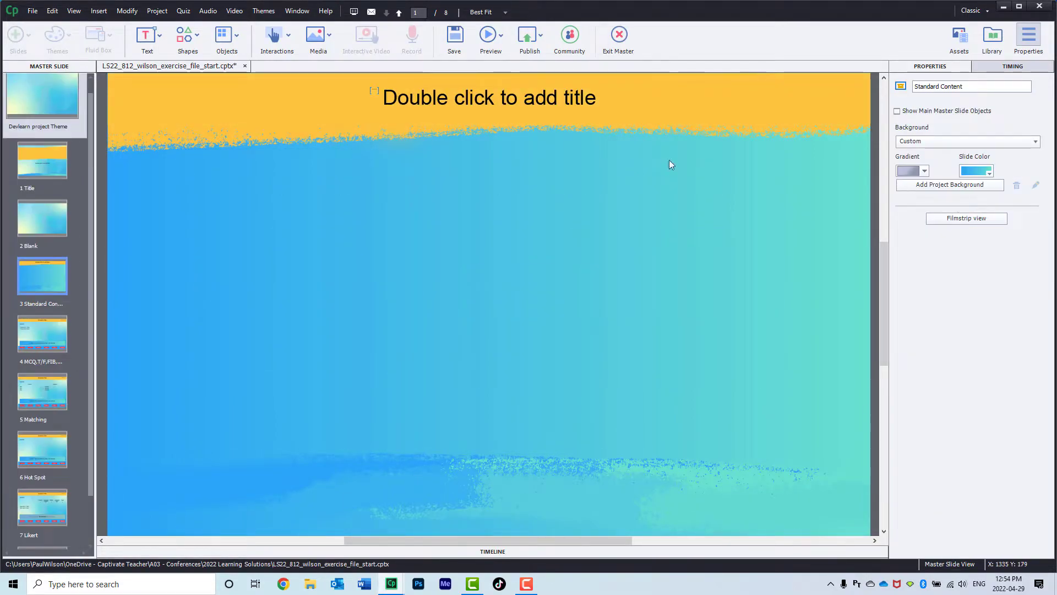
click(42, 333)
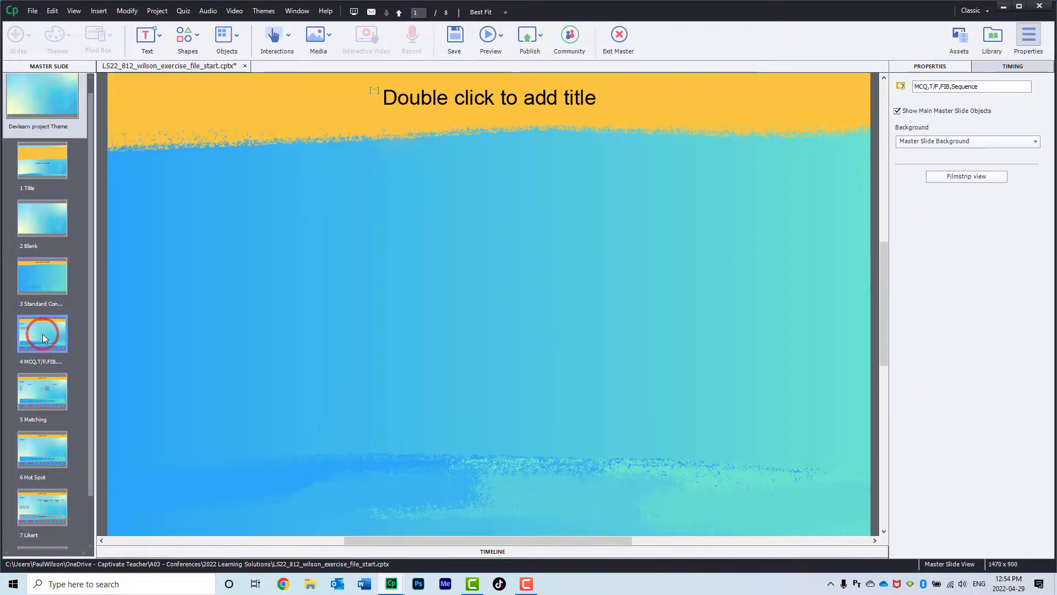
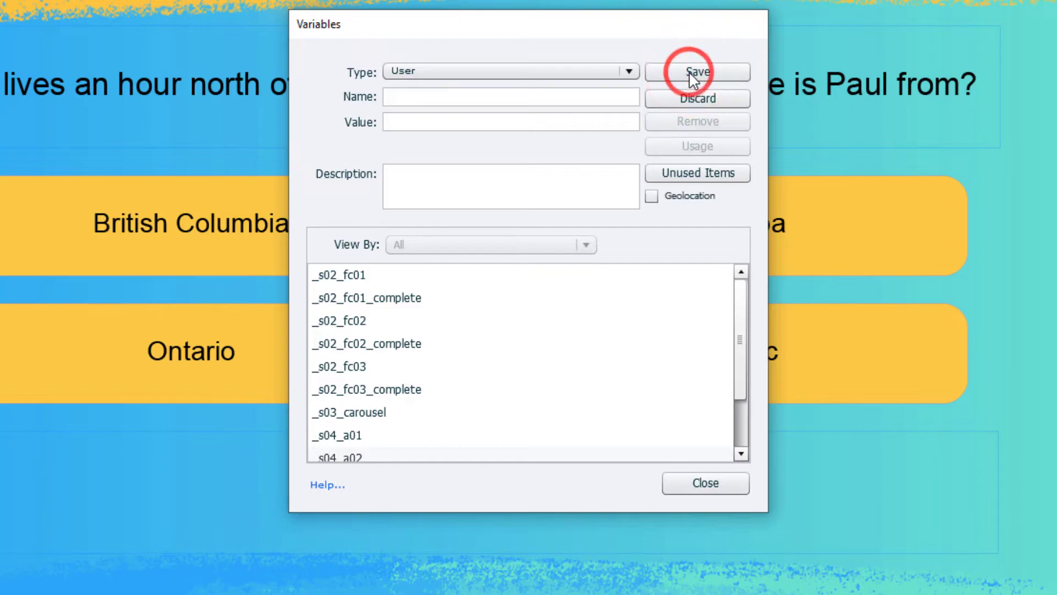
Step: Add the user variables _s04_a03 and _s04_a04 with empty values and close the variables dialog
text(_s04_a01)
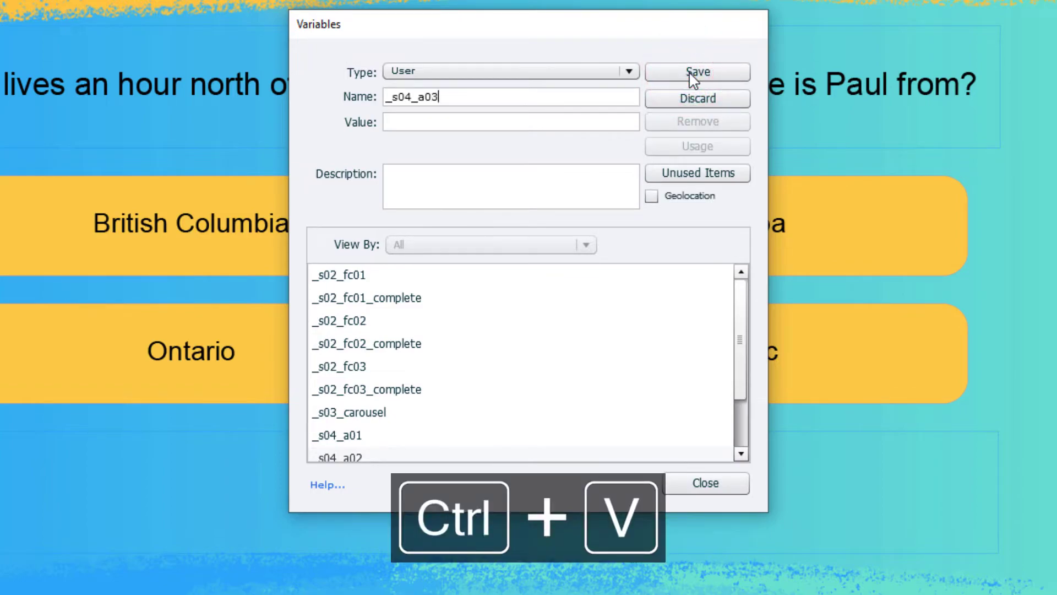
click(692, 74)
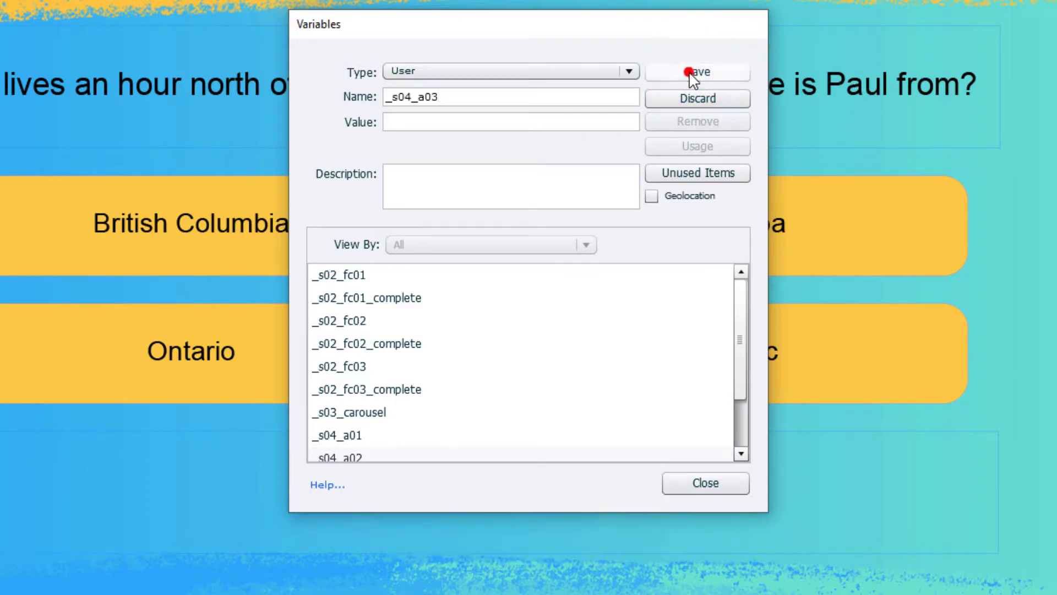
click(693, 75)
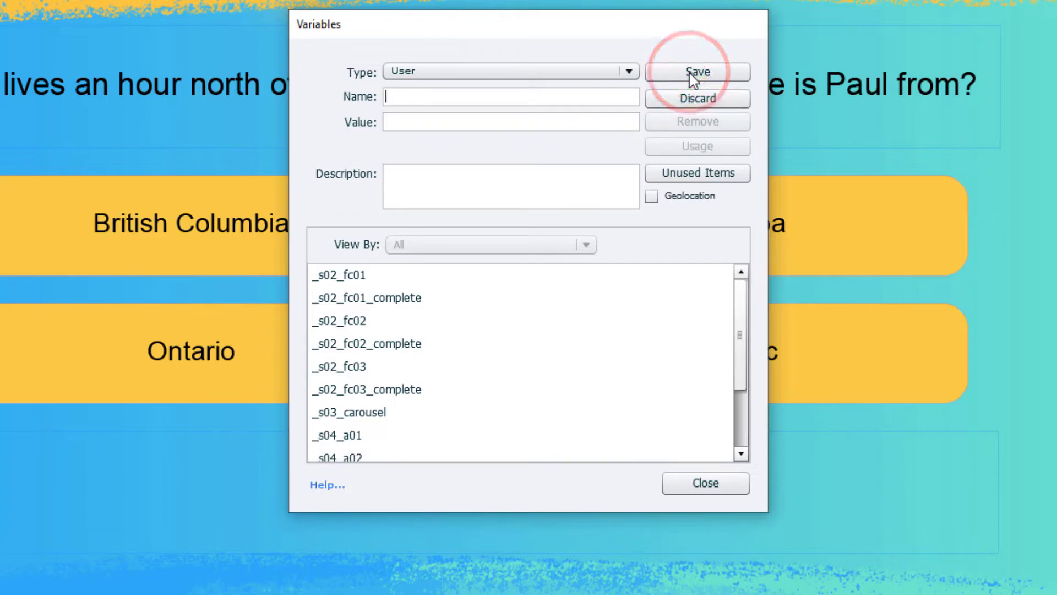
text(_s04_a01)
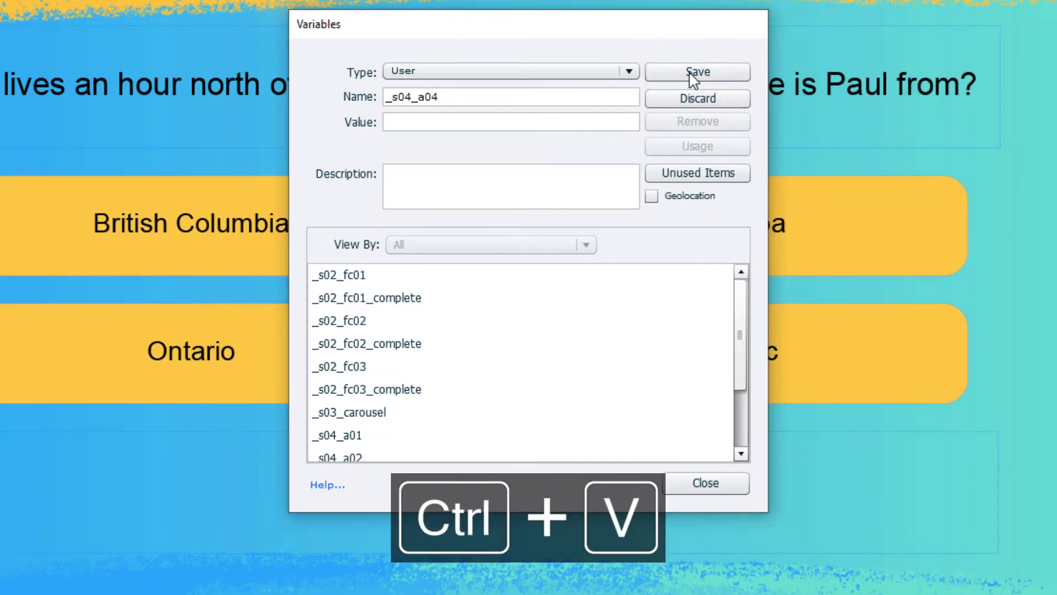
click(693, 74)
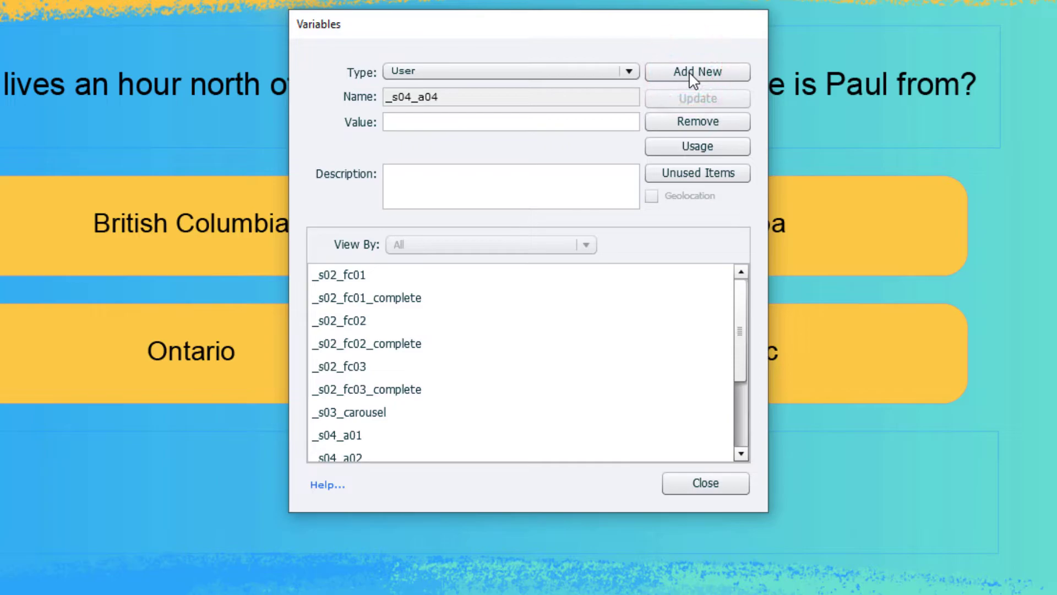
click(709, 486)
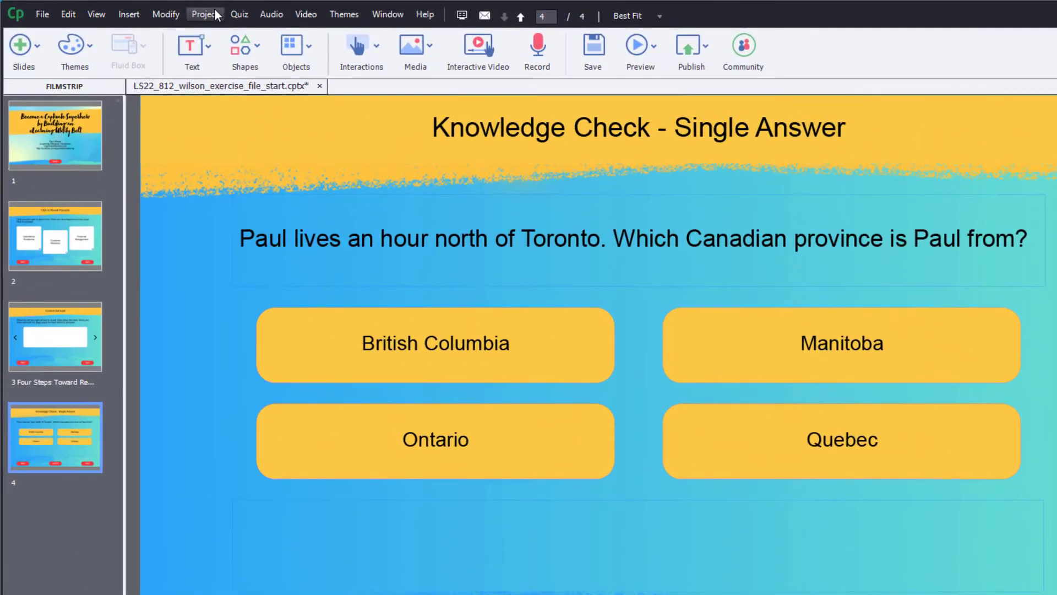
Step: Start a blank advanced action named s04_a01 and make its first tab conditional
click(165, 10)
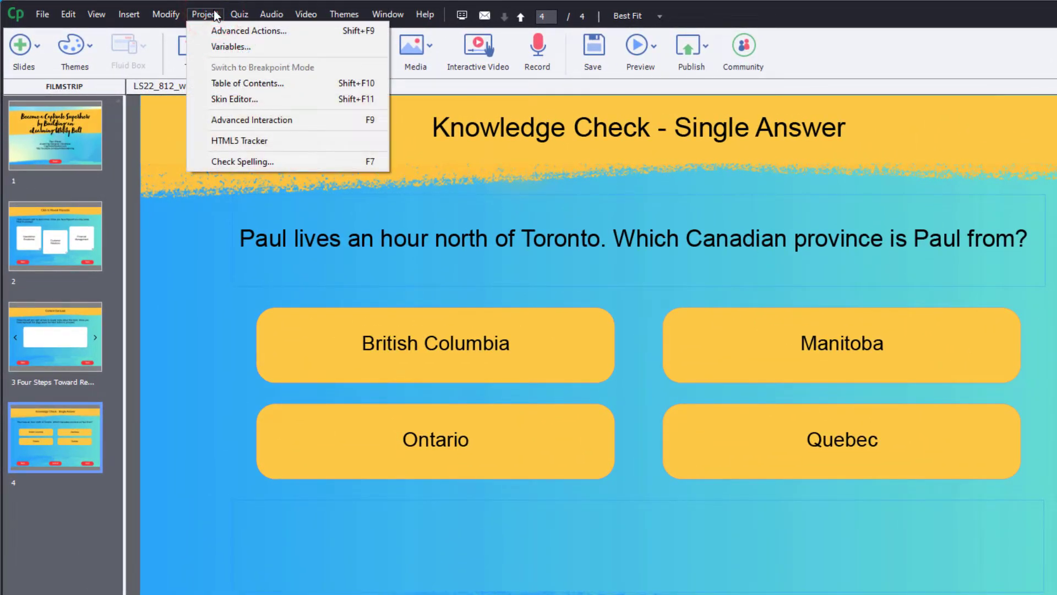
click(215, 31)
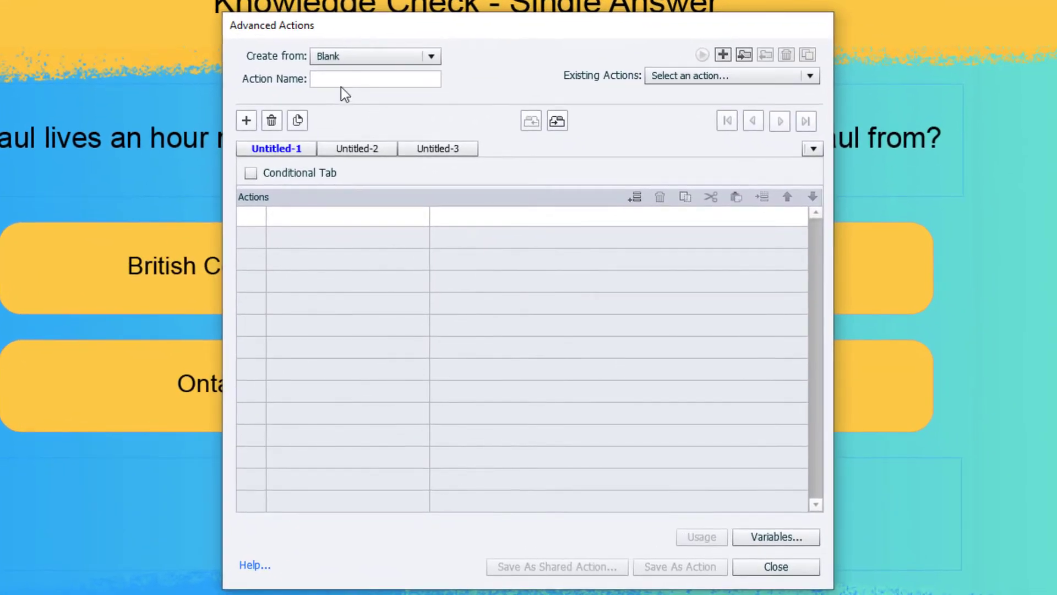
click(534, 191)
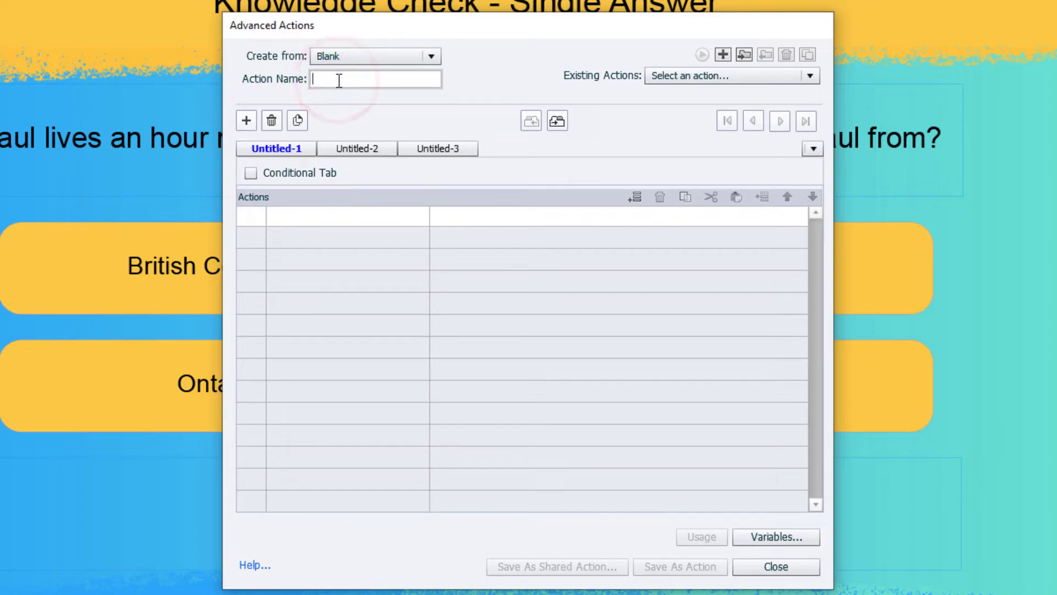
text(s04_a01)
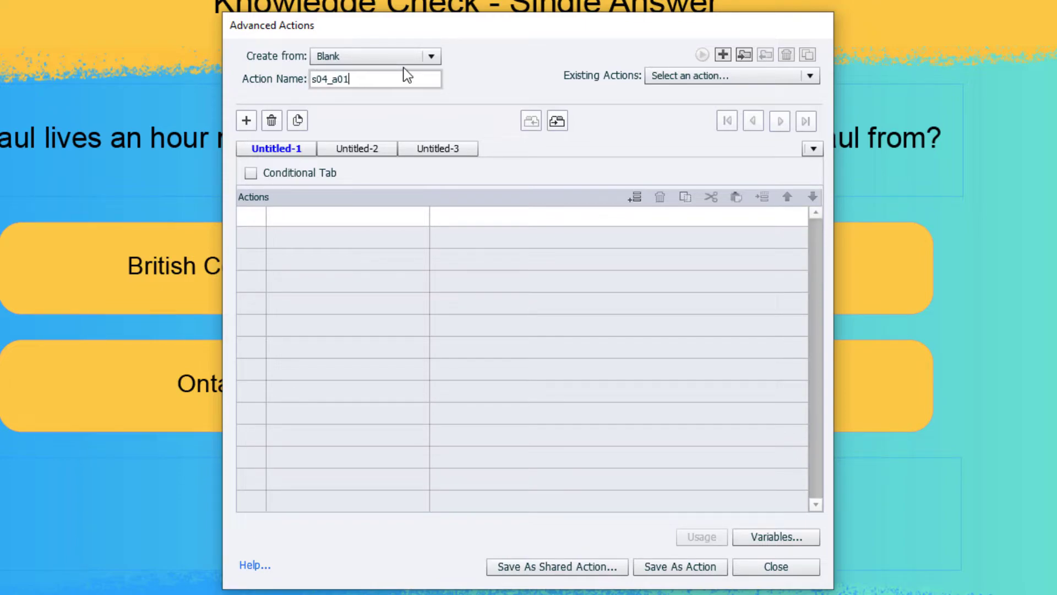
click(254, 176)
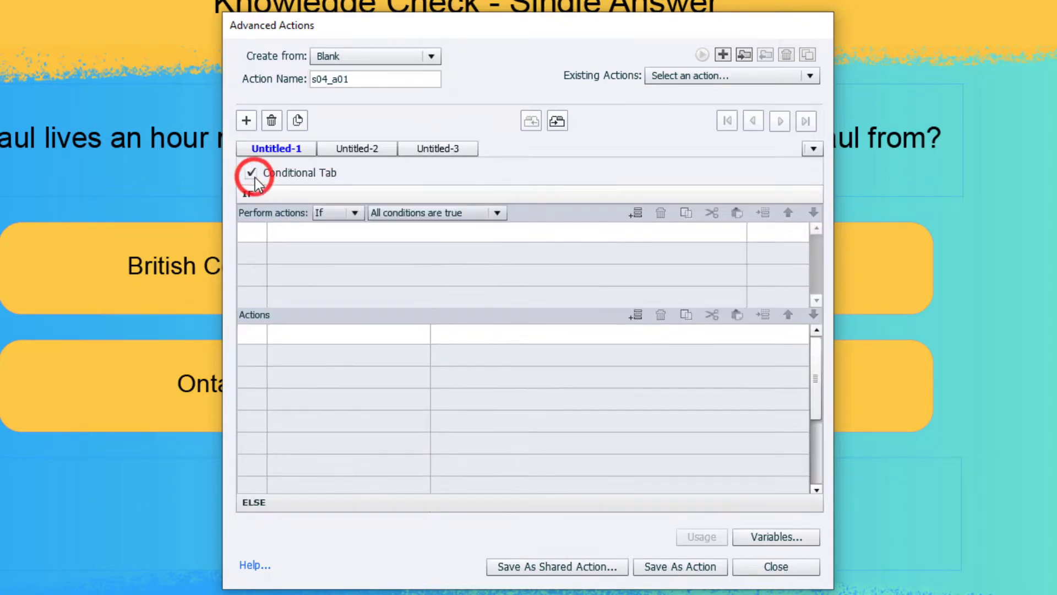
Step: Define the IF condition of the s04_a01 action as _s04_a01 is equal to the literal 0
click(295, 233)
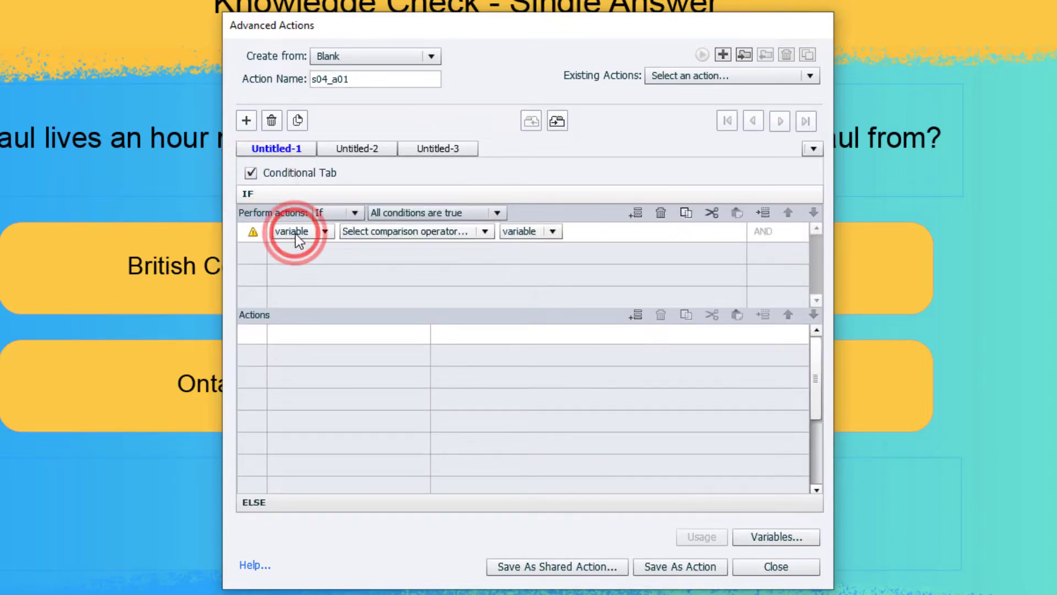
click(295, 231)
click(300, 251)
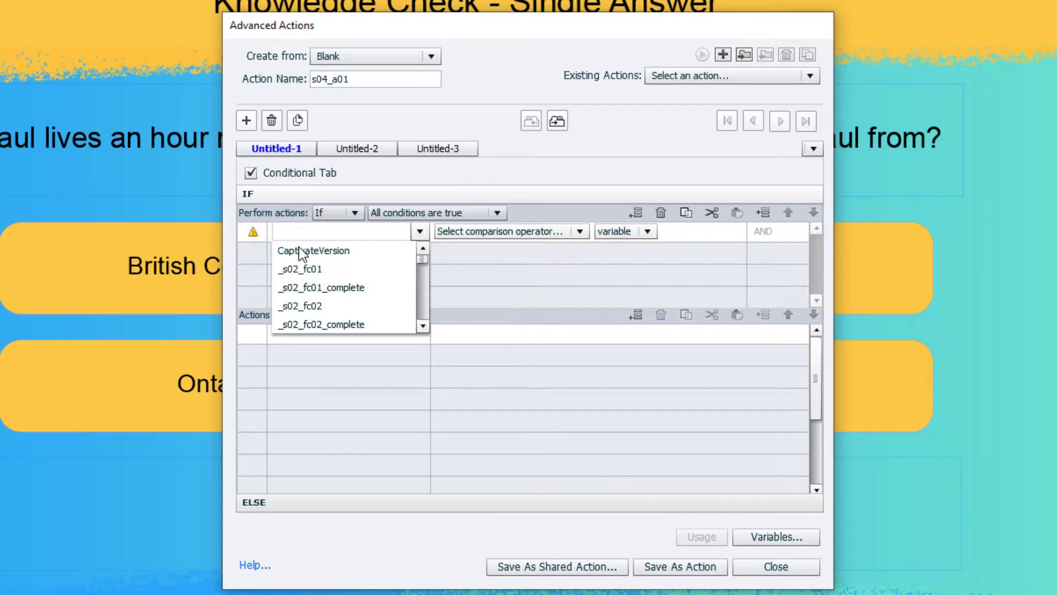
text(s04)
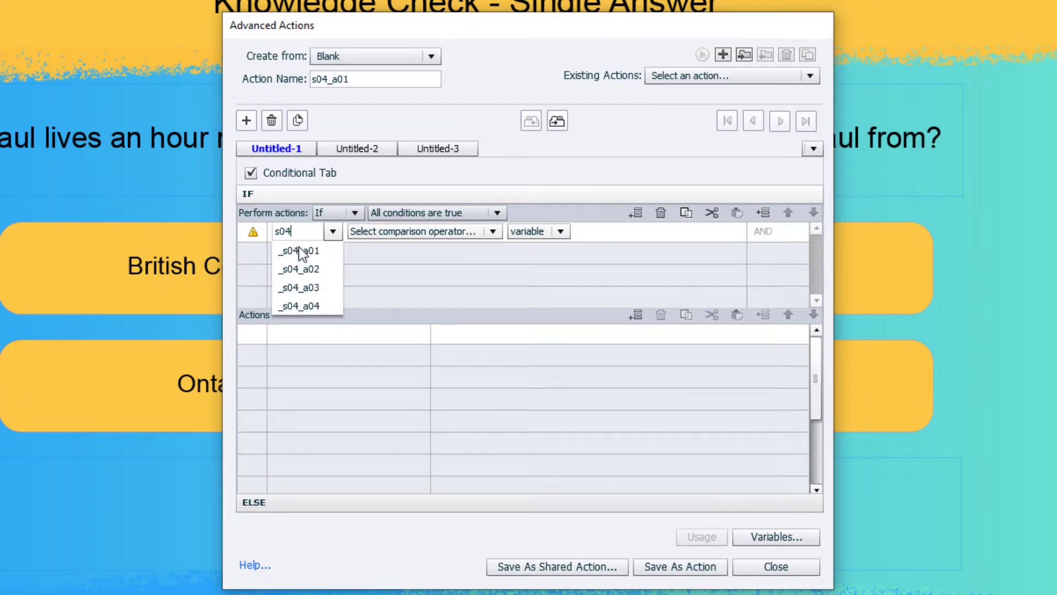
click(300, 252)
click(405, 231)
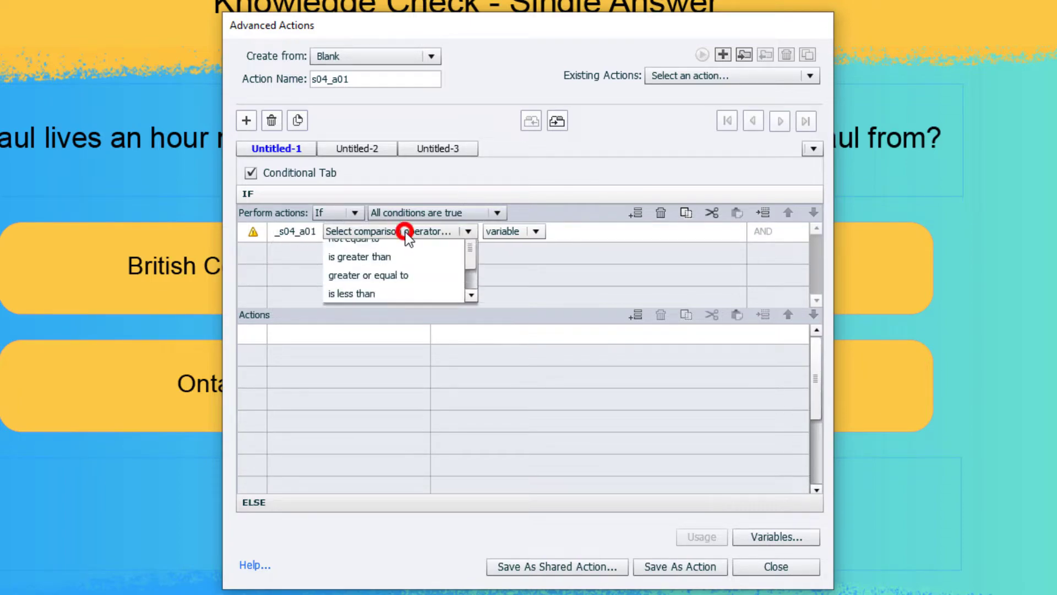
click(402, 246)
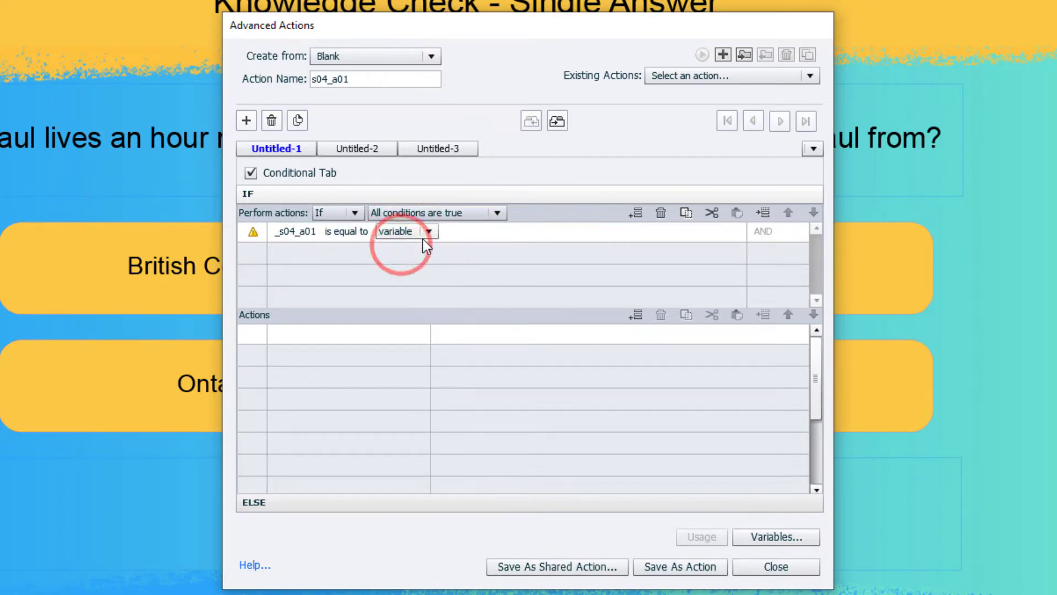
click(425, 232)
click(424, 272)
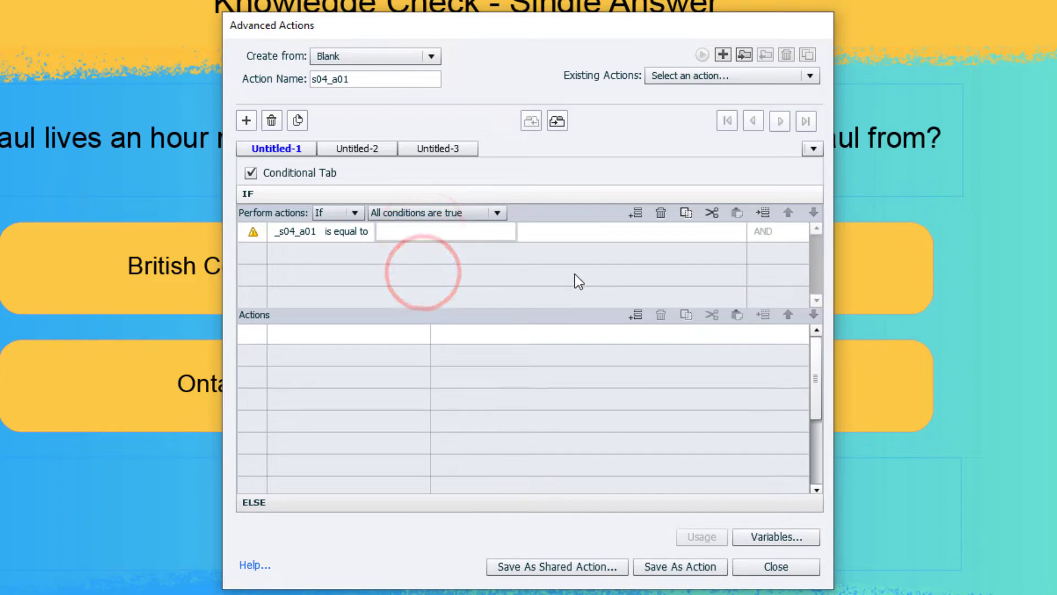
text(0)
key(Return)
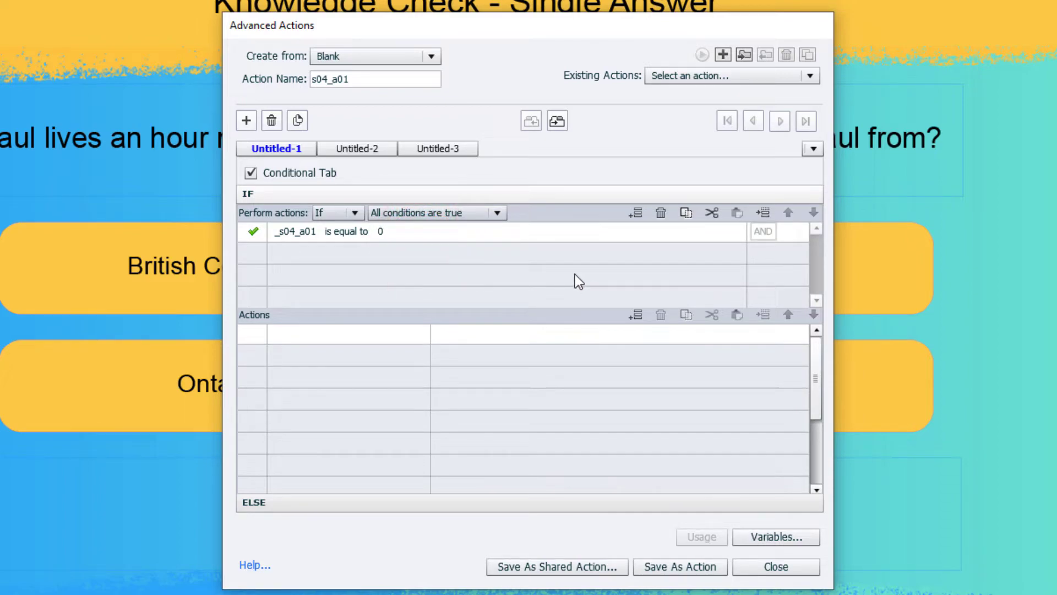
Step: Add an Assign action under the IF condition that sets the variable _s04_a01 to the literal 1
click(297, 333)
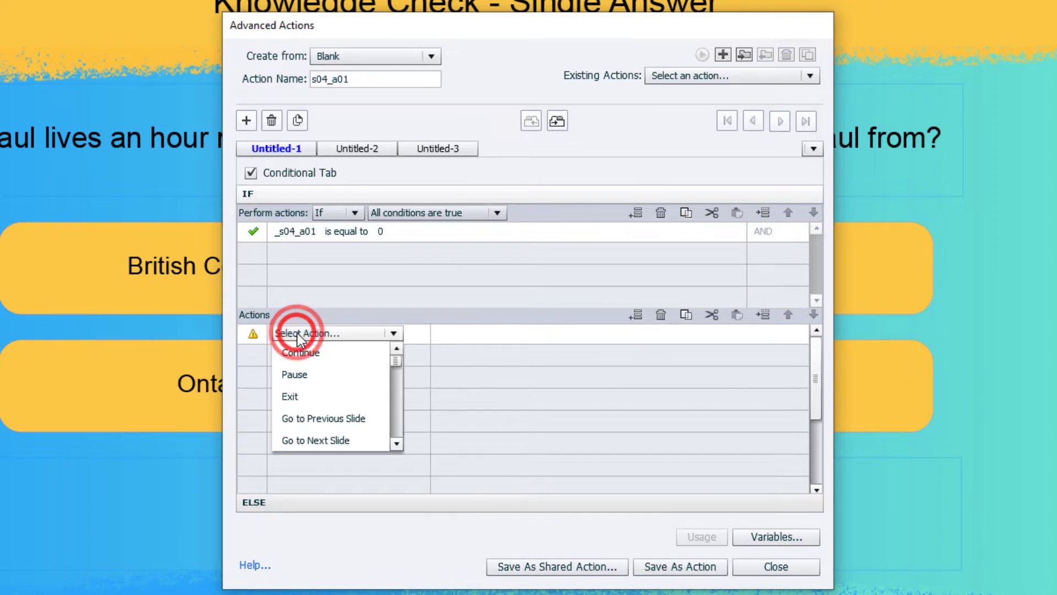
key(a)
click(302, 360)
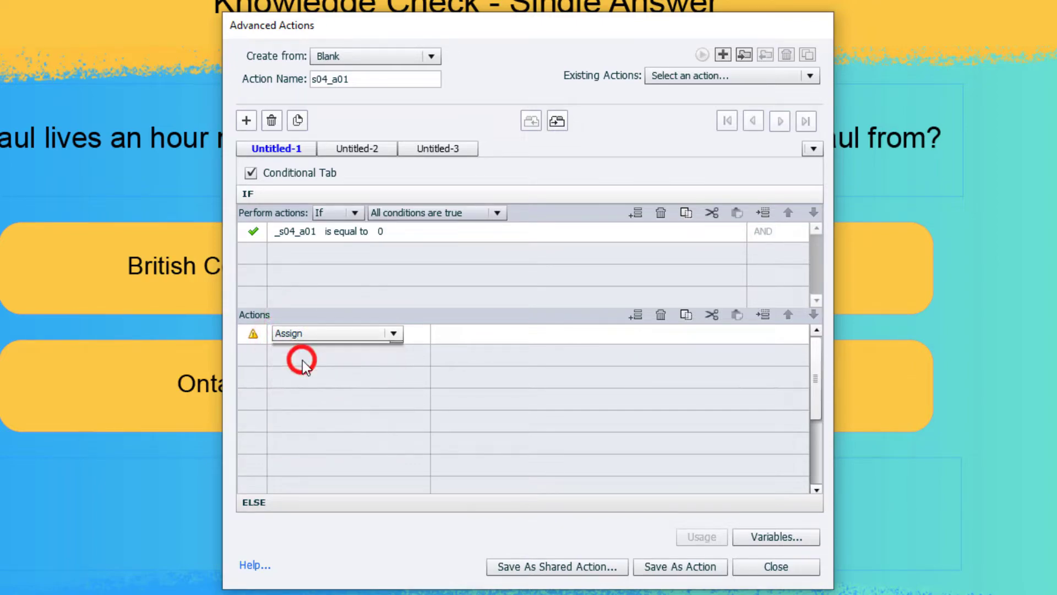
text(s04)
key(Down)
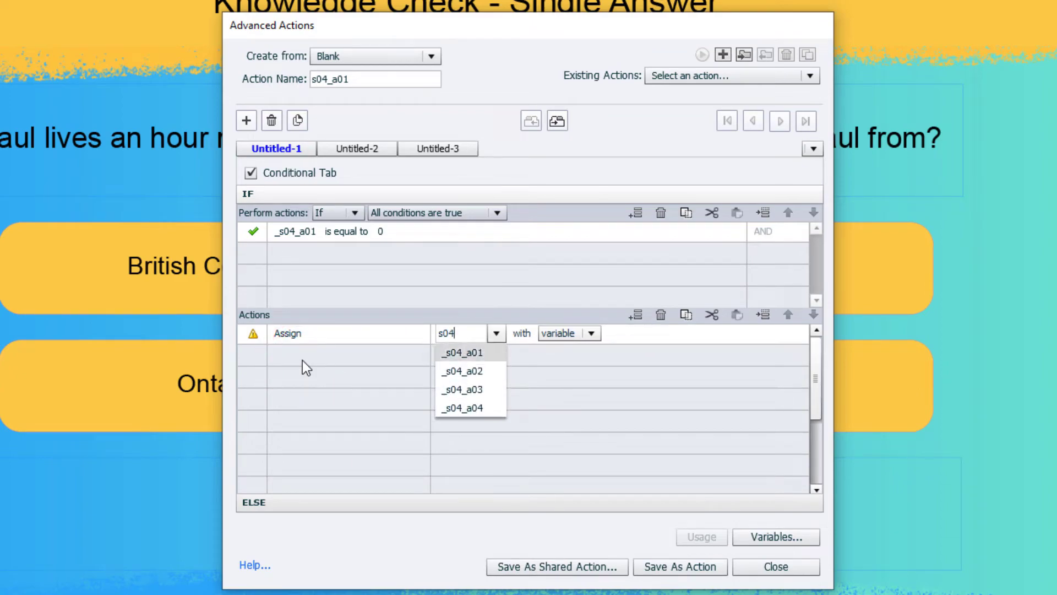
key(Return)
click(567, 332)
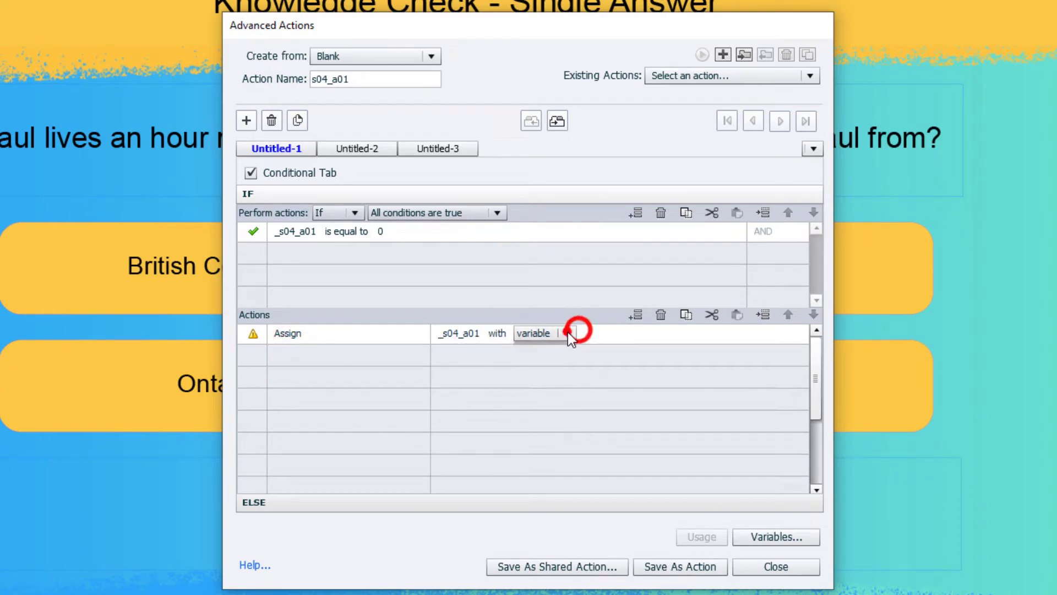
click(560, 366)
text(1)
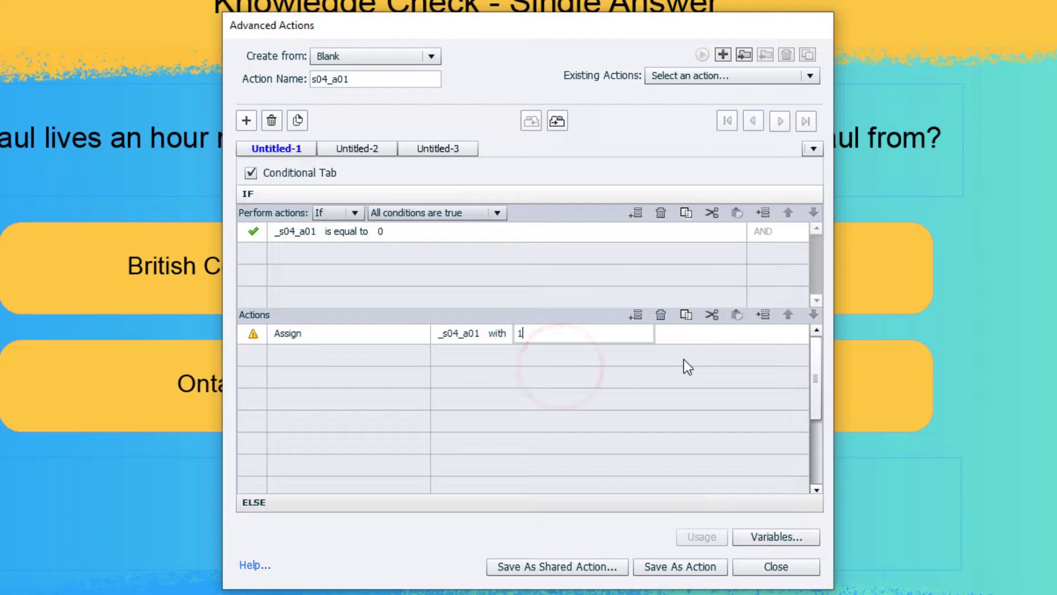
key(Return)
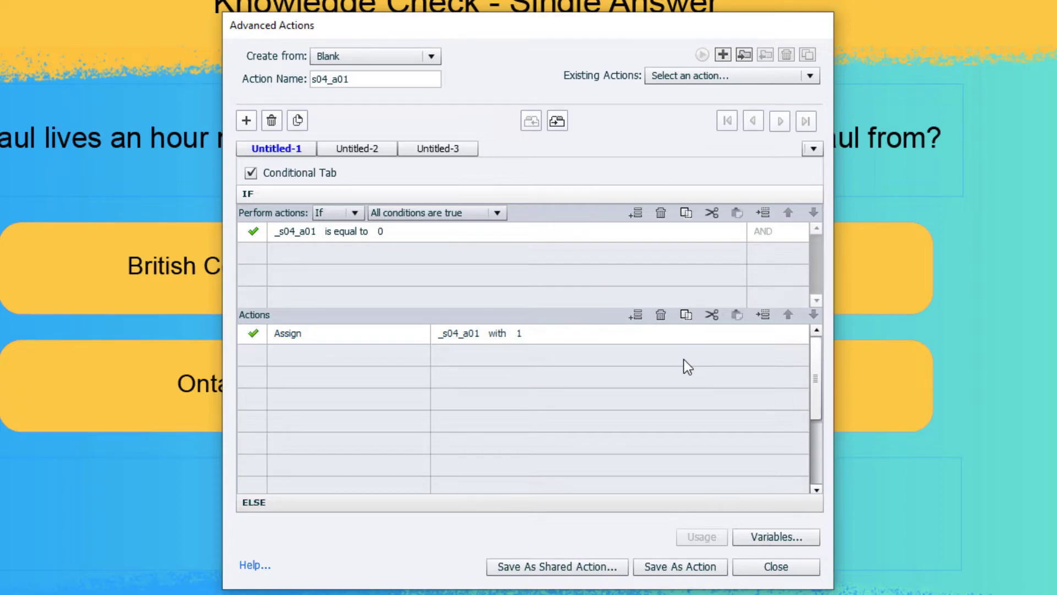
Step: Add a second Assign action that sets the variable _s04_a02 to the literal 0
click(289, 356)
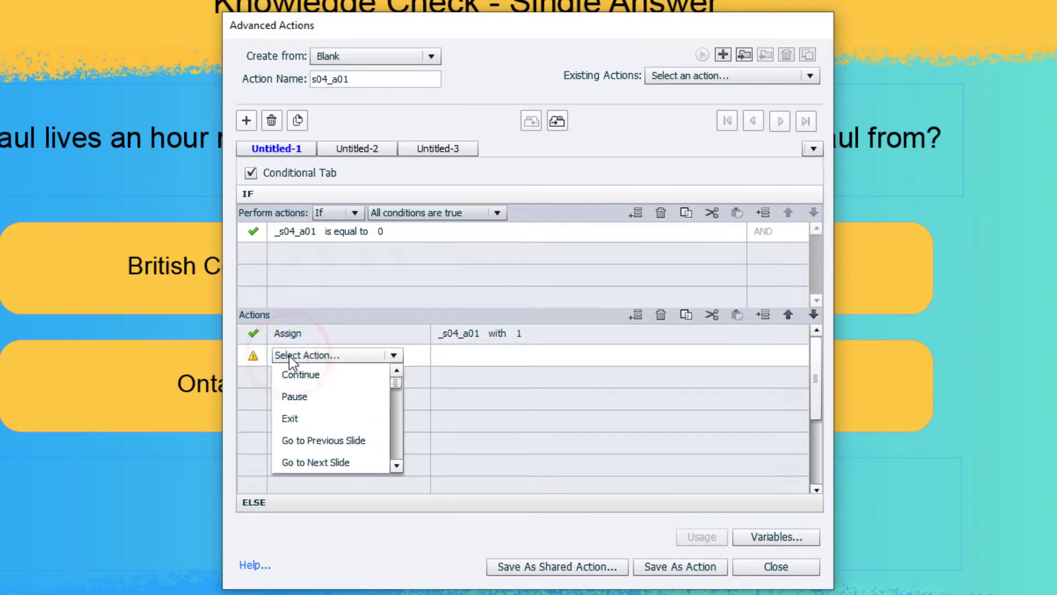
text(a)
click(292, 375)
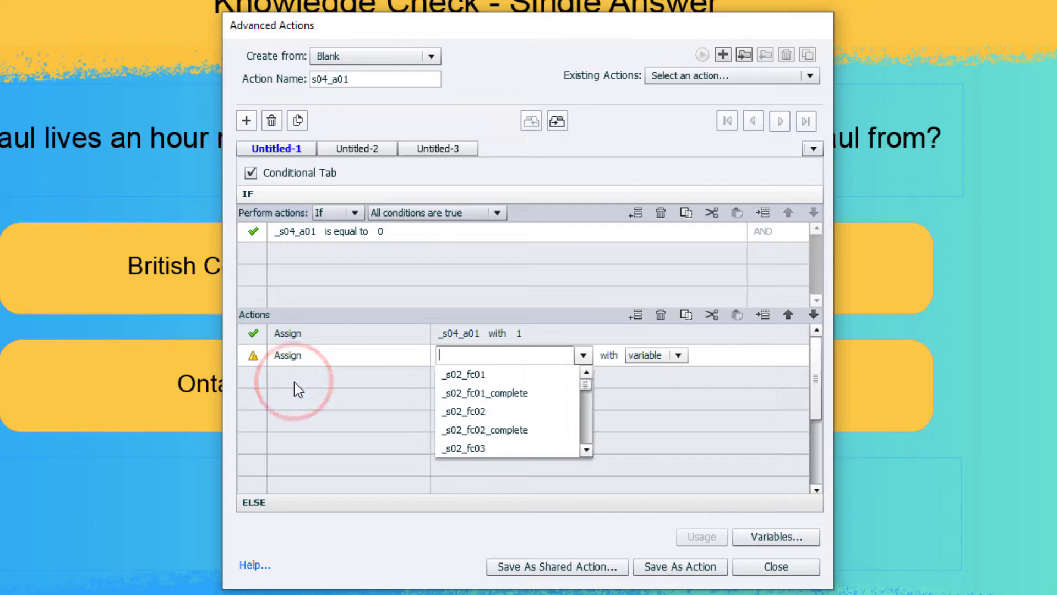
text(s04)
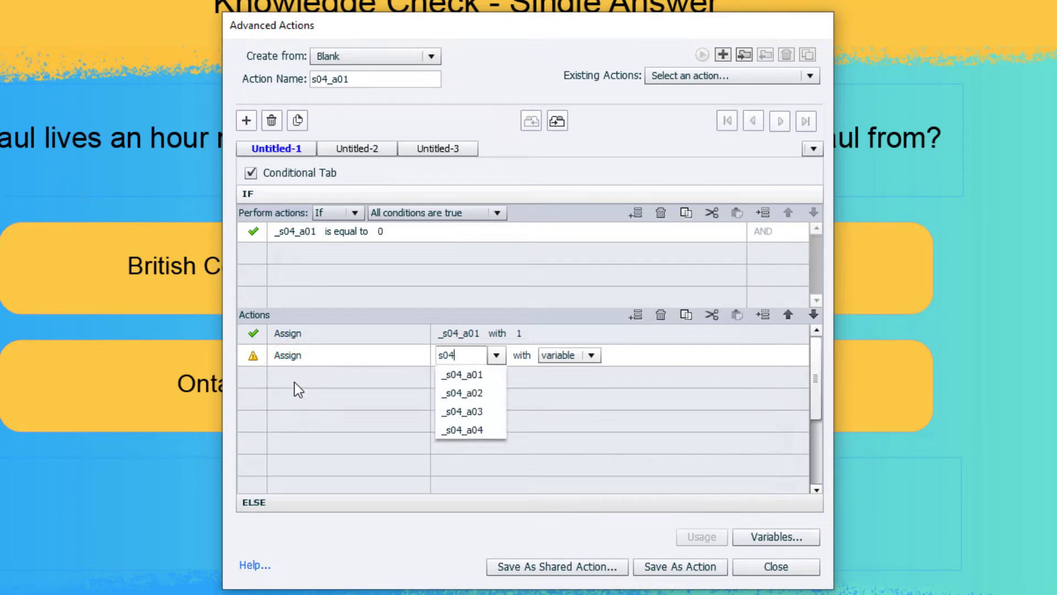
key(Return)
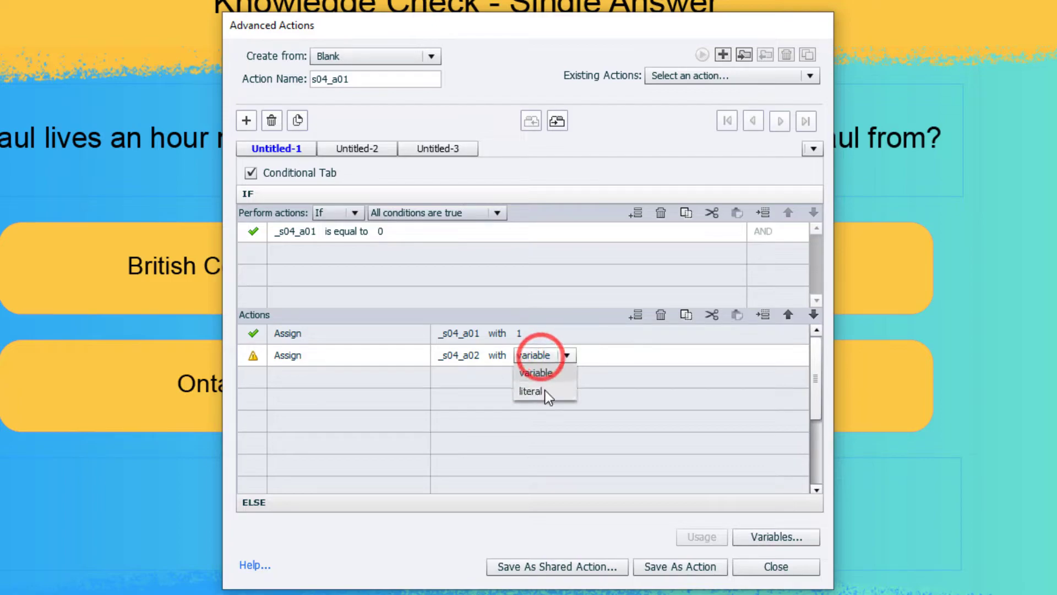
click(535, 371)
text(0)
key(Return)
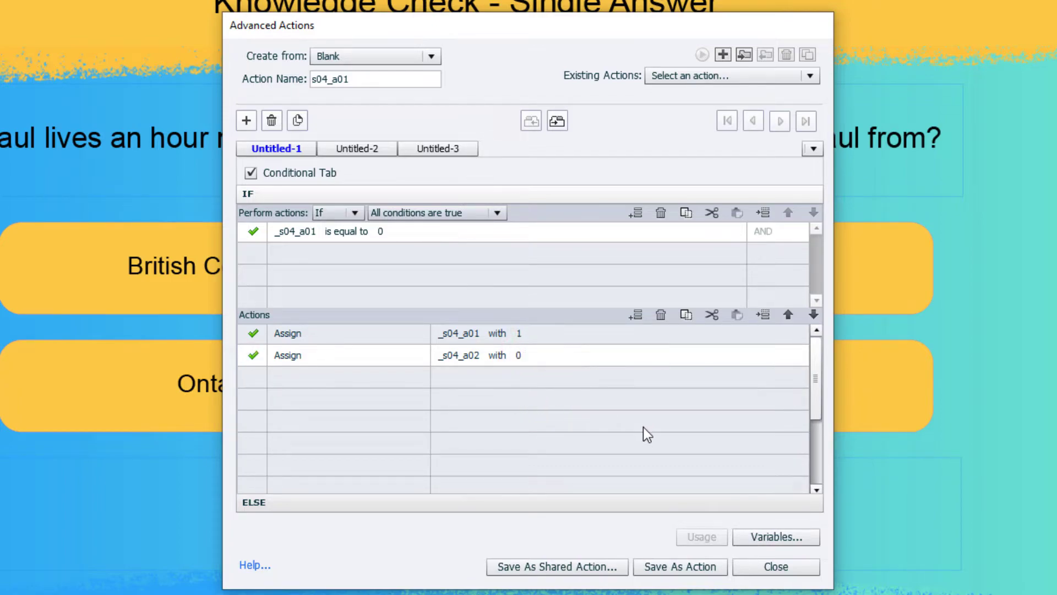
Step: Add a third Assign action that sets the variable _s04_a03 to the literal 0
click(289, 384)
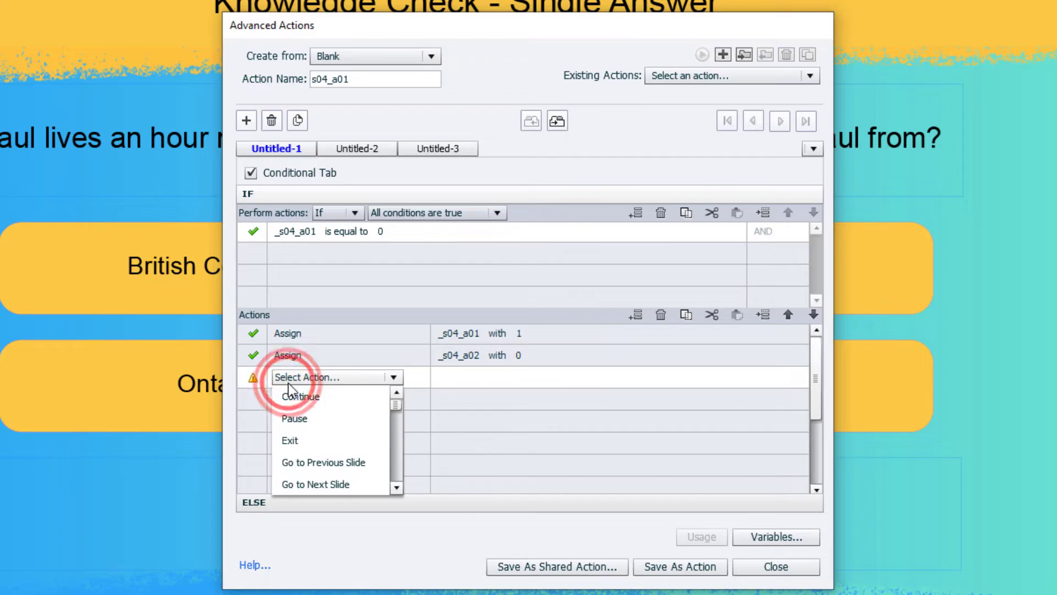
text(a)
click(290, 394)
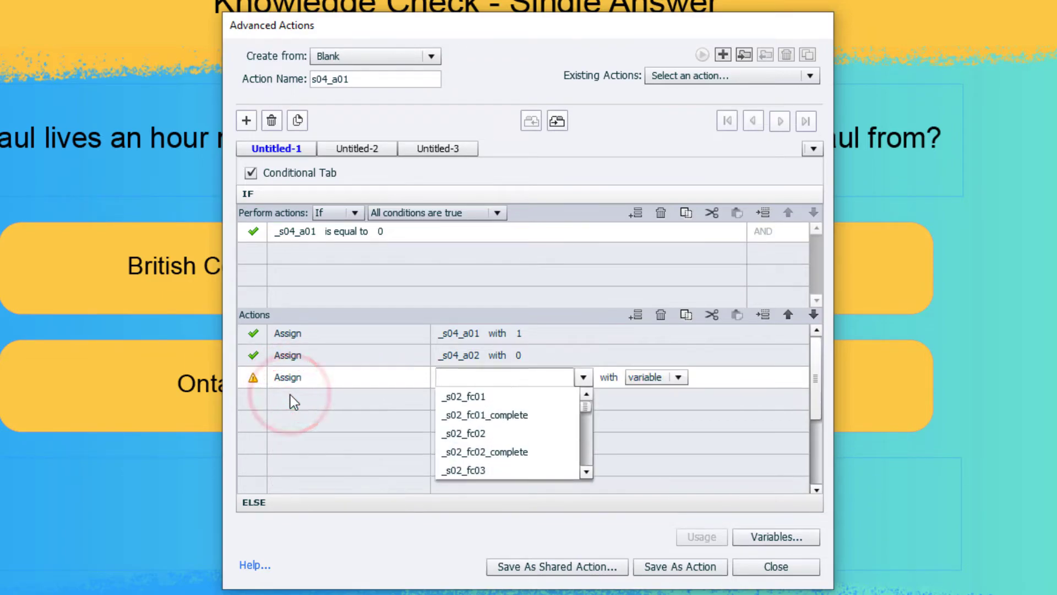
text(s04)
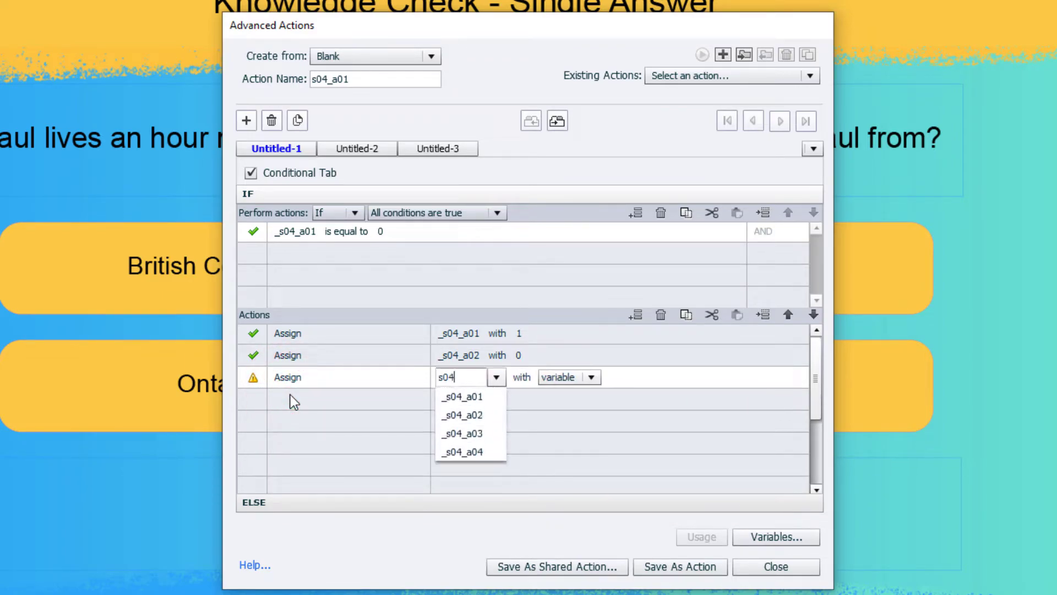
key(Down)
key(Down)
key(Down)
key(Return)
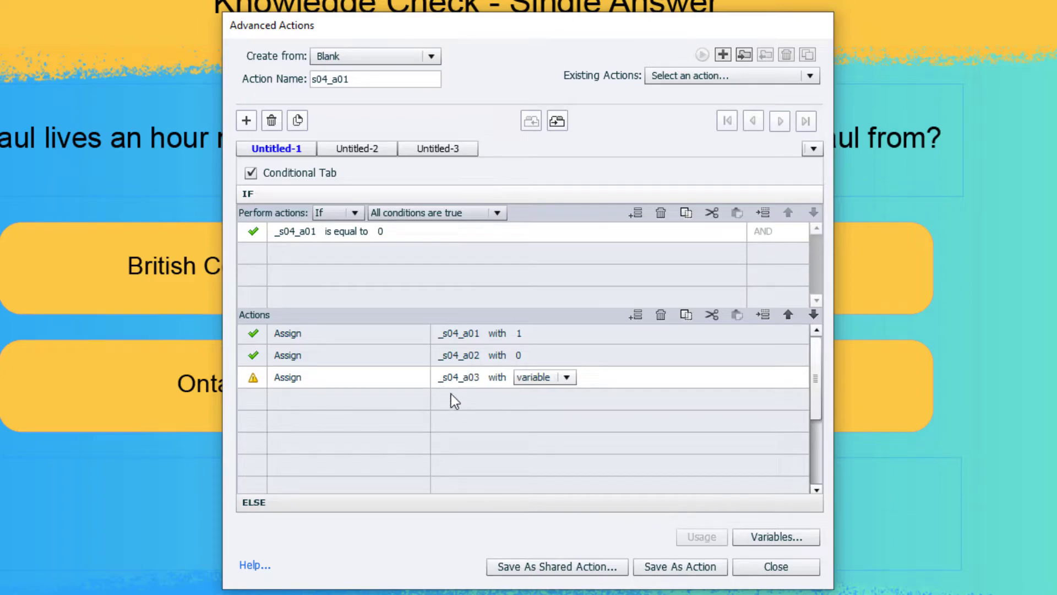
click(557, 381)
click(556, 409)
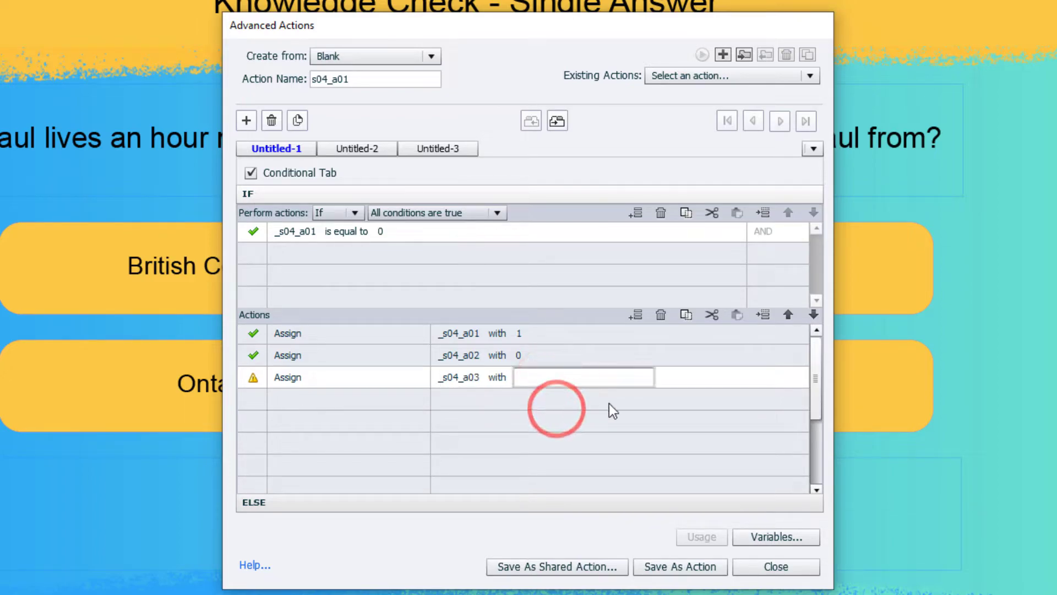
text(0)
key(Return)
Step: Add a fourth Assign action that sets the variable _s04_a04 to the literal 0
click(297, 399)
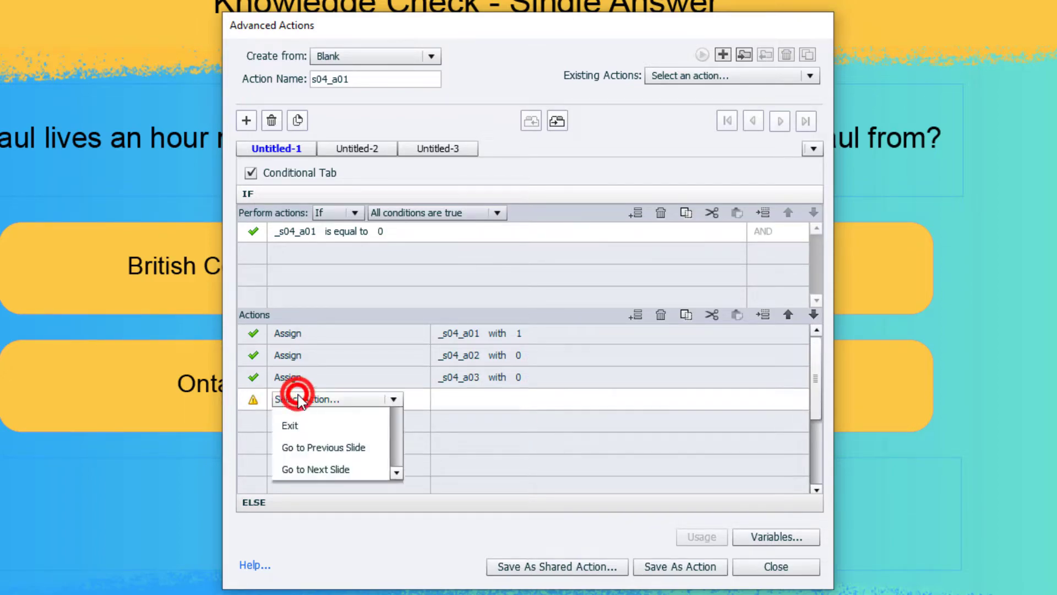
key(a)
click(298, 414)
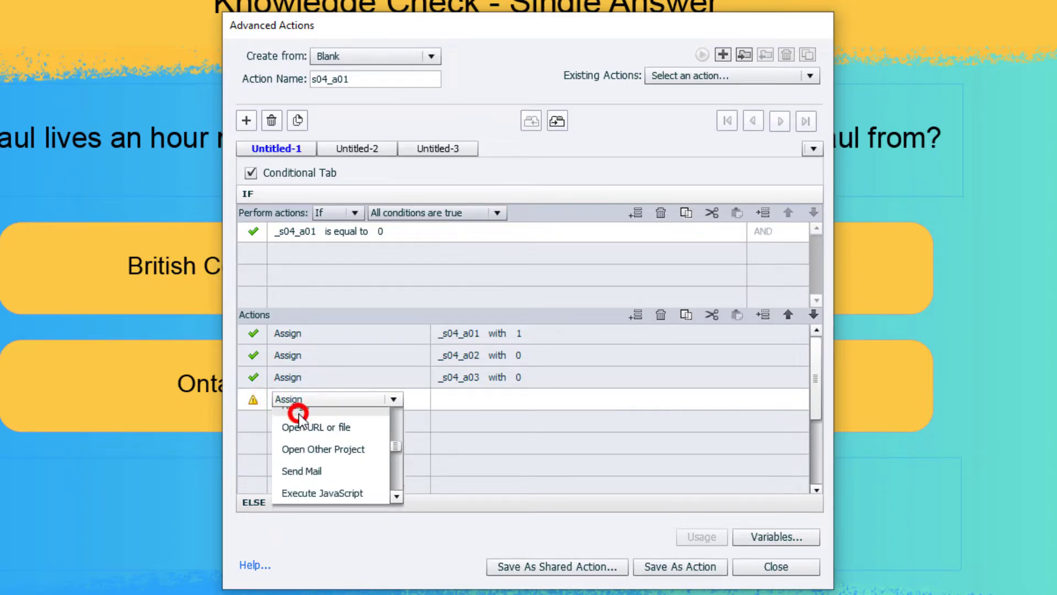
text(s0)
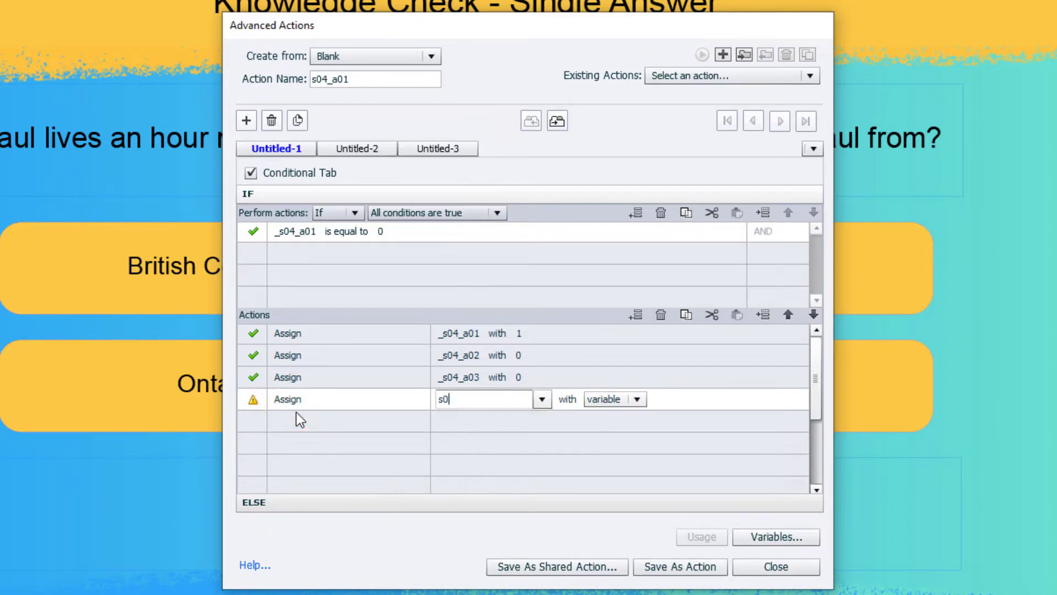
text(4)
key(Down)
key(Down)
key(Down)
key(Down)
key(Return)
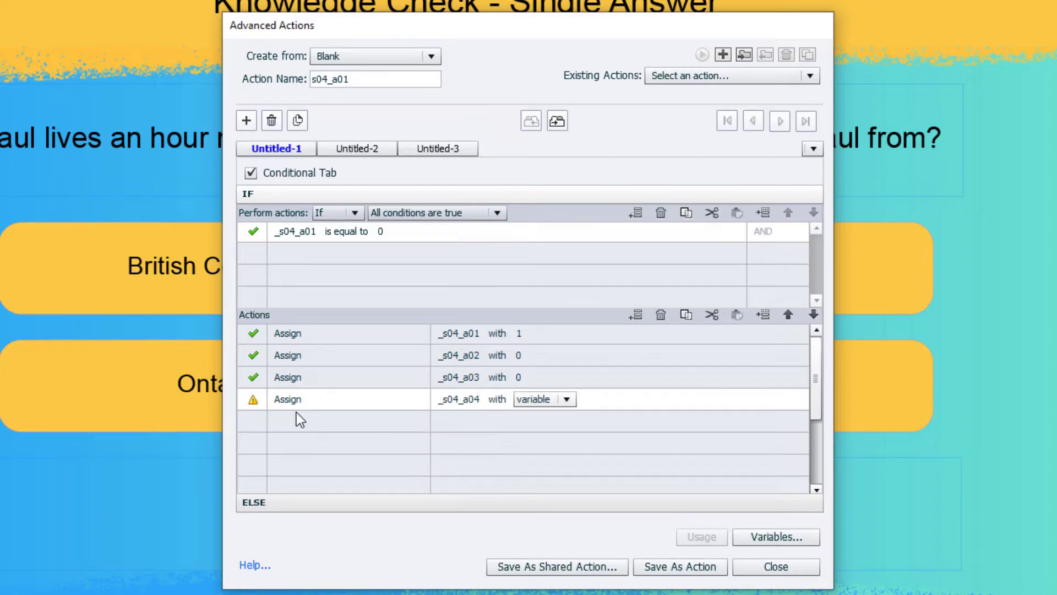
click(564, 401)
click(556, 429)
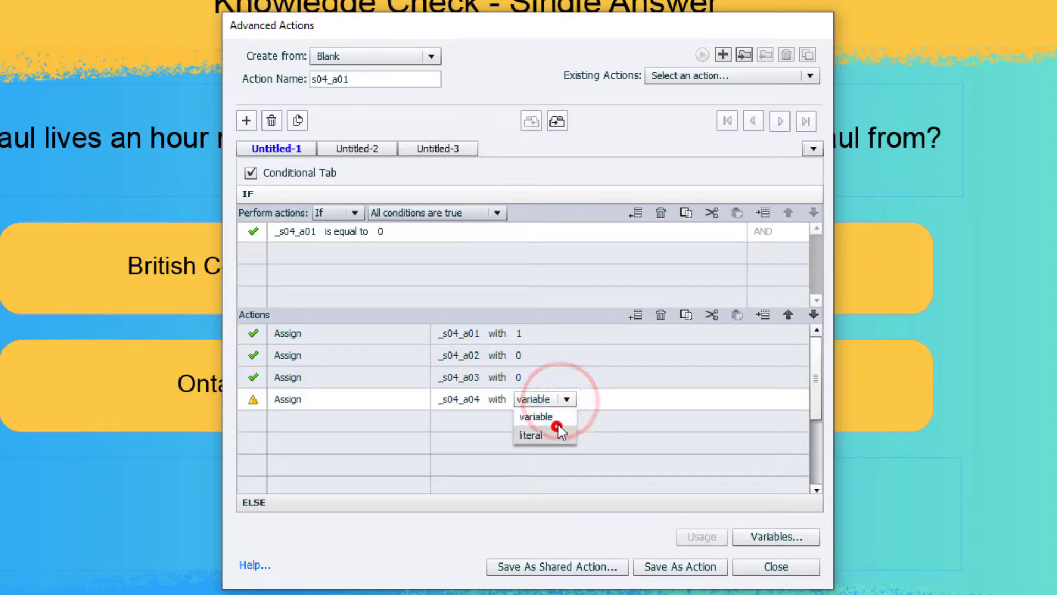
text(0)
key(Return)
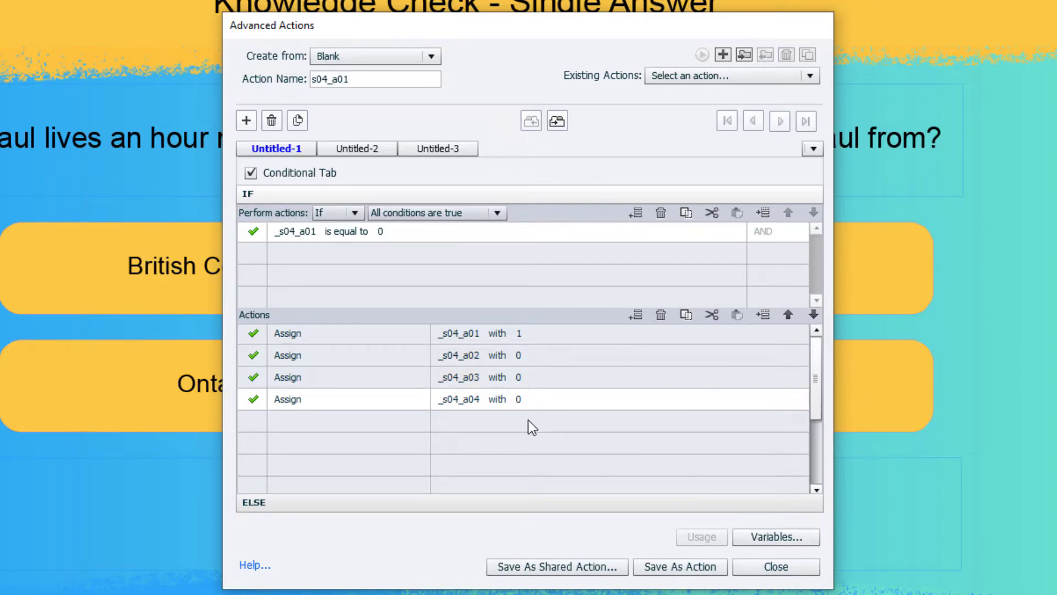
Step: Add a Change State of action that switches the object s04_a01 to its selected state
double_click(290, 420)
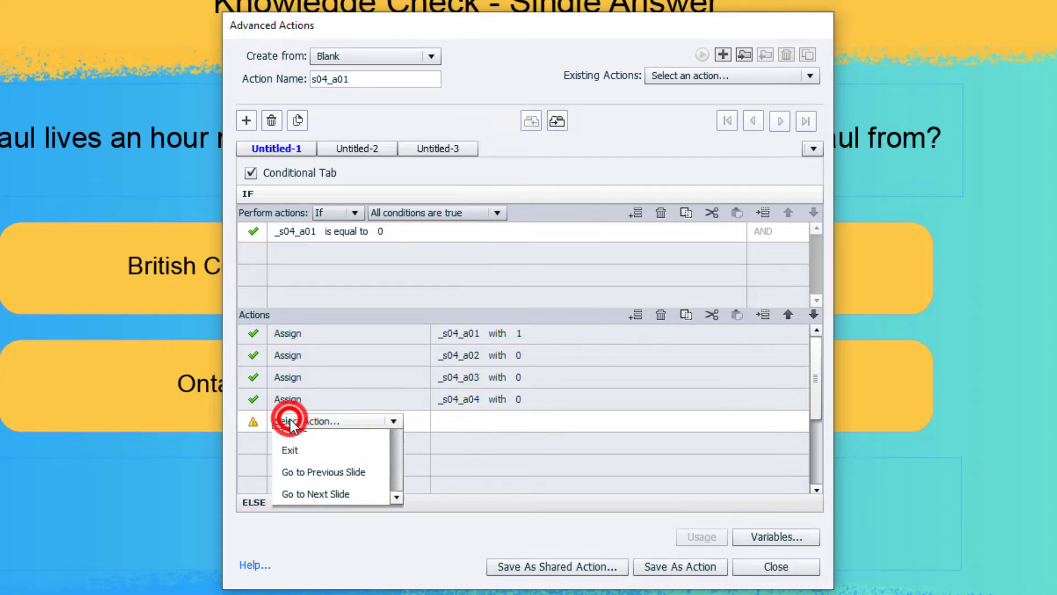
key(c)
key(c)
click(300, 440)
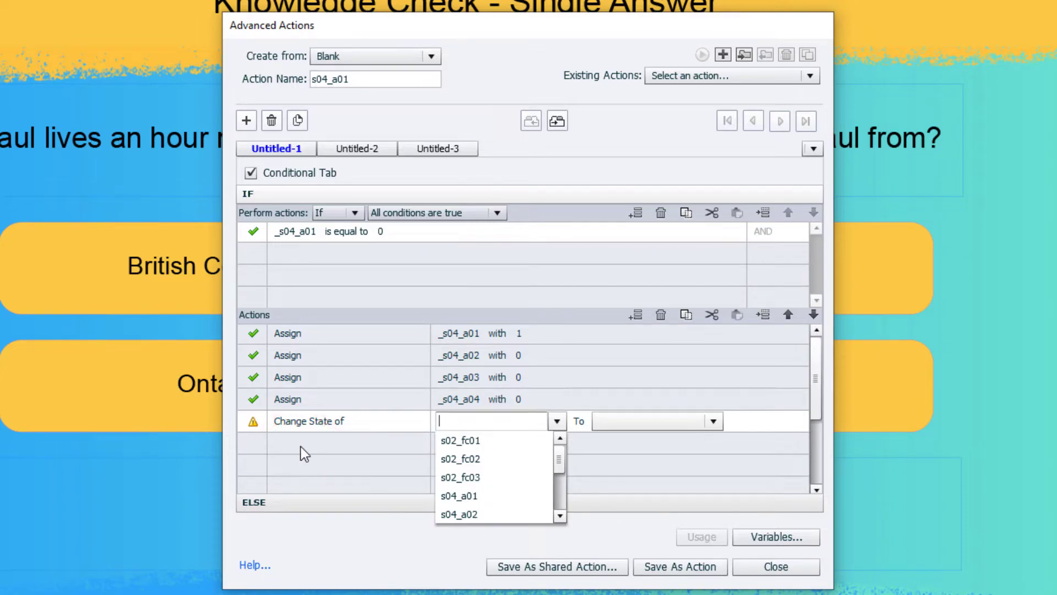
text(s04)
key(Down)
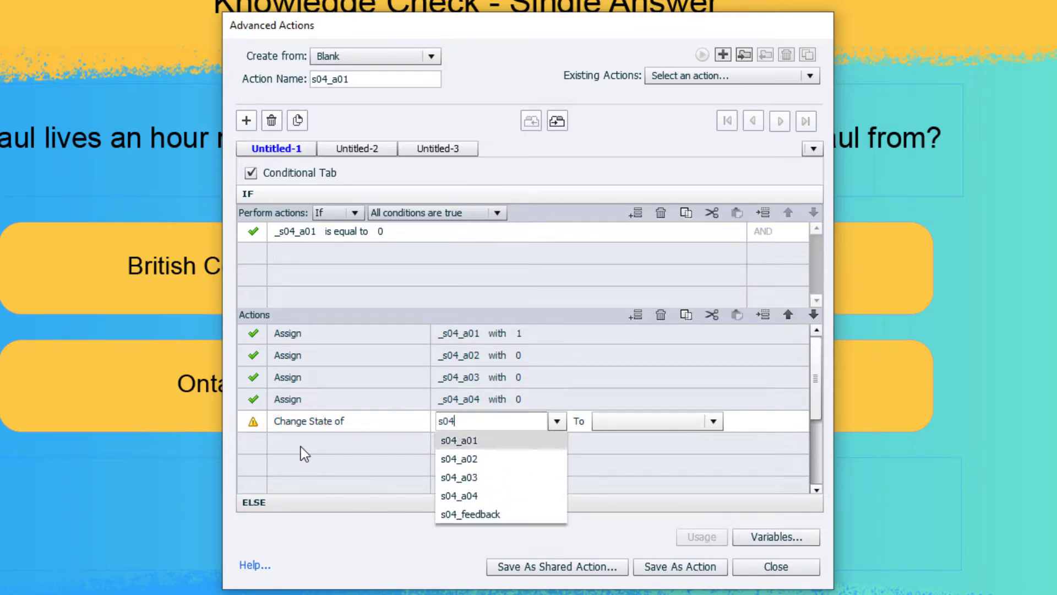
key(Return)
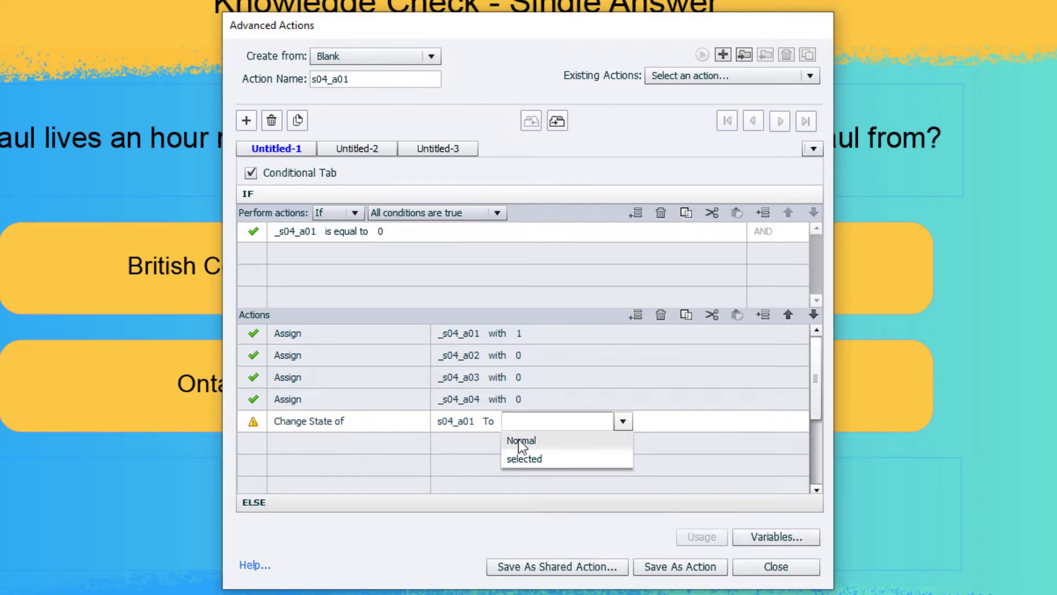
click(533, 458)
Step: Add a Change State of action that switches the object s04_a02 to its Normal state
click(295, 463)
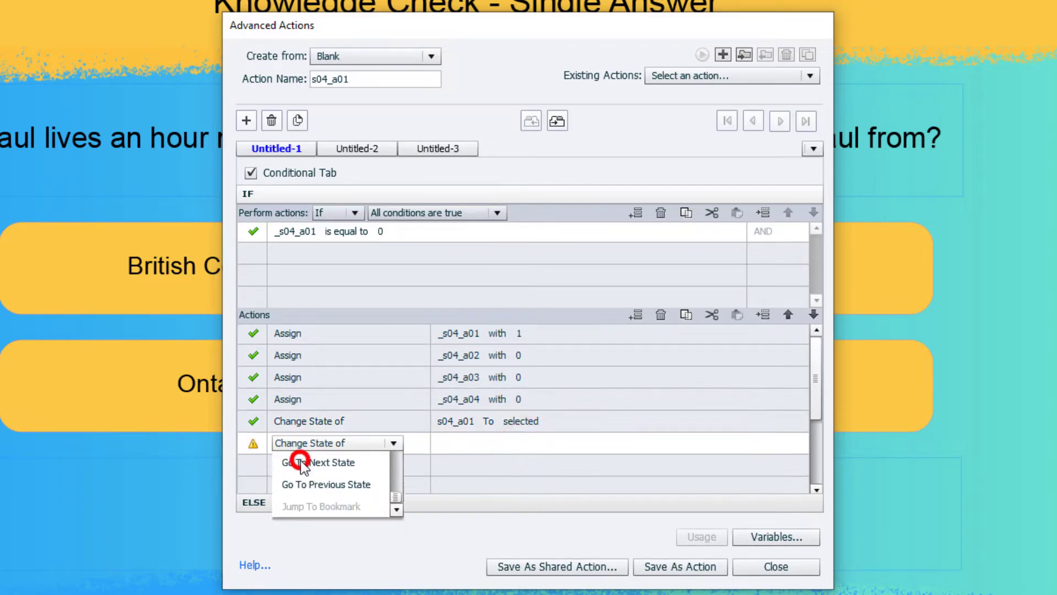
click(302, 464)
text(s04)
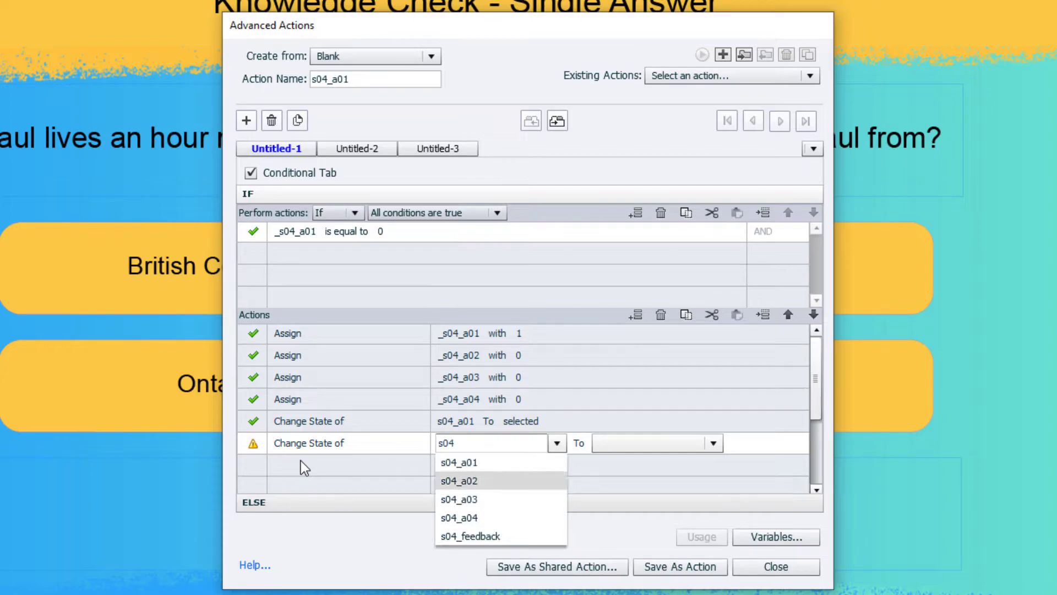
key(Return)
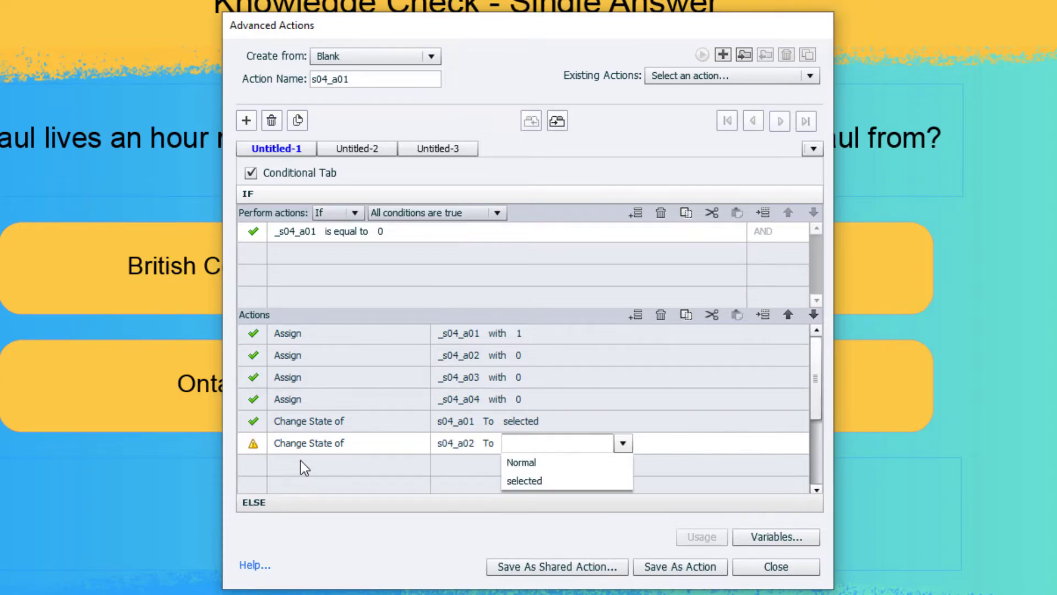
click(534, 458)
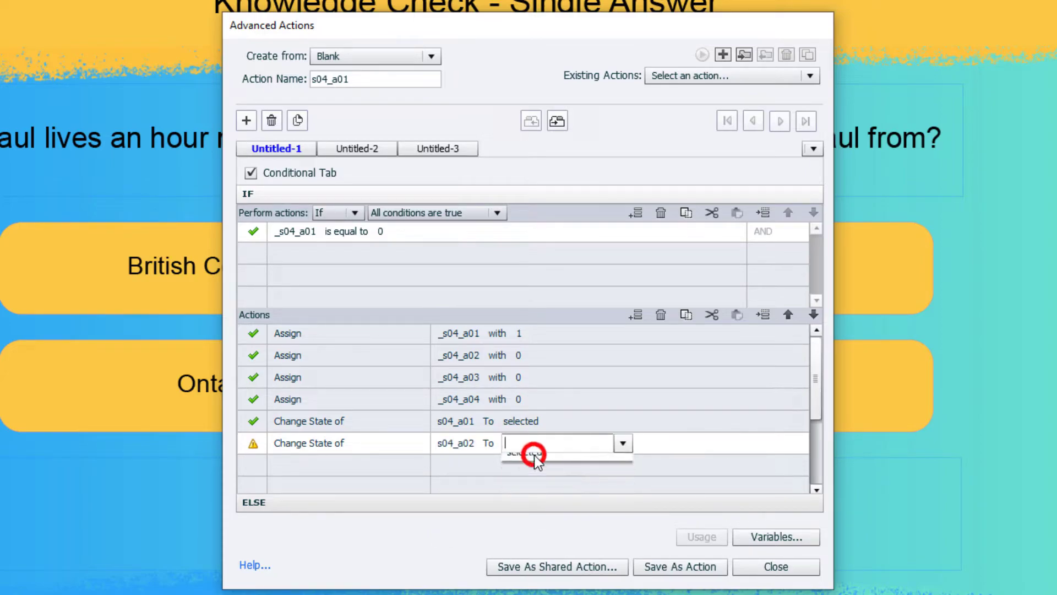
Step: Add a Change State of action that switches the object s04_a03 to its Normal state
click(302, 465)
click(297, 483)
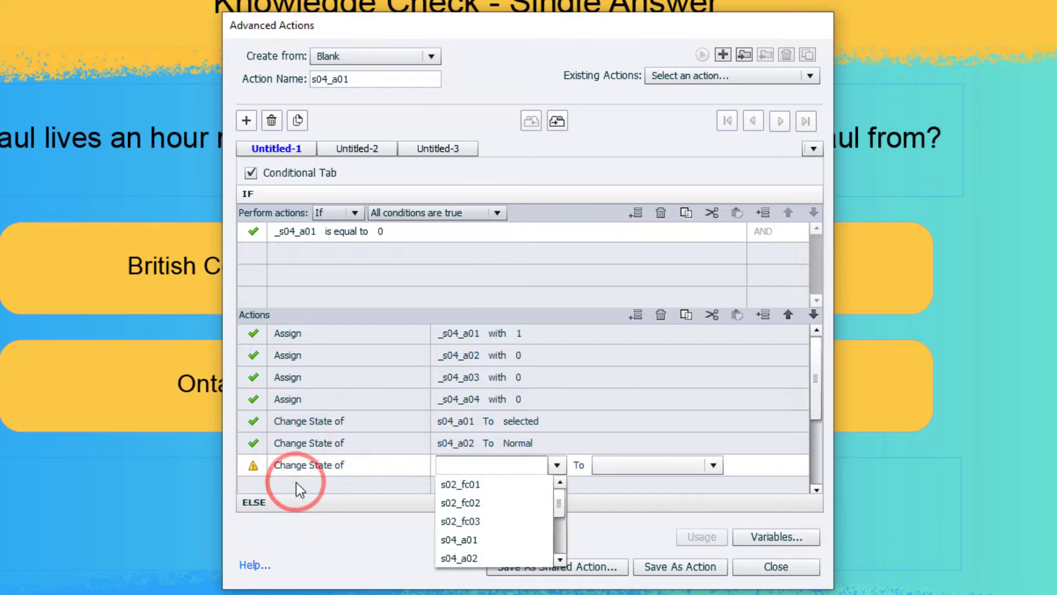
text(s04)
key(Down)
key(Down)
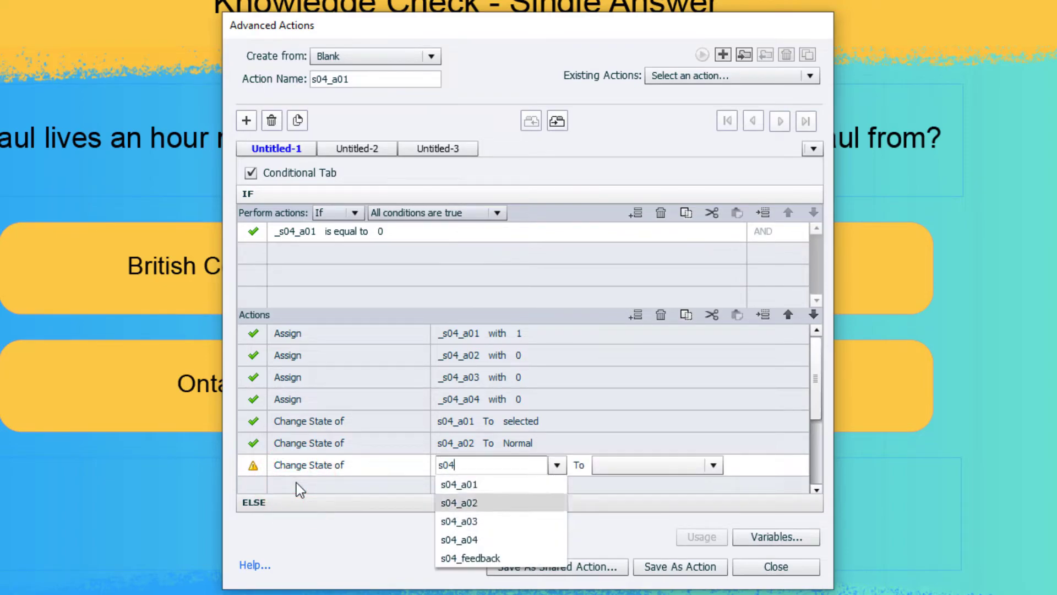
key(Return)
key(Down)
key(Return)
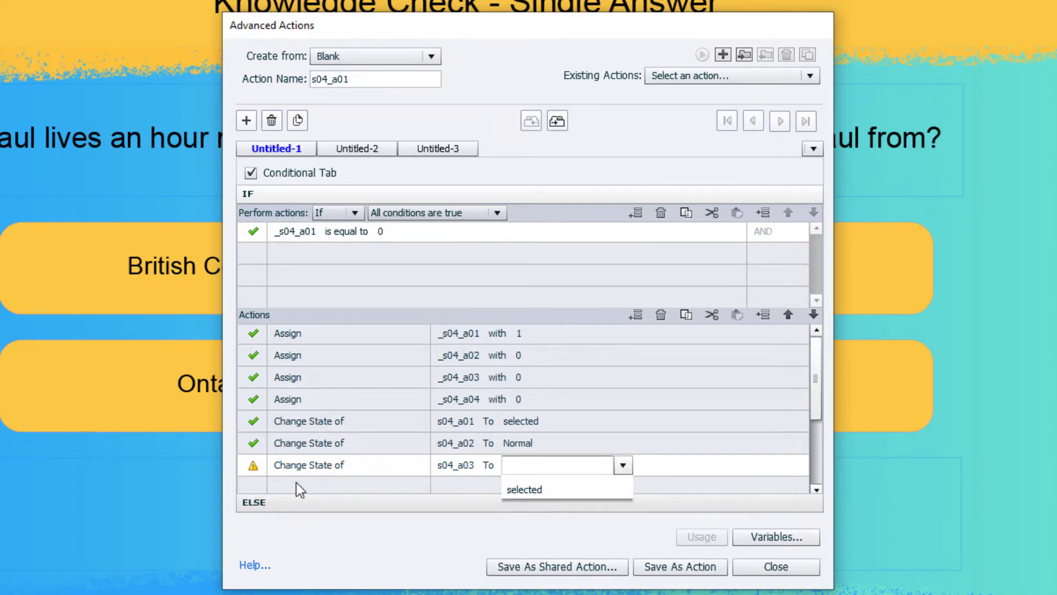
Step: Add a Change State of action that switches the object s04_a04 to its Normal state
click(296, 482)
click(296, 482)
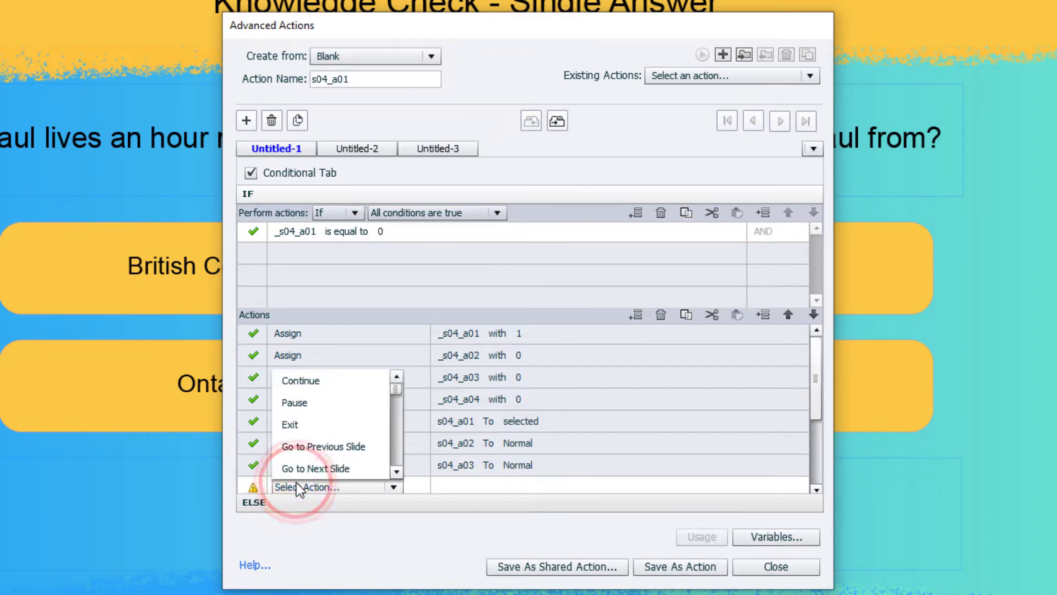
key(c)
key(c)
click(325, 385)
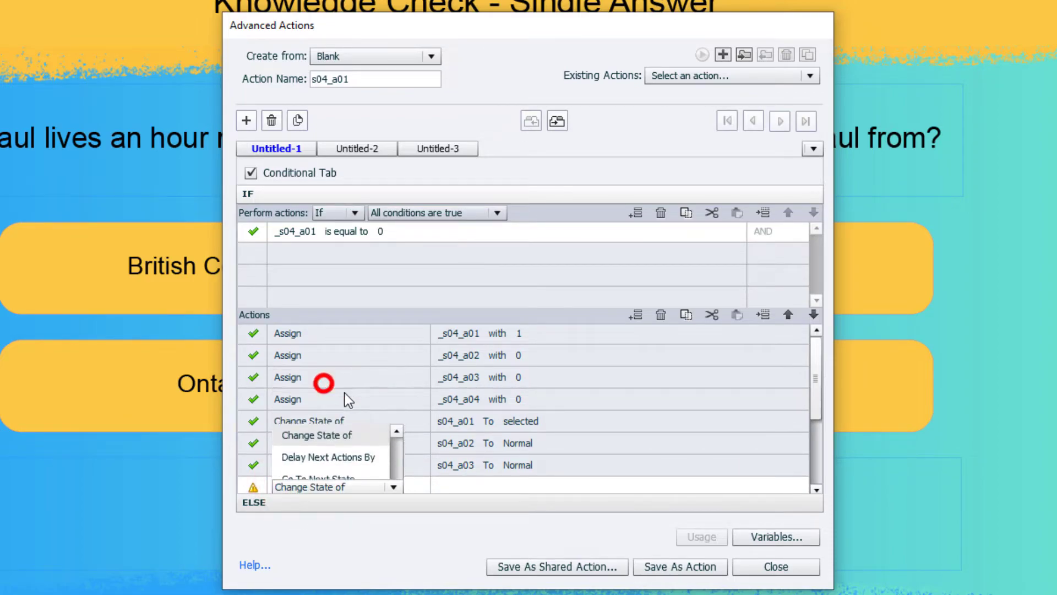
text(a04)
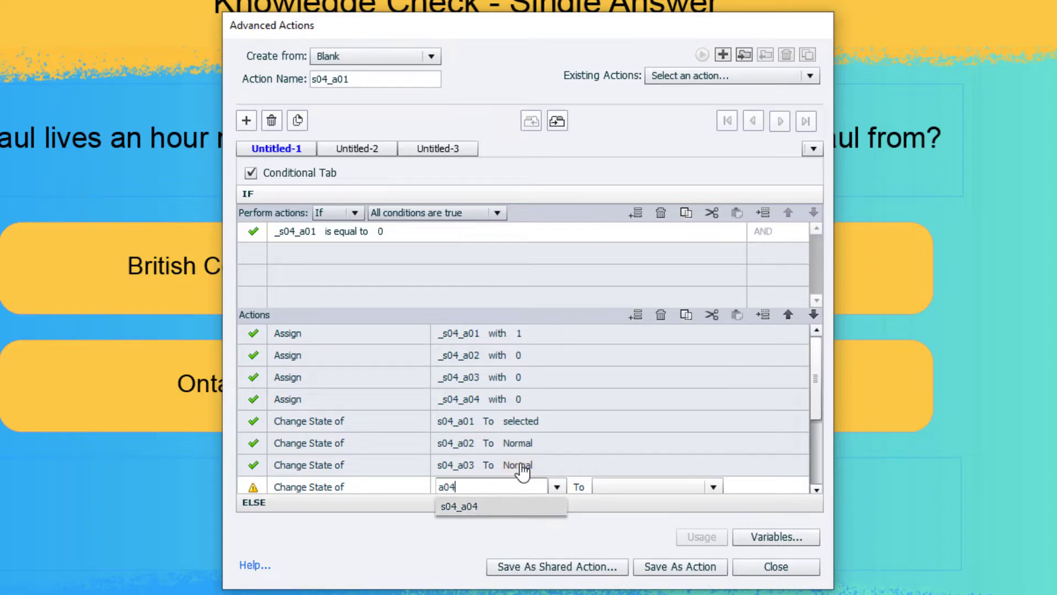
key(Return)
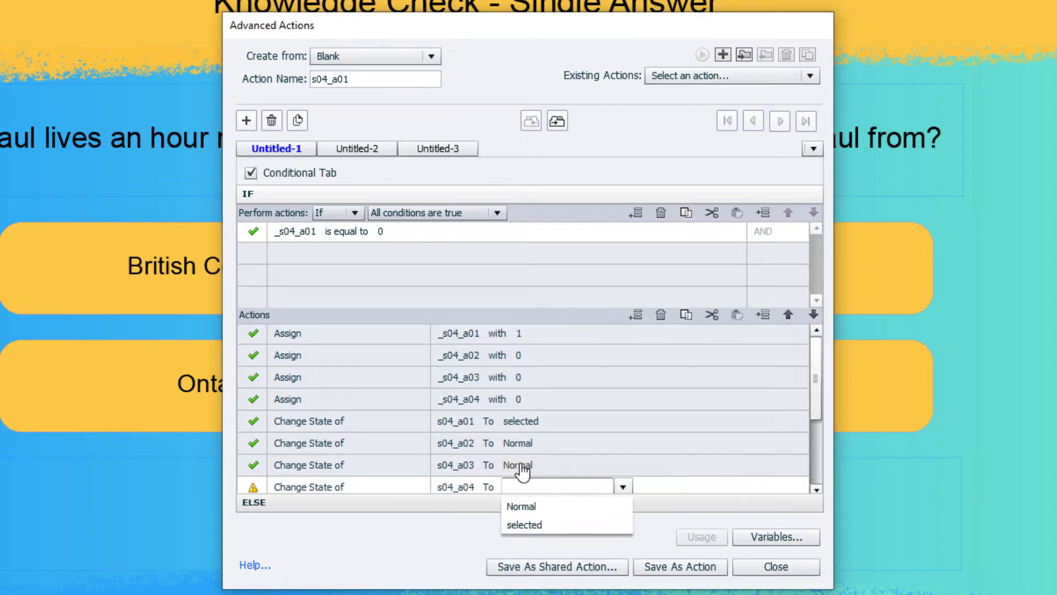
key(Down)
key(Return)
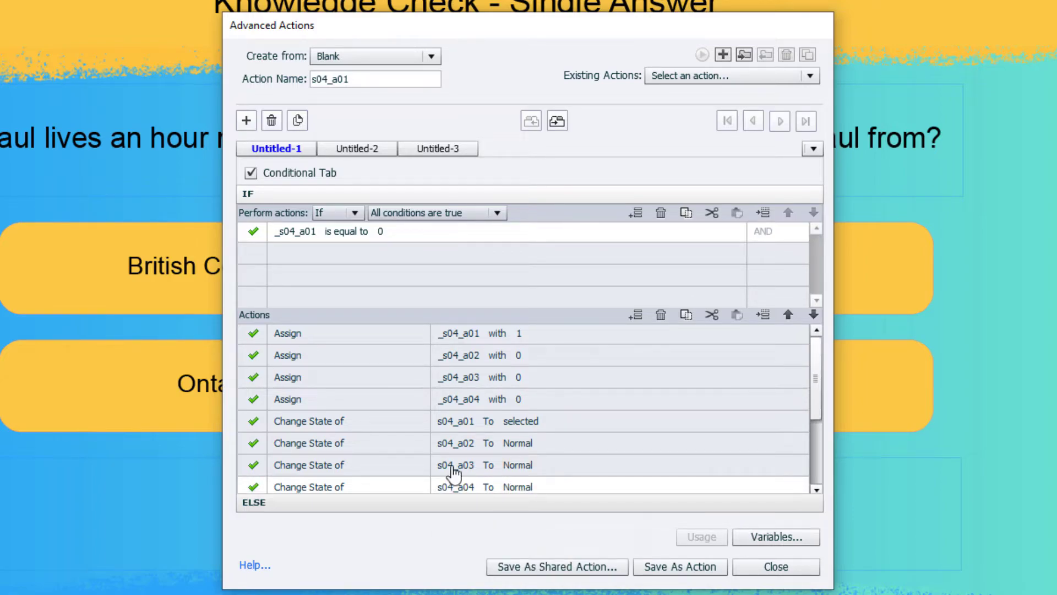
Step: Add a Change State of action that switches the object s04_feedback to its Normal state
drag(815, 379, 818, 402)
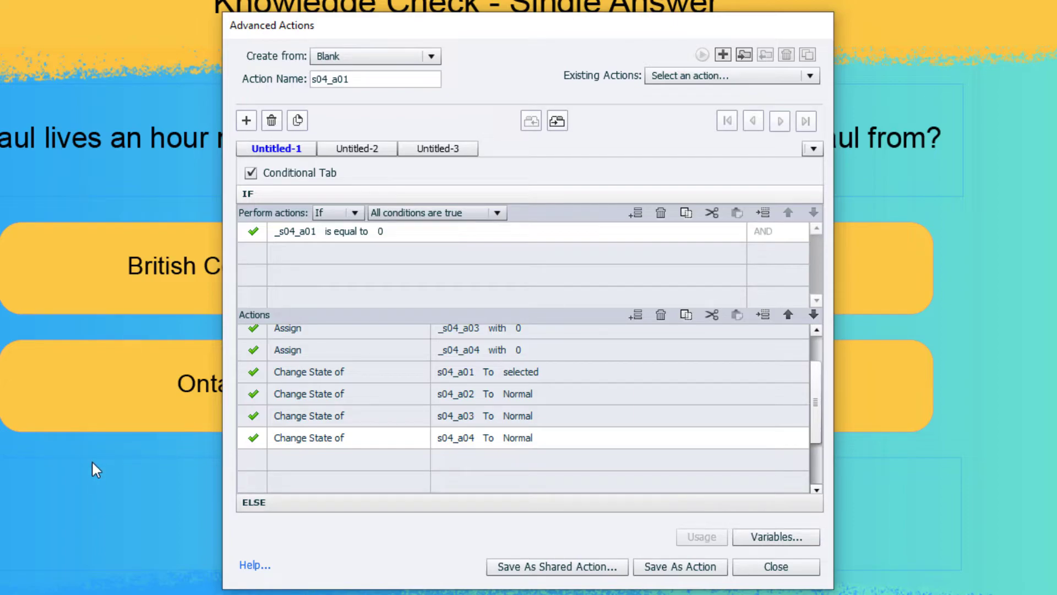
click(312, 460)
click(312, 460)
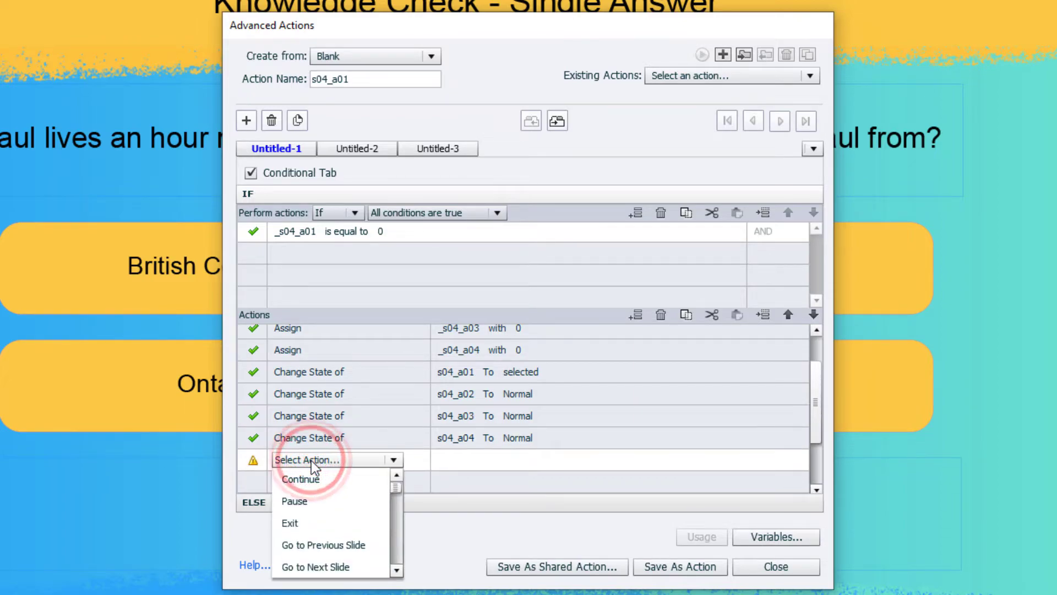
key(c)
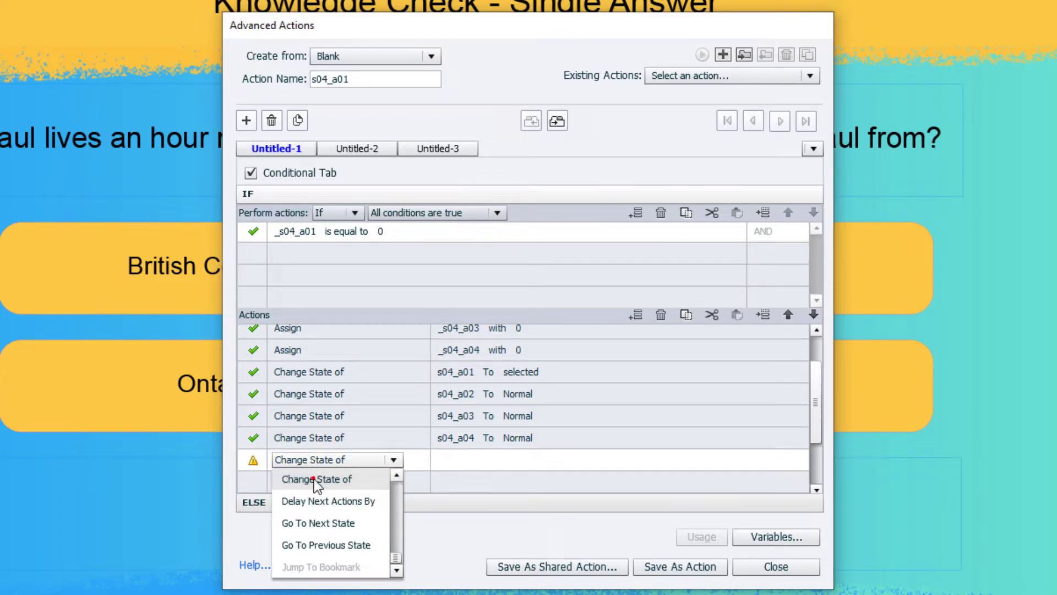
click(314, 479)
text(fee)
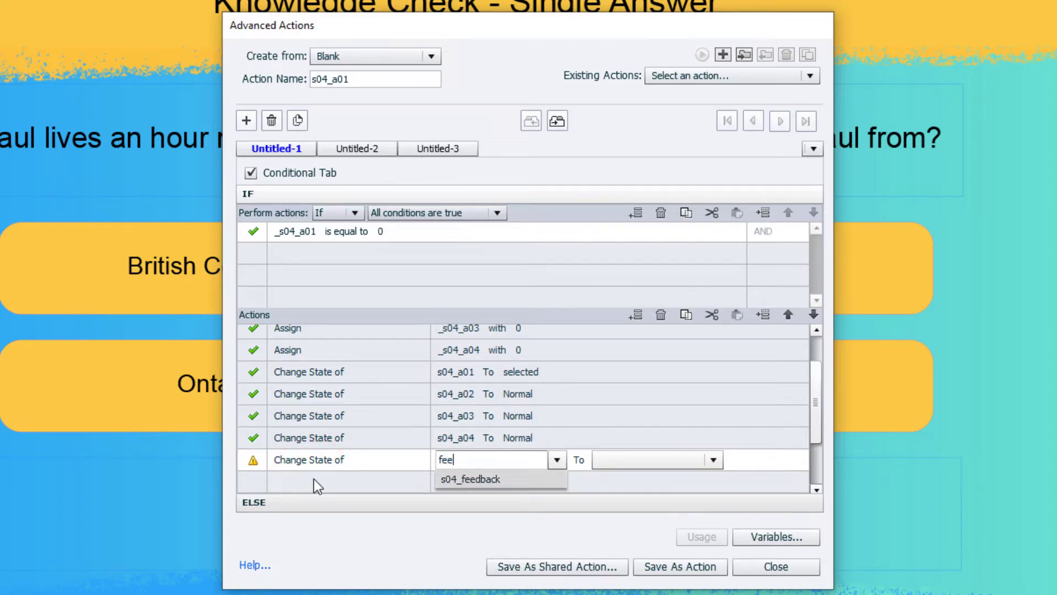
key(Return)
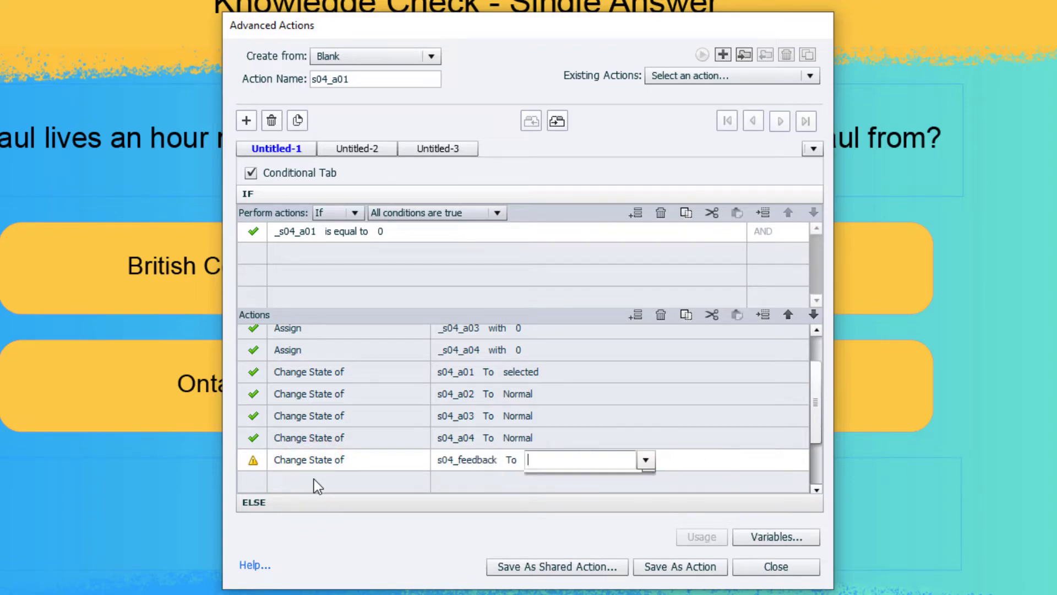
key(Down)
key(Return)
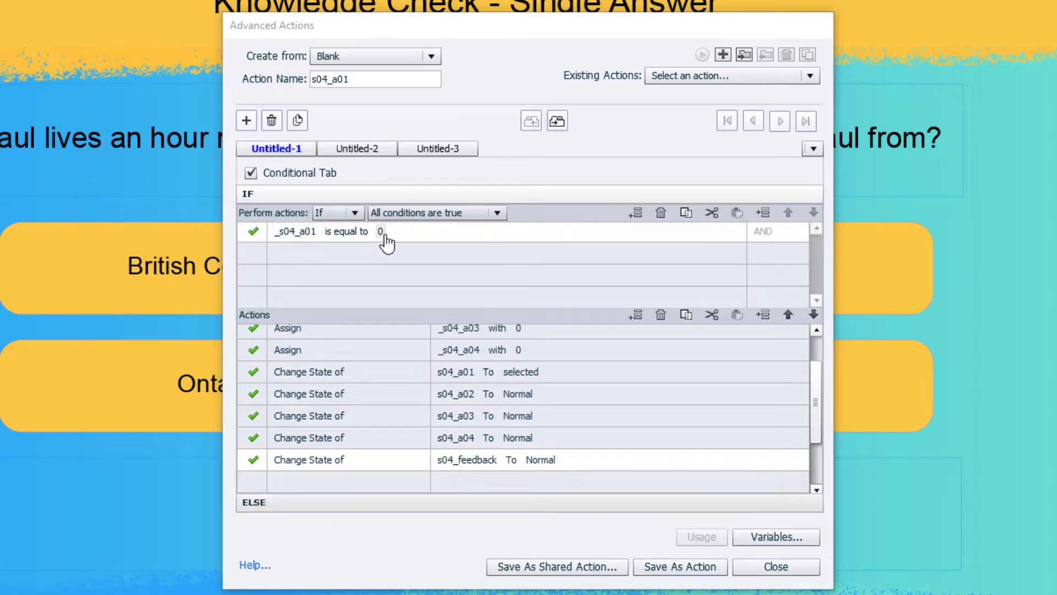
Step: In the ELSE section, add an Assign action that sets the variable _s04_a01 to the literal 0
click(320, 502)
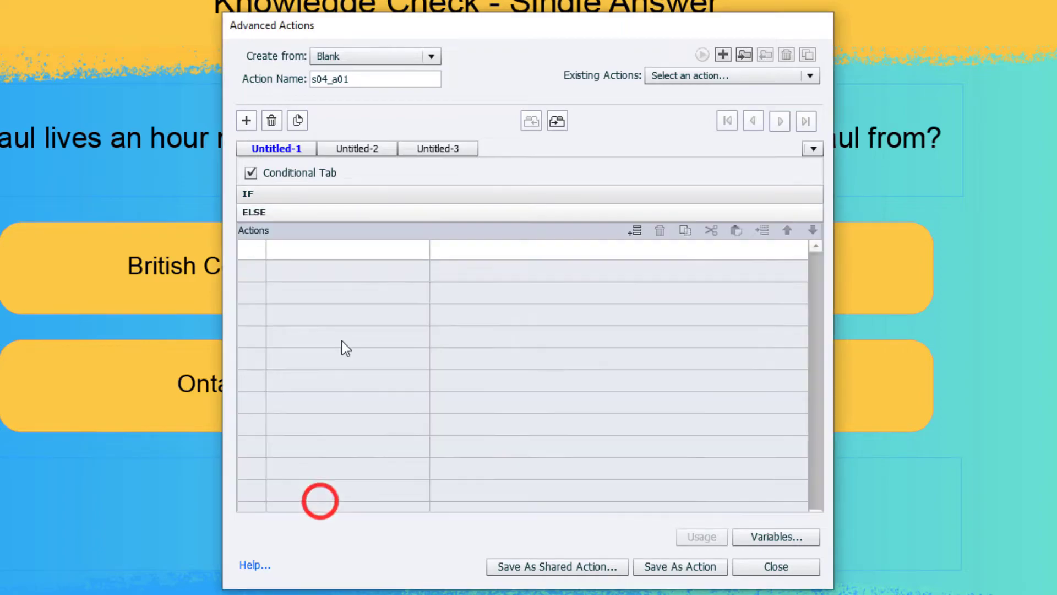
double_click(290, 251)
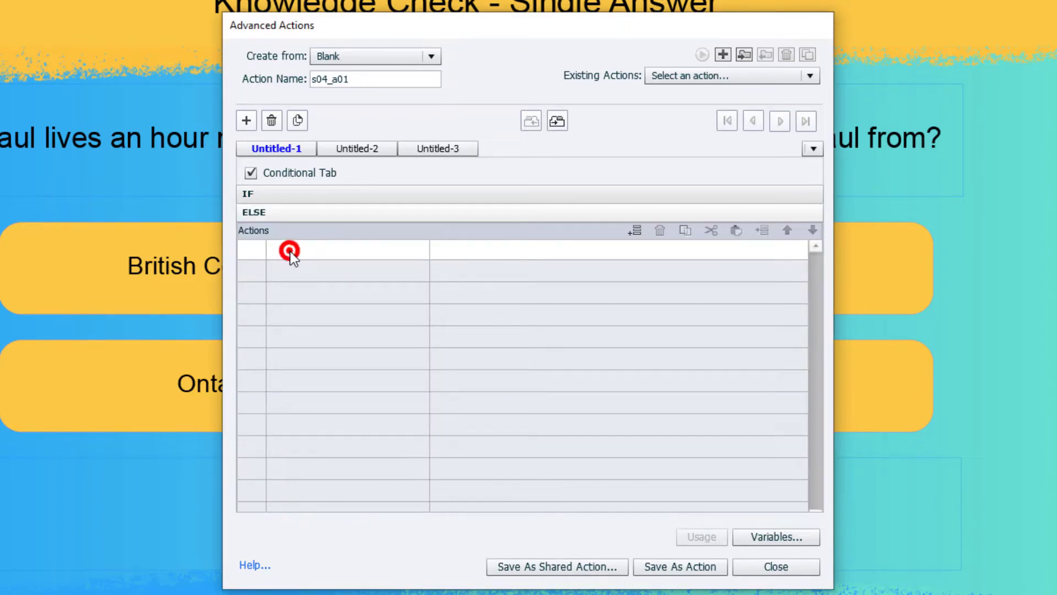
key(a)
click(289, 270)
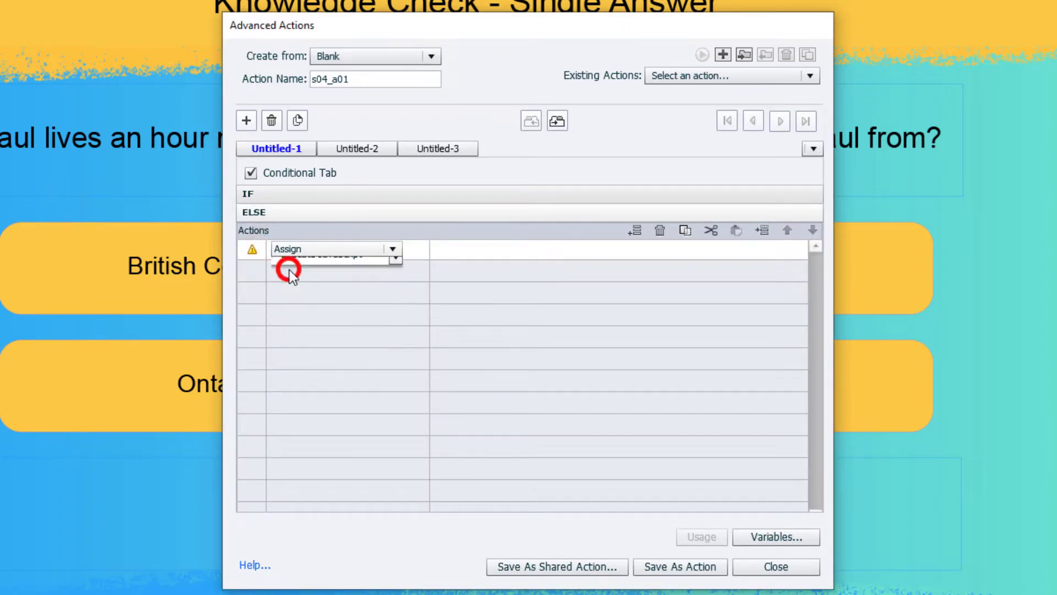
text(a01)
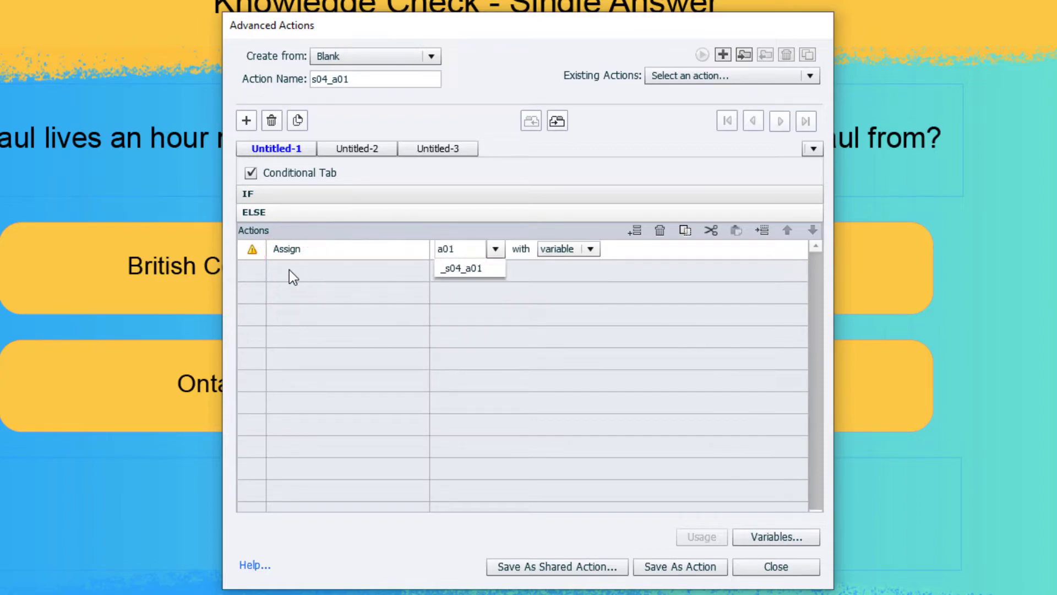
key(Return)
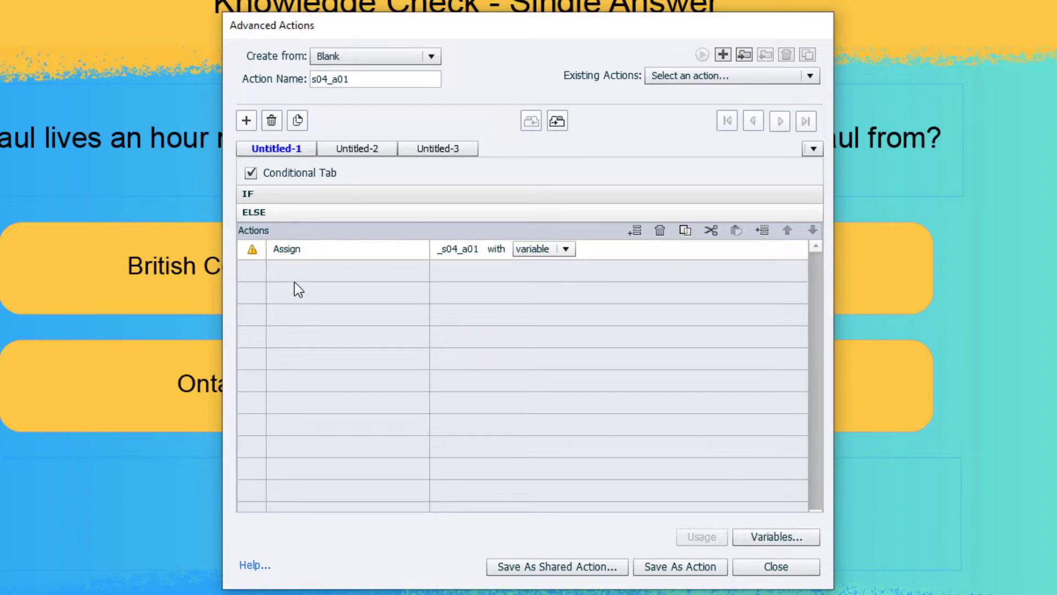
click(532, 252)
click(552, 279)
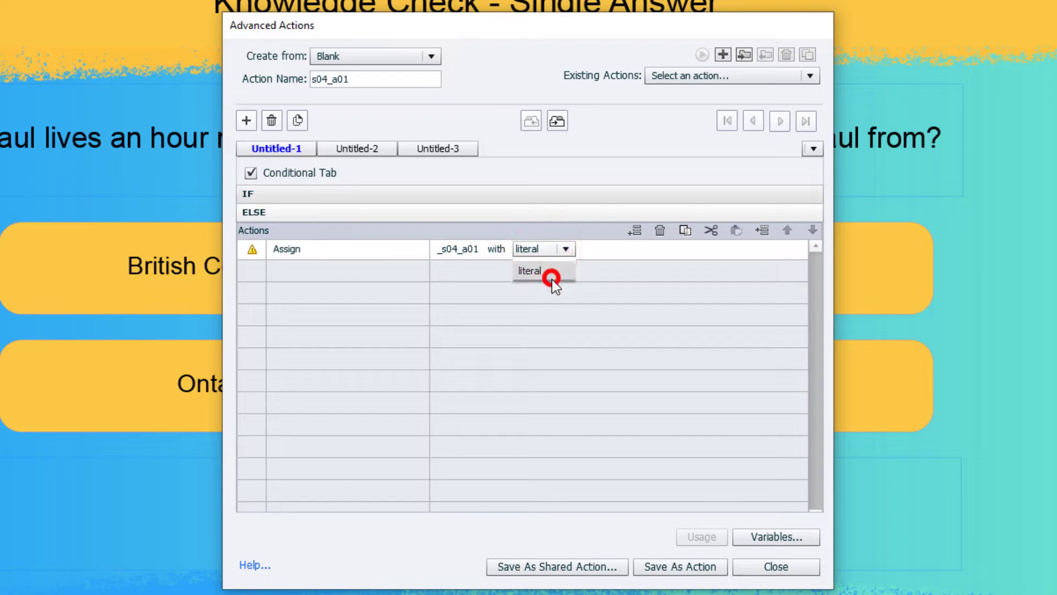
text(0)
key(Return)
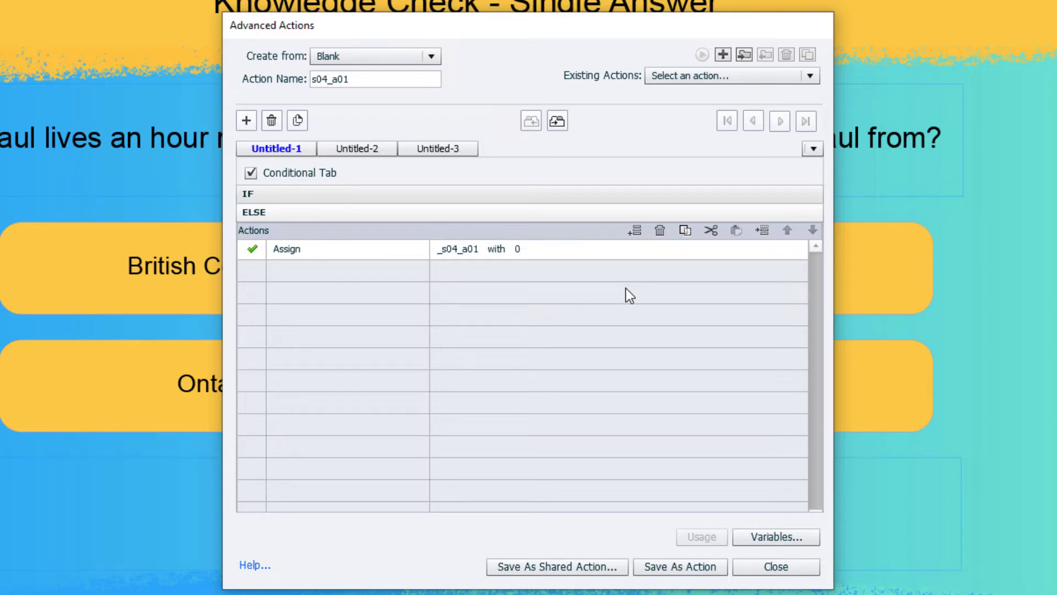
Step: Add a Change State of action to the ELSE section that switches s04_a01 to its Normal state
double_click(295, 273)
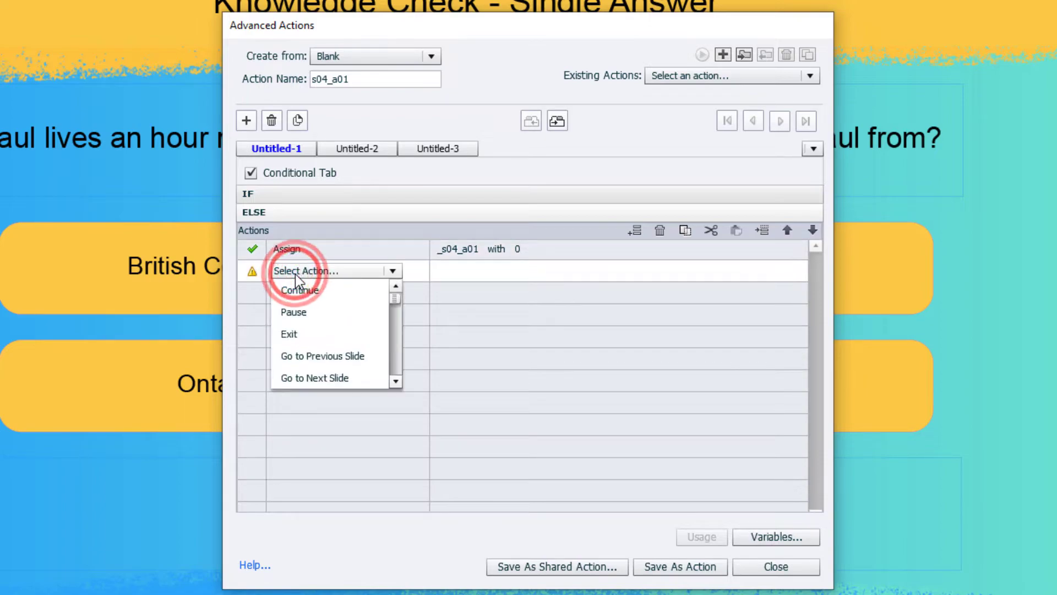
text(ch)
click(302, 288)
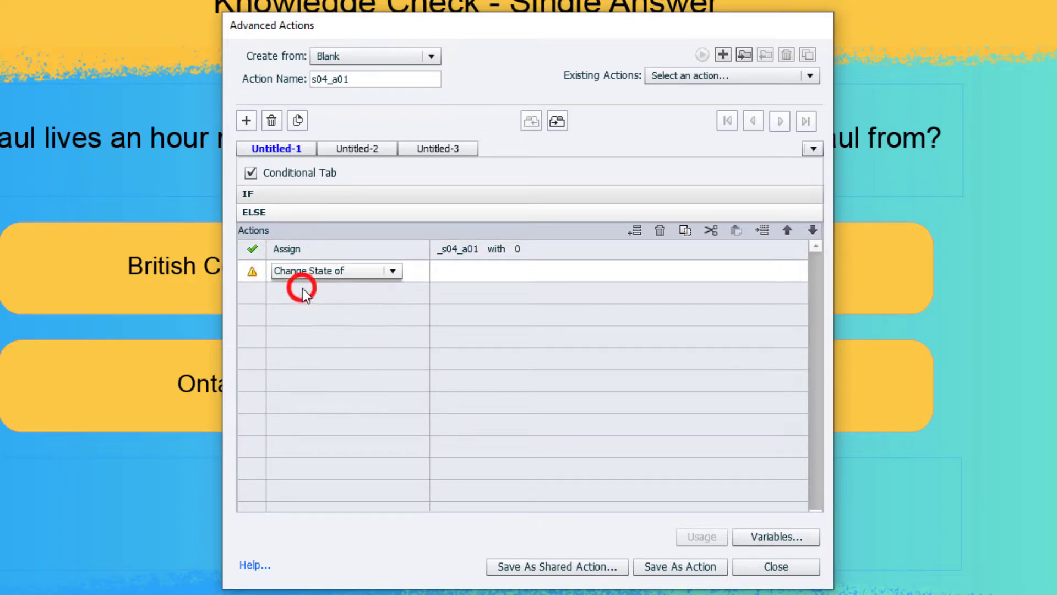
text(s04)
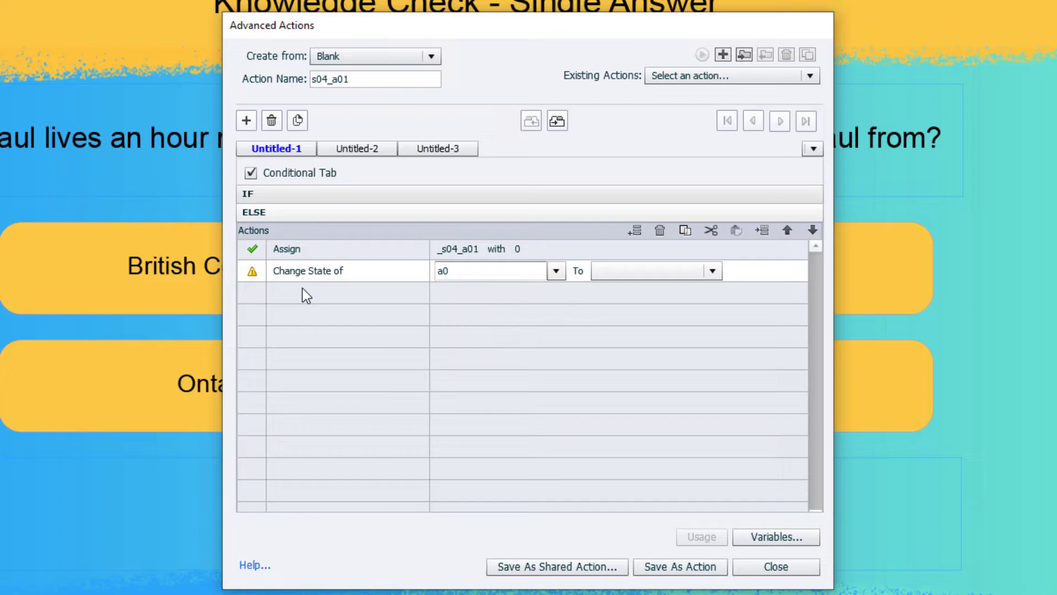
key(Return)
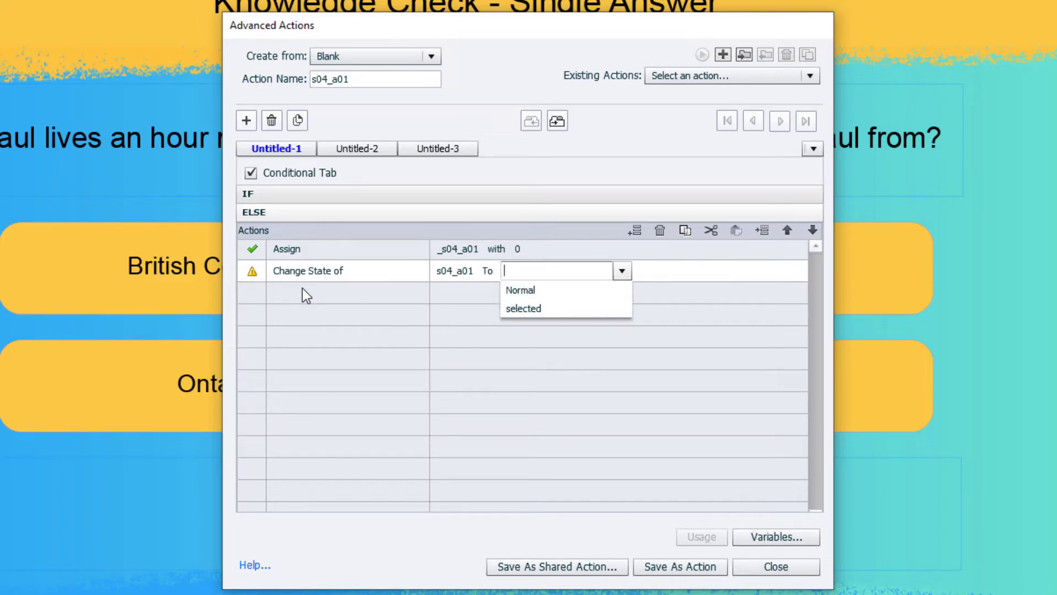
key(Return)
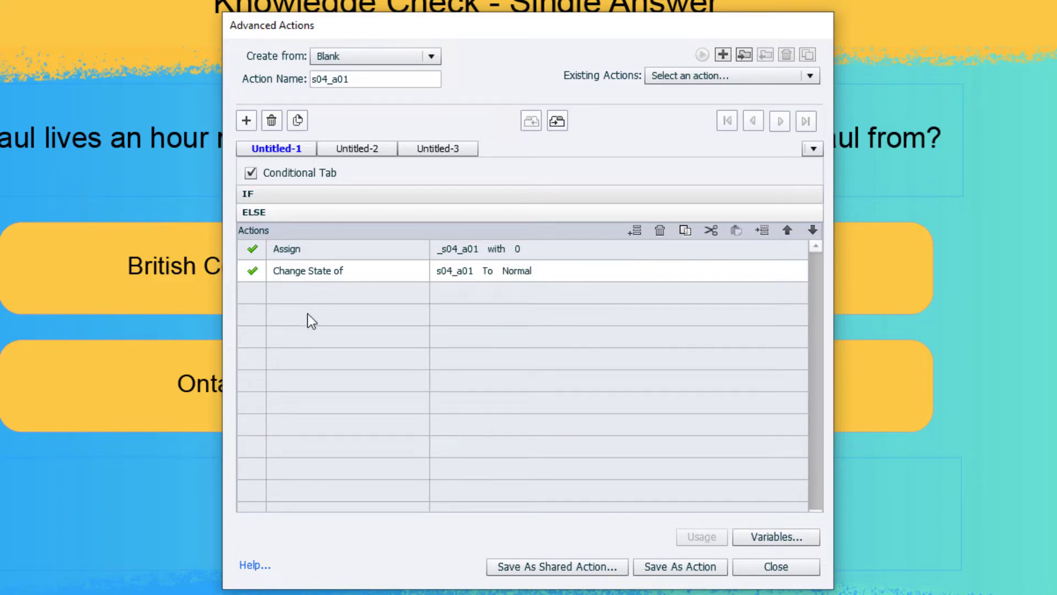
Step: Add a Change State of action to the ELSE section that switches s04_feedback to its Normal state
click(299, 294)
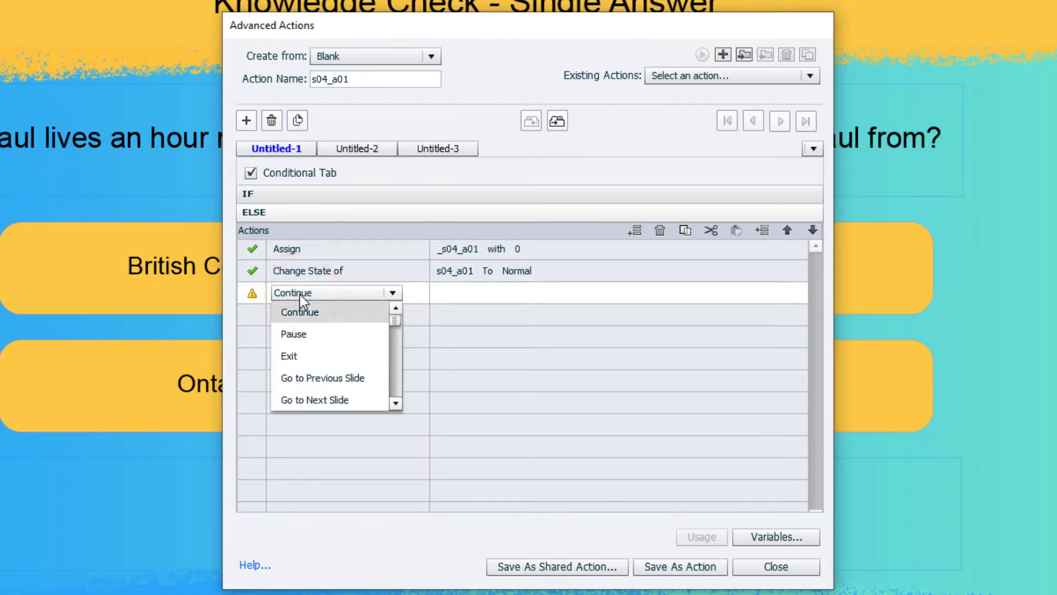
key(c)
click(309, 313)
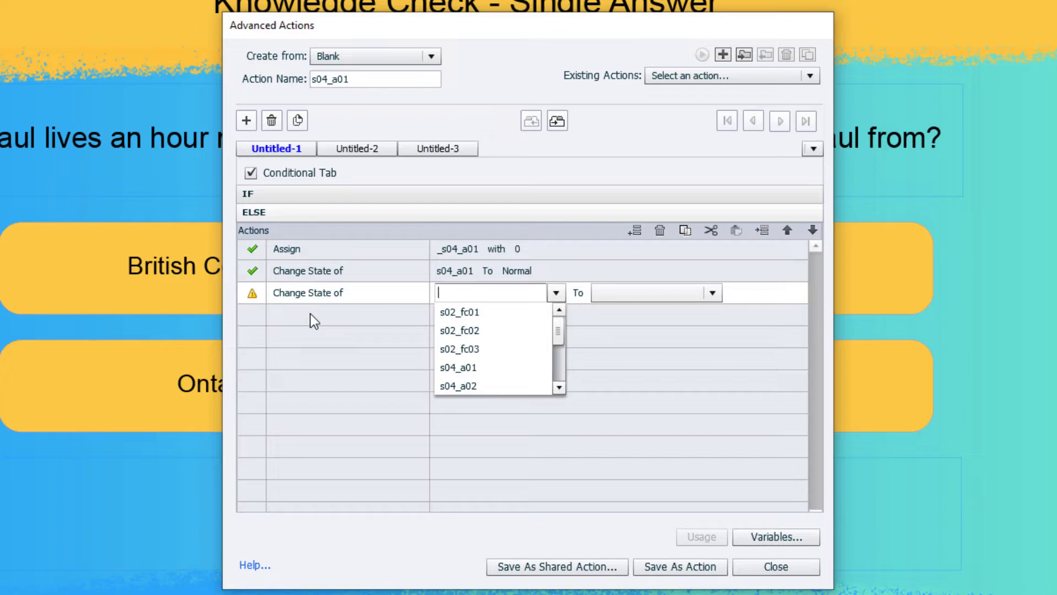
text(fee)
key(Return)
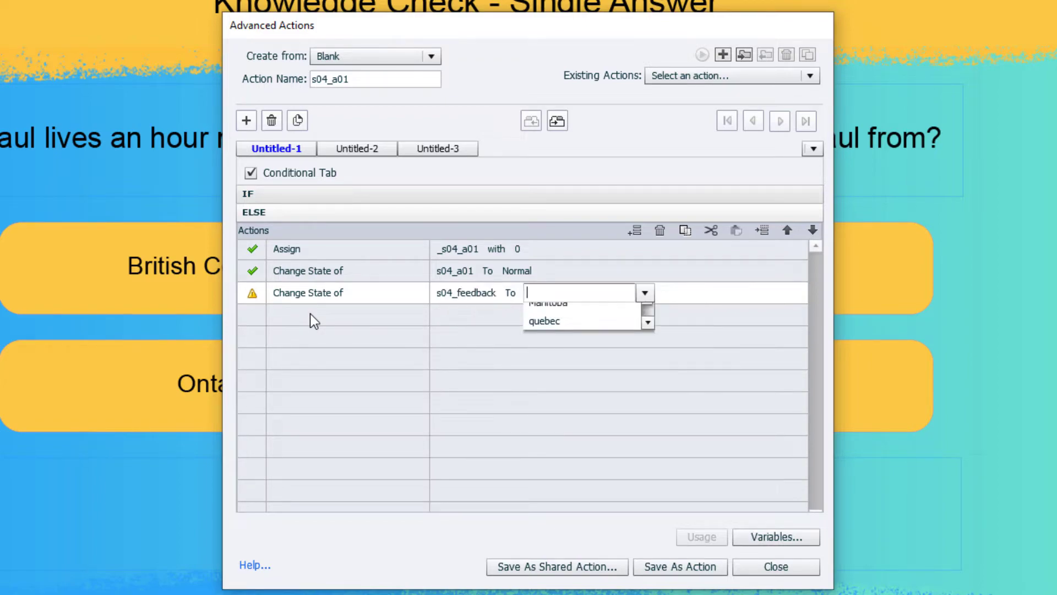
key(Down)
key(Return)
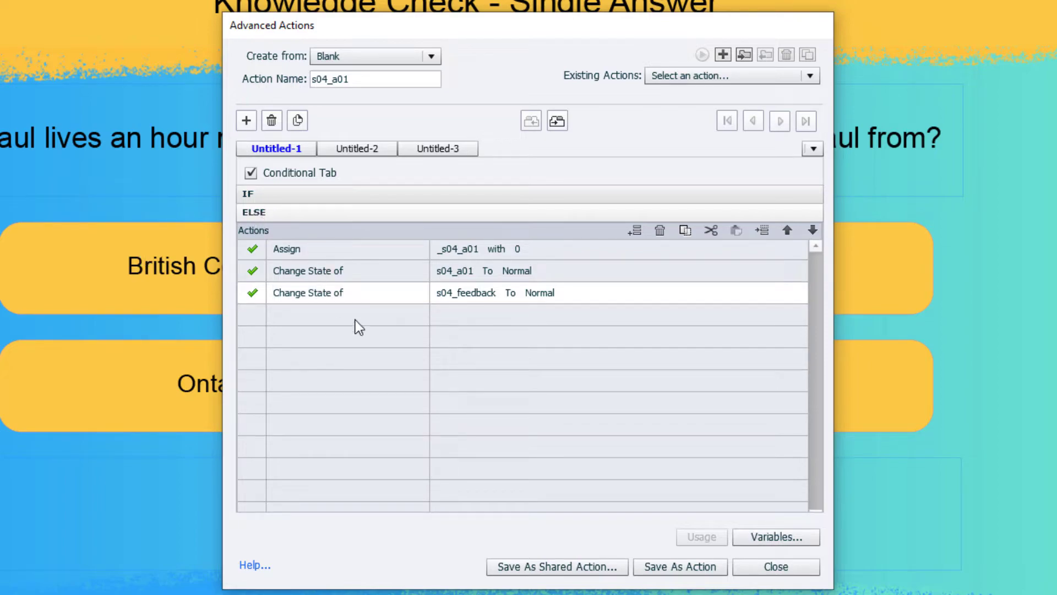
Step: Save the advanced action s04_a01 and duplicate it
click(689, 569)
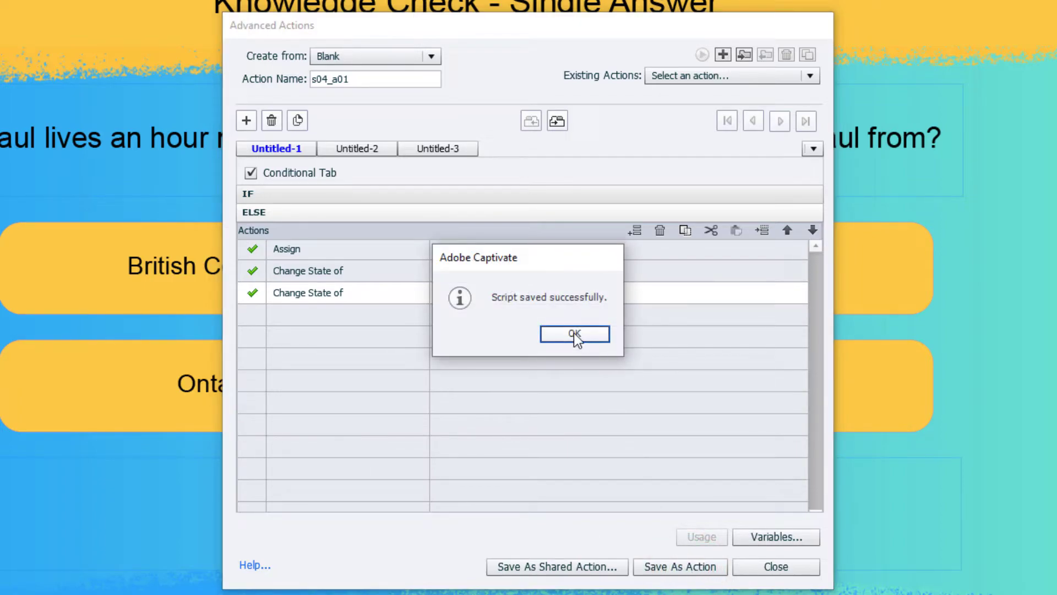
click(574, 335)
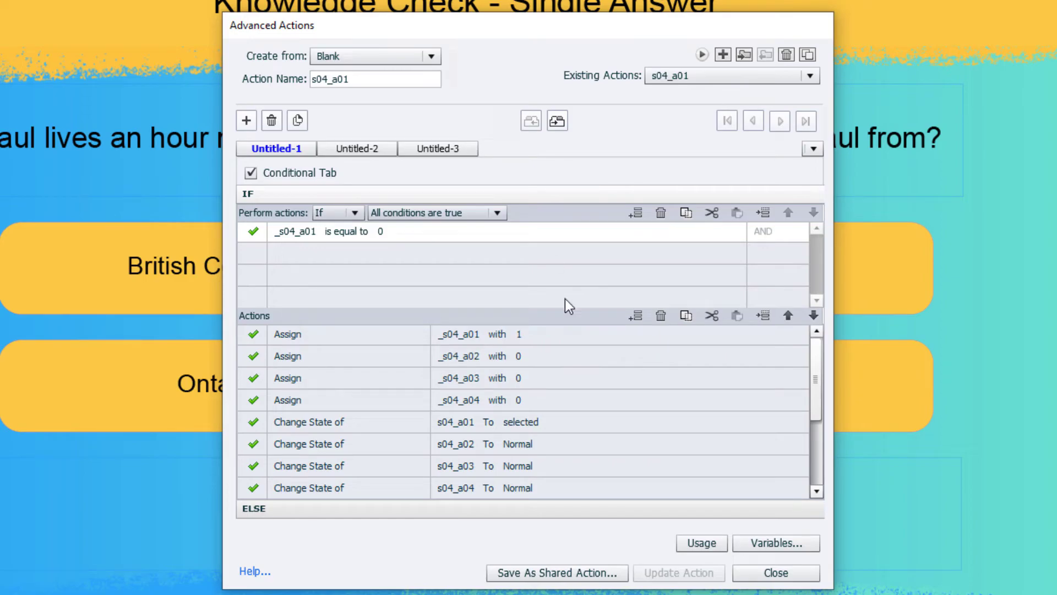
click(807, 55)
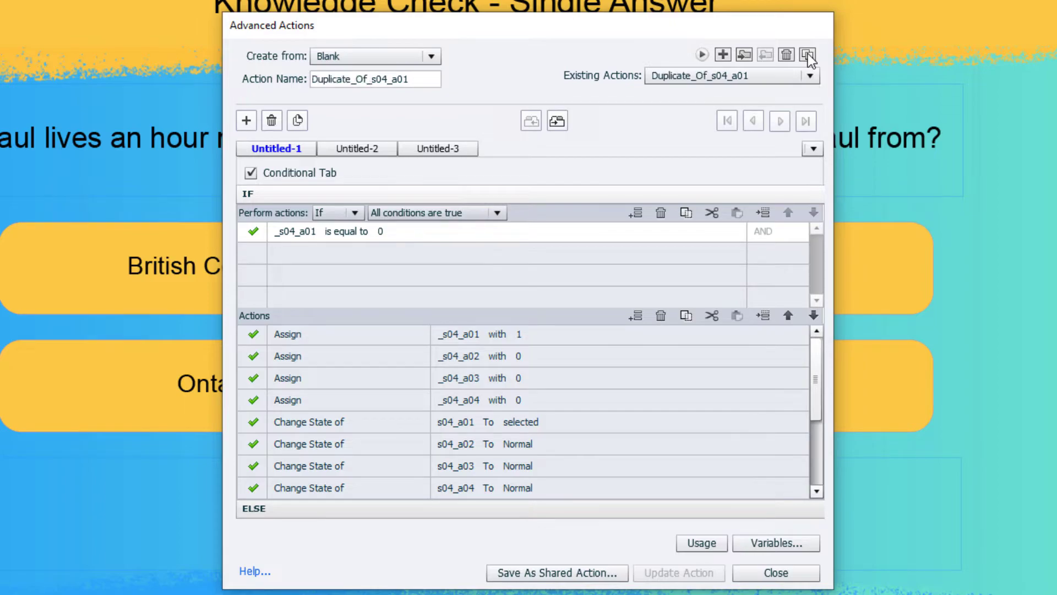
Step: Rename the duplicated advanced action as s04_a02
click(412, 78)
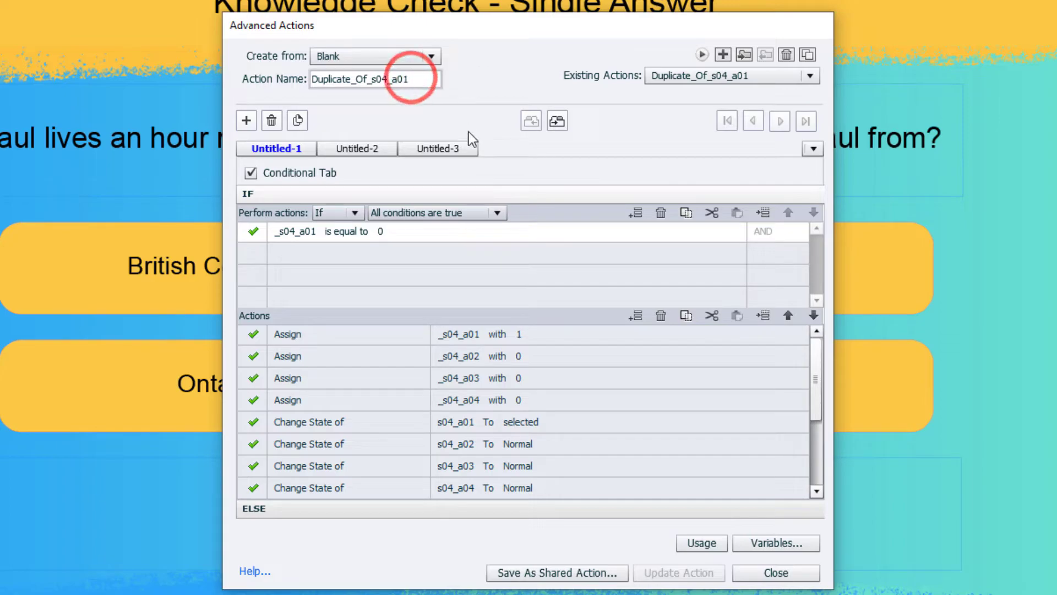
key(BackSpace)
text(2)
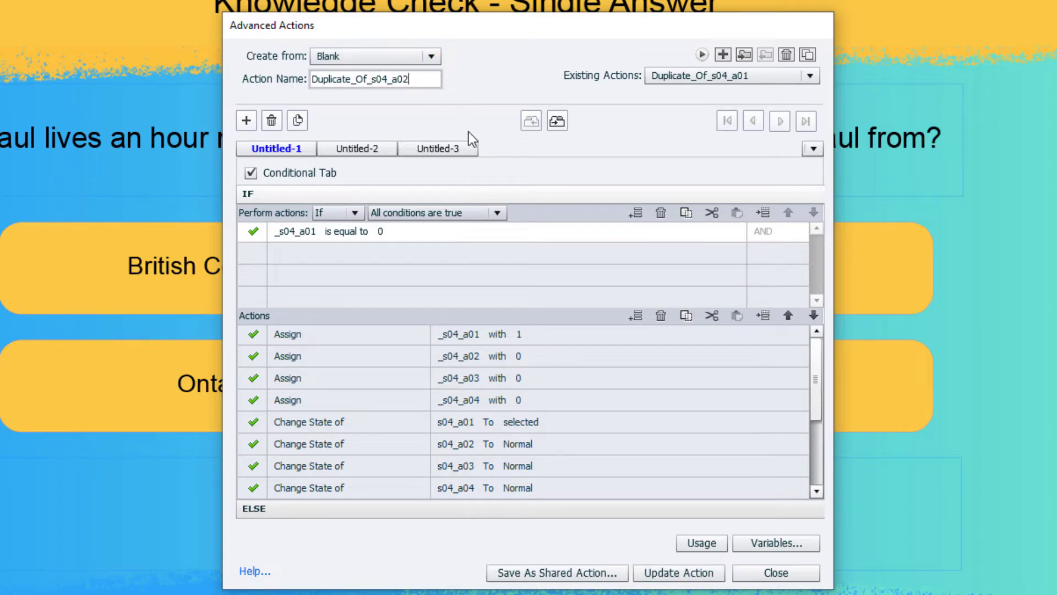
click(372, 79)
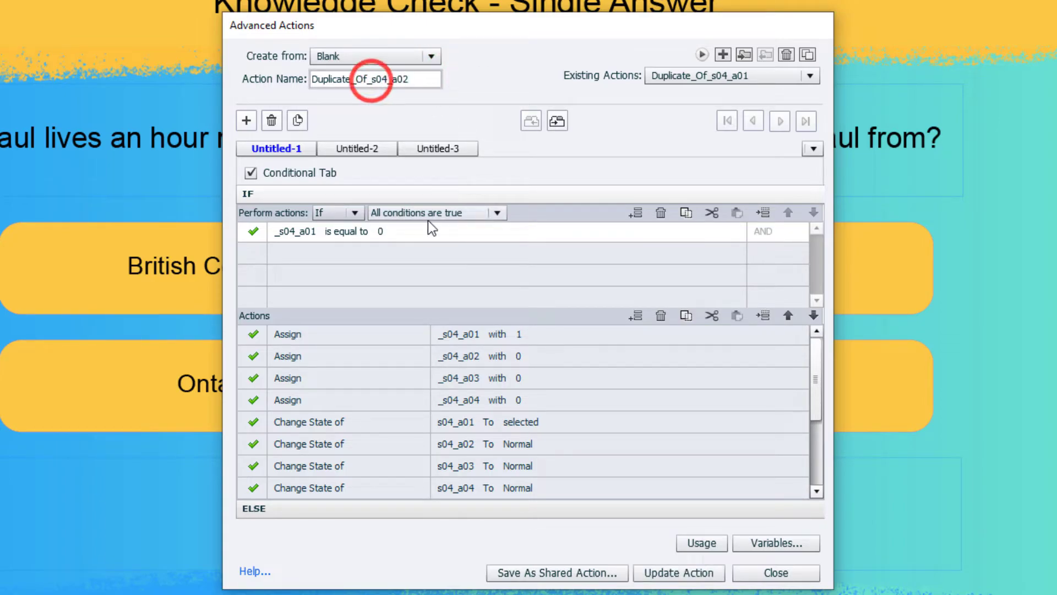
key(BackSpace)
key(BackSpace)
key(BackSpace)
key(BackSpace)
key(BackSpace)
key(BackSpace)
key(BackSpace)
key(BackSpace)
key(BackSpace)
key(BackSpace)
key(BackSpace)
key(BackSpace)
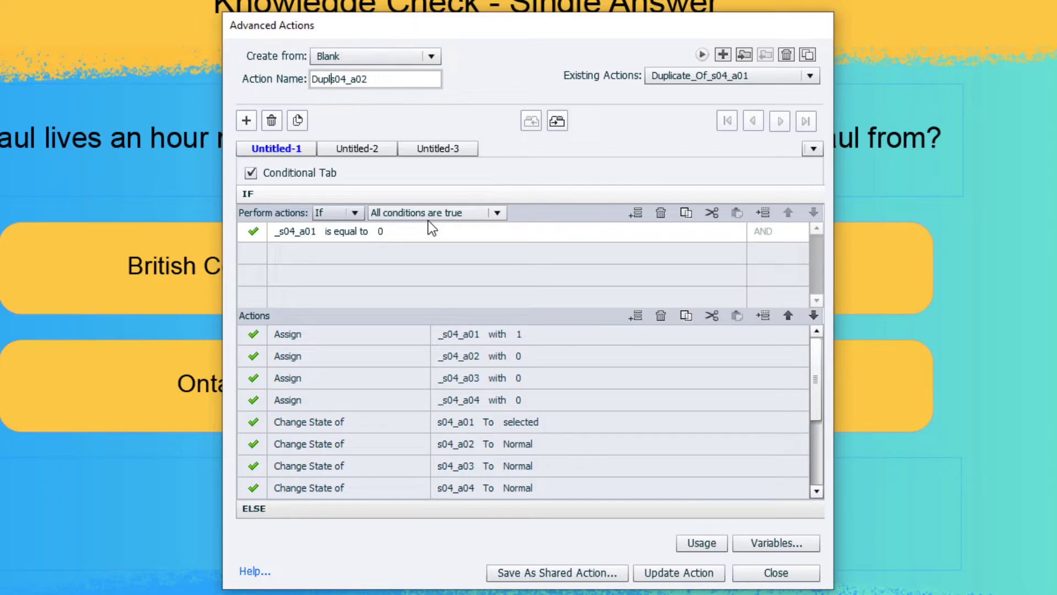
key(BackSpace)
Step: Set the IF condition of s04_a02 to check the variable _s04_a02 instead of _s04_a01
click(303, 234)
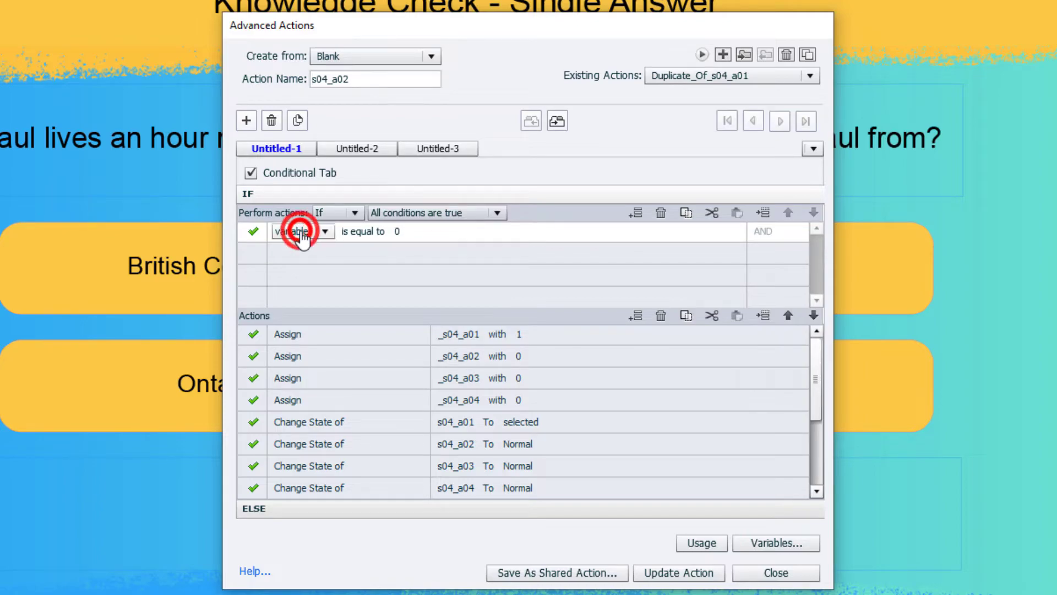
click(306, 232)
click(306, 249)
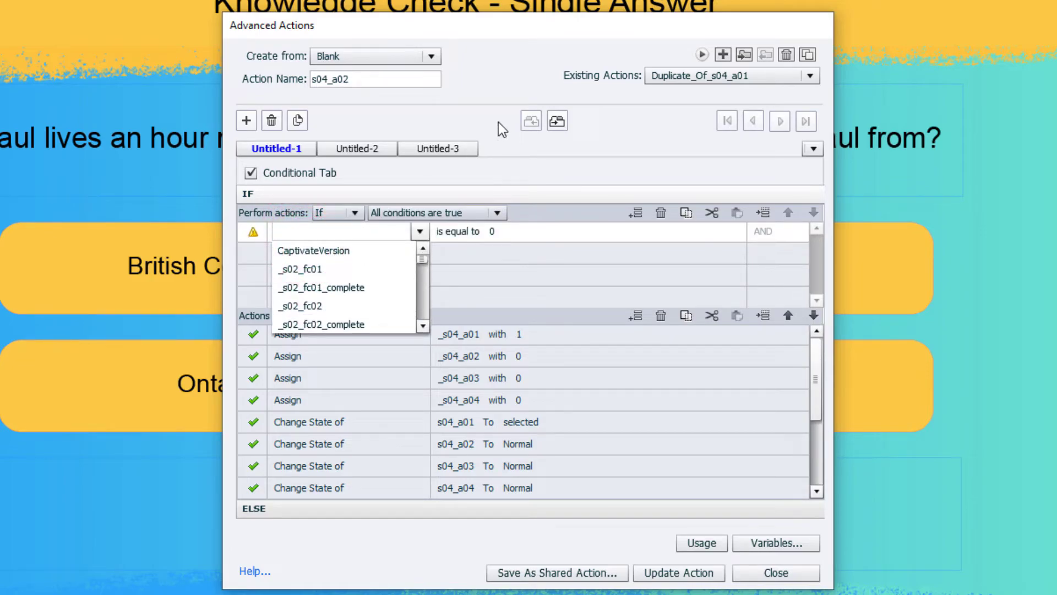
text(a02)
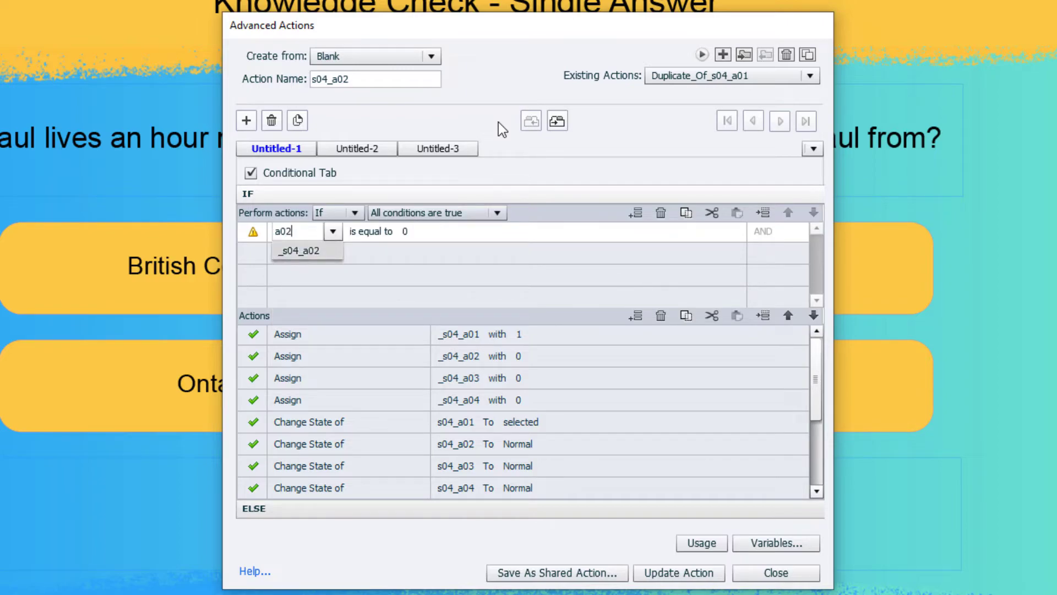
key(Return)
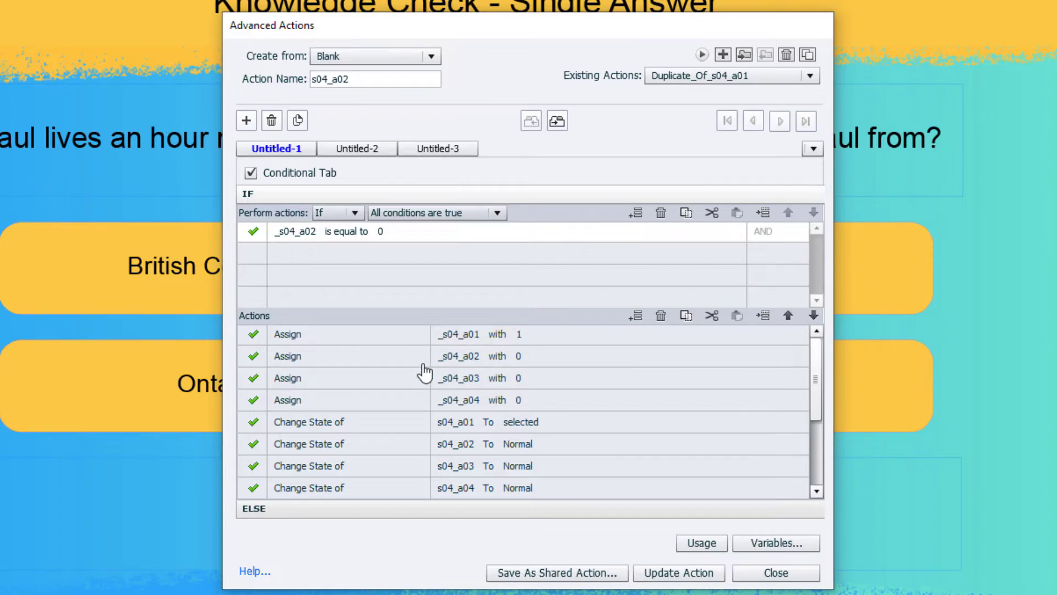
Step: In the IF actions, assign _s04_a01 with literal 0 and _s04_a02 with literal 1
click(521, 337)
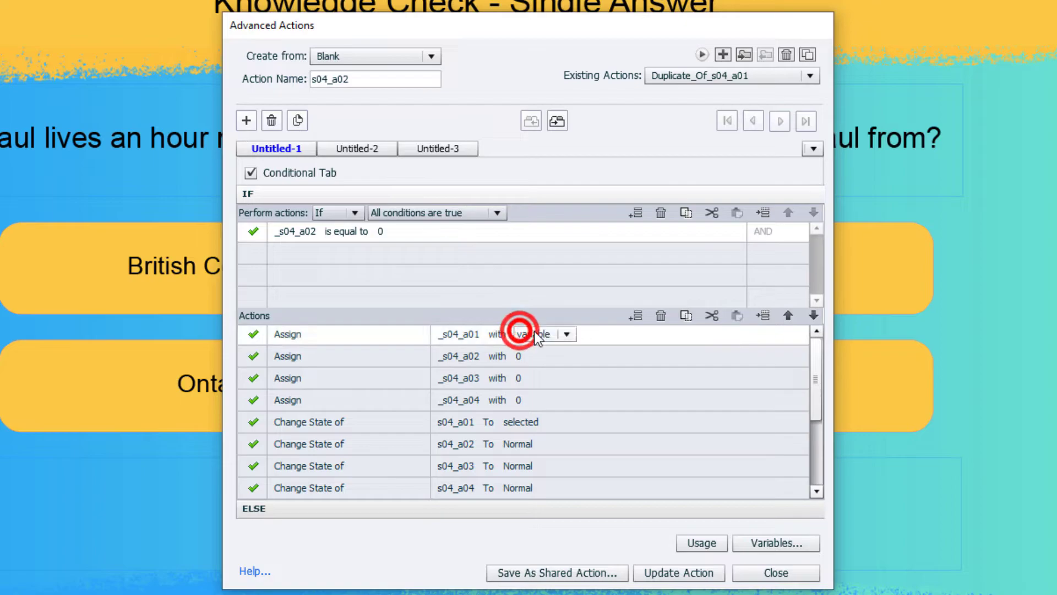
click(527, 333)
click(534, 367)
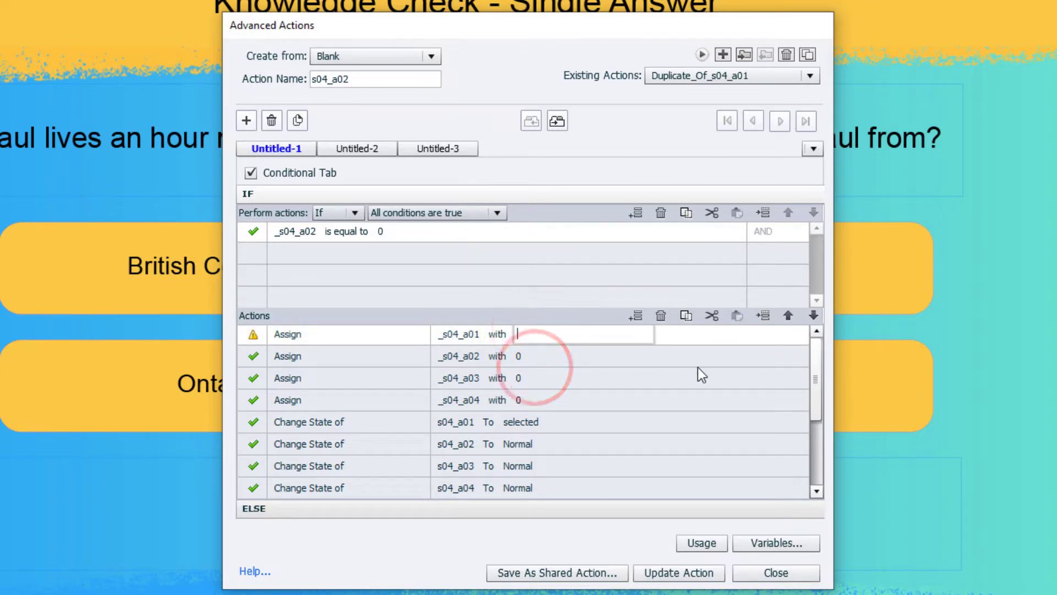
text(0)
key(Return)
click(520, 356)
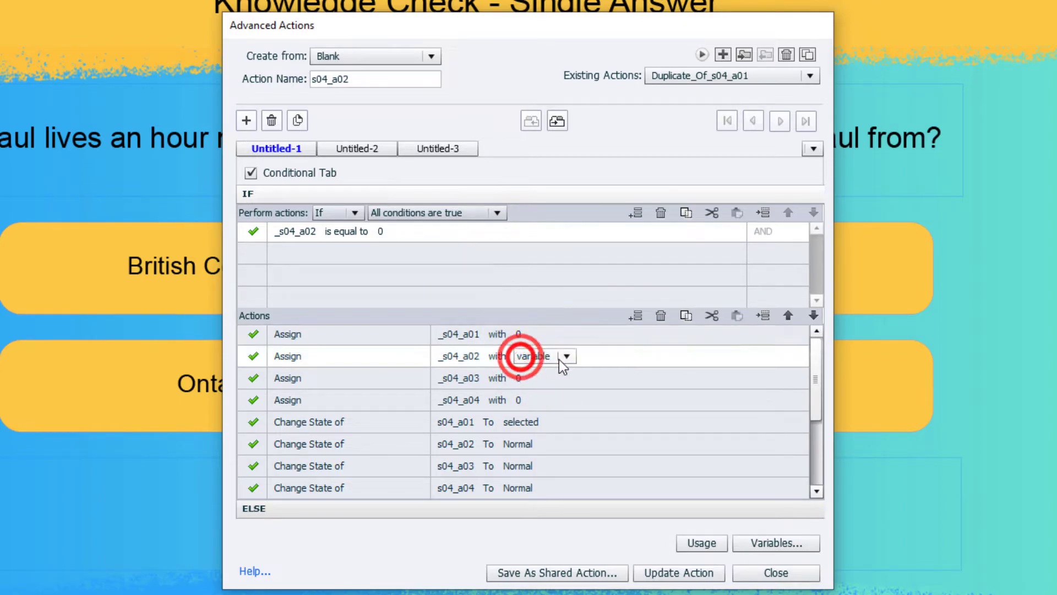
click(562, 356)
click(556, 392)
text(1)
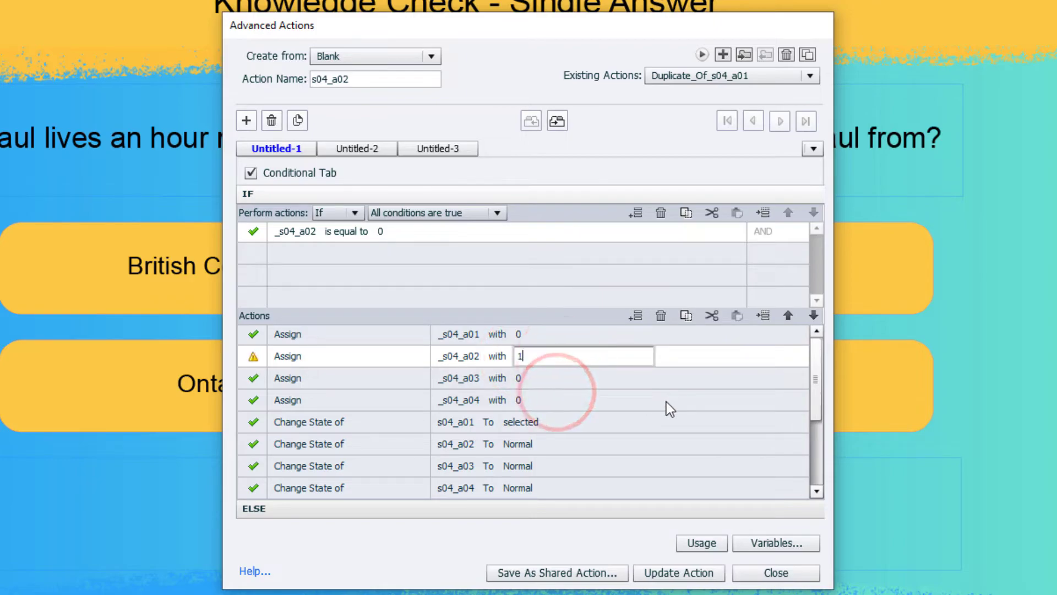
key(Return)
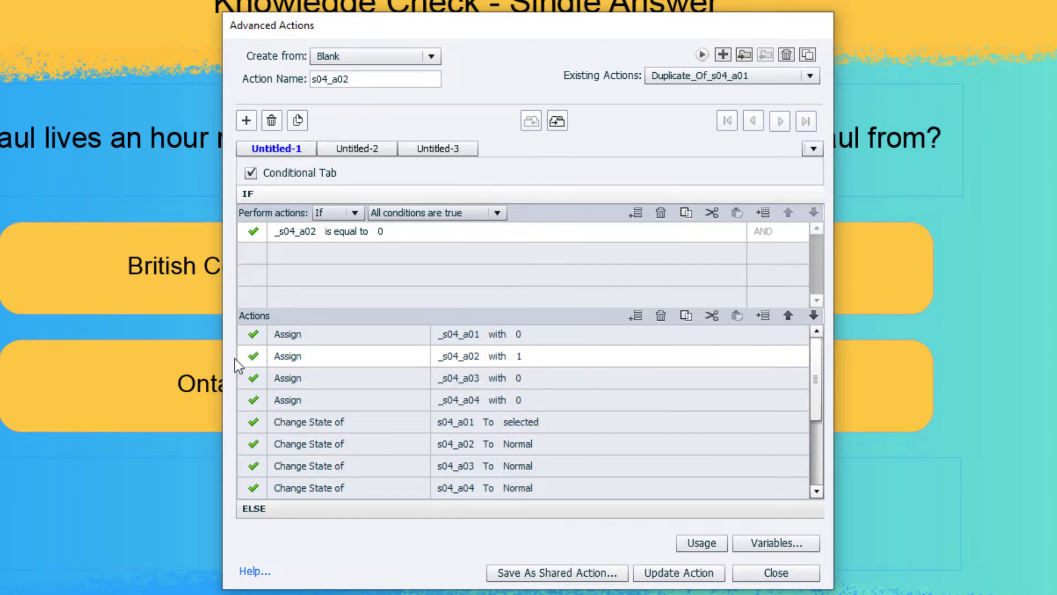
Step: In the IF actions, change the state of s04_a01 to Normal and of s04_a02 to selected
click(529, 428)
click(529, 425)
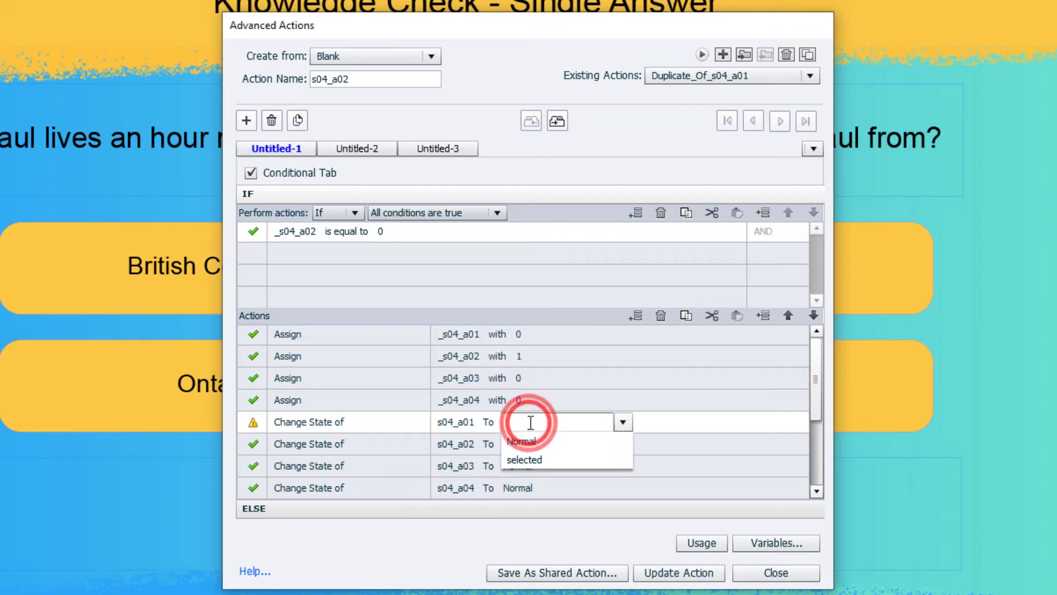
click(533, 438)
click(522, 446)
click(522, 445)
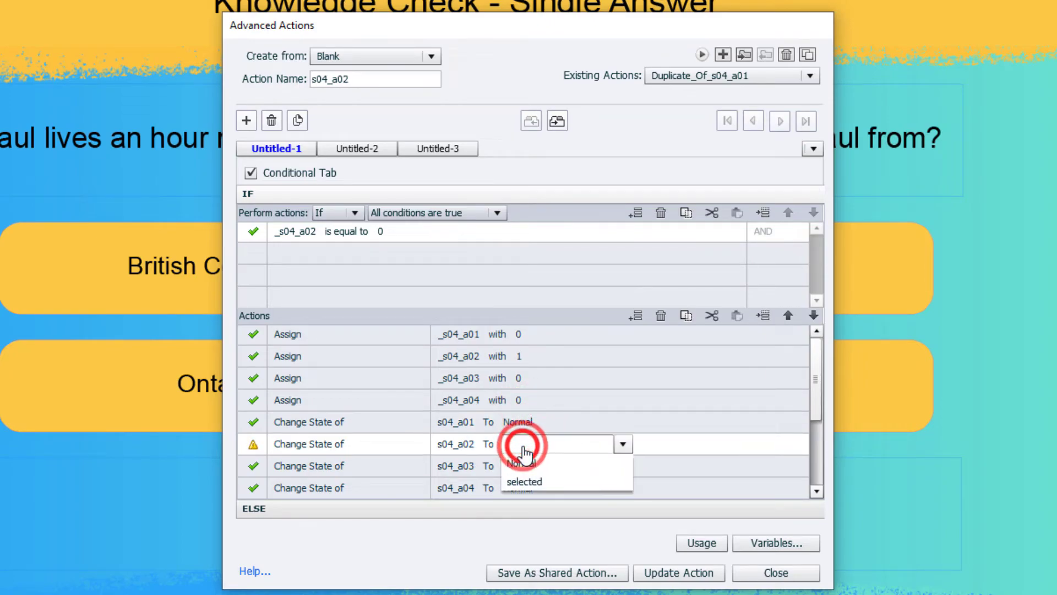
click(531, 479)
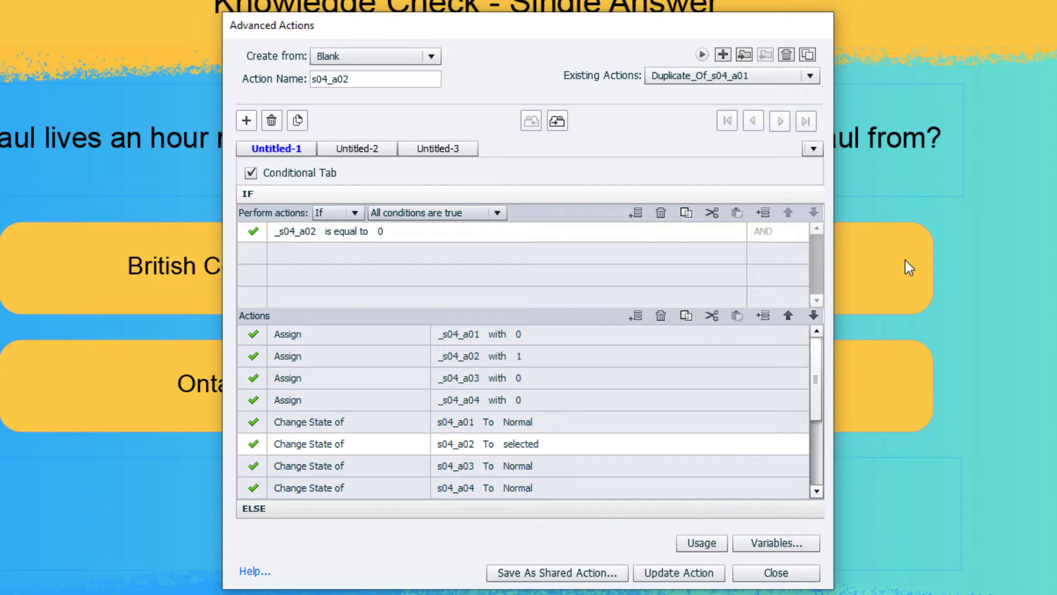
scroll(612, 426, down, 3)
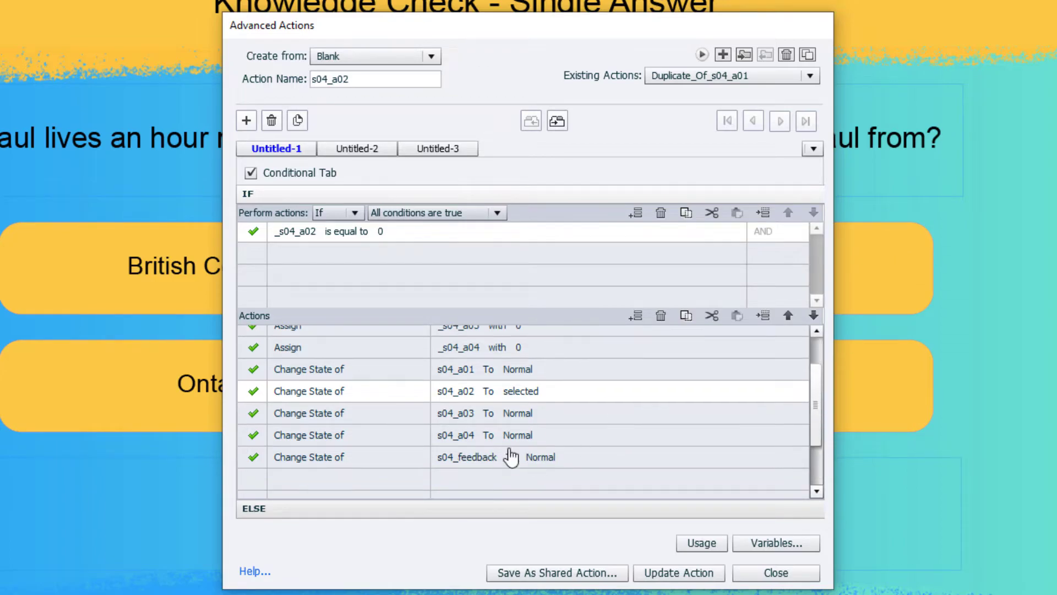
Step: In the ELSE section, switch the Assign action's variable to _s04_a02
click(283, 512)
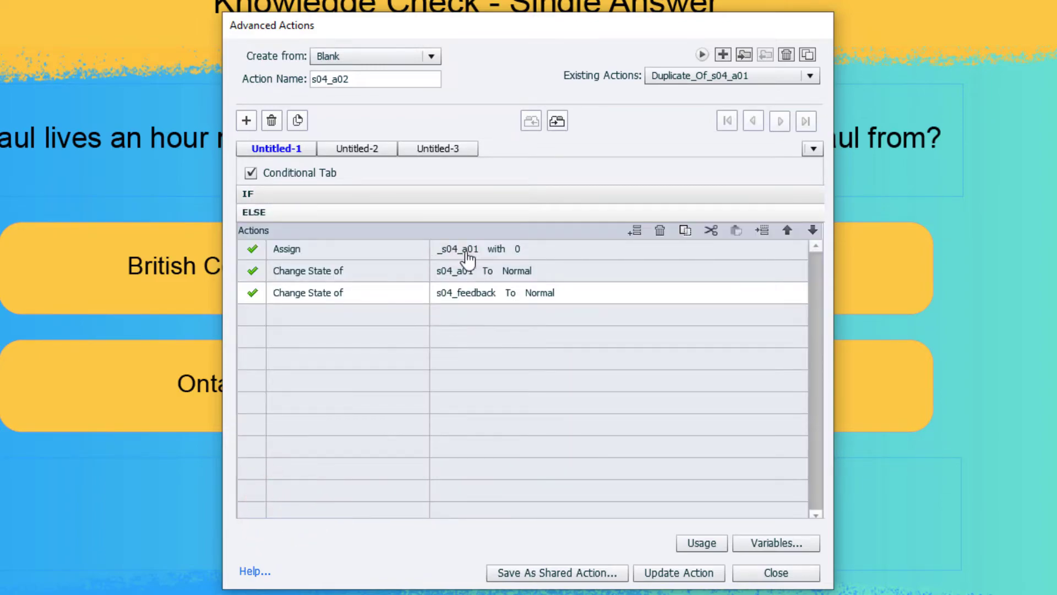
click(466, 251)
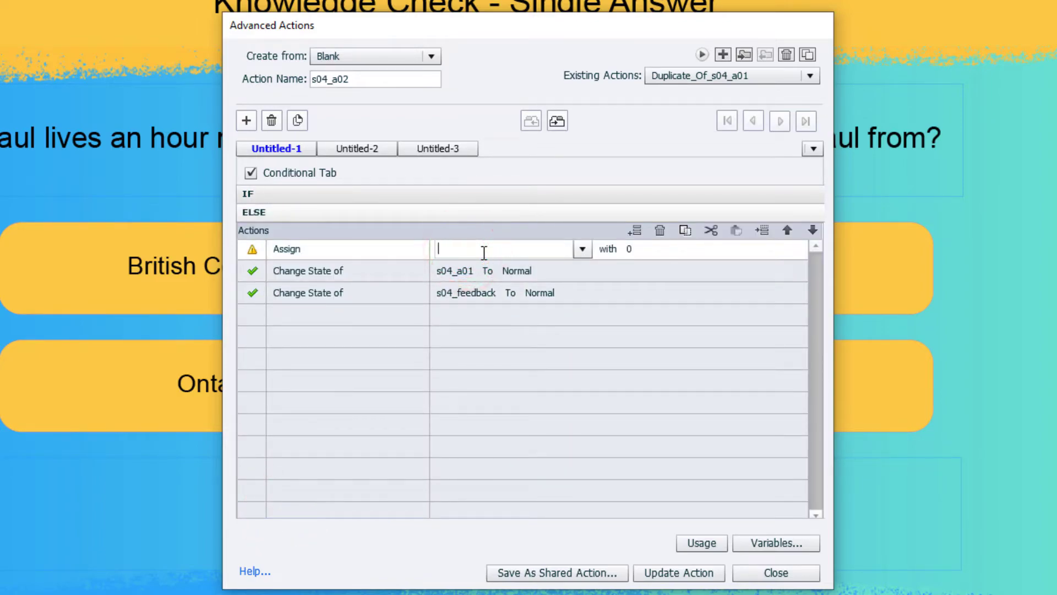
text(s04)
key(Return)
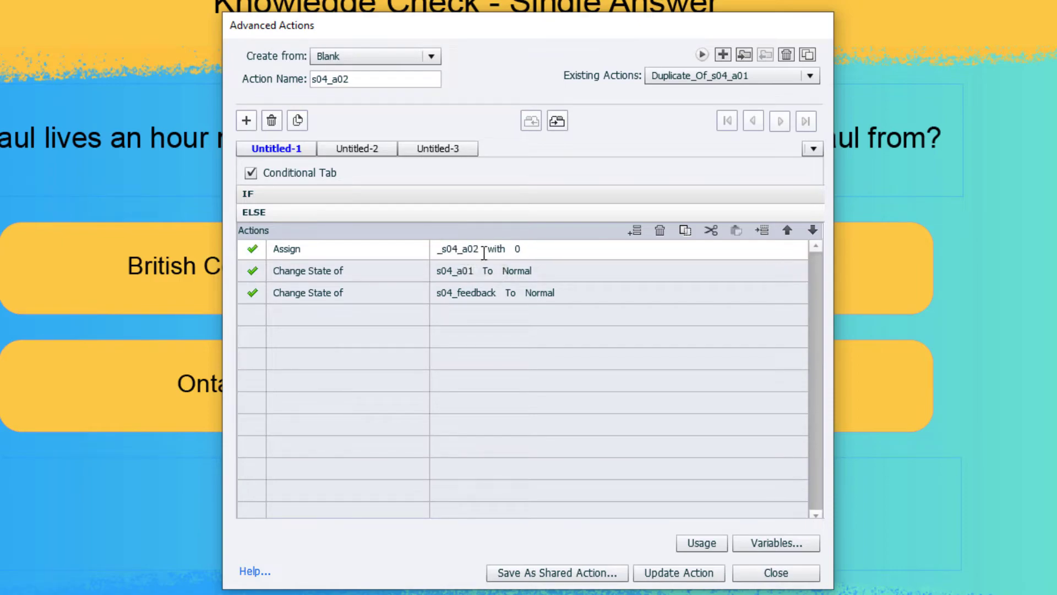
Step: Retarget the ELSE section's first Change State of action to s04_a02 with the Normal state
click(465, 271)
text(a02)
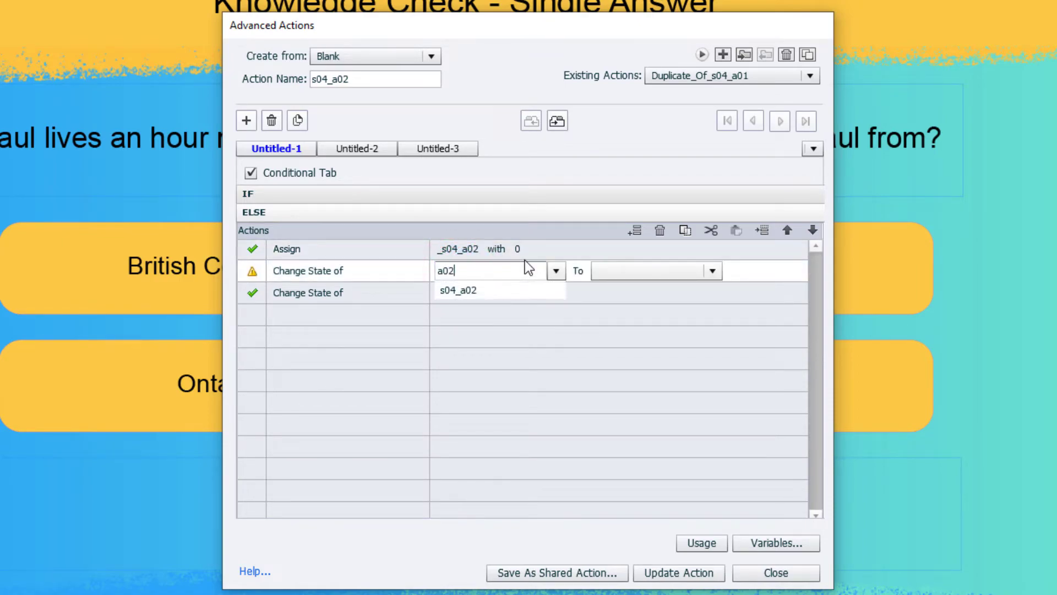
key(Down)
key(Return)
key(Down)
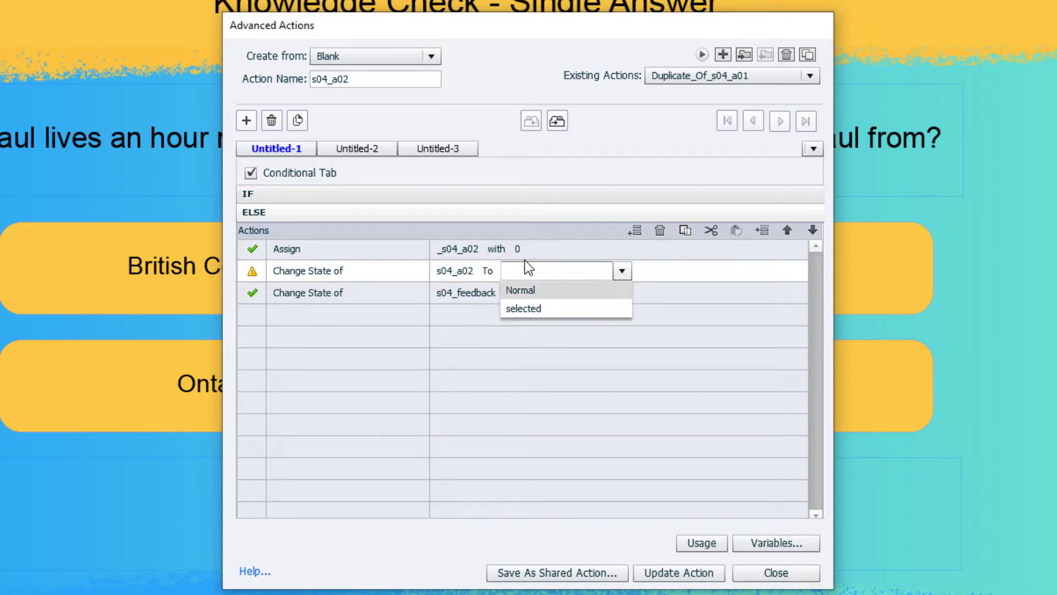
key(Return)
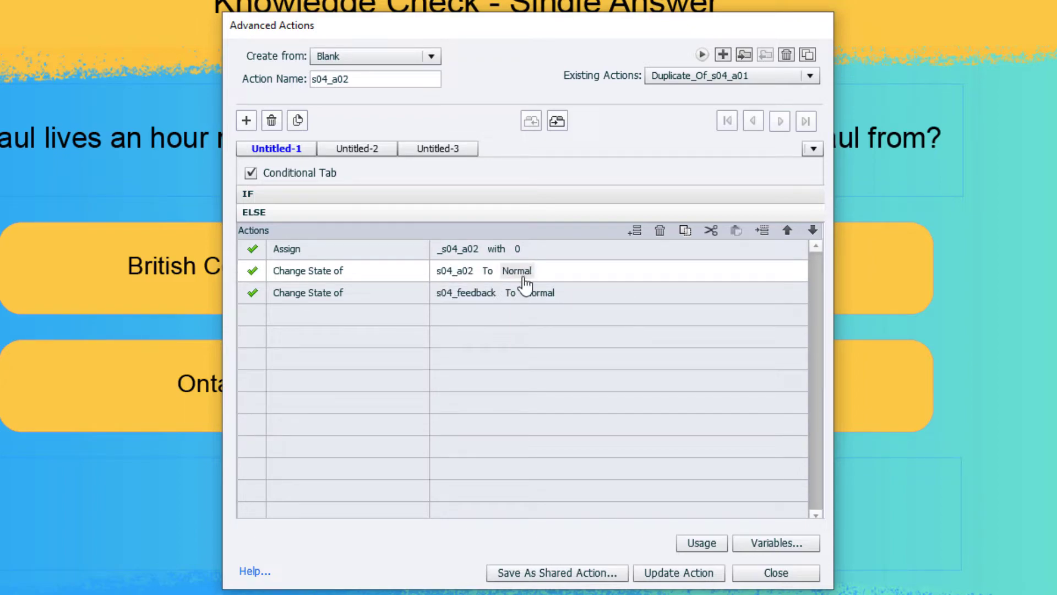
Step: Update the advanced action s04_a02 and duplicate it
click(682, 573)
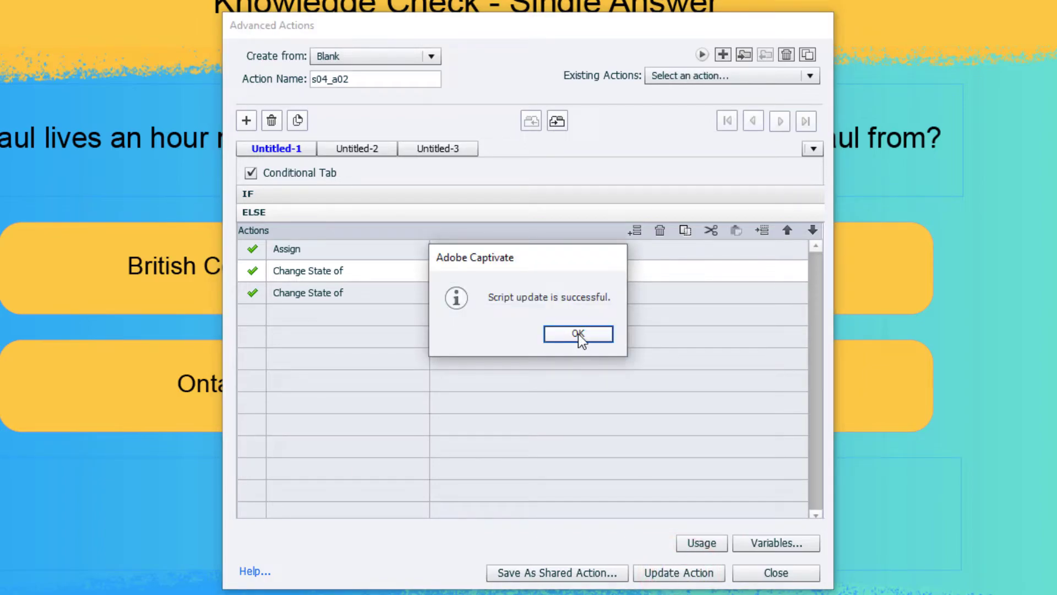
click(578, 335)
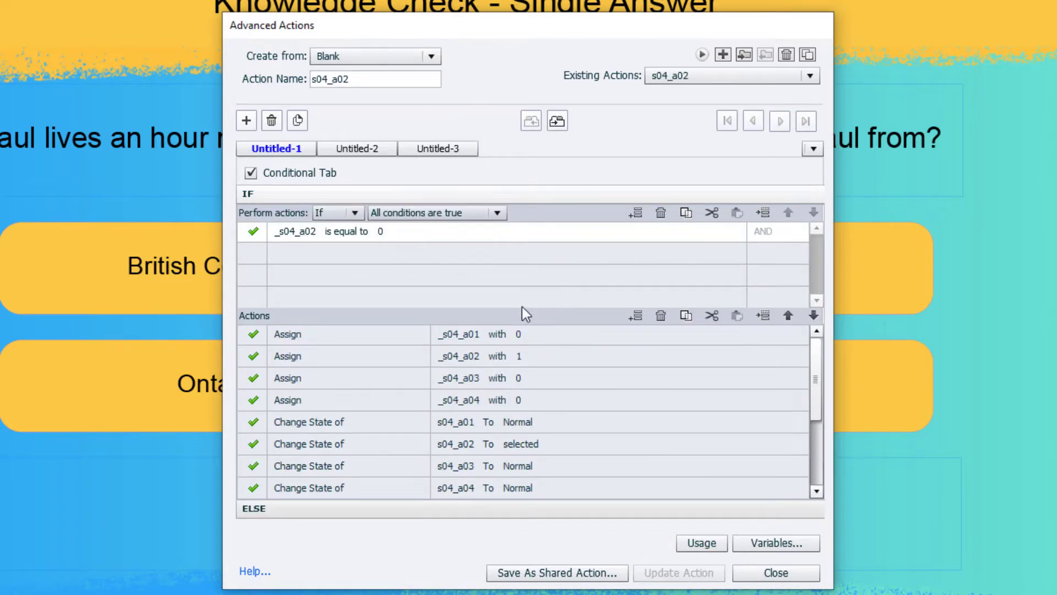
click(807, 55)
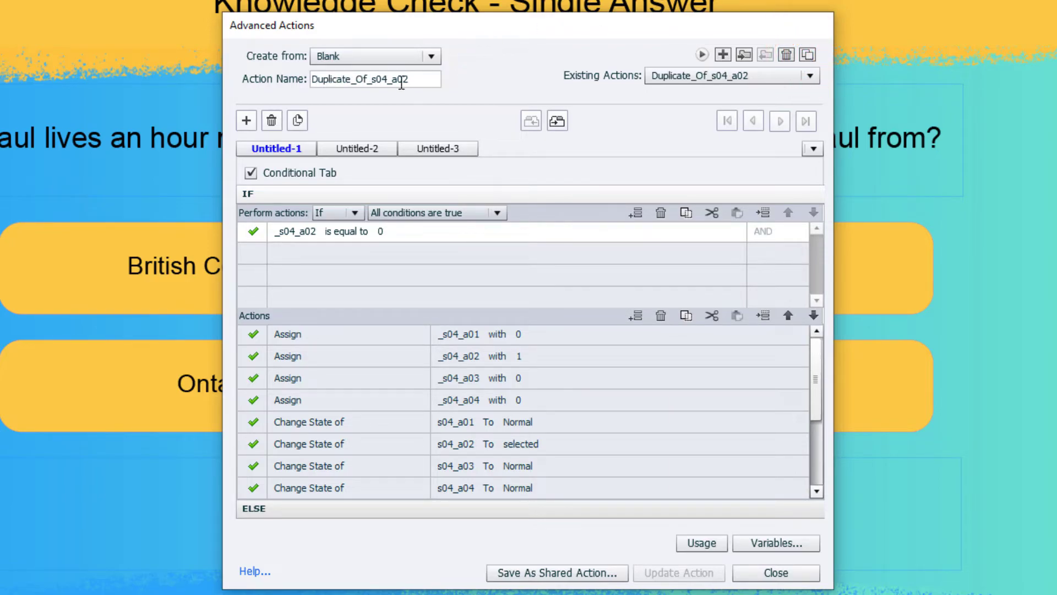
Step: Rename the duplicated advanced action as s04_a03
drag(405, 78, 425, 77)
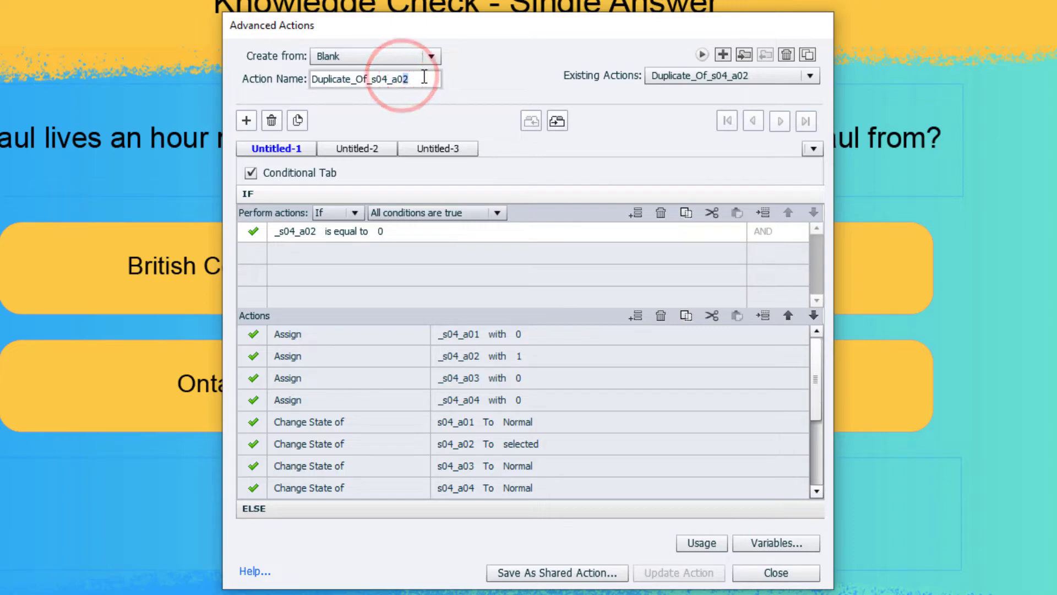
text(3)
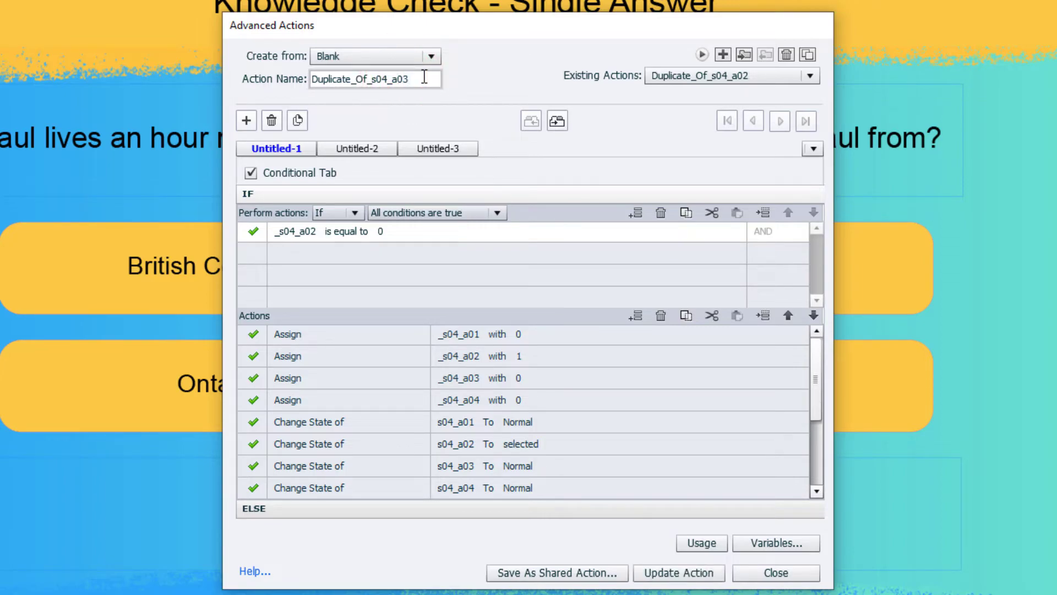
key(Left)
key(Left)
key(Left)
key(Left)
key(Left)
key(Left)
key(Left)
key(BackSpace)
key(BackSpace)
key(BackSpace)
key(BackSpace)
key(BackSpace)
key(BackSpace)
key(BackSpace)
key(BackSpace)
key(BackSpace)
key(BackSpace)
key(BackSpace)
key(BackSpace)
key(BackSpace)
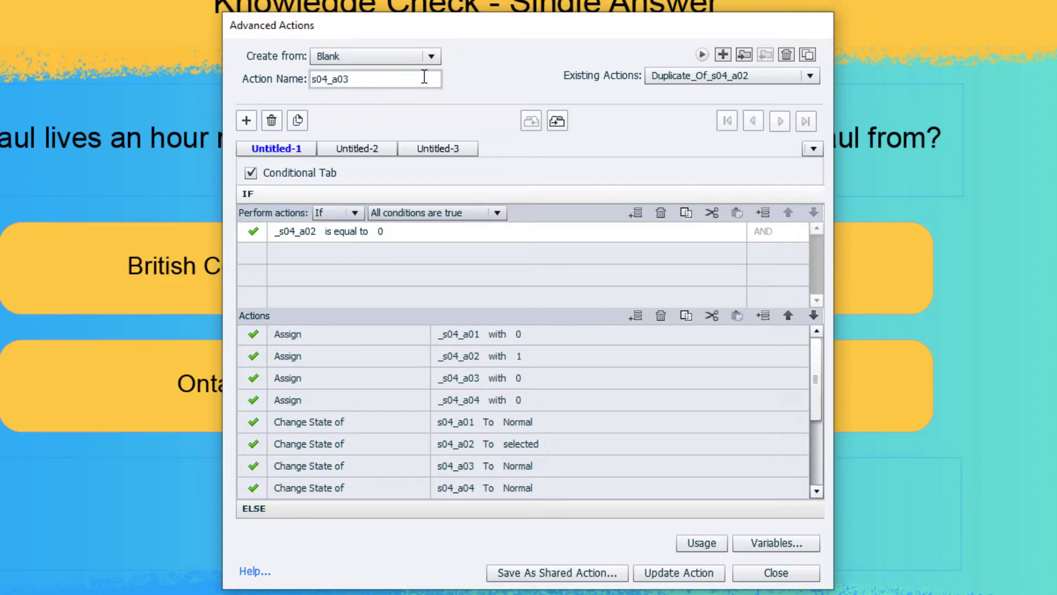
Step: Set the IF condition of s04_a03 to check the variable _s04_a03
click(287, 230)
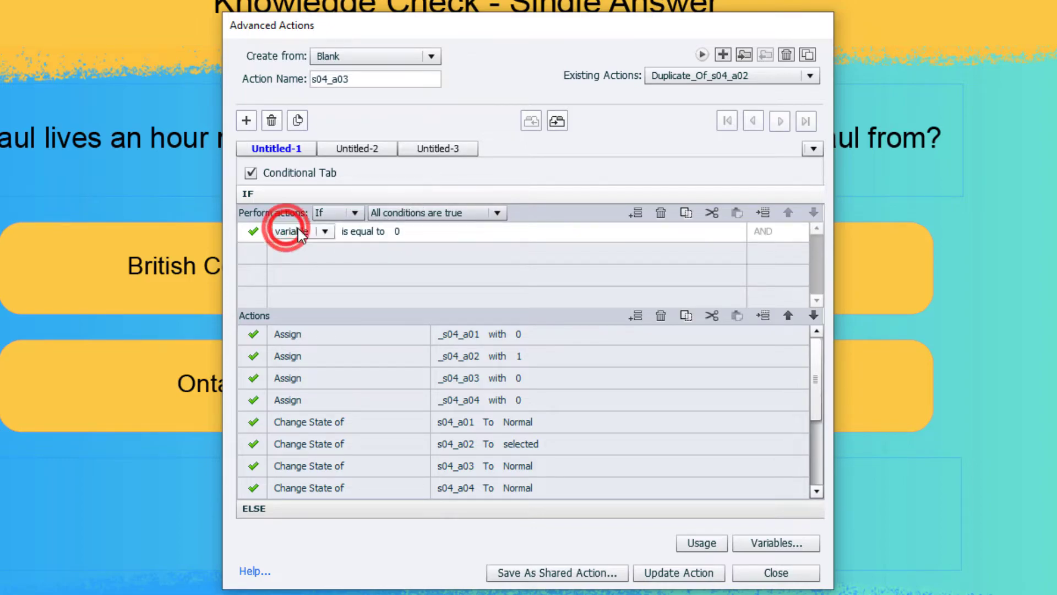
click(303, 250)
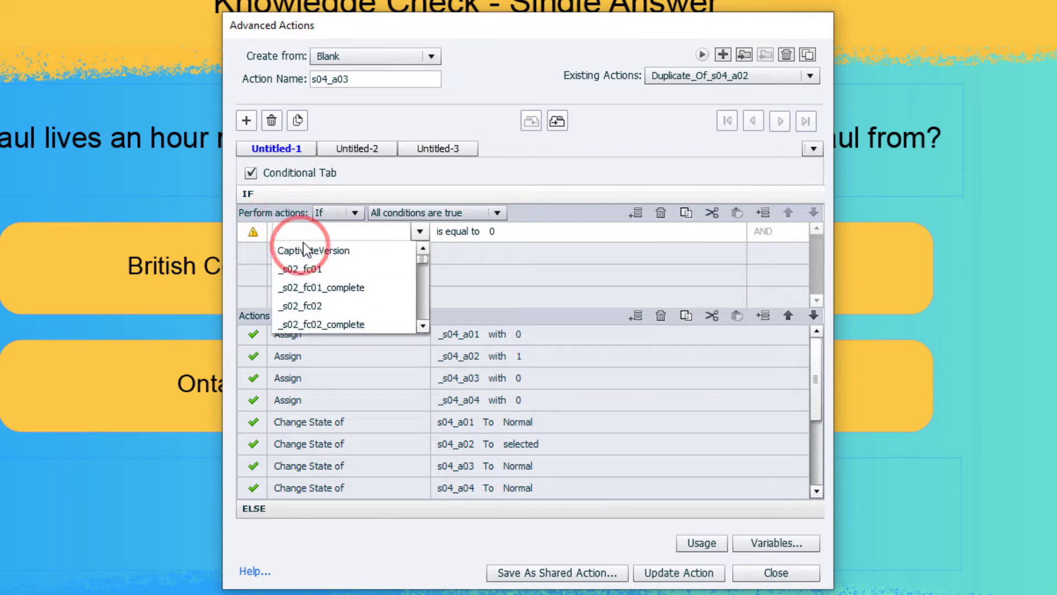
text(a03)
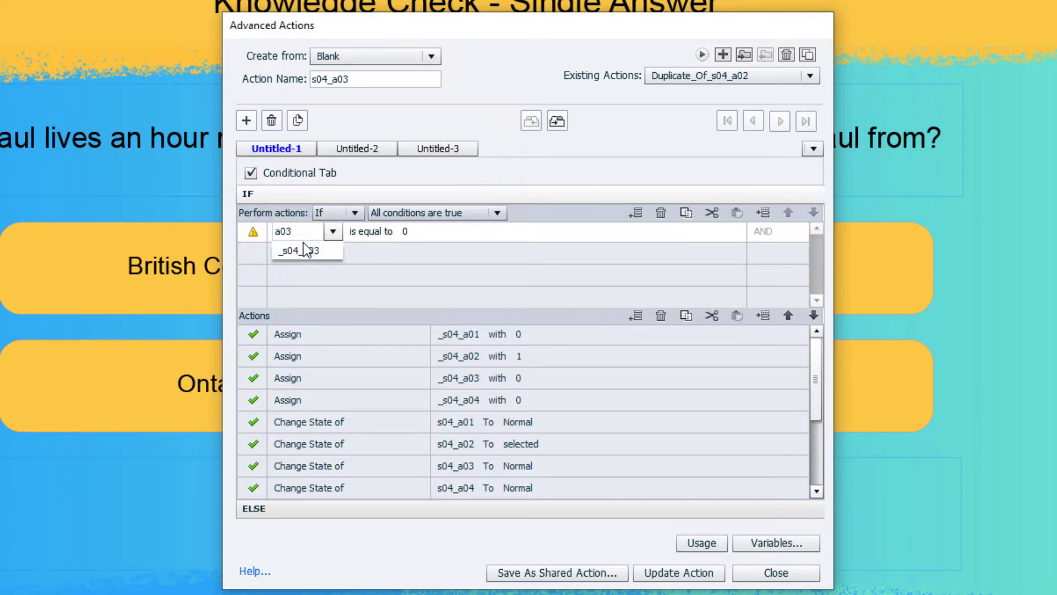
click(307, 250)
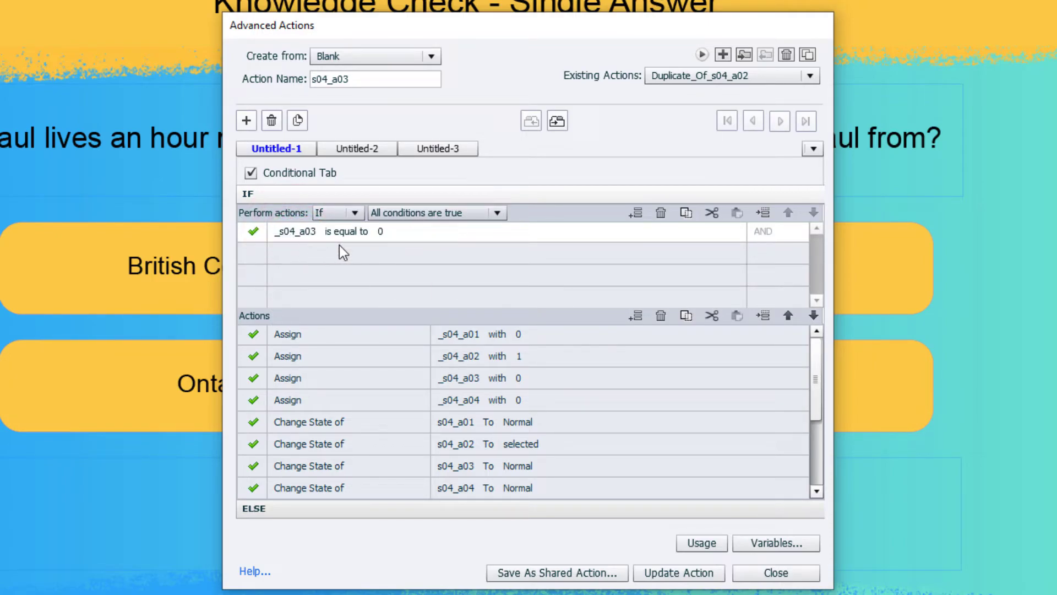
Step: In the IF actions, assign _s04_a02 with literal 0 and _s04_a03 with literal 1
click(525, 356)
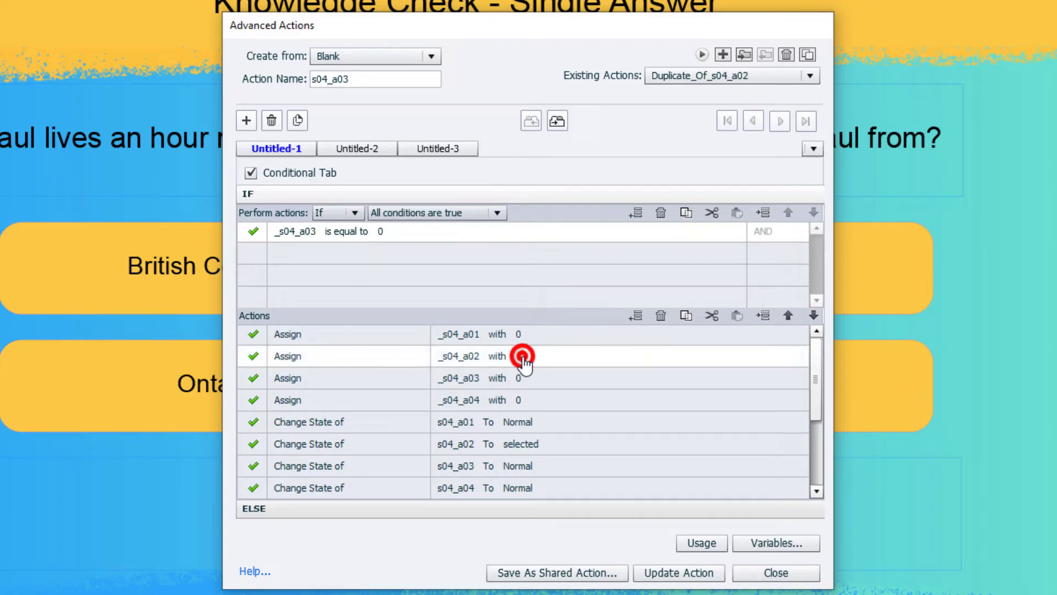
click(546, 388)
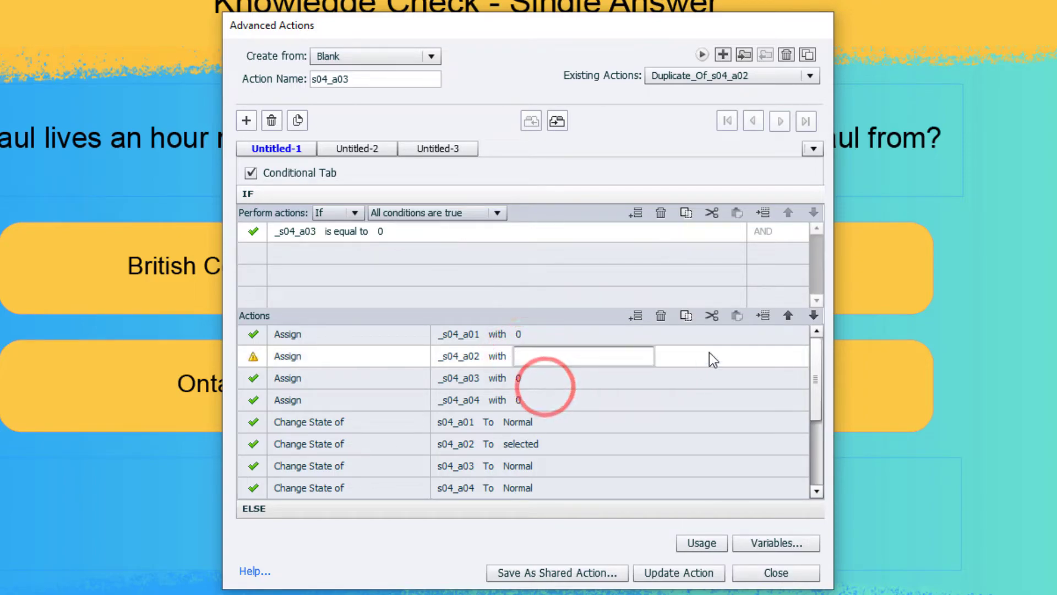
text(0)
key(Return)
click(523, 378)
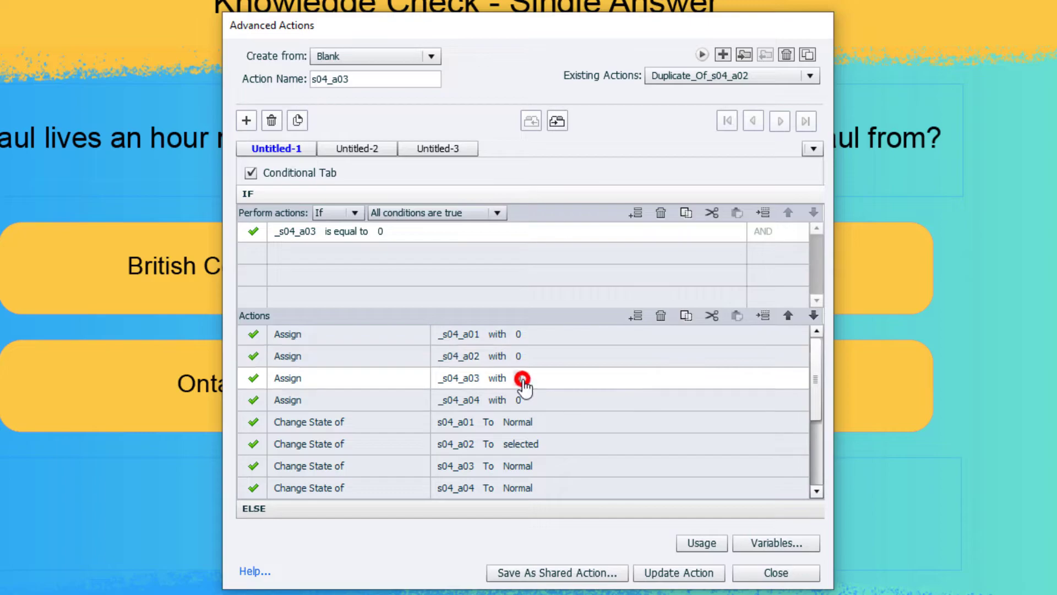
click(548, 379)
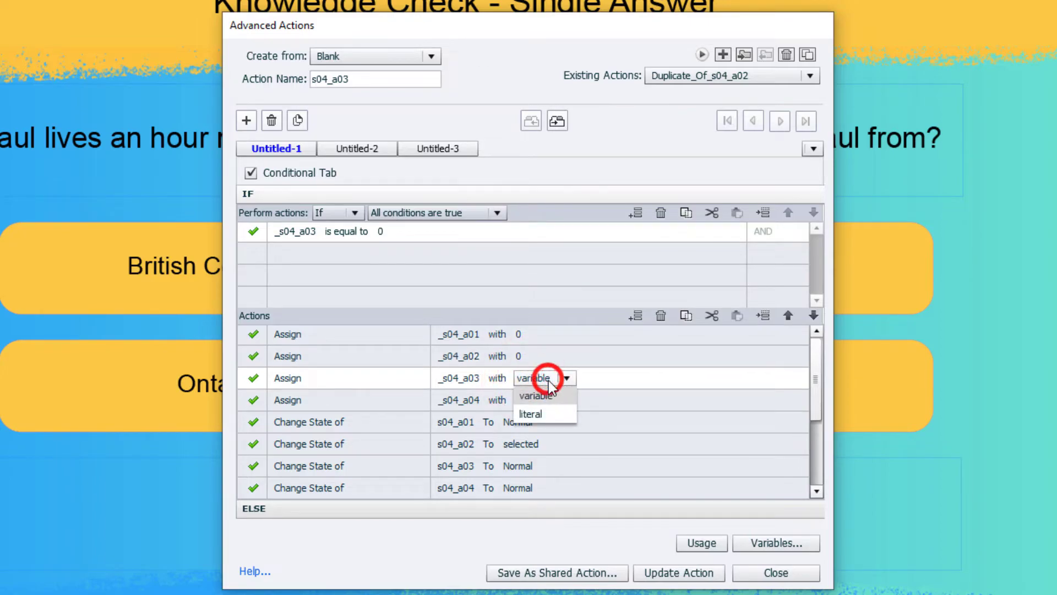
click(545, 416)
text(1)
key(Return)
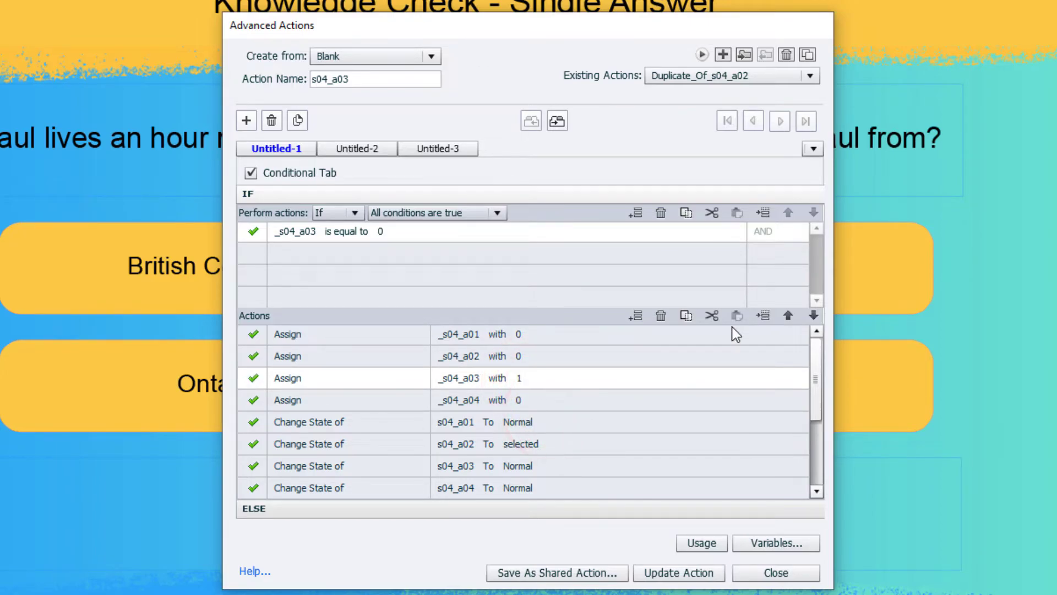
Step: In the IF actions of s04_a03, change the state of s04_a02 to Normal and of s04_a03 to selected
click(539, 442)
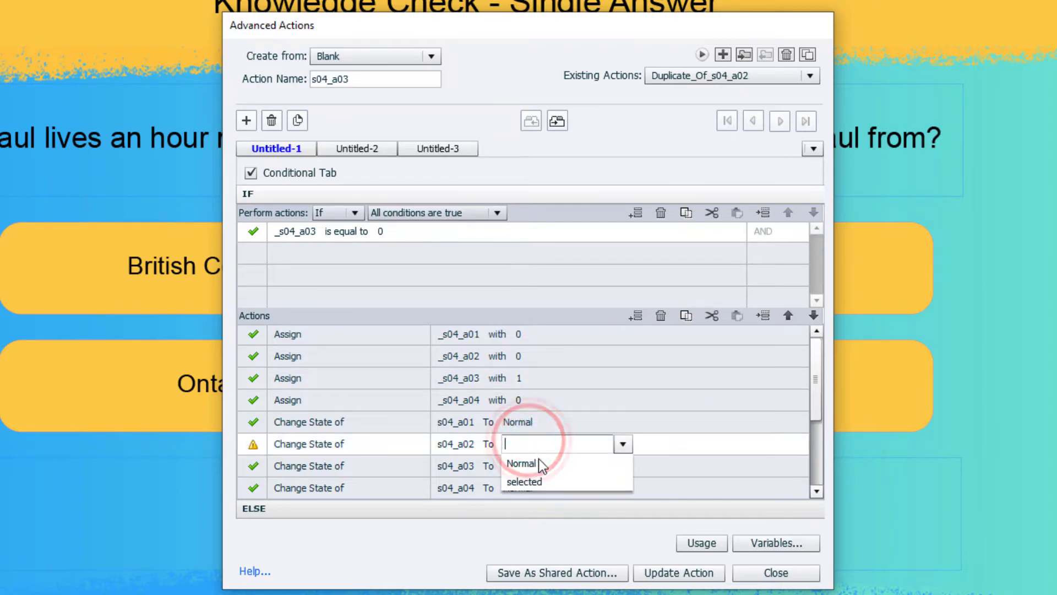
click(541, 470)
click(524, 464)
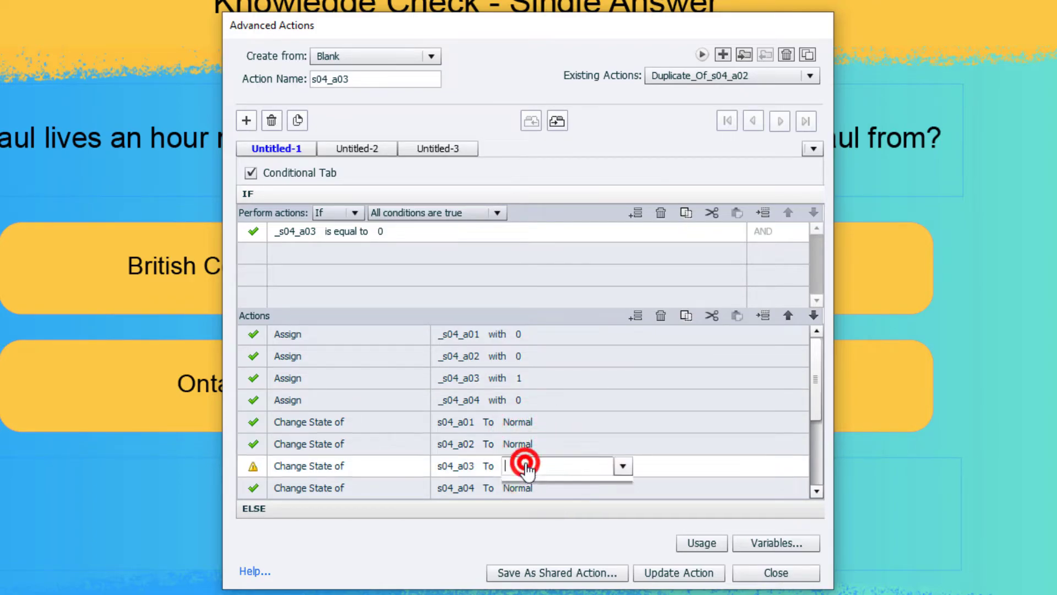
click(551, 502)
scroll(725, 447, down, 3)
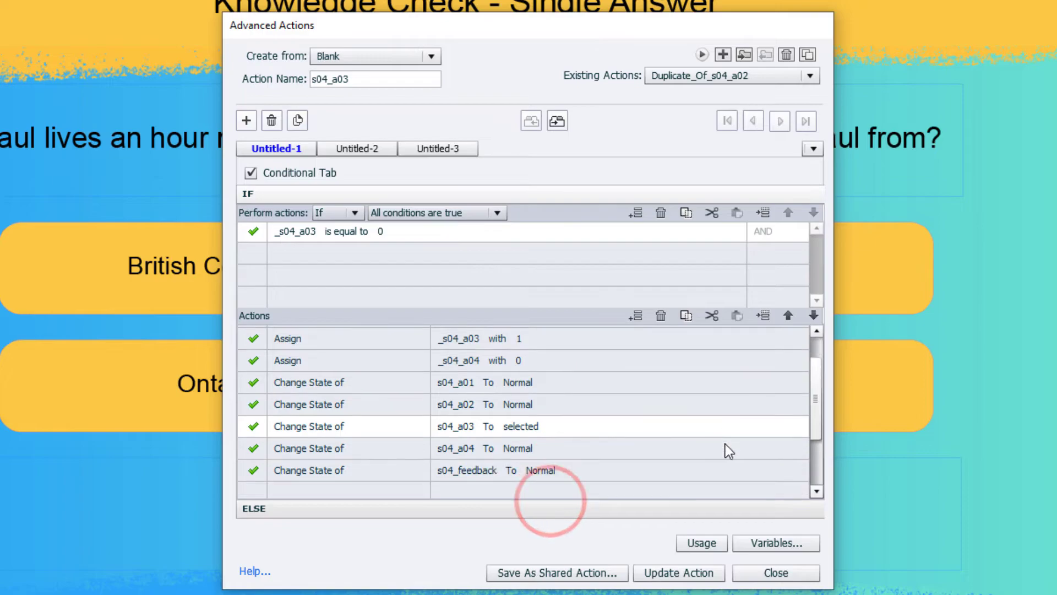
Step: In the ELSE actions of s04_a03, set the variable of the Assign action to _s04_a03
click(319, 509)
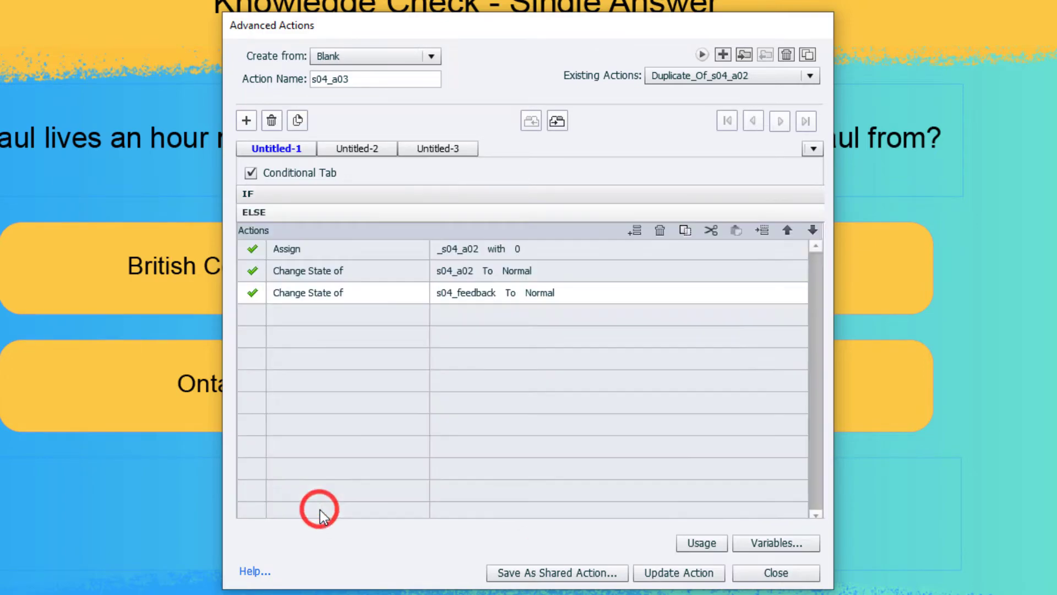
click(463, 252)
text(03)
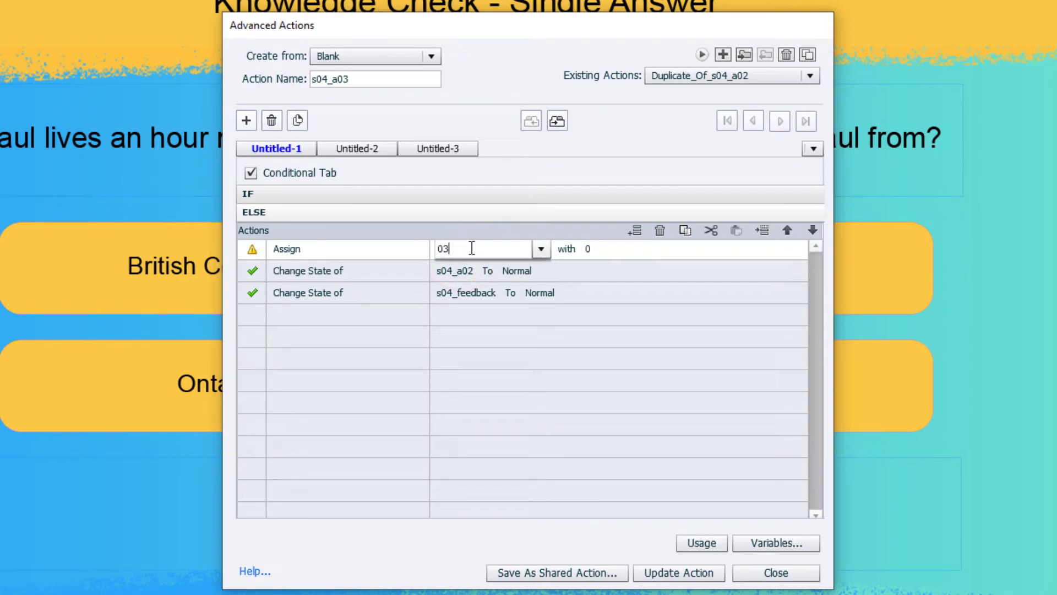
key(Down)
key(Down)
key(Down)
key(Down)
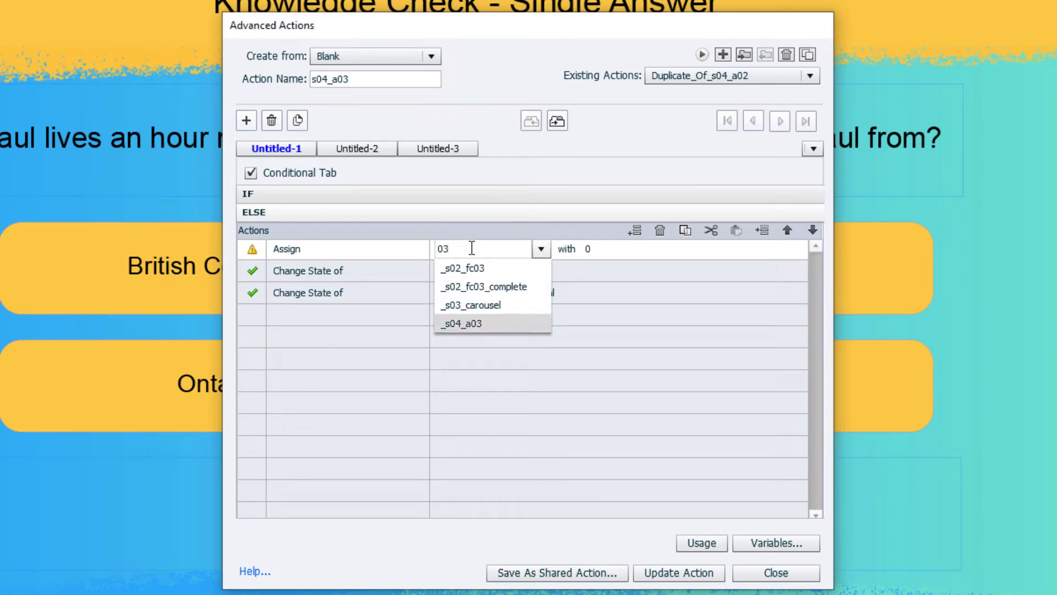
key(Return)
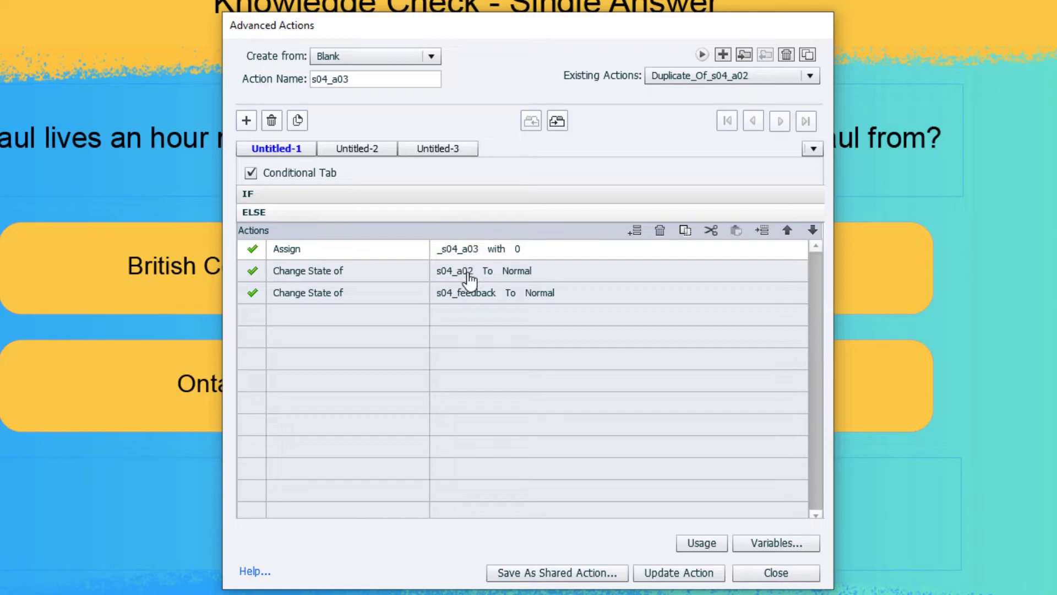
Step: In the ELSE actions of s04_a03, make the first Change State action return s04_a03 to Normal
click(466, 272)
click(467, 271)
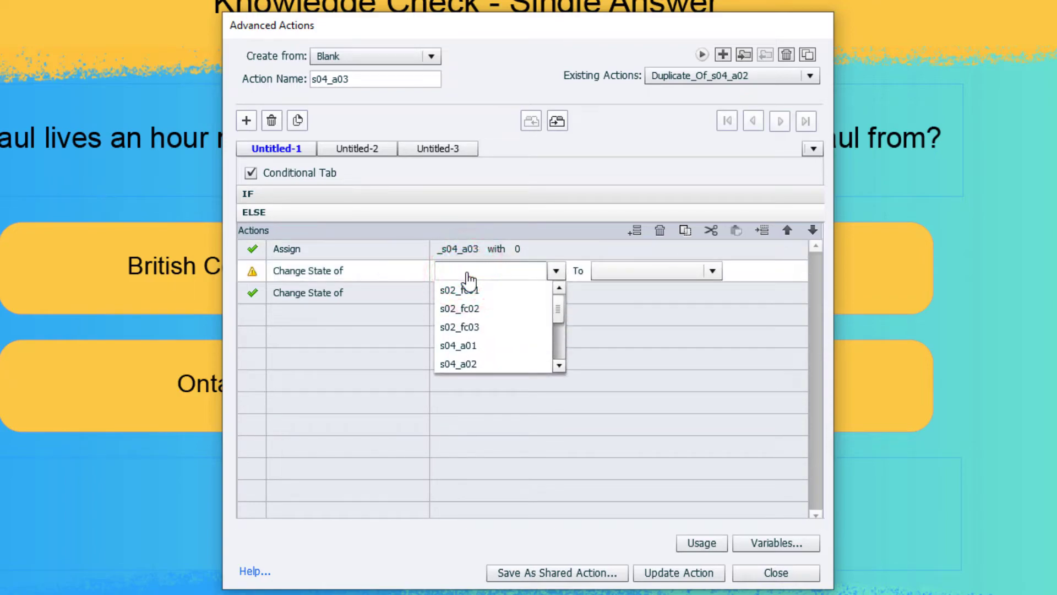
text(a03)
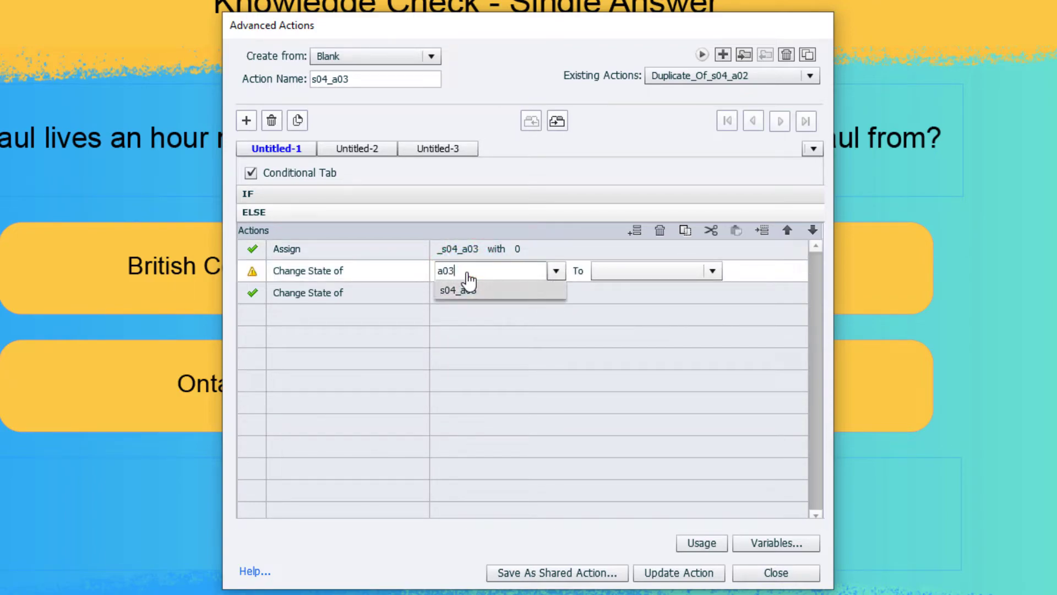
click(465, 286)
key(Return)
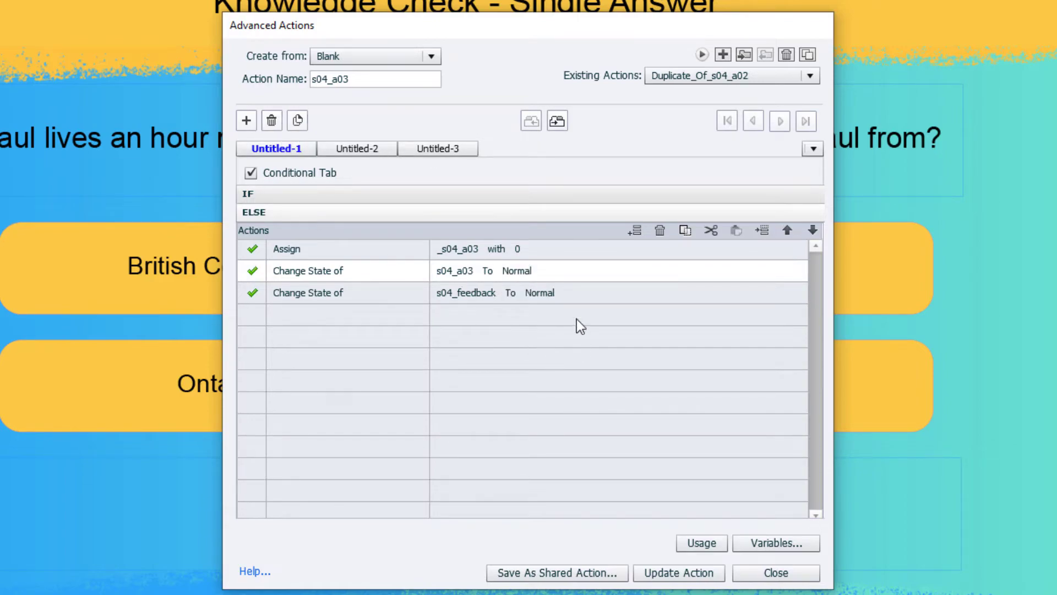
Step: Update the advanced action s04_a03 and duplicate it
click(695, 573)
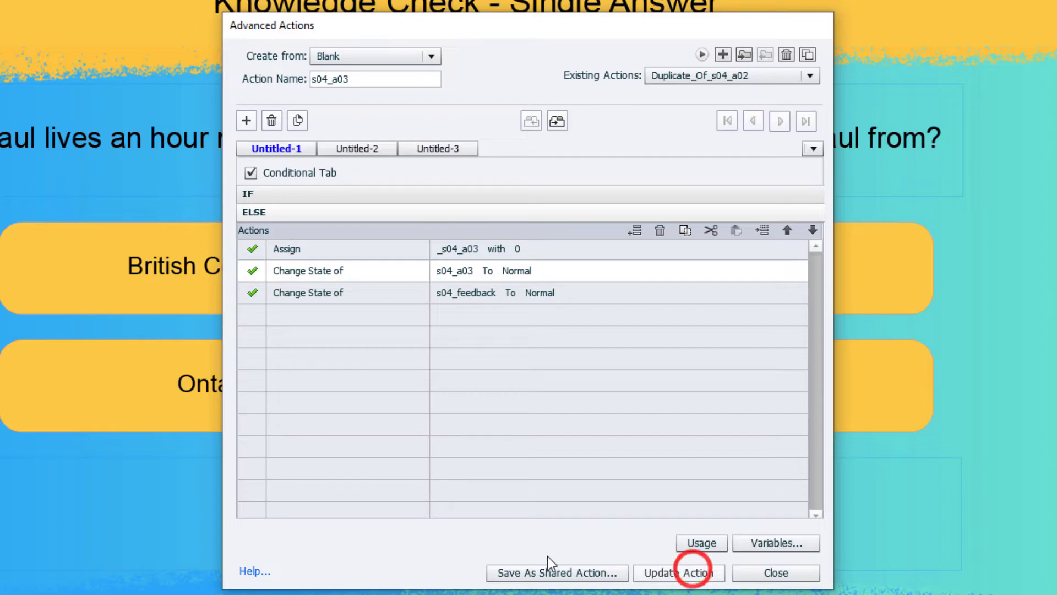
click(588, 333)
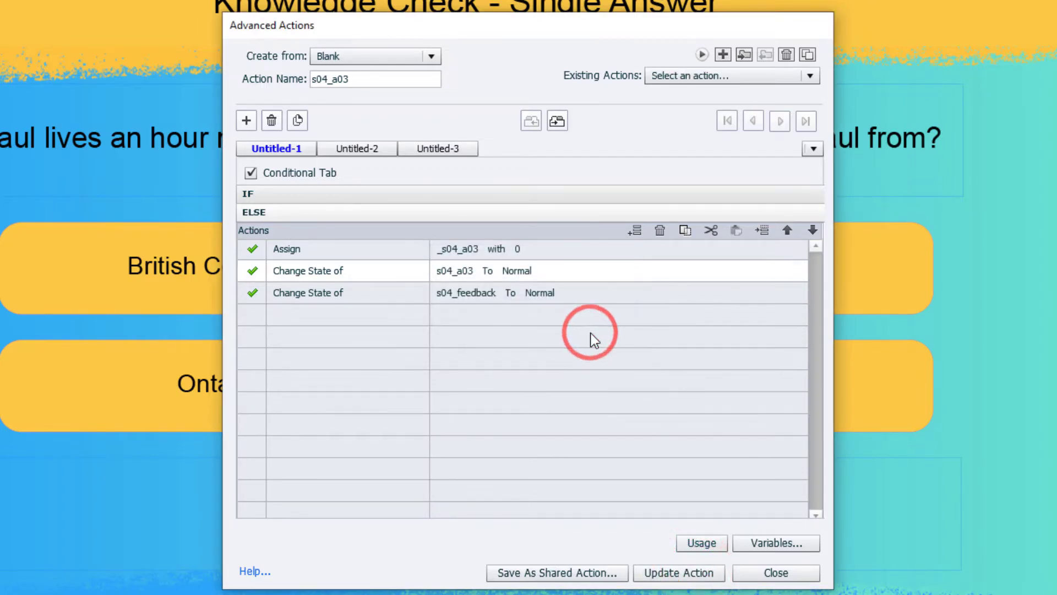
click(806, 55)
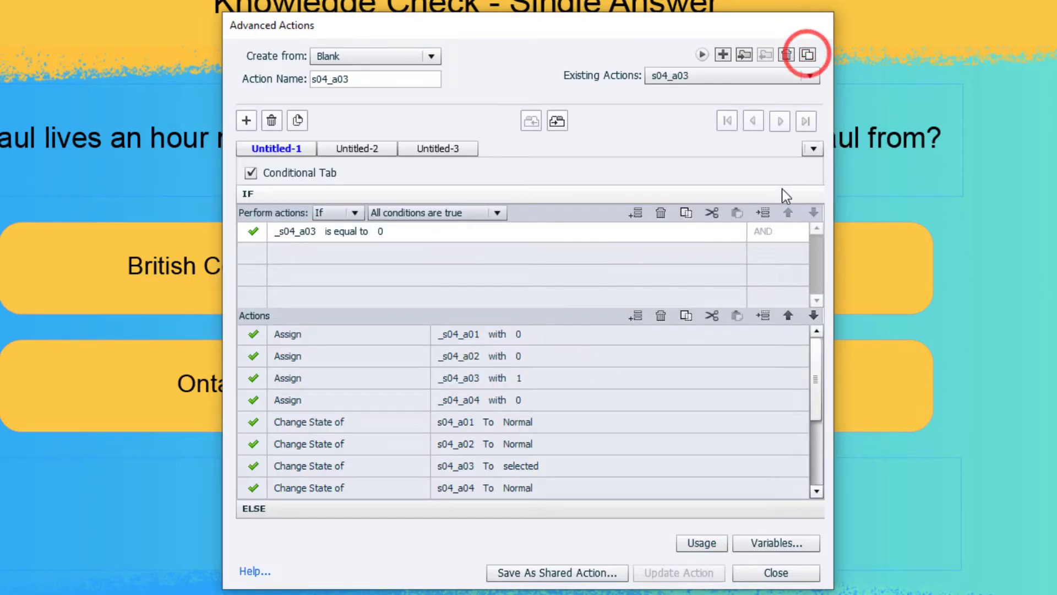
Step: Rename the duplicated advanced action as s04_a04
click(401, 80)
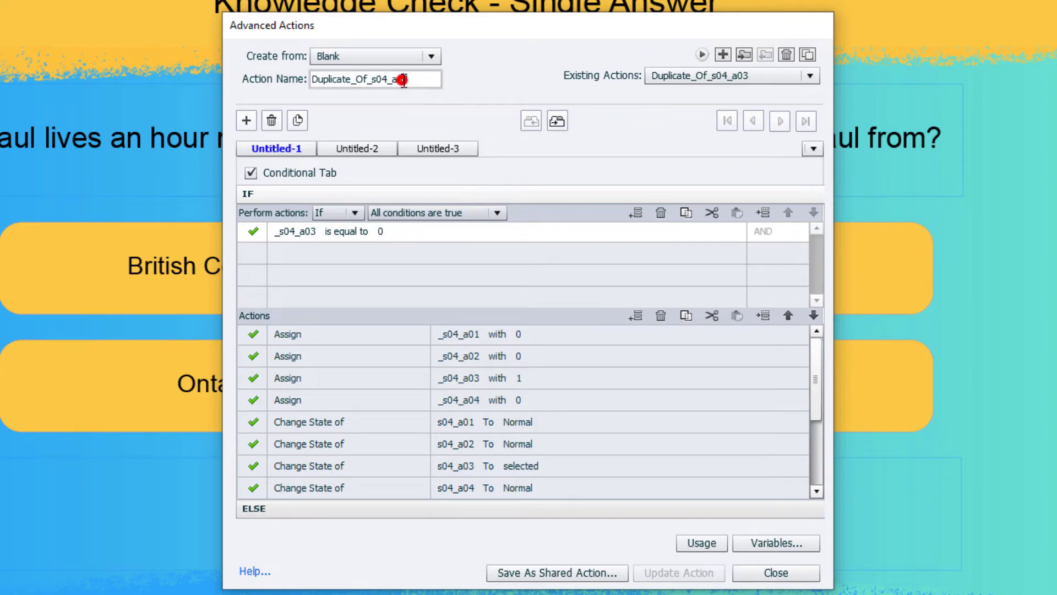
key(BackSpace)
text(4)
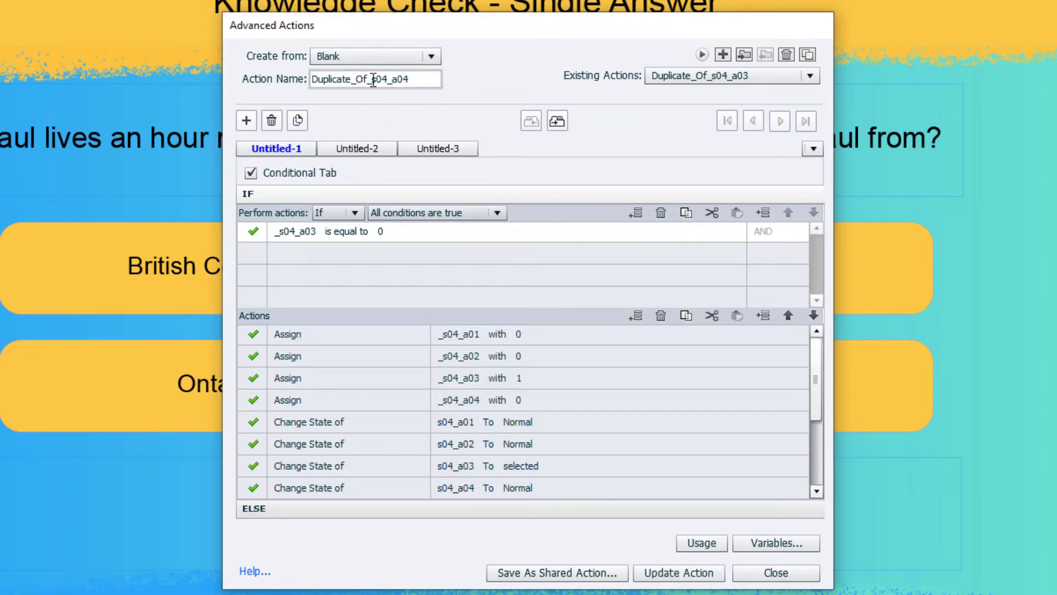
key(BackSpace)
key(BackSpace)
key(BackSpace)
key(BackSpace)
key(BackSpace)
key(BackSpace)
key(BackSpace)
key(BackSpace)
key(BackSpace)
key(BackSpace)
key(BackSpace)
key(BackSpace)
key(BackSpace)
Step: Set the IF condition of s04_a04 to check the variable _s04_a04
click(292, 231)
click(296, 232)
click(302, 249)
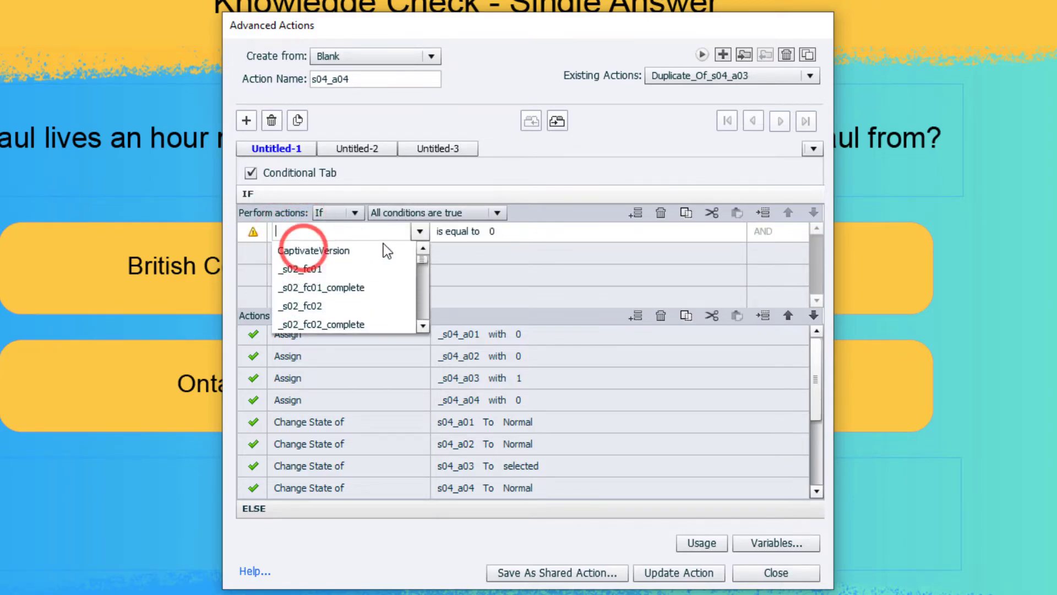
text(a04)
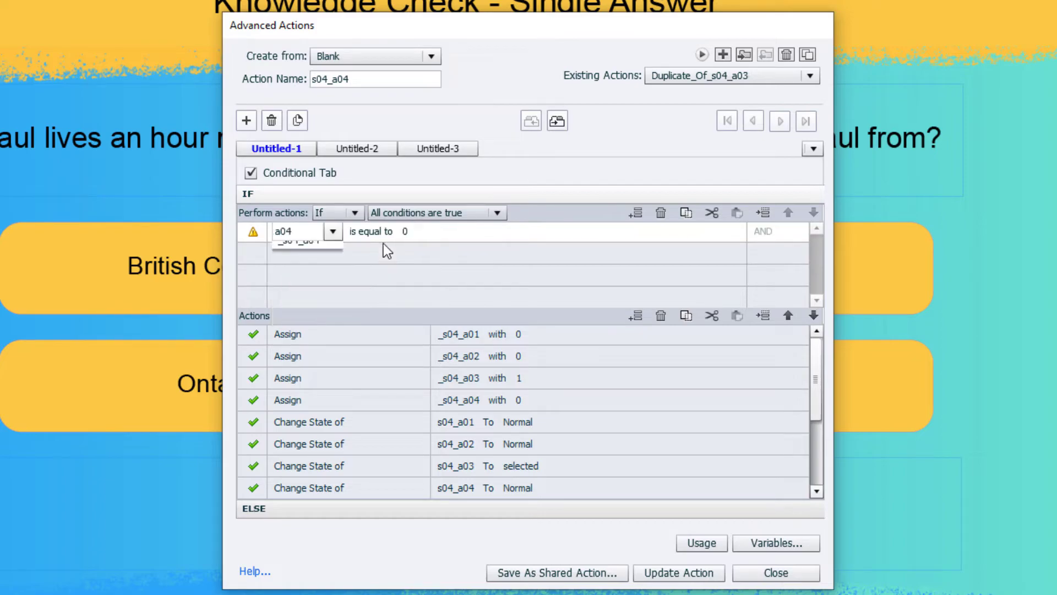
key(Return)
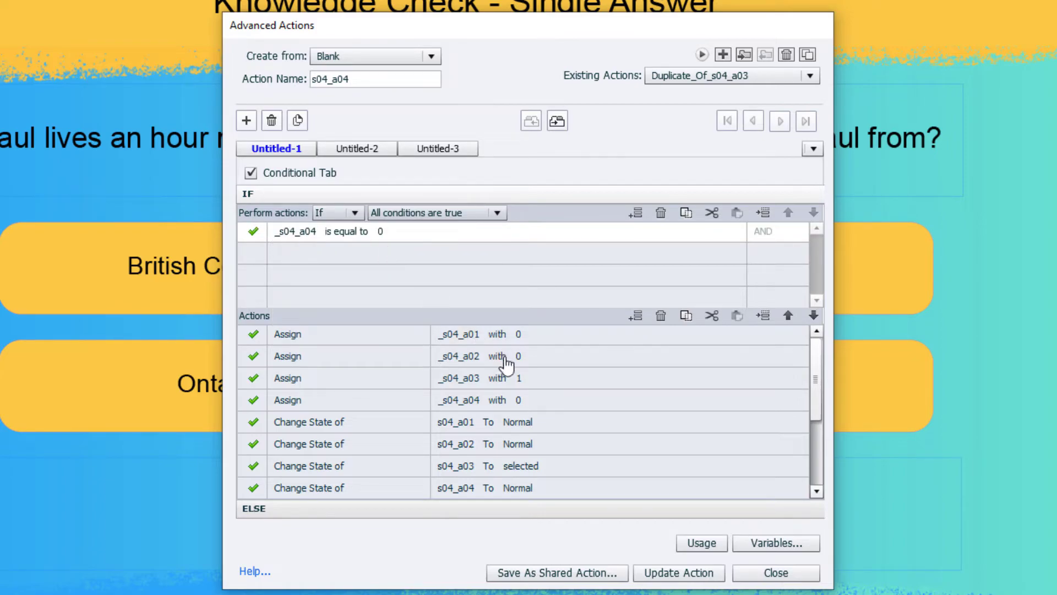
Step: In the IF actions of s04_a04, assign _s04_a03 with literal 0 and _s04_a04 with literal 1
click(520, 379)
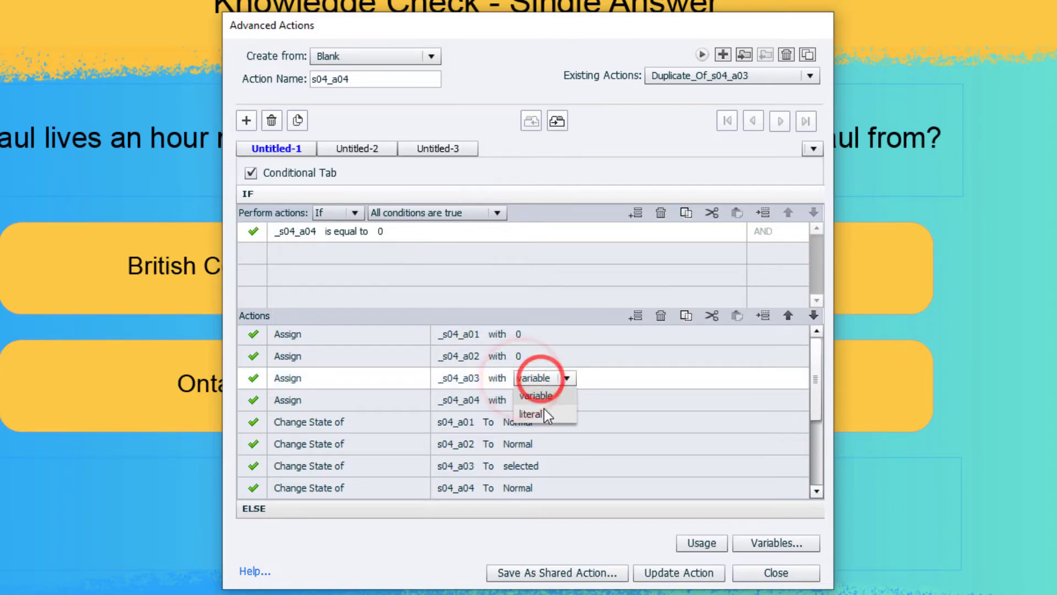
click(544, 409)
text(0)
key(Return)
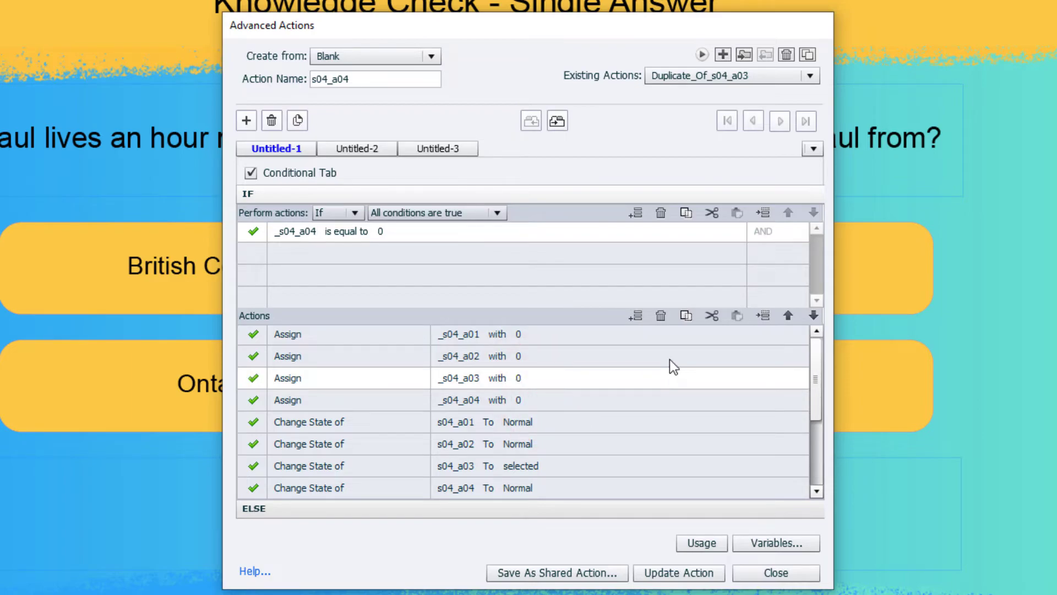
click(524, 401)
click(543, 401)
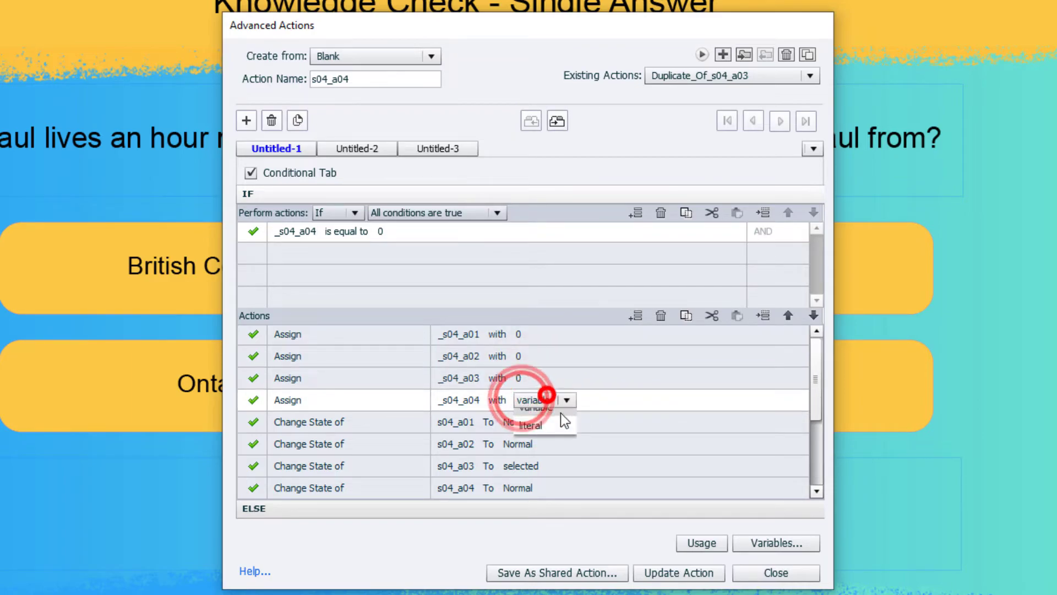
click(564, 435)
text(1)
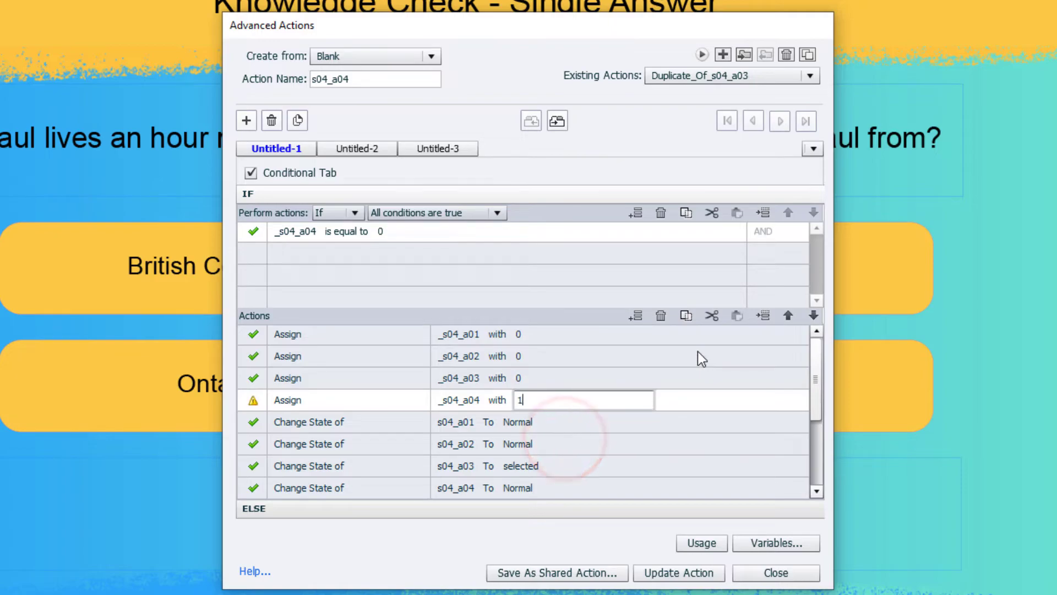
key(Return)
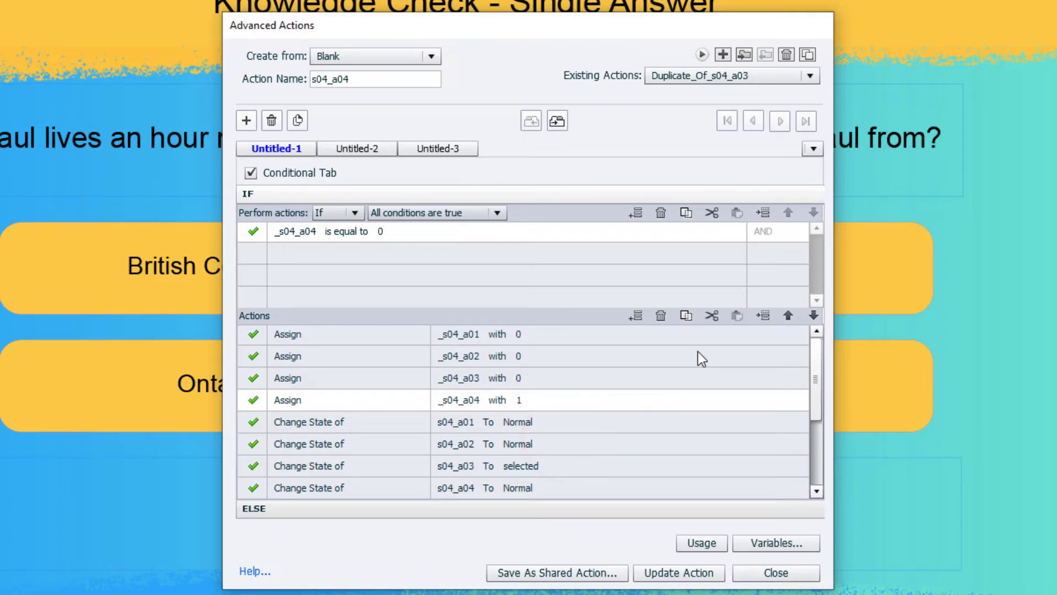
Step: In the IF actions of s04_a04, change the state of s04_a03 to Normal and of s04_a04 to selected
click(530, 468)
click(530, 468)
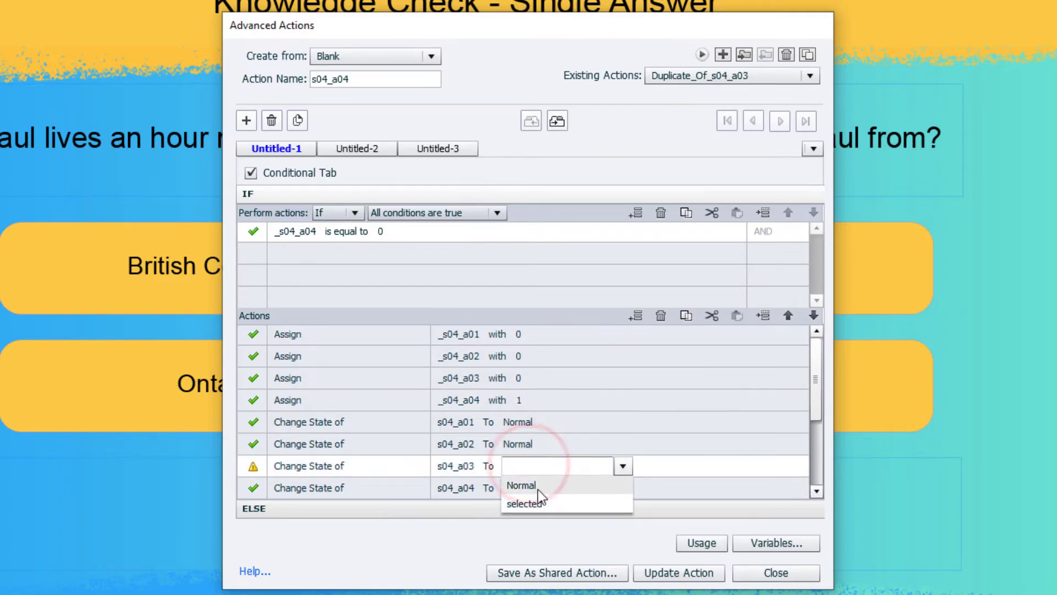
click(538, 489)
click(520, 489)
click(523, 489)
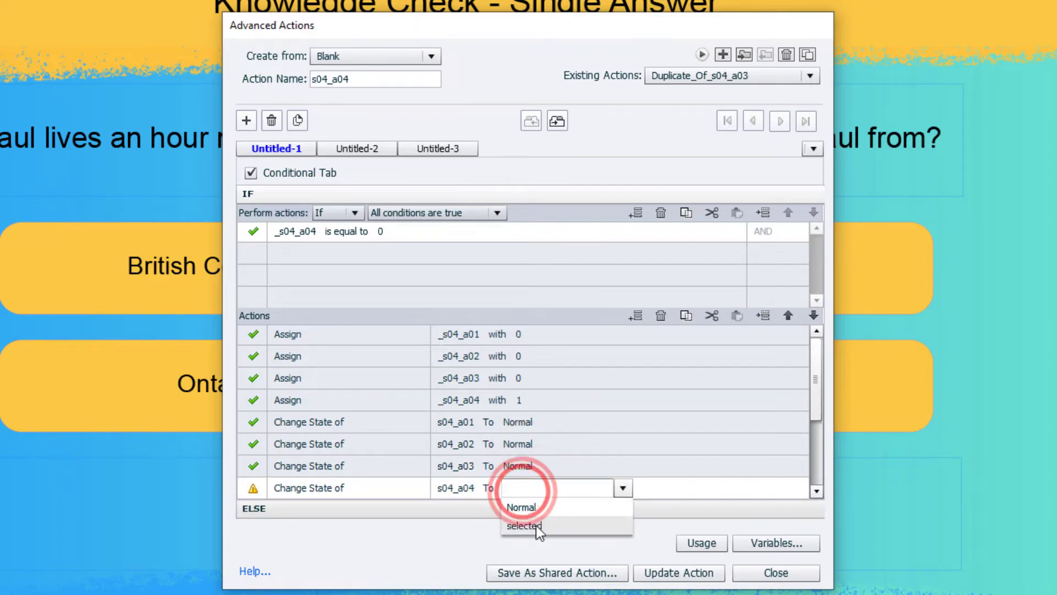
click(536, 522)
Step: In the ELSE actions of s04_a04, set the variable of the Assign action to _s04_a04
click(397, 511)
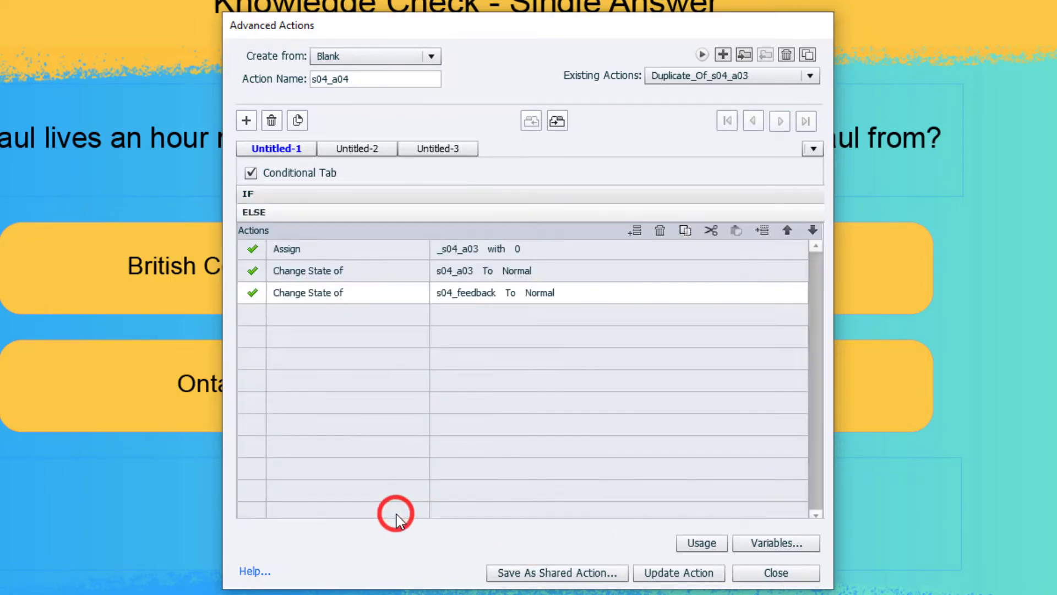
click(467, 249)
click(465, 248)
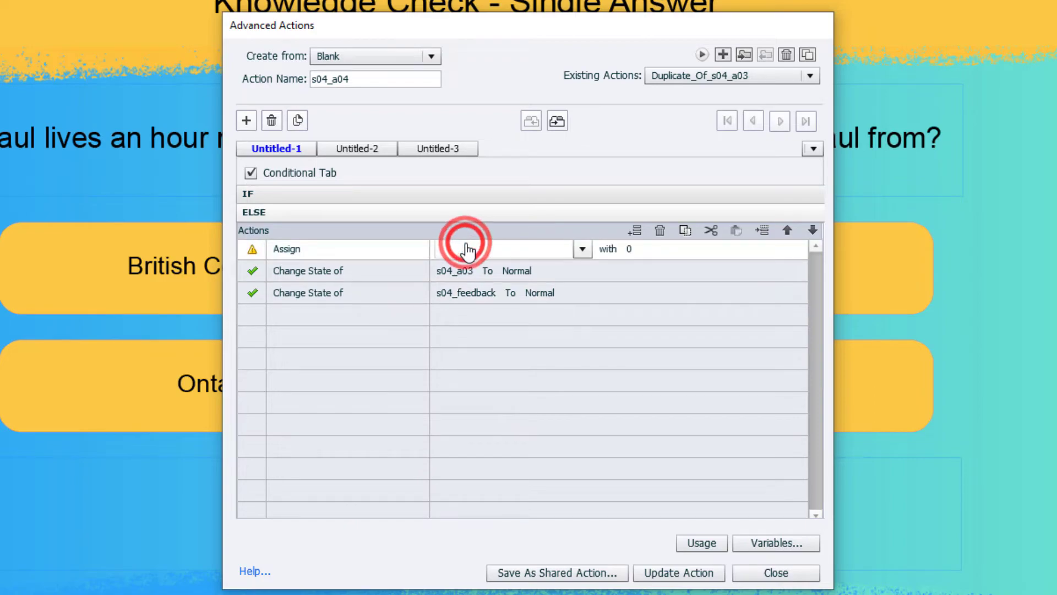
text(a04)
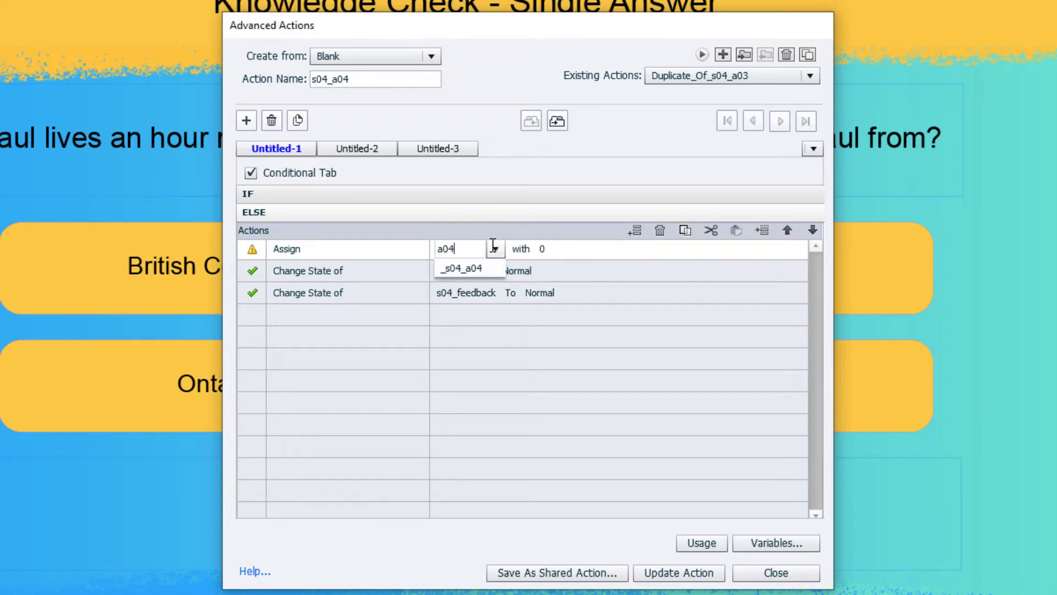
key(Return)
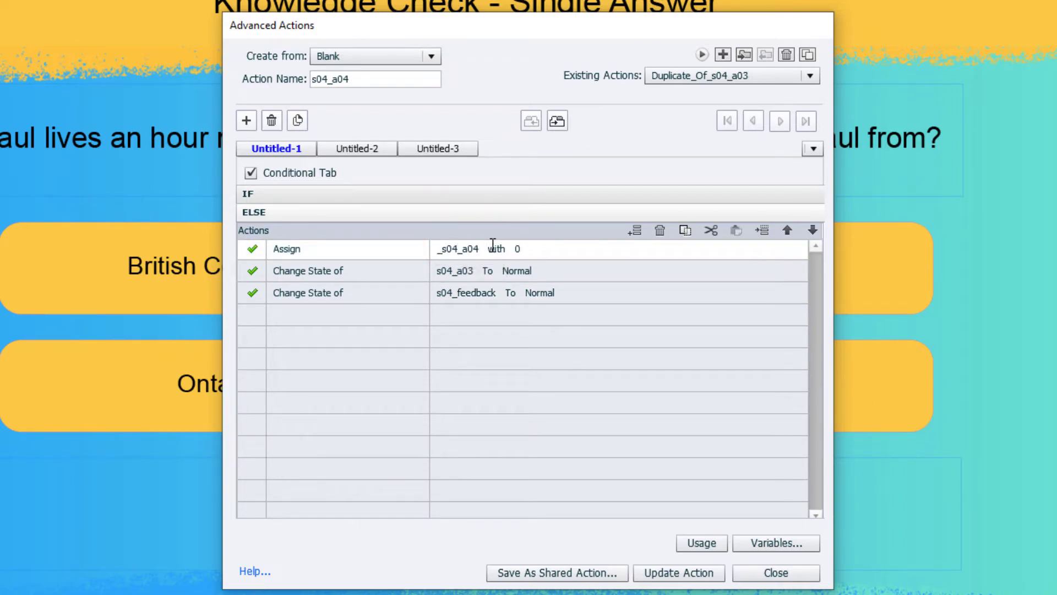
Step: In the ELSE actions of s04_a04, make the first Change State action return s04_a04 to Normal
click(459, 274)
text(a04)
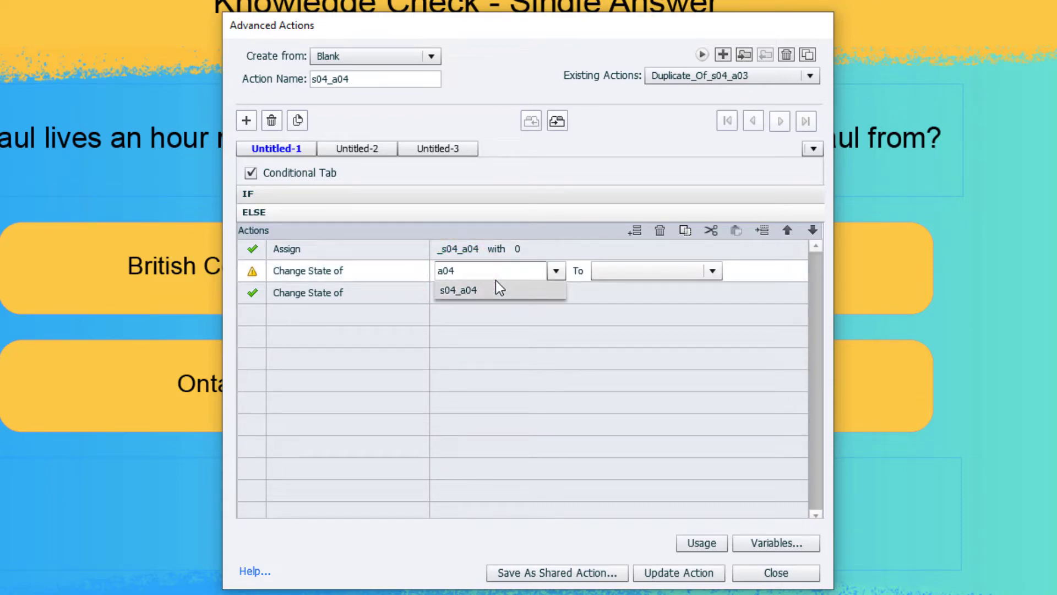
click(495, 282)
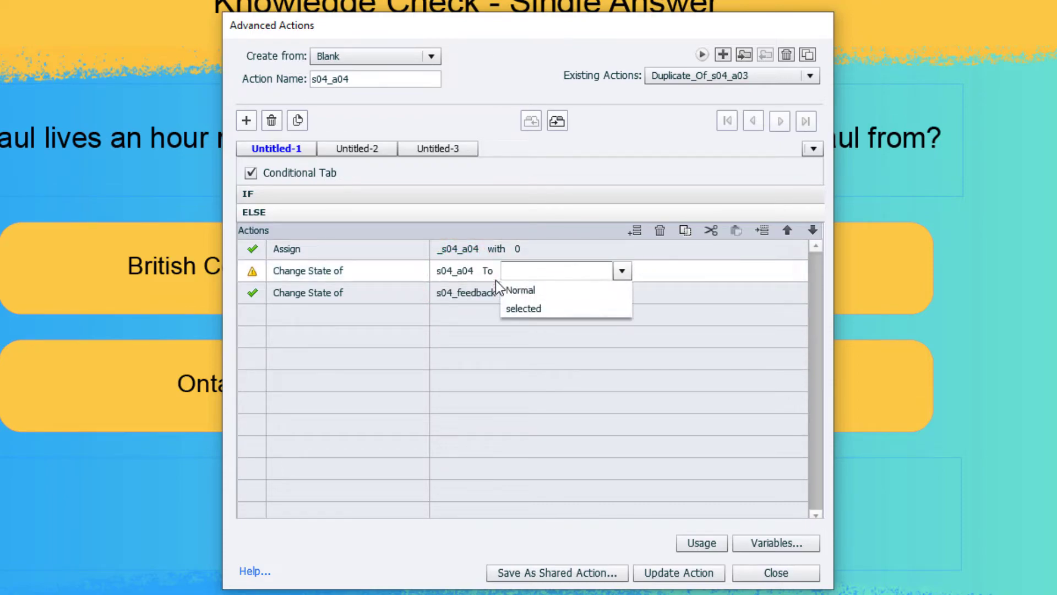
key(Down)
key(Return)
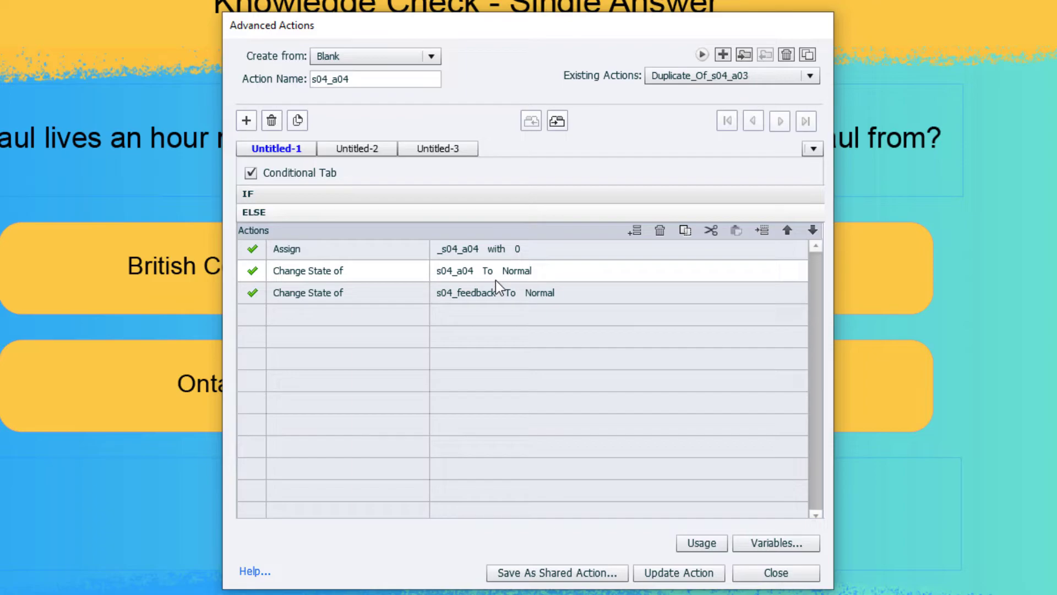
Step: Update the advanced action s04_a04 and close the Advanced Actions dialog
click(699, 574)
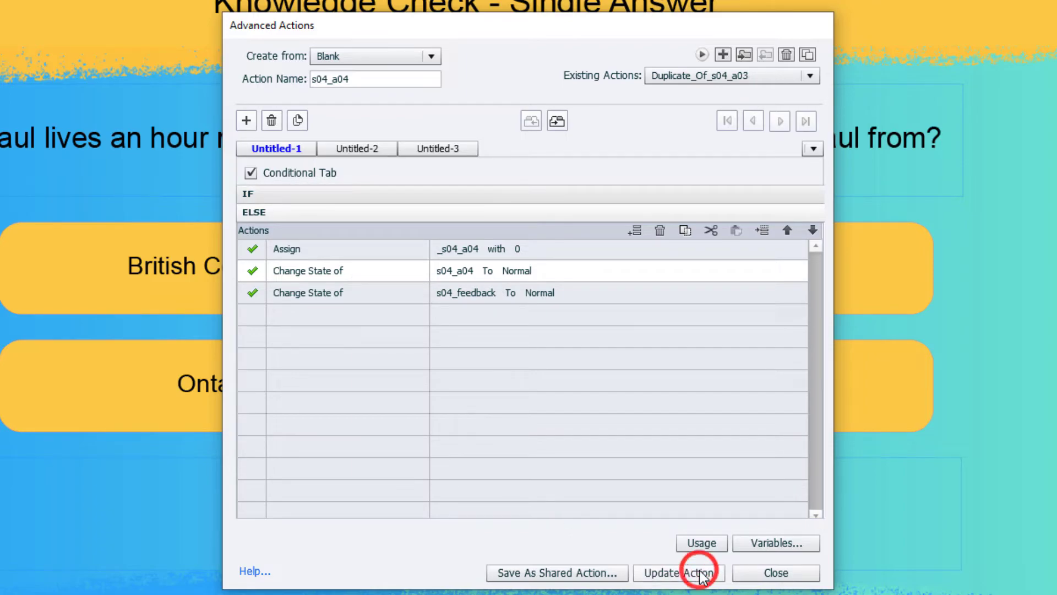
click(577, 328)
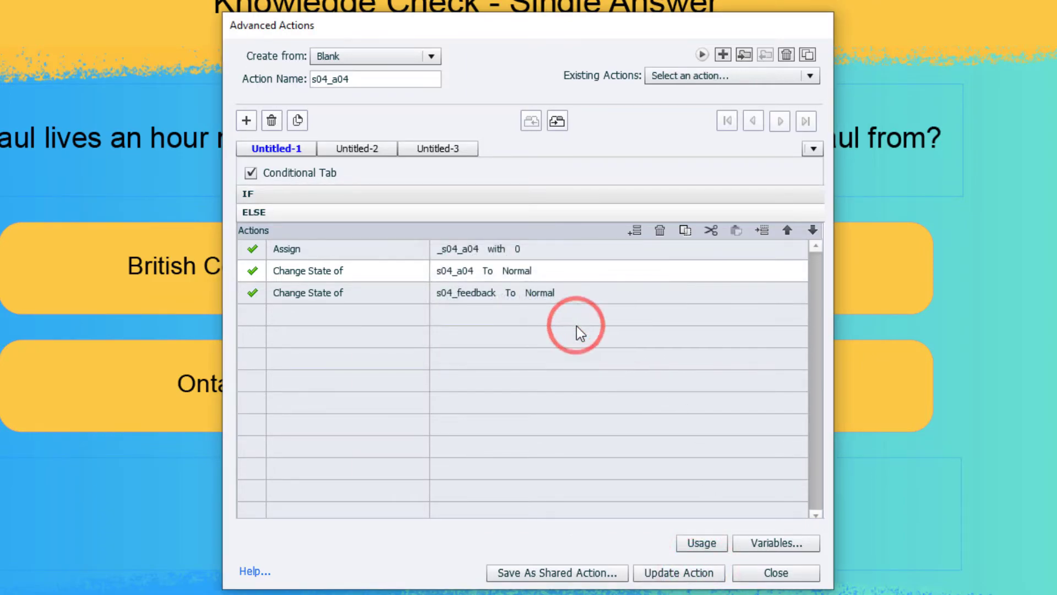
click(792, 576)
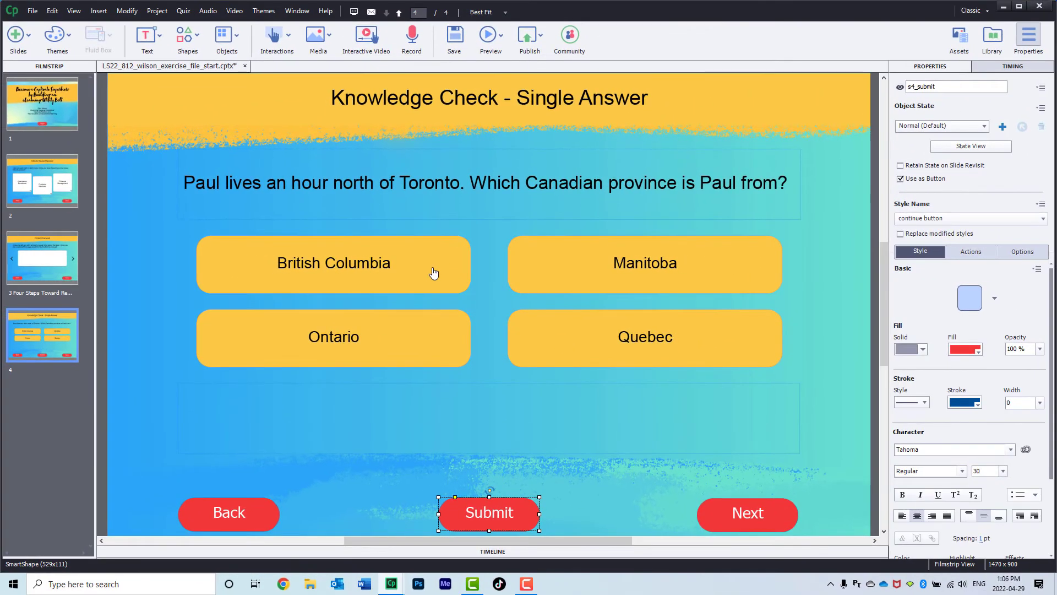
Step: Select the four province answer buttons together and open the choices for their On Success action
drag(174, 254, 726, 352)
click(972, 192)
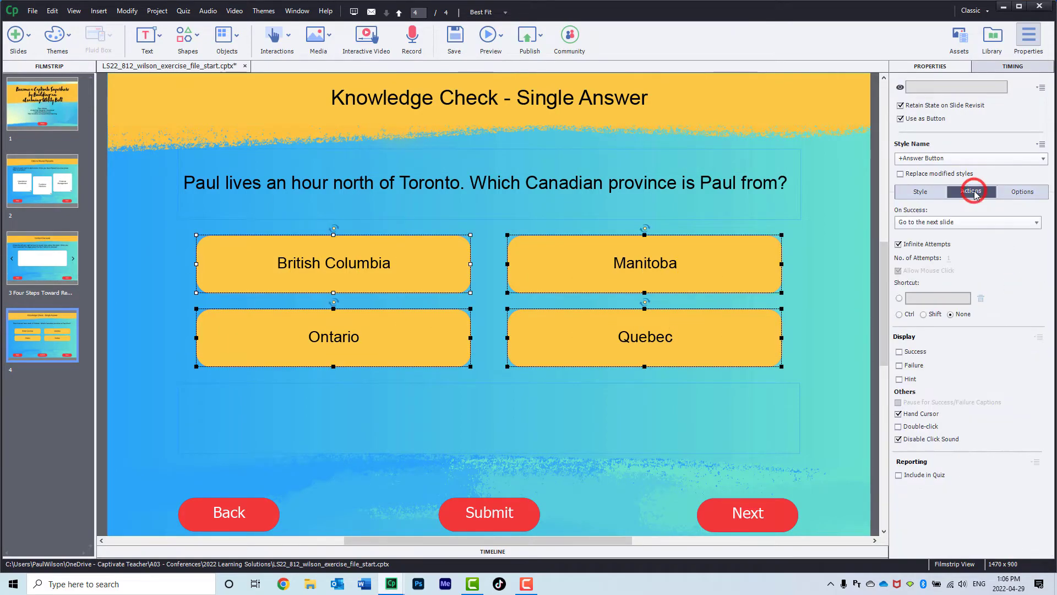
click(956, 223)
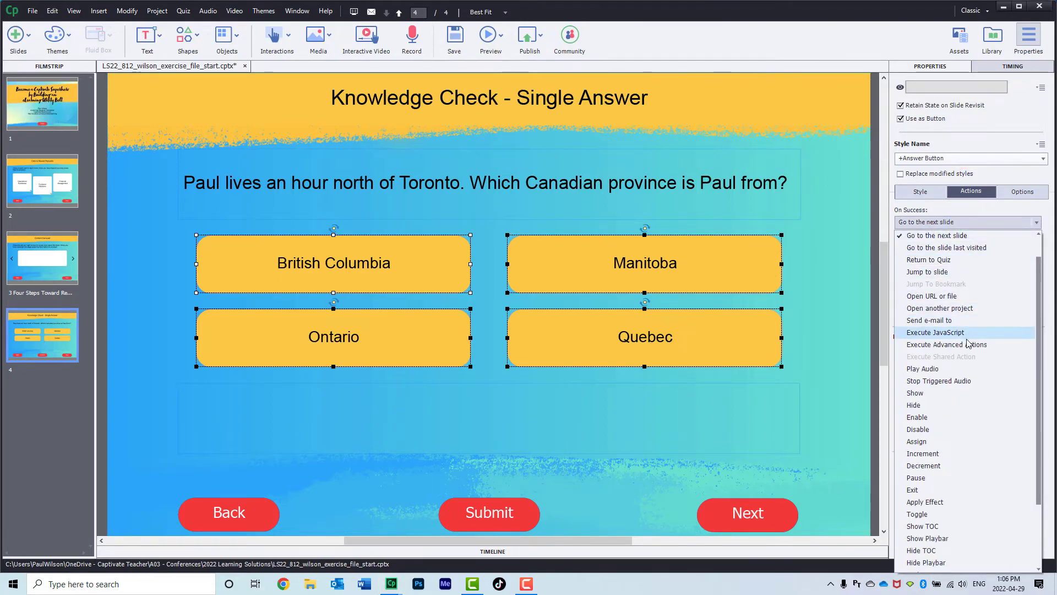
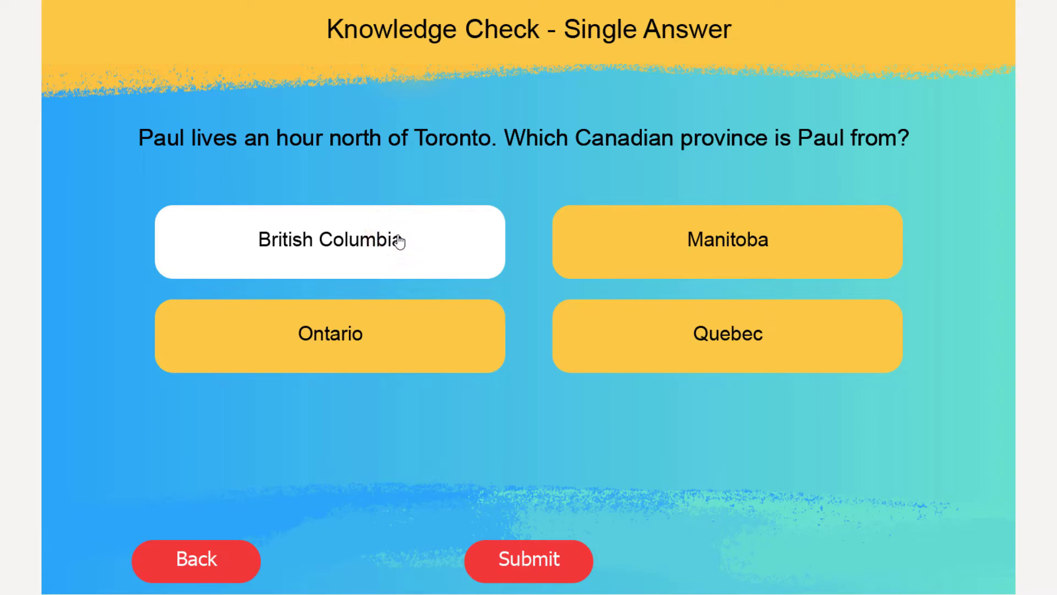
Step: In the slide preview, test switching the selection between the Manitoba, British Columbia, Quebec and Ontario answers
click(693, 233)
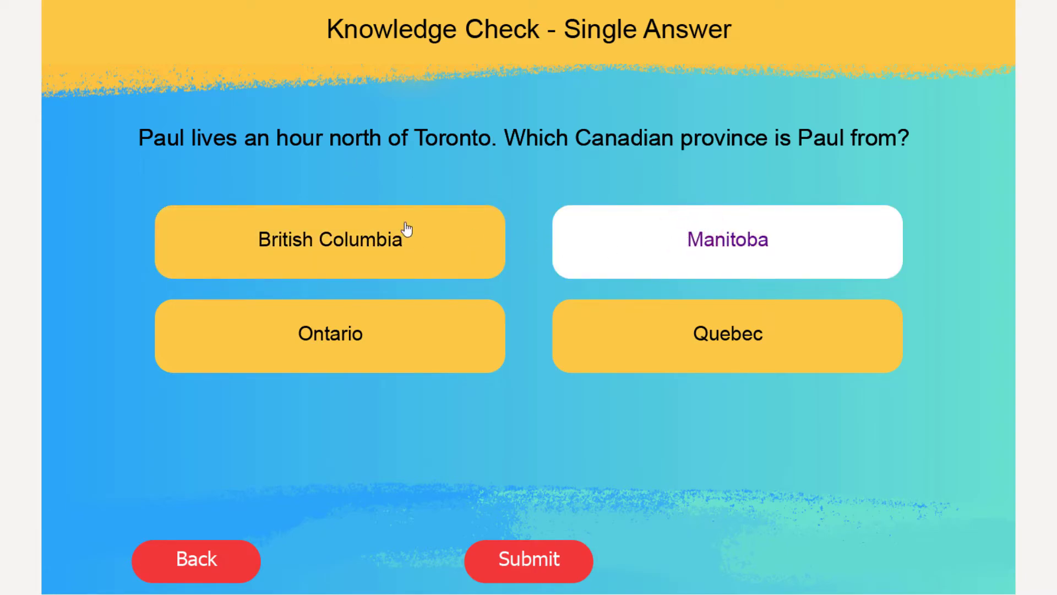
click(411, 248)
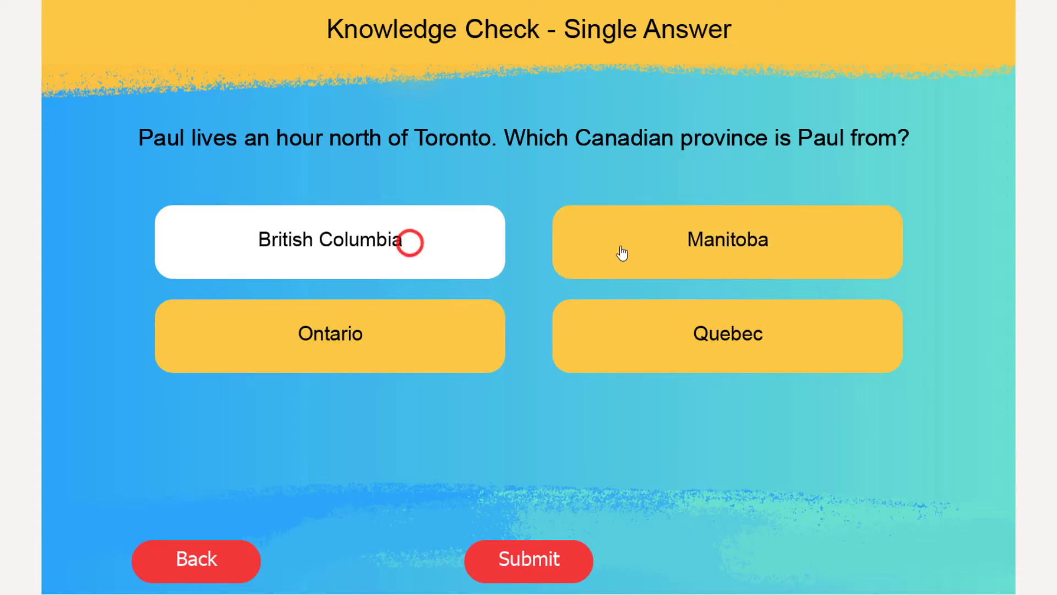
click(620, 246)
click(635, 339)
click(444, 338)
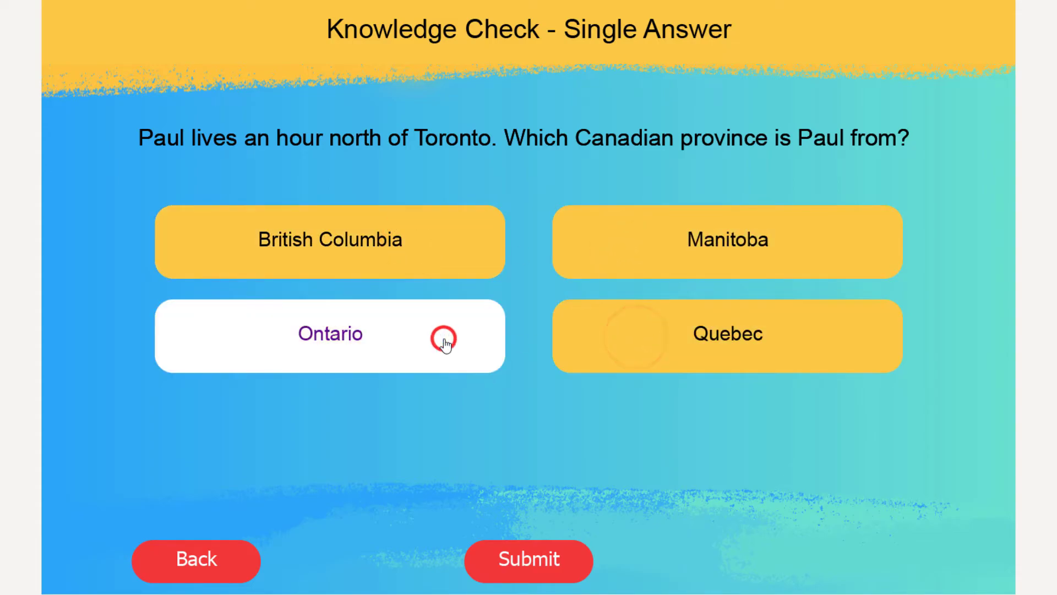
Step: Test deselecting Ontario, and toggle Manitoba, Quebec, British Columbia and Ontario on and off in turn
click(418, 333)
click(608, 247)
click(608, 247)
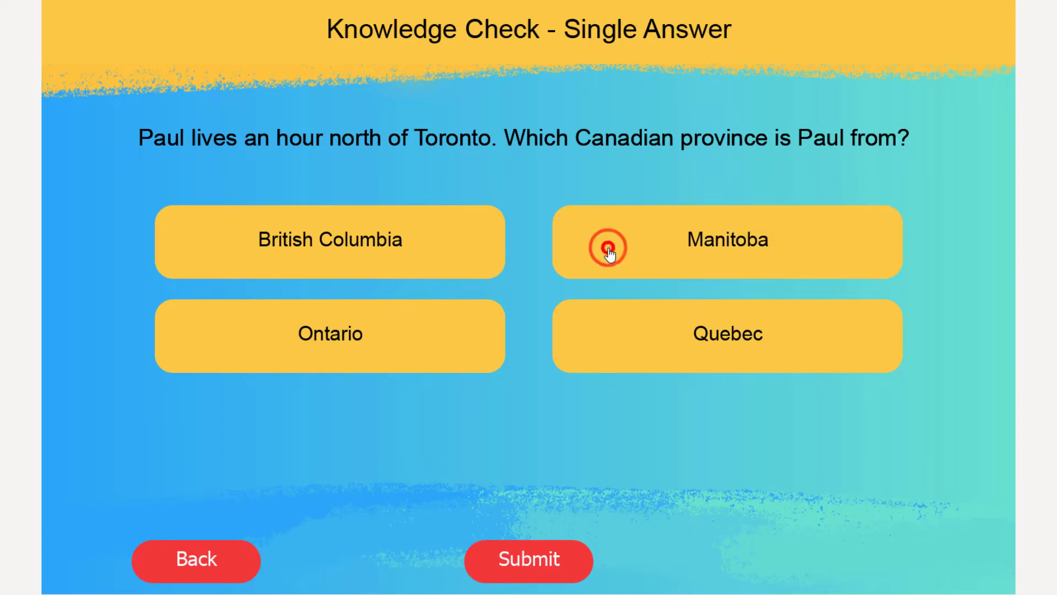
click(621, 315)
click(621, 315)
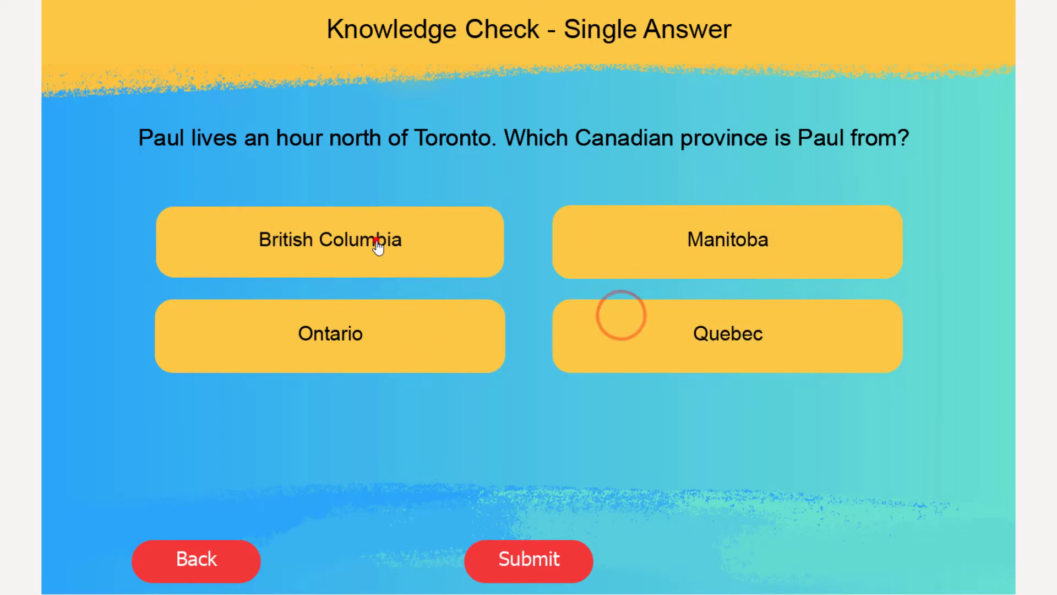
click(378, 241)
click(376, 240)
click(388, 331)
click(389, 332)
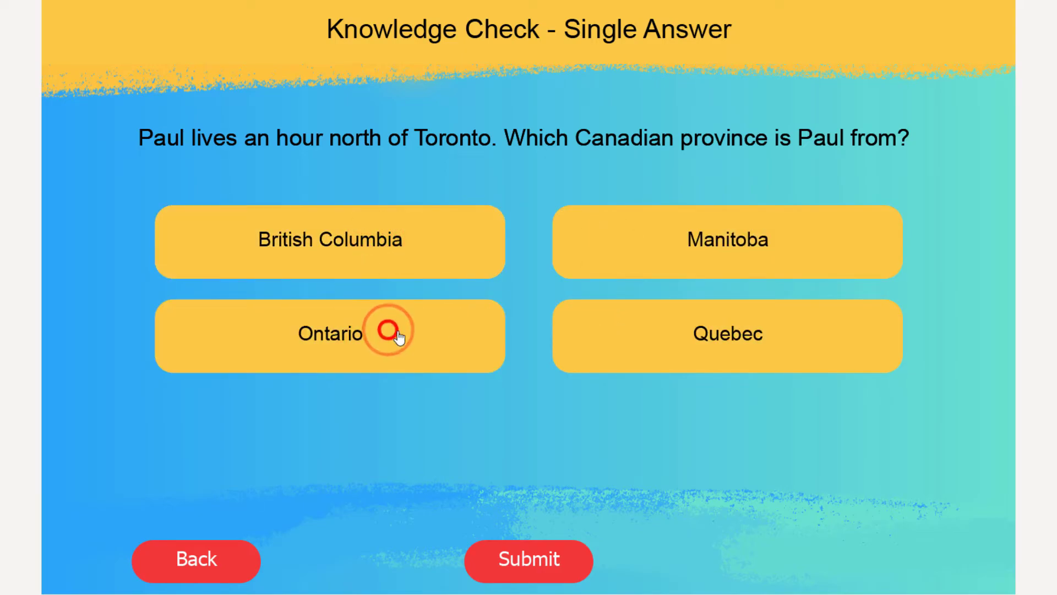
Step: Cycle repeatedly through all four answers in the preview to check that only one stays selected at a time
click(613, 249)
click(630, 337)
click(394, 248)
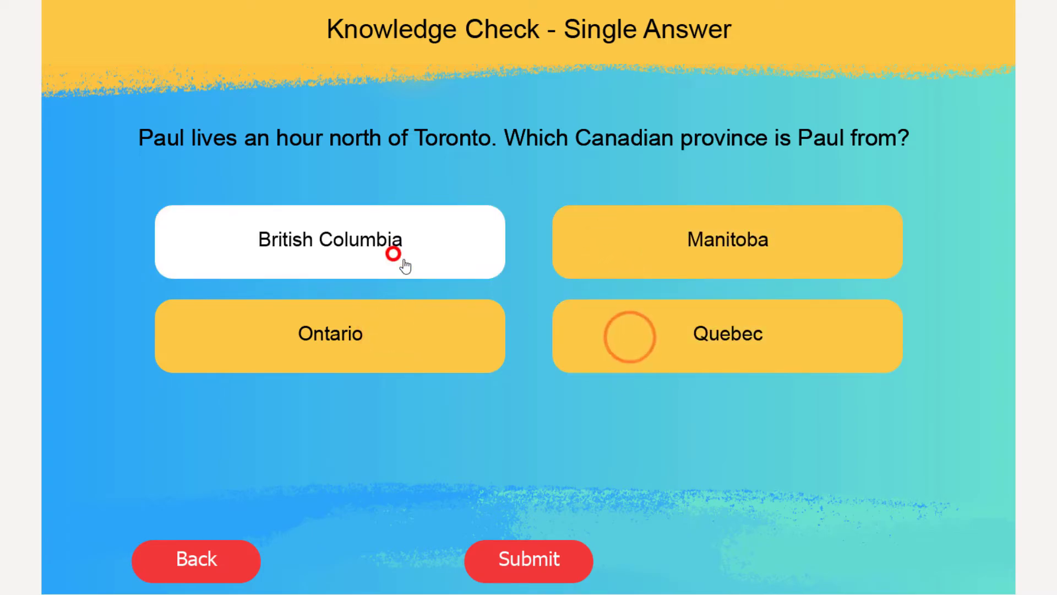
click(605, 241)
click(406, 346)
click(621, 340)
click(606, 243)
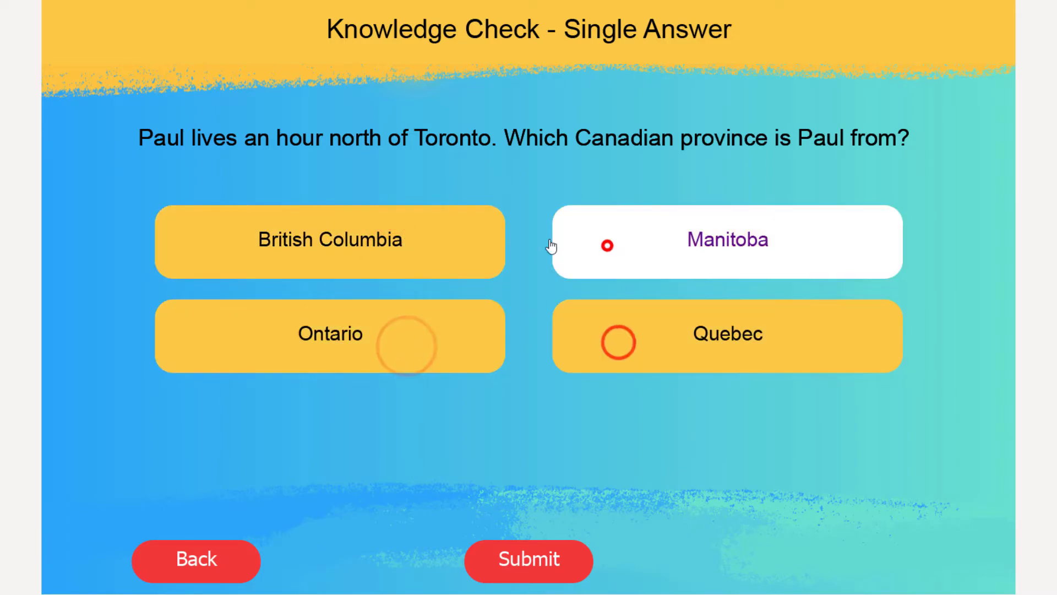
click(432, 231)
click(433, 330)
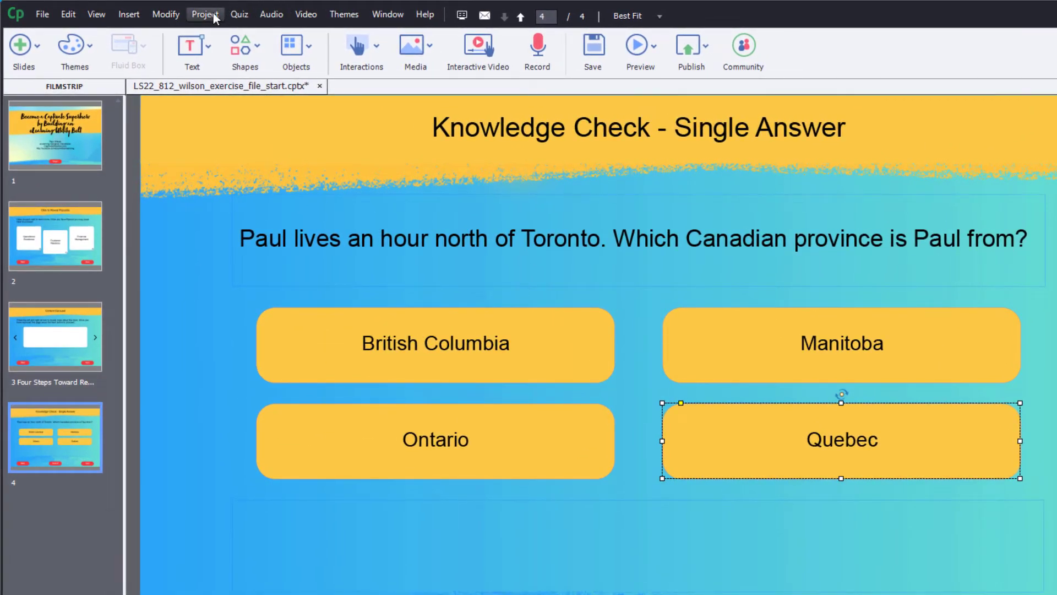
Step: Start a new blank advanced action named s04_submit
click(215, 17)
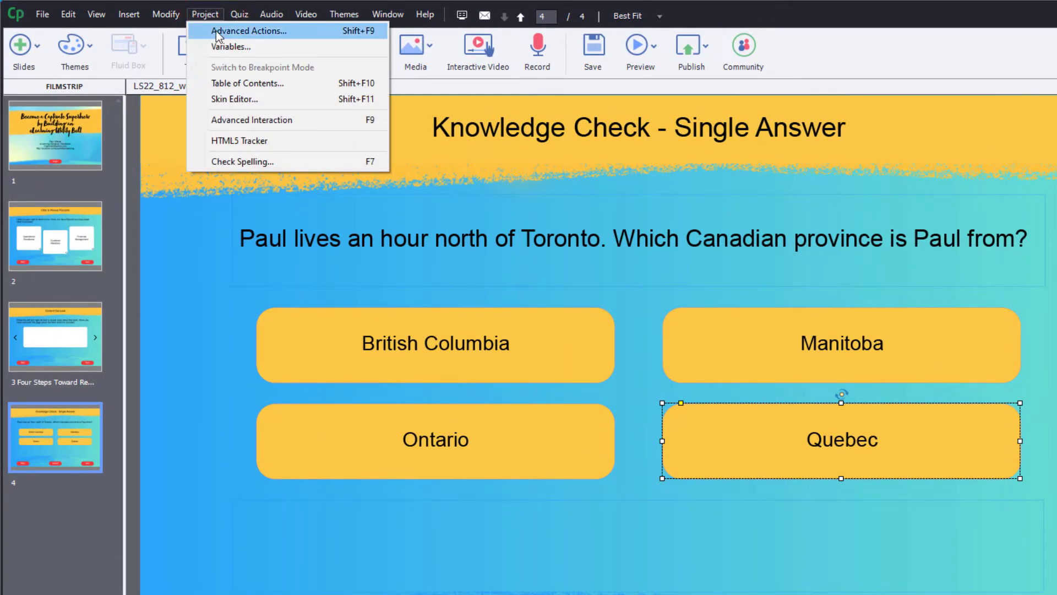
click(218, 34)
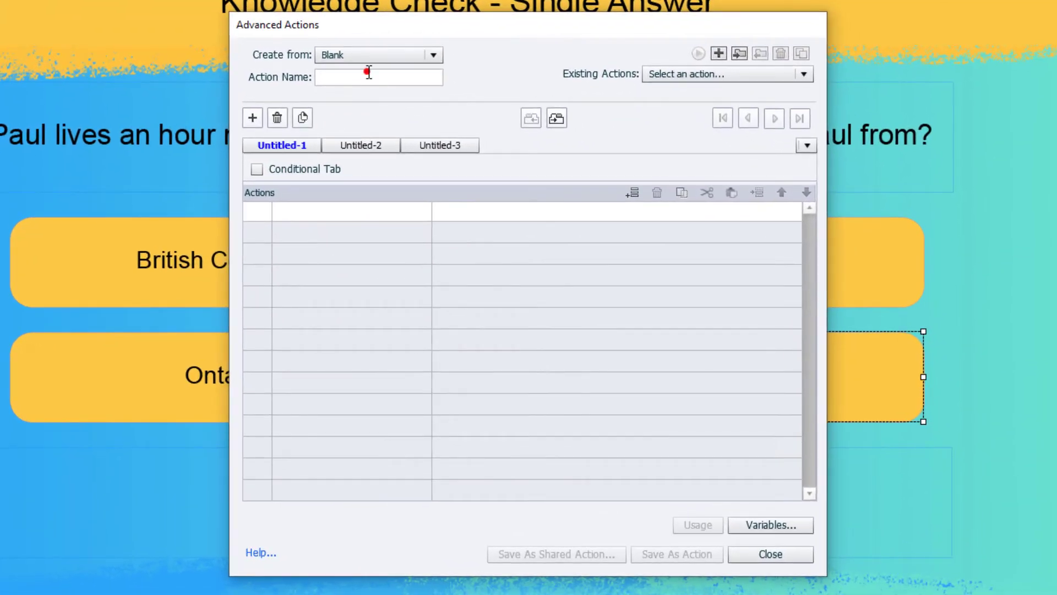
click(369, 72)
text(s04_submit)
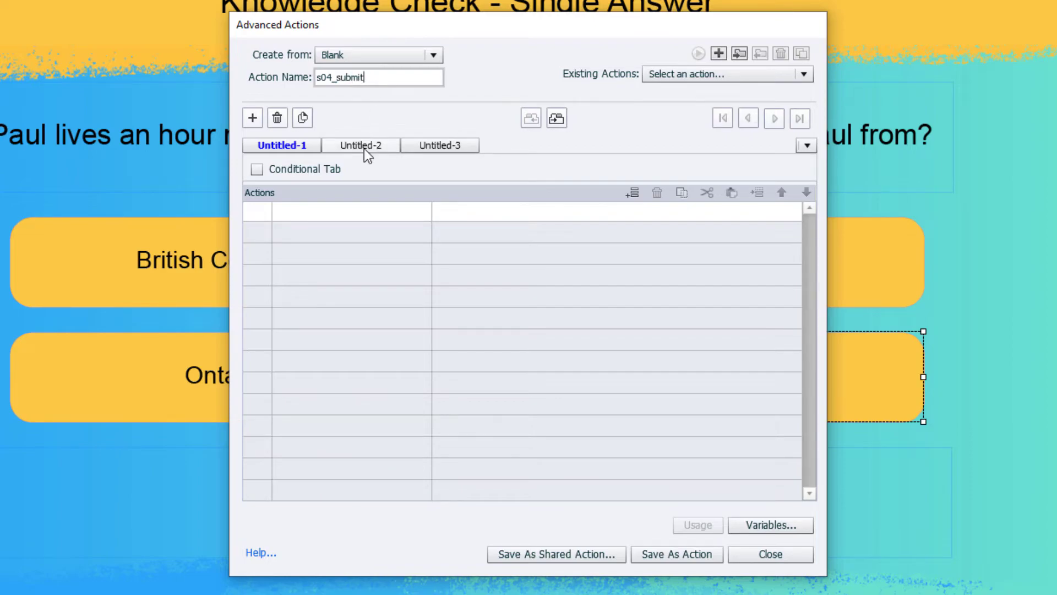
Step: Rename the first decision tab of s04_submit as incomplete and make it conditional
double_click(296, 146)
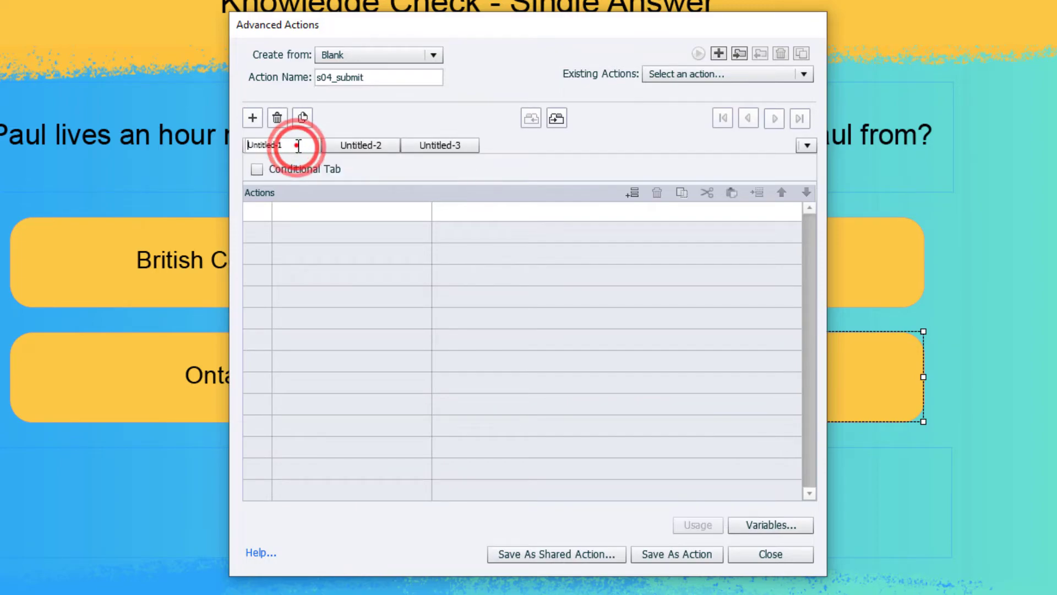
key(ctrl+a)
text(inc)
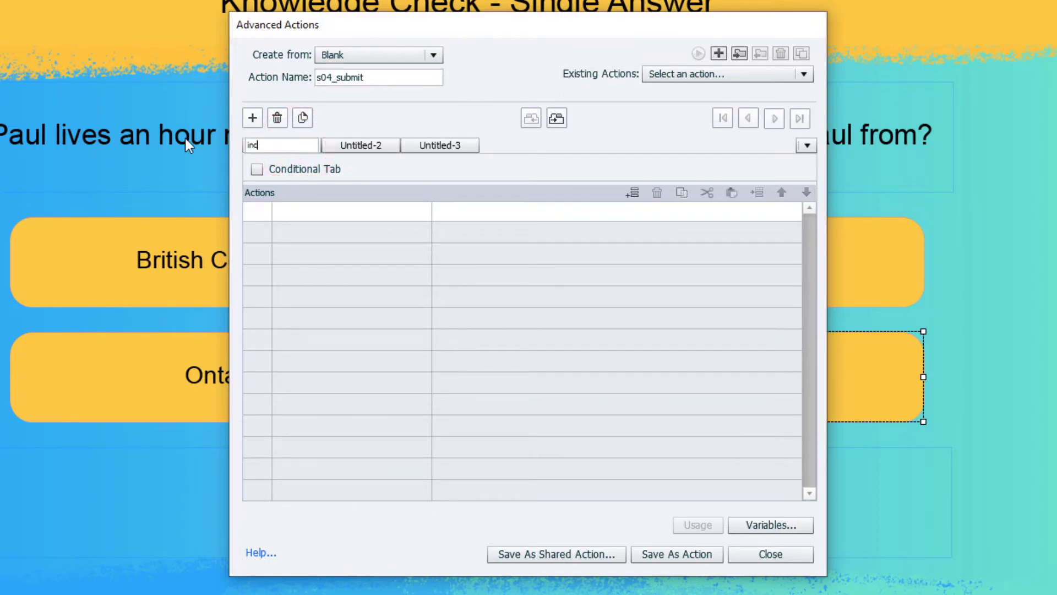
text(omplete)
key(Return)
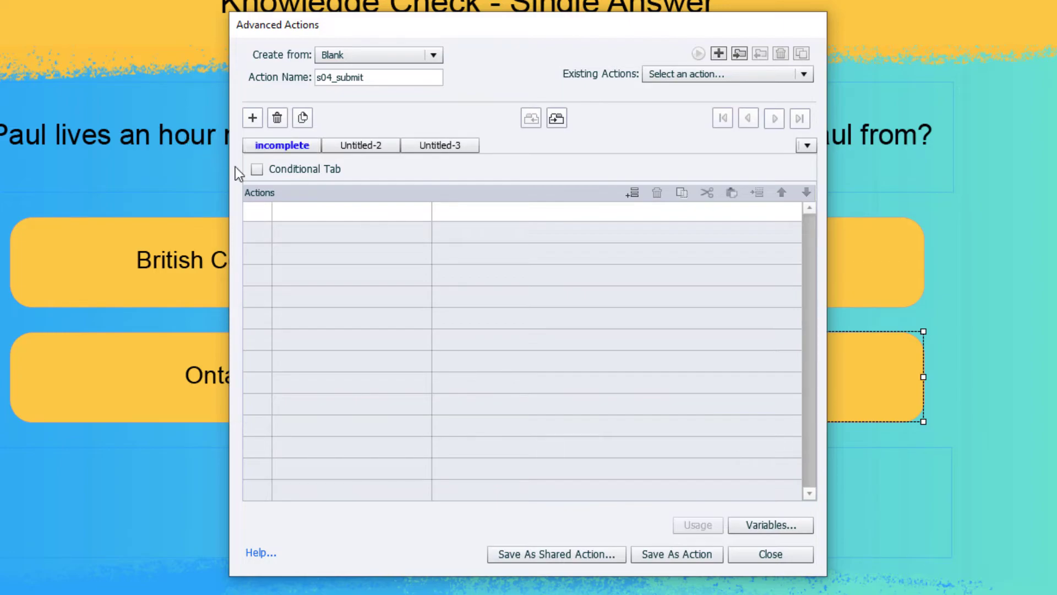
click(257, 170)
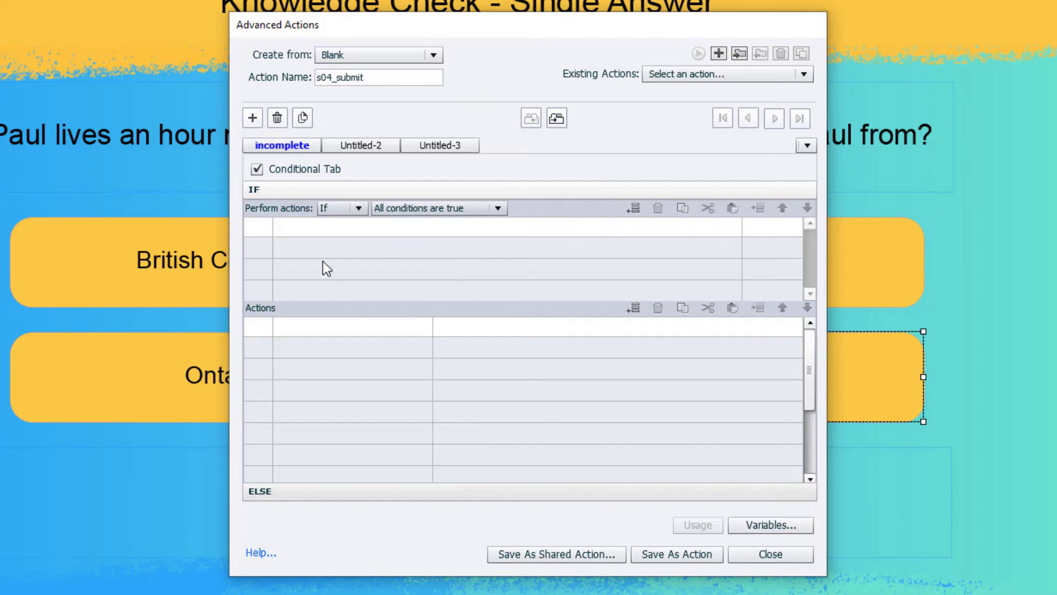
Step: Add a first IF condition that the variable _s04_a01 is equal to the literal 0
click(305, 226)
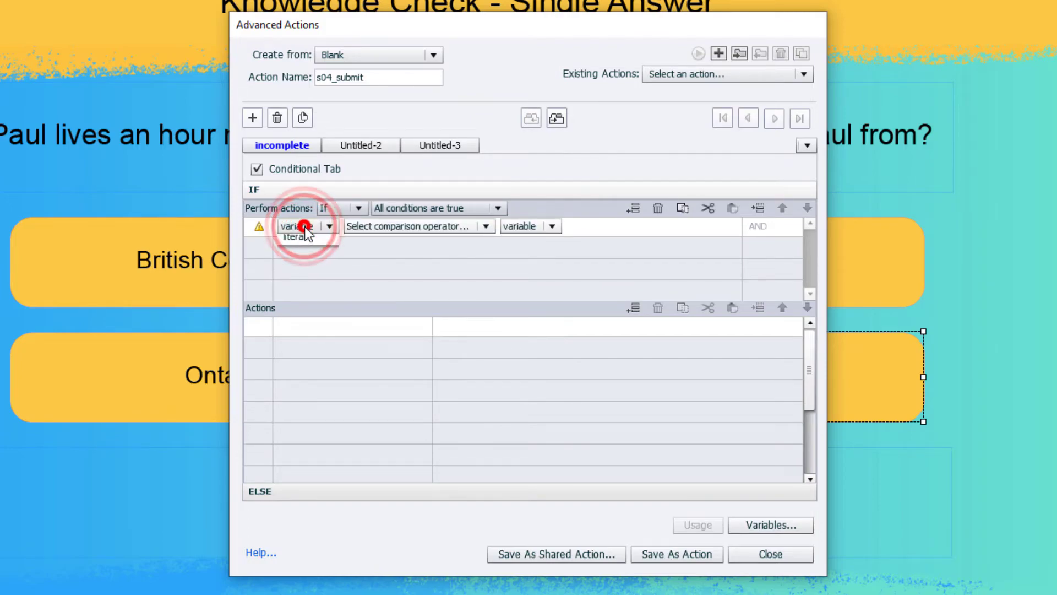
click(316, 248)
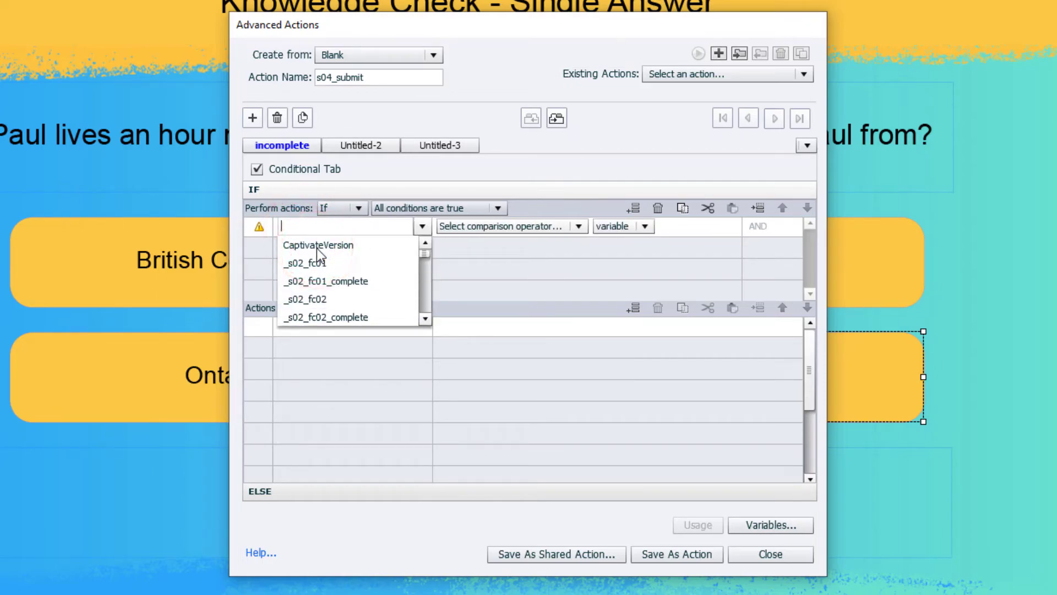
text(a01)
click(316, 248)
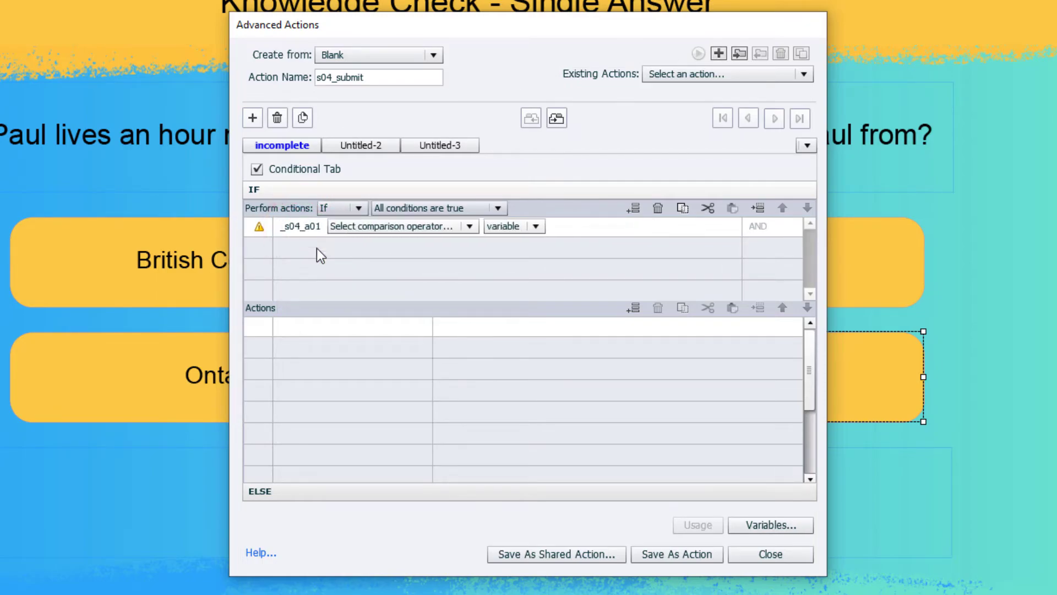
click(400, 226)
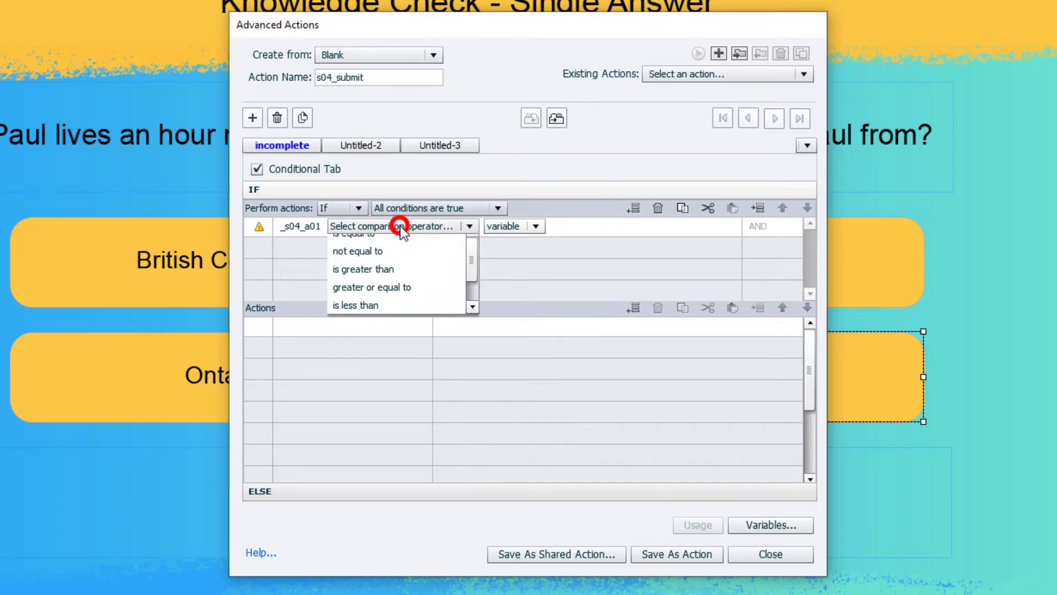
click(404, 241)
click(430, 227)
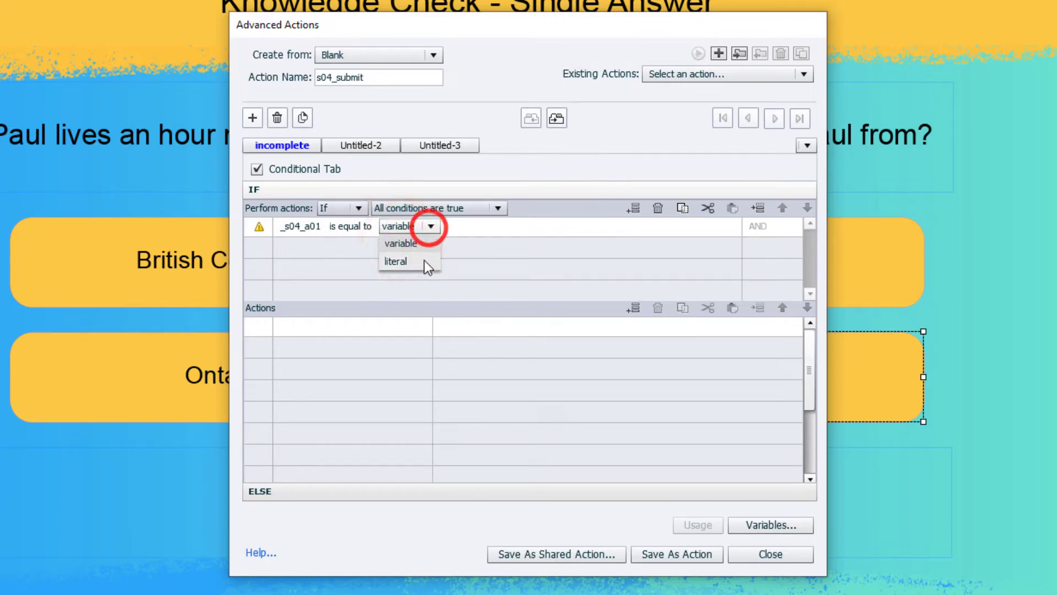
click(424, 260)
text(0)
key(Return)
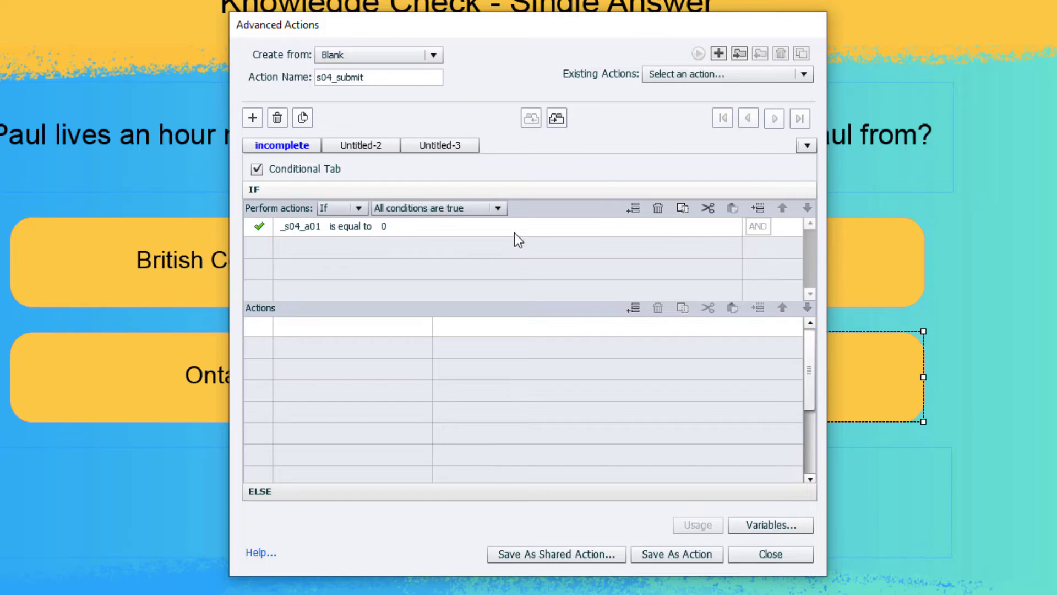
Step: Copy the _s04_a01 condition and paste it into the next three condition rows
click(685, 212)
click(618, 248)
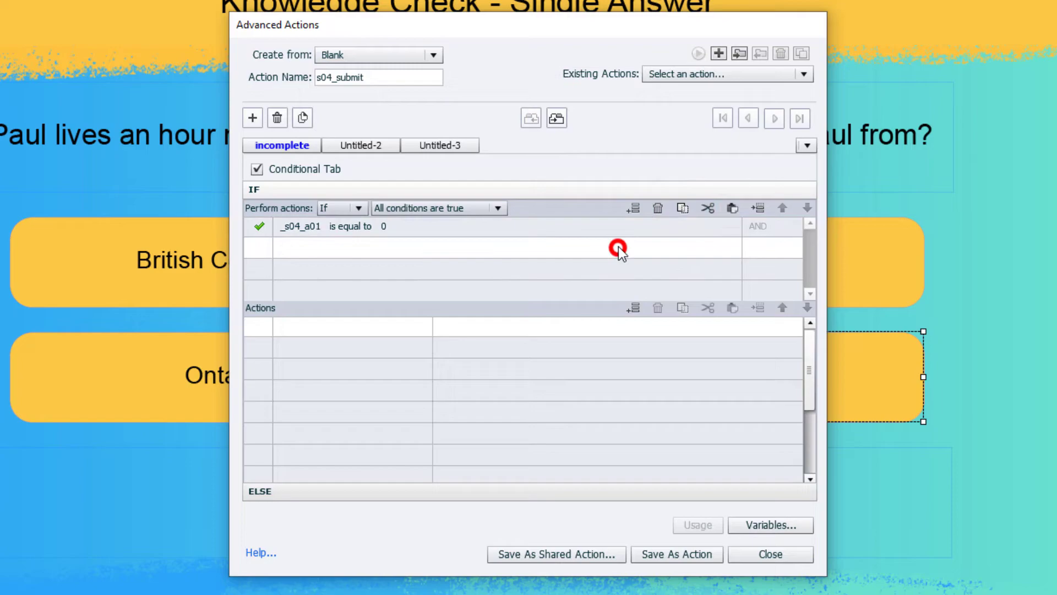
click(730, 209)
click(566, 267)
click(730, 208)
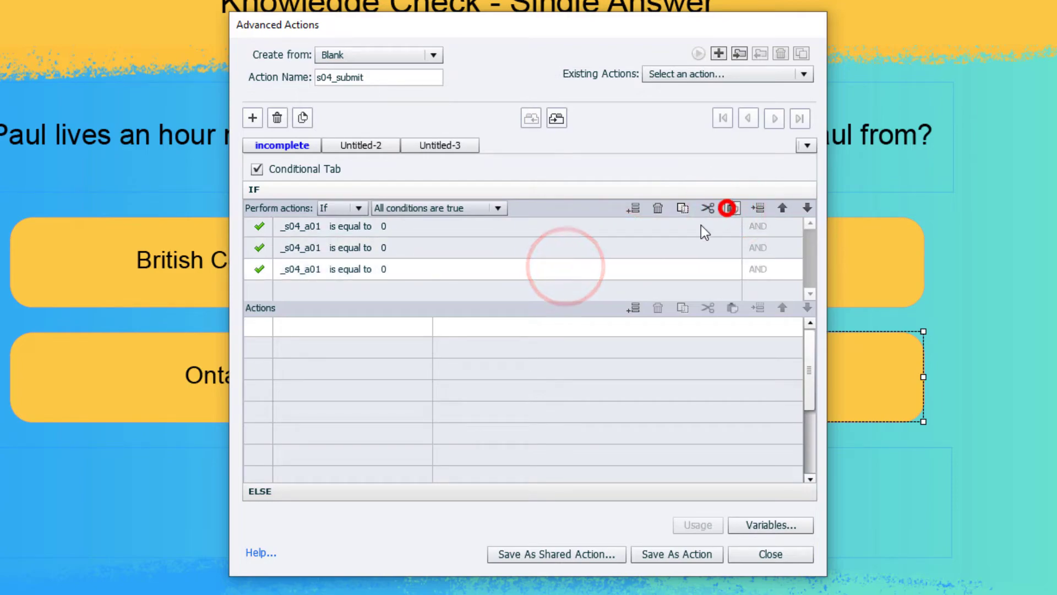
click(492, 284)
click(732, 208)
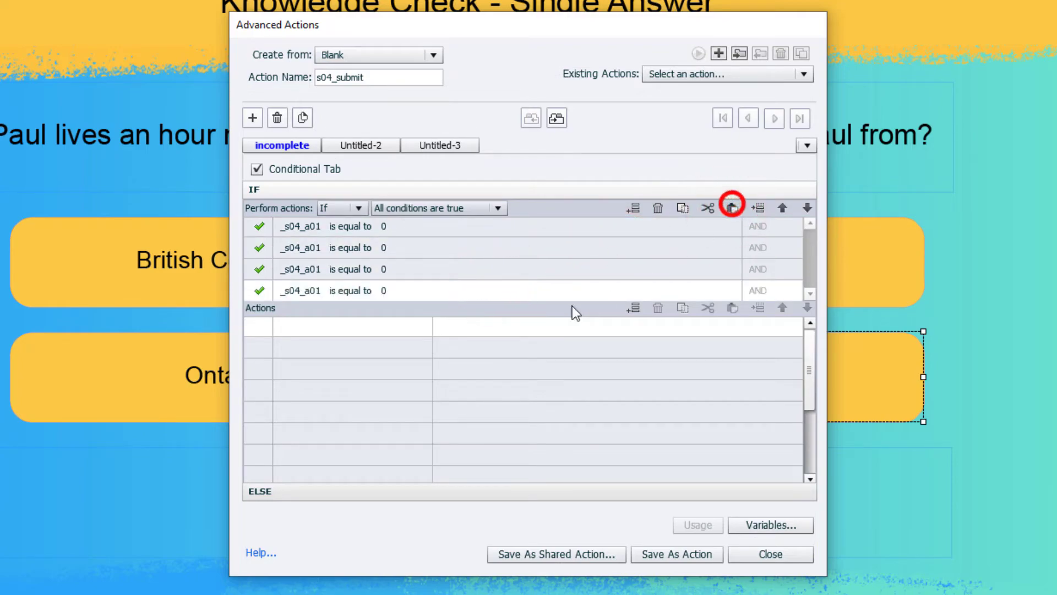
Step: Change the variable of the second IF condition to _s04_a02
click(304, 248)
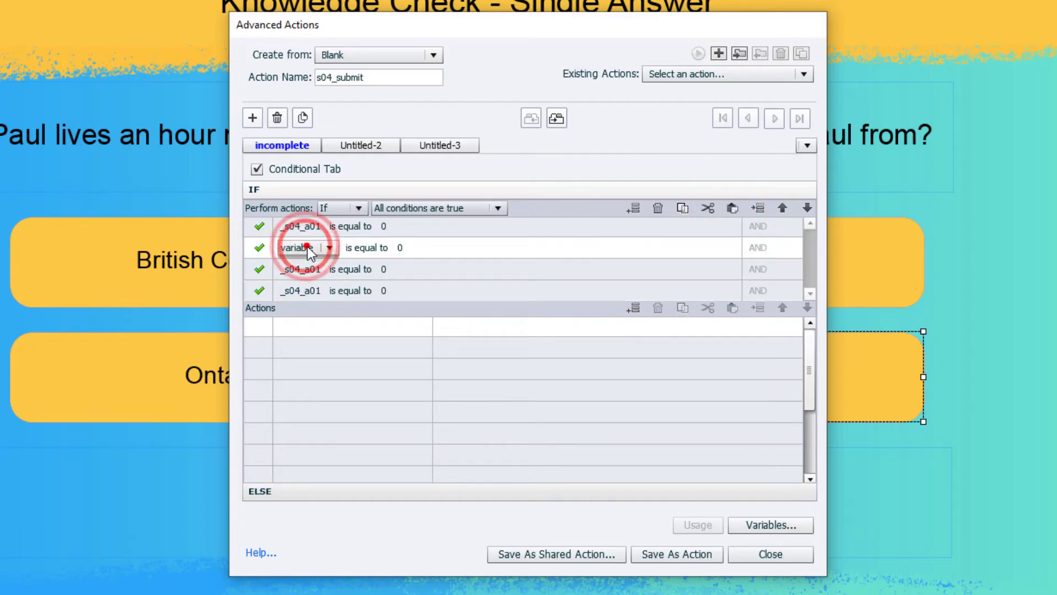
click(305, 248)
click(306, 261)
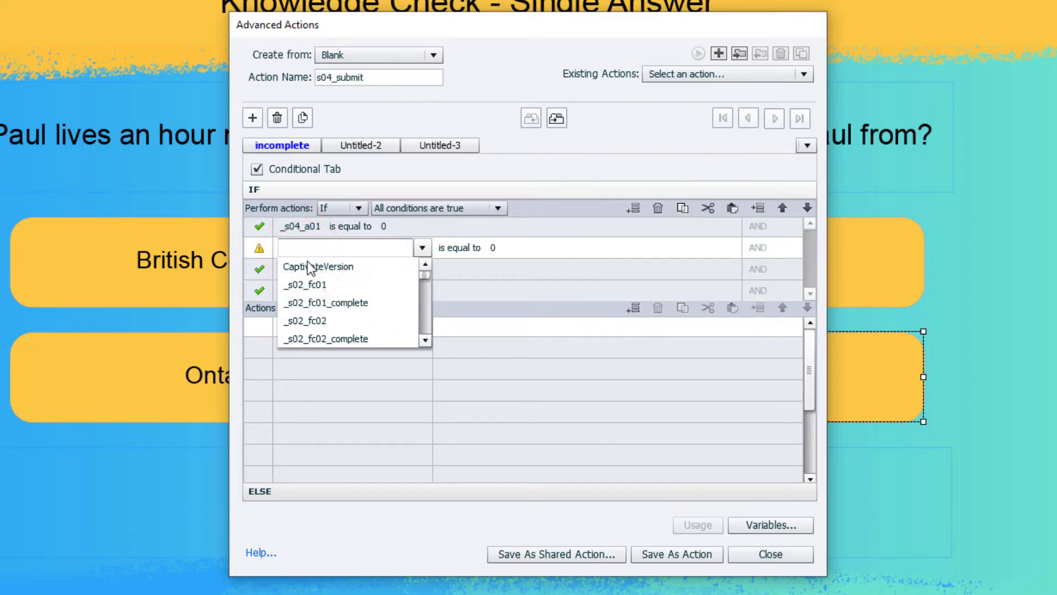
text(a02)
click(306, 267)
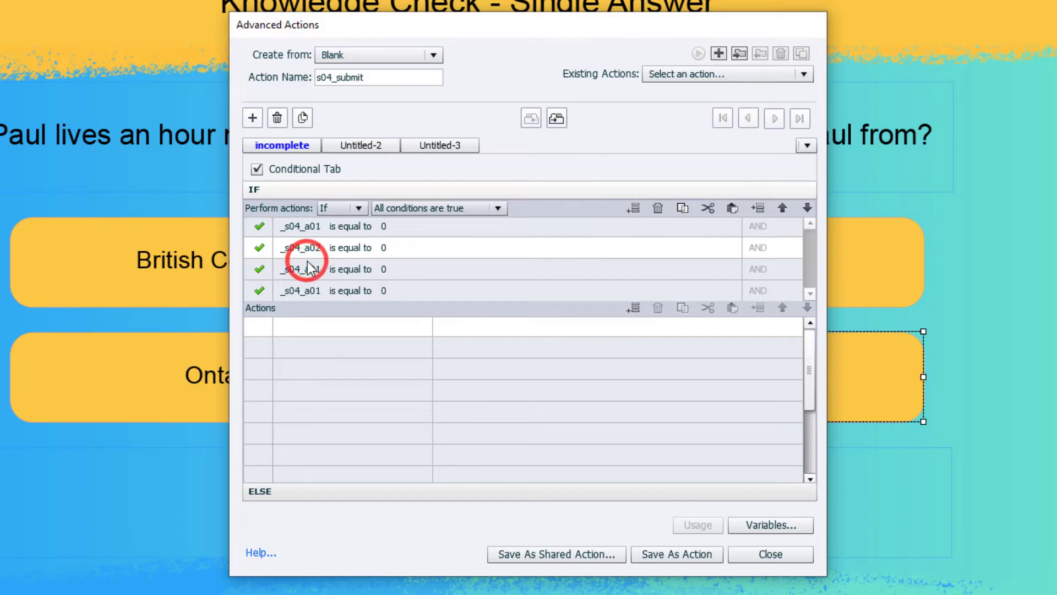
Step: Change the variable of the third IF condition to _s04_a03
click(304, 268)
click(308, 270)
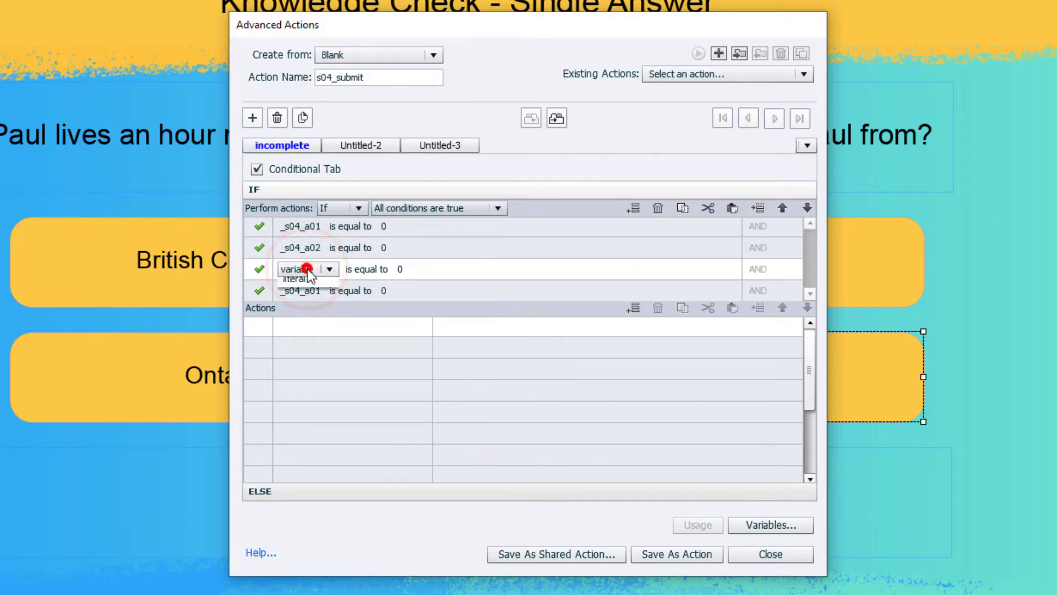
click(299, 283)
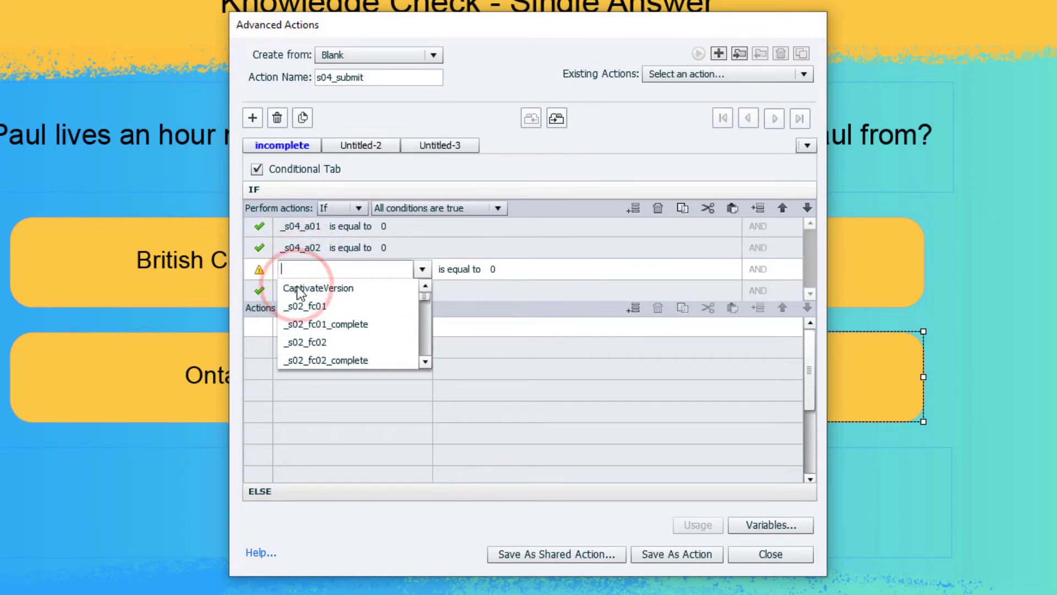
text(a03)
click(302, 288)
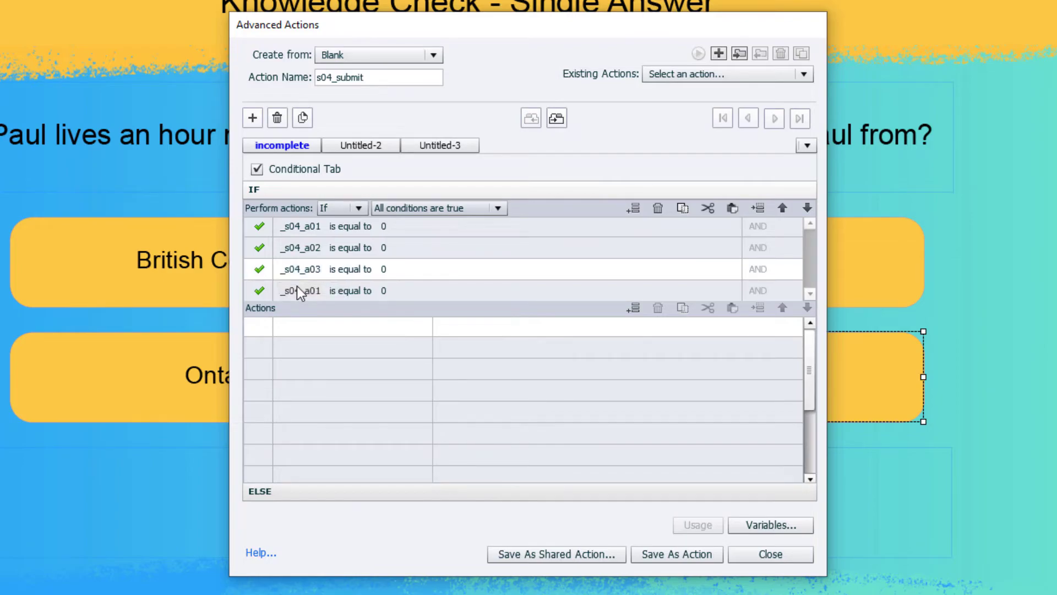
Step: Change the variable of the fourth IF condition to _s04_a04
click(297, 290)
click(298, 290)
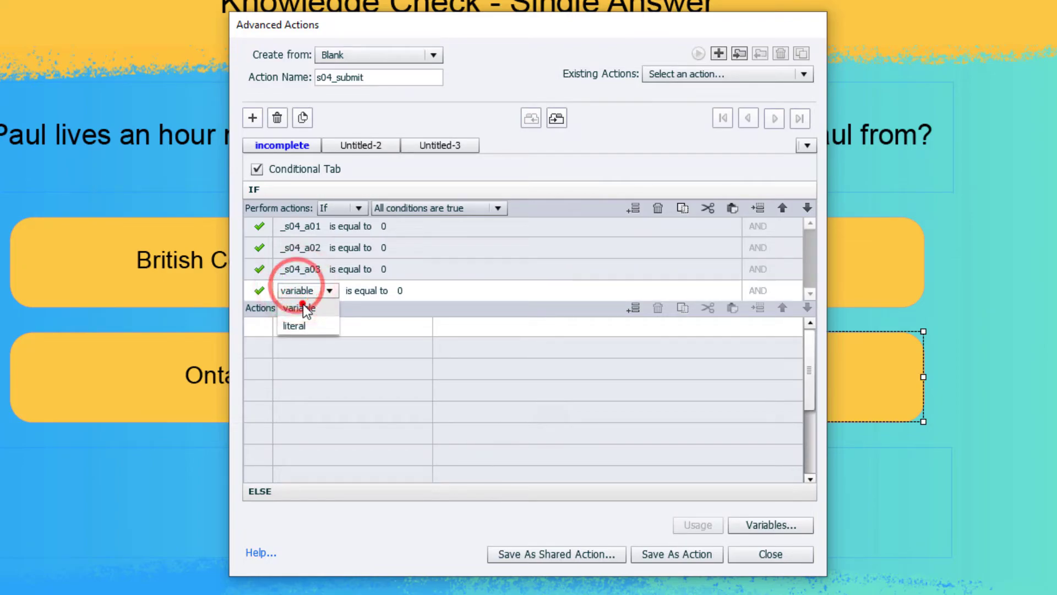
click(300, 304)
text(a04)
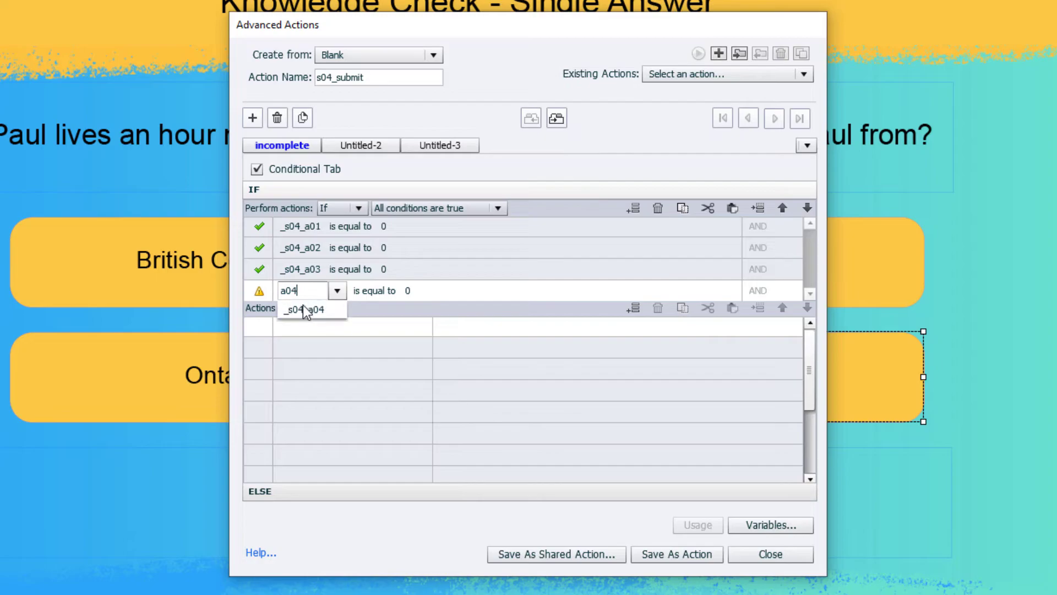
click(304, 306)
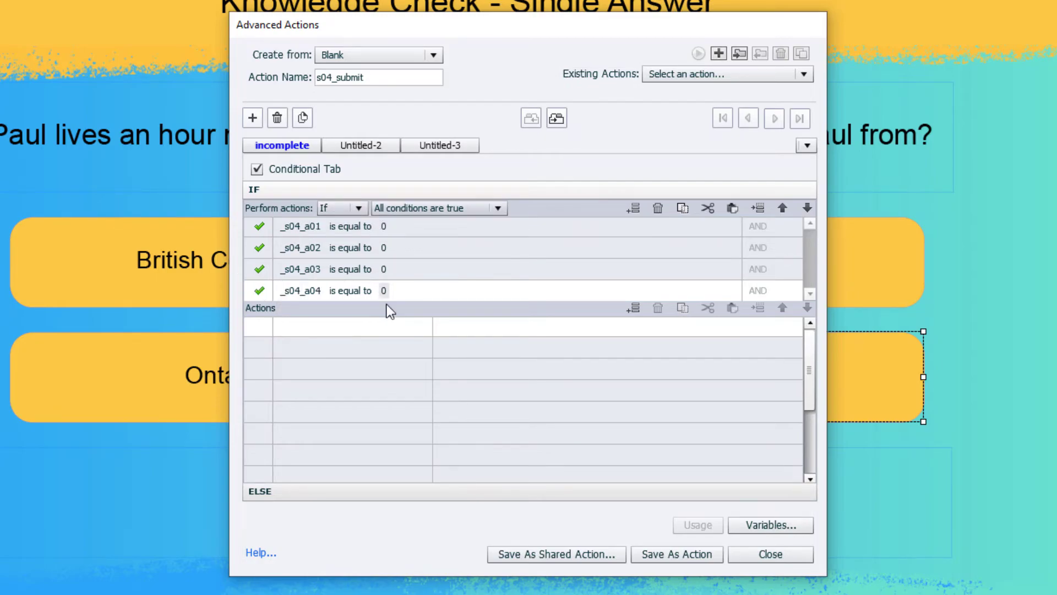
Step: Add an action to the incomplete decision that changes the state of s04_feedback to Incomplete
click(309, 328)
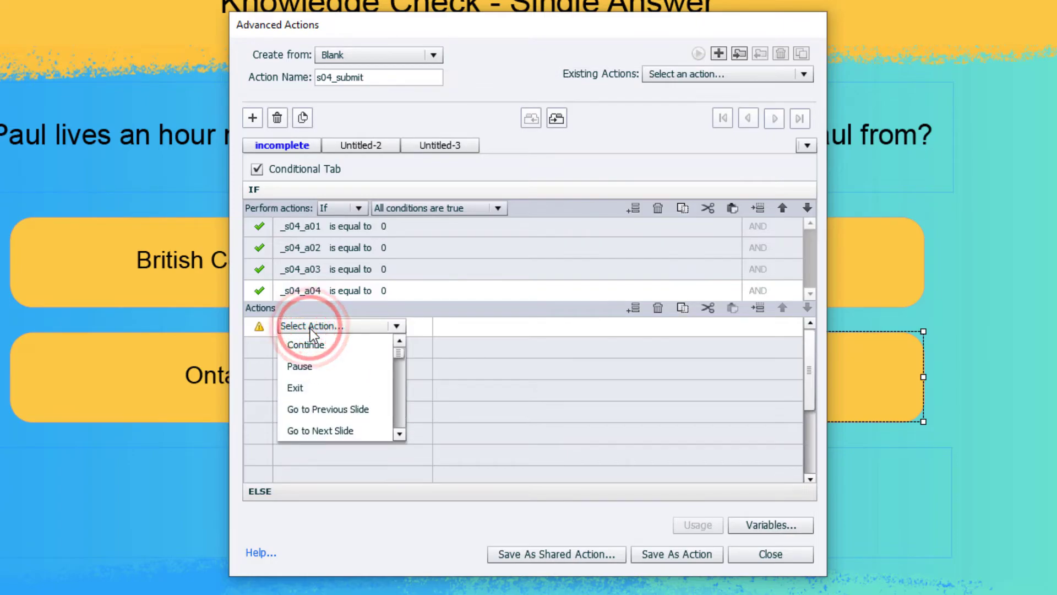
key(c)
click(319, 349)
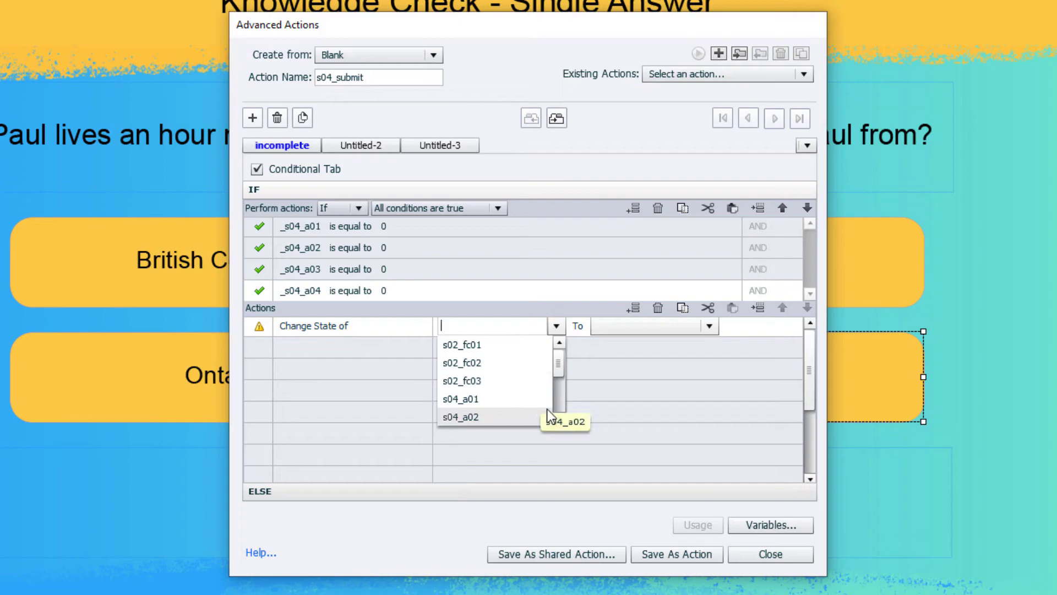
click(563, 398)
click(501, 381)
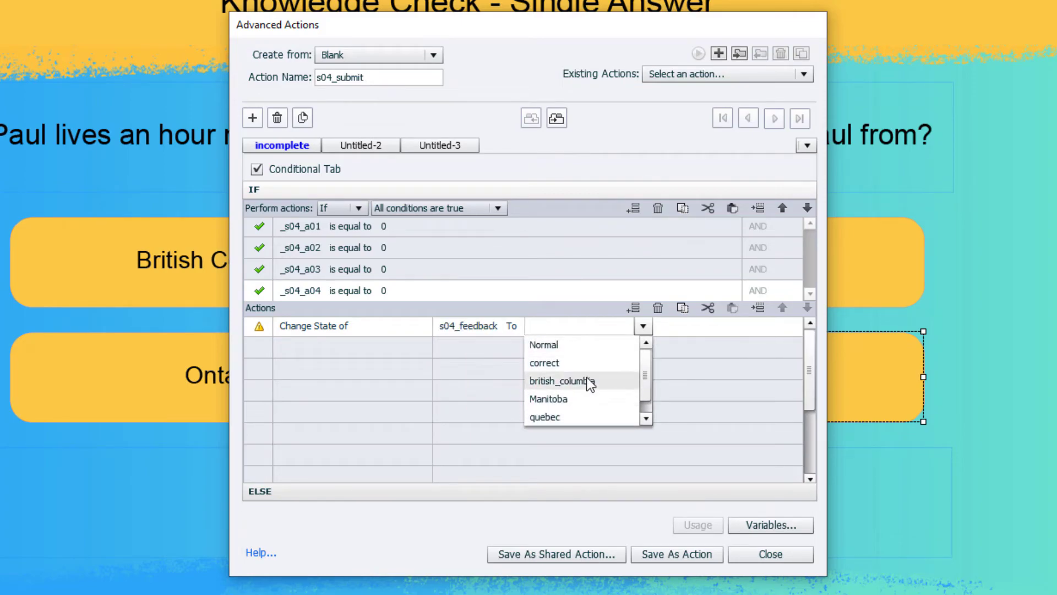
scroll(588, 380, down, 1)
click(567, 417)
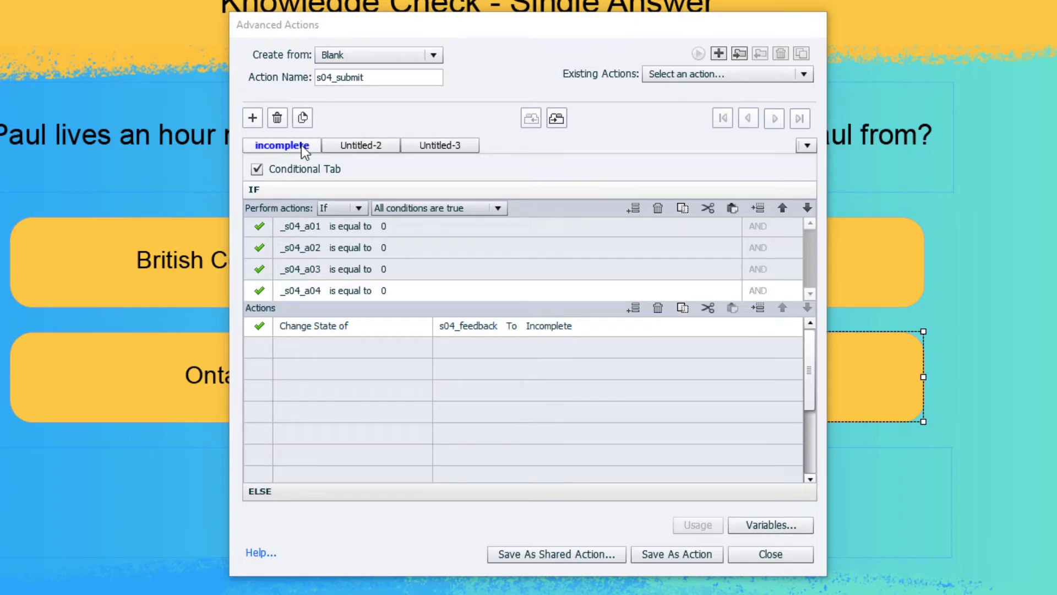
Step: Duplicate the incomplete decision and rename the copy answer1
click(302, 117)
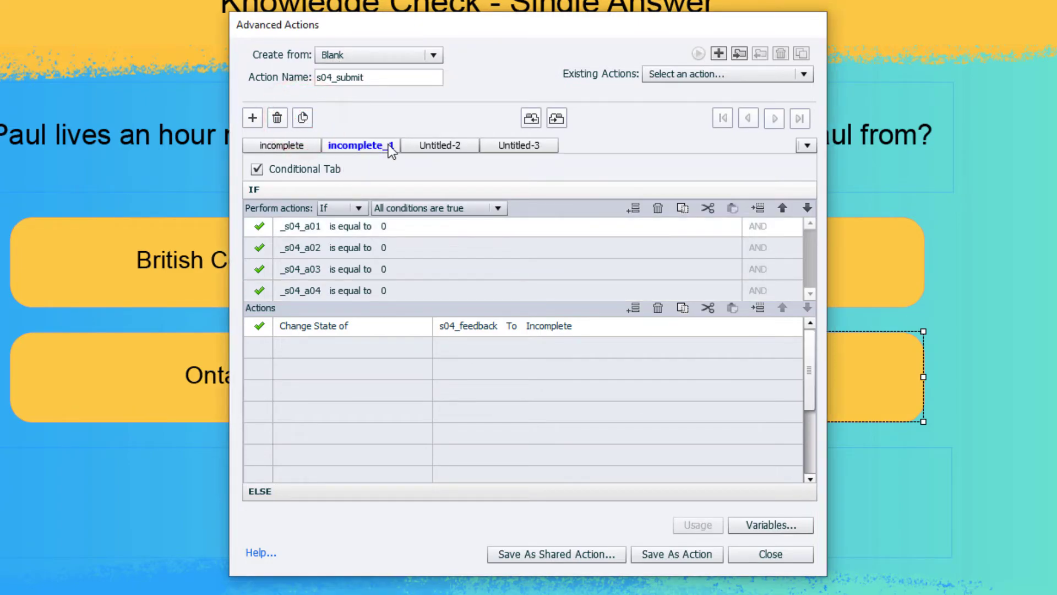
double_click(389, 145)
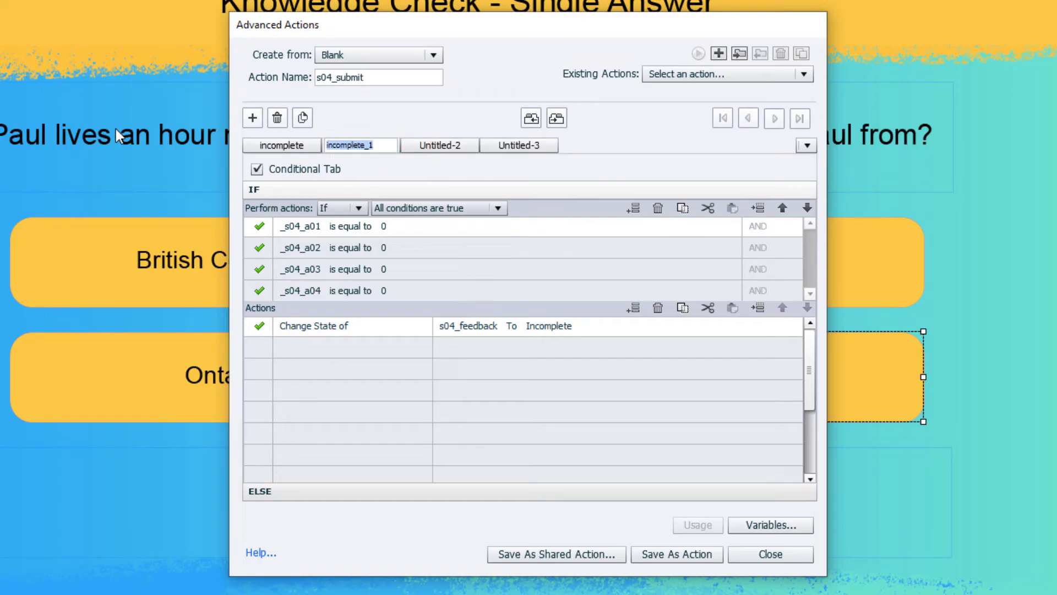
text(answer1)
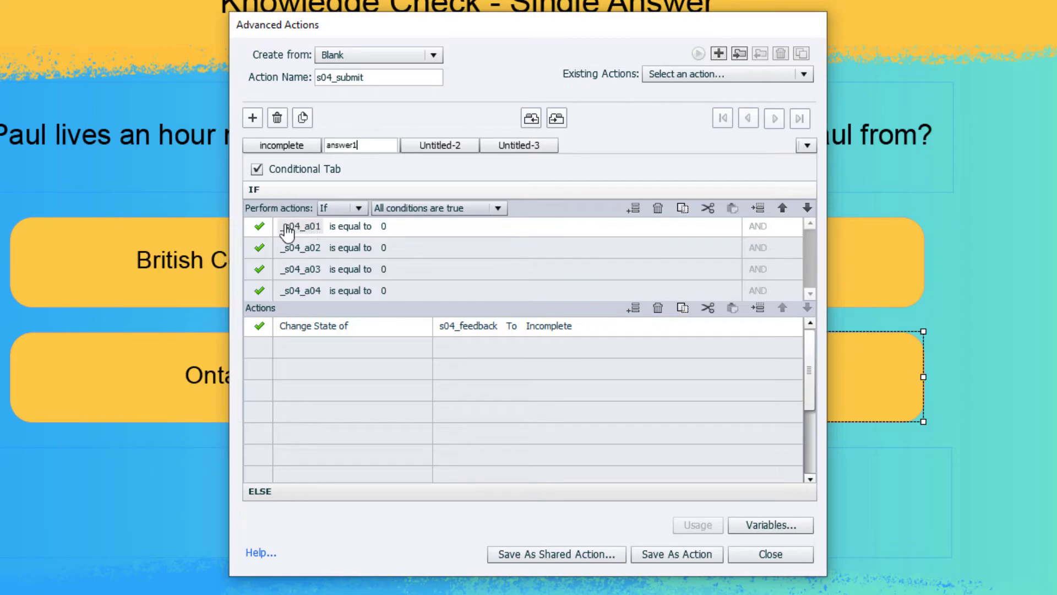
Step: In answer1, set the _s04_a01 condition to the literal 1 and the s04_feedback target state to british_columbia
click(385, 227)
click(407, 227)
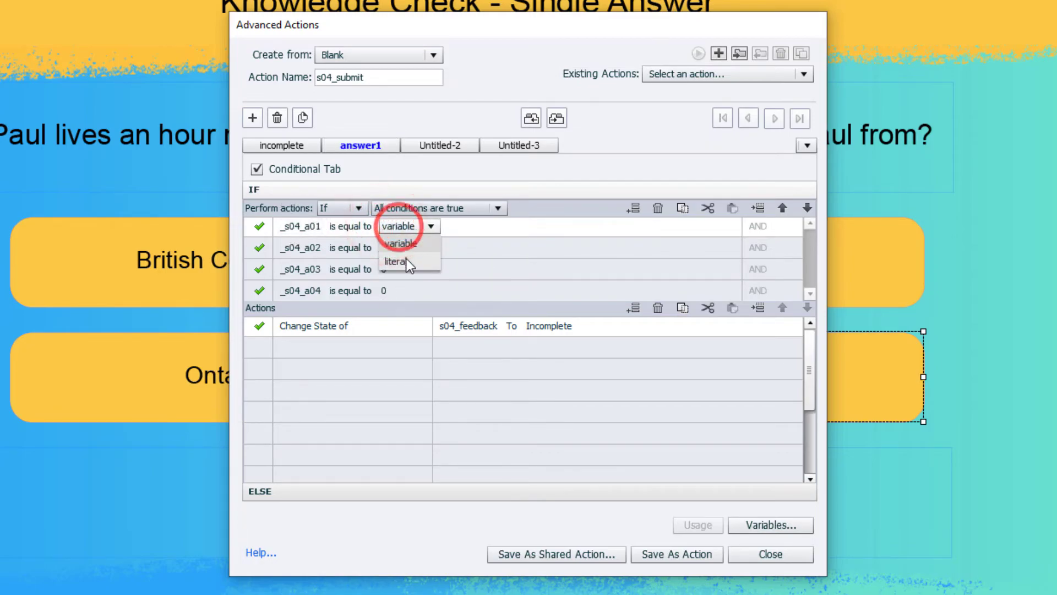
click(405, 259)
text(1)
key(Tab)
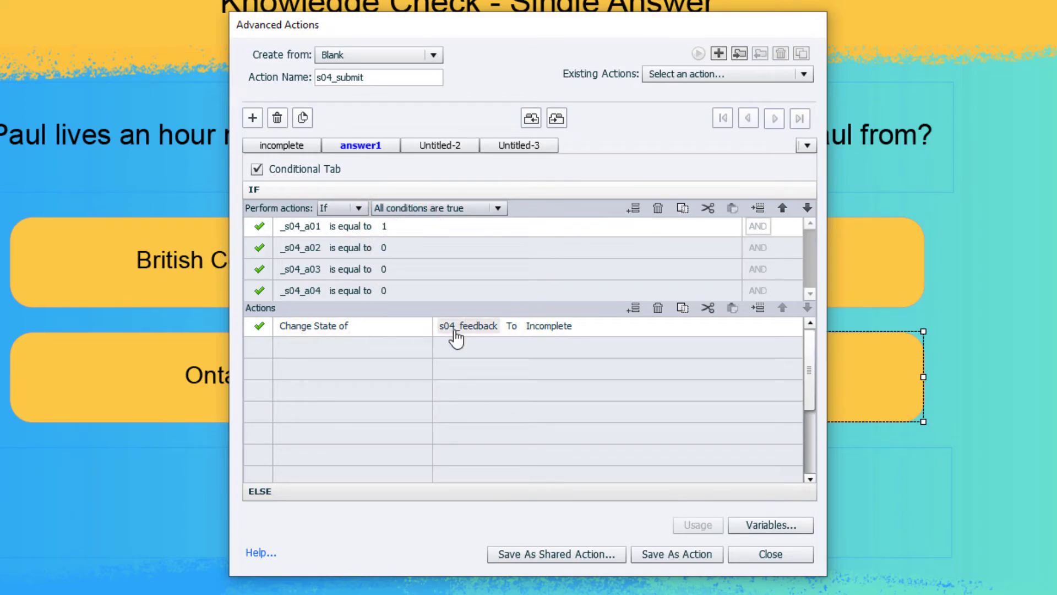
click(552, 328)
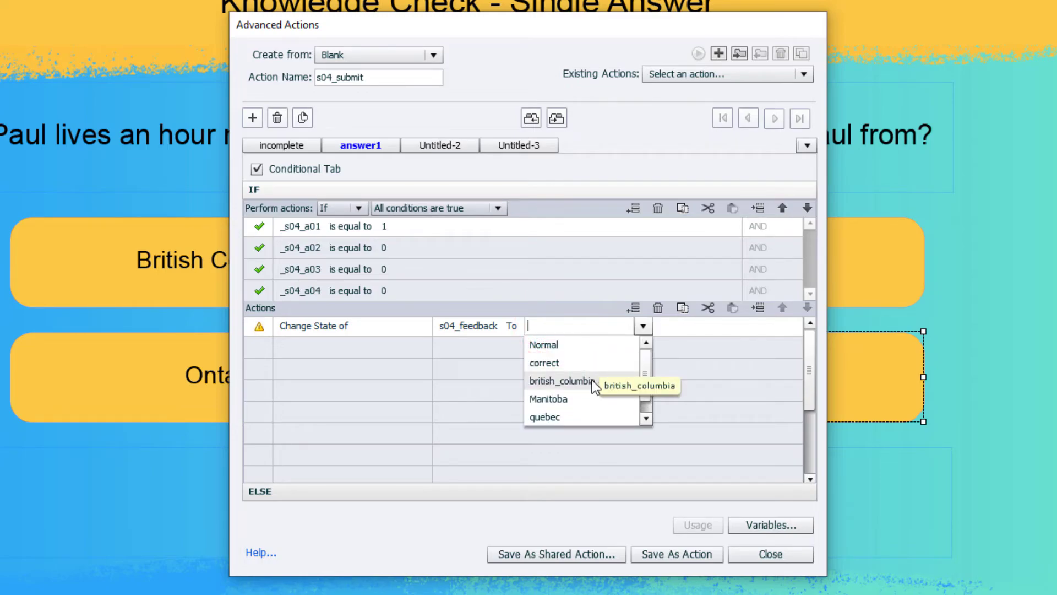
click(592, 381)
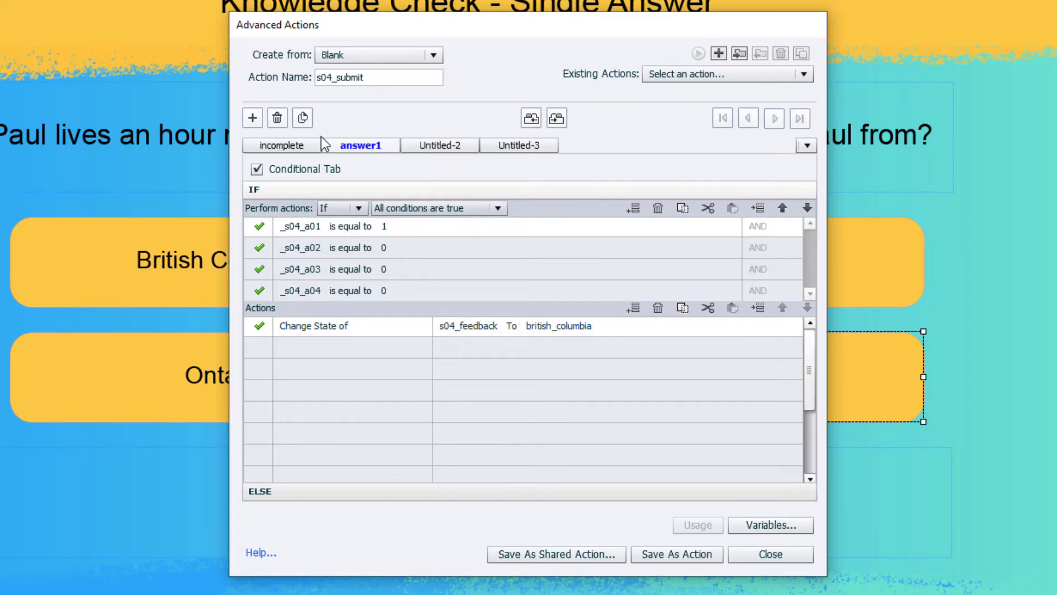
Step: Duplicate the answer1 decision and rename the copy answer2
click(302, 118)
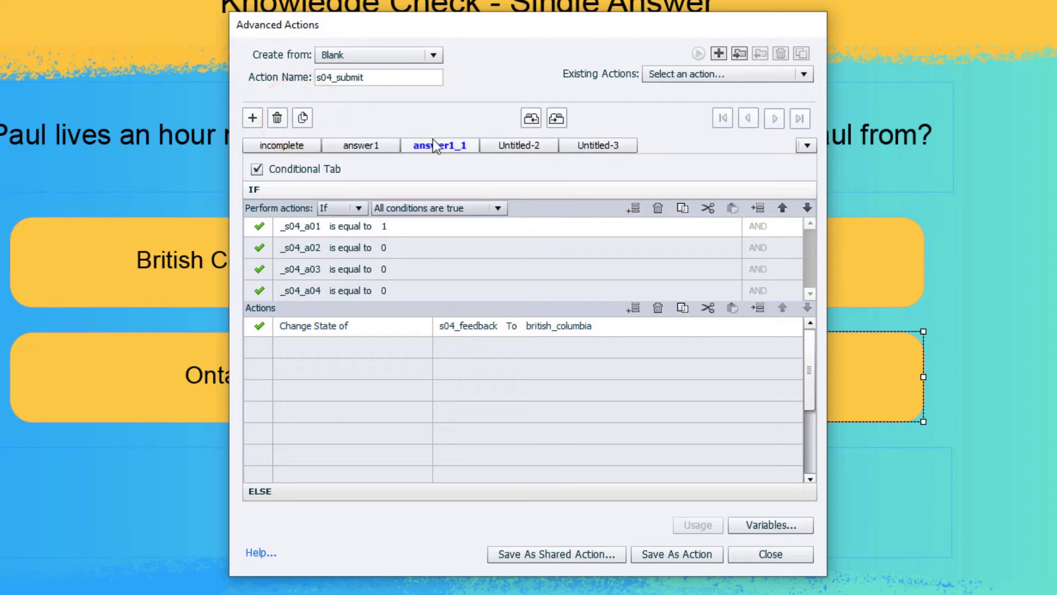
double_click(449, 146)
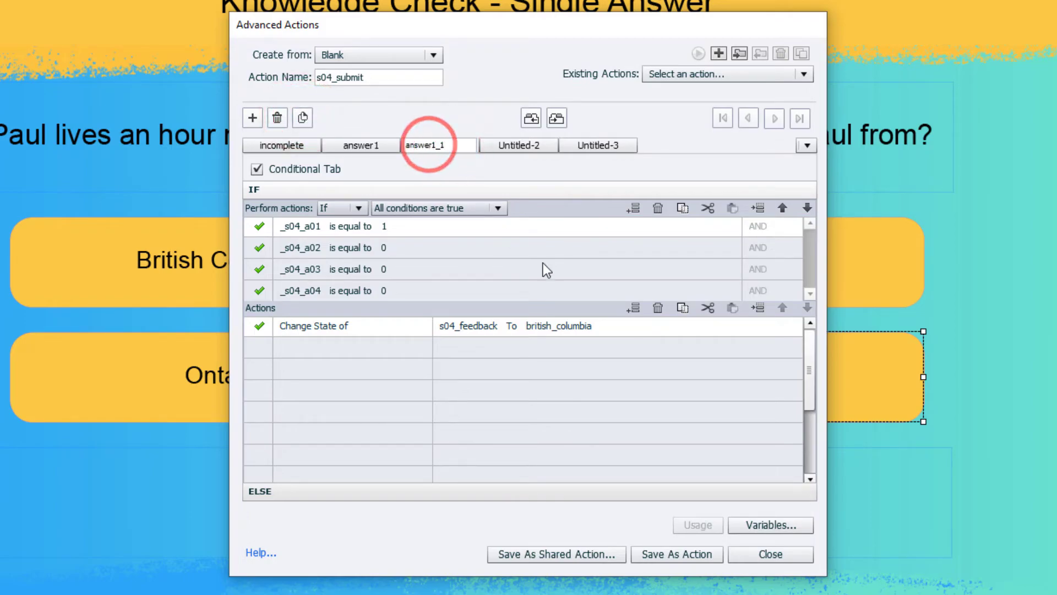
key(Delete)
key(Delete)
key(Delete)
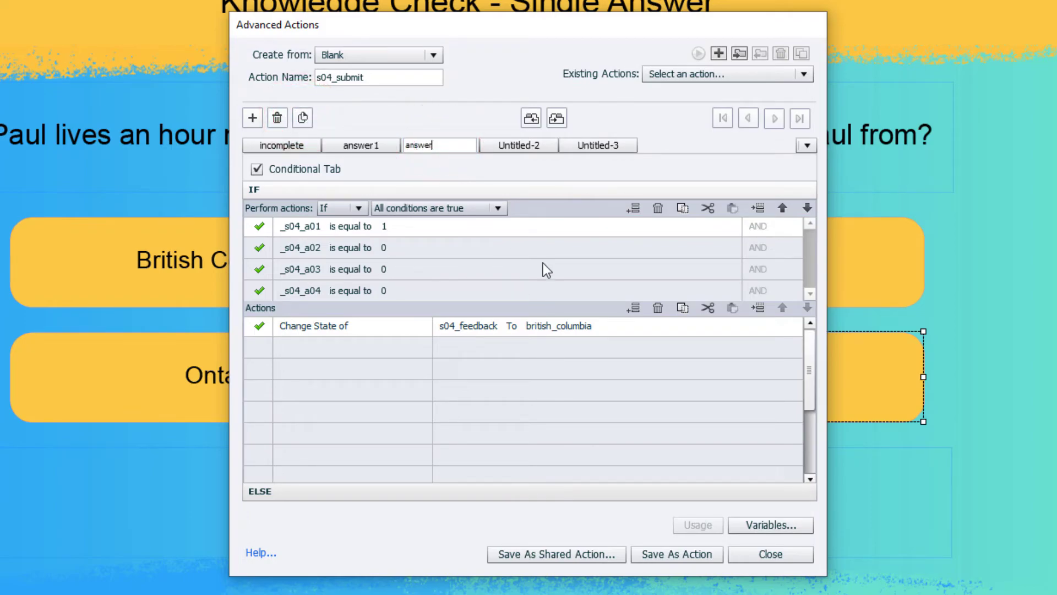
text(2)
Step: In answer2, set the _s04_a01 condition to the literal 0 and the _s04_a02 condition to the literal 1
click(388, 226)
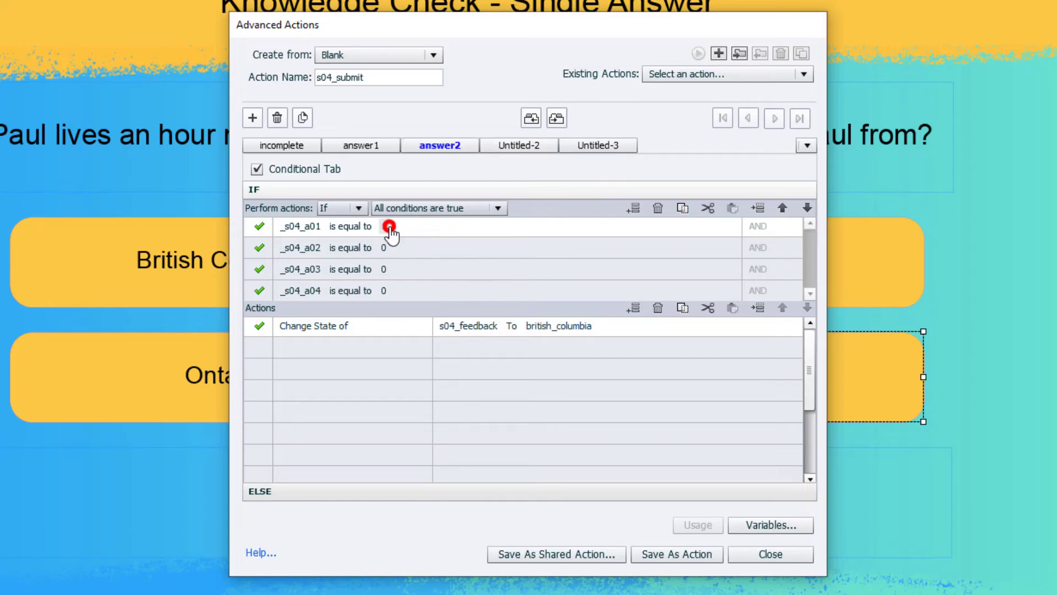
click(413, 226)
click(412, 256)
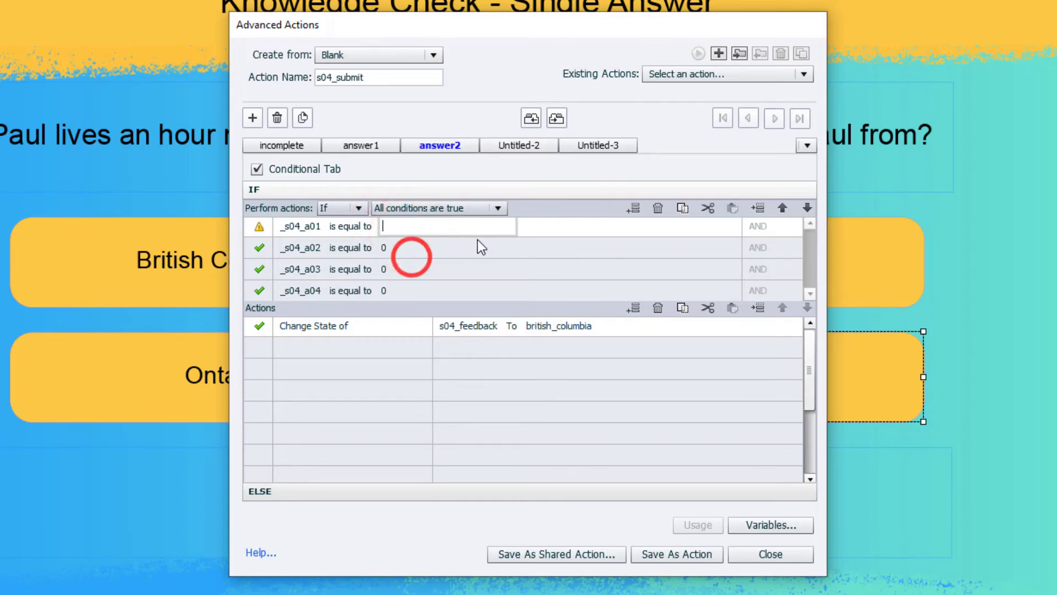
text(0)
key(Return)
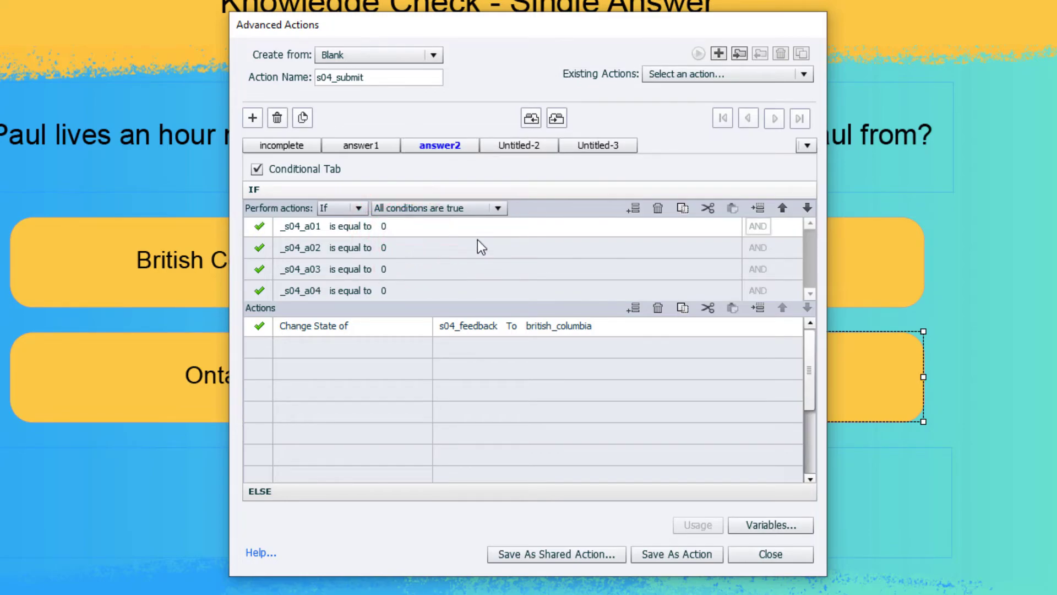
click(384, 247)
click(410, 248)
click(412, 275)
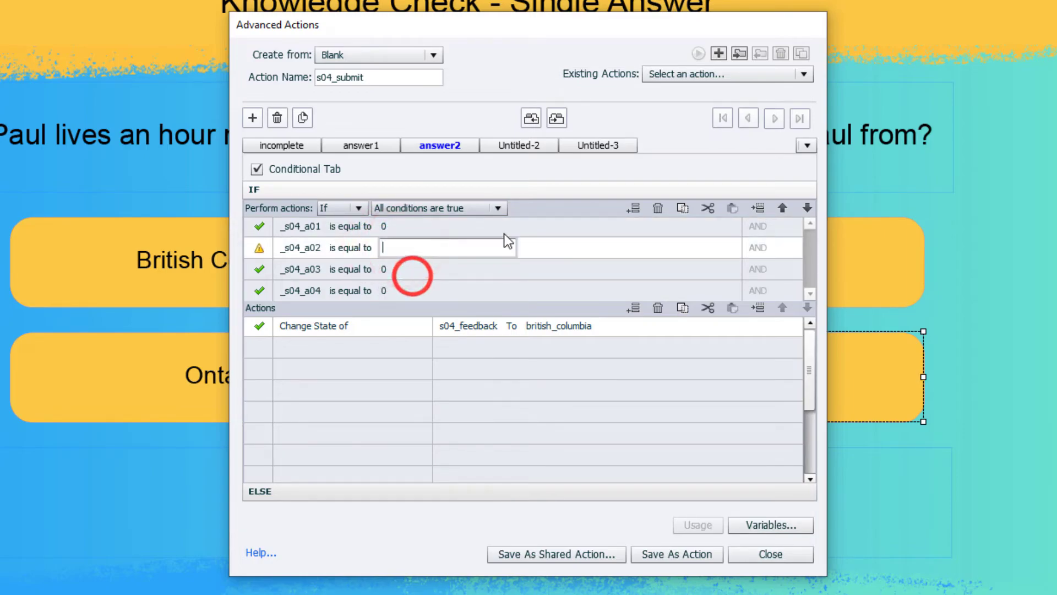
text(1)
key(Return)
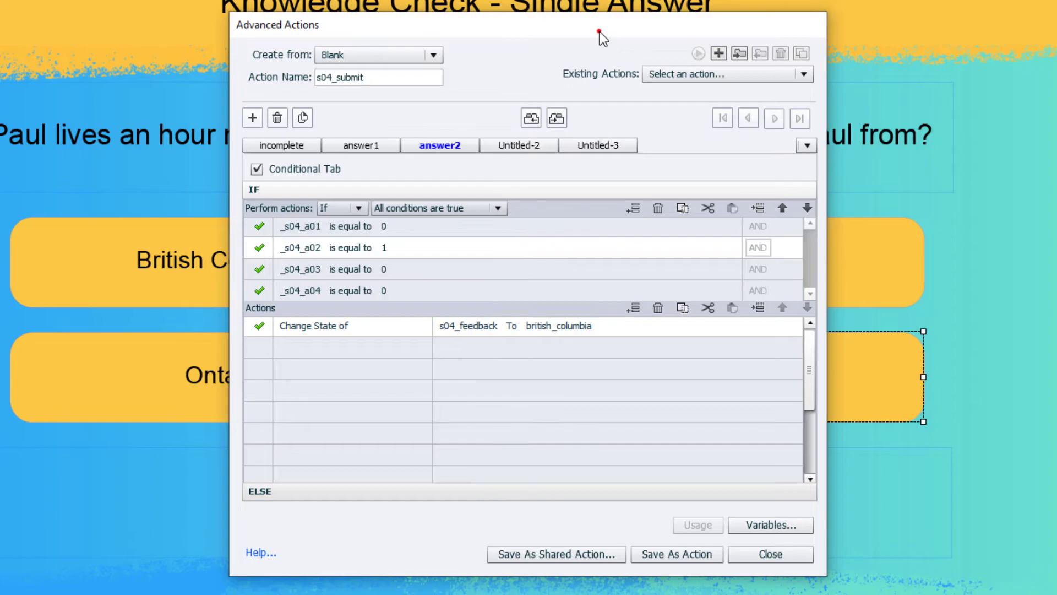
Step: Set the target state of s04_feedback in the answer2 action to Manitoba
drag(599, 31, 533, 18)
click(494, 319)
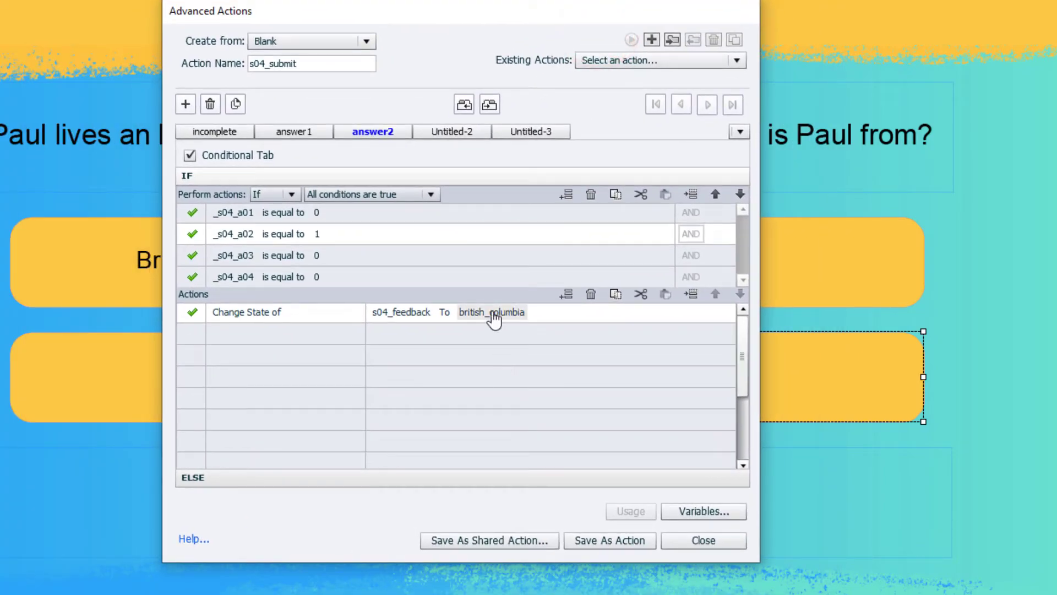
click(492, 315)
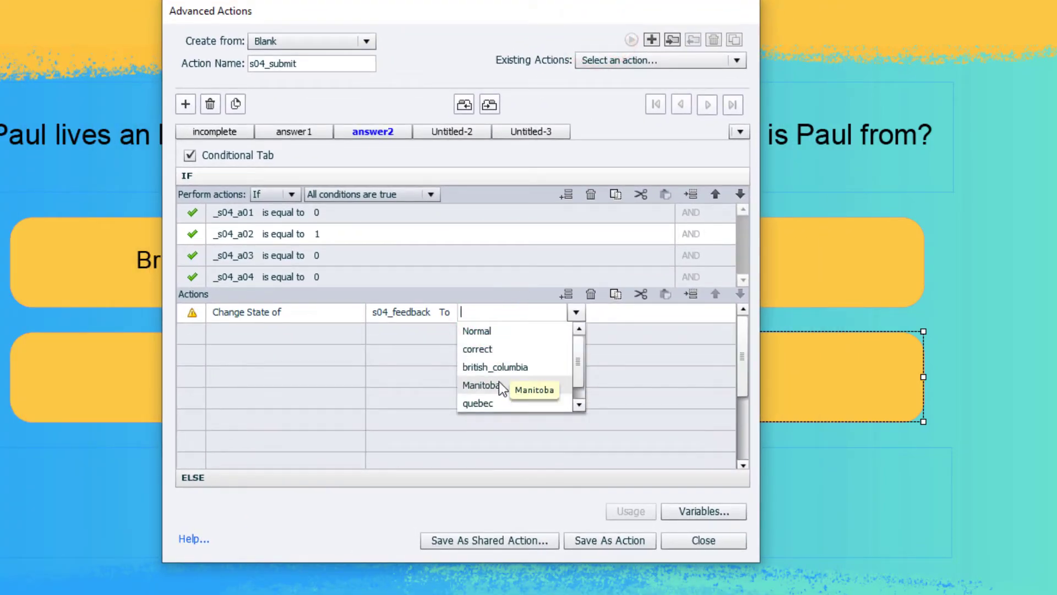
click(498, 383)
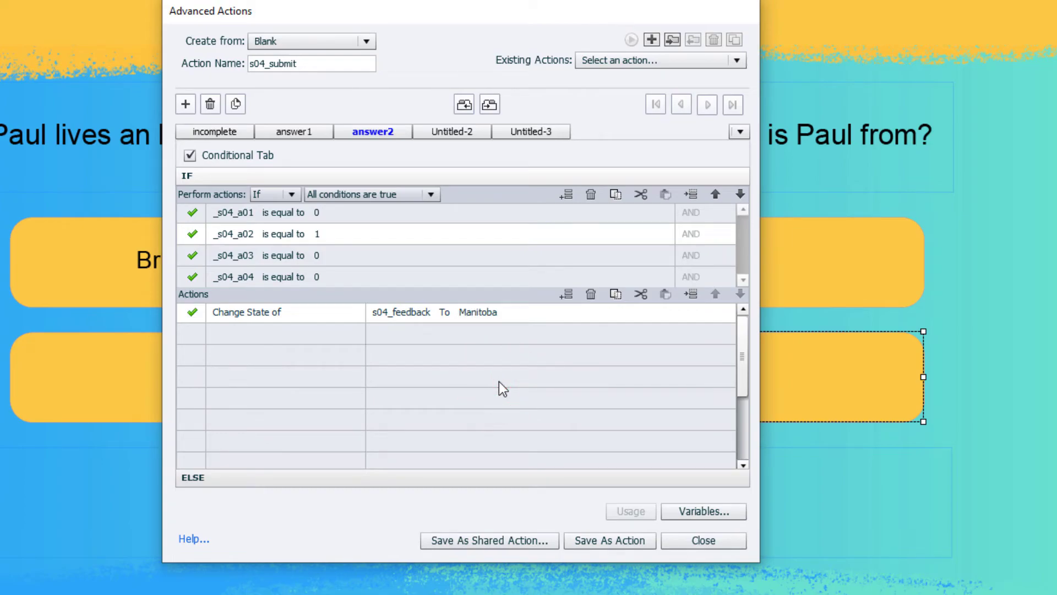
Step: Duplicate the answer2 decision and rename the copy answer3
click(239, 104)
click(472, 131)
double_click(471, 132)
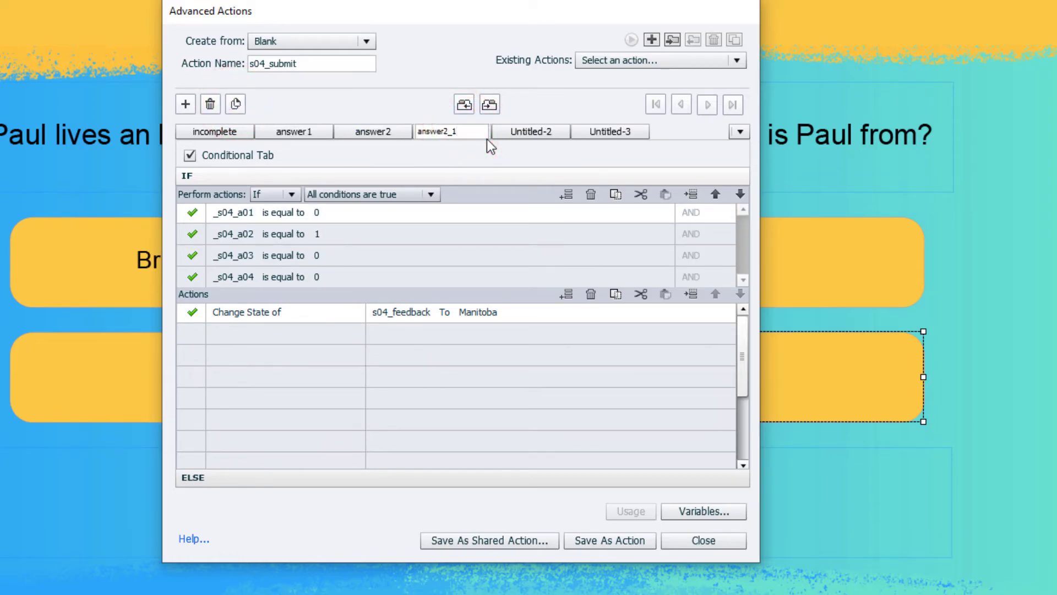
key(BackSpace)
key(BackSpace)
key(BackSpace)
text(3)
Step: In answer3, set the _s04_a02 condition to the literal 0
click(323, 237)
click(330, 234)
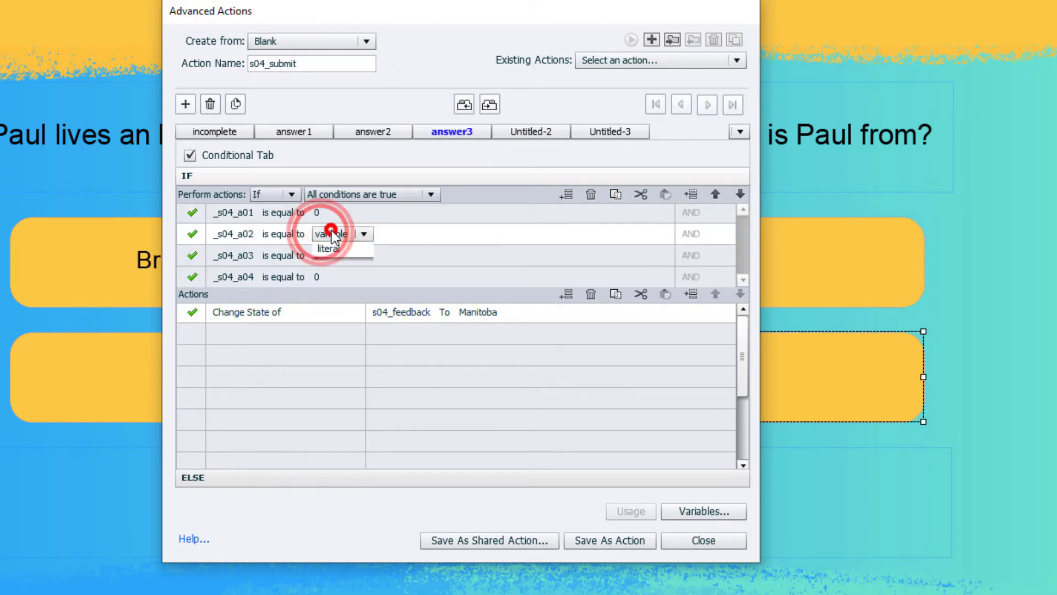
click(339, 267)
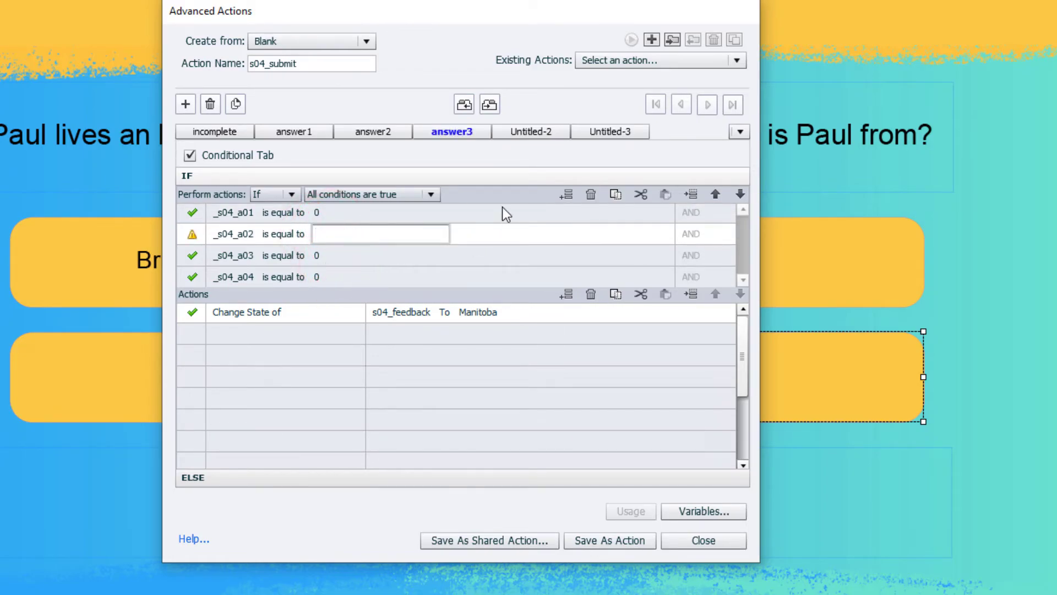
text(0)
key(Return)
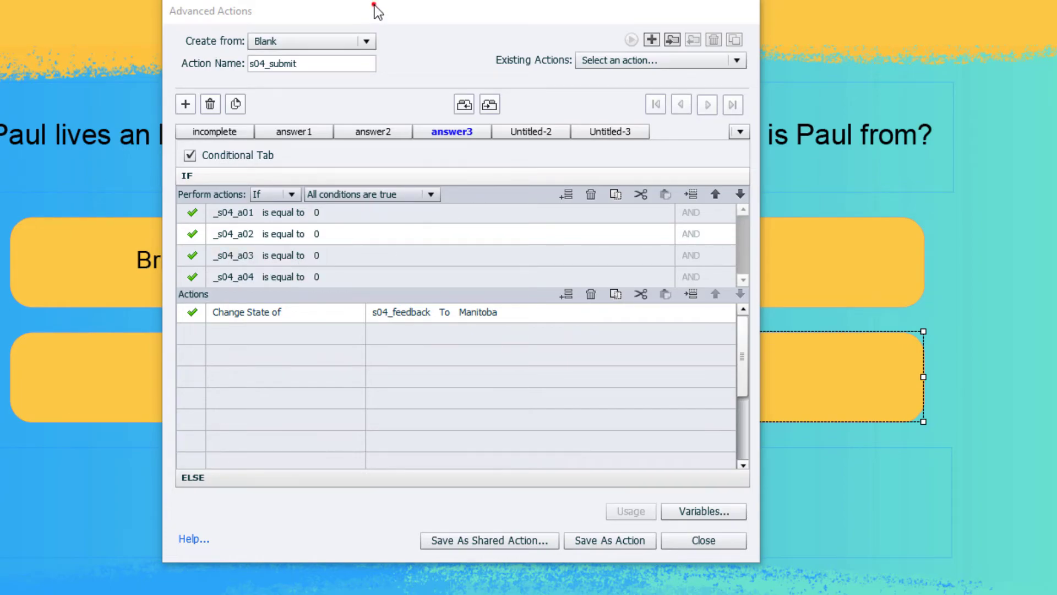
Step: In answer3, set the _s04_a03 condition to the literal 1 and the s04_feedback target state to correct
drag(375, 10, 491, 5)
click(434, 250)
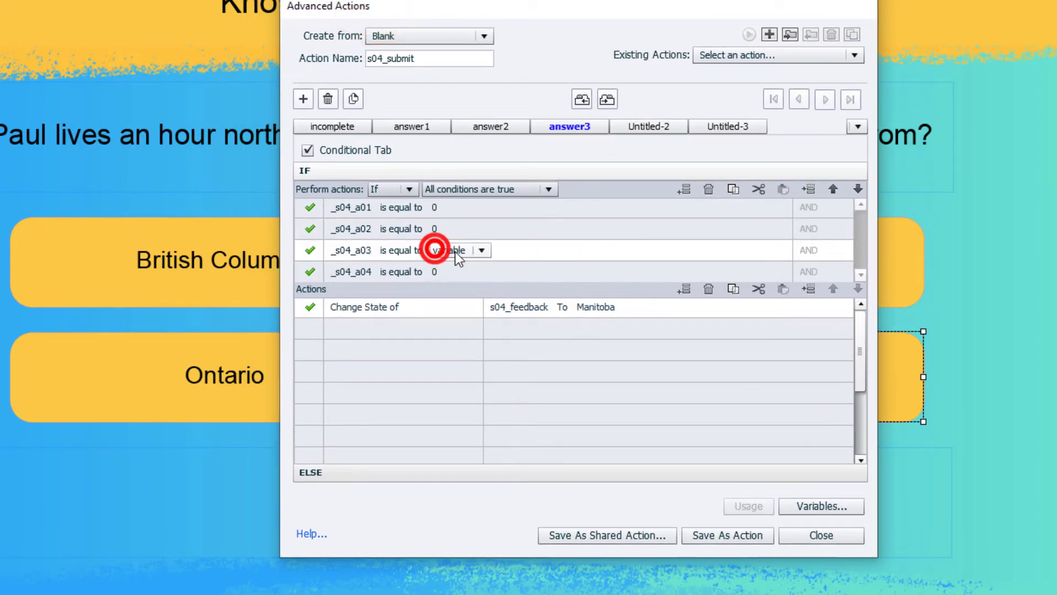
click(459, 287)
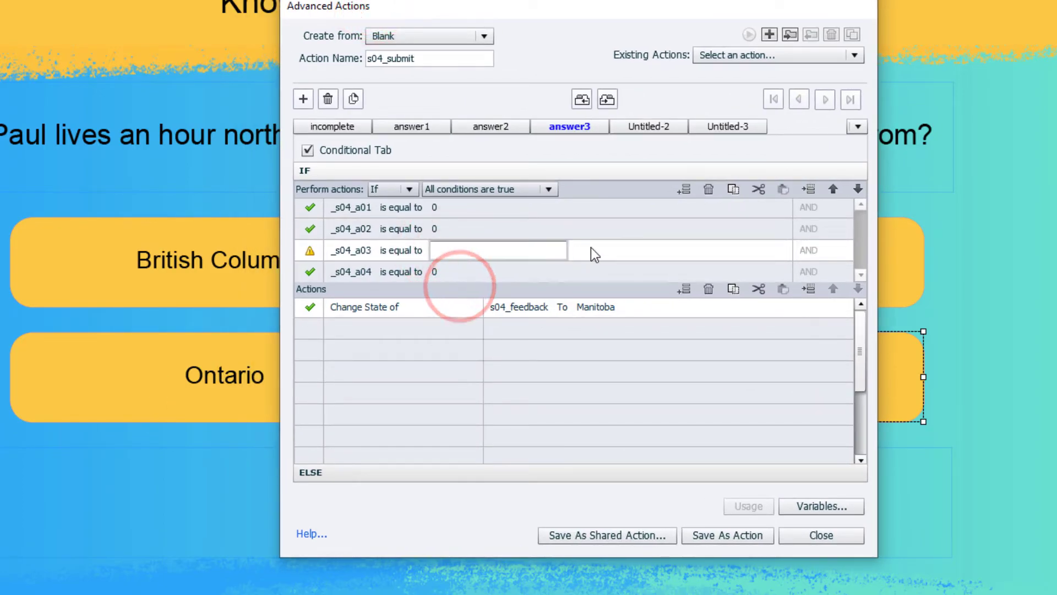
text(1)
key(Return)
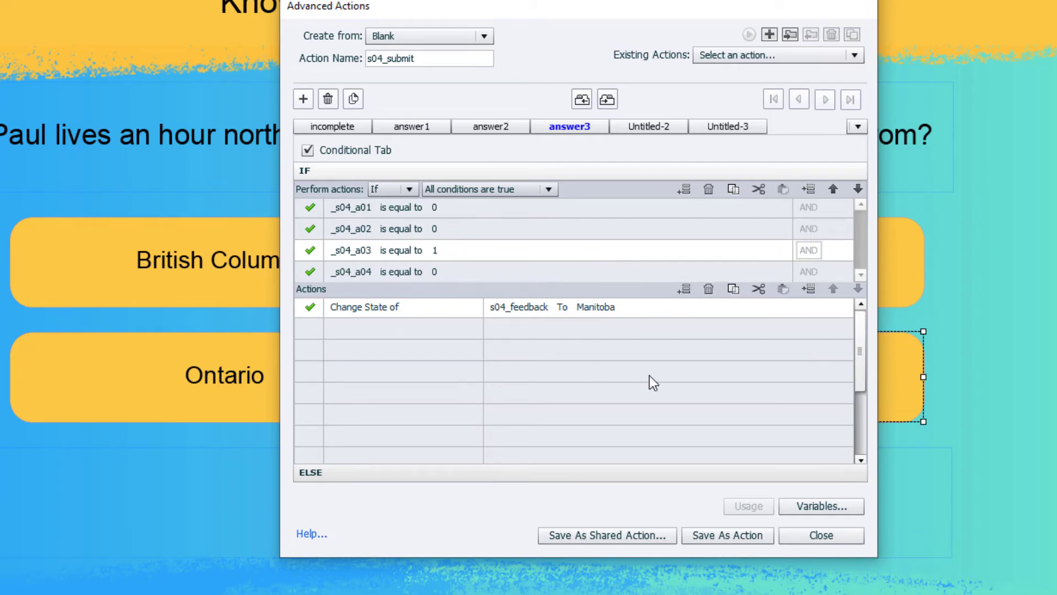
click(607, 306)
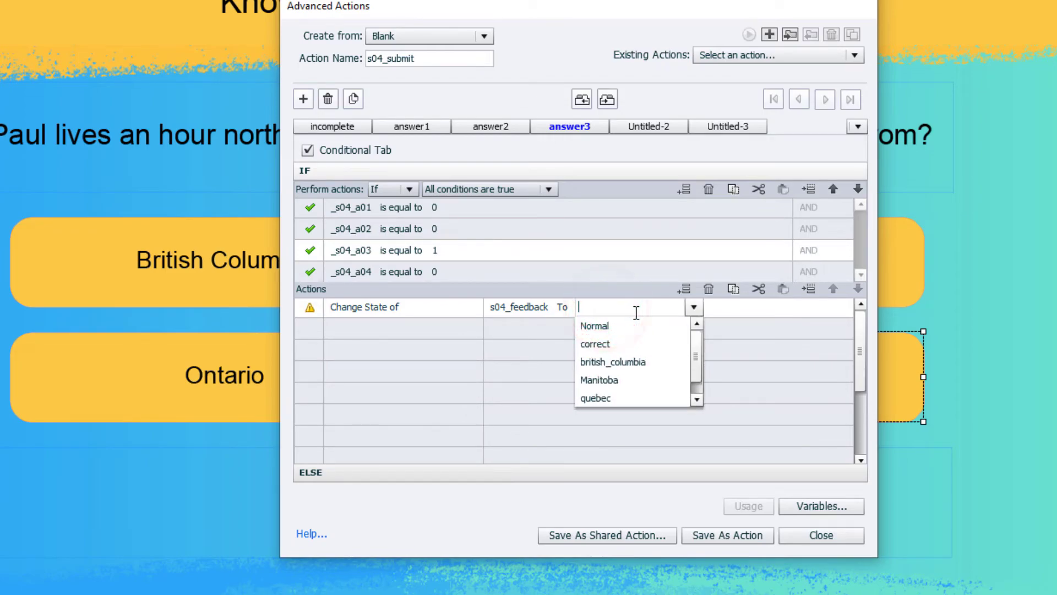
click(613, 345)
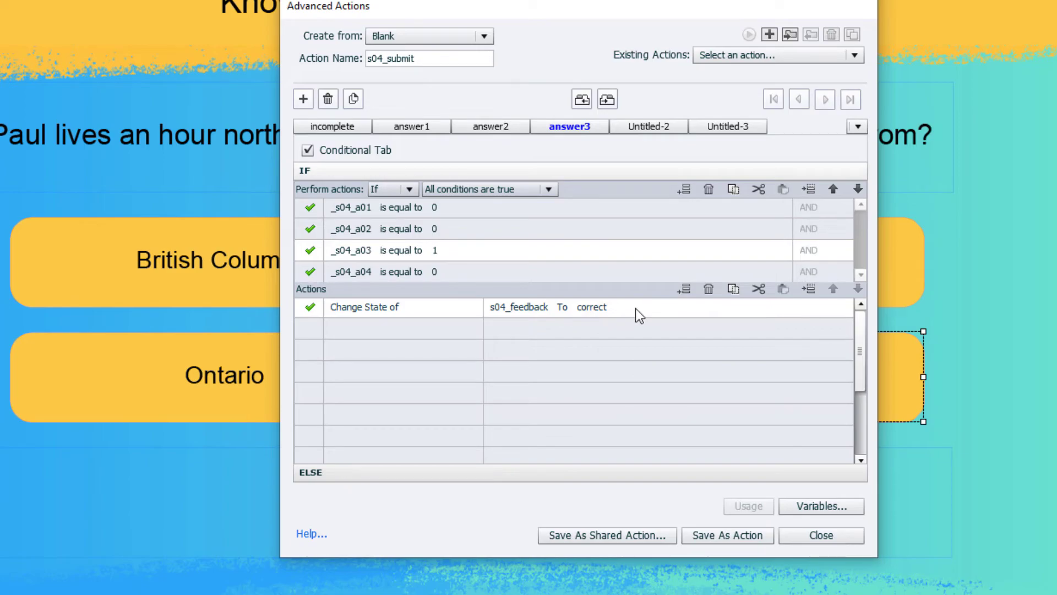
Step: Add a Disable action targeting s04_a01 to the answer3 decision, below the s04_feedback state change
click(361, 328)
key(d)
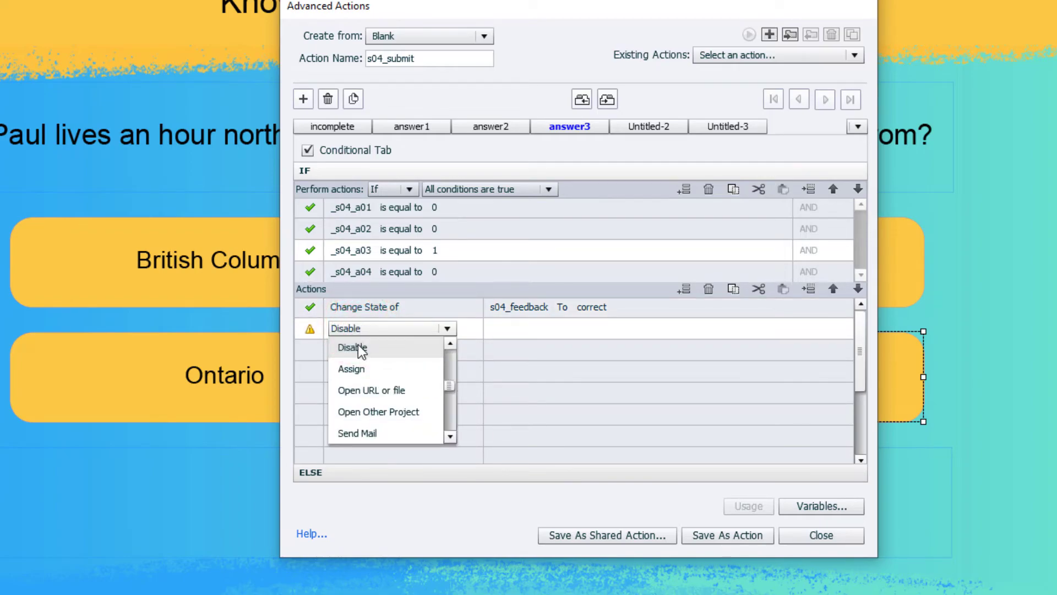
click(358, 348)
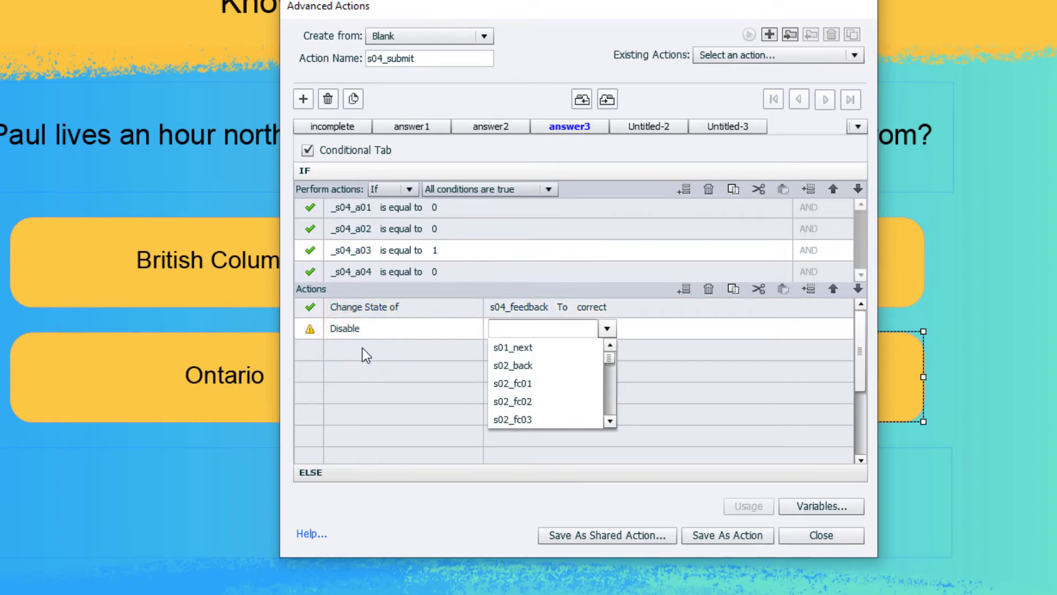
text(a01)
key(Down)
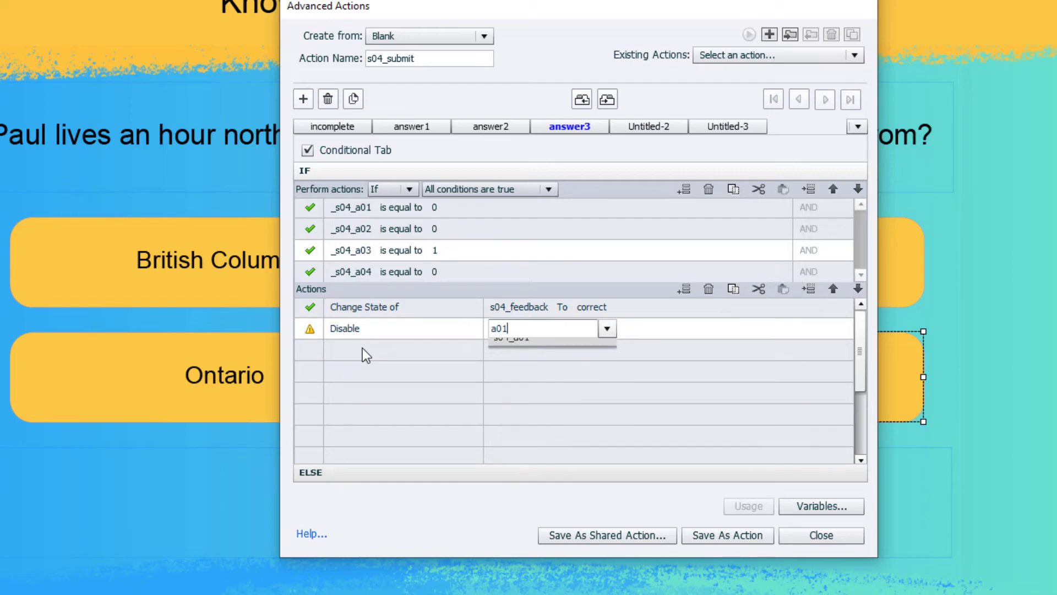
key(Return)
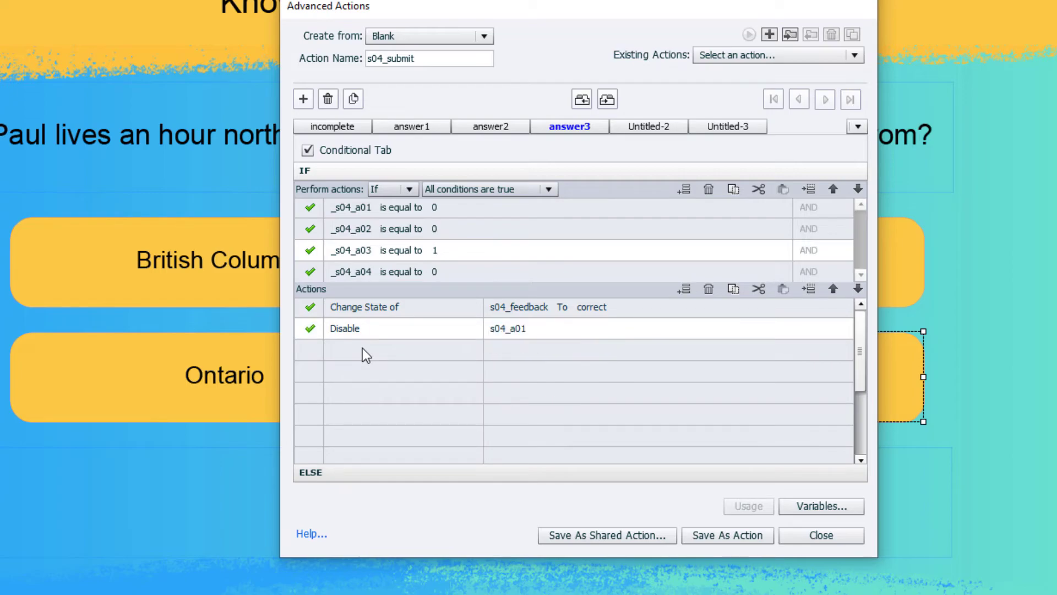
Step: Copy the Disable s04_a01 action in answer3 and paste it three times into the empty rows below
click(732, 290)
click(560, 352)
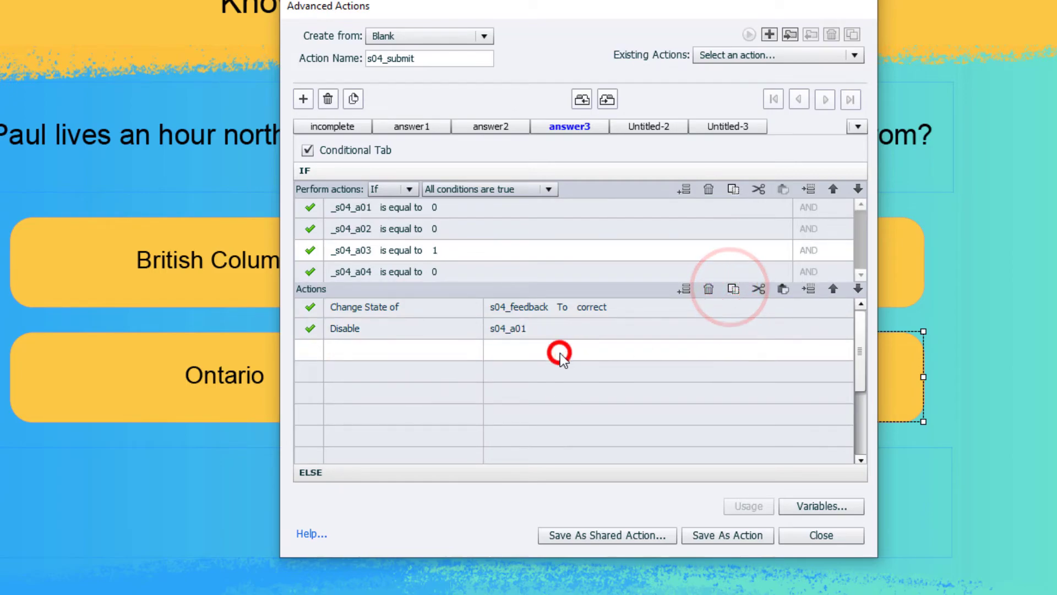
click(784, 290)
click(523, 370)
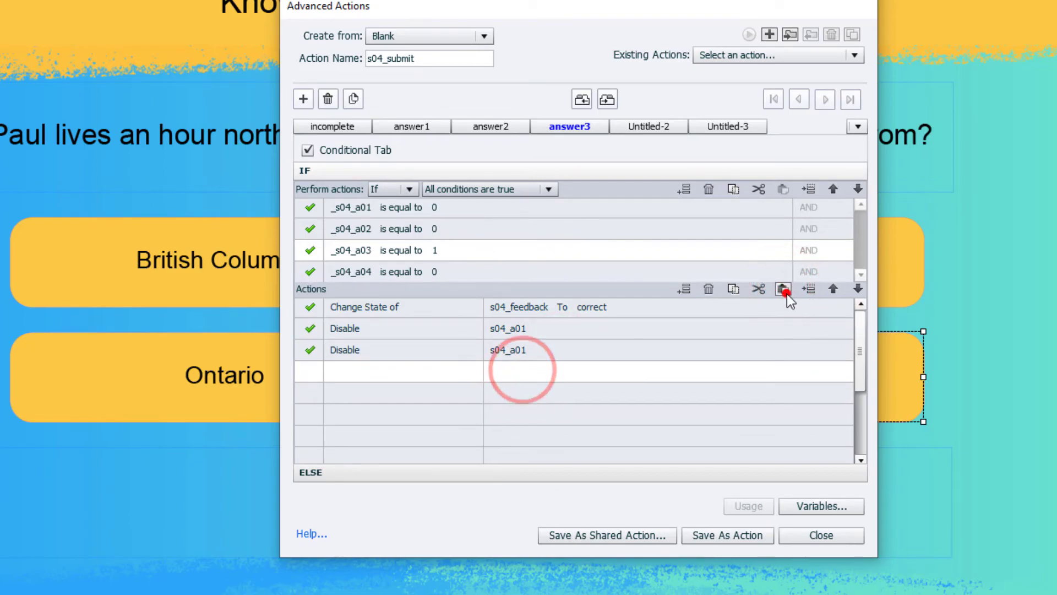
click(786, 291)
click(502, 392)
click(777, 290)
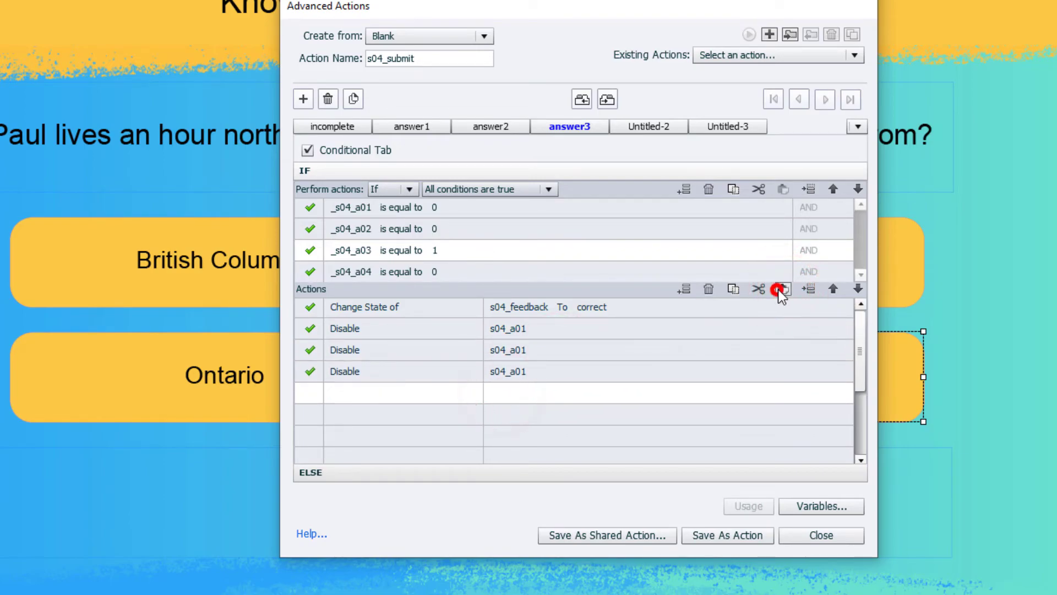
Step: Retarget the three pasted Disable actions in answer3 to s04_a02, s04_a03 and s04_a04
click(515, 352)
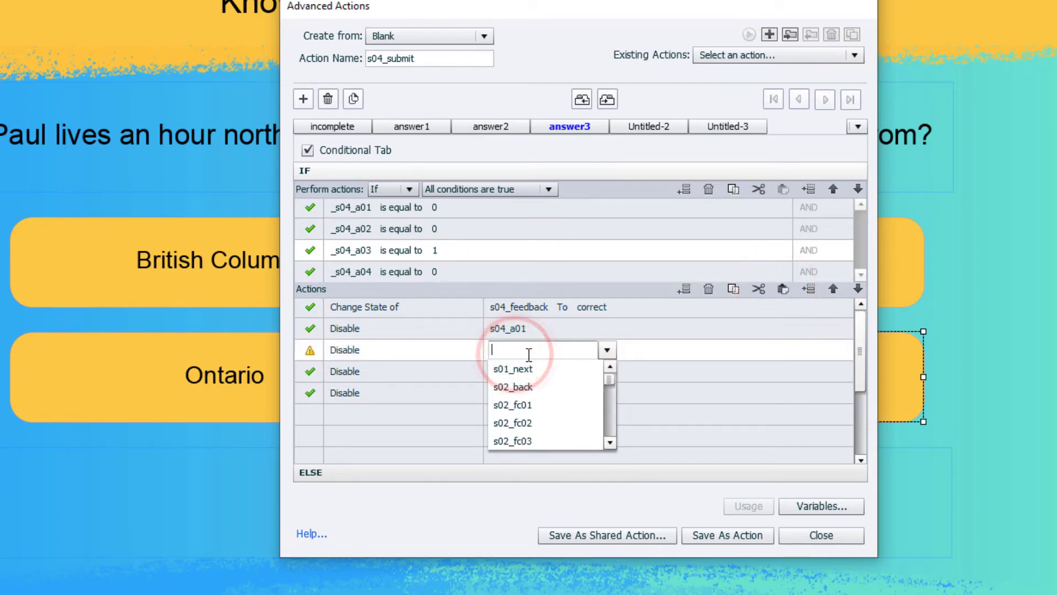
text(s04_a02)
key(Return)
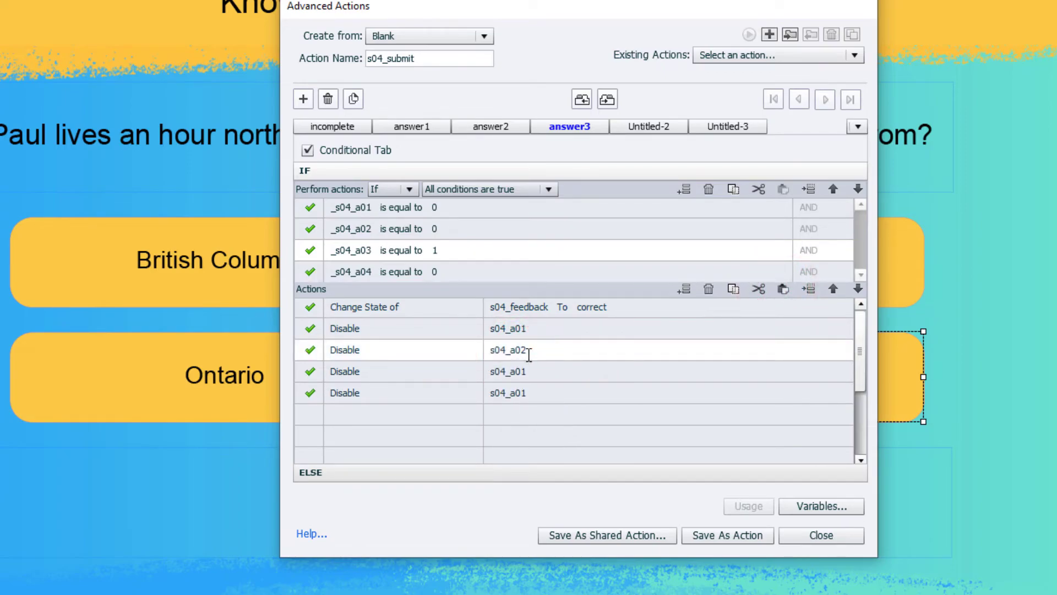
click(520, 371)
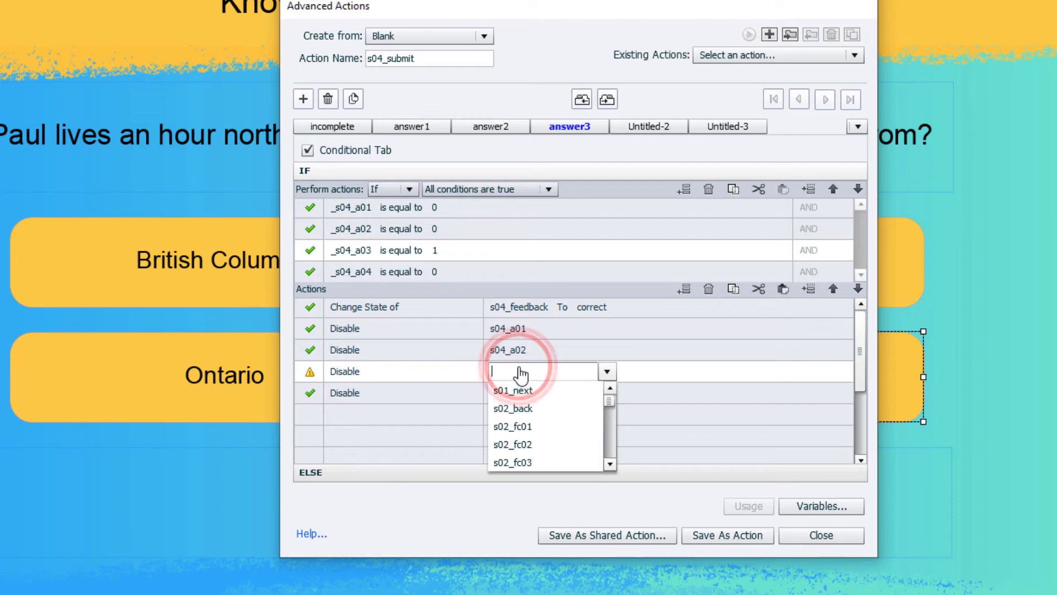
text(a03)
key(Return)
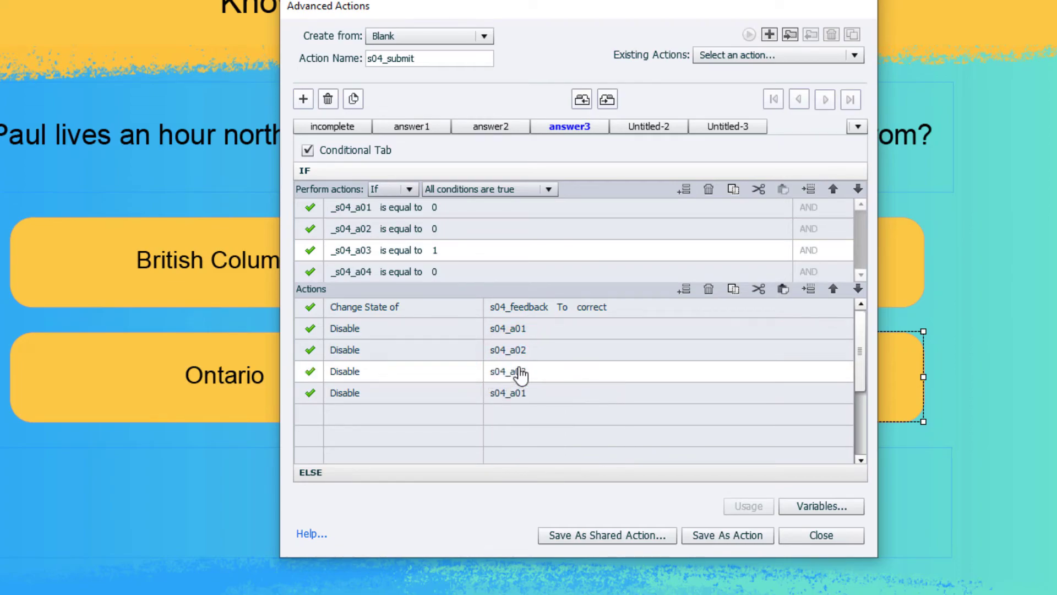
click(521, 392)
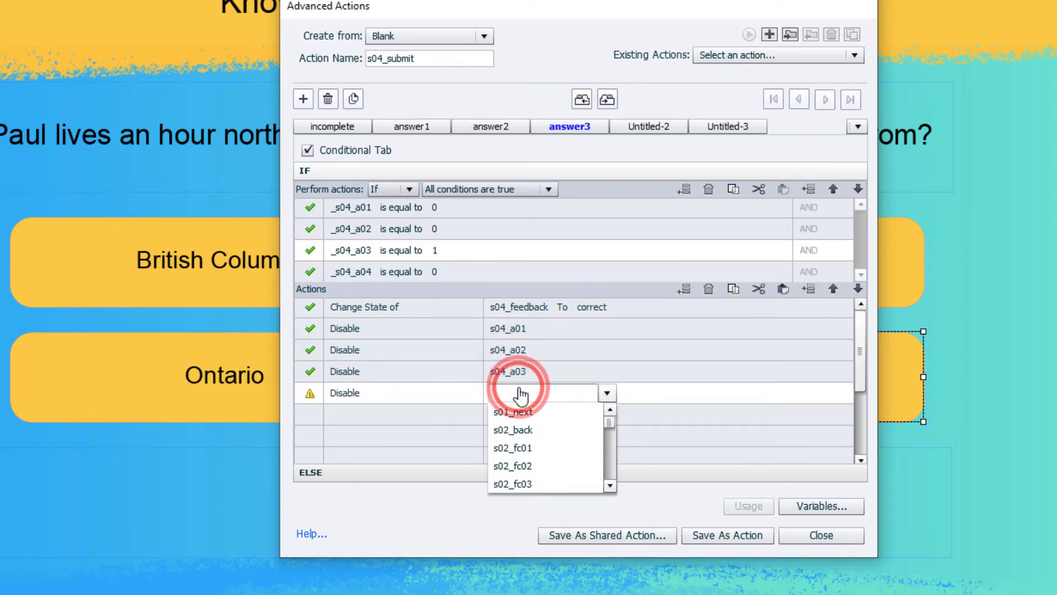
text(a04)
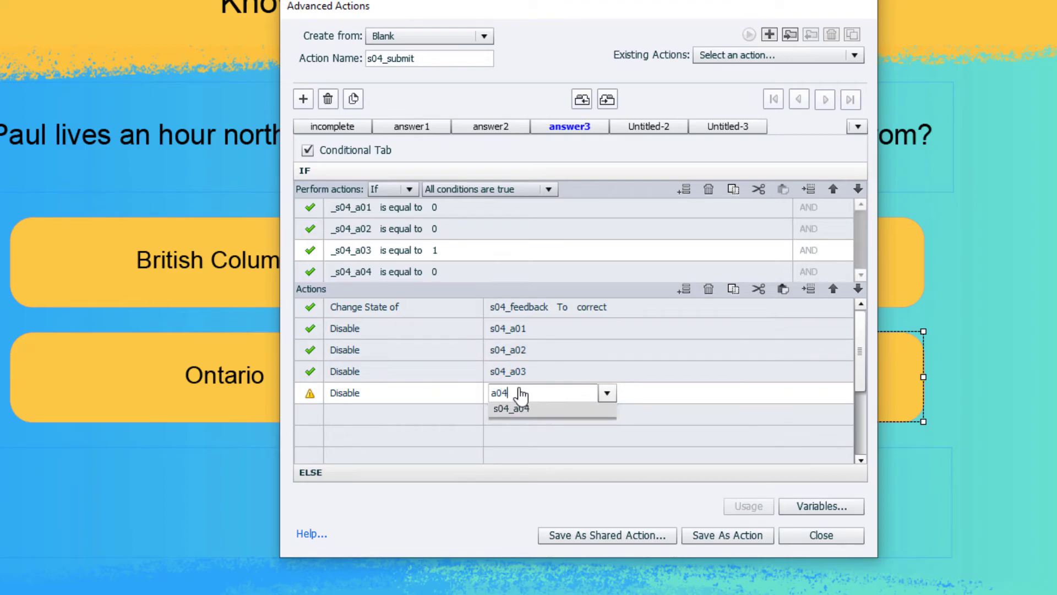
key(Return)
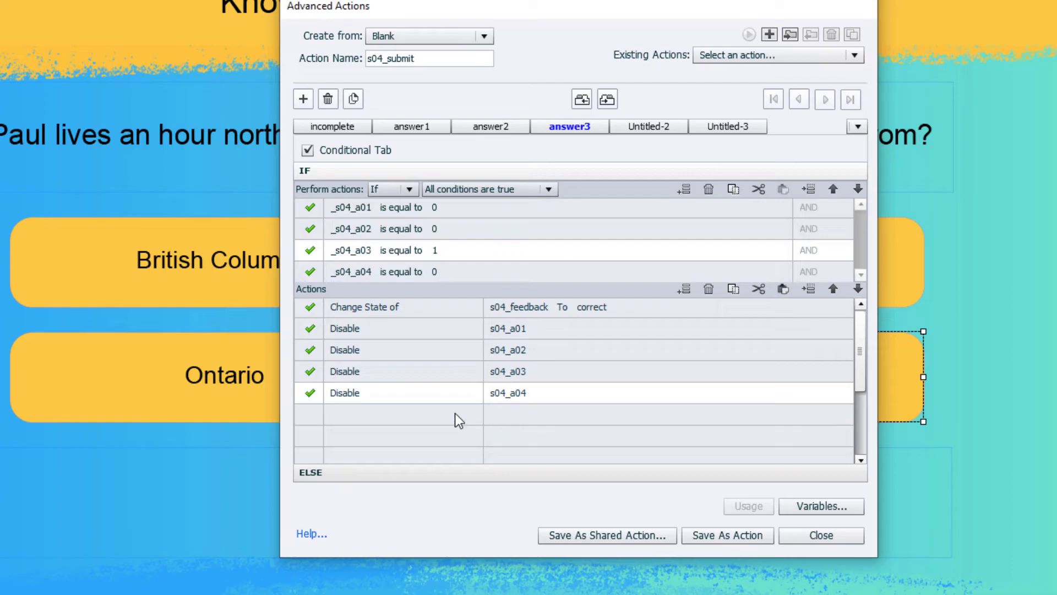
Step: Add a Show action for s4_next below the Disable actions in answer3
click(347, 412)
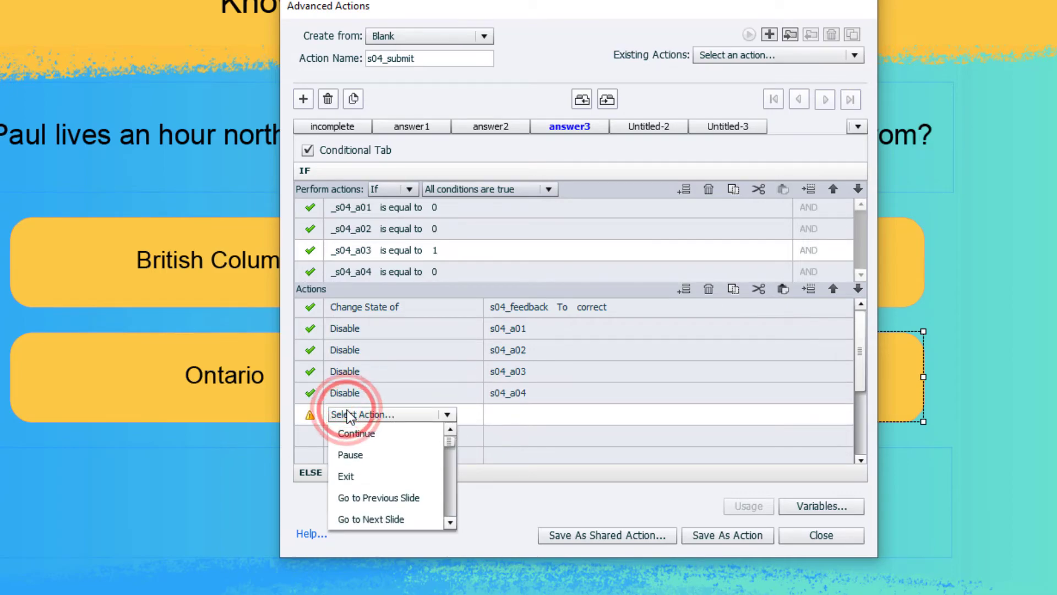
key(s)
click(358, 454)
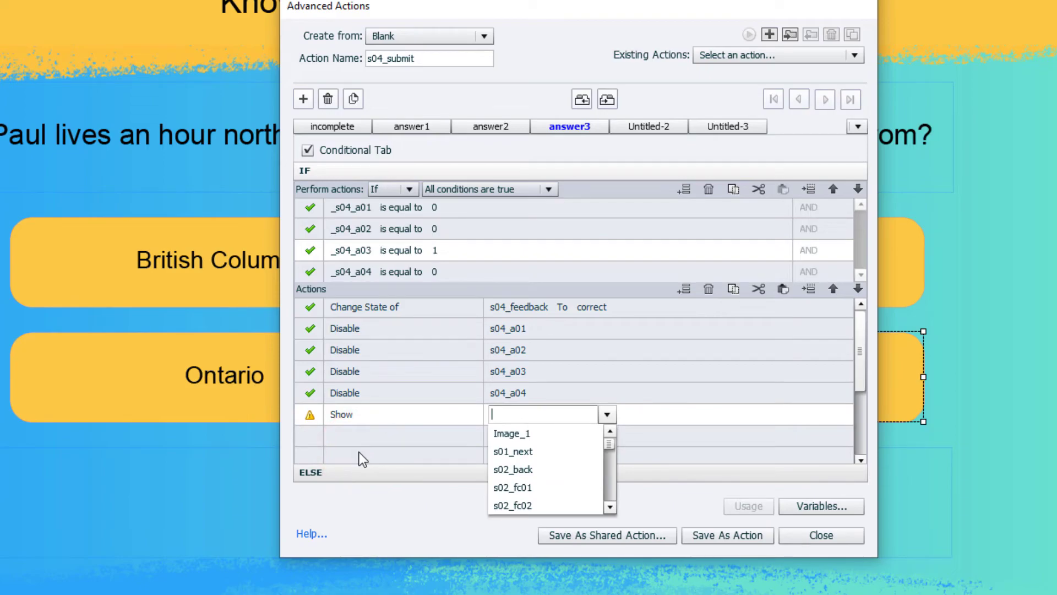
text(s04)
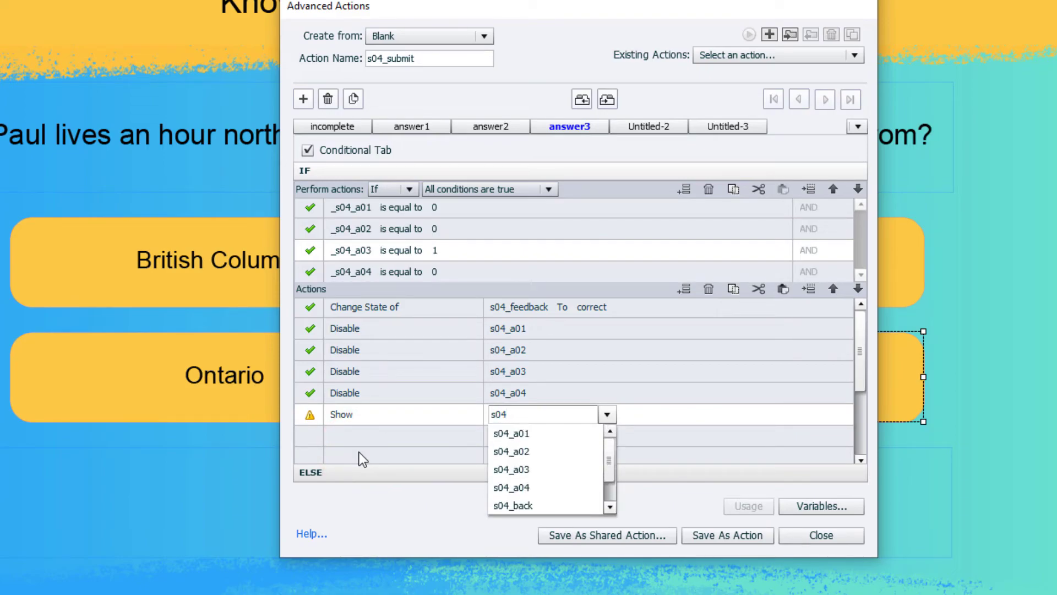
key(Down)
key(Down)
key(Down)
key(Down)
key(Down)
key(Down)
key(Down)
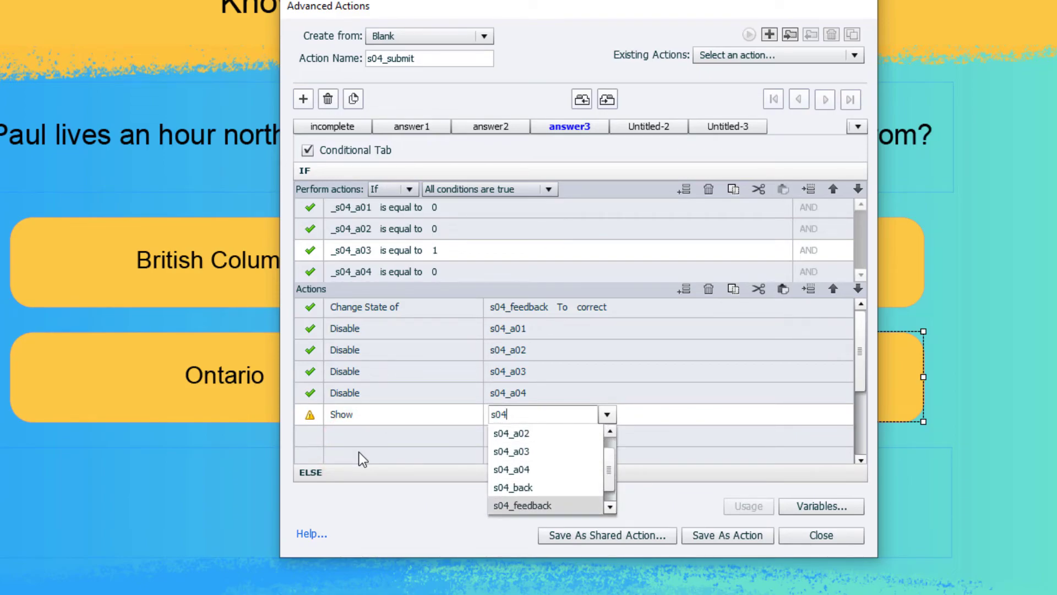
key(Up)
key(Up)
key(Up)
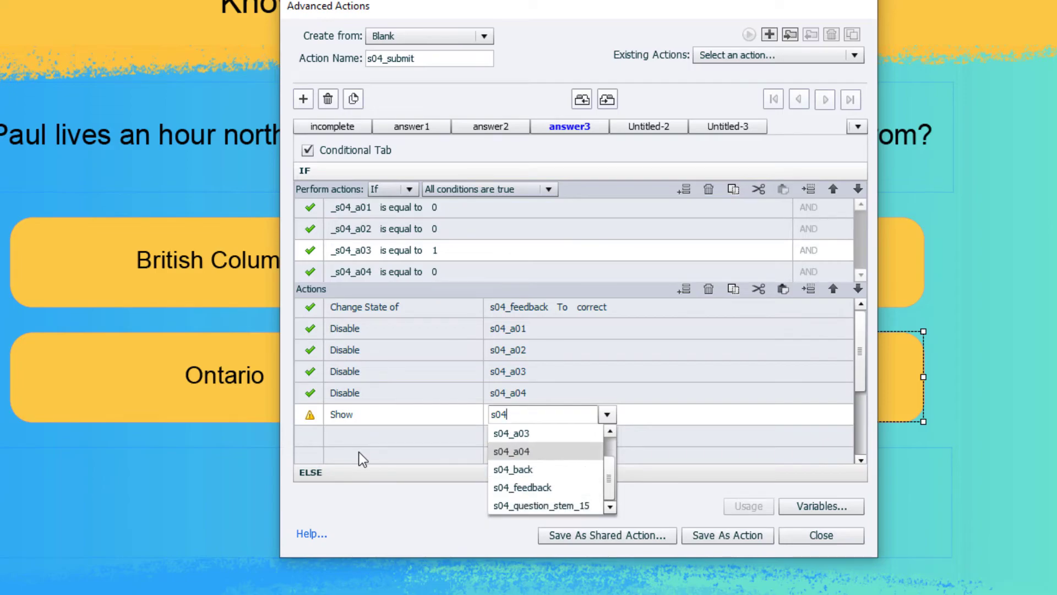
key(BackSpace)
key(BackSpace)
text(4)
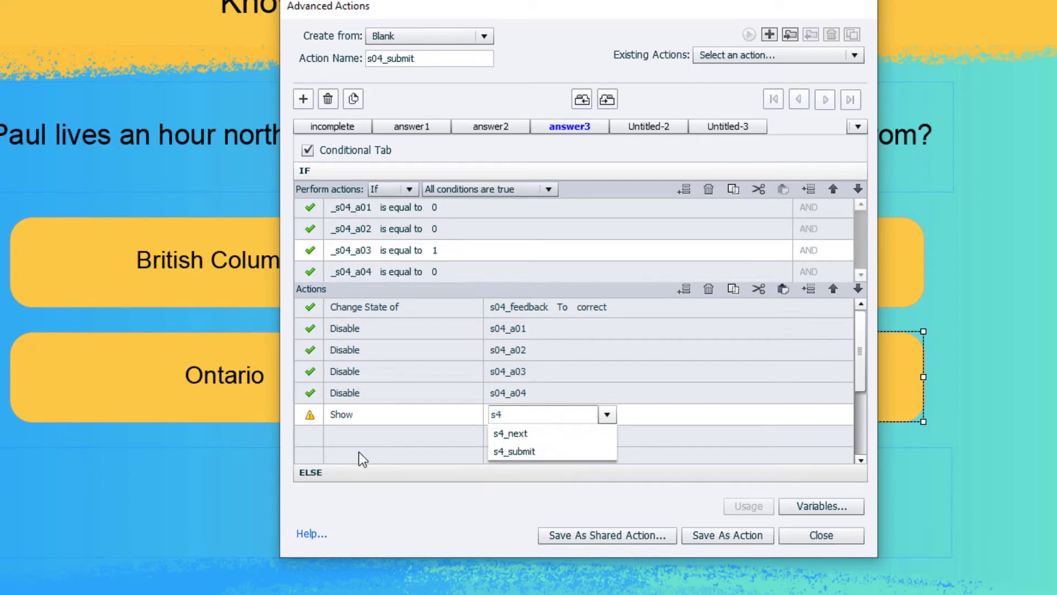
key(Down)
key(Return)
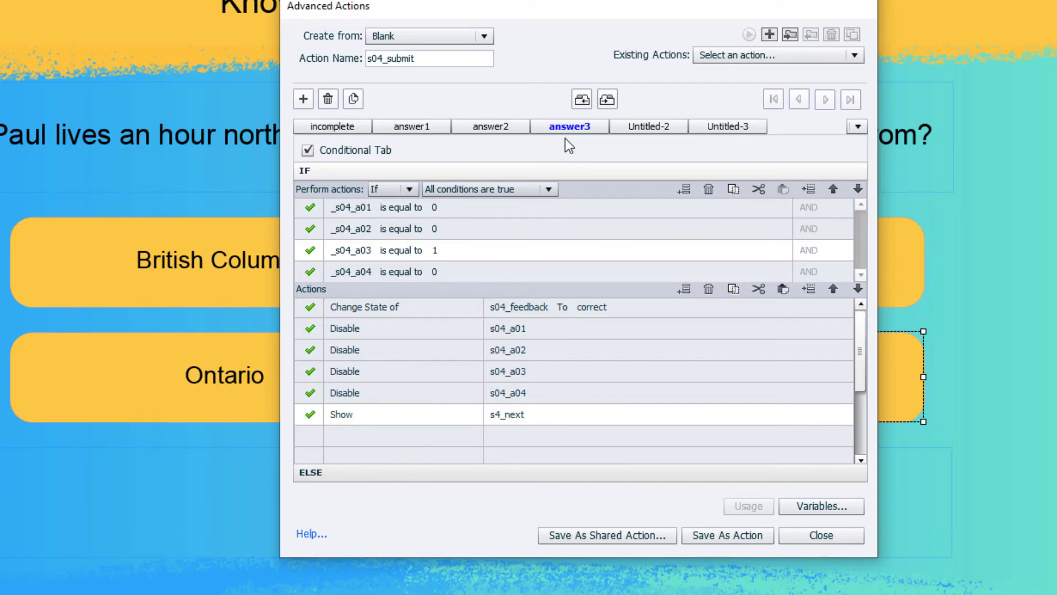
Step: Duplicate the answer2 decision as answer4, placed directly after answer3
click(484, 129)
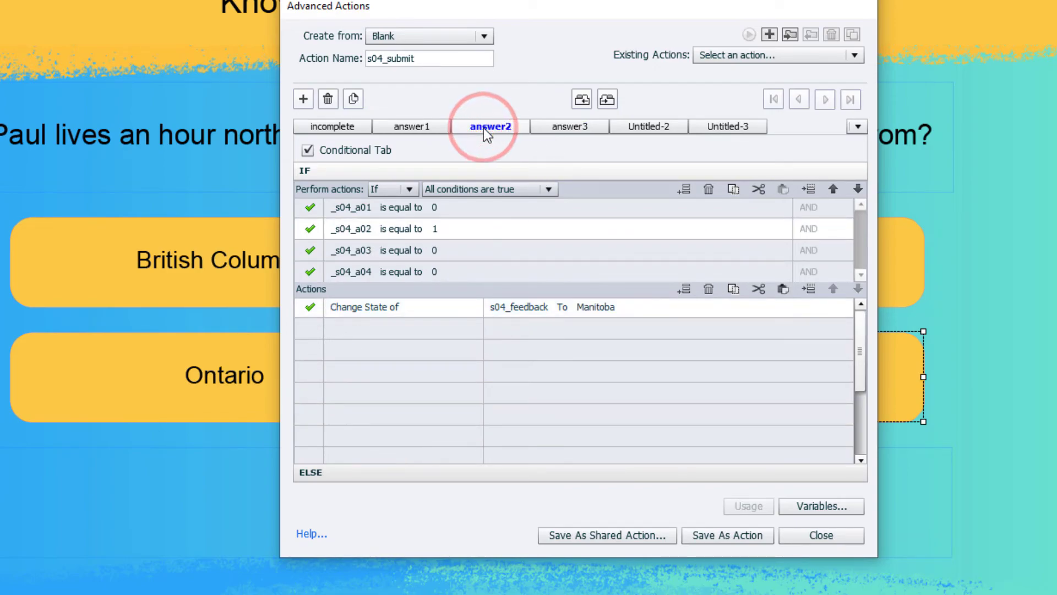
click(353, 100)
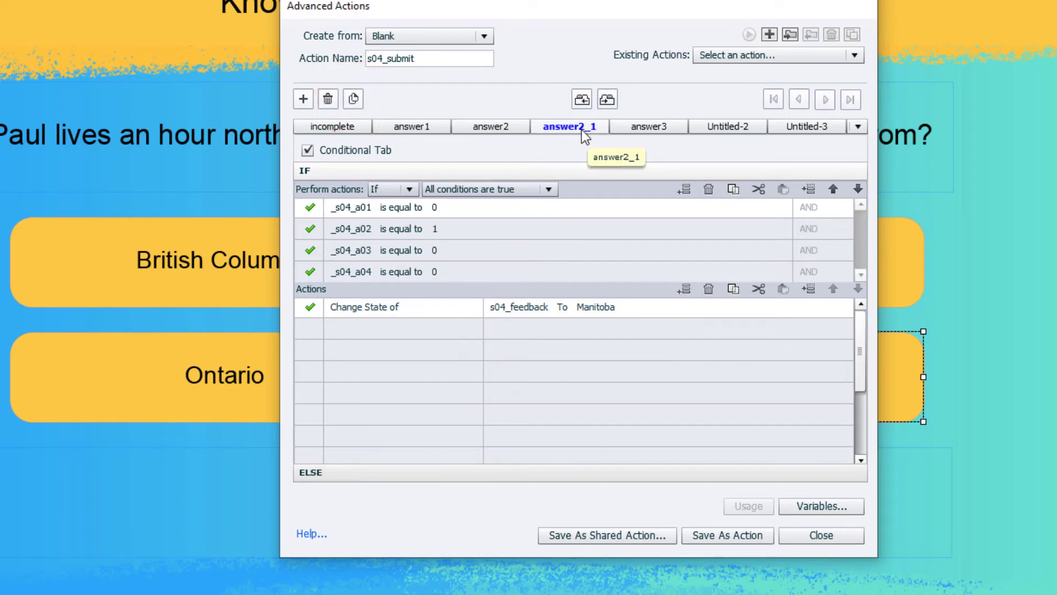
click(608, 100)
double_click(665, 128)
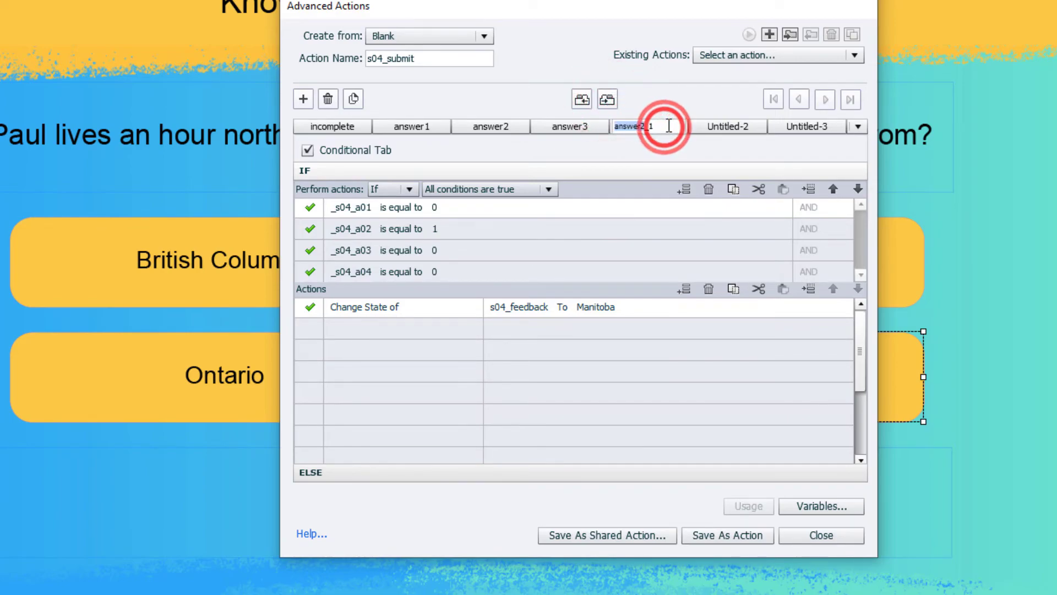
key(End)
key(BackSpace)
key(BackSpace)
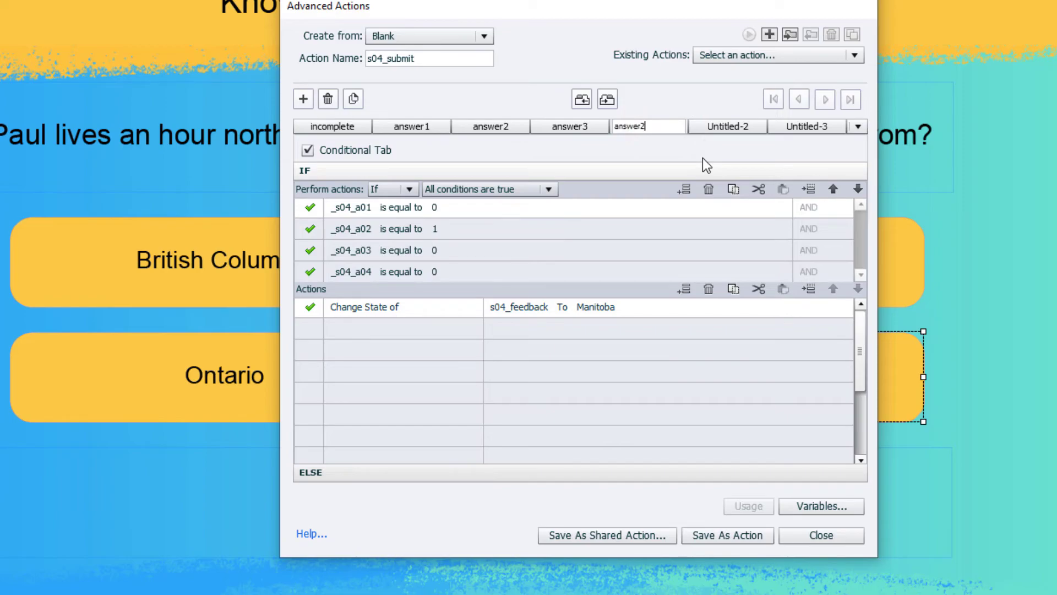
key(BackSpace)
text(4)
Step: In answer4, set the _s04_a02 condition to the literal 0
click(435, 229)
click(447, 229)
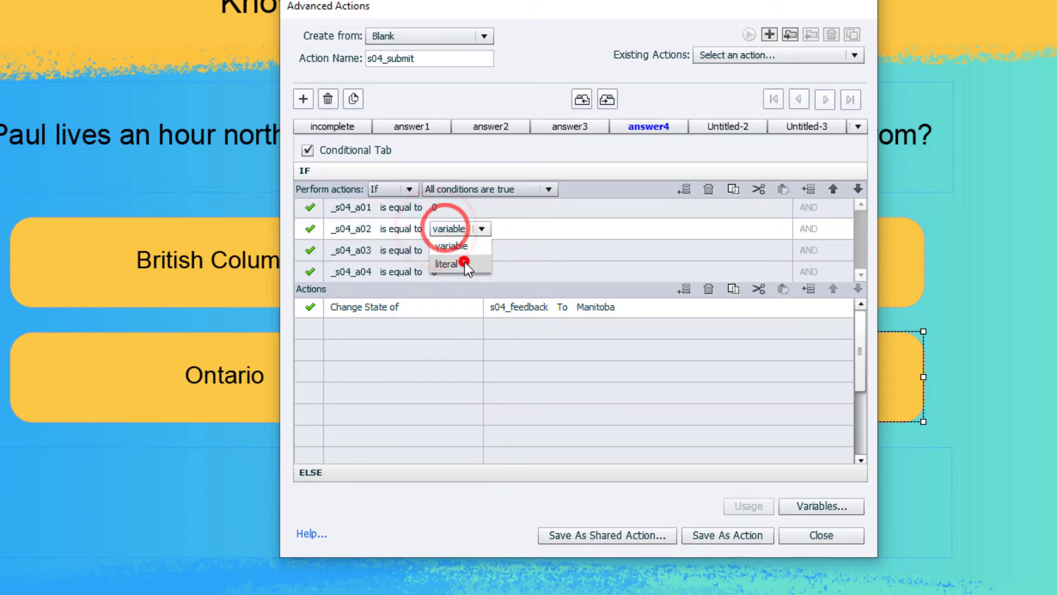
click(465, 263)
text(0)
key(Tab)
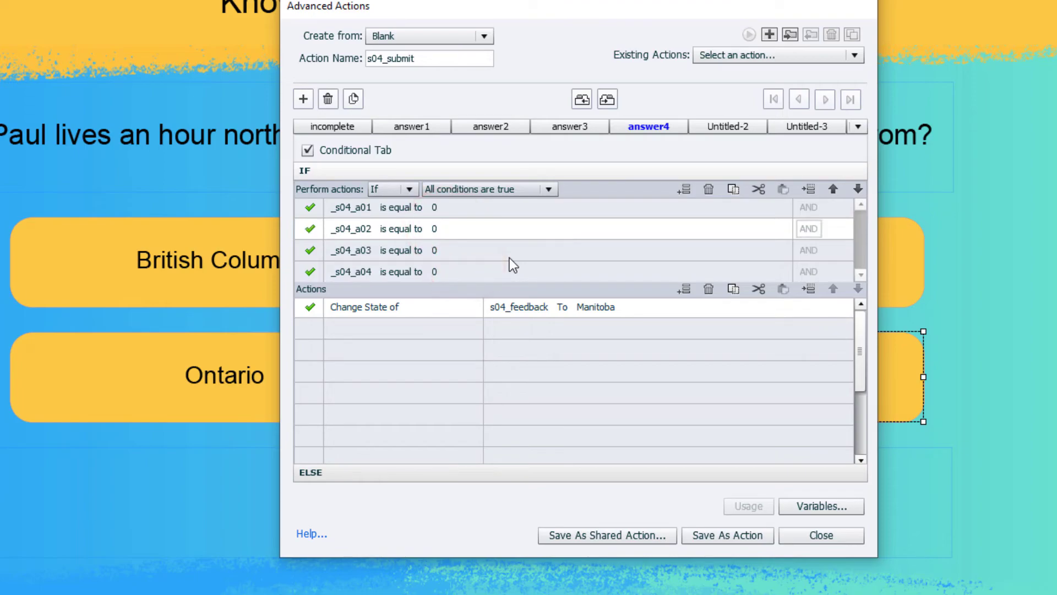
Step: In answer4, set the _s04_a04 condition to the literal 1
click(435, 271)
click(466, 271)
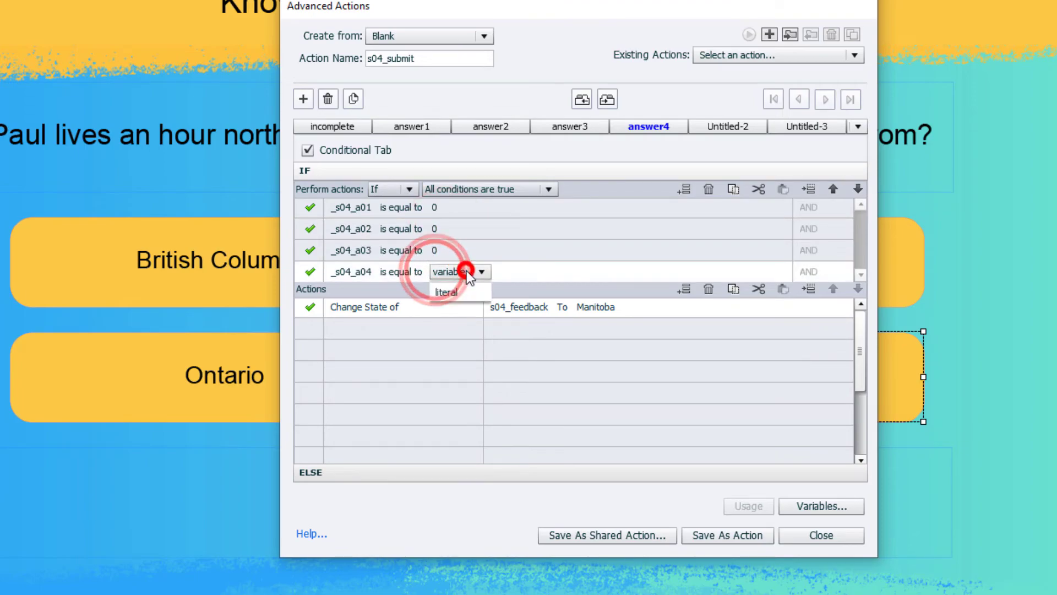
click(463, 297)
text(1)
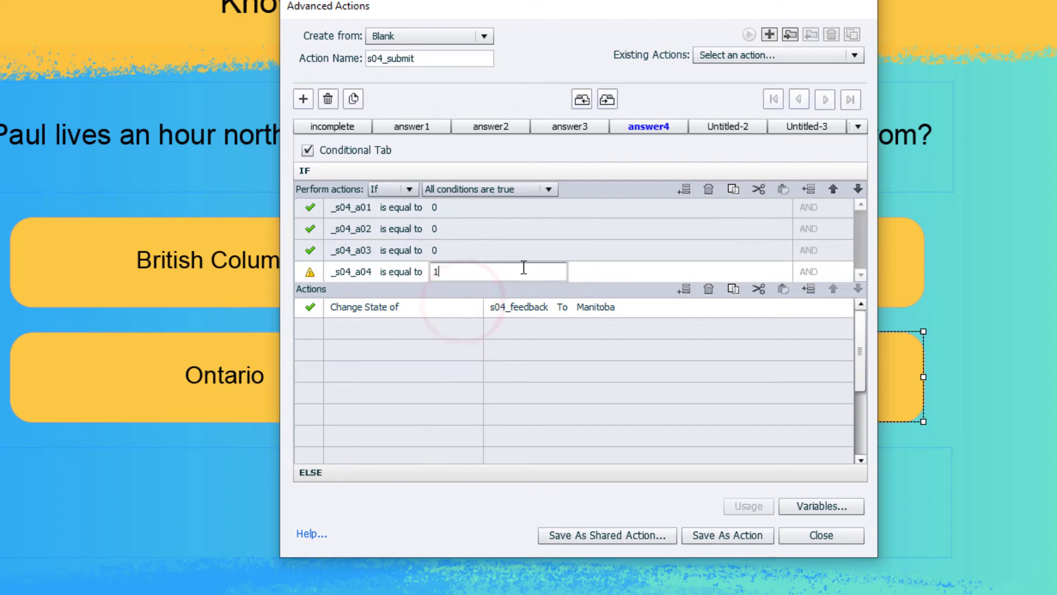
key(Tab)
Step: Set the target state of s04_feedback in answer4 to quebec and save s04_submit as an action
click(563, 128)
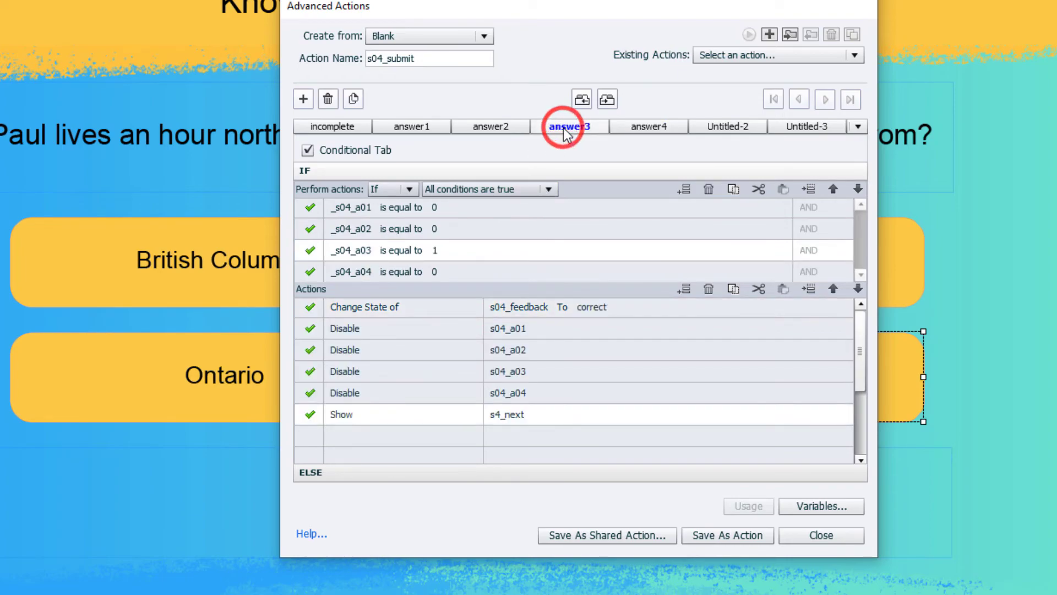
click(494, 128)
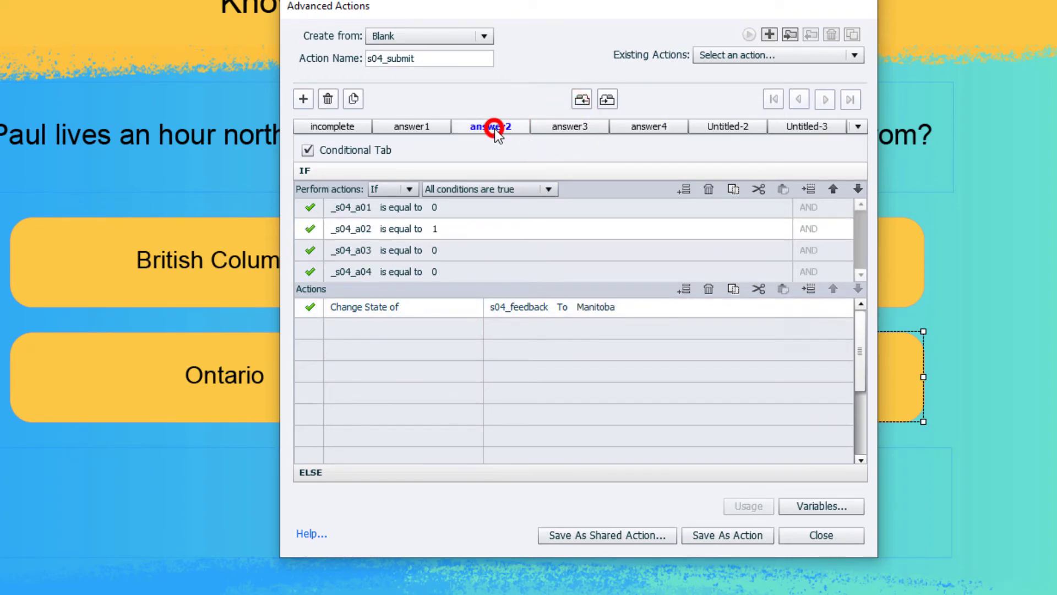
click(655, 127)
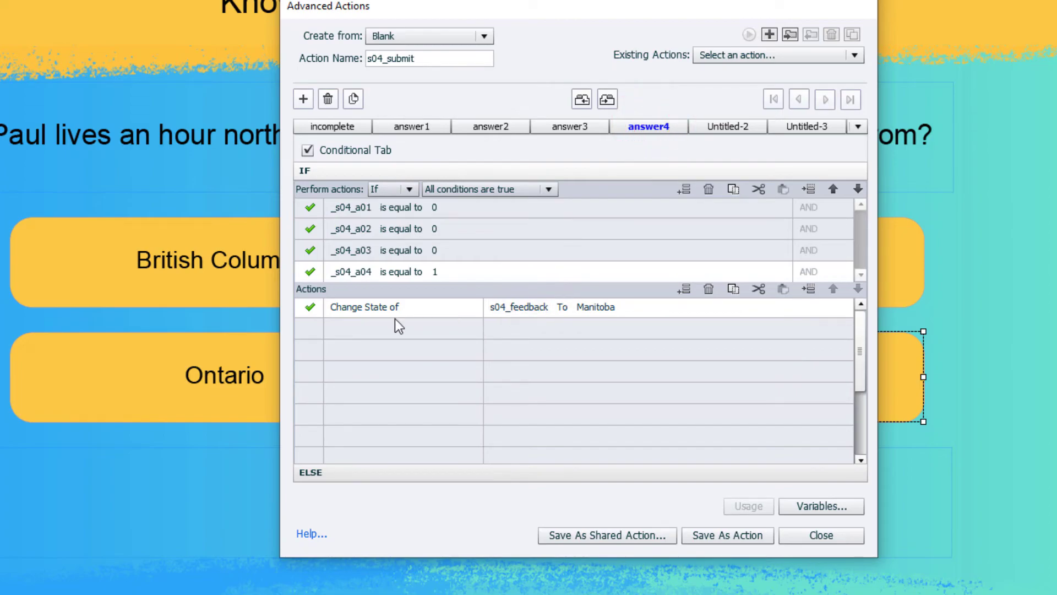
drag(564, 15, 319, 15)
click(350, 309)
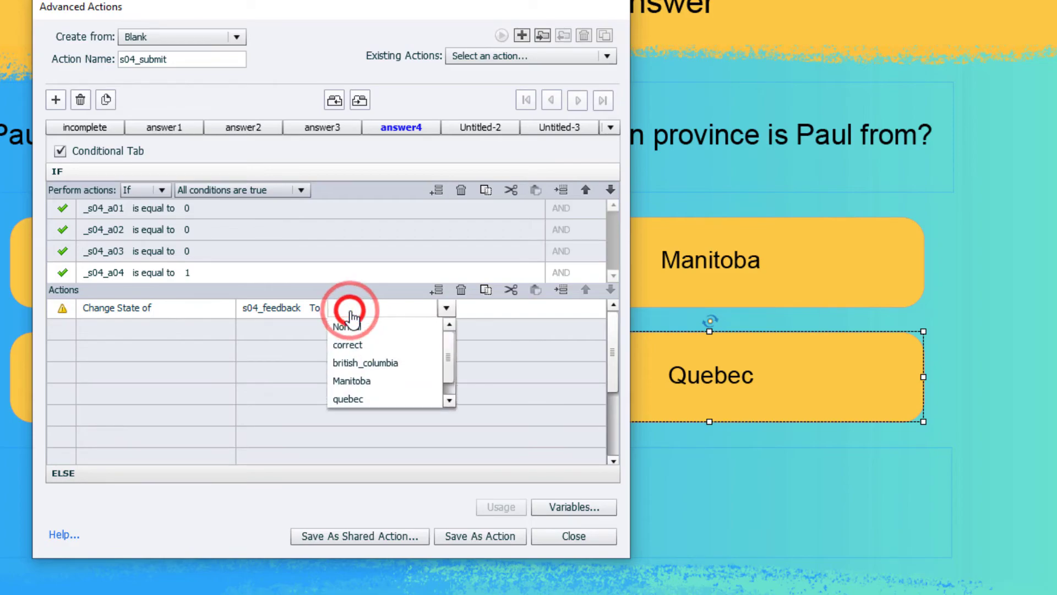
click(361, 393)
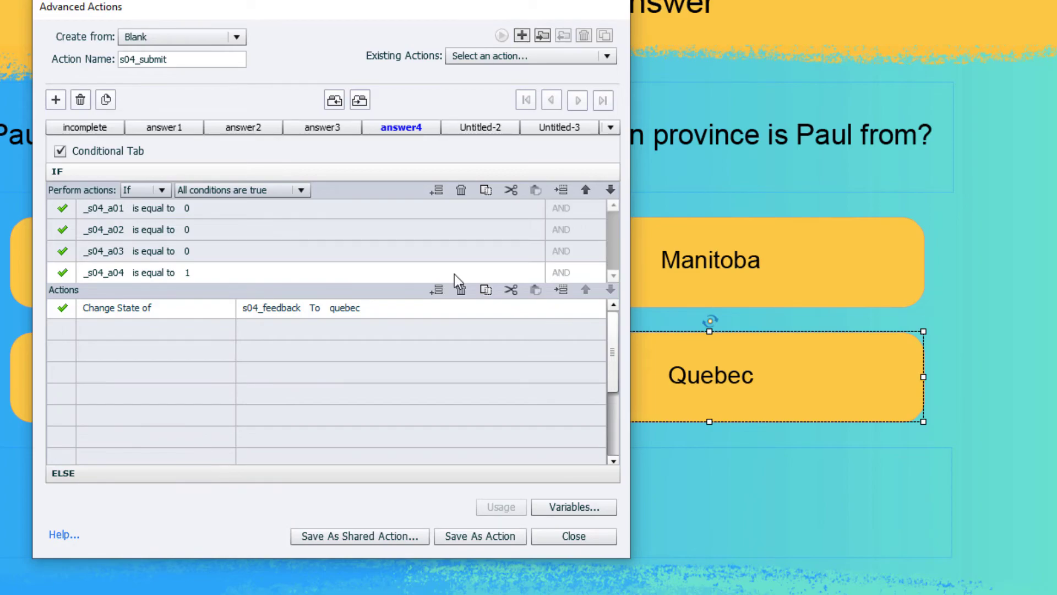
click(480, 536)
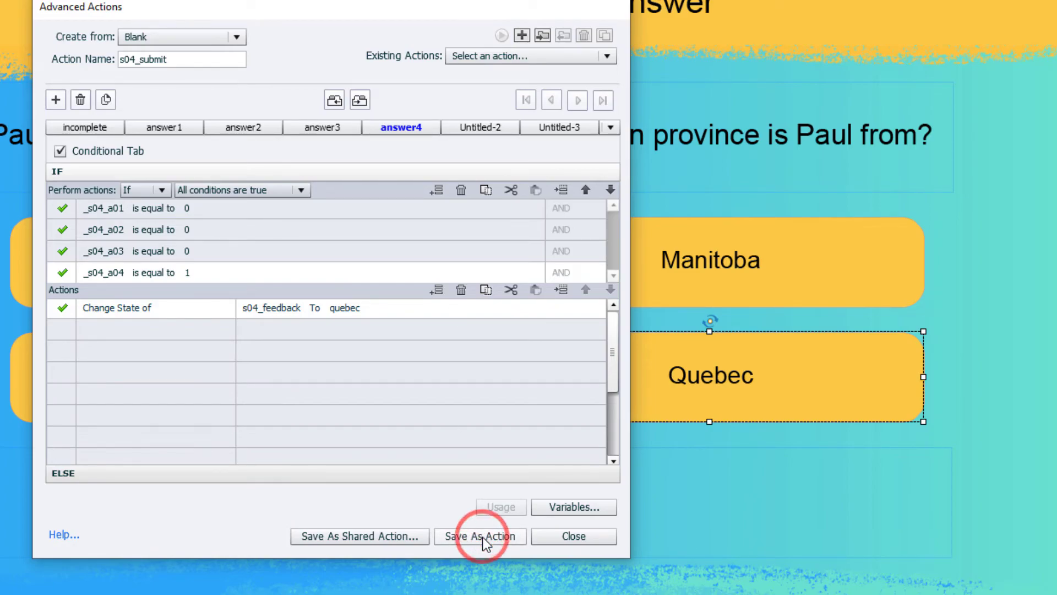
Step: Close the advanced actions editor and make the Submit button execute the advanced action s04_submit on success
click(378, 308)
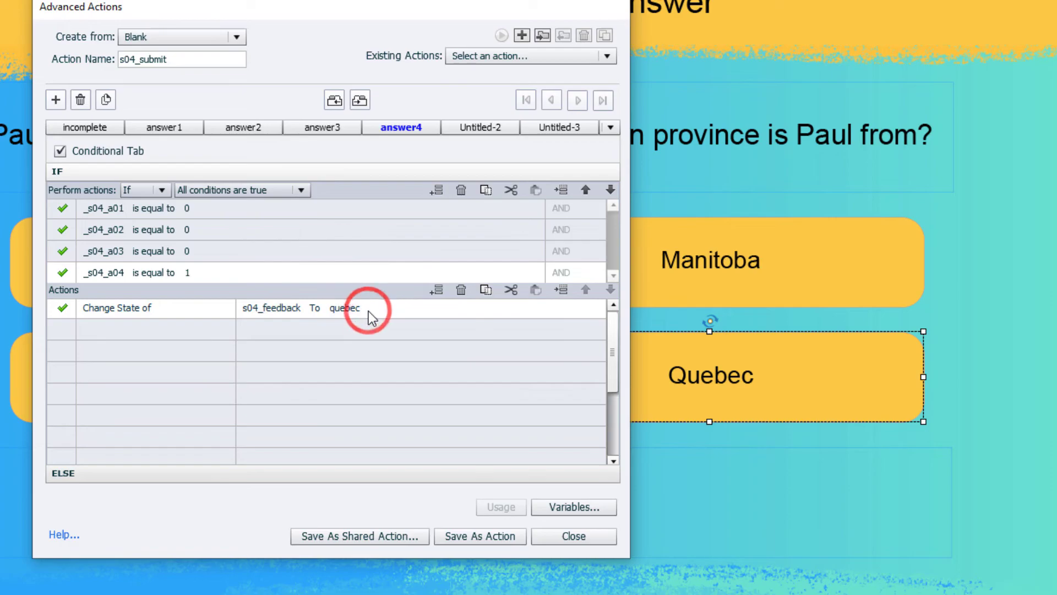
click(574, 539)
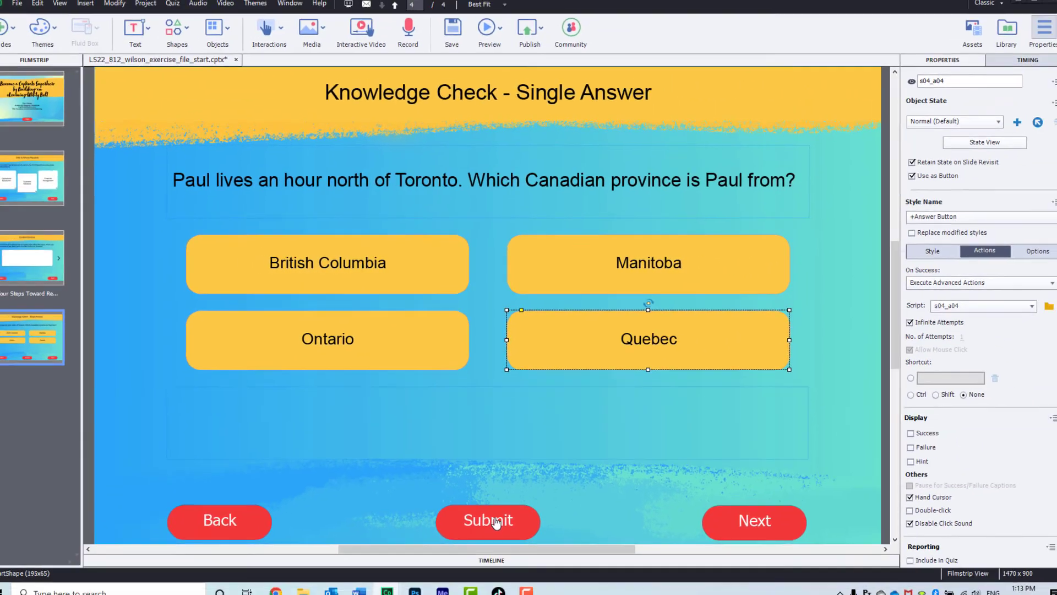
click(496, 513)
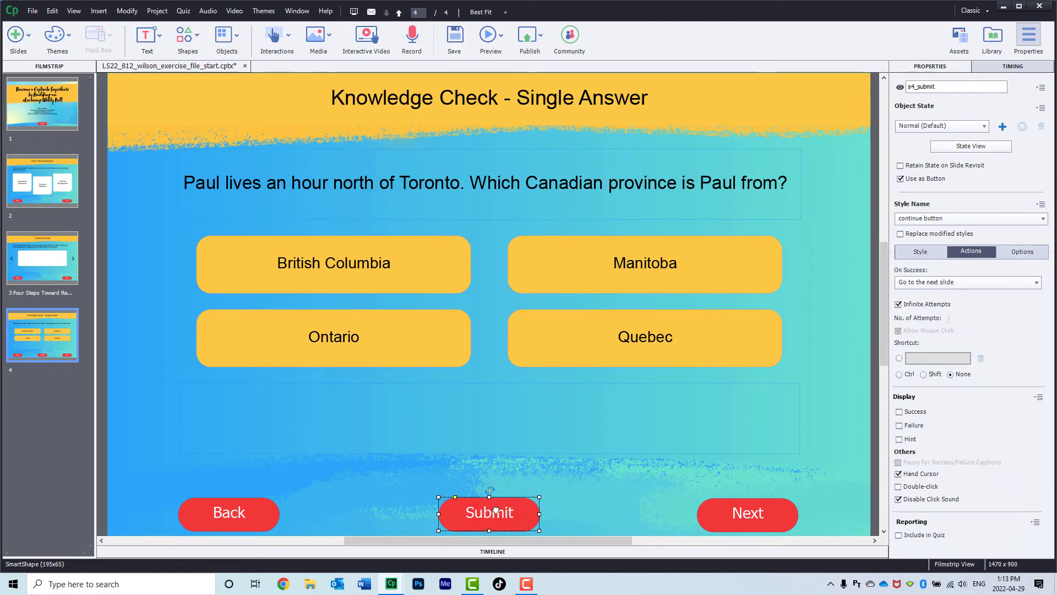
click(968, 282)
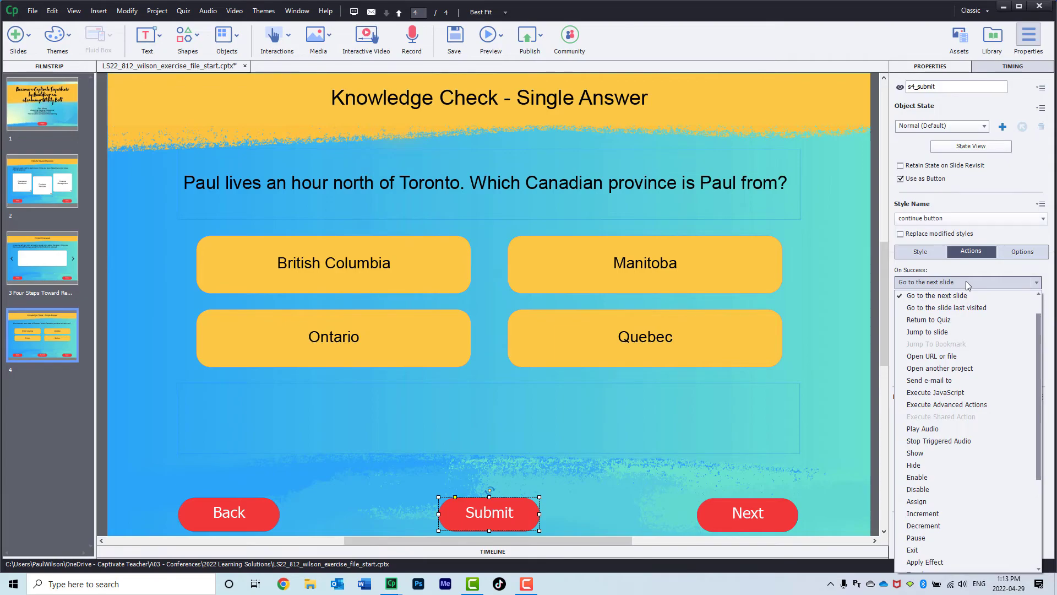
click(970, 406)
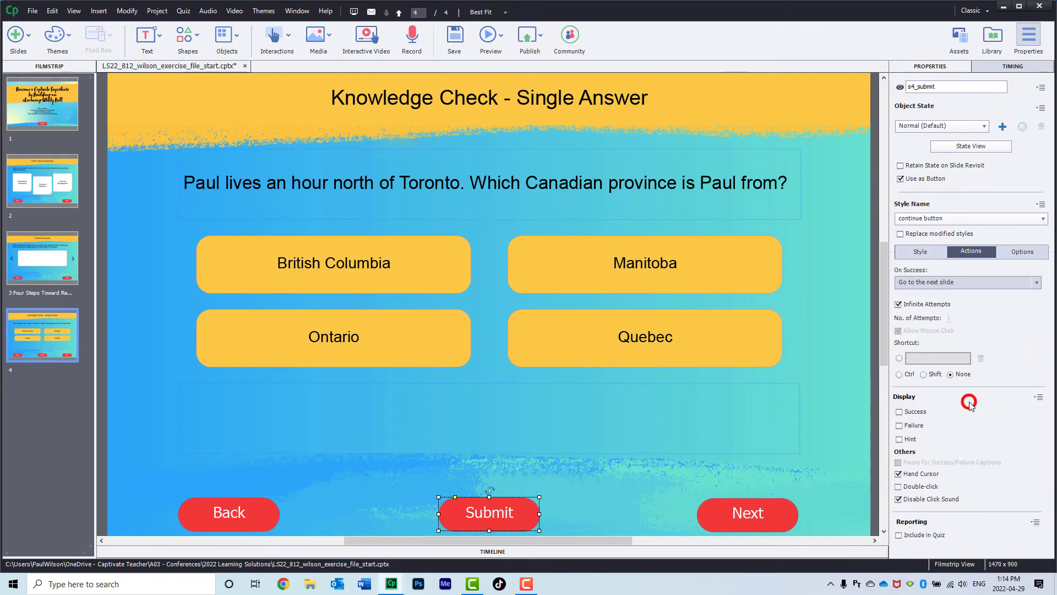
click(968, 306)
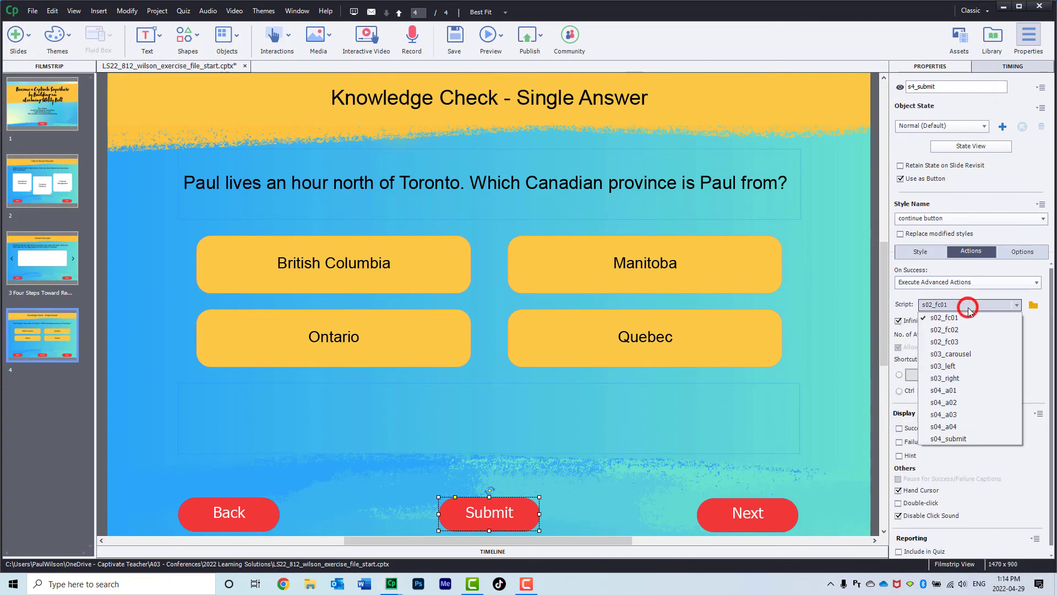
click(968, 438)
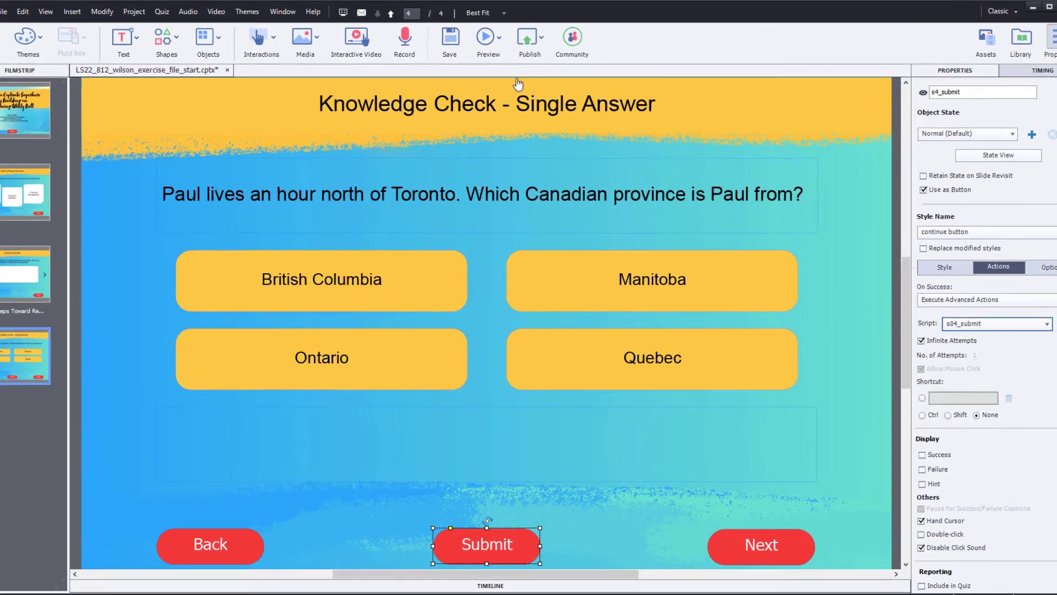
Step: Preview the project as HTML5 in the browser and go through the flipcards and content carousel to the knowledge check slide
click(499, 38)
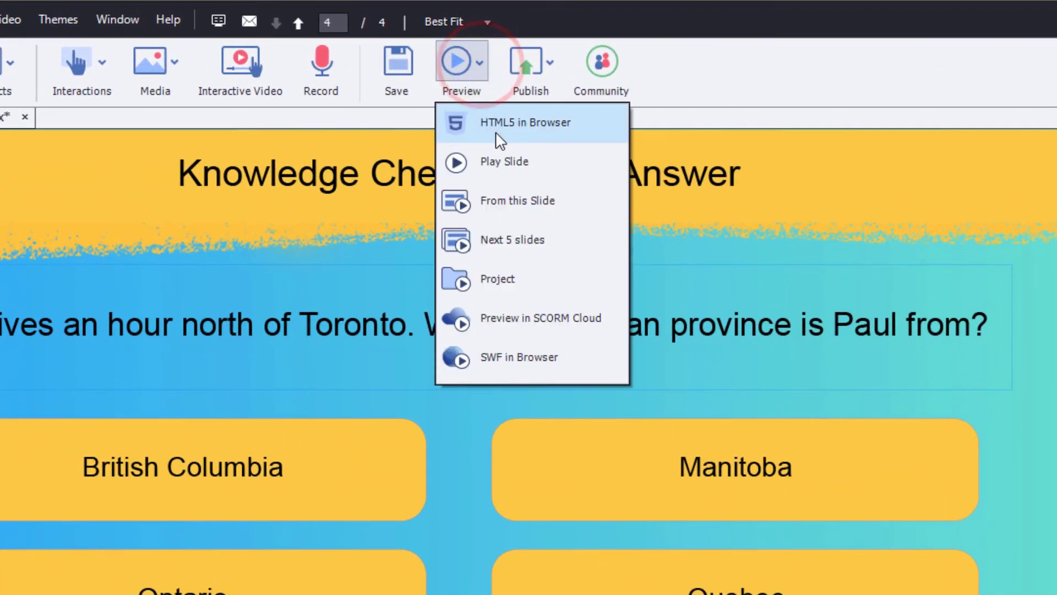
click(498, 131)
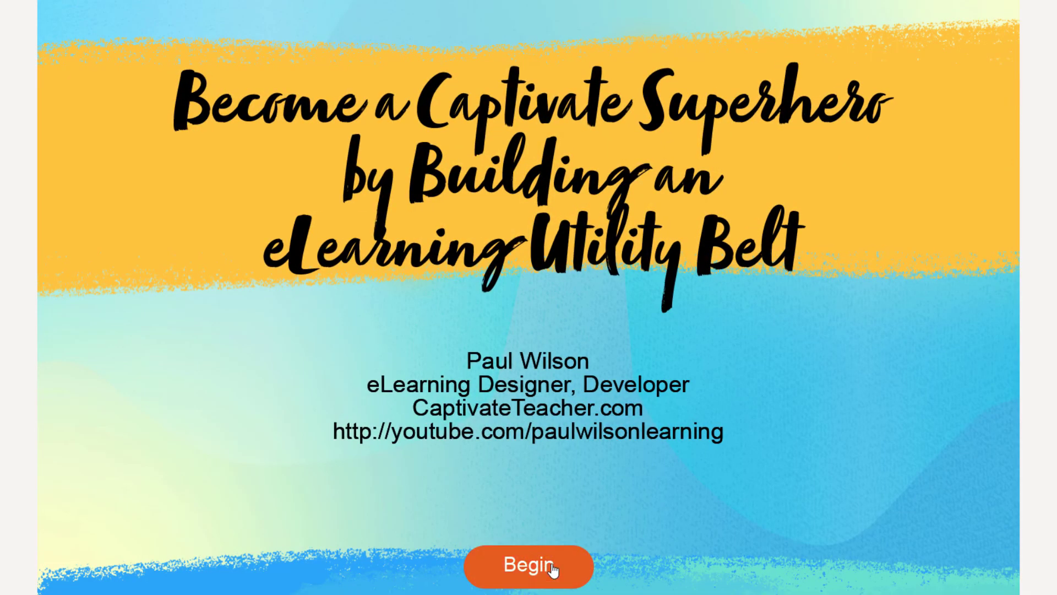
click(551, 563)
click(365, 366)
click(481, 378)
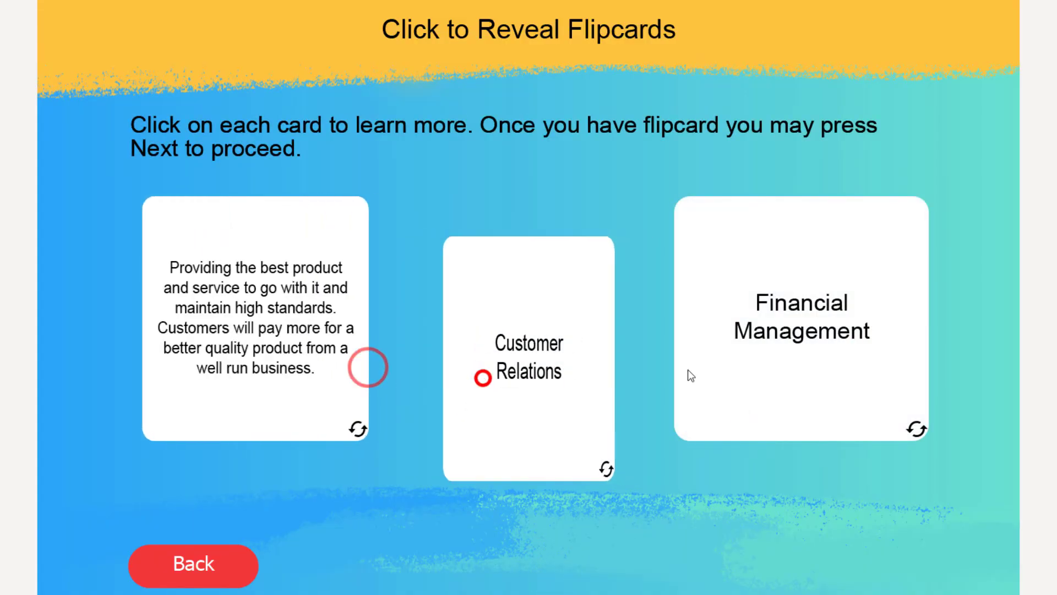
click(772, 362)
click(881, 565)
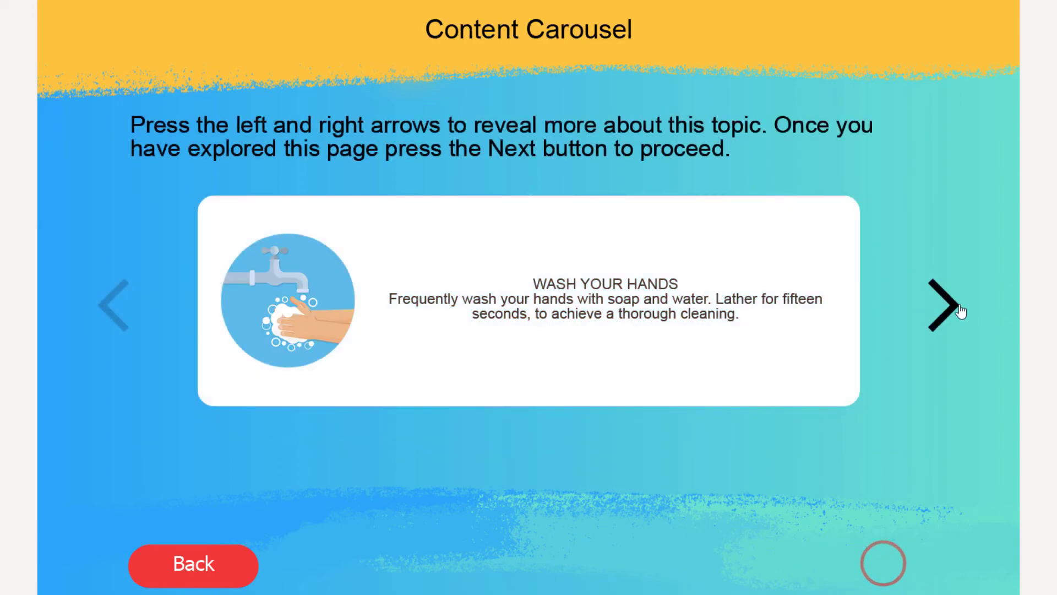
click(956, 312)
click(956, 309)
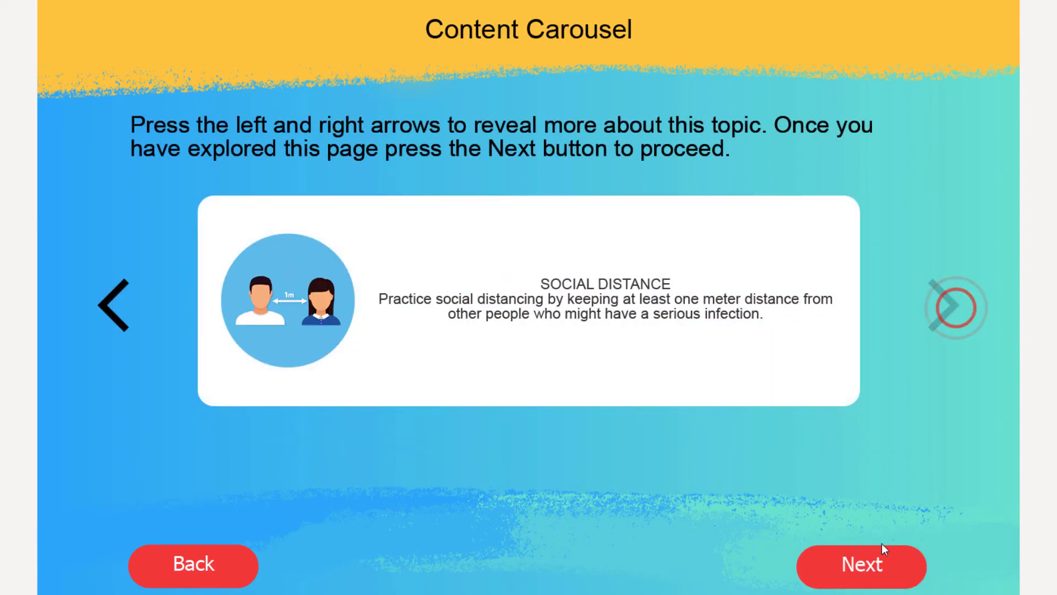
click(881, 564)
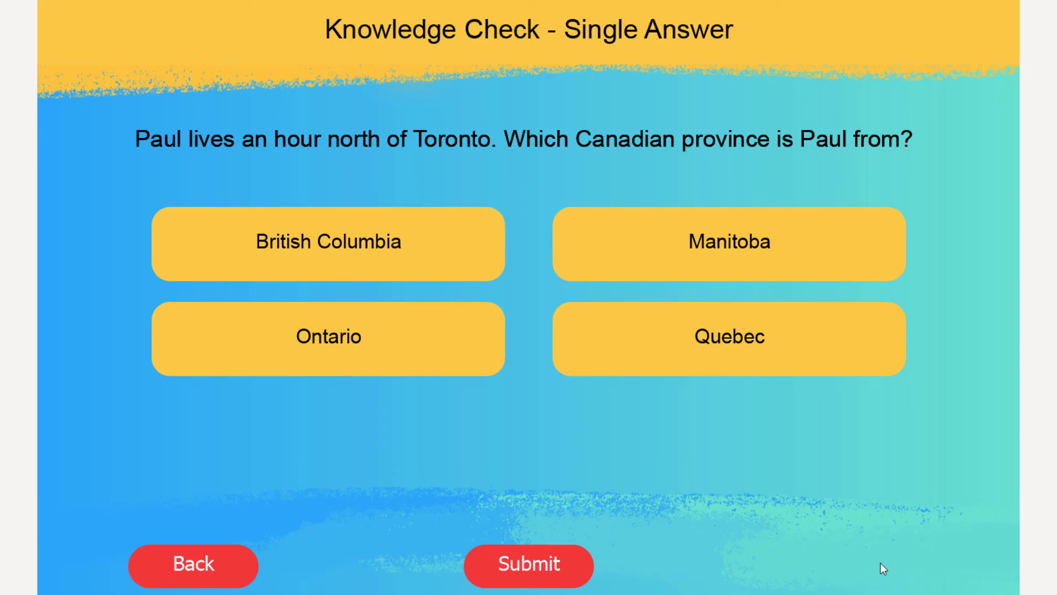
Step: Test submitting with no answer chosen by selecting and deselecting British Columbia before submitting
click(385, 237)
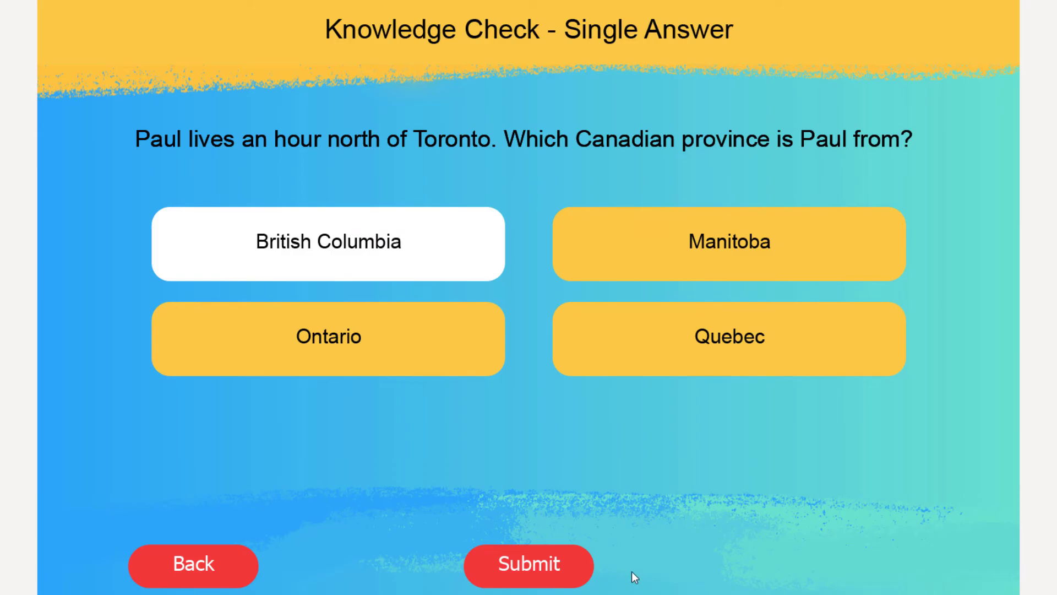
click(420, 229)
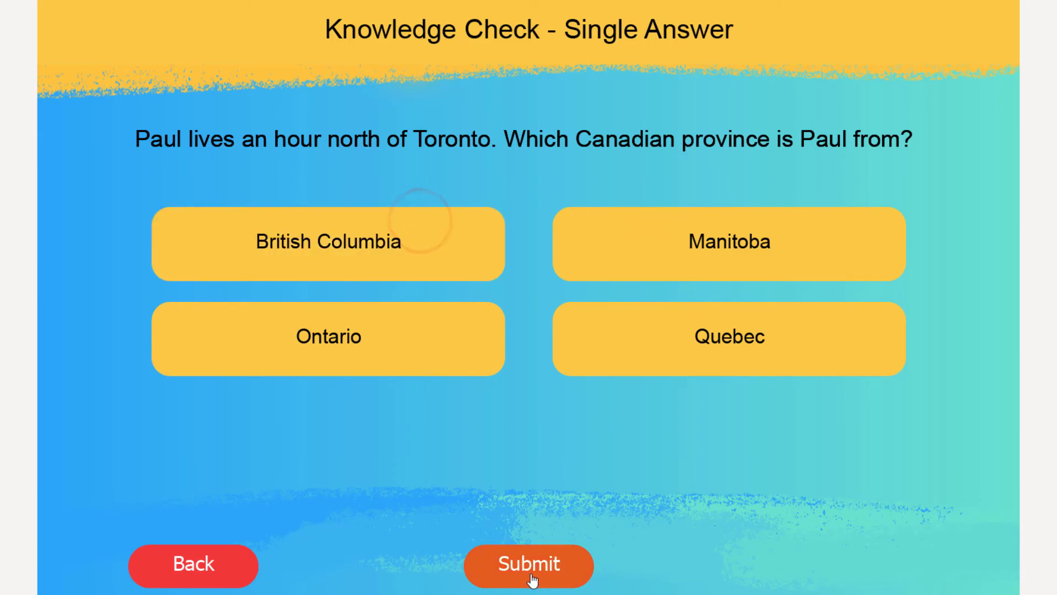
click(558, 568)
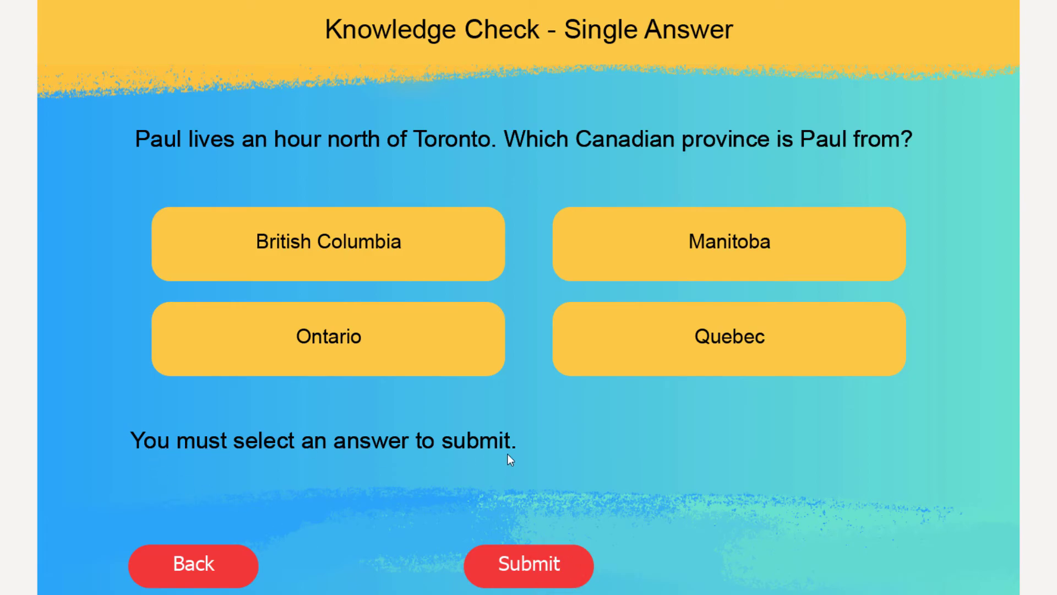
Step: Test the feedback for the wrong answers by submitting British Columbia, Manitoba and Quebec one after another
click(326, 237)
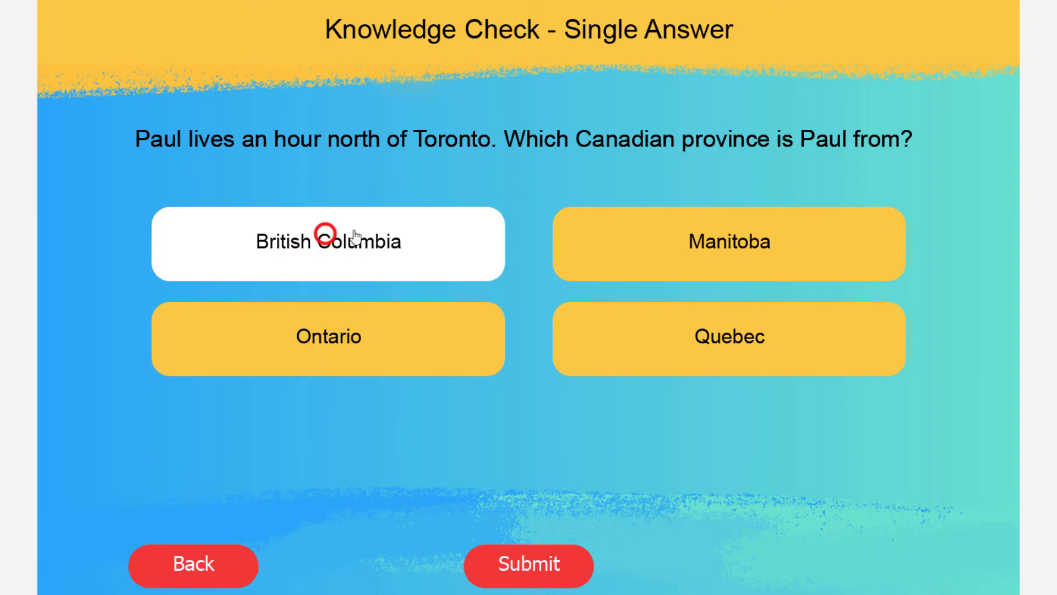
click(538, 567)
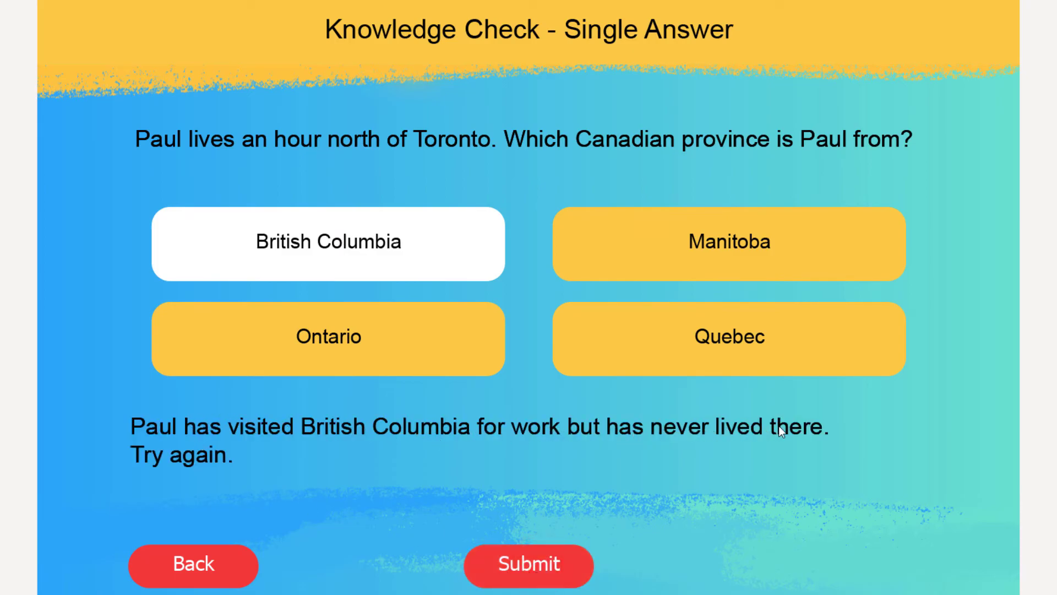
click(676, 221)
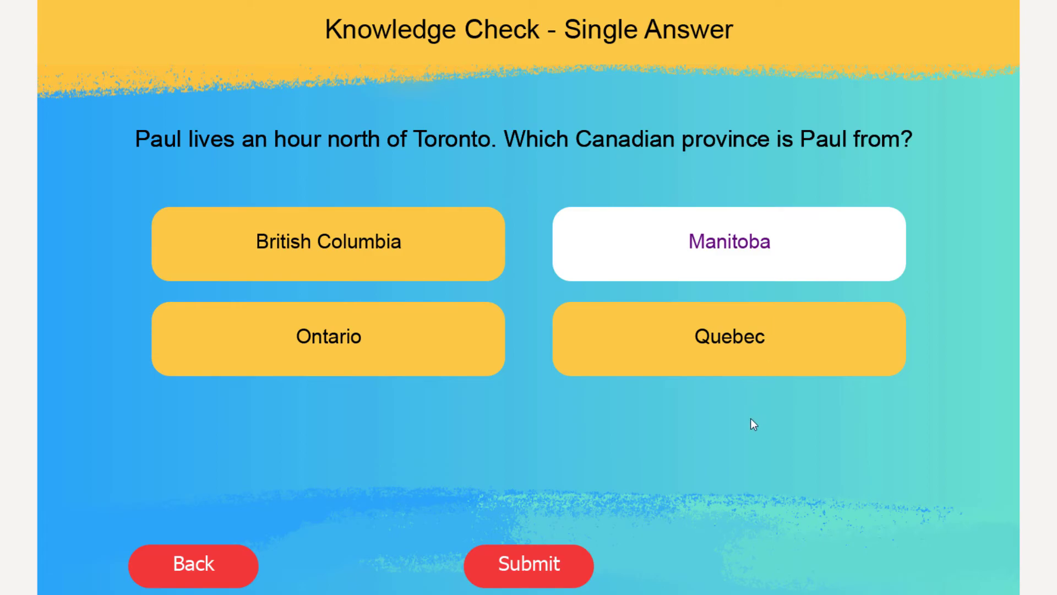
click(545, 575)
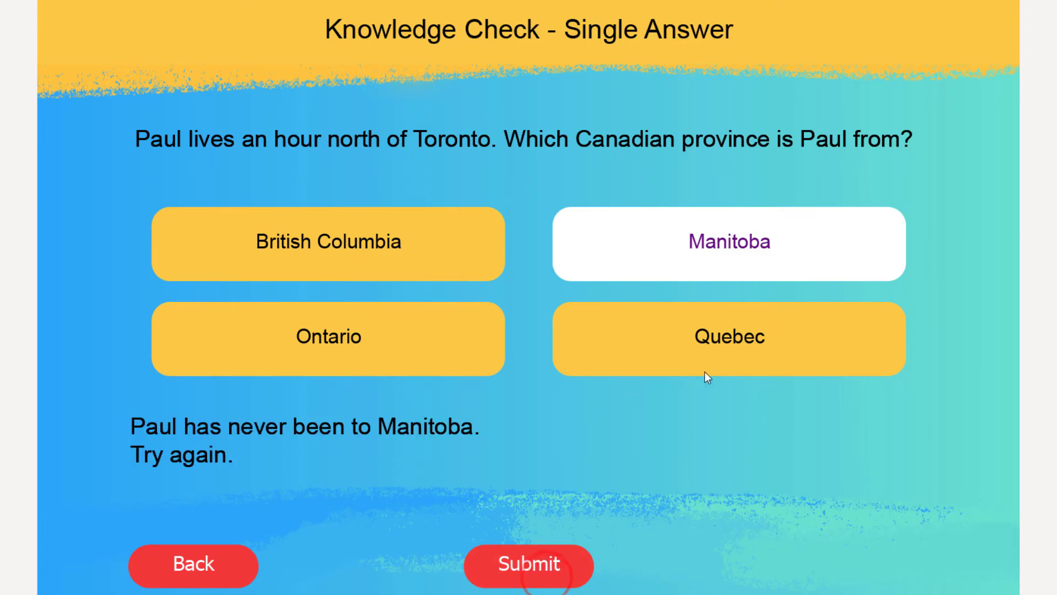
click(763, 322)
click(573, 562)
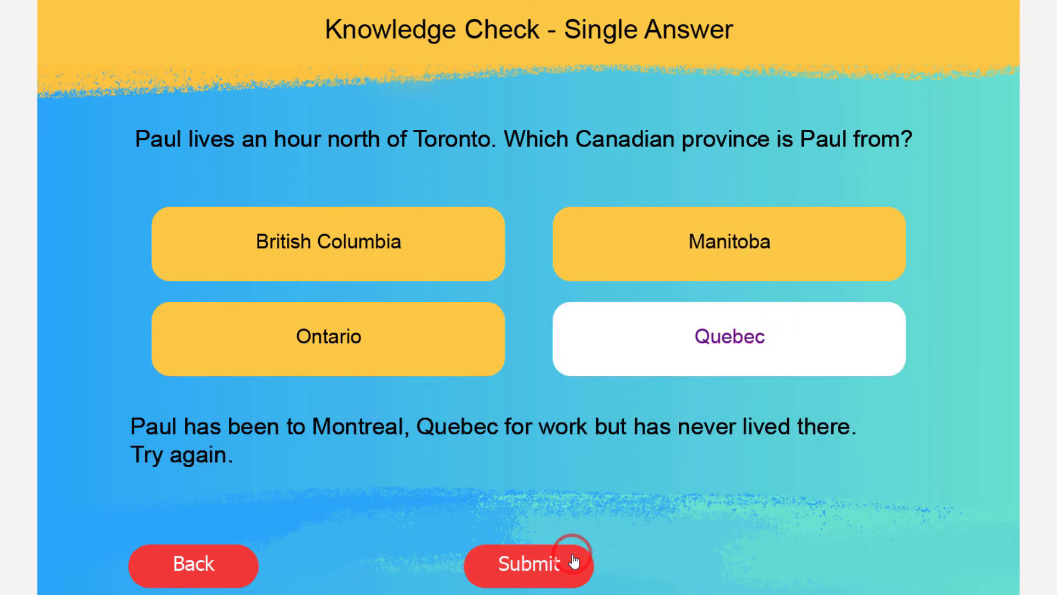
Step: Submit the correct answer Ontario, try to change the selection among the answers, and close the browser preview
click(317, 344)
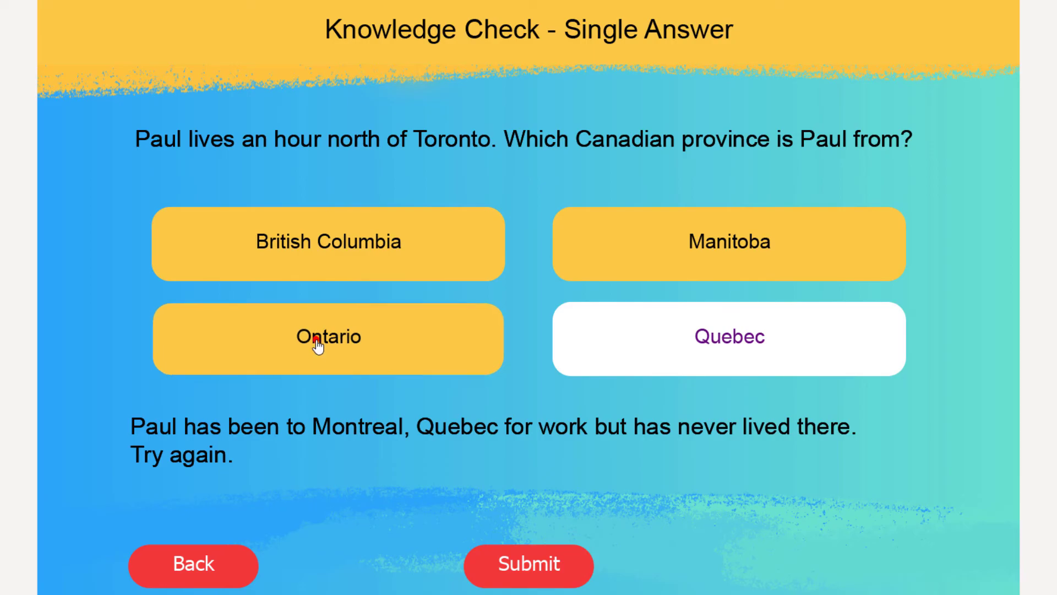
click(539, 558)
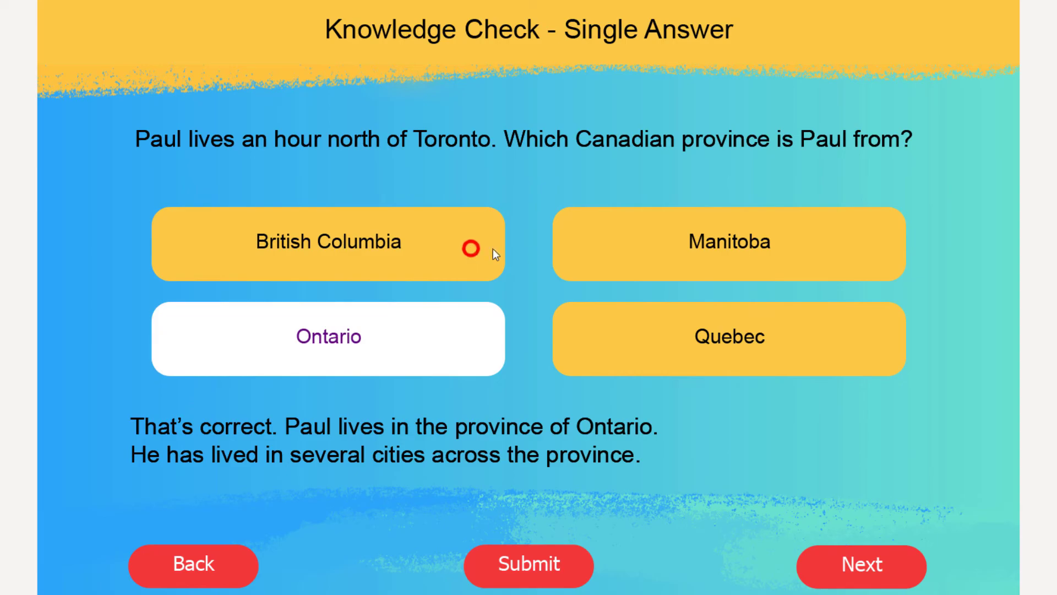
click(623, 250)
click(622, 349)
click(408, 349)
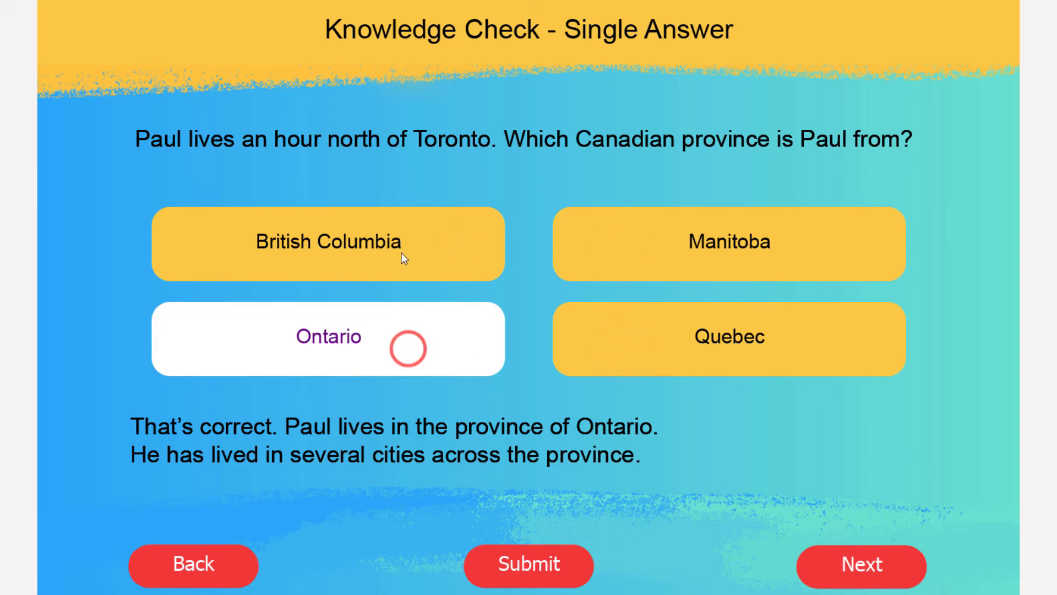
click(402, 252)
click(652, 250)
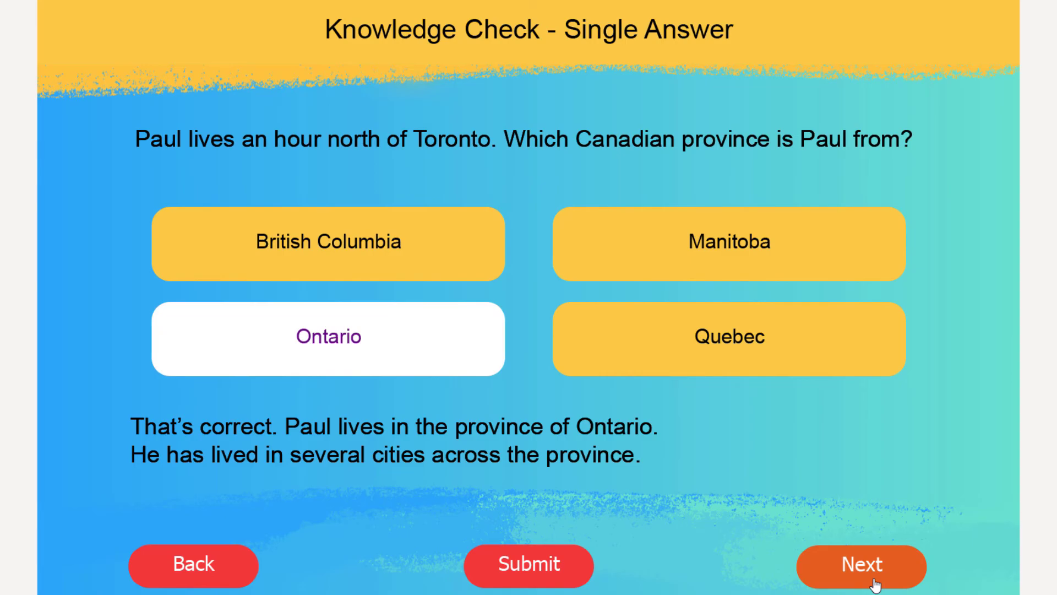
key(Escape)
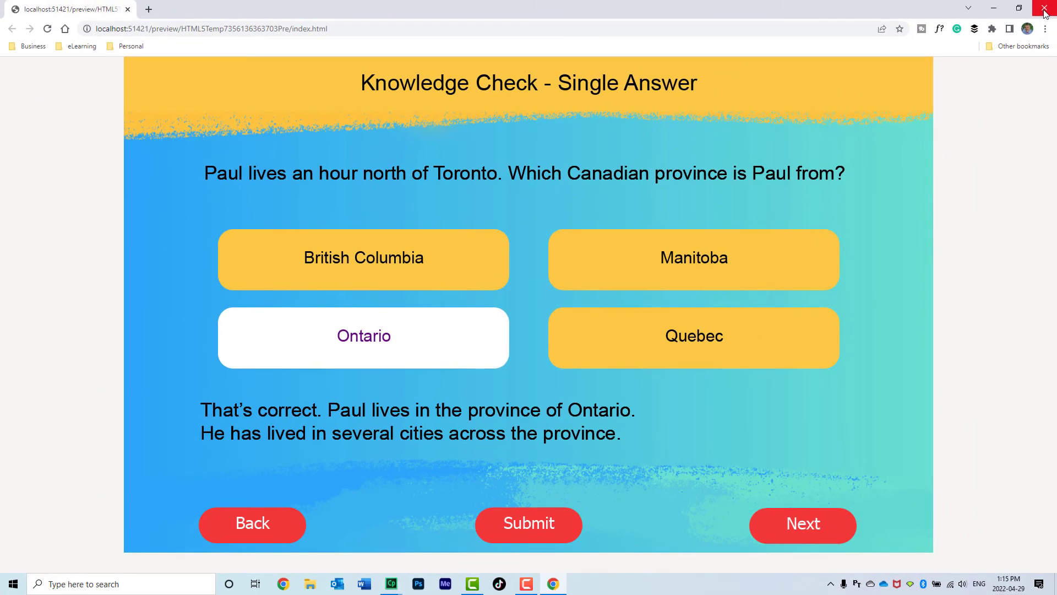
click(1044, 8)
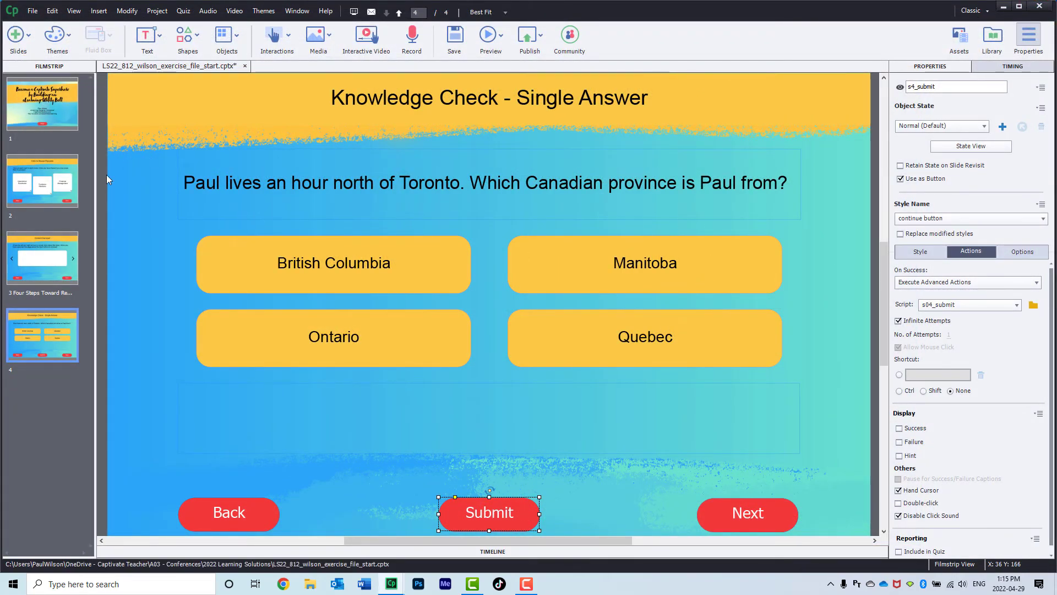
click(50, 189)
click(51, 260)
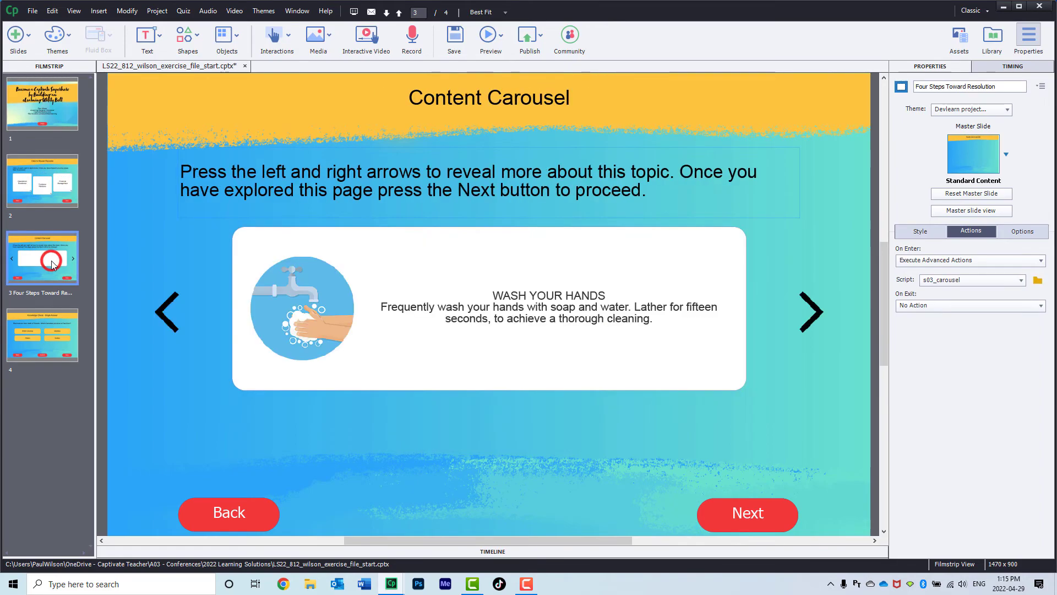
click(51, 318)
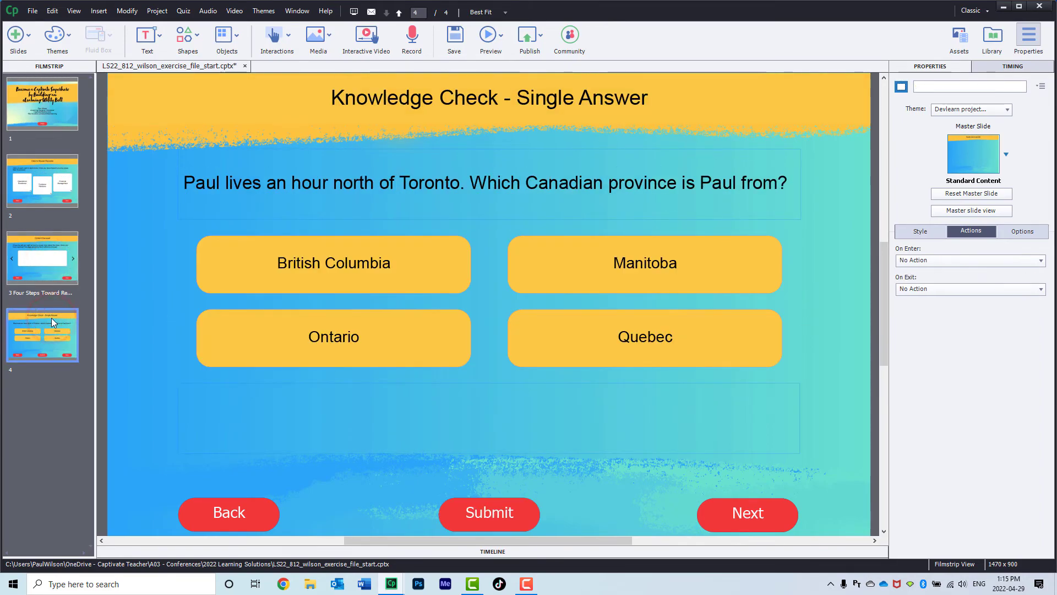